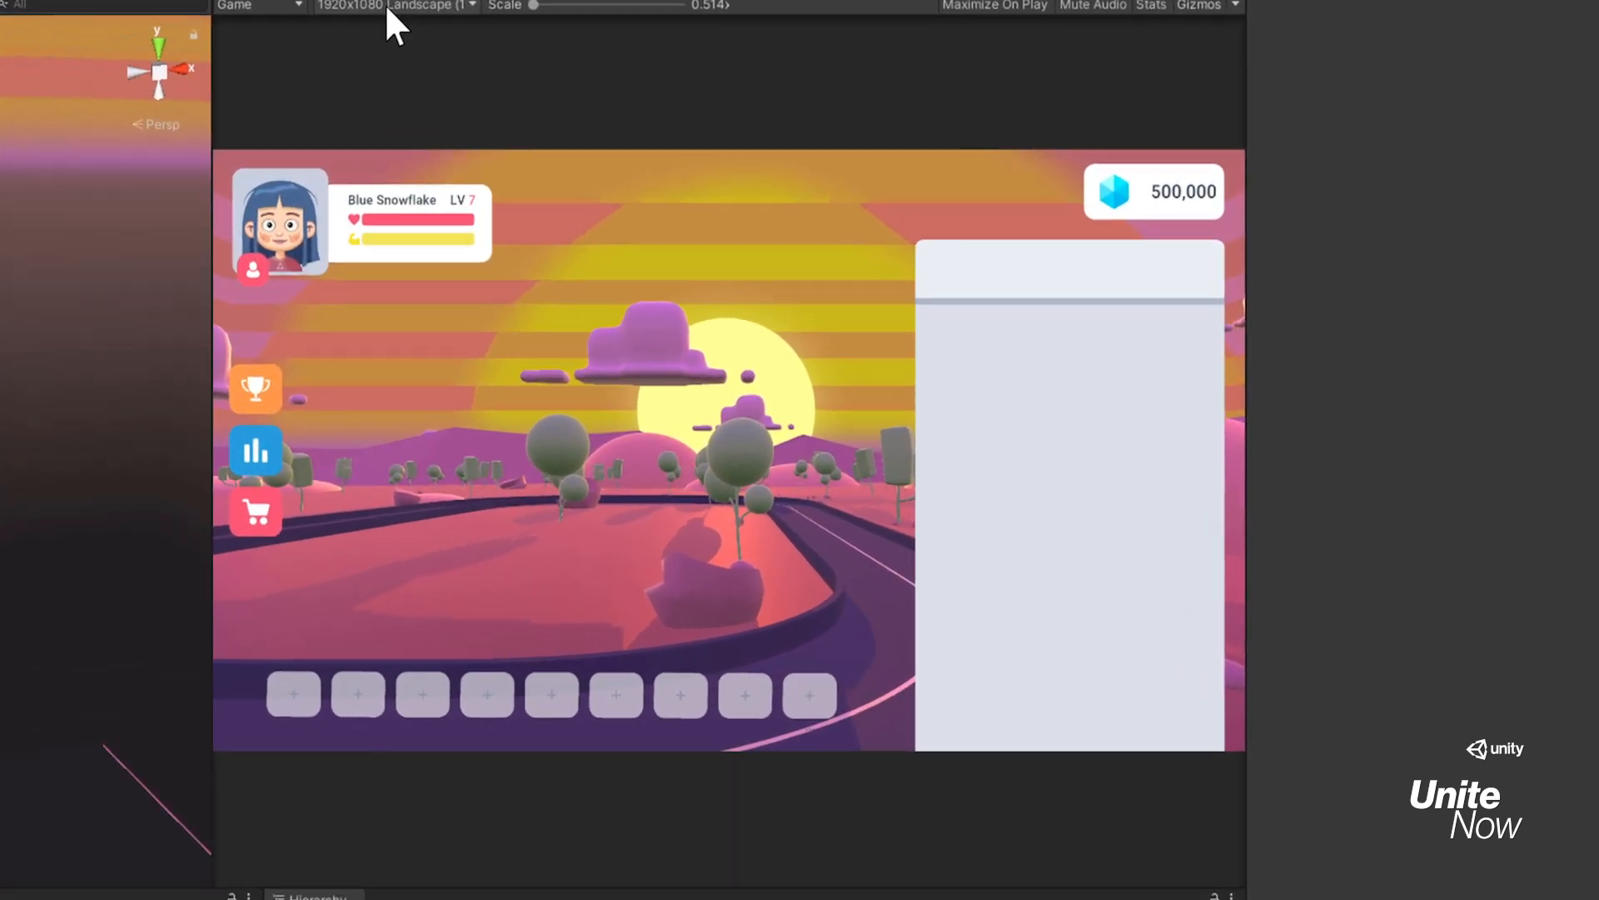
Step: Preview the game UI at the 2160x1080, 2560x1440 and 2960x1440 landscape resolutions
click(386, 5)
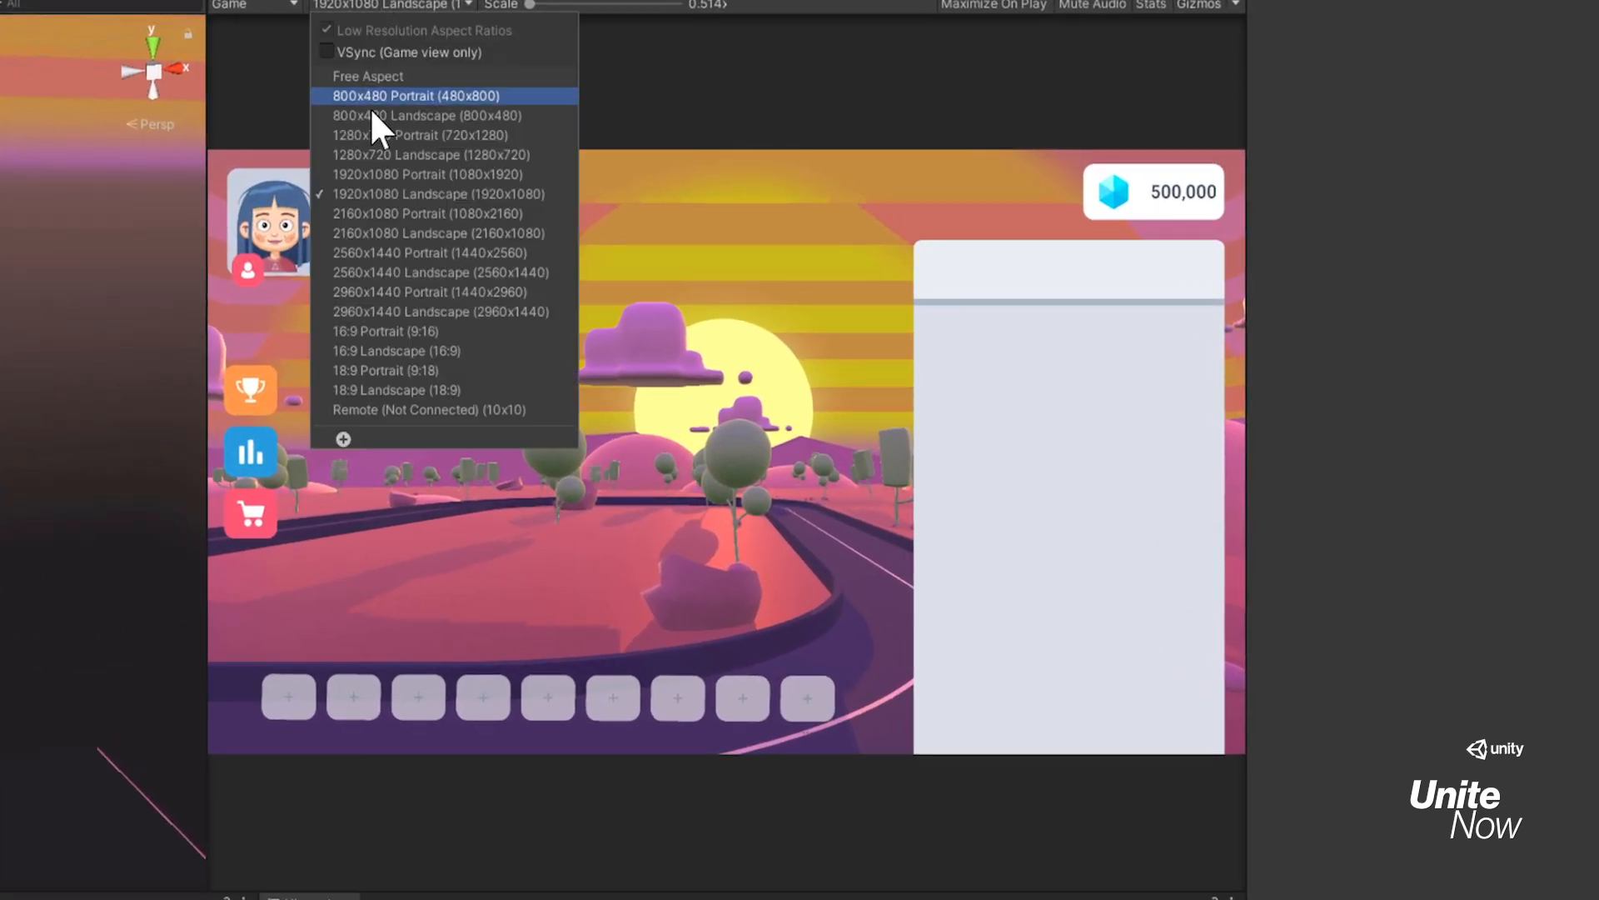
click(390, 232)
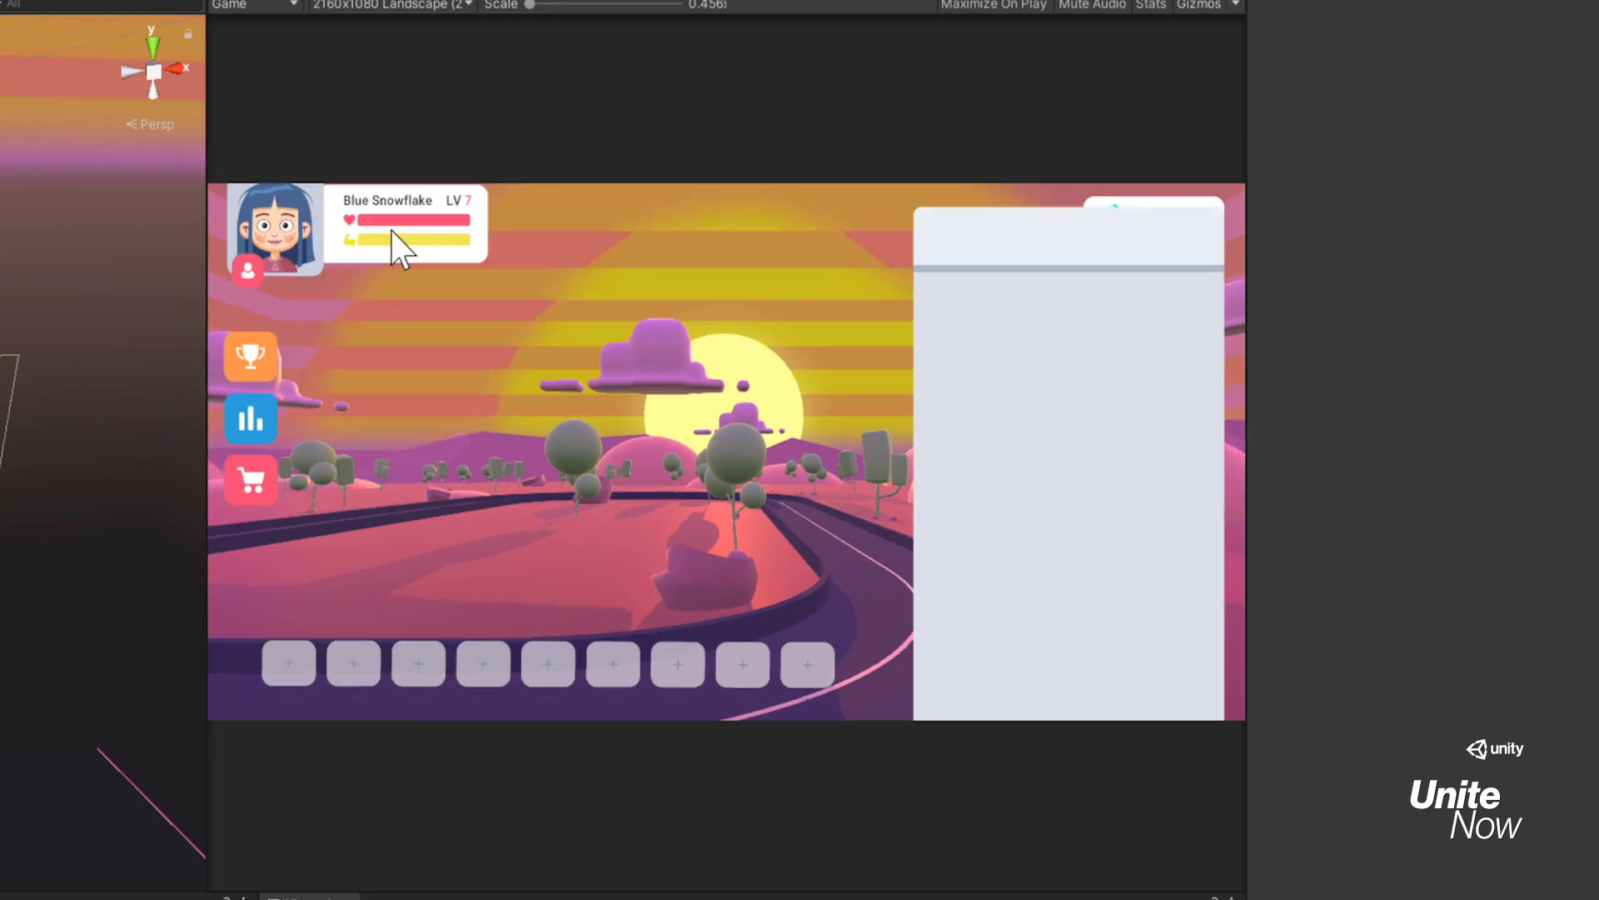
click(379, 5)
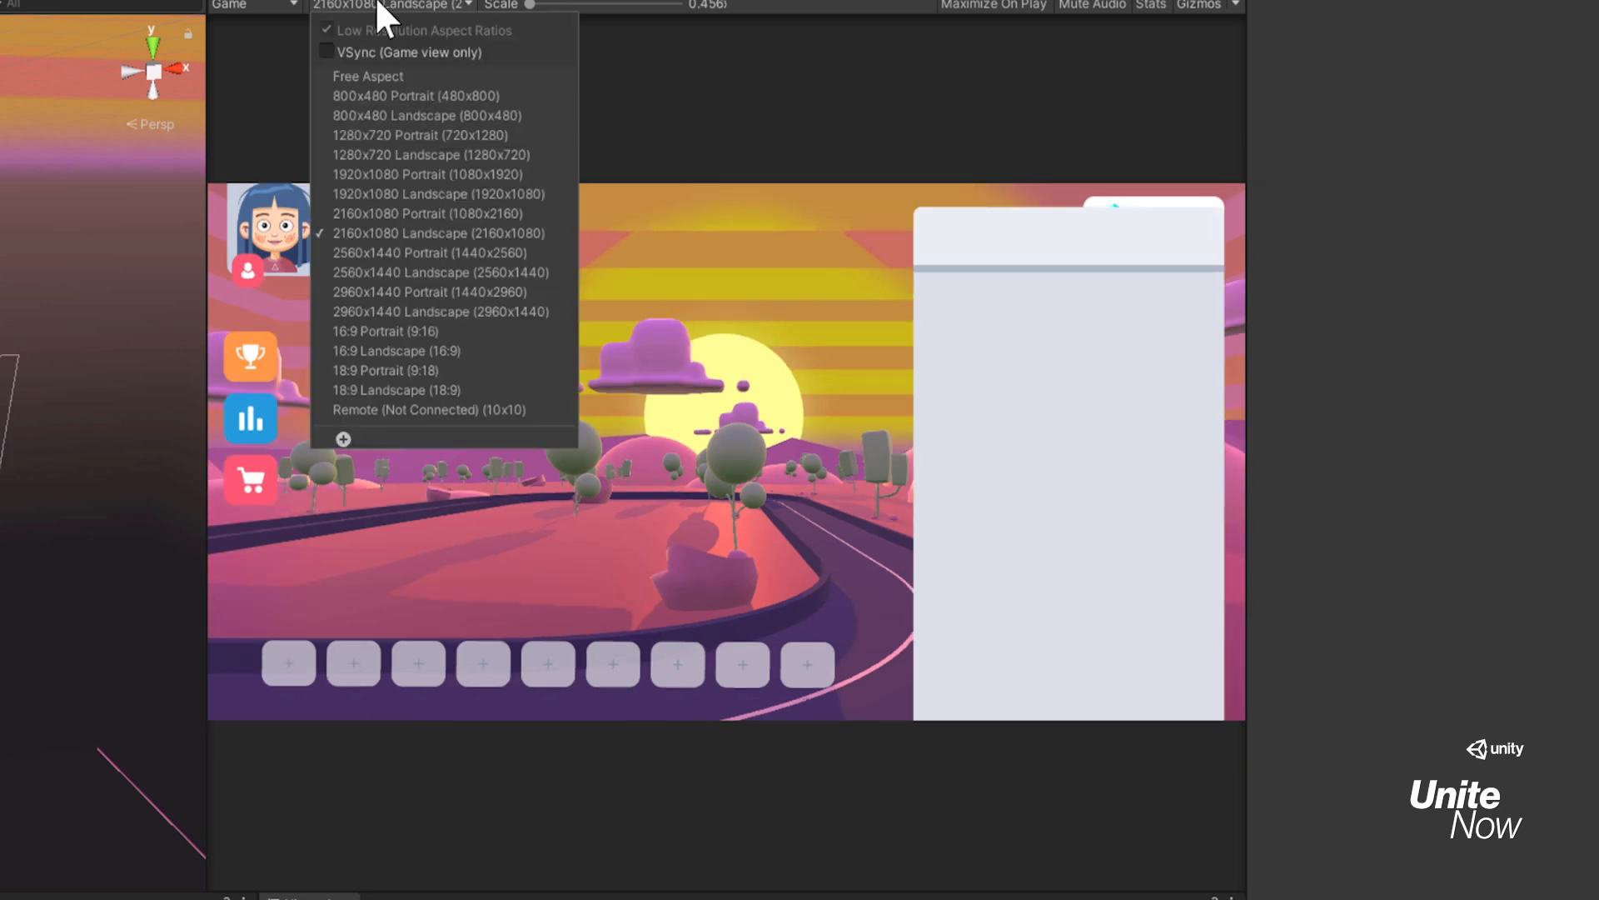
click(383, 273)
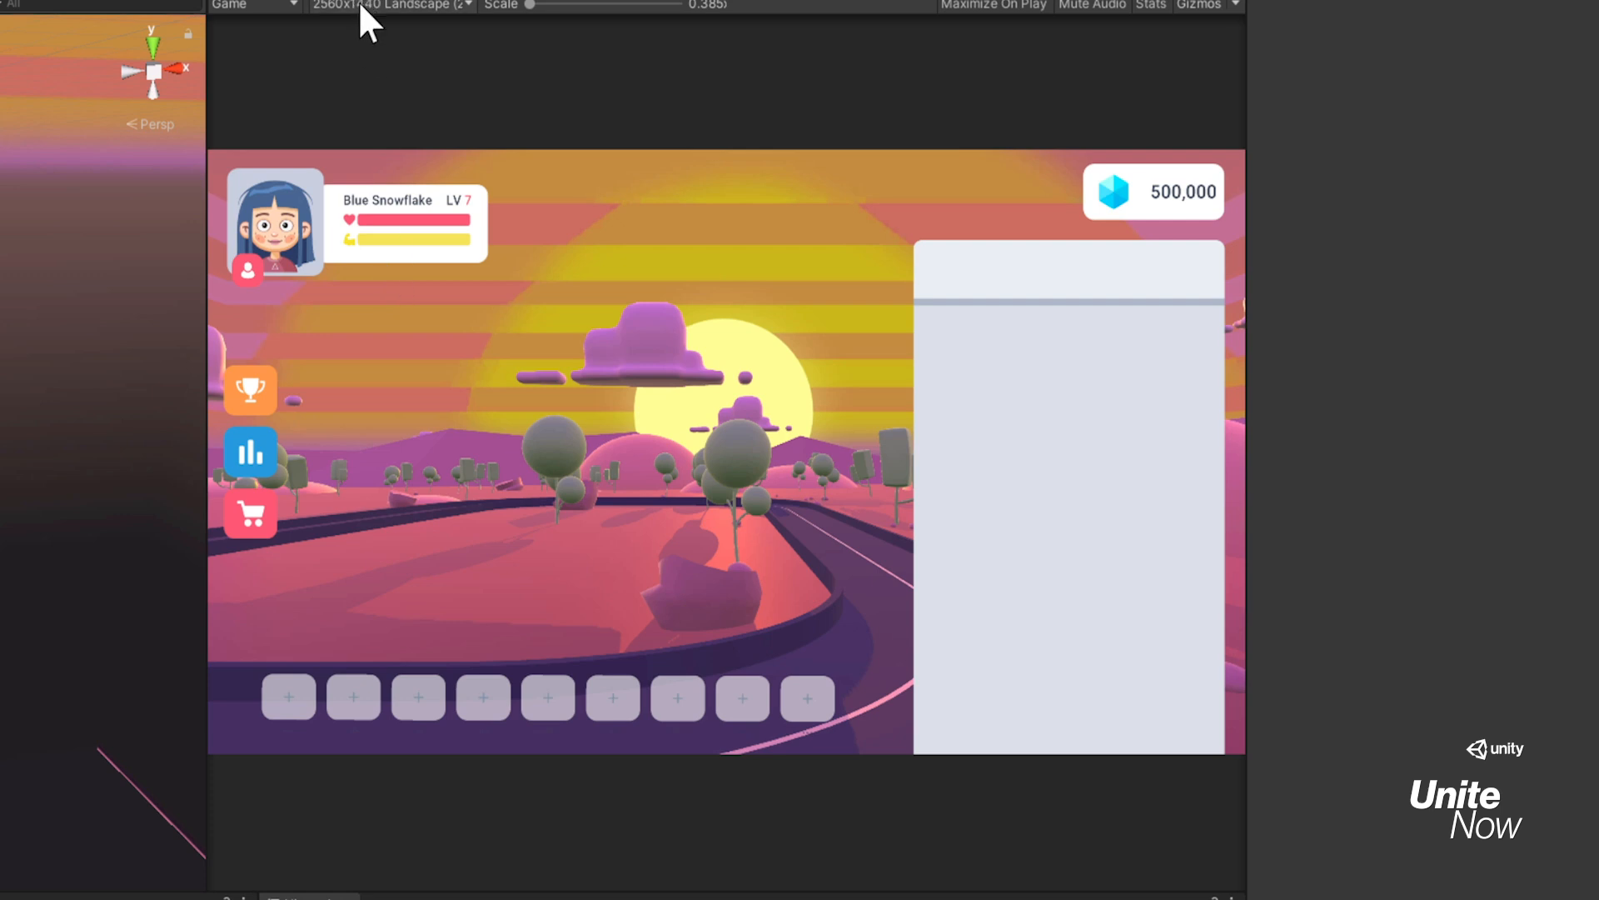
click(360, 4)
click(371, 310)
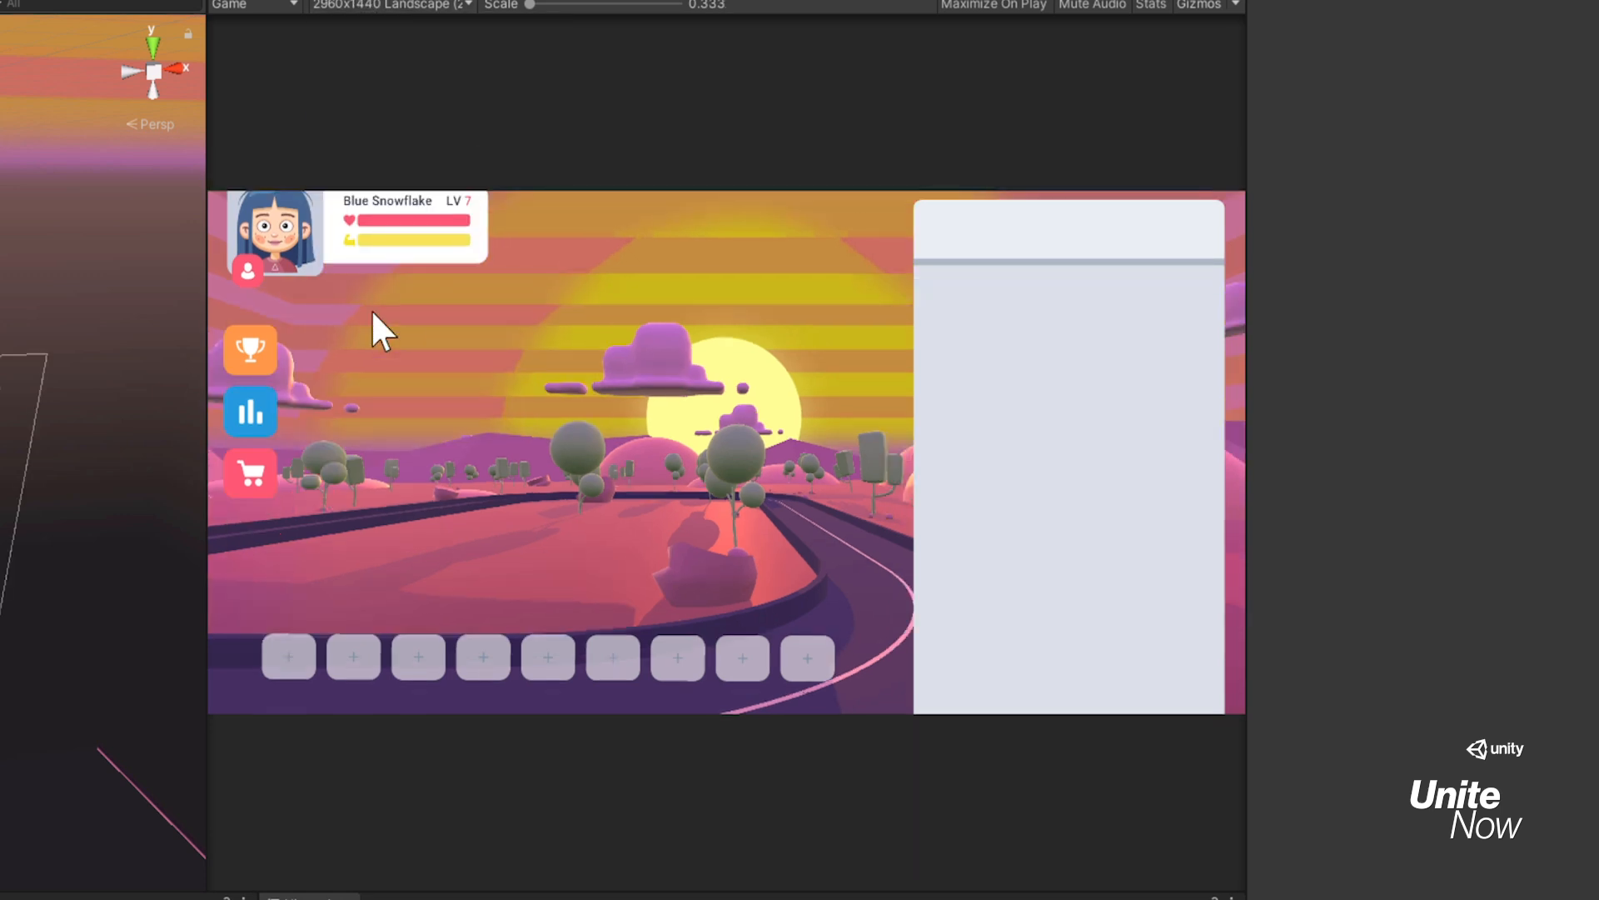
Step: Add a custom fixed resolution of 800x600 to the Game view and preview the UI with it
click(362, 5)
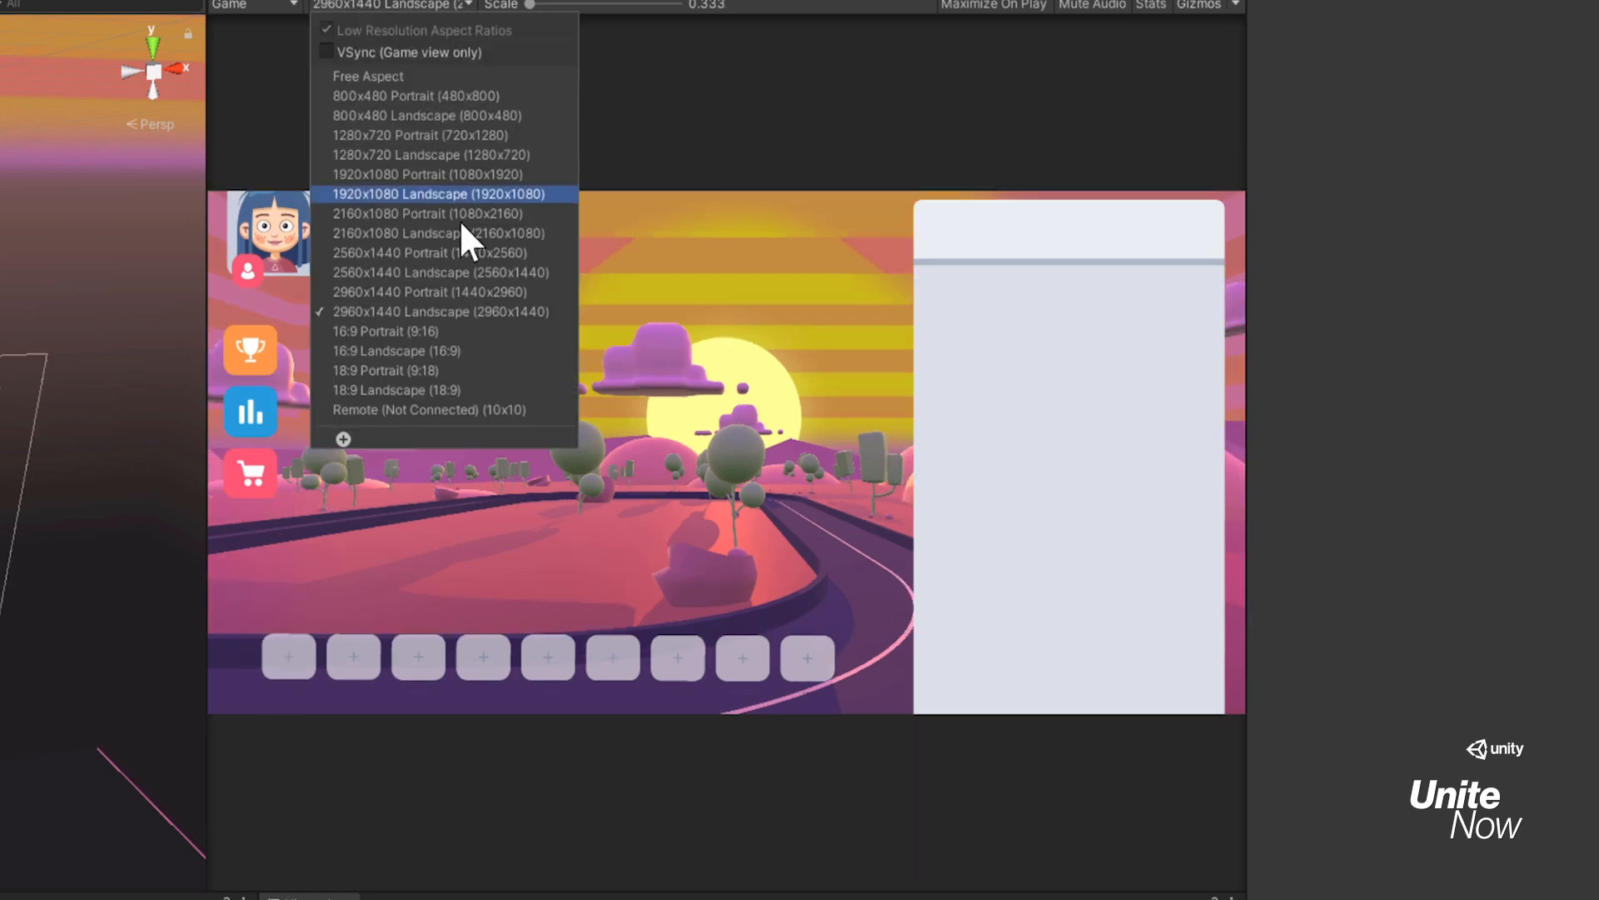
click(339, 435)
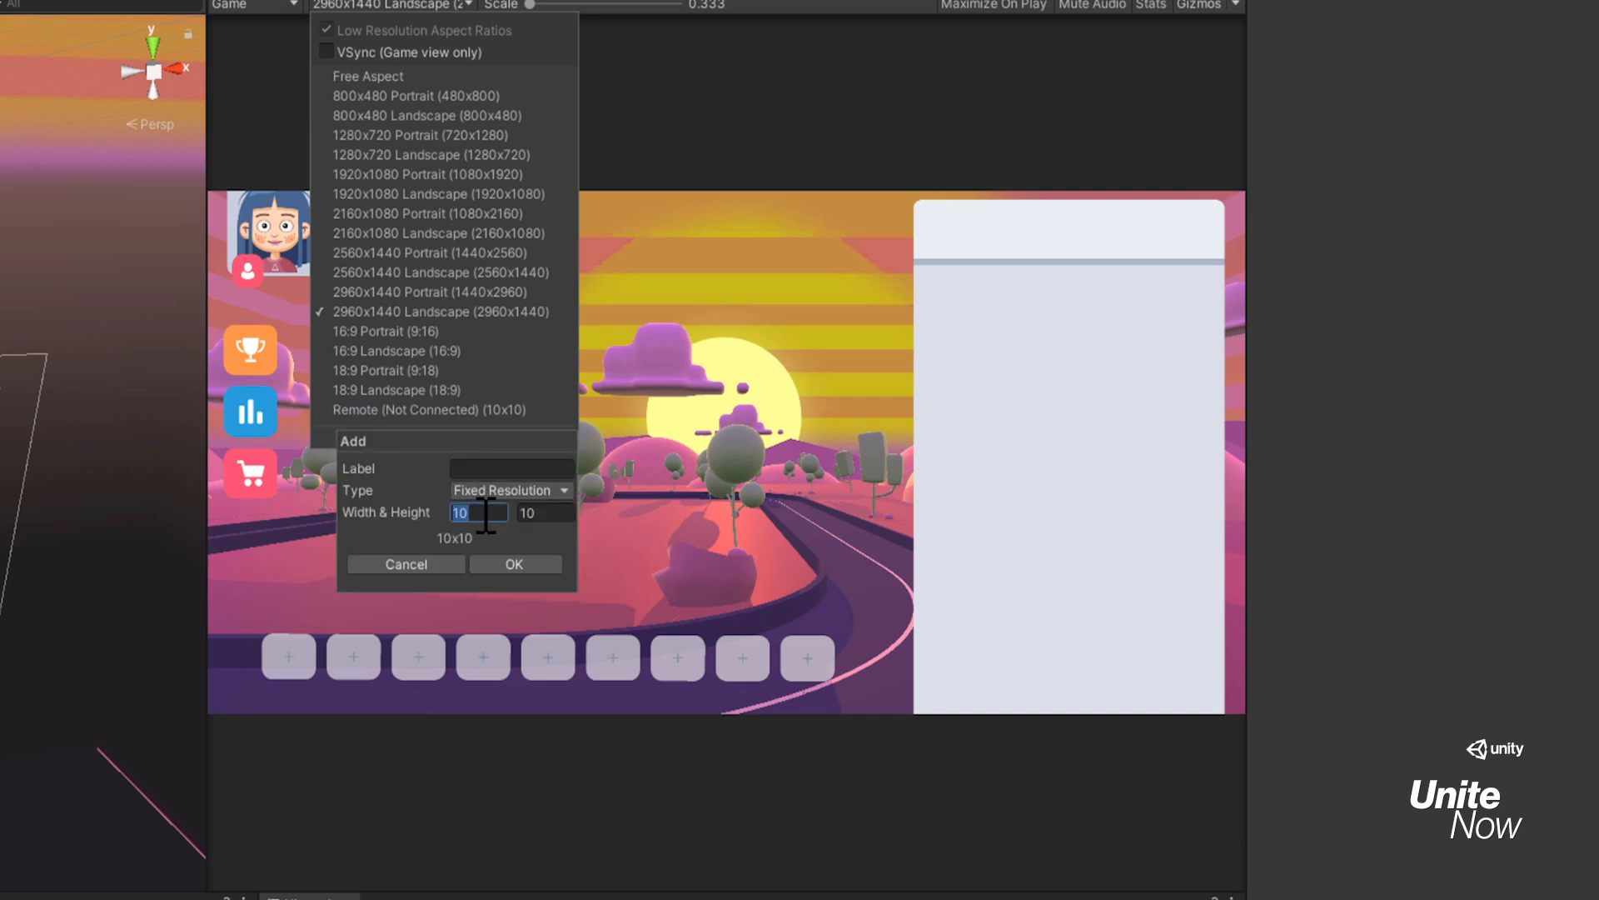
text(800)
click(525, 513)
text(600)
click(512, 561)
click(713, 217)
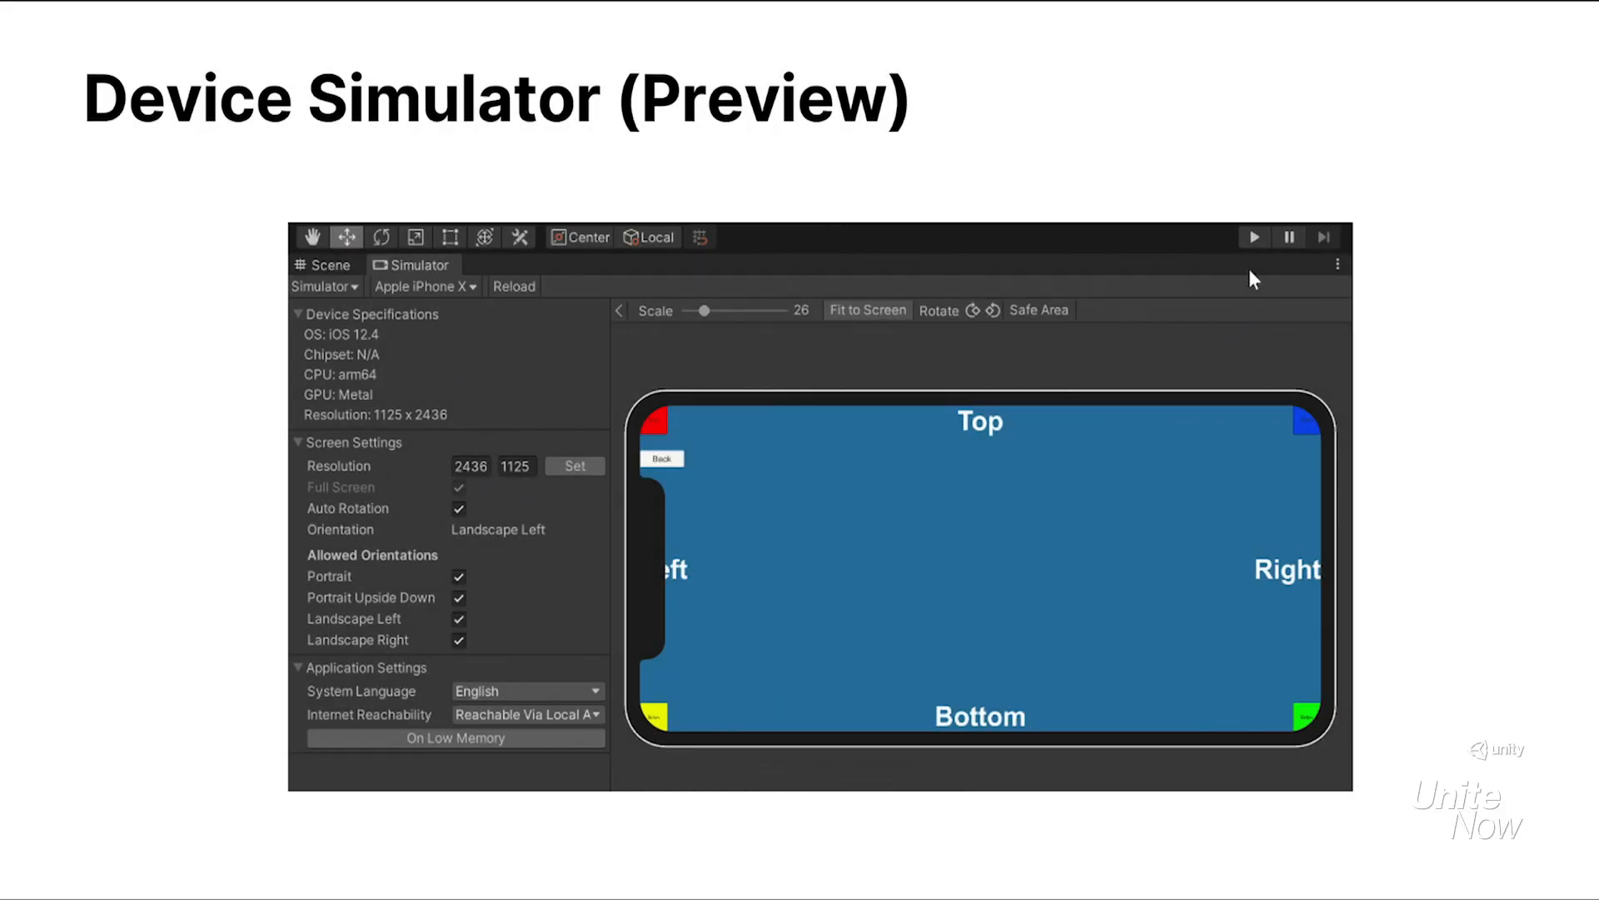
click(1254, 237)
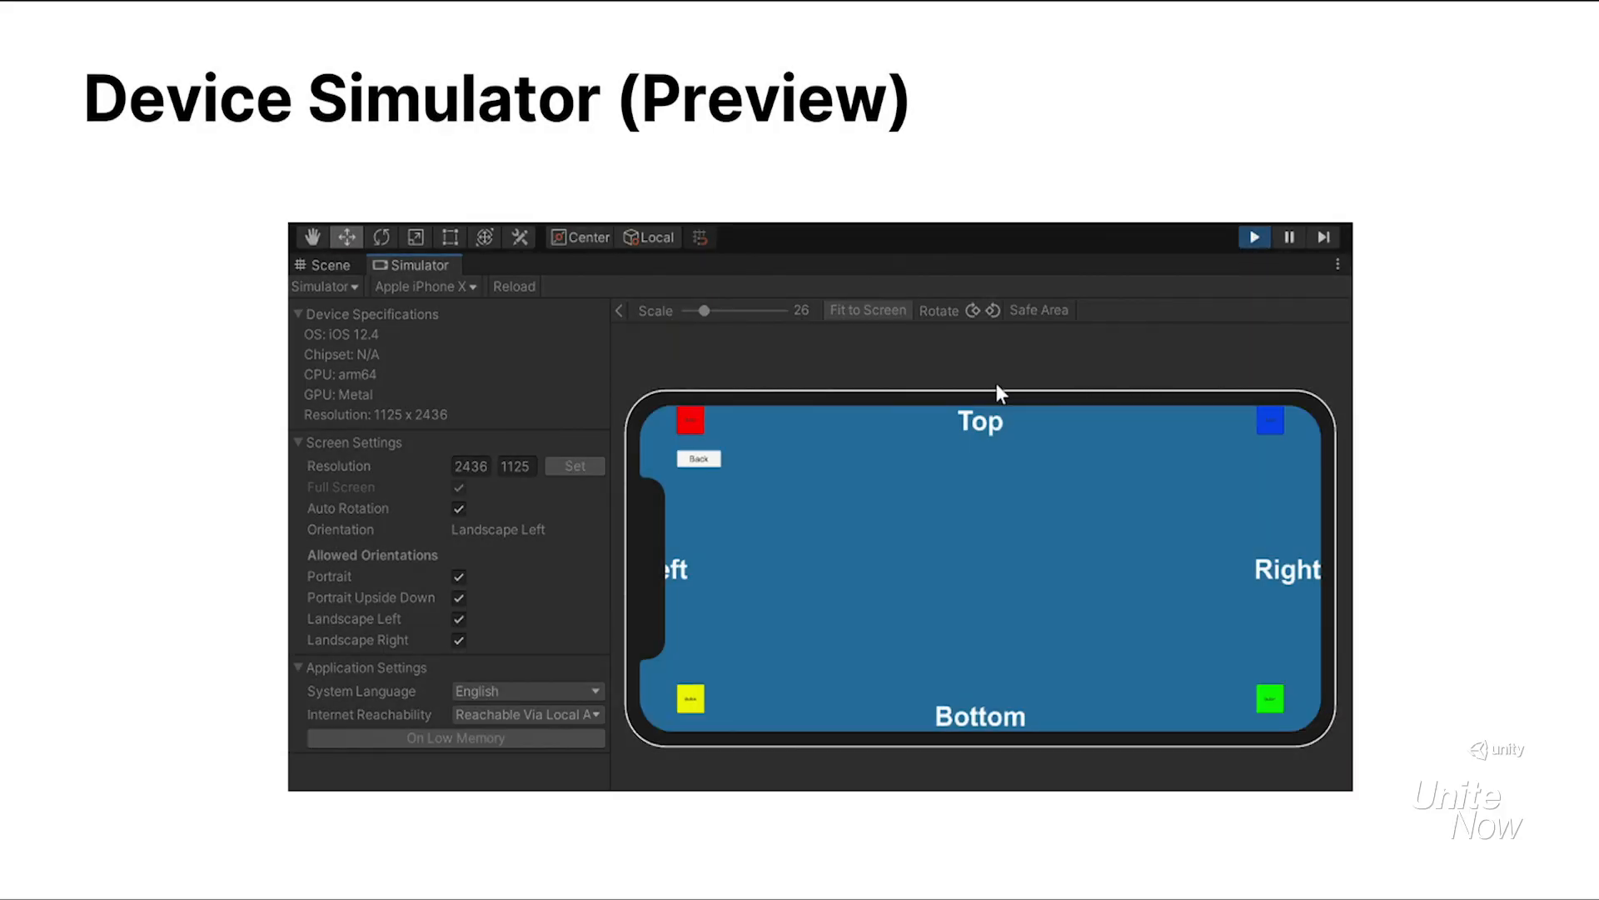
click(971, 312)
click(1042, 315)
click(973, 310)
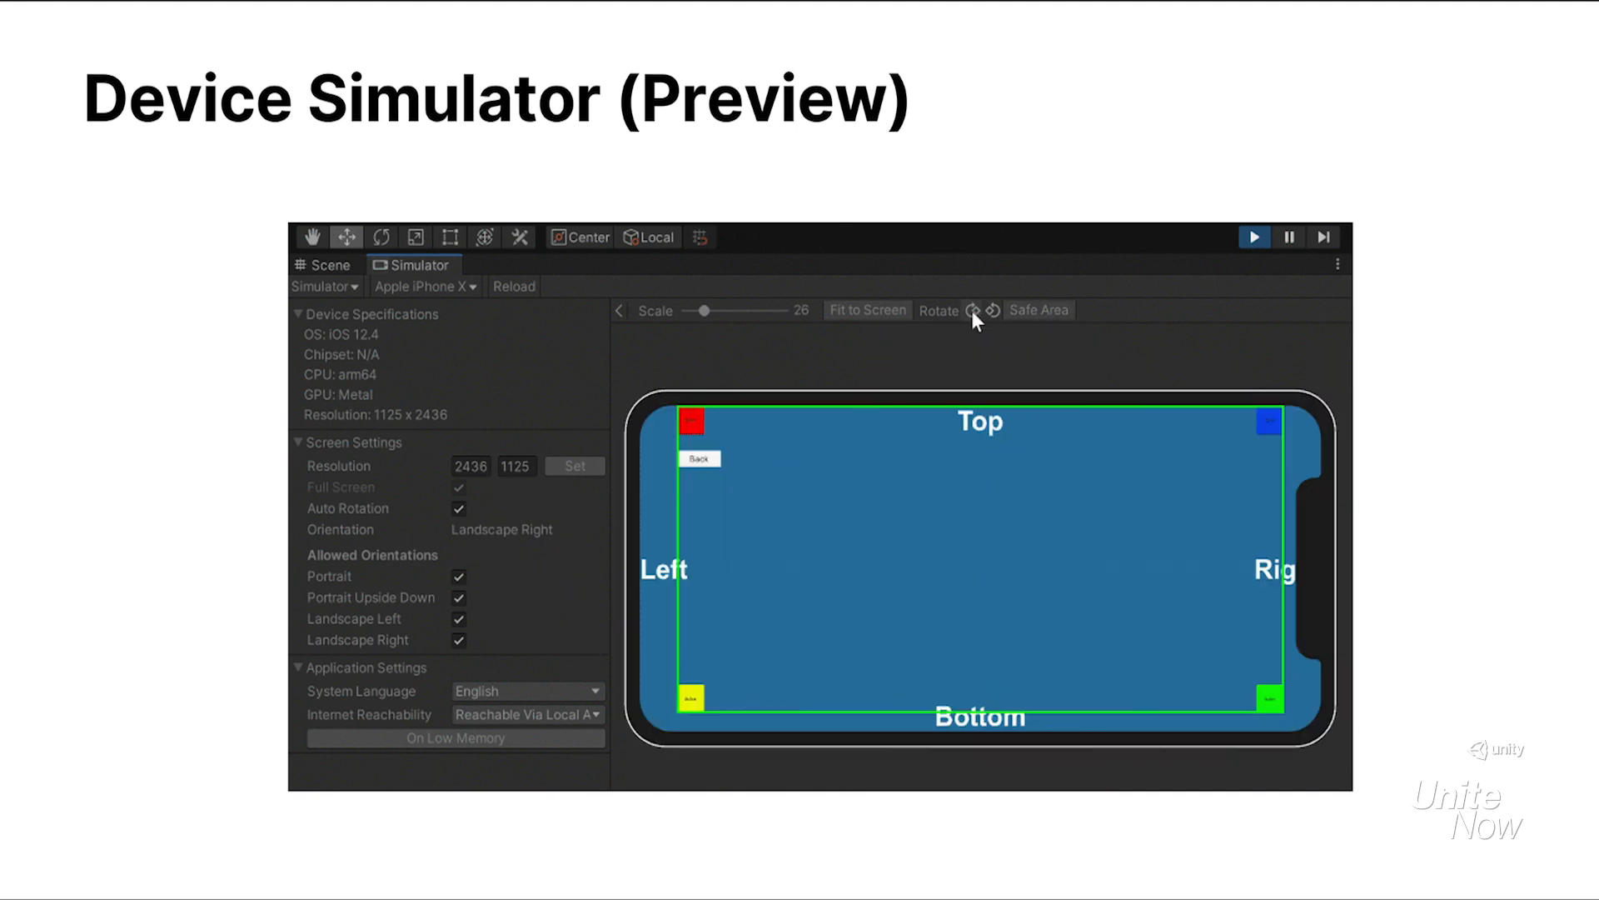
click(453, 286)
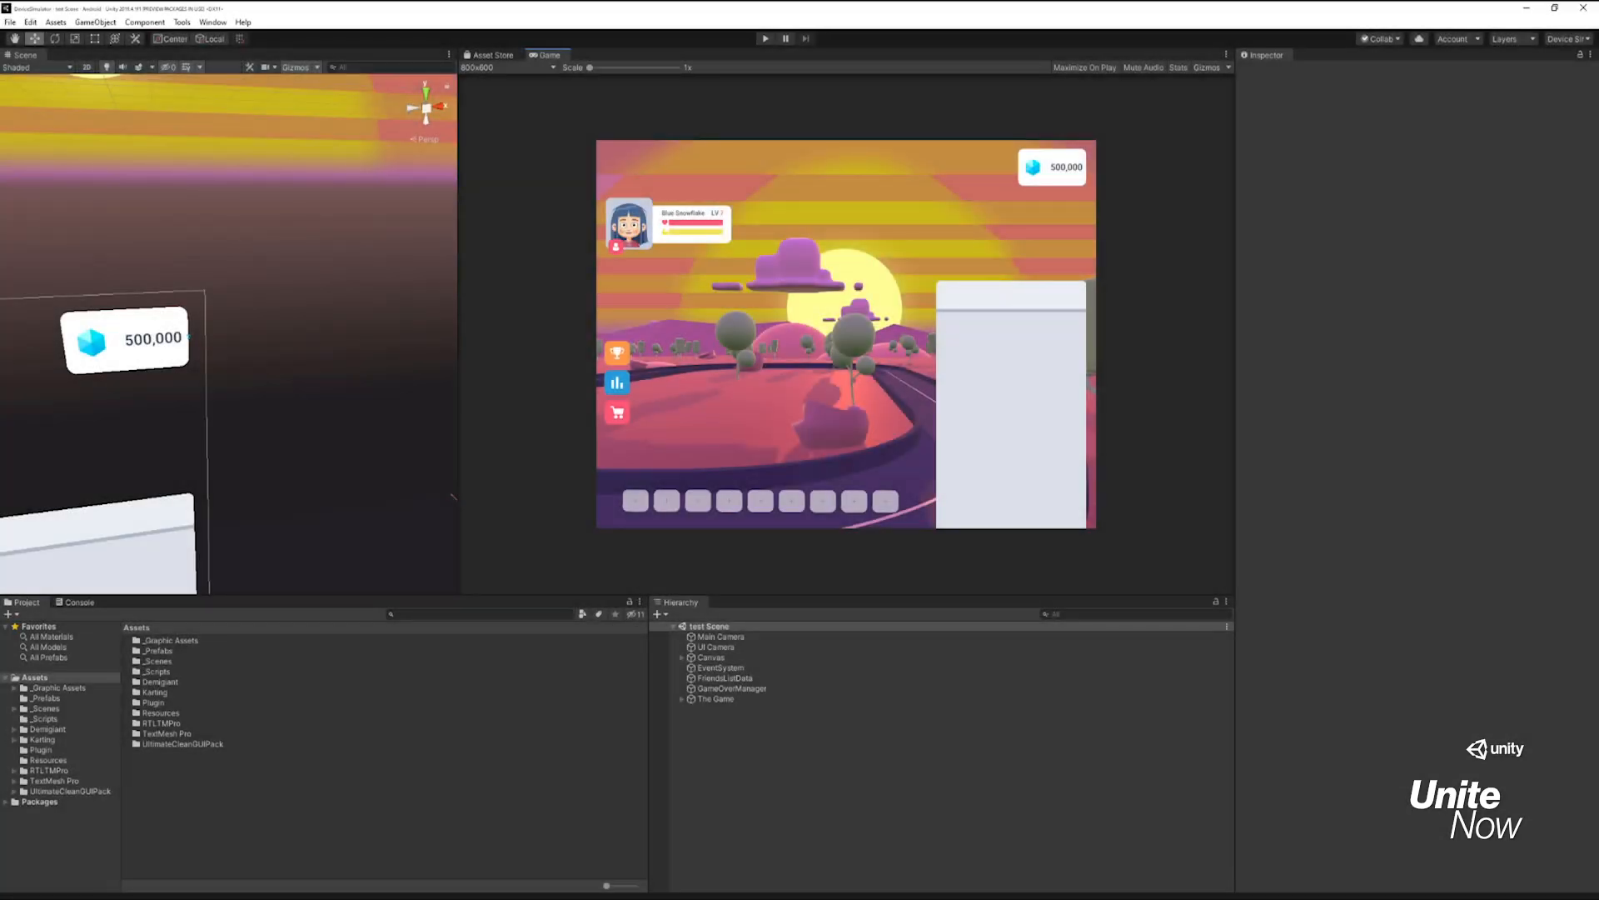
Step: Find the Device Simulator package in the Package Manager and install its preview version 2.2.2
click(203, 22)
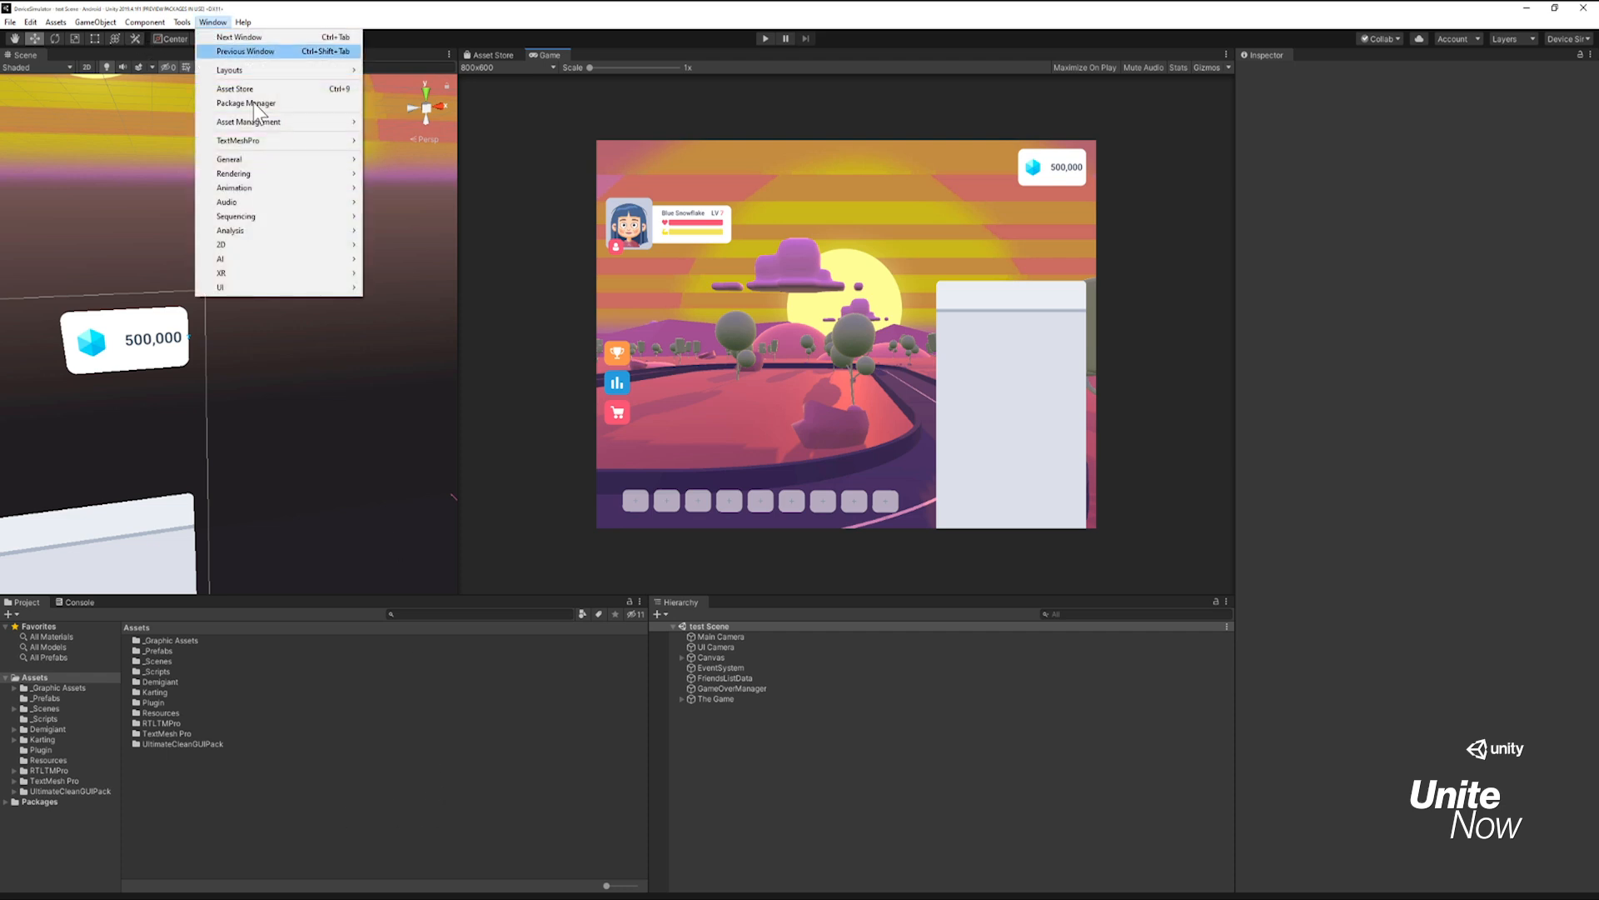
click(282, 103)
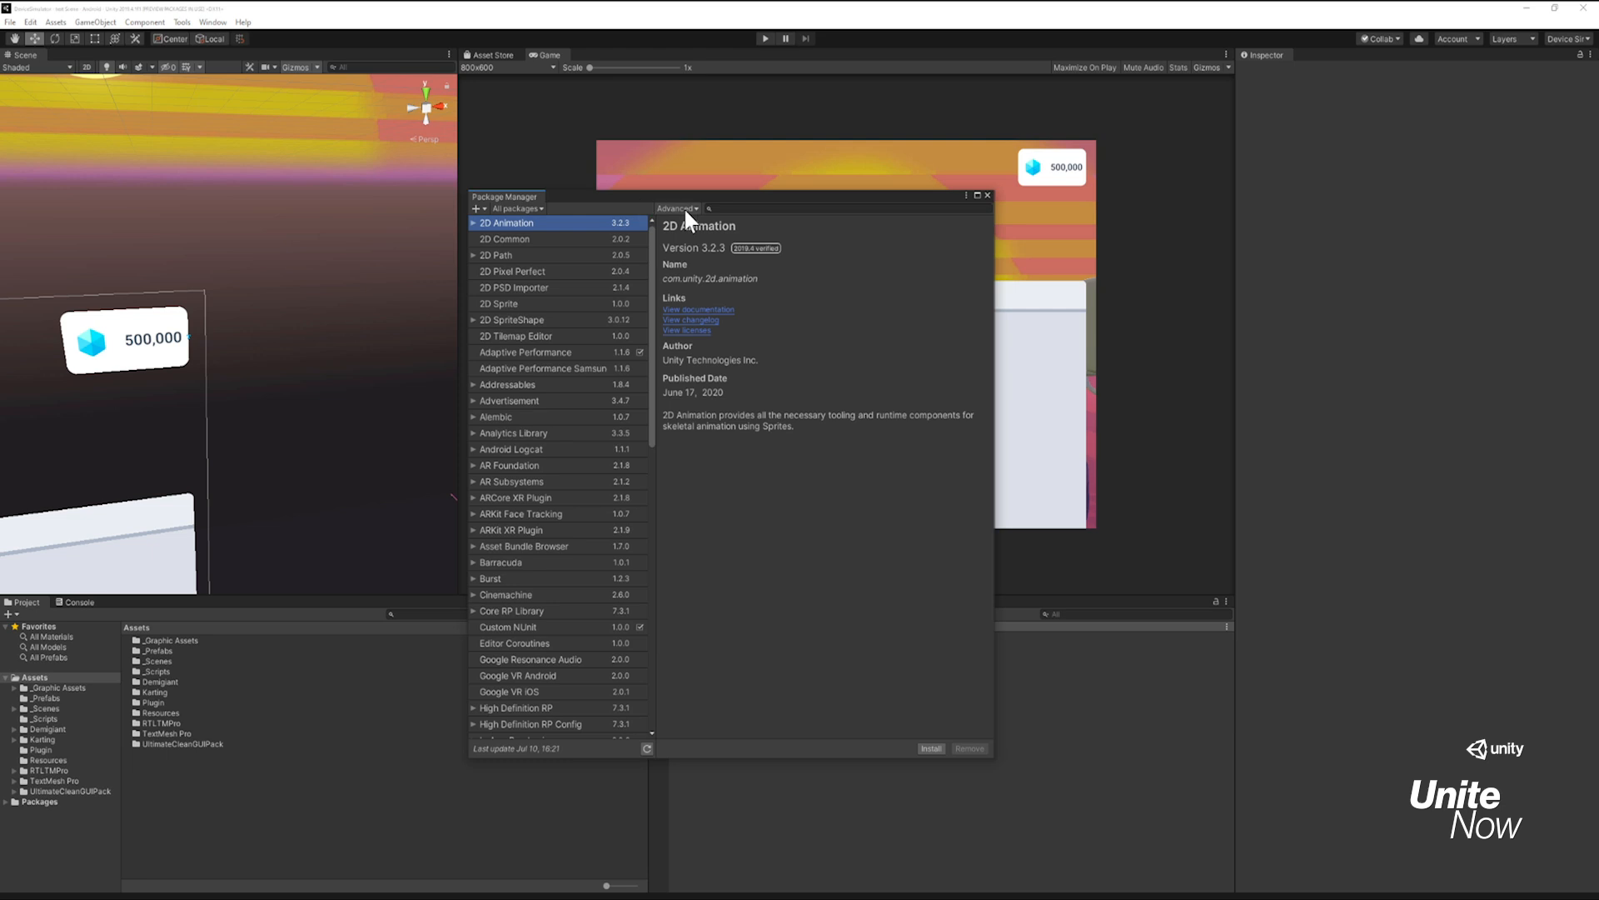
click(685, 210)
click(701, 248)
text(devic)
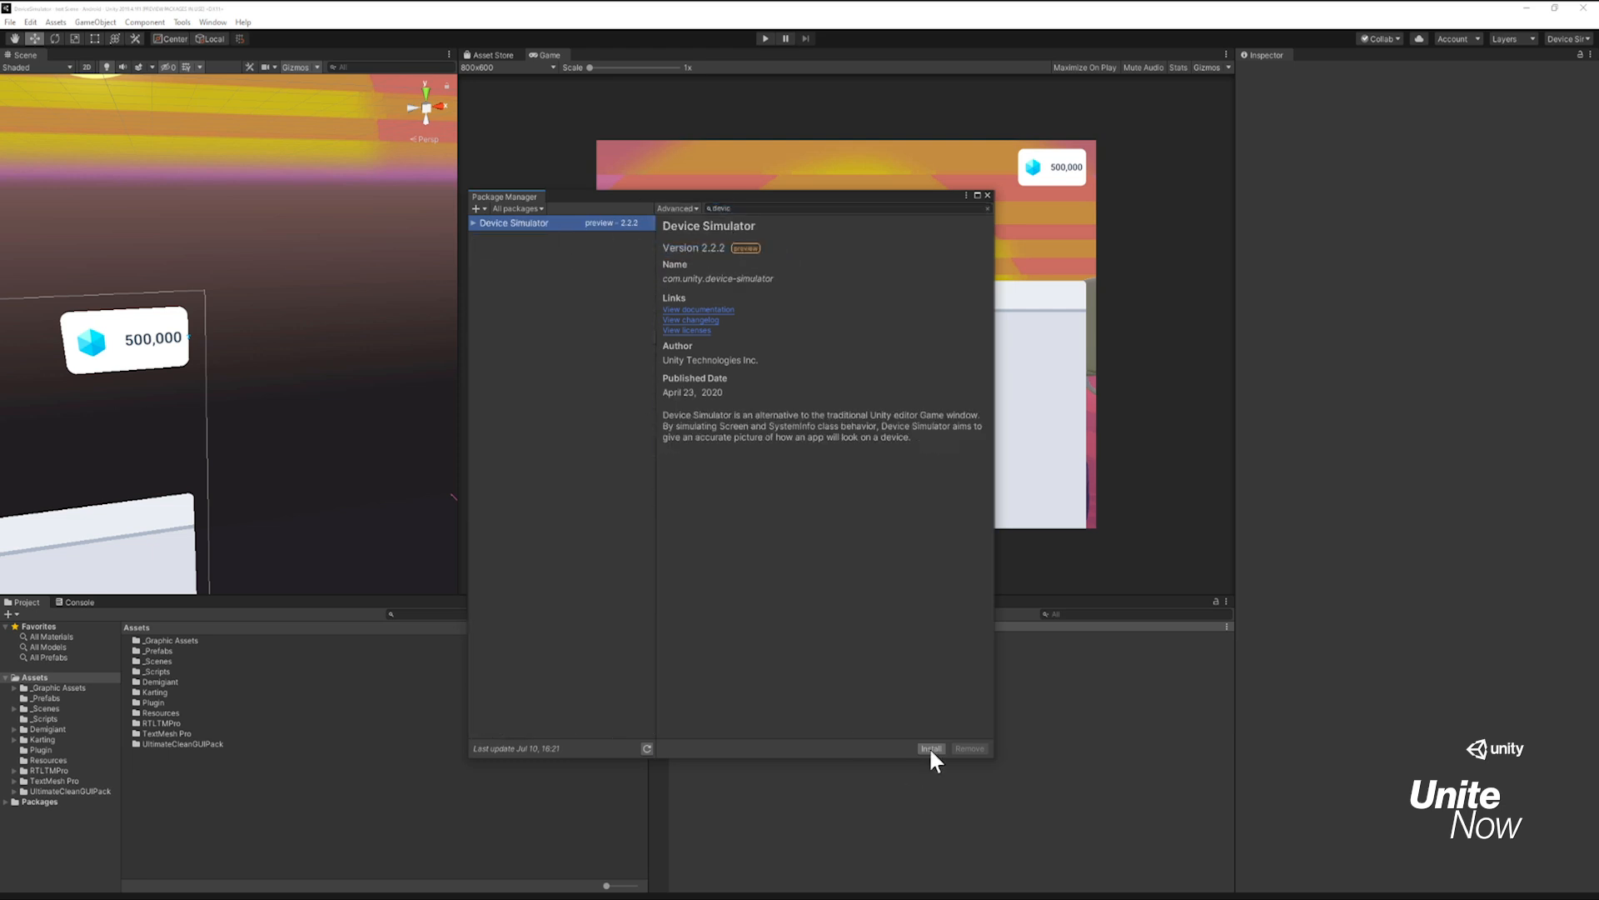
click(987, 197)
Step: Switch the Game view to the Device Simulator
click(206, 22)
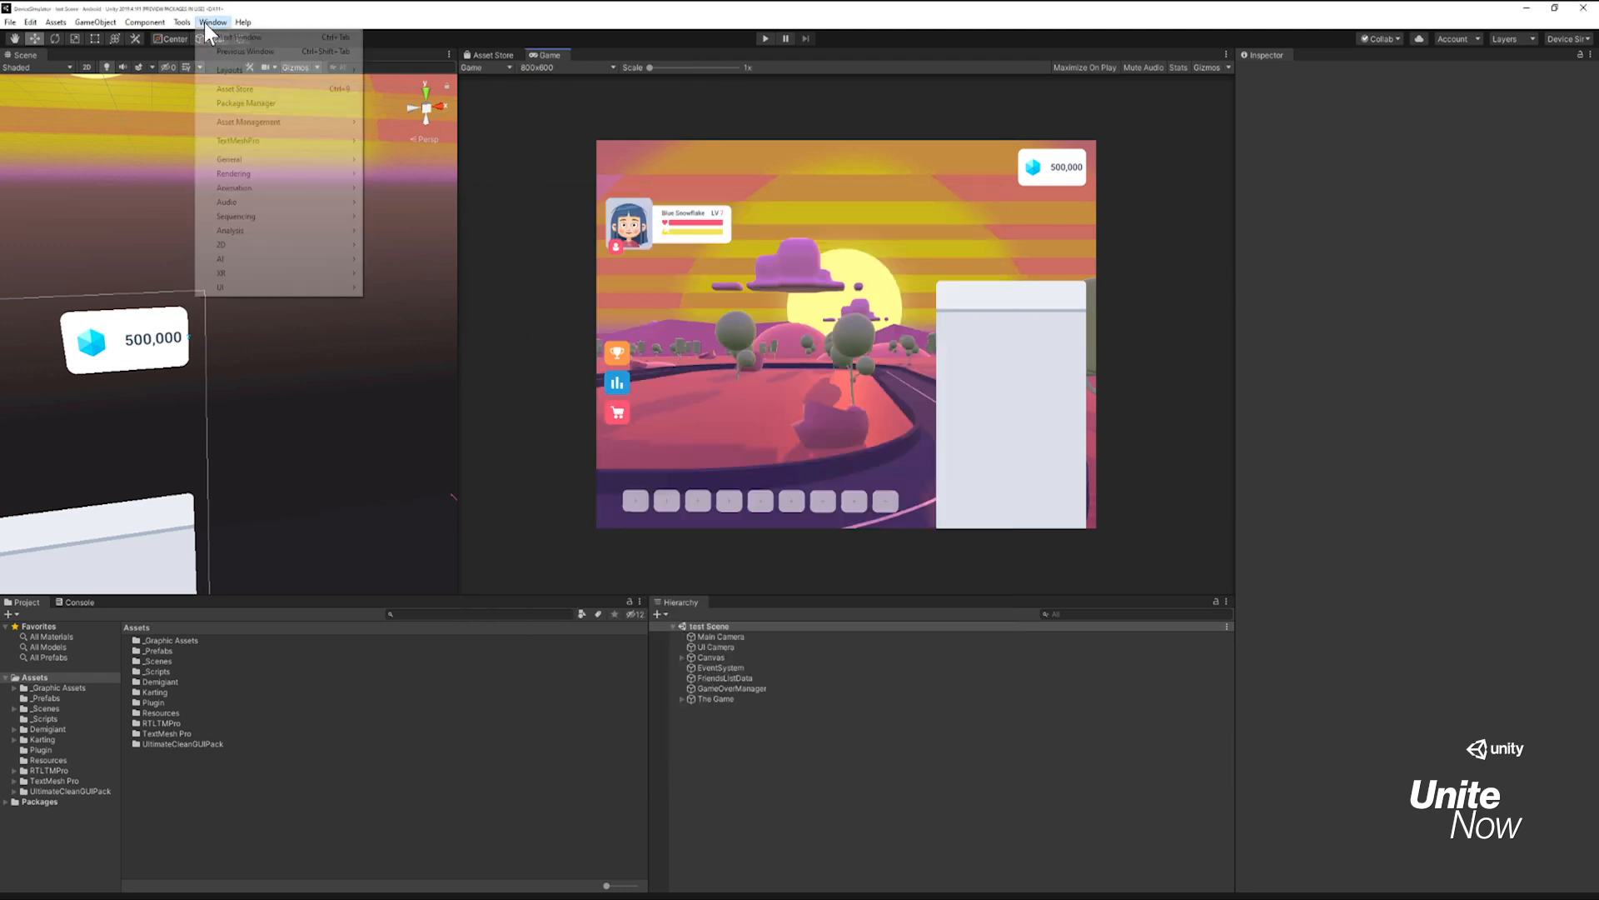
mouse_move(260, 157)
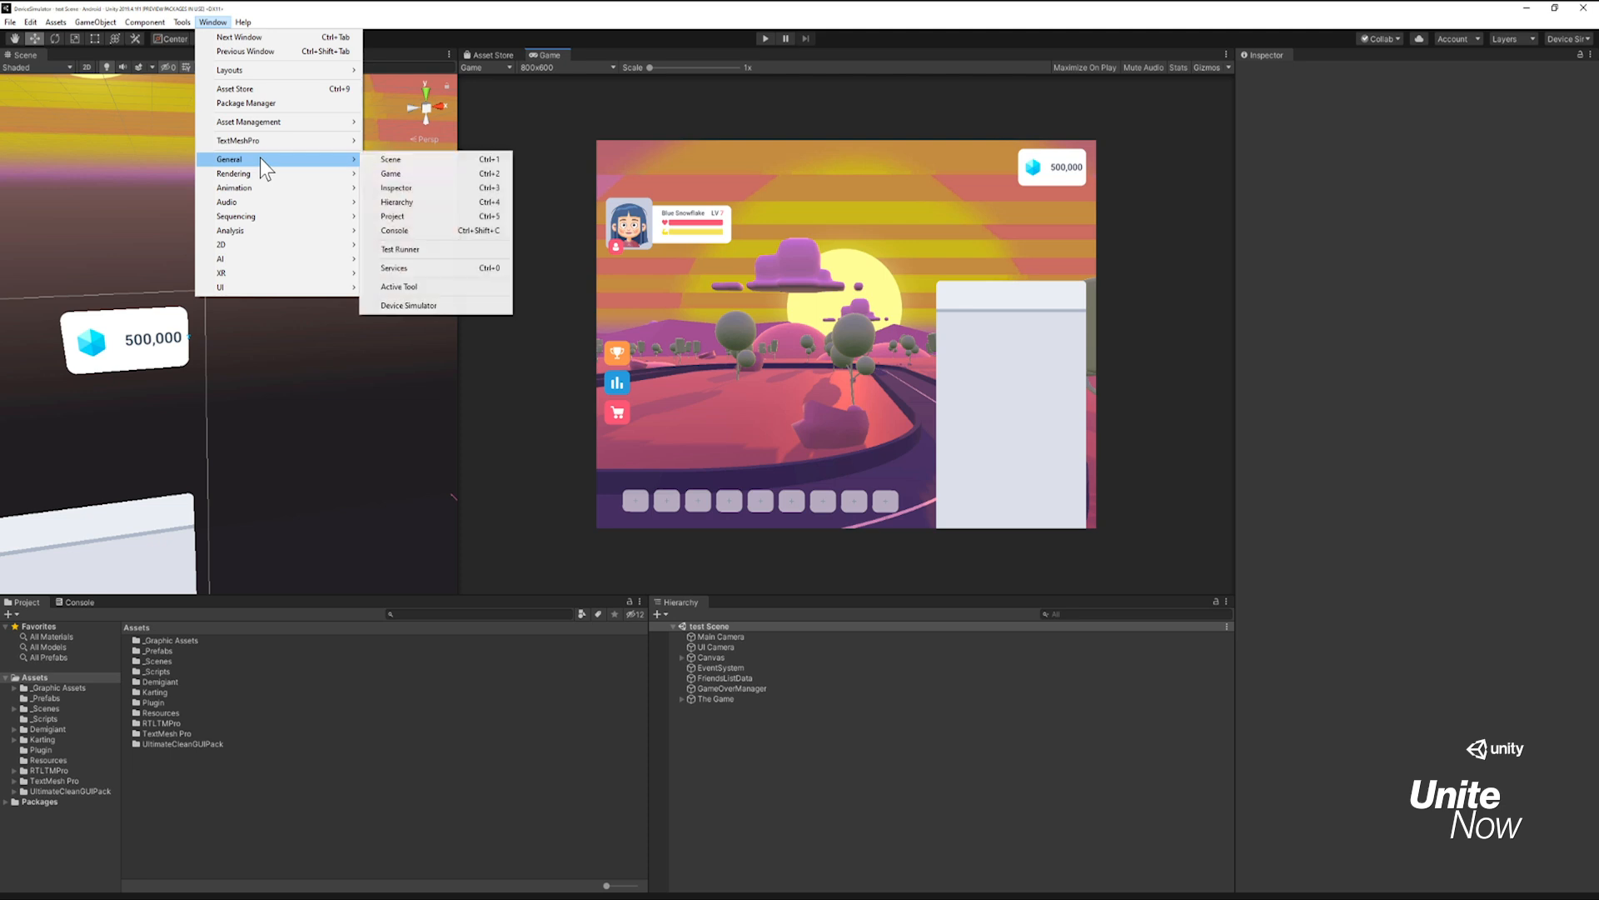
click(408, 307)
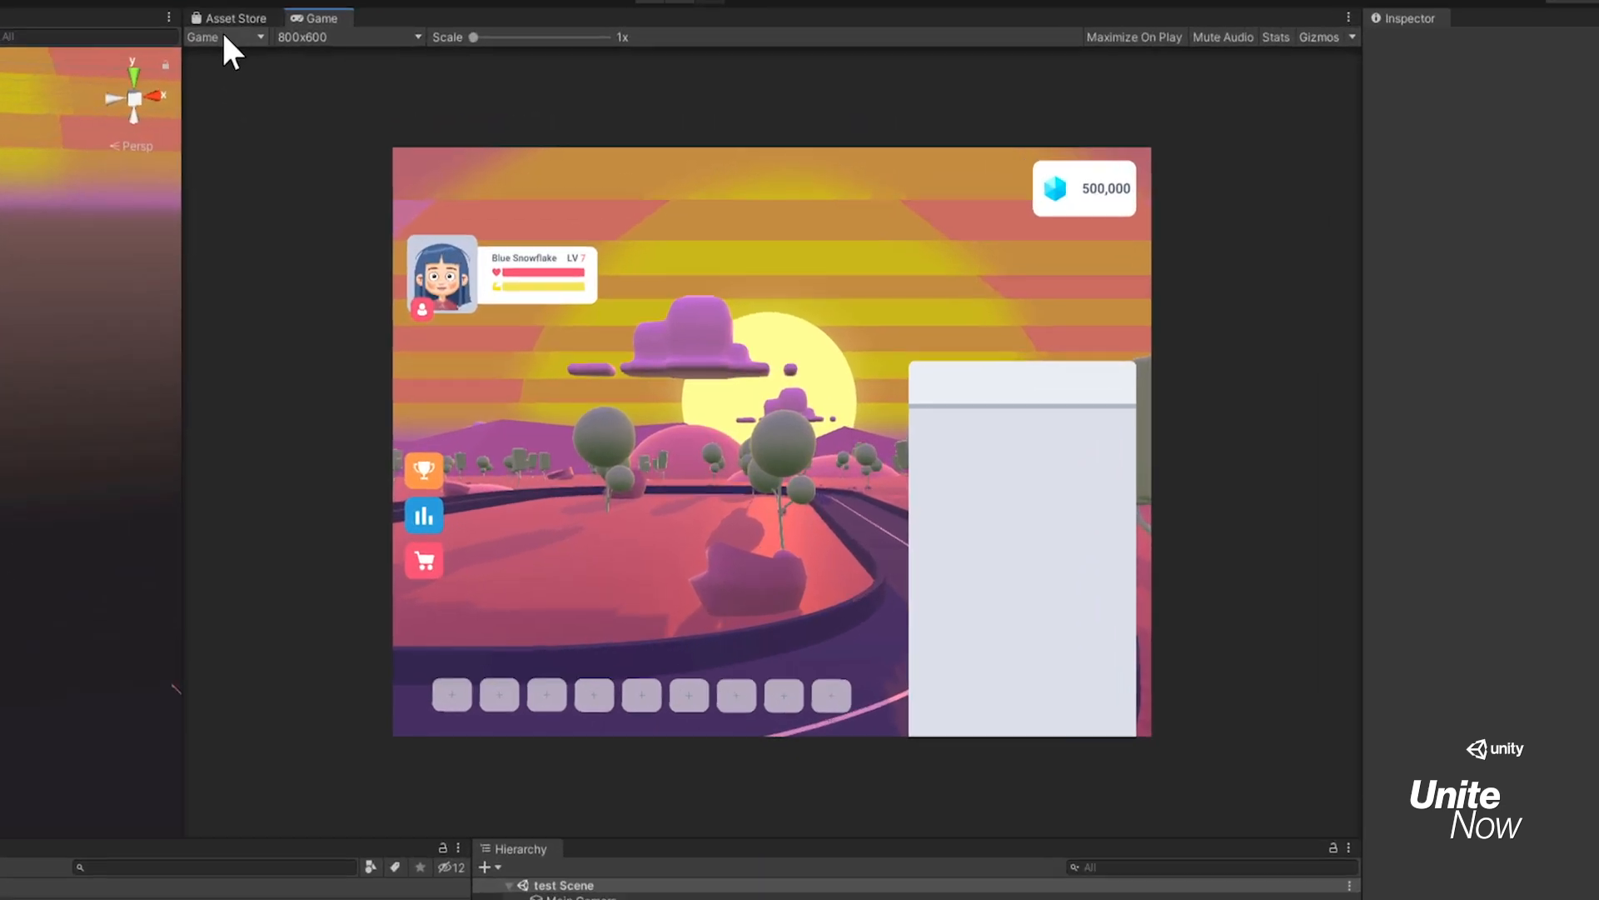
click(483, 67)
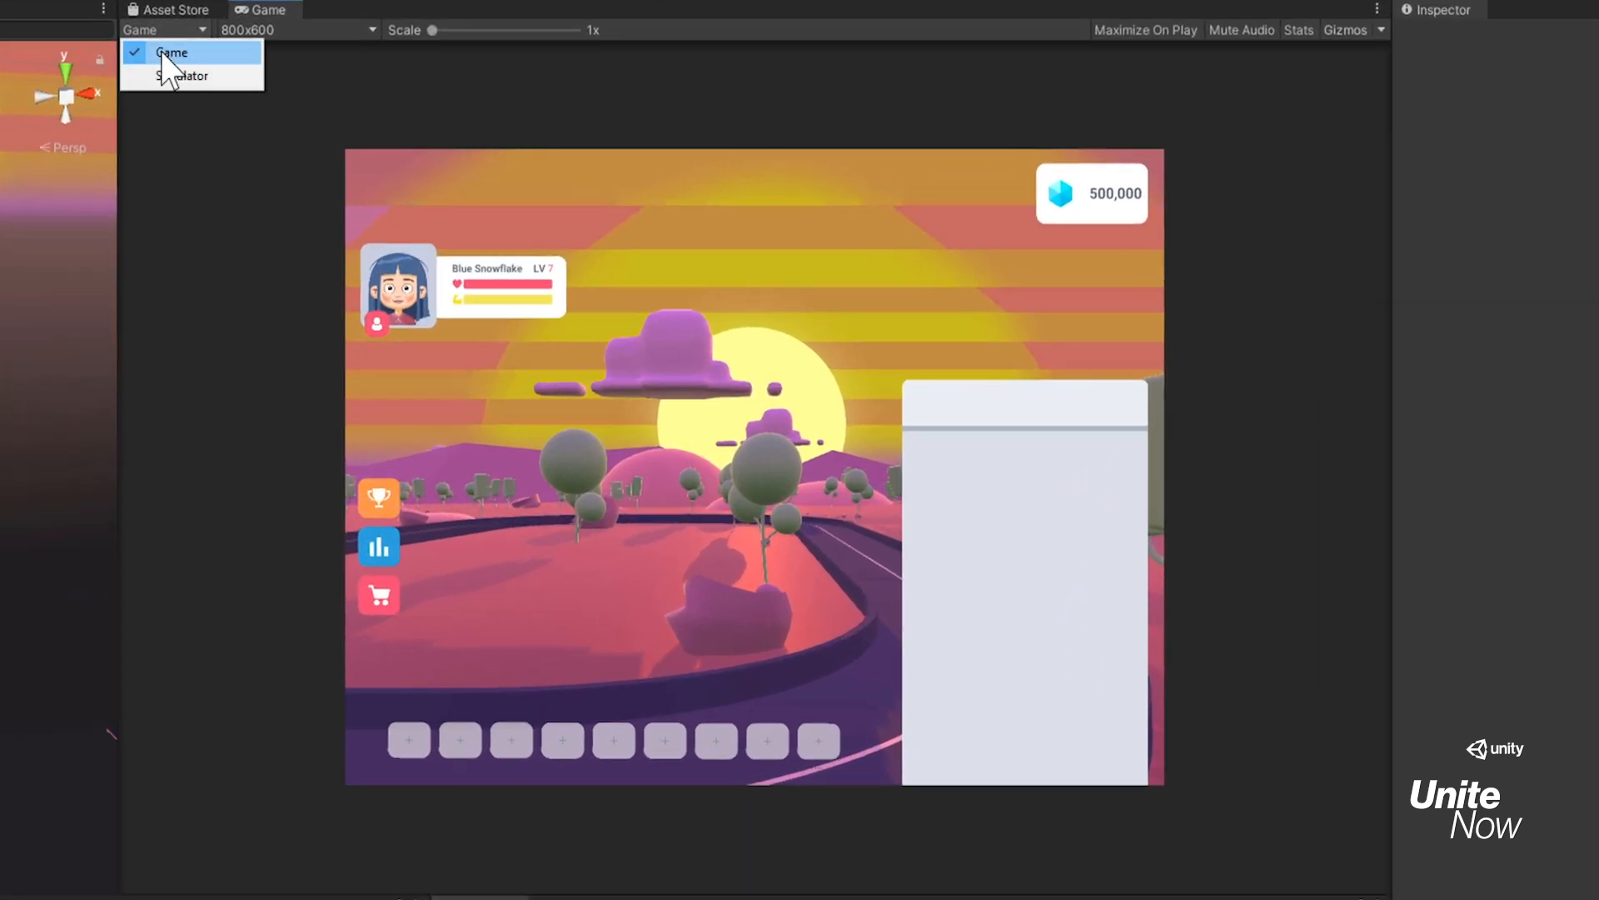
click(160, 73)
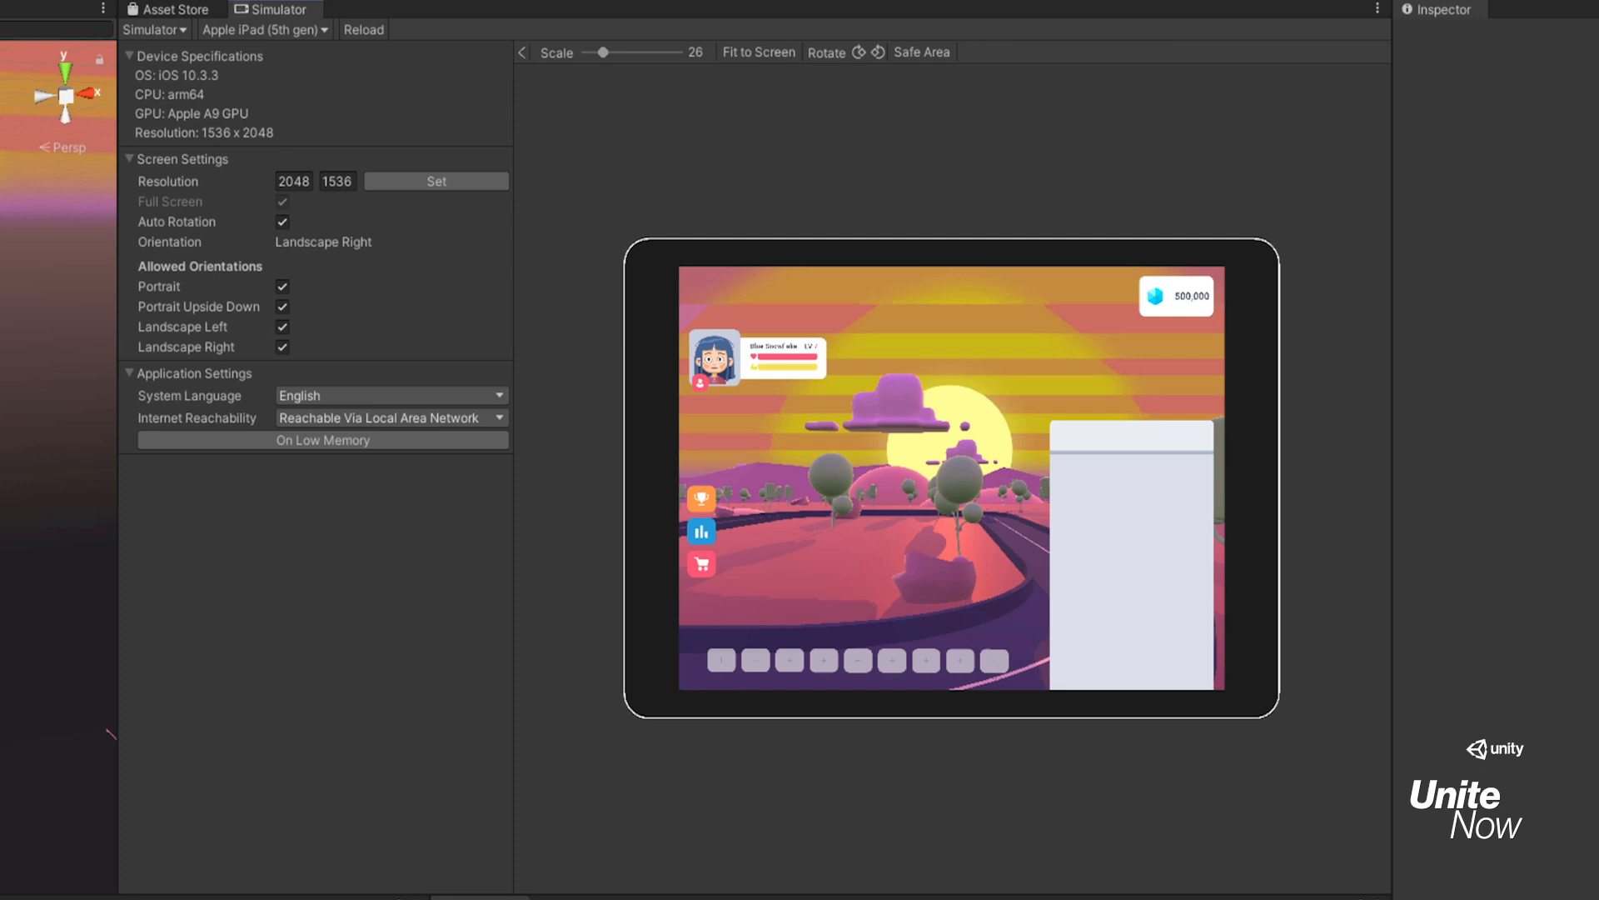
Step: Simulate the game on an Apple iPad Pro 10.15, an Apple iPhone XS and finally a Huawei P20
click(296, 25)
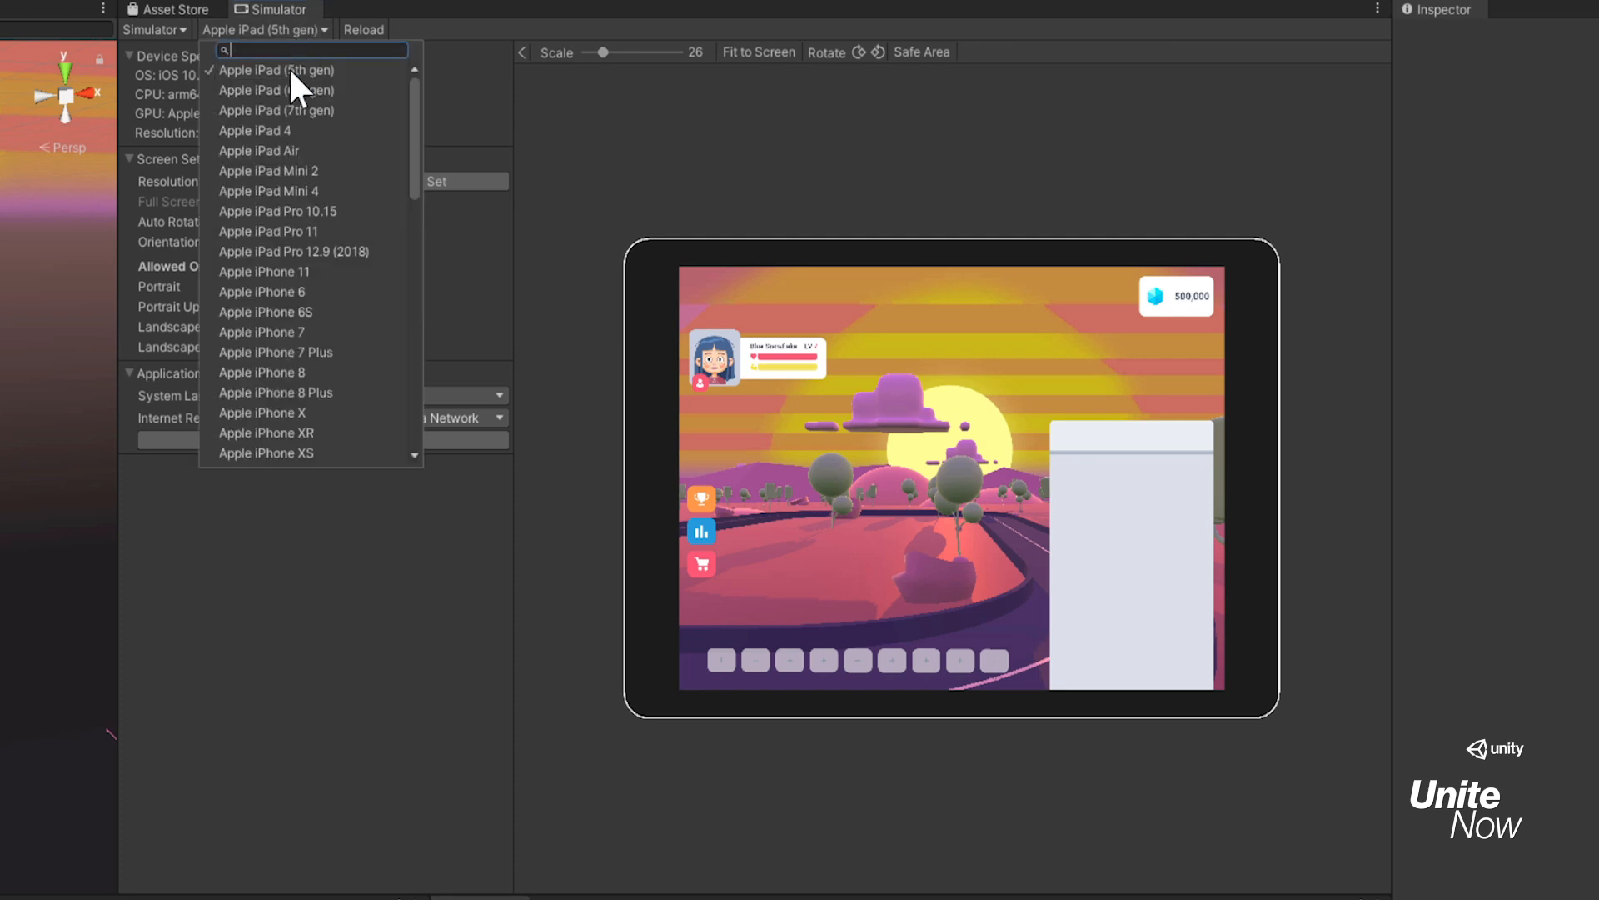
click(280, 213)
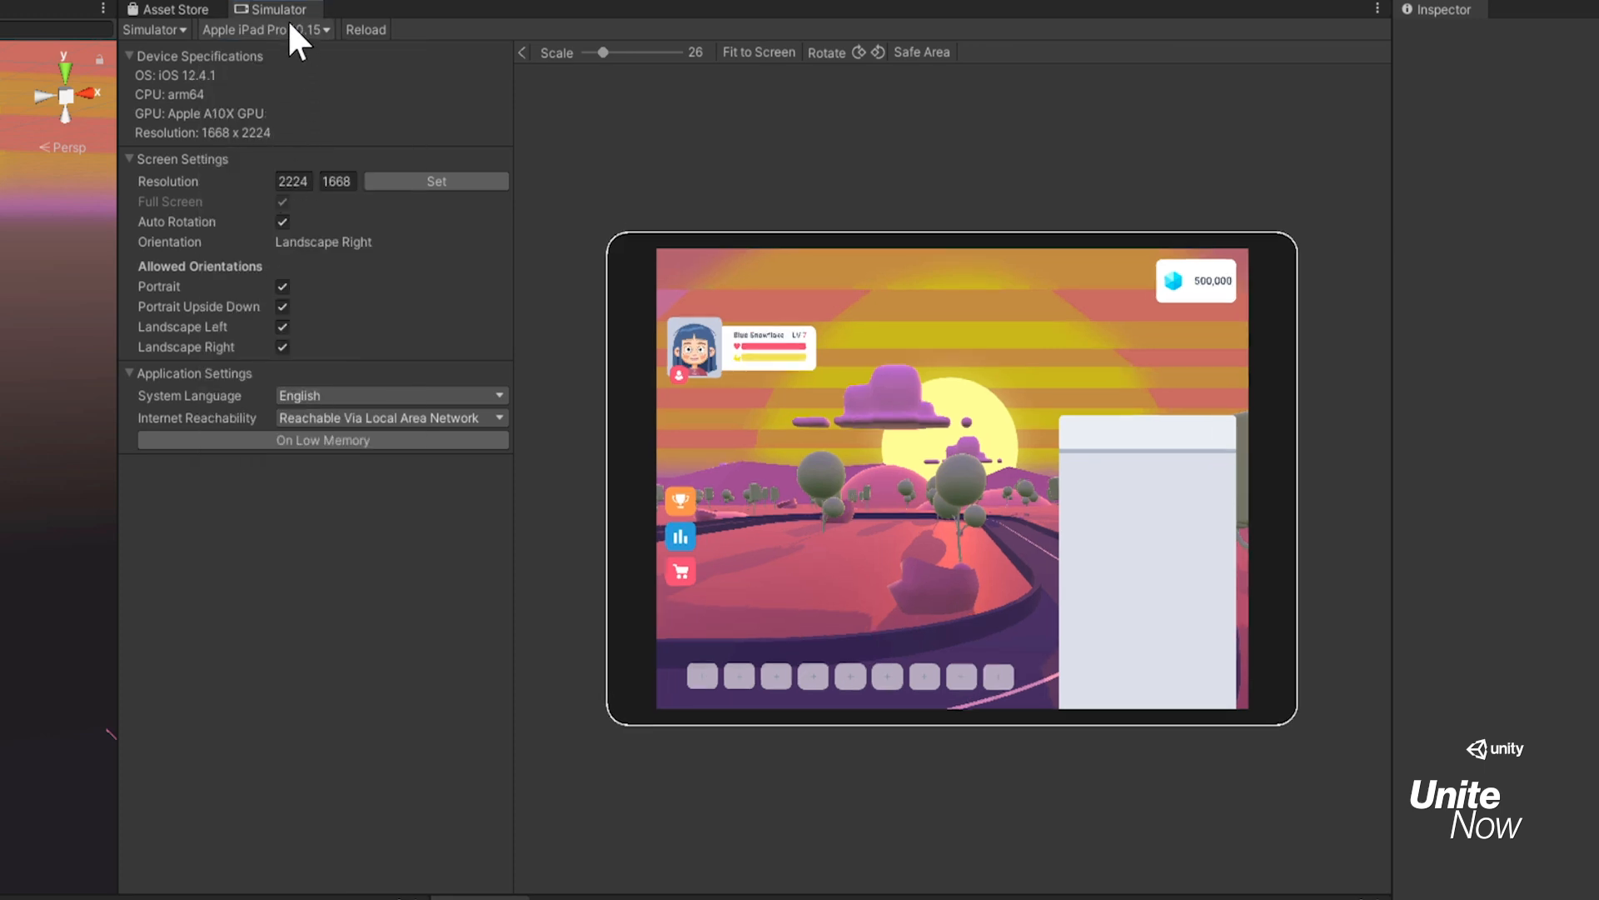
click(289, 27)
click(291, 308)
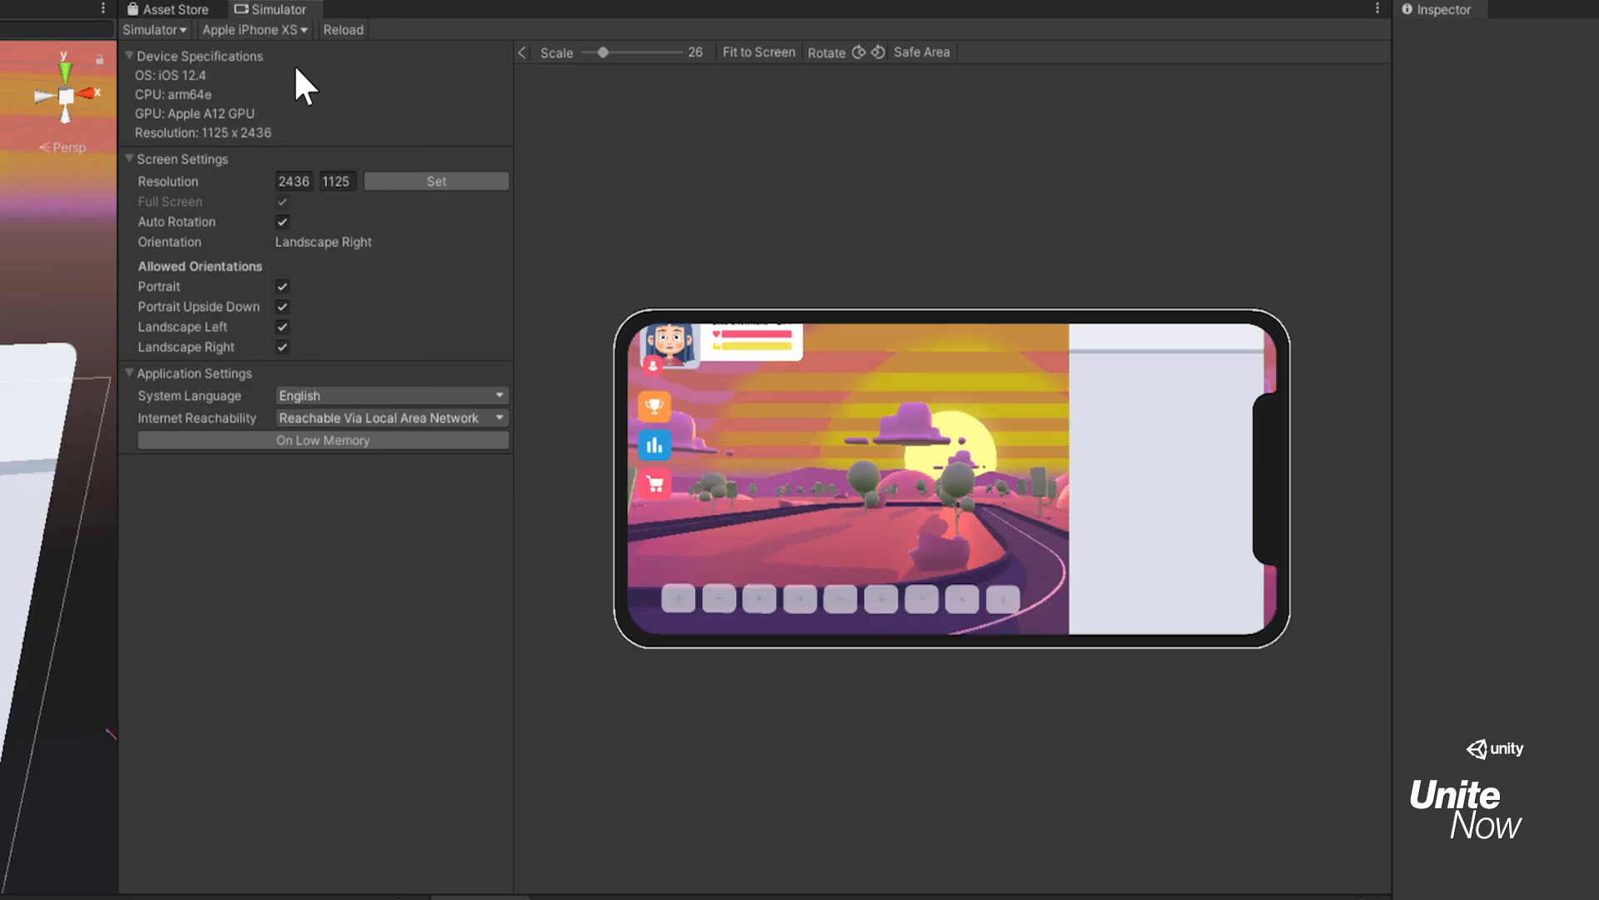
click(286, 27)
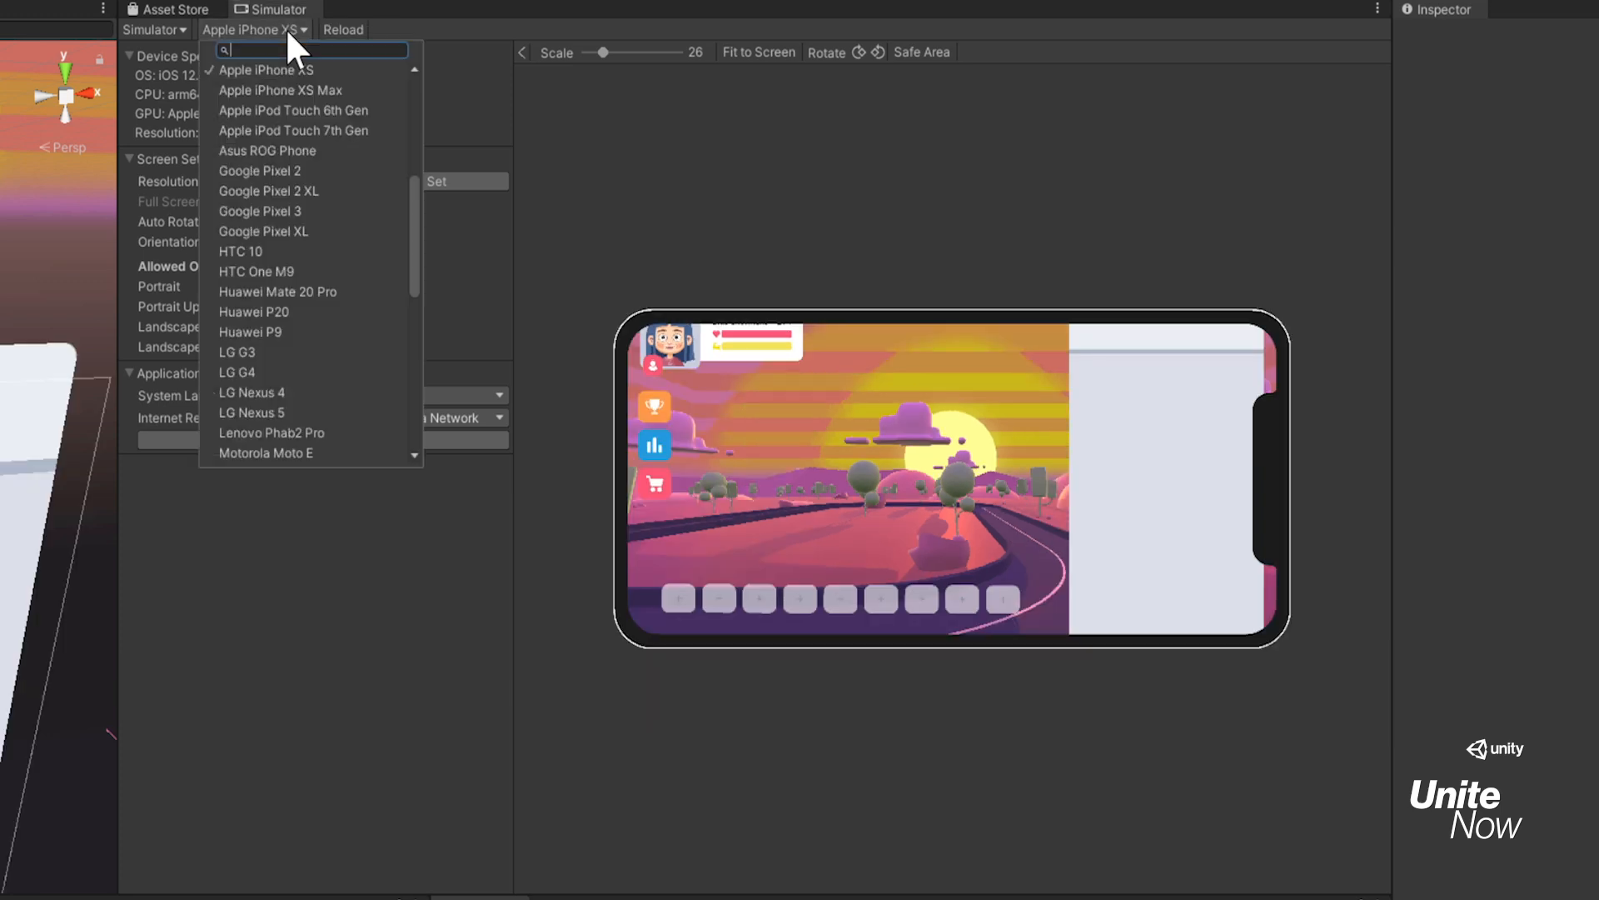
click(283, 313)
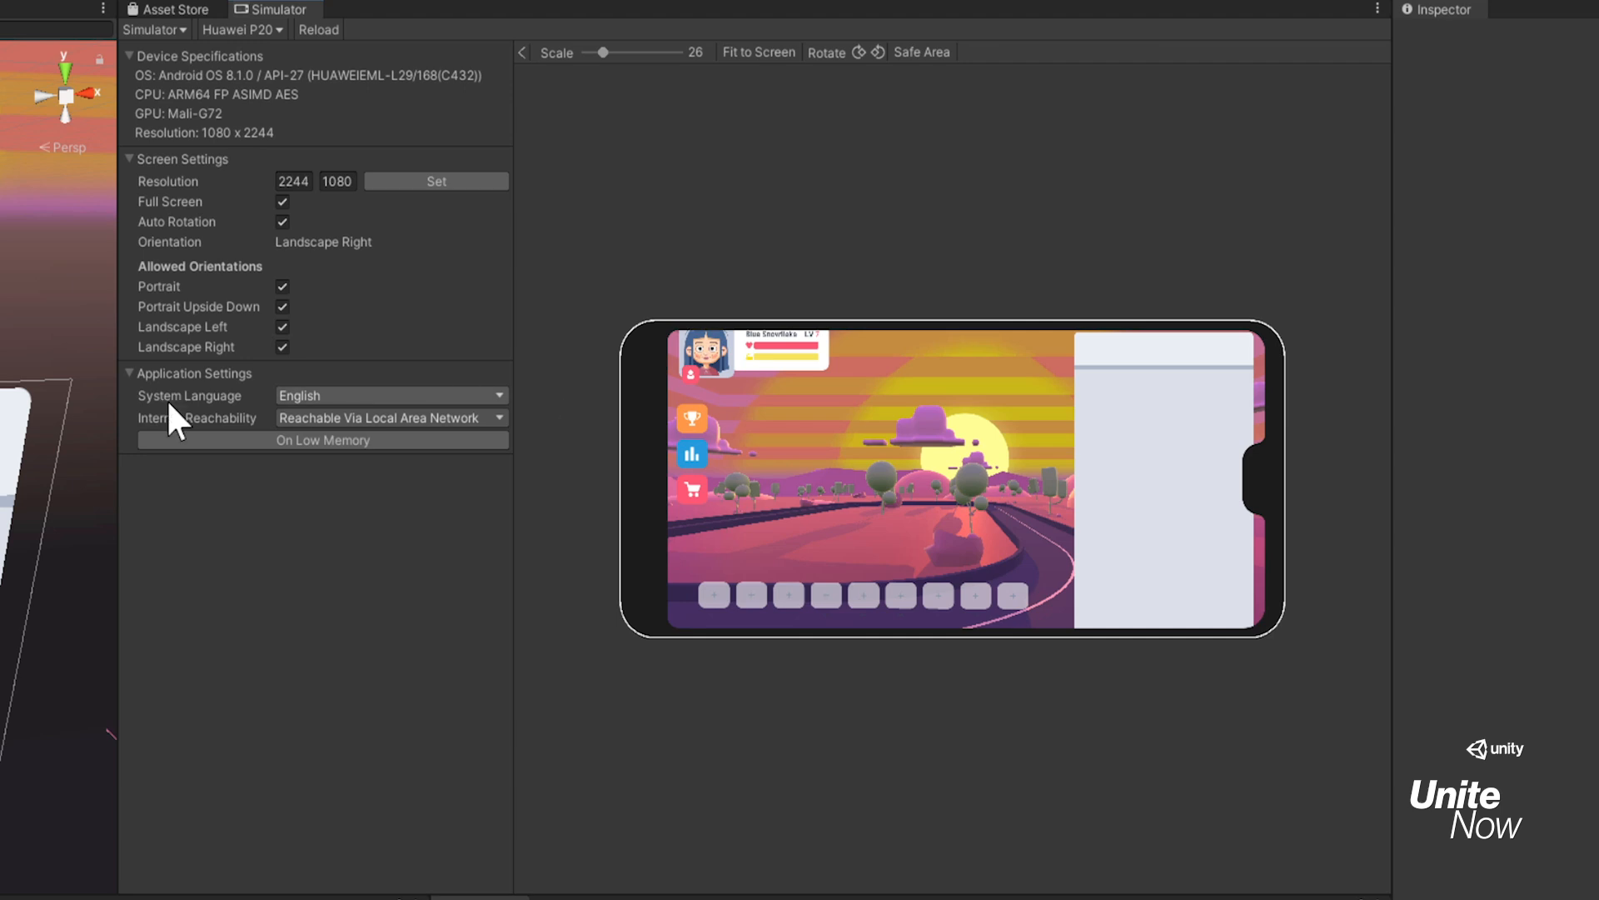
Step: Rotate the simulated Huawei P20 through portrait, landscape and upside-down portrait to examine the UI layout
click(879, 53)
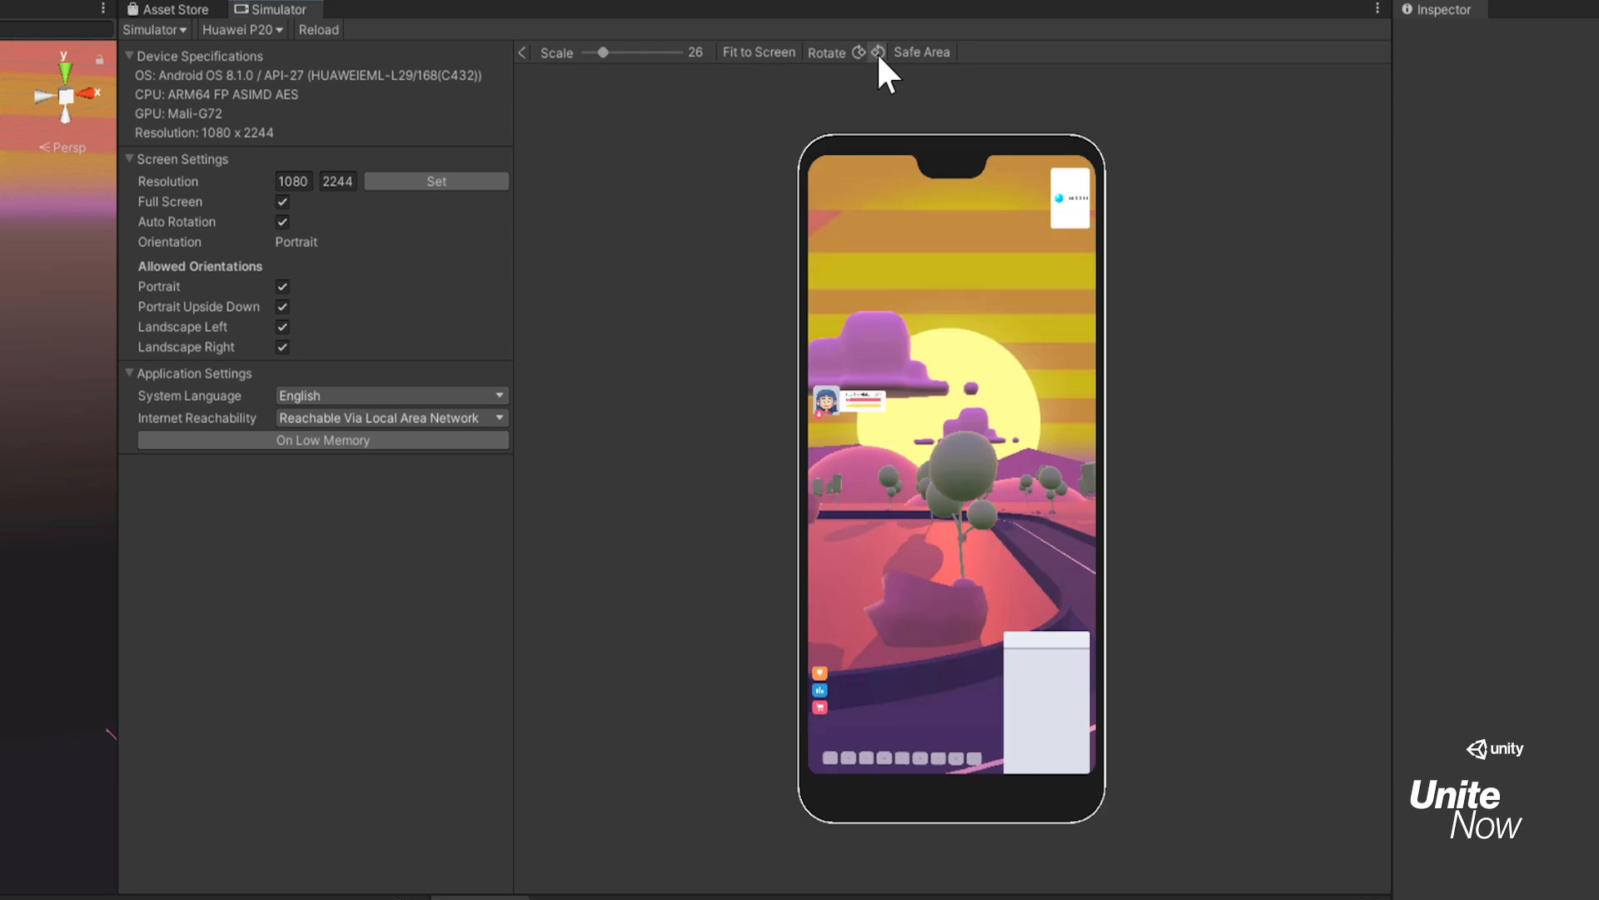
click(879, 53)
click(878, 53)
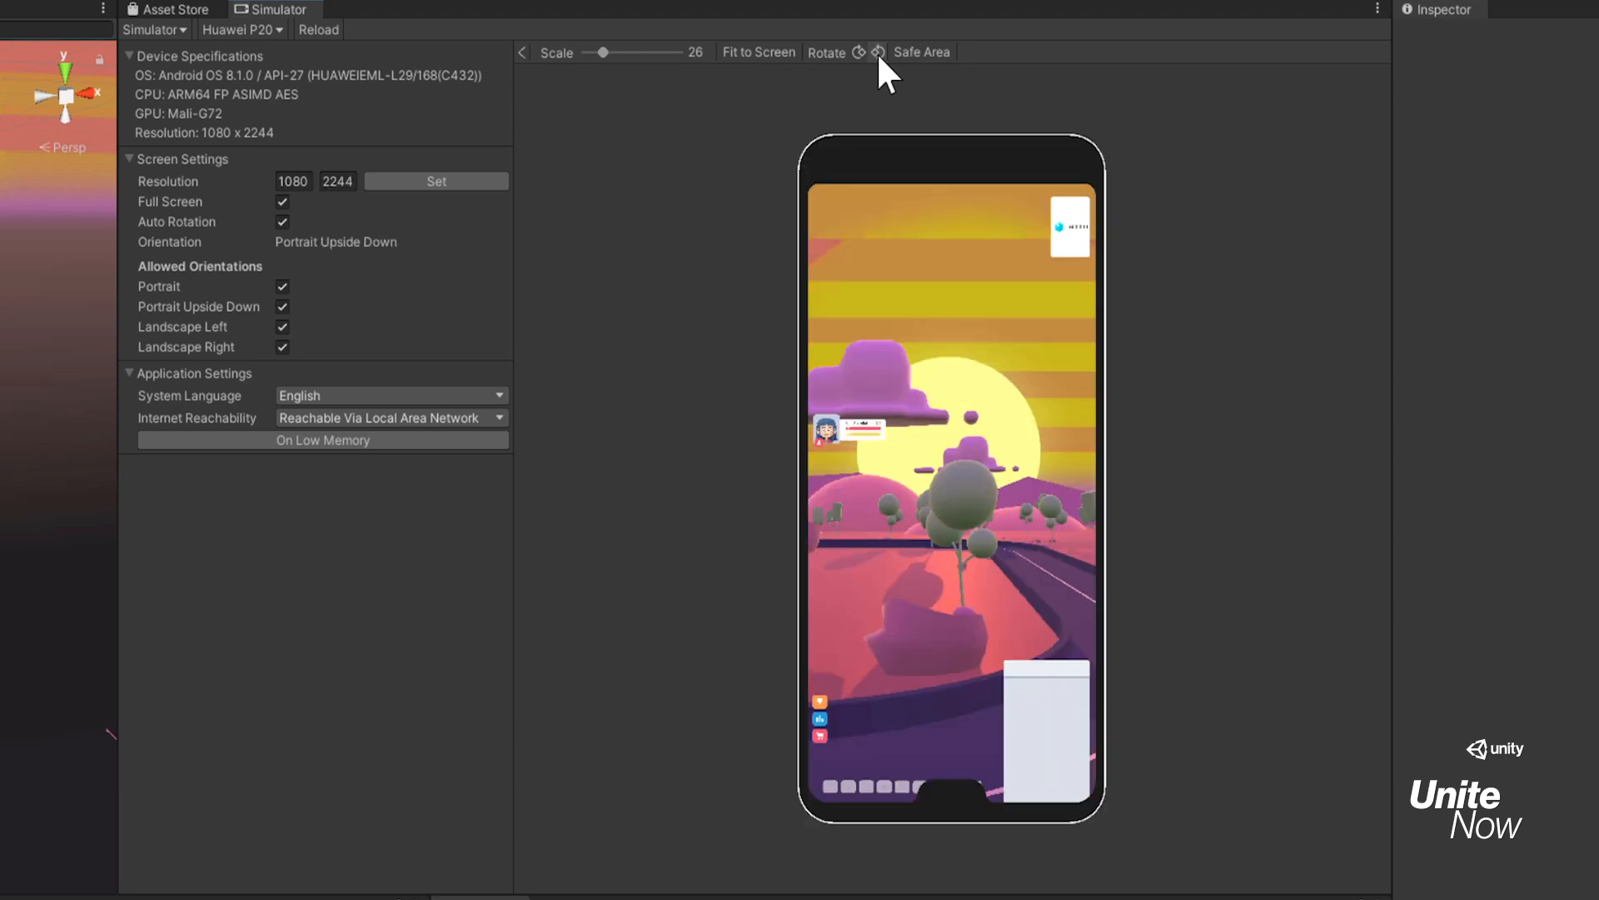
Step: Disallow the Portrait and Portrait Upside Down orientations in the simulator and rotate the device to test the restriction
click(858, 53)
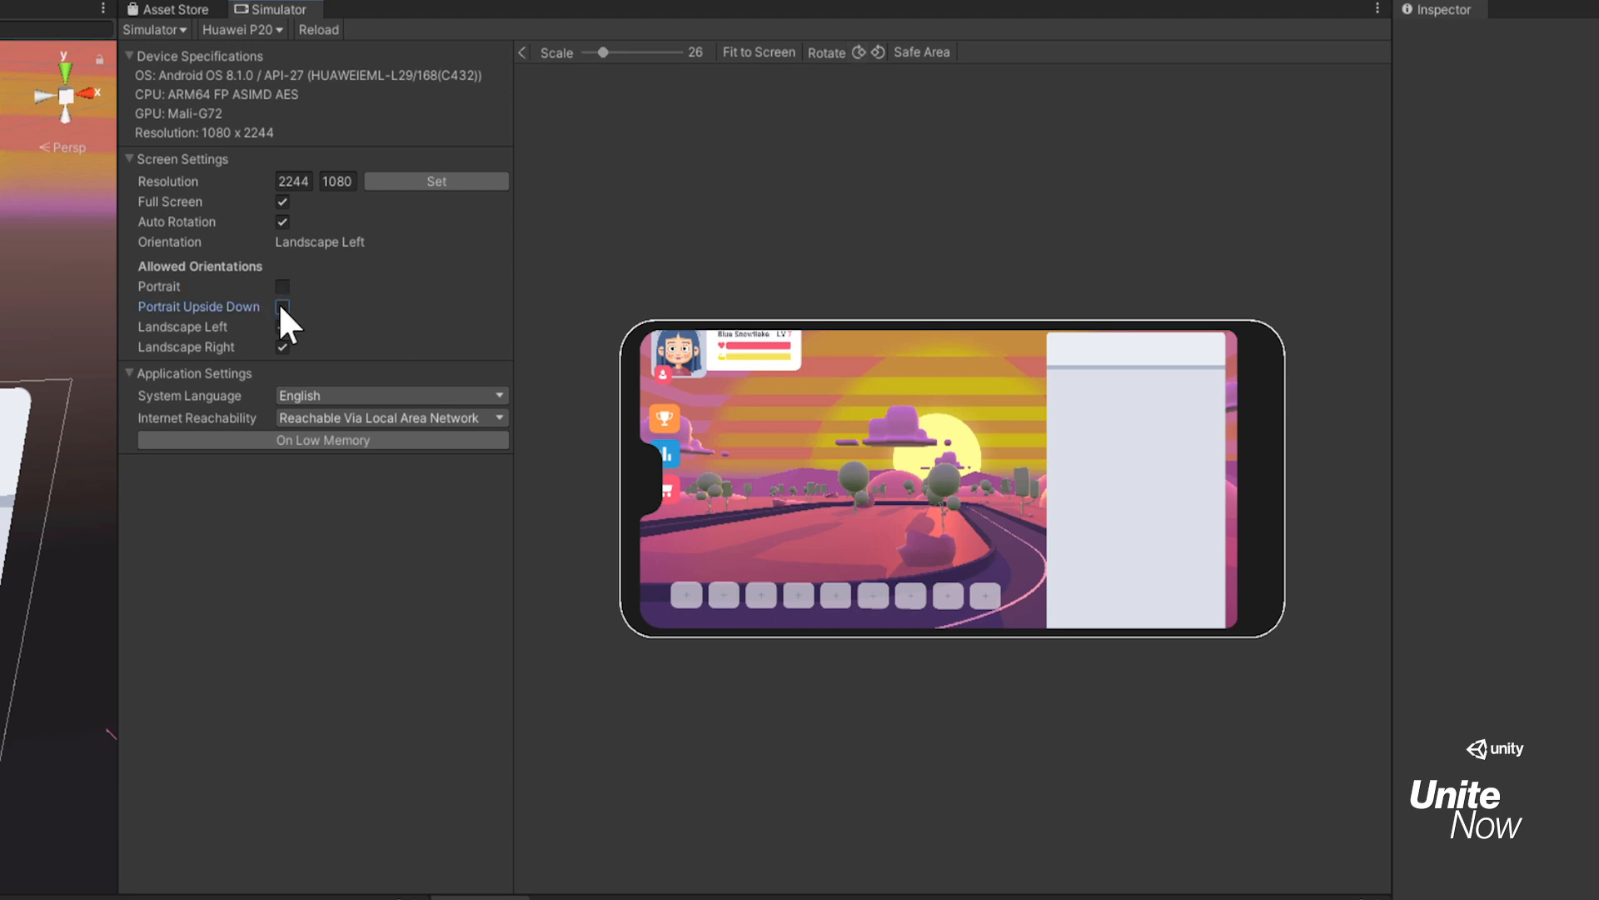
click(878, 53)
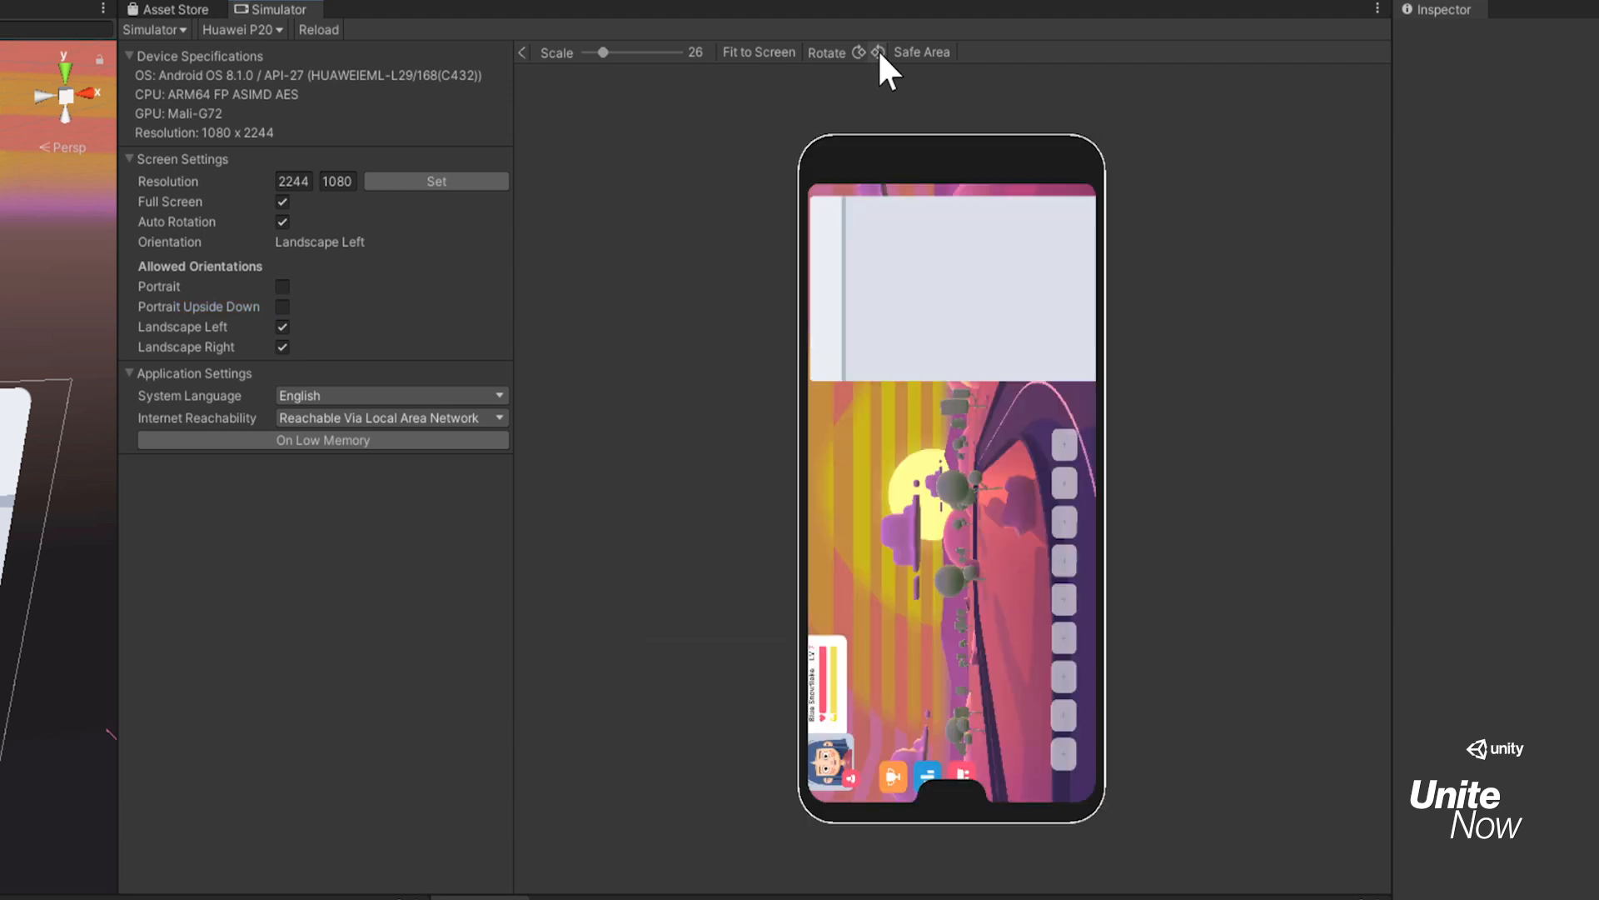
click(878, 52)
click(878, 53)
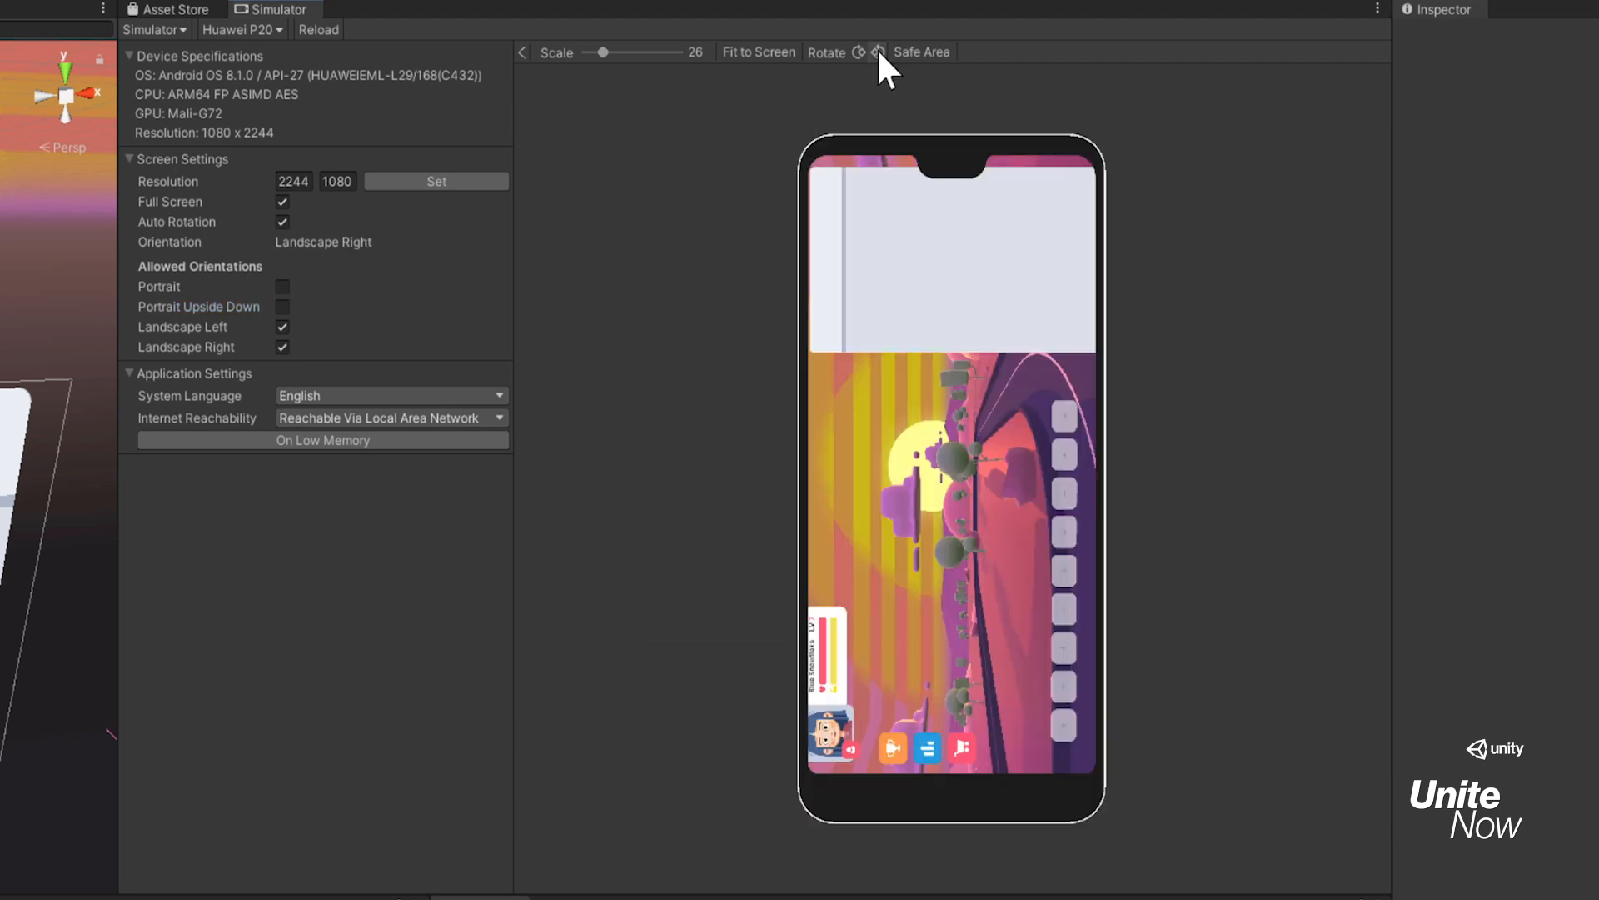
click(878, 52)
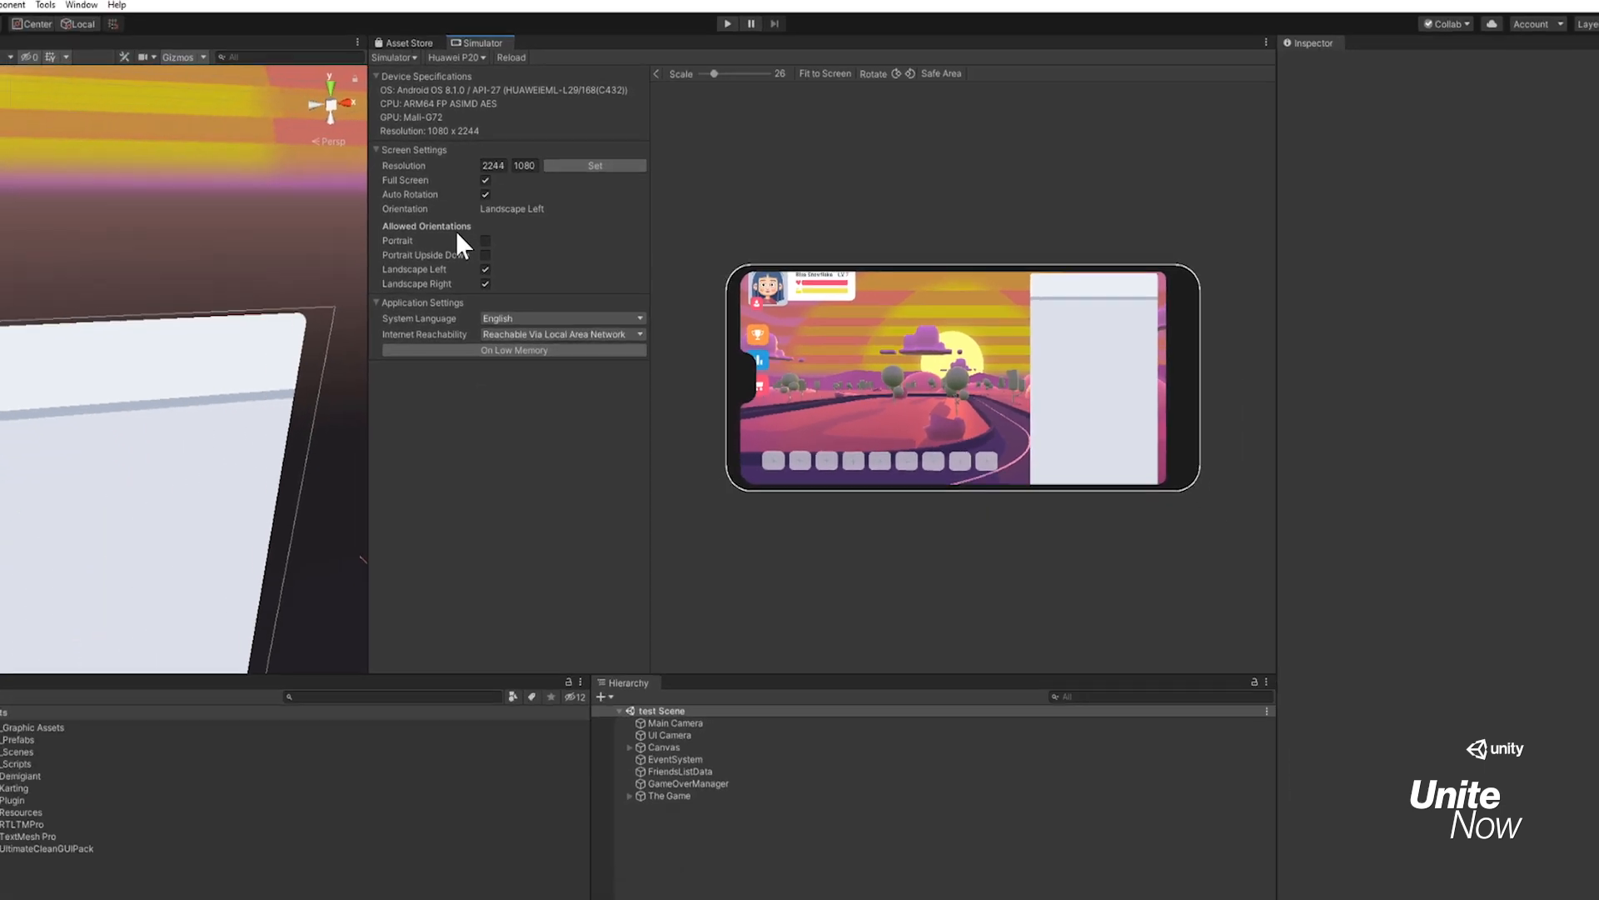
Step: Disallow Portrait for auto rotation in the Android Player section of the Project Settings
click(16, 20)
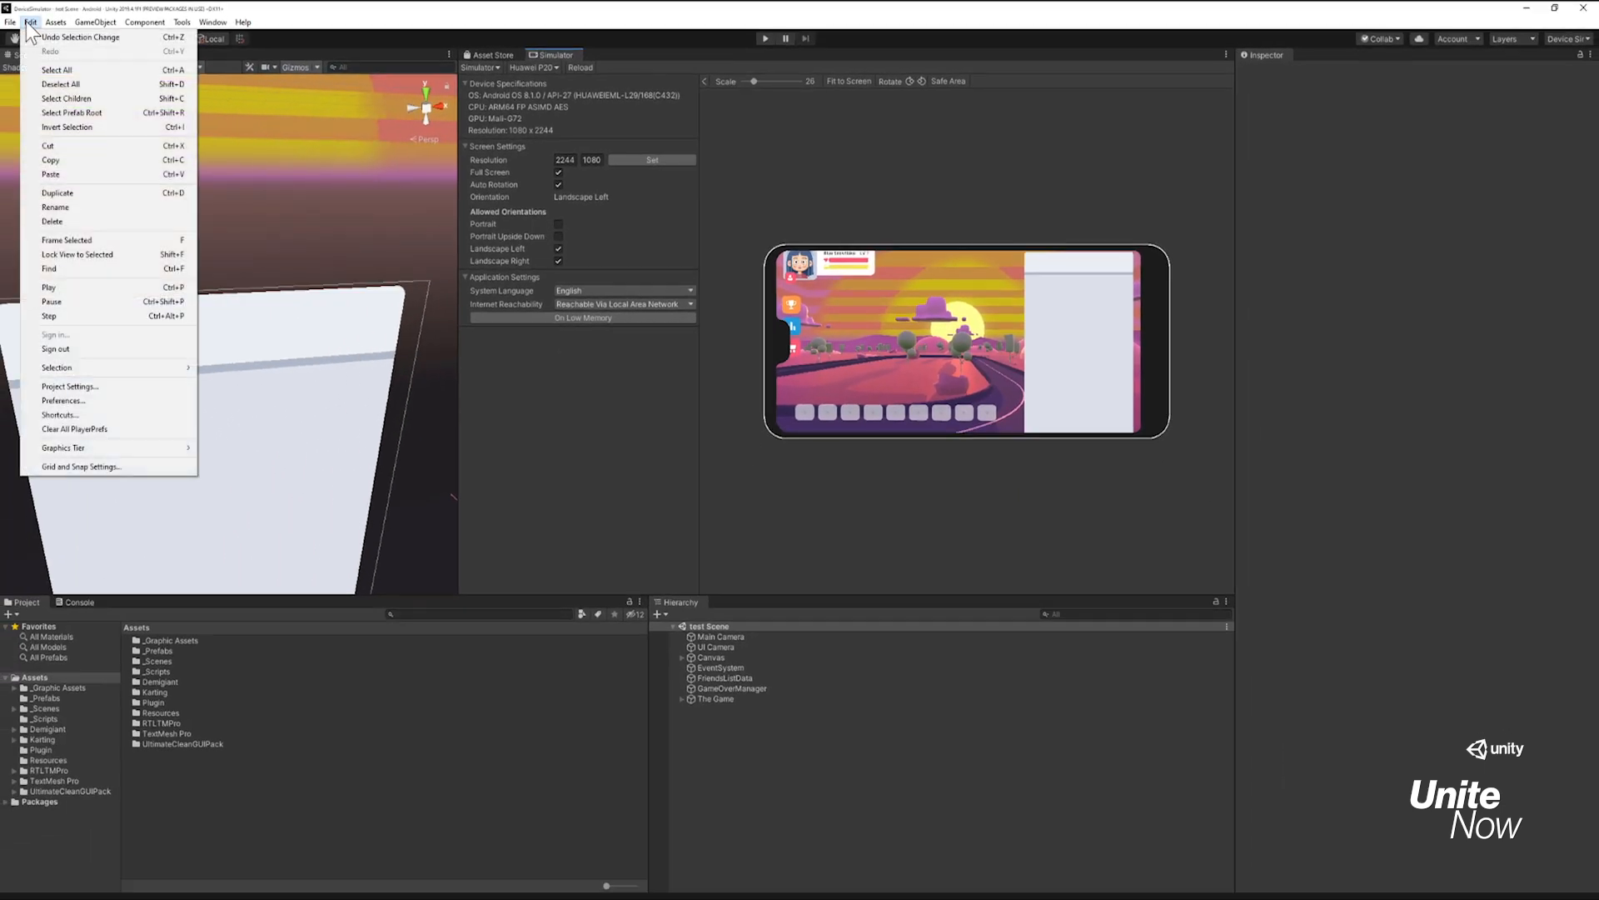
click(56, 391)
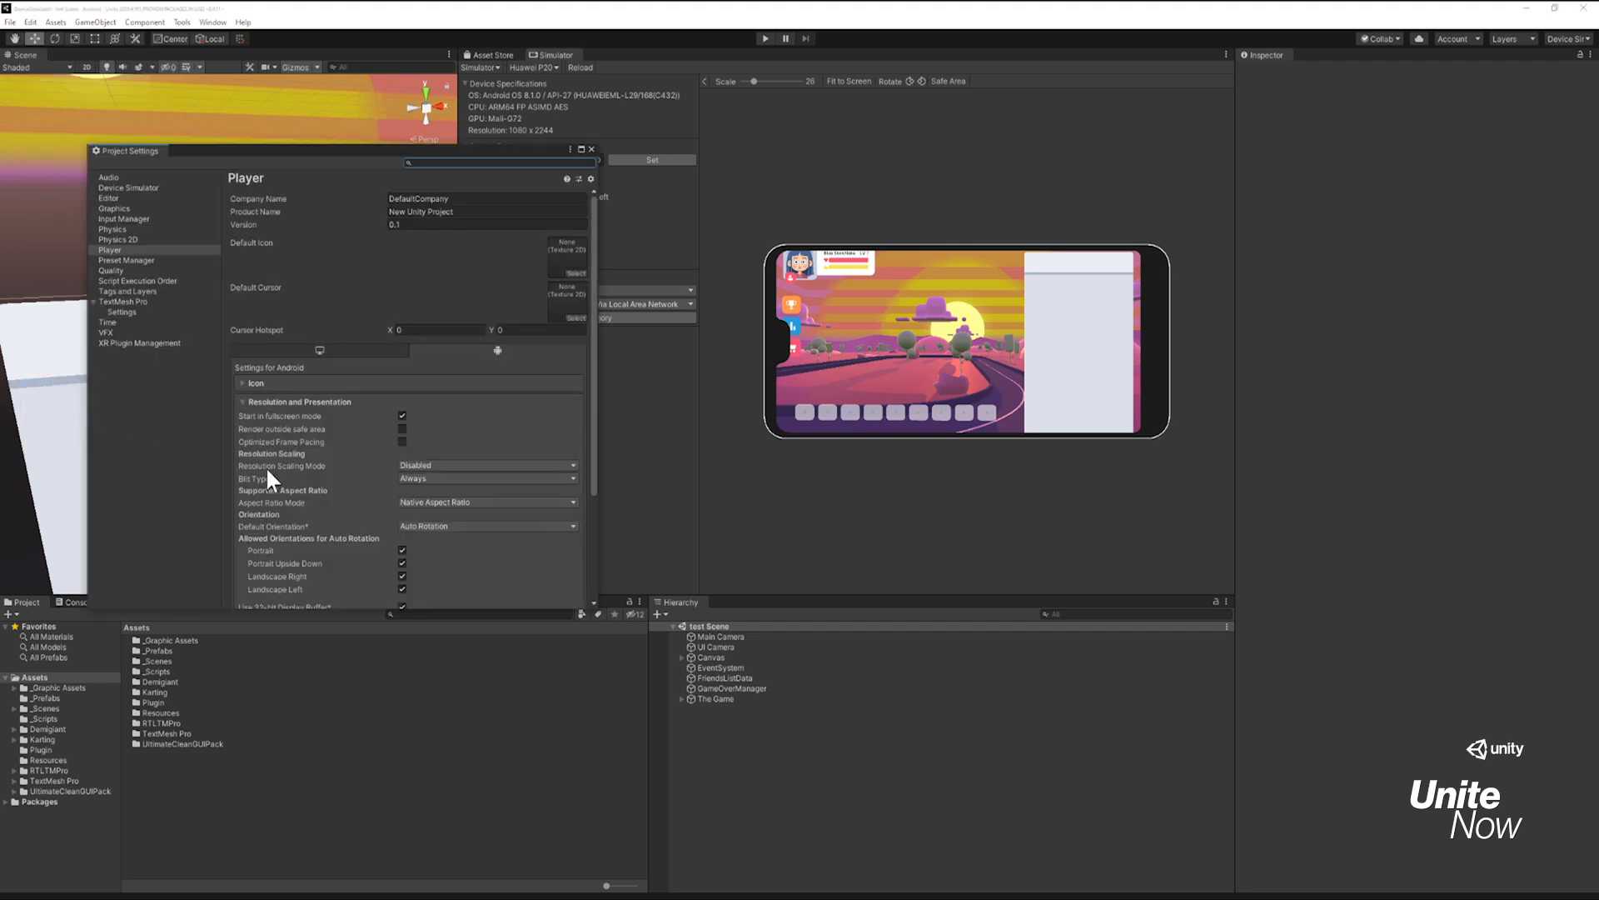
scroll(360, 496, down, 3)
click(403, 472)
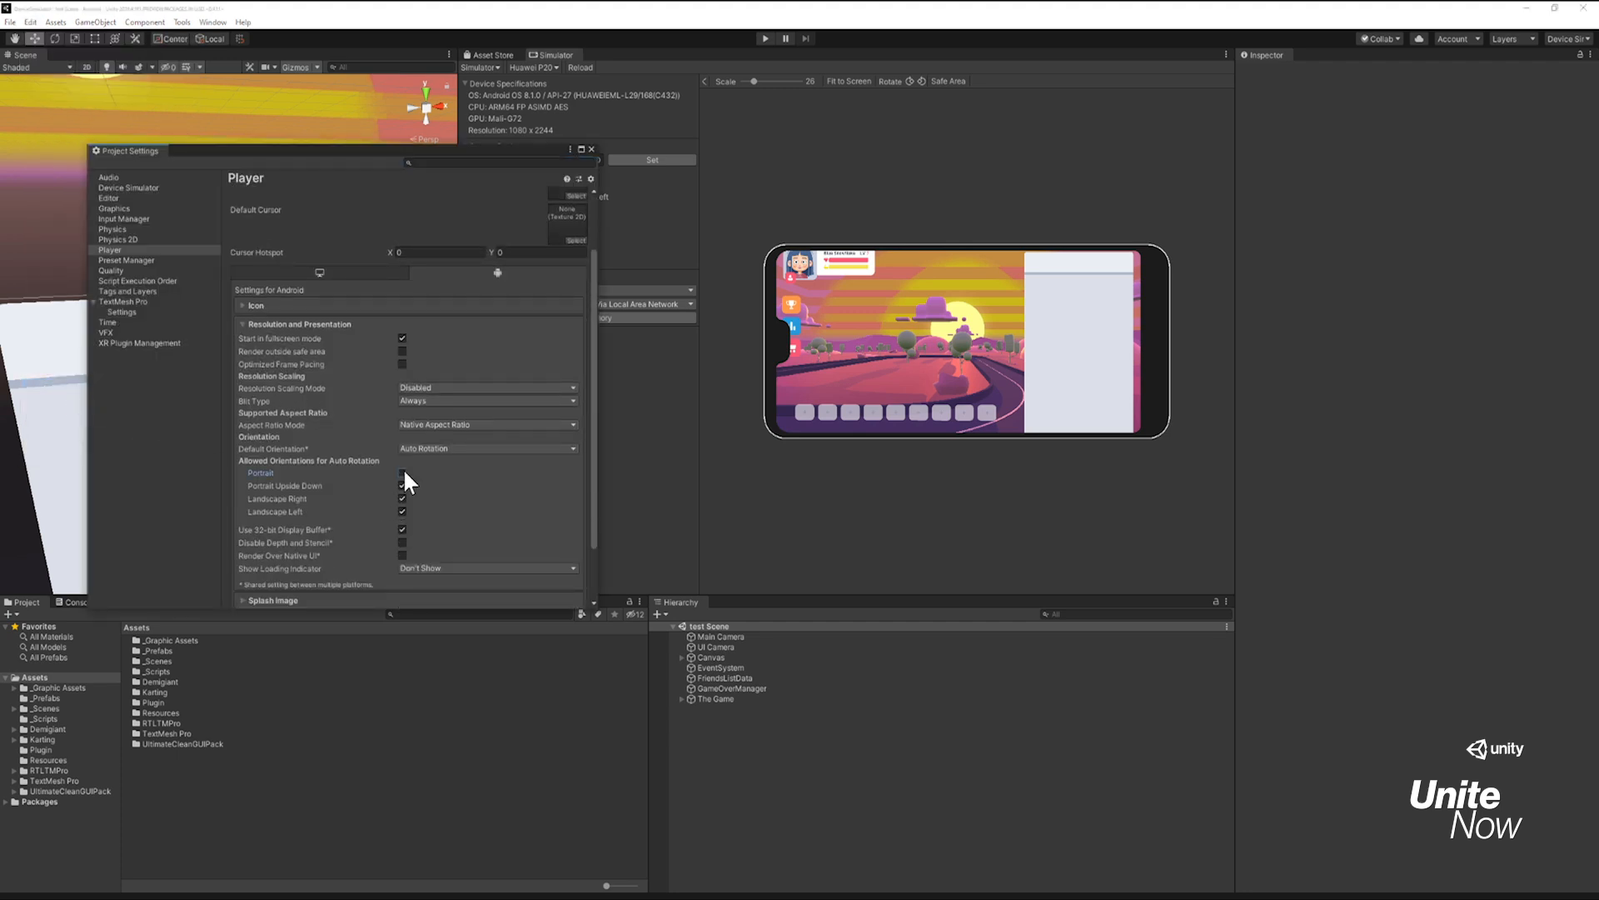
click(591, 149)
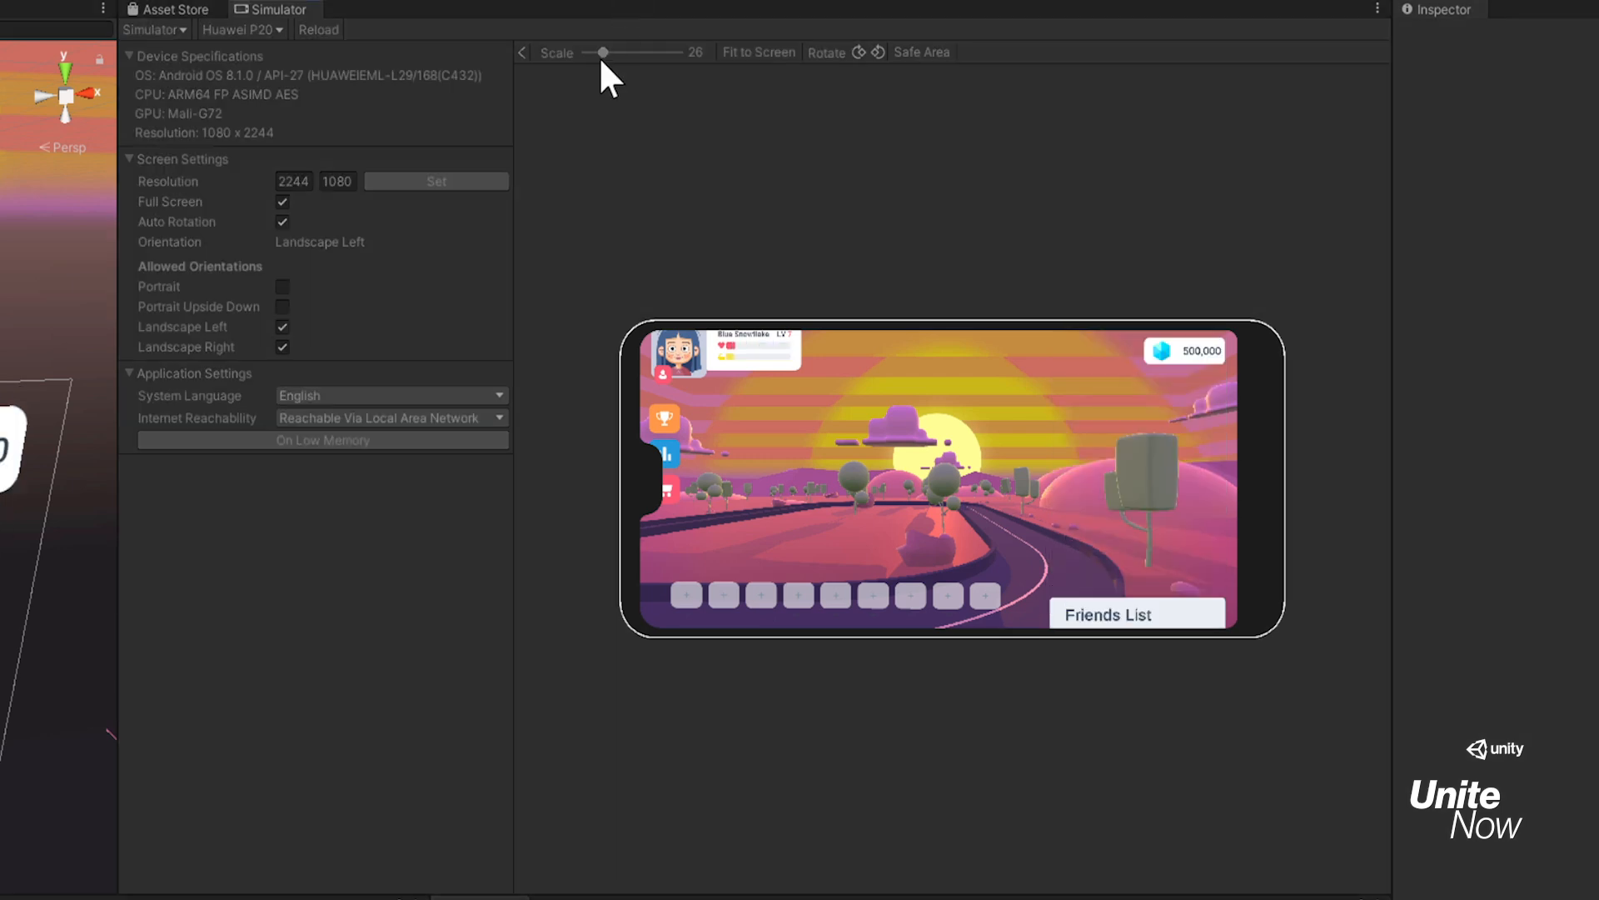
Step: Test the simulated system language in Arabic, French and again English, and stop the running game
click(422, 395)
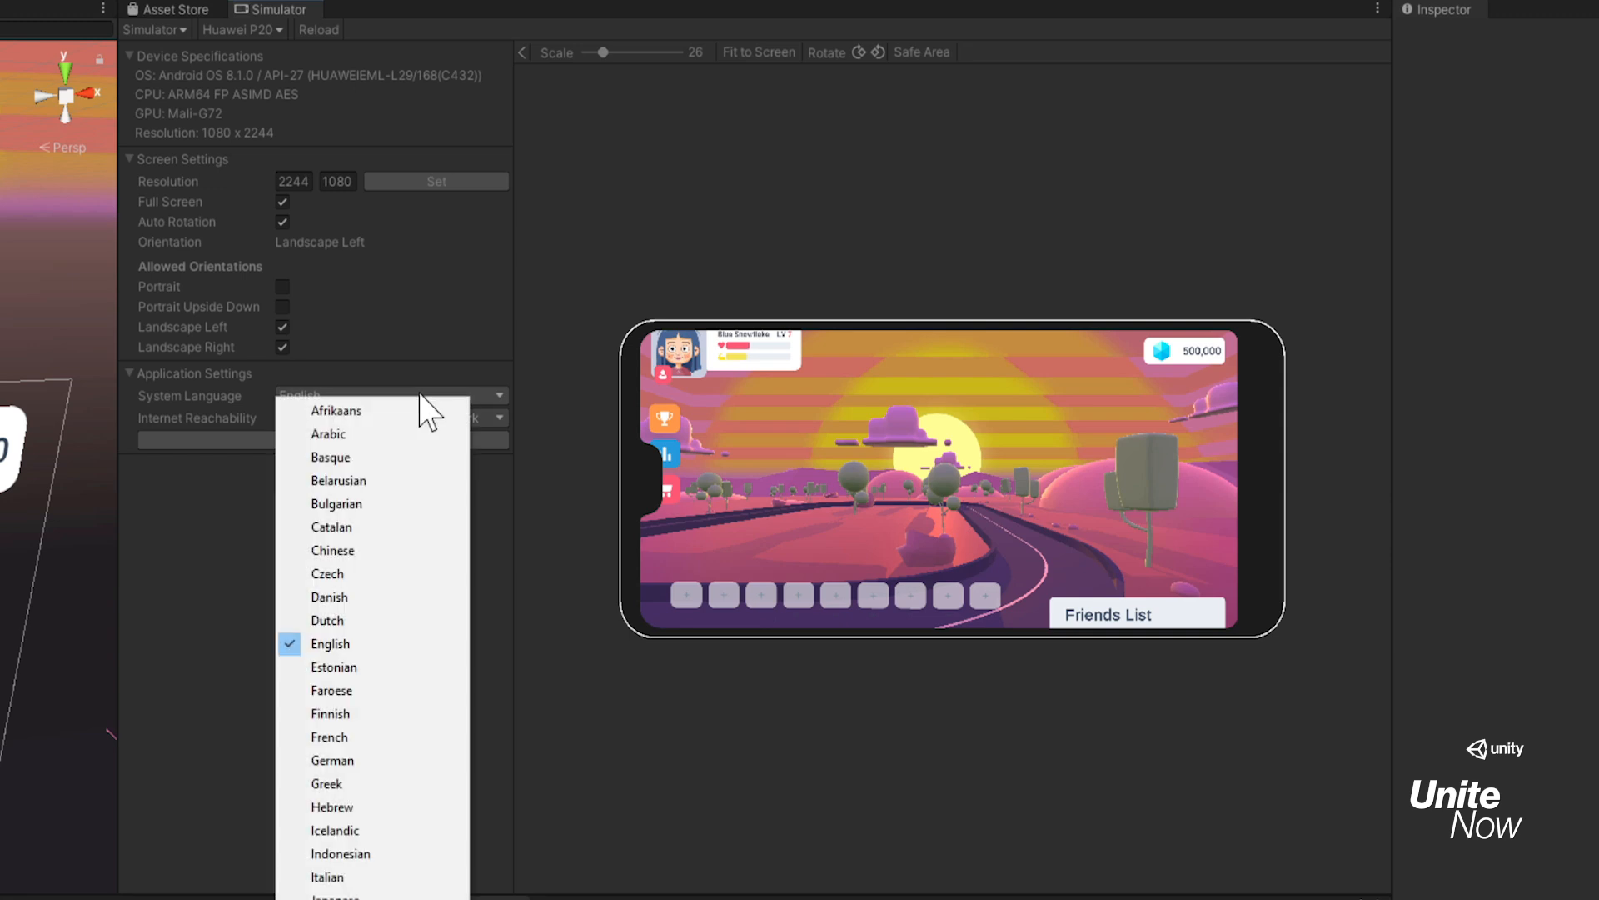
click(410, 434)
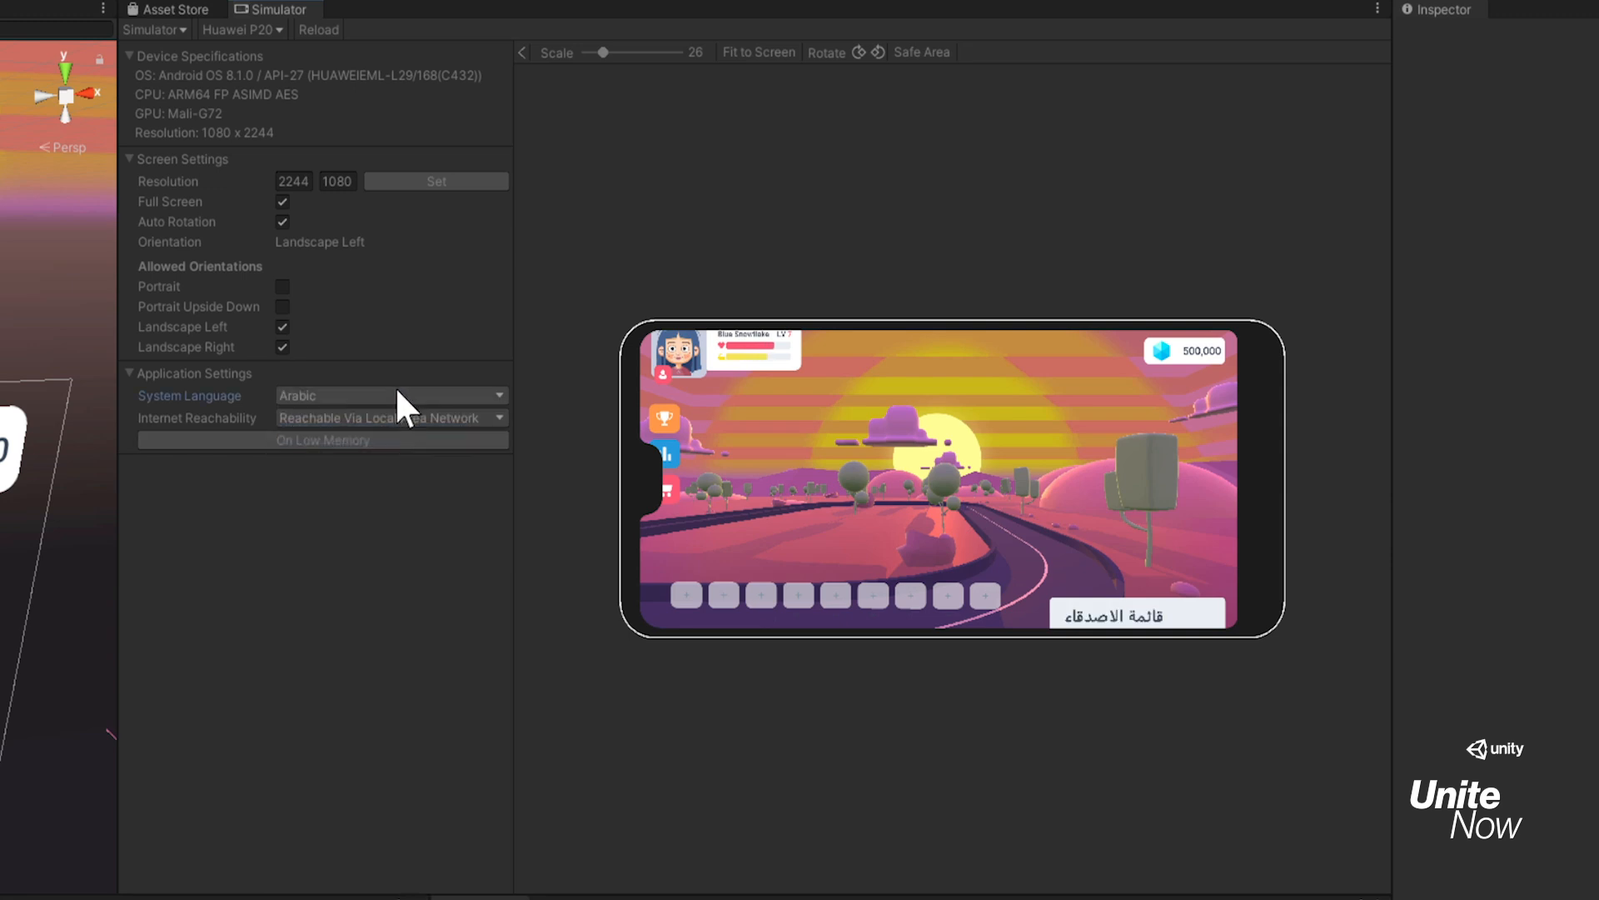
click(399, 395)
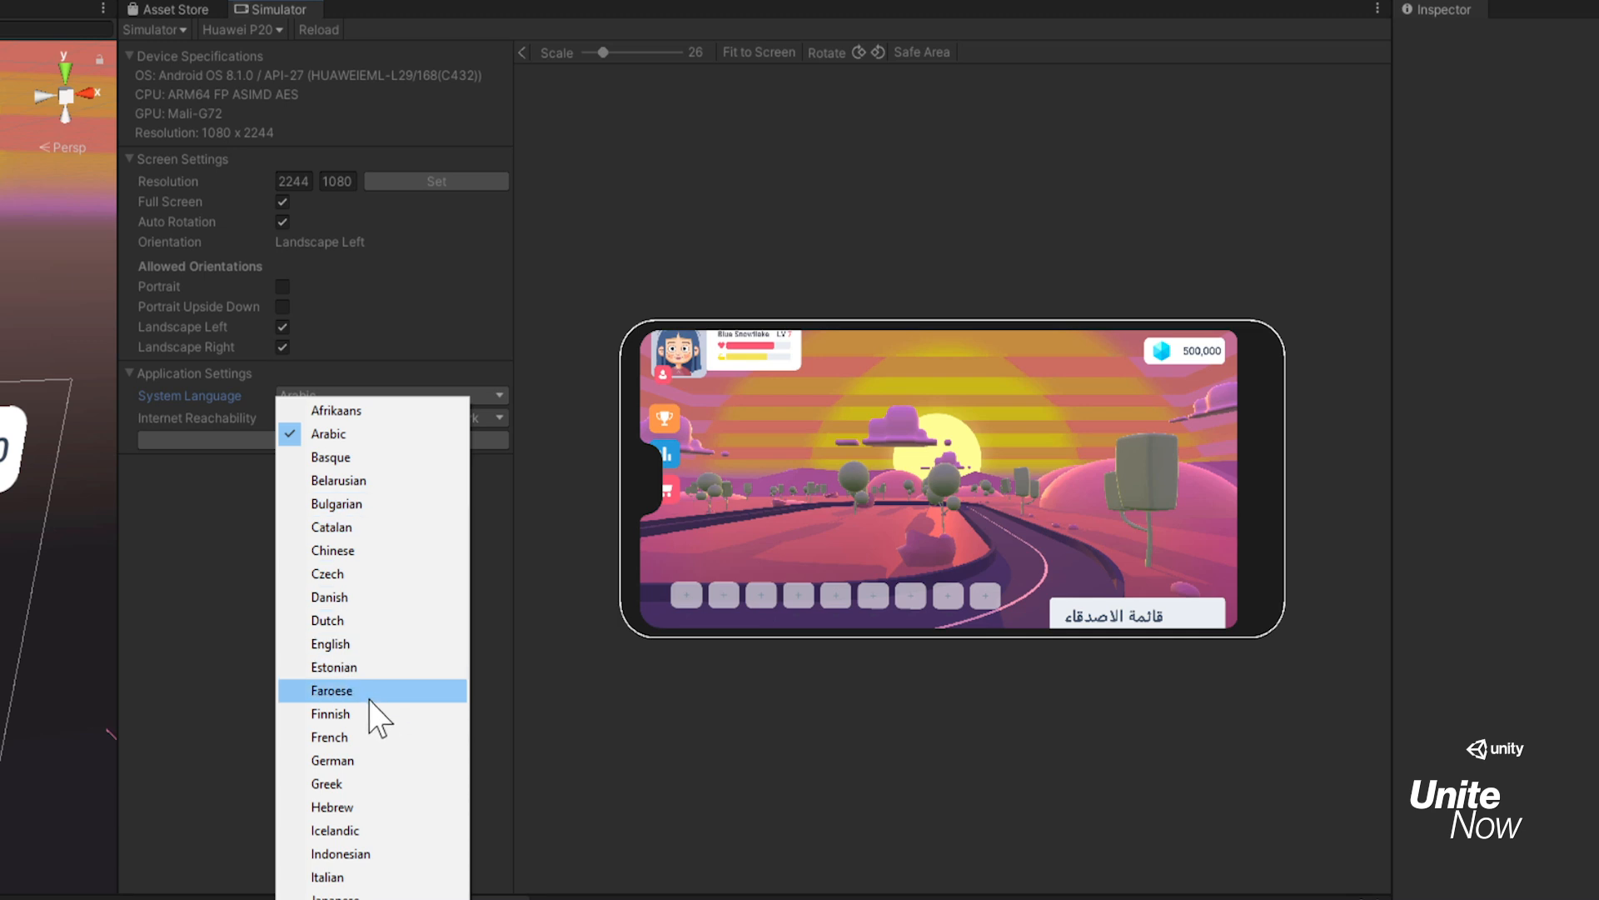
click(372, 737)
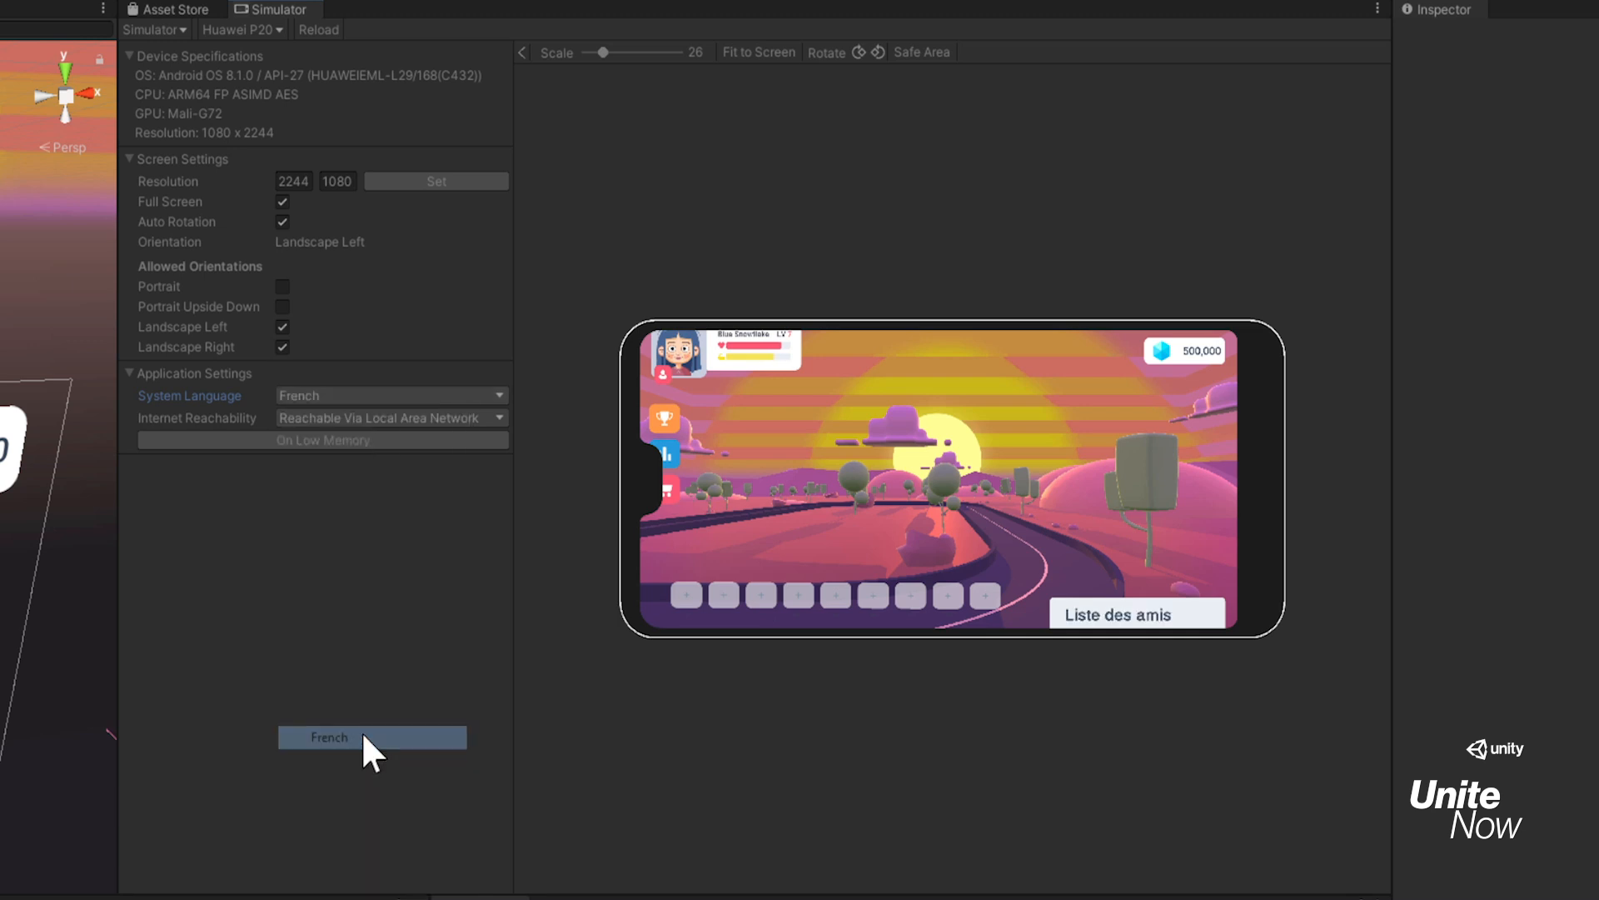
click(356, 395)
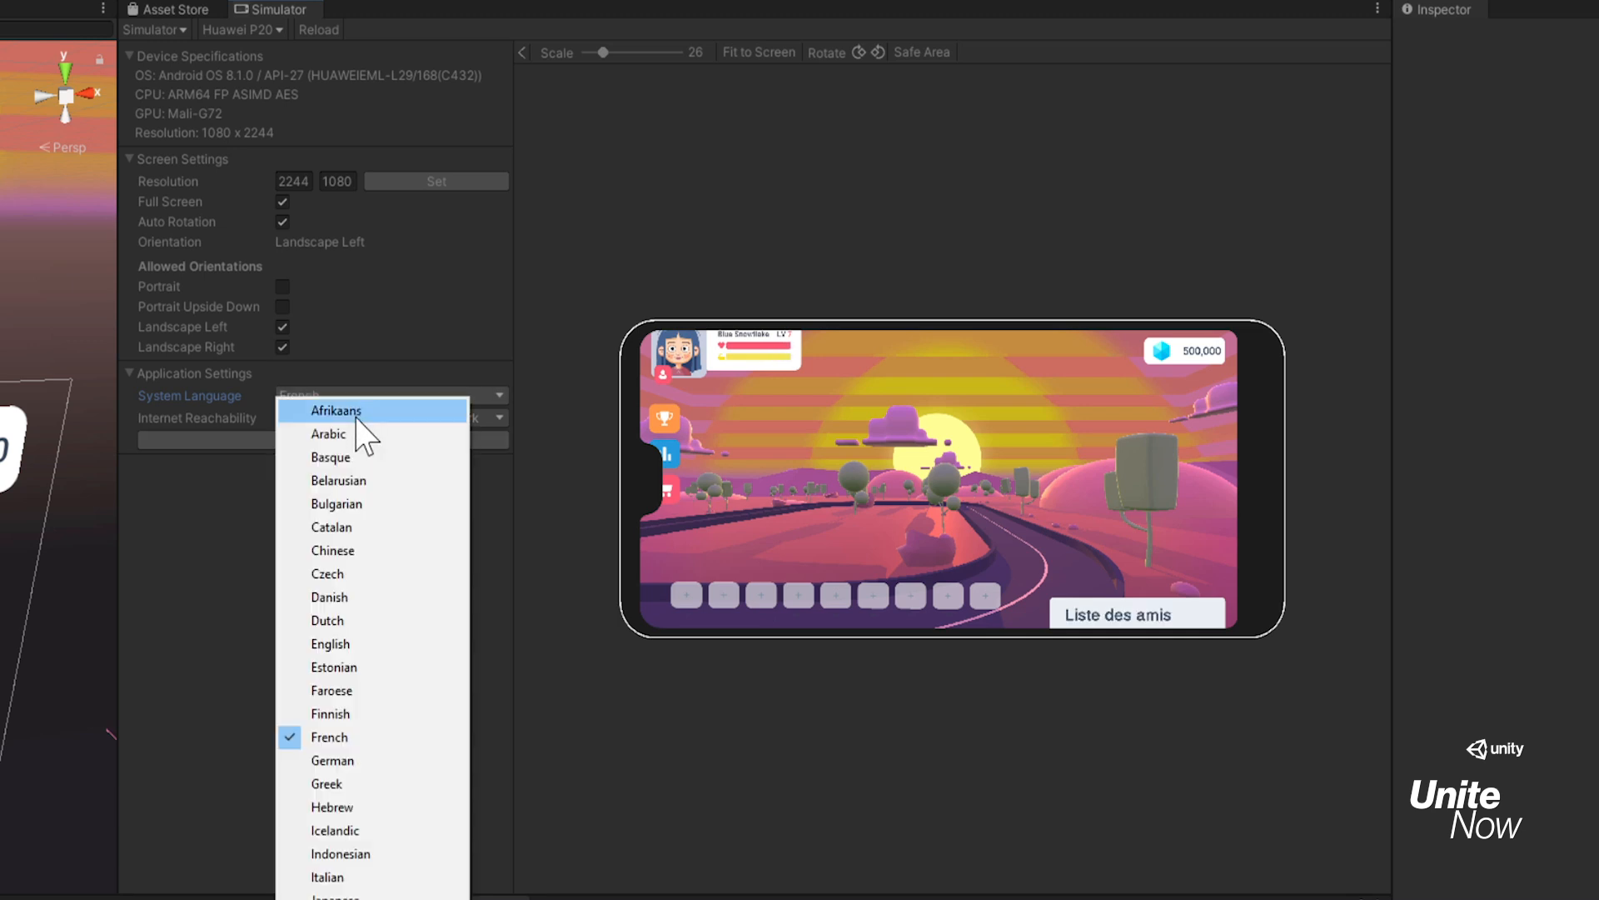
click(345, 644)
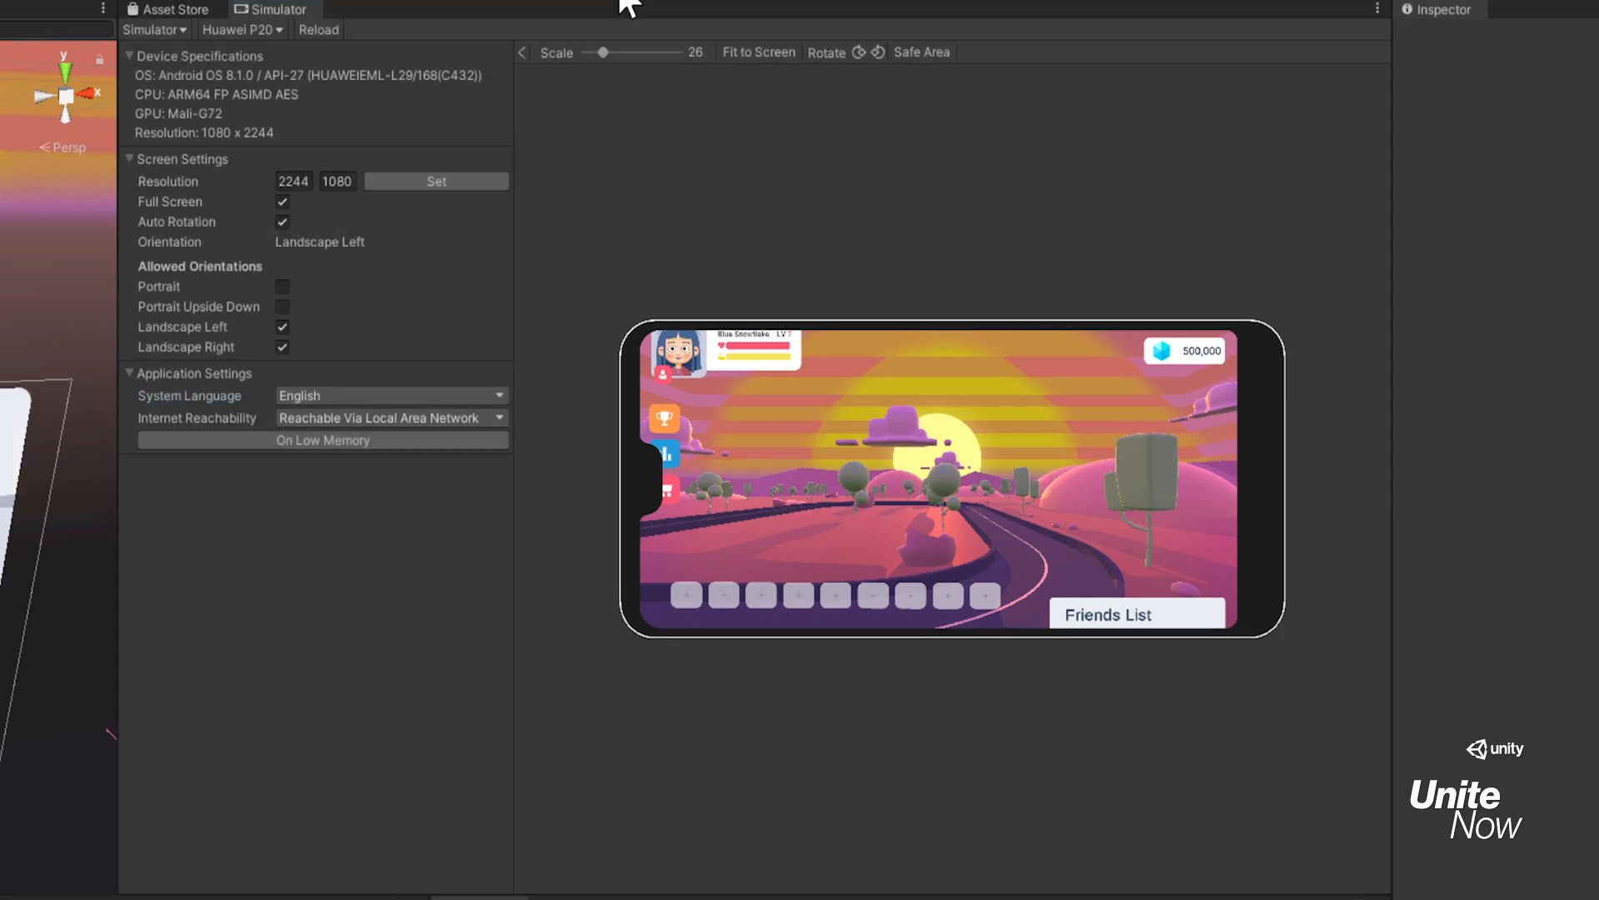
click(621, 2)
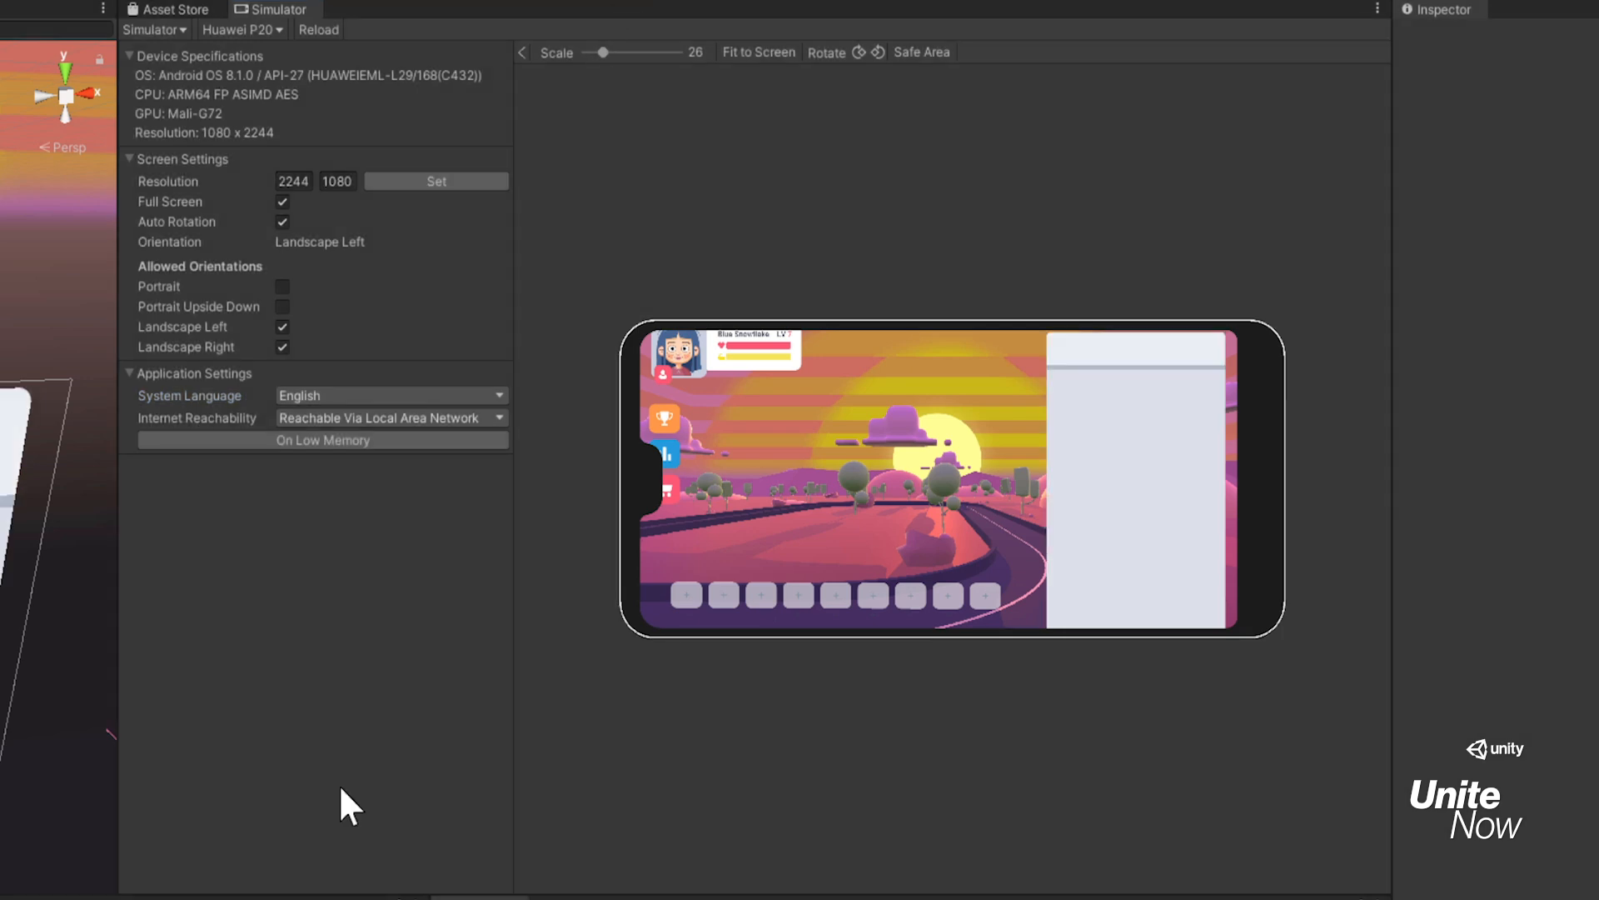
Step: Try the carrier data network as the simulated internet reachability and finish with it set to Not Reachable
click(456, 417)
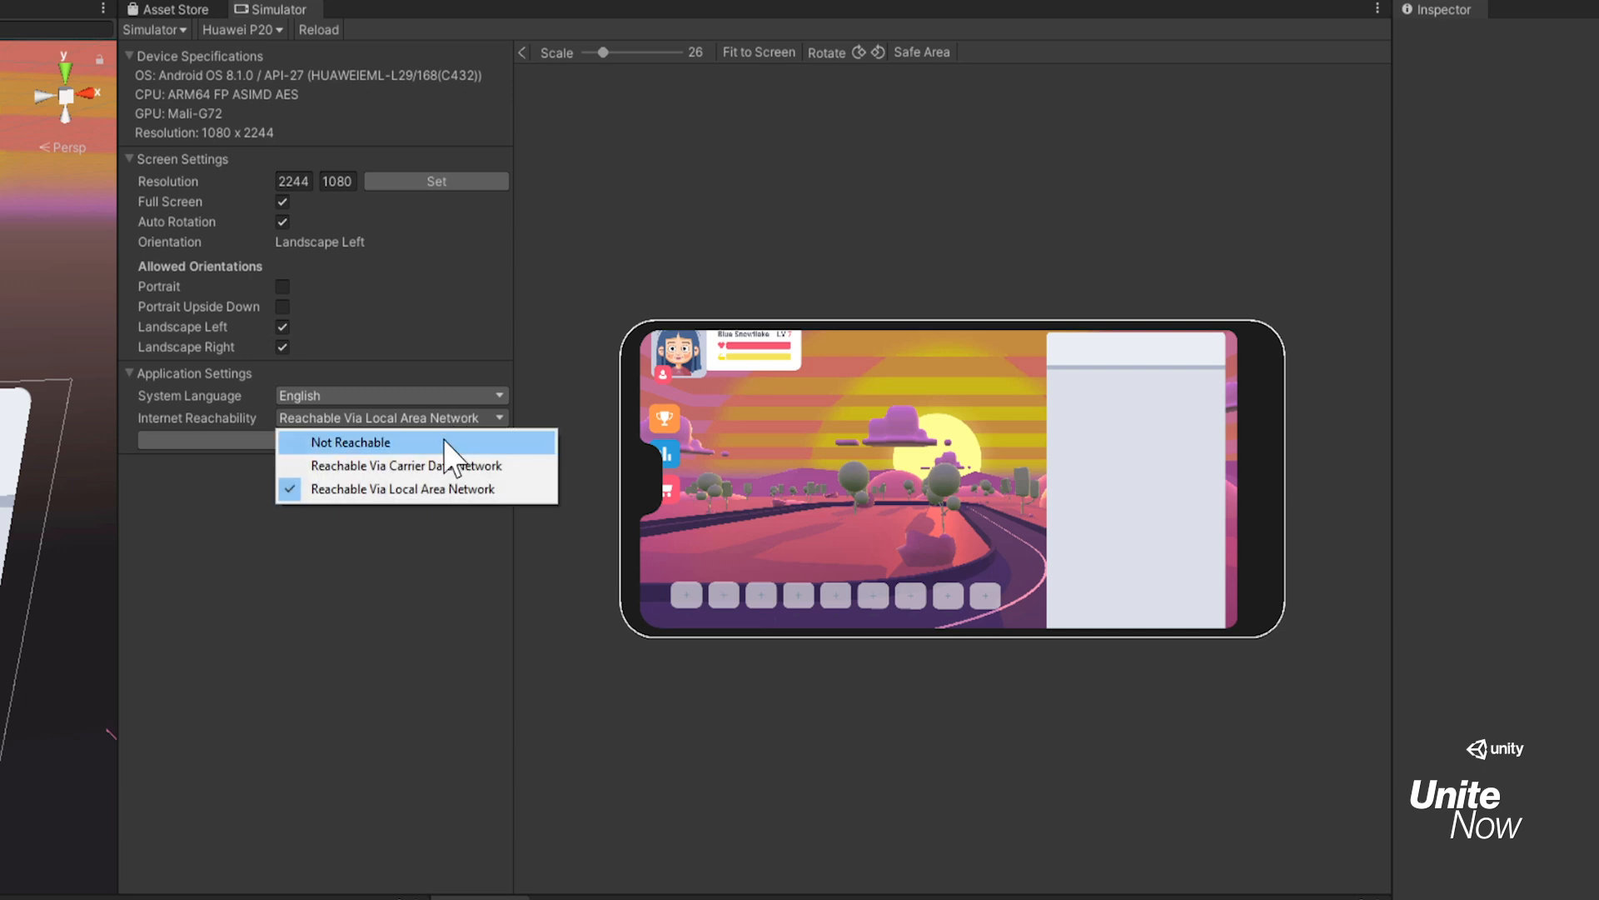
click(435, 466)
click(442, 415)
click(431, 435)
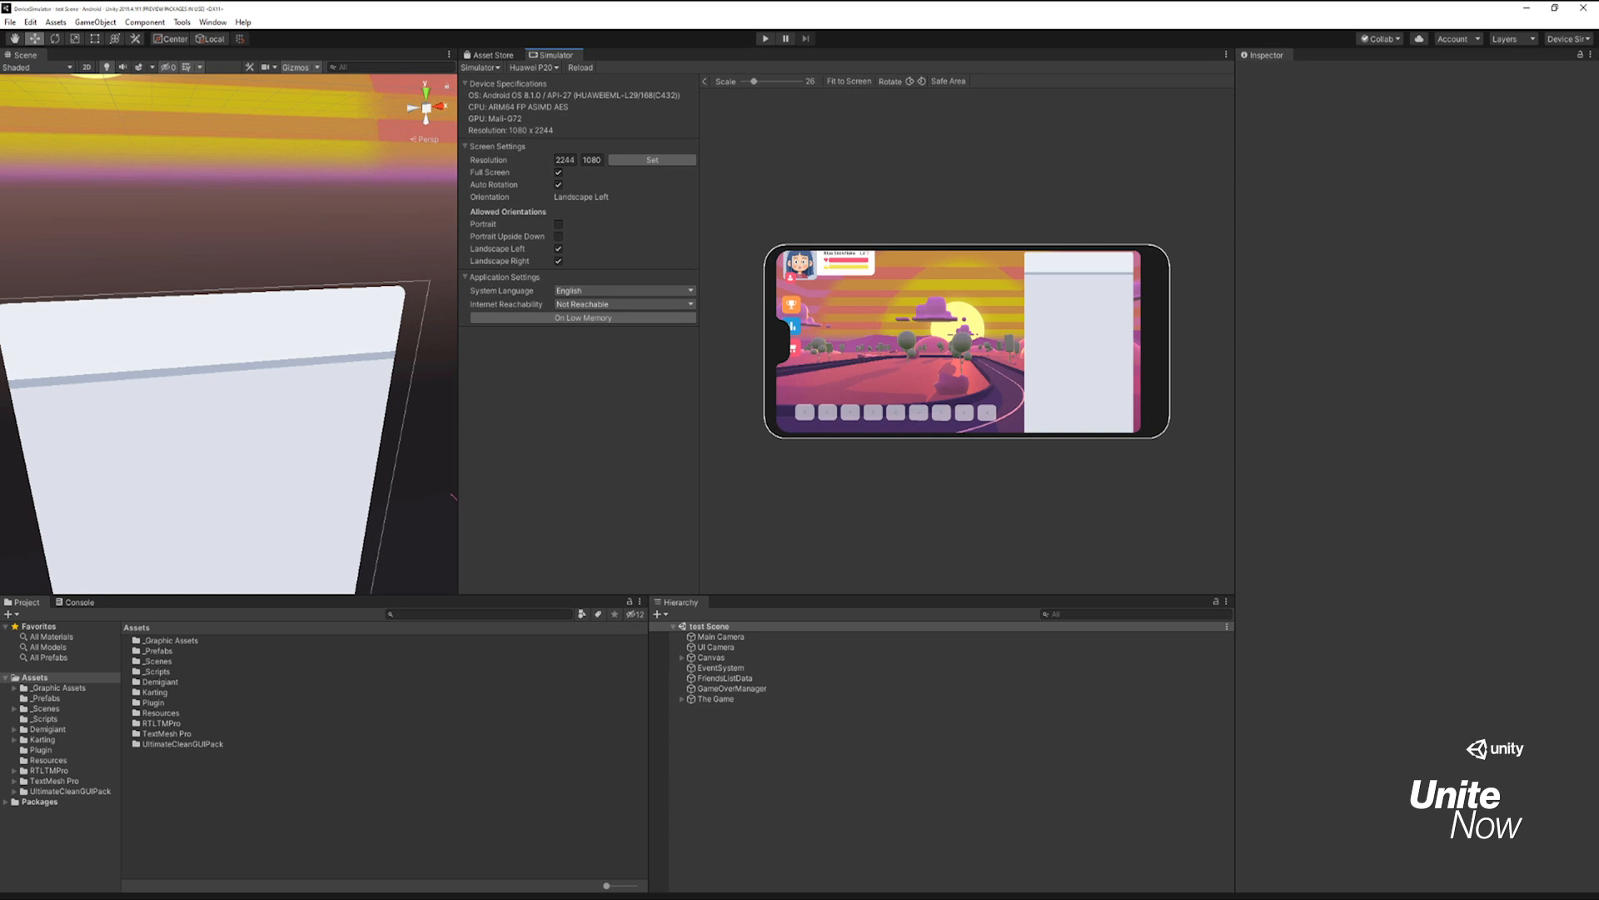
Step: Read the Adding Custom Devices page of the Device Simulator package documentation, and close the Package Manager
click(219, 25)
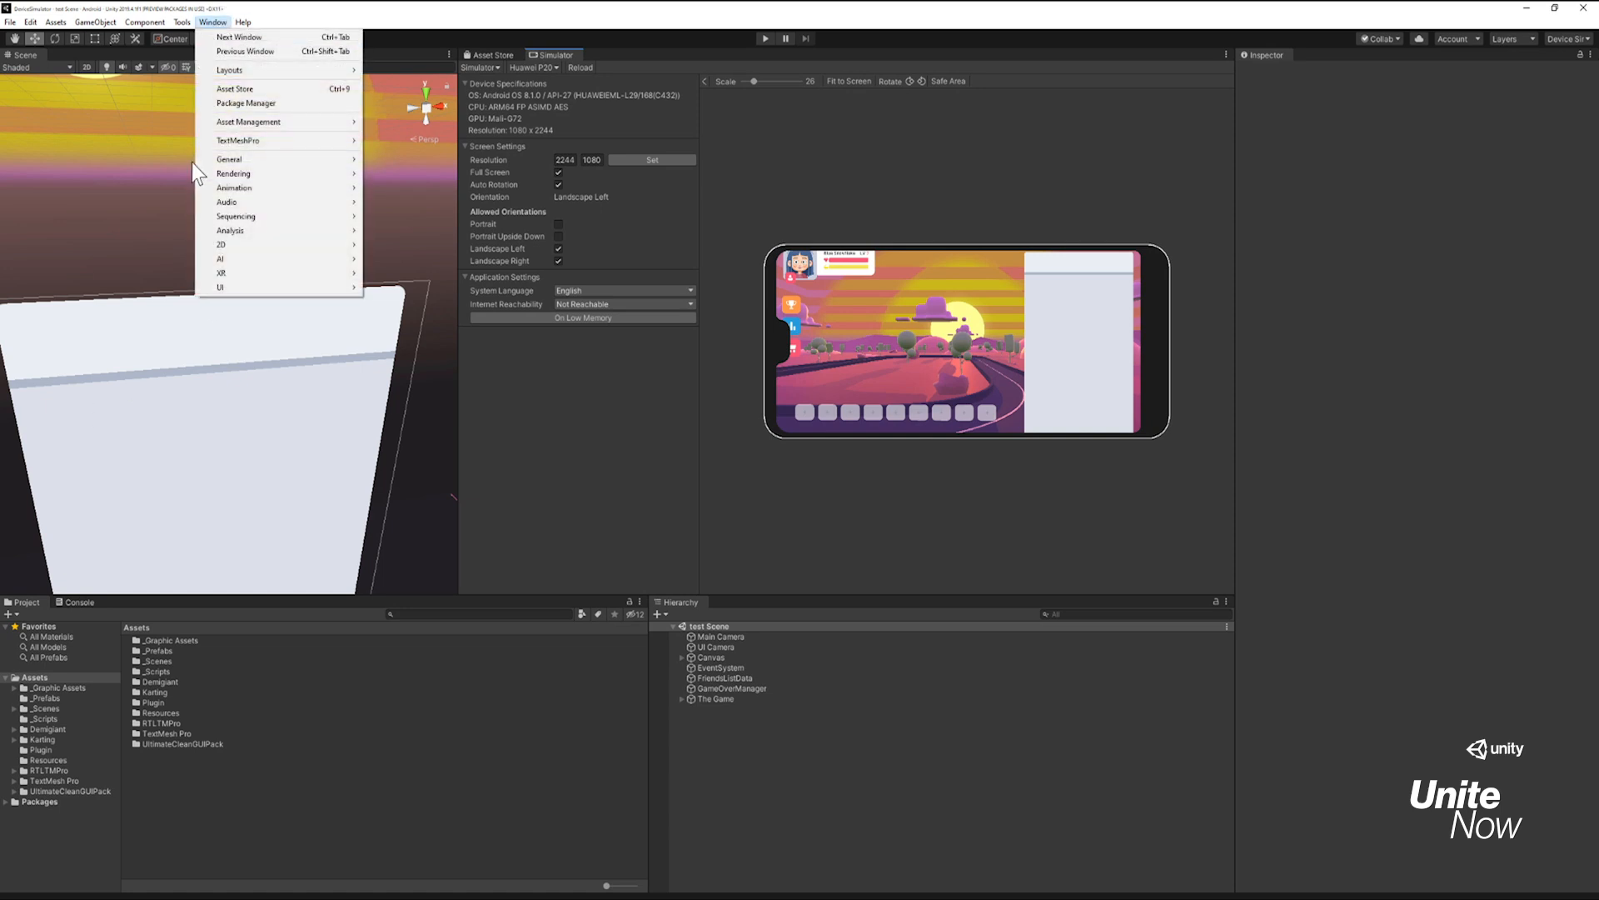
click(276, 103)
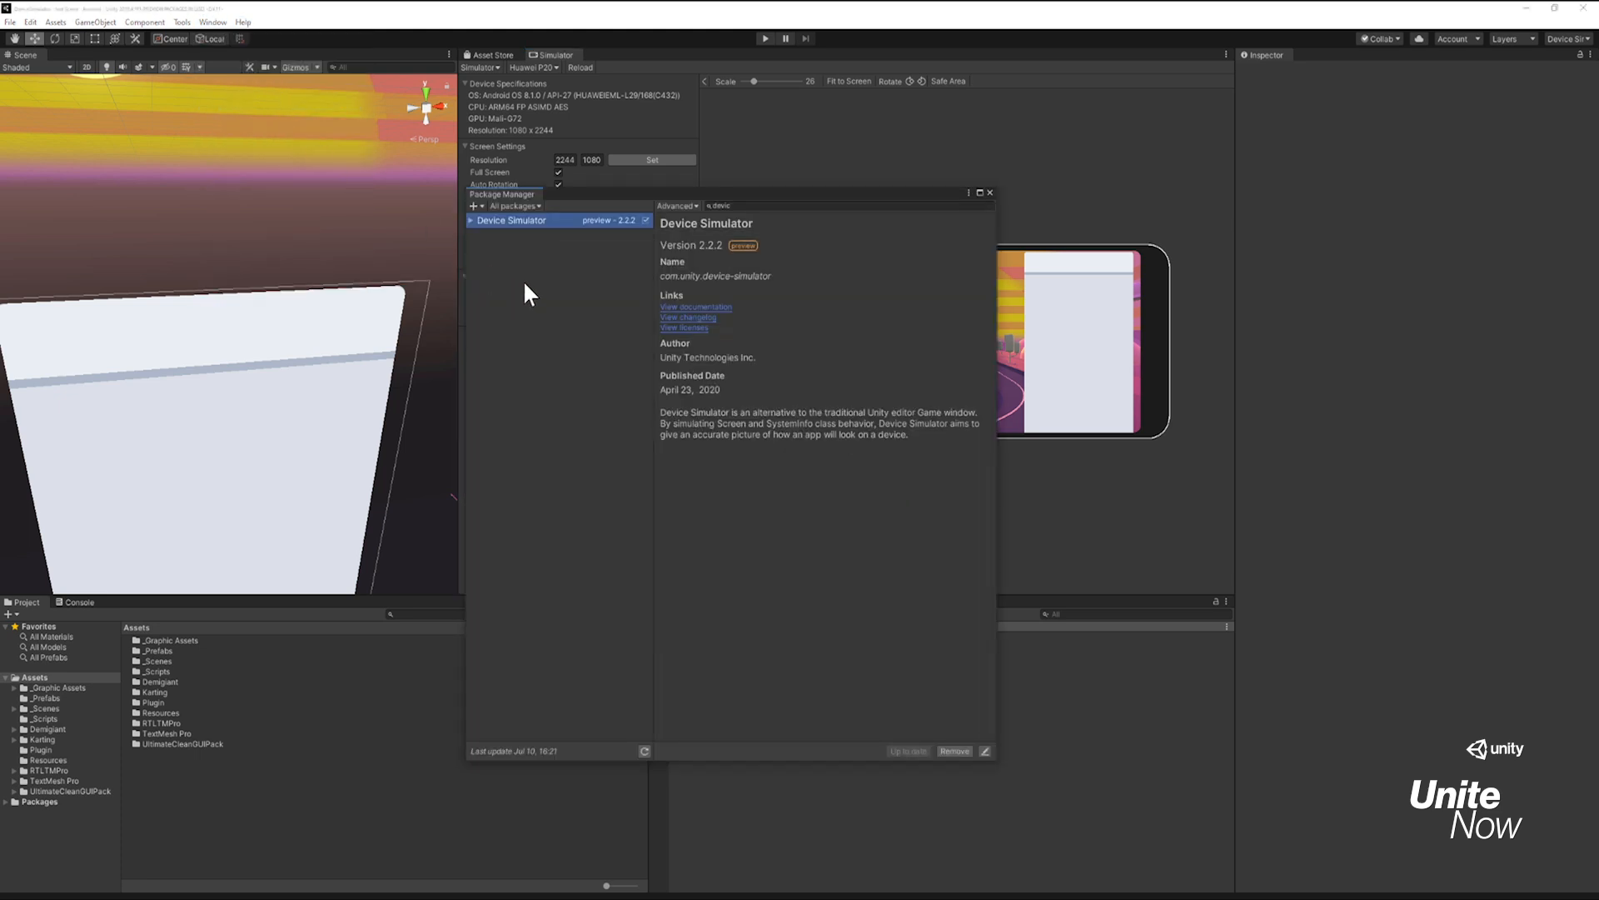
click(698, 308)
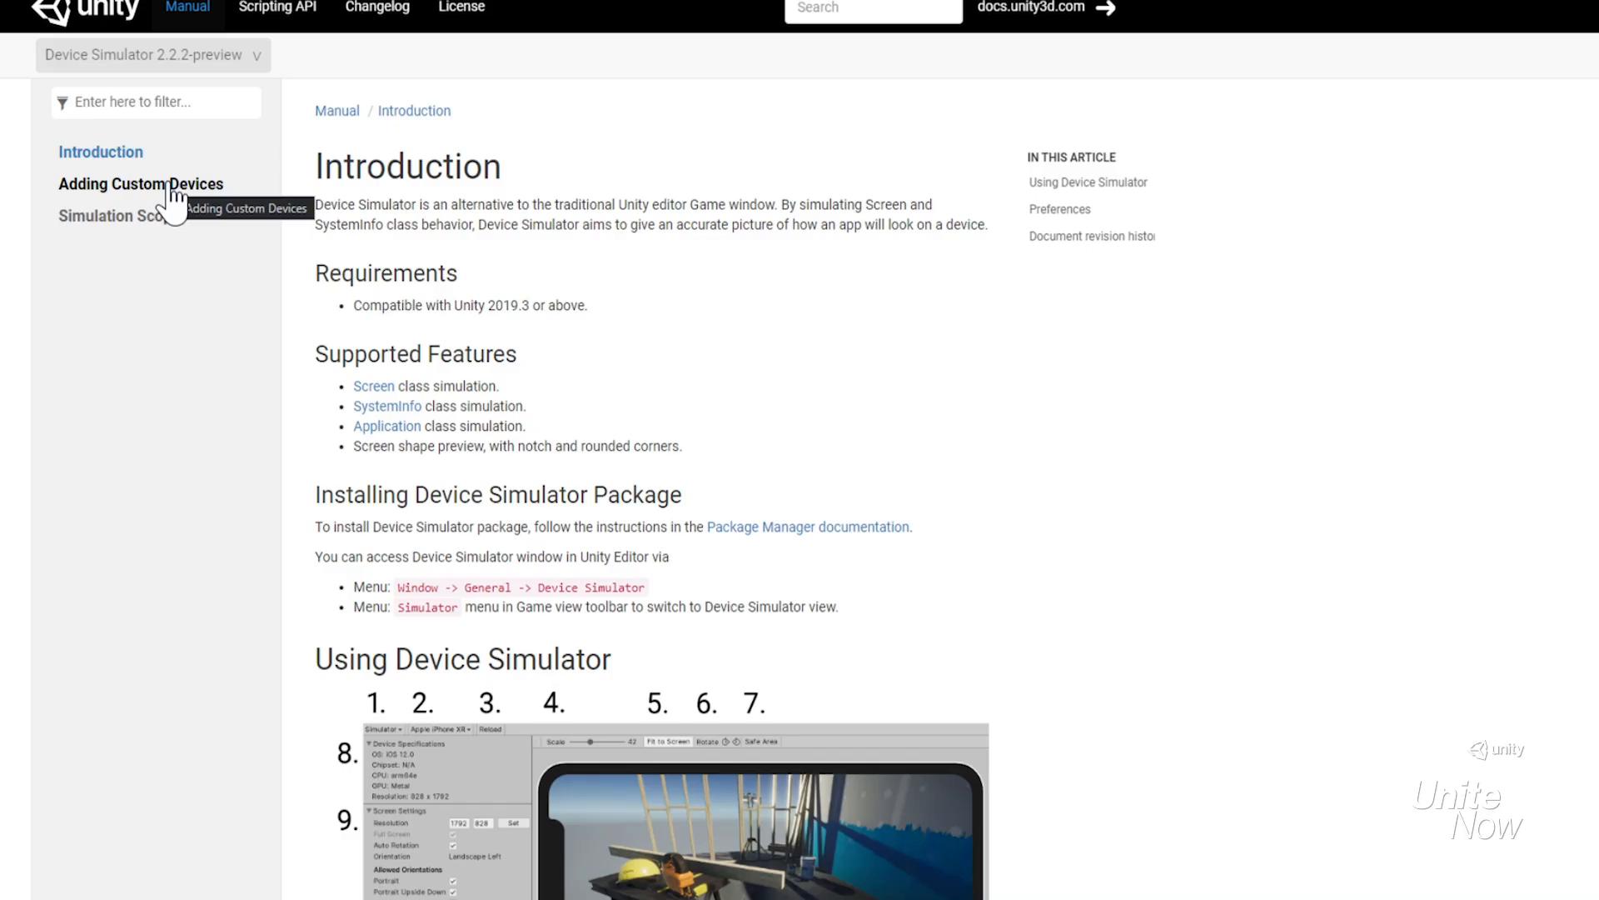
click(170, 187)
scroll(639, 427, down, 10)
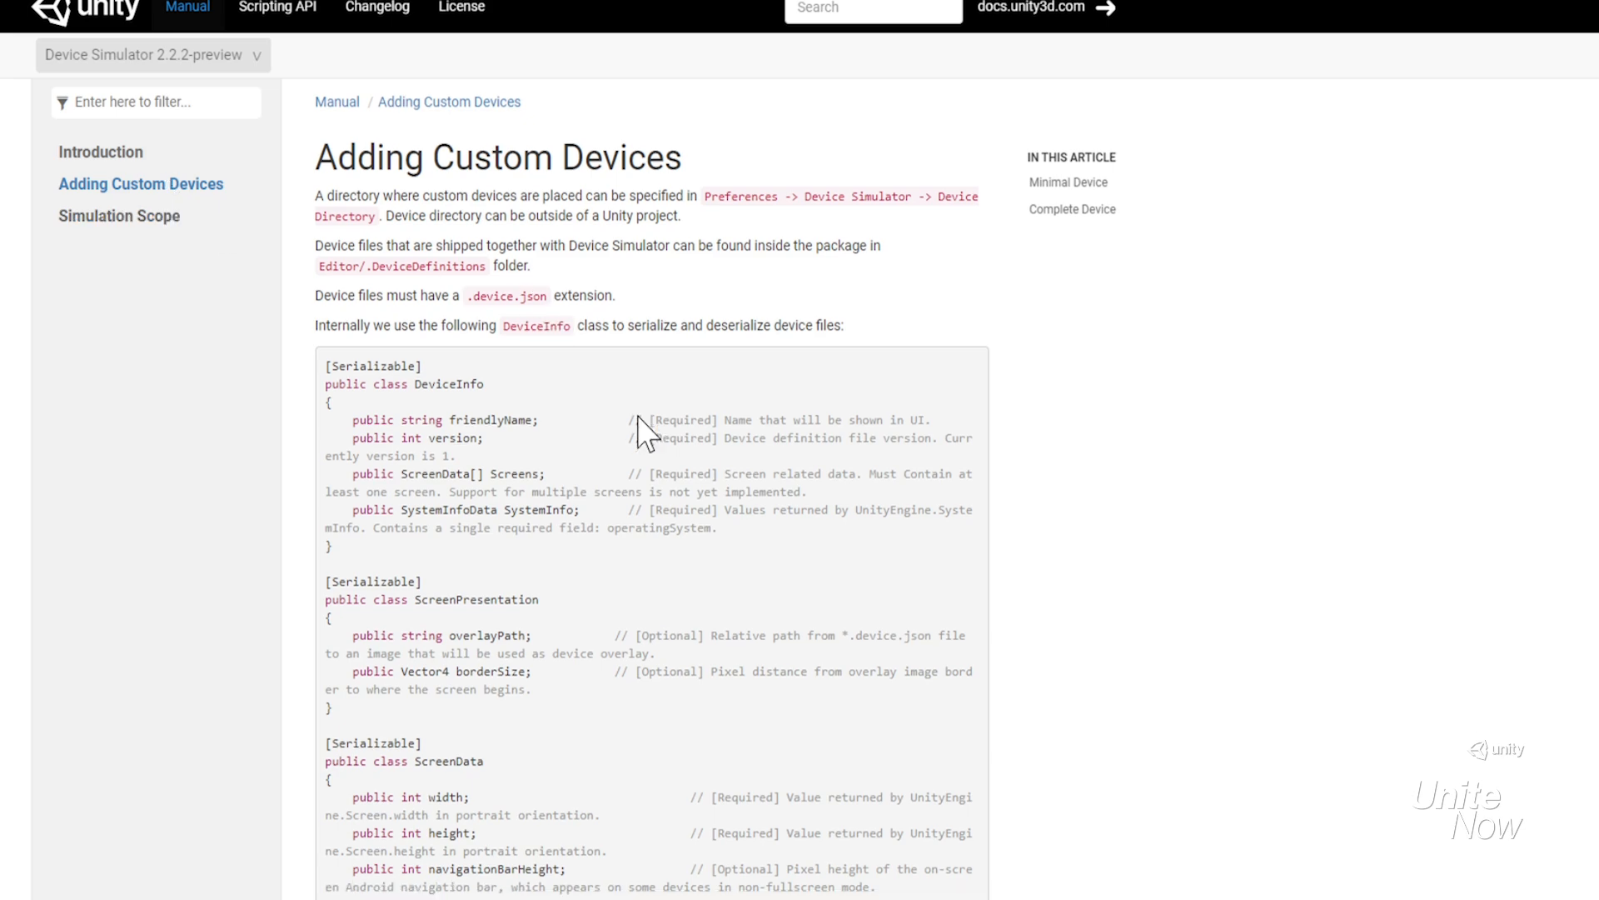
scroll(641, 416, down, 15)
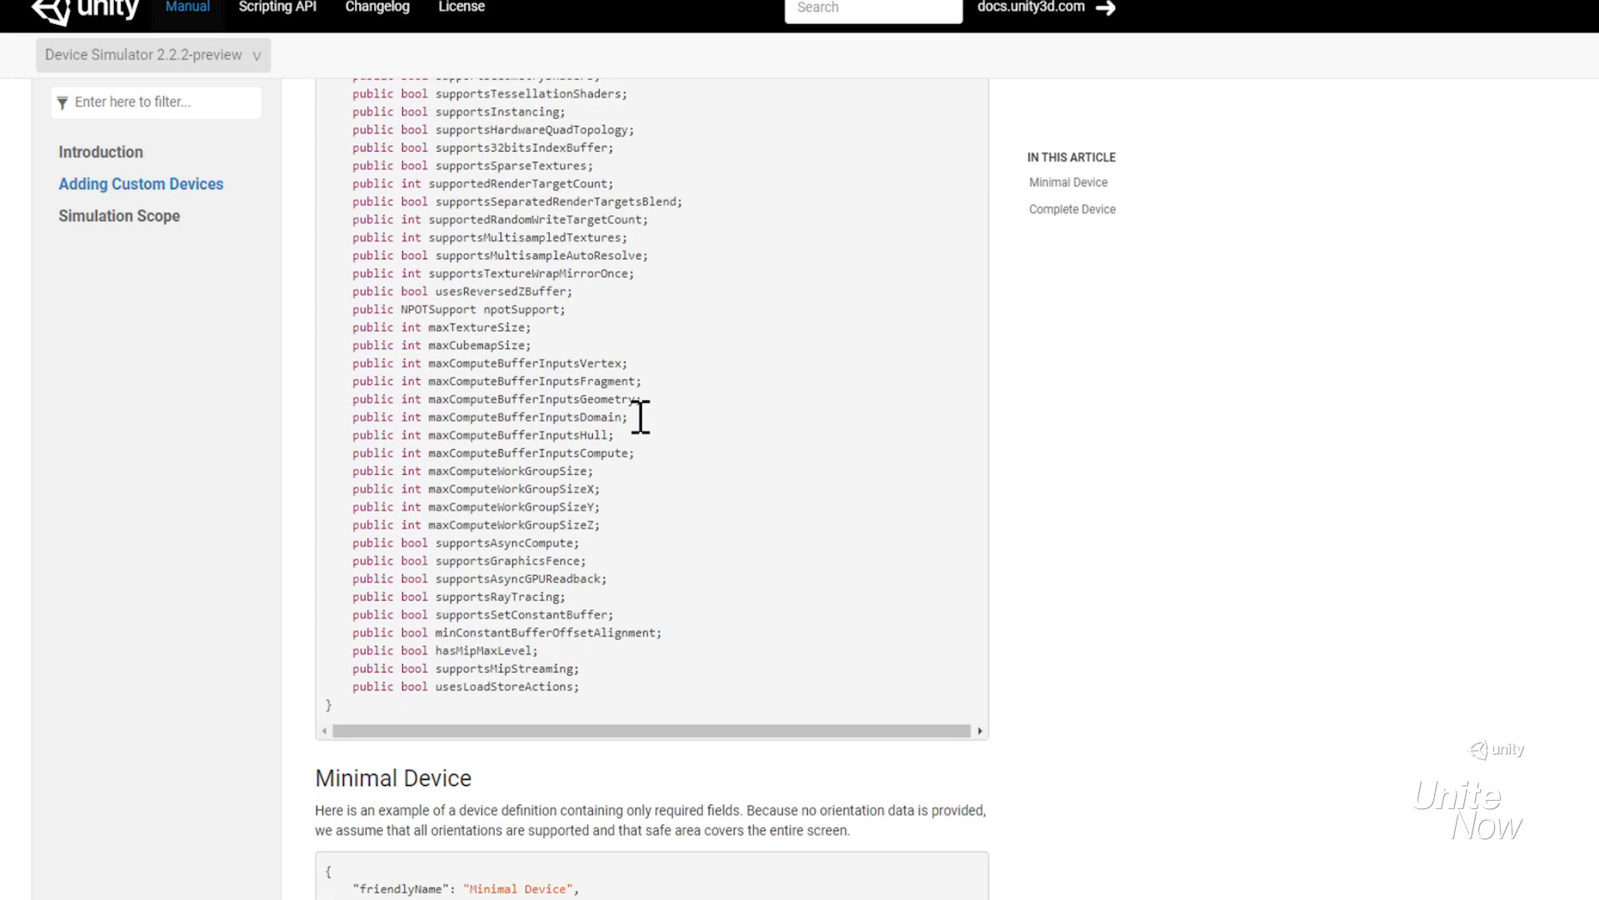
scroll(641, 421, down, 8)
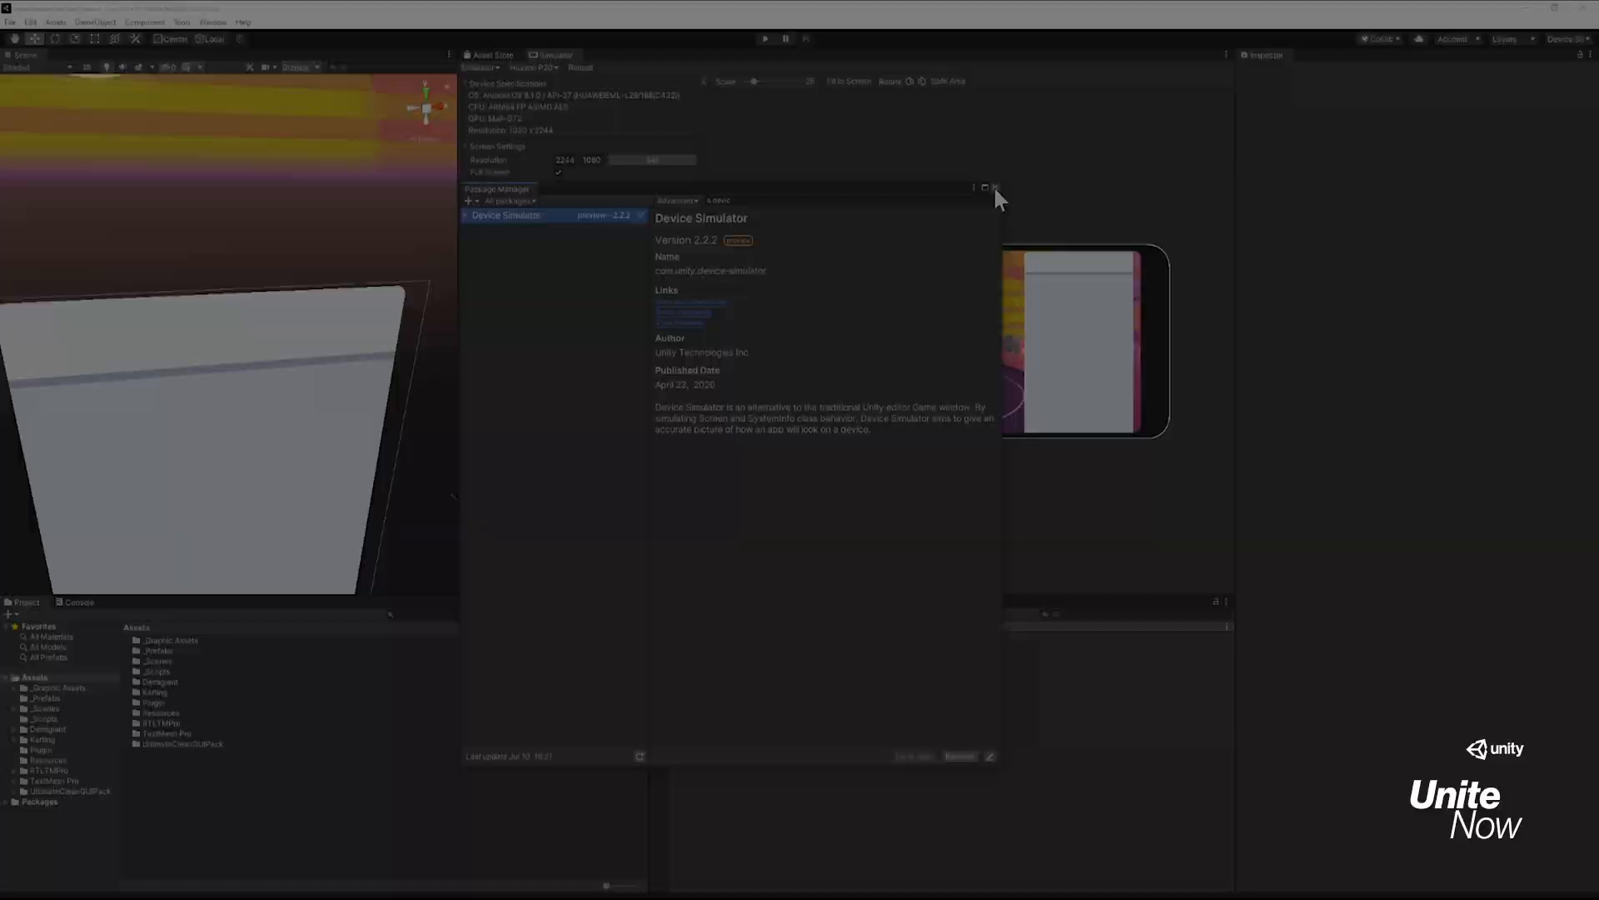
click(994, 187)
Step: Open the Device Simulator section of the editor preferences and examine the custom device directory setting
click(30, 22)
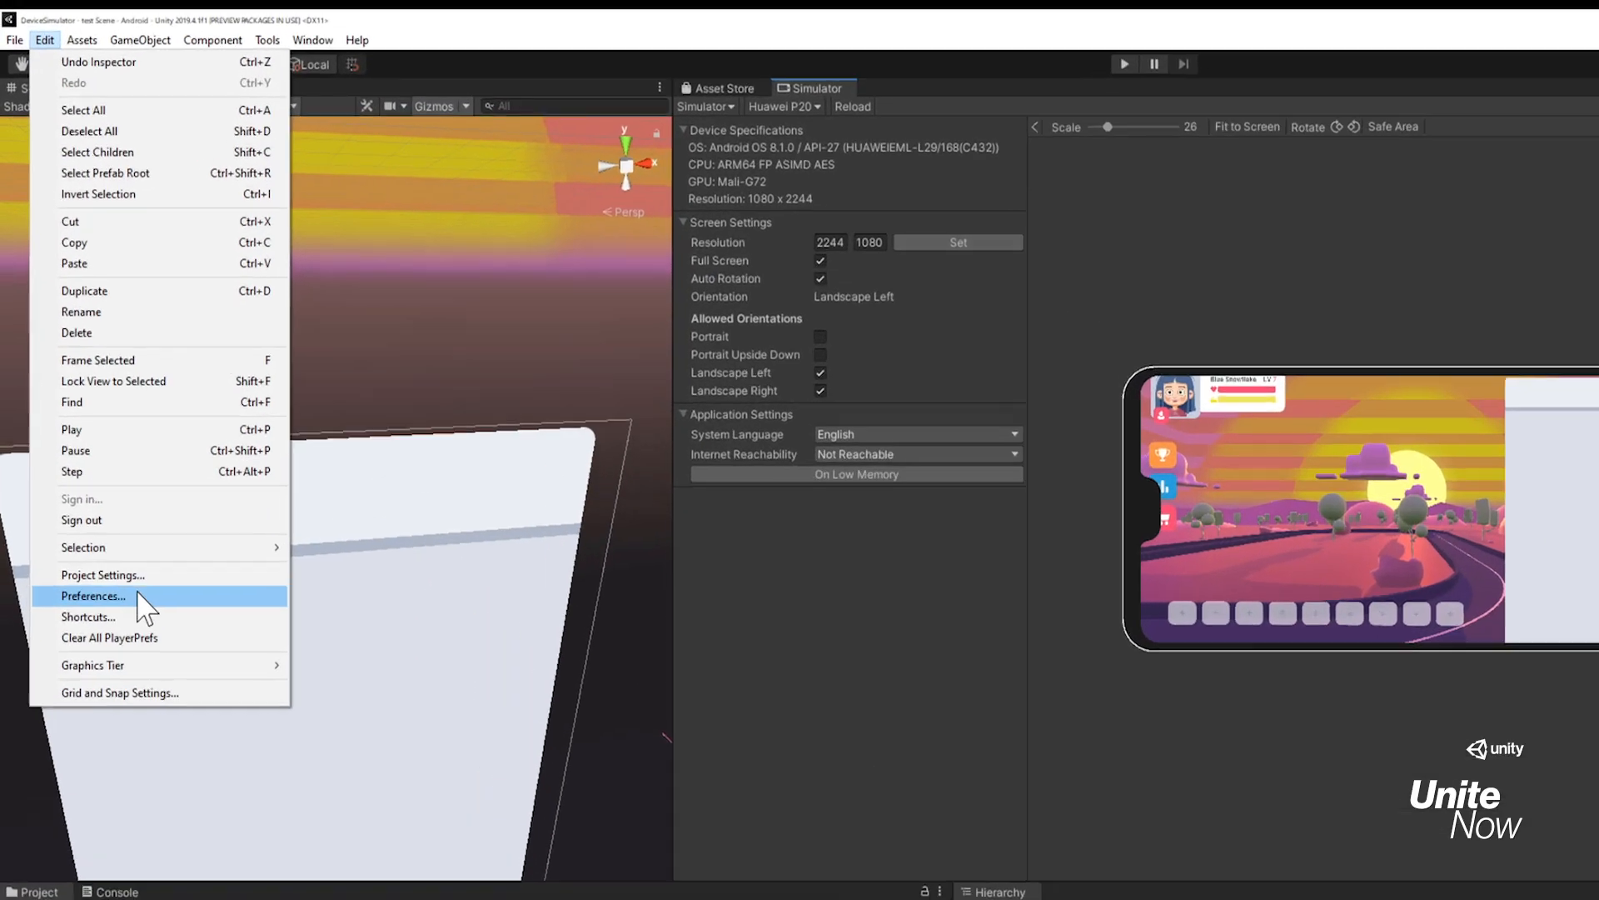
click(64, 400)
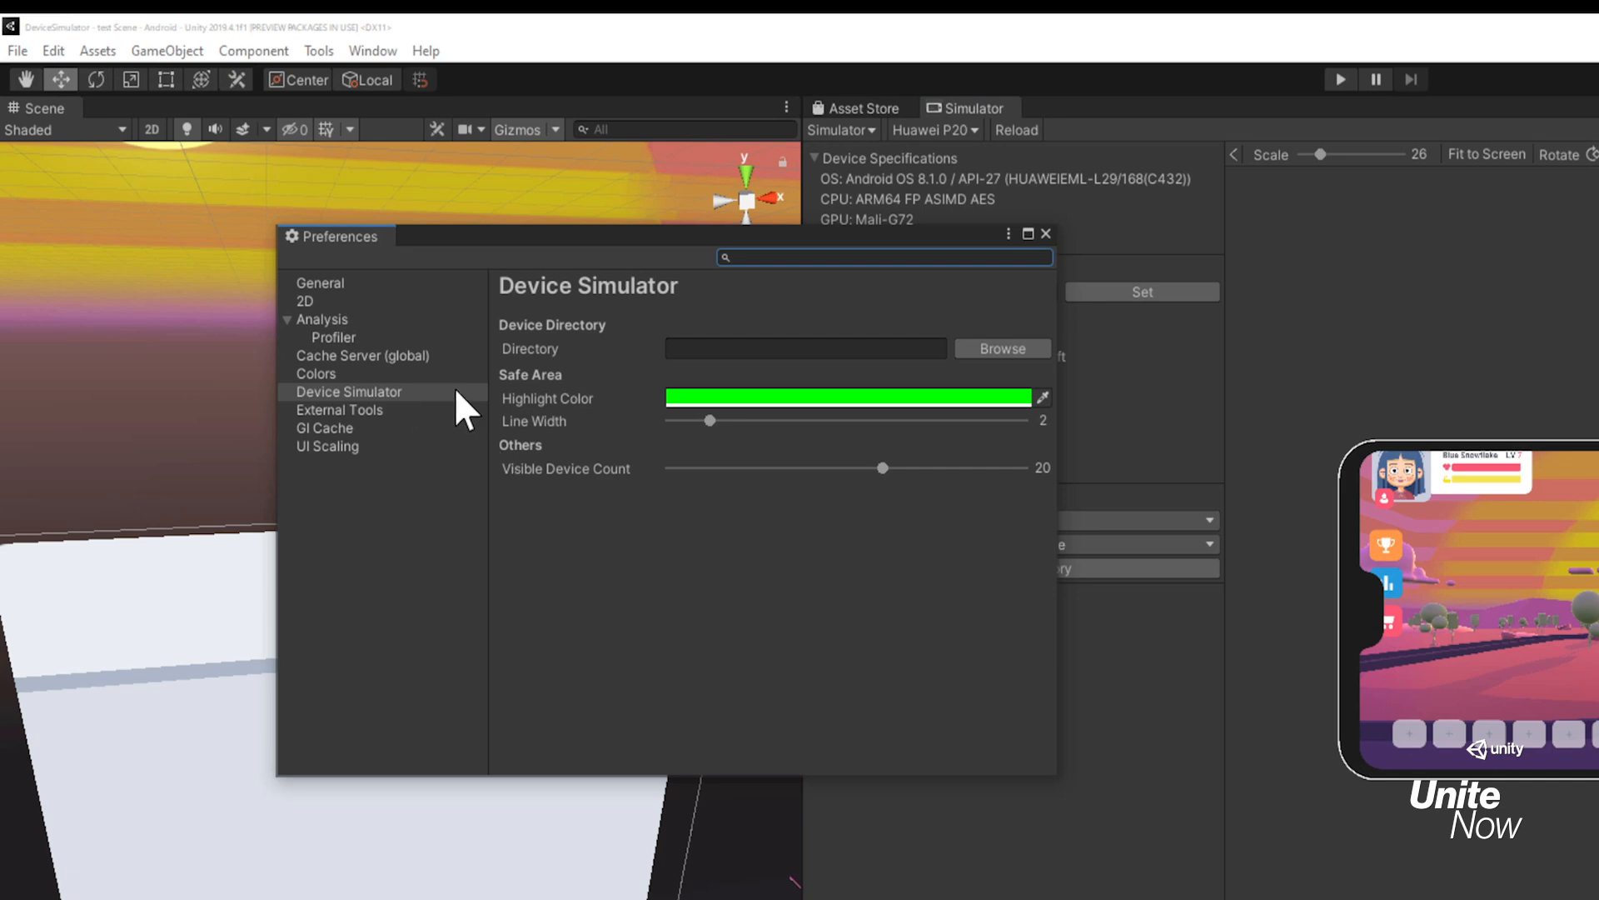
click(794, 347)
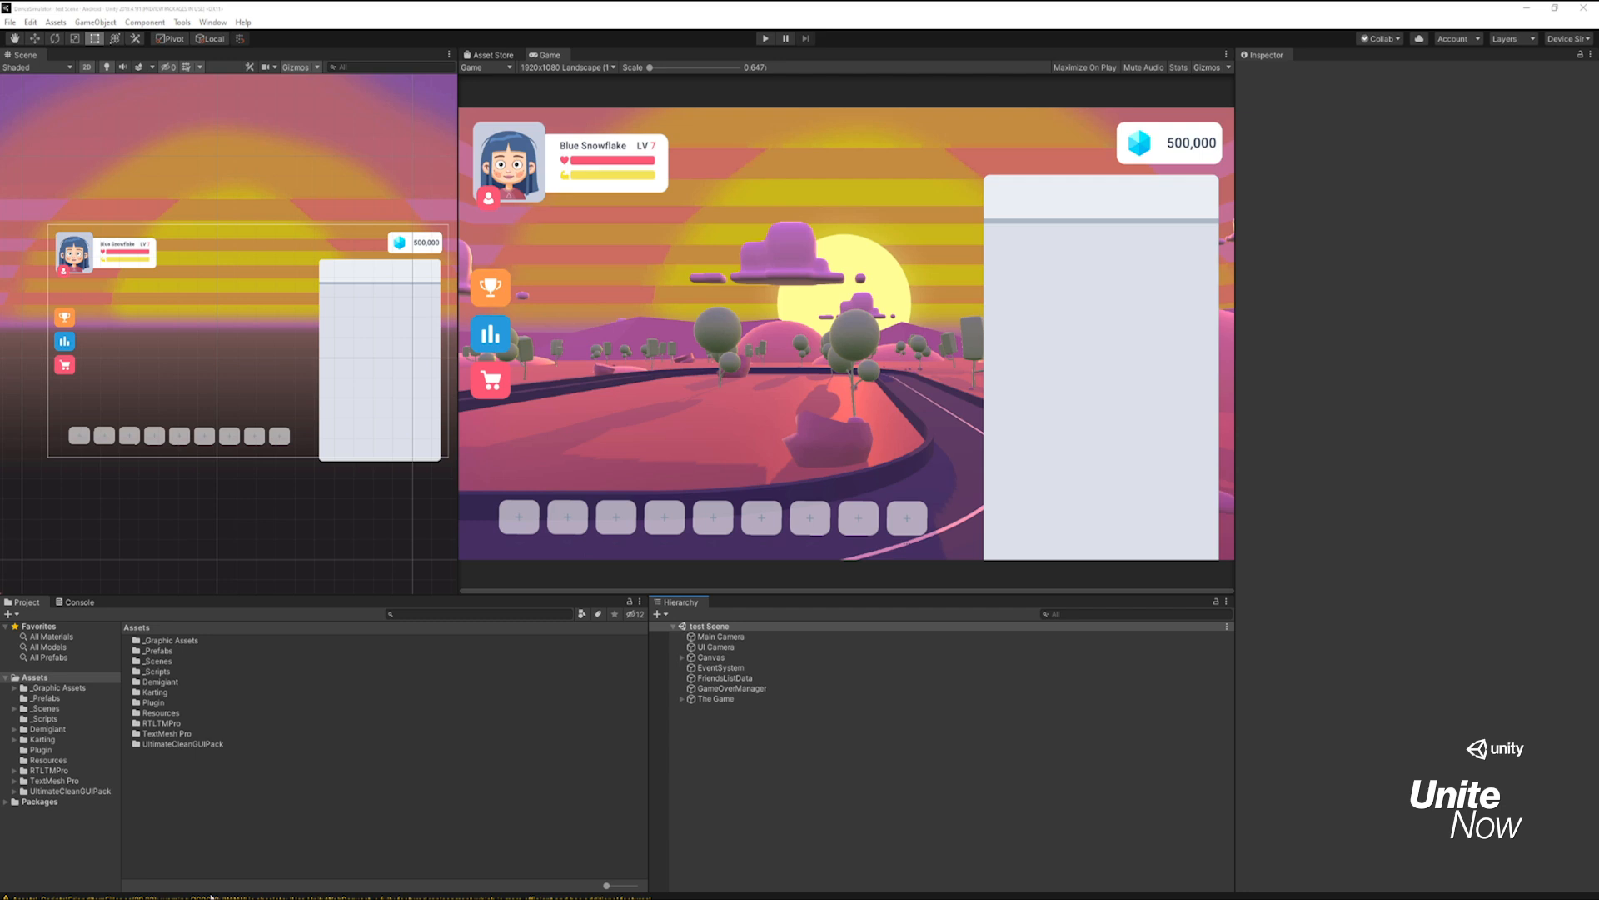
Step: Anchor the Player Information object inside the Canvas to the top left using the anchor presets
click(708, 657)
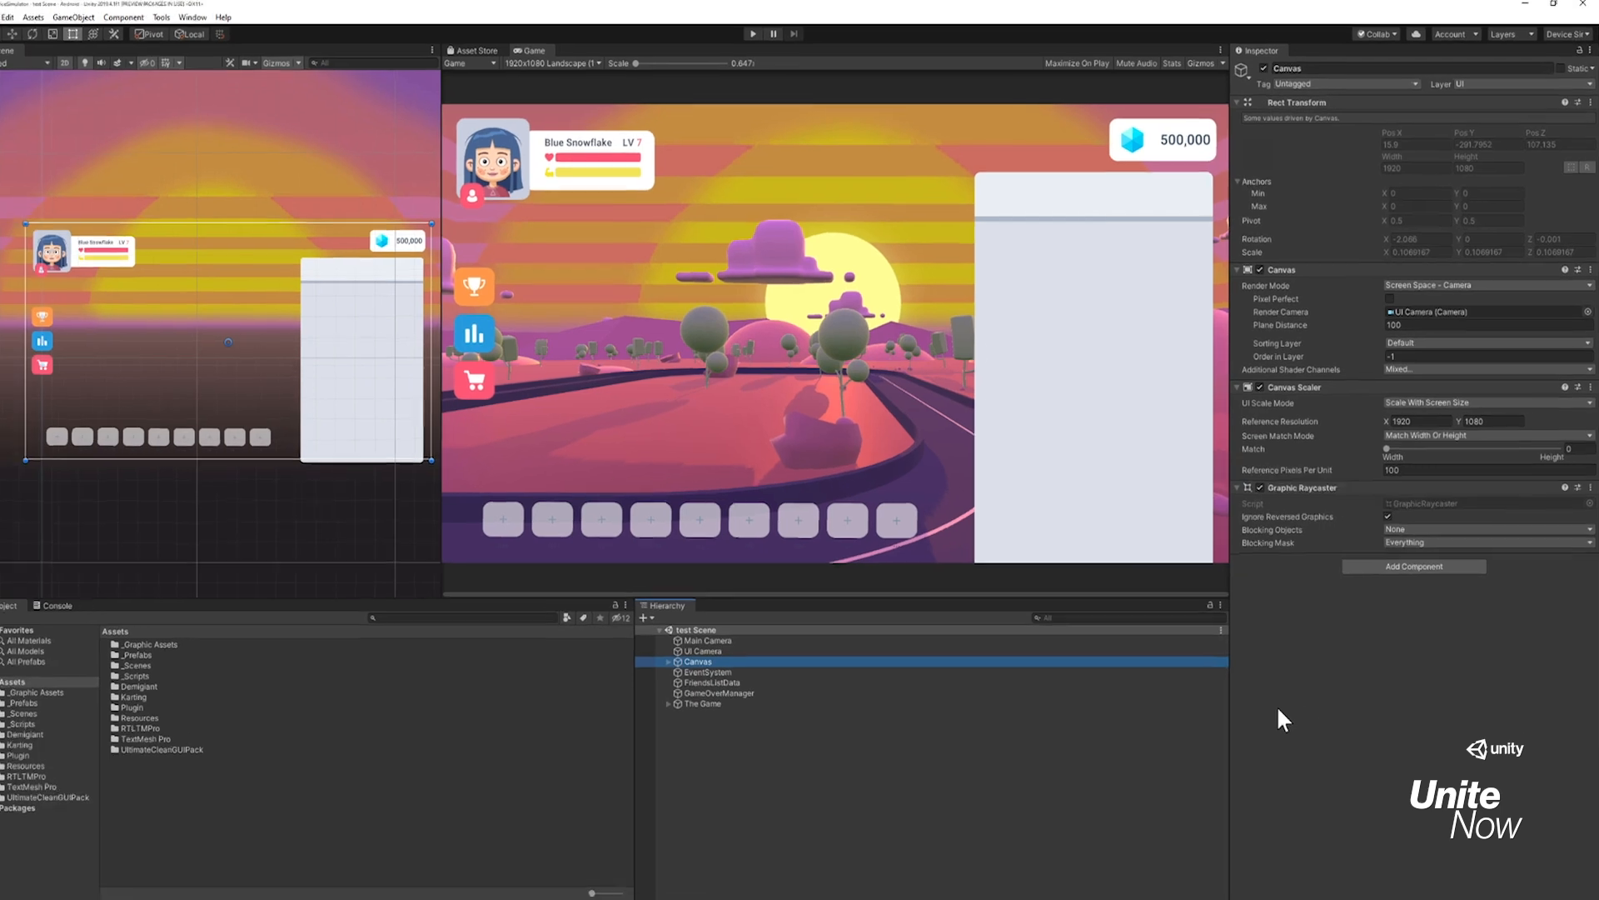
click(668, 661)
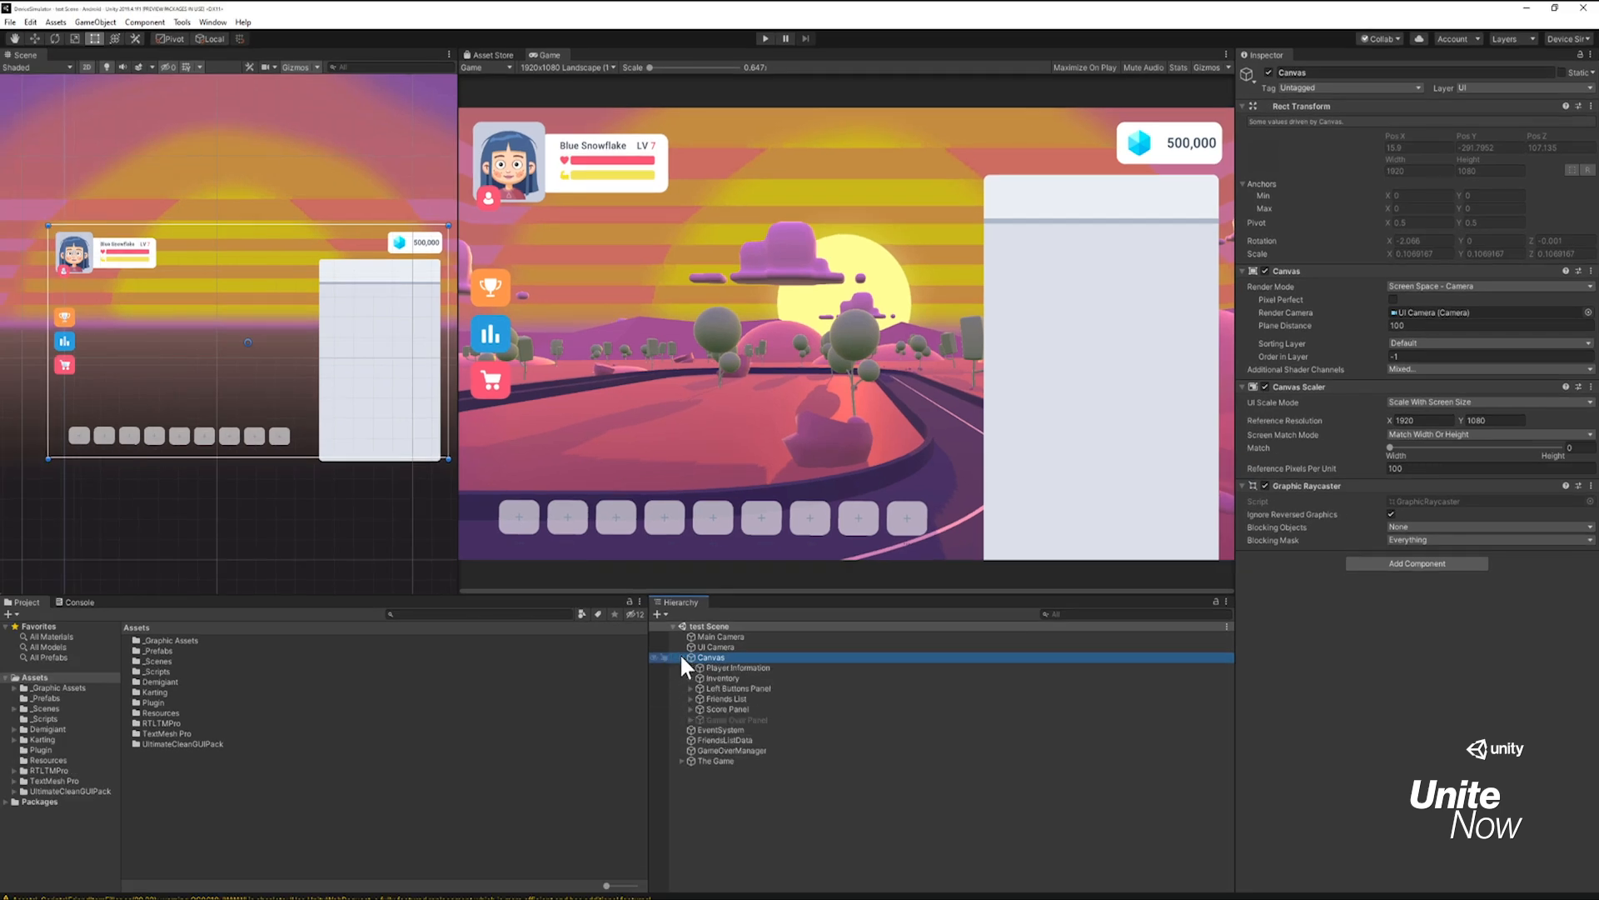
click(714, 667)
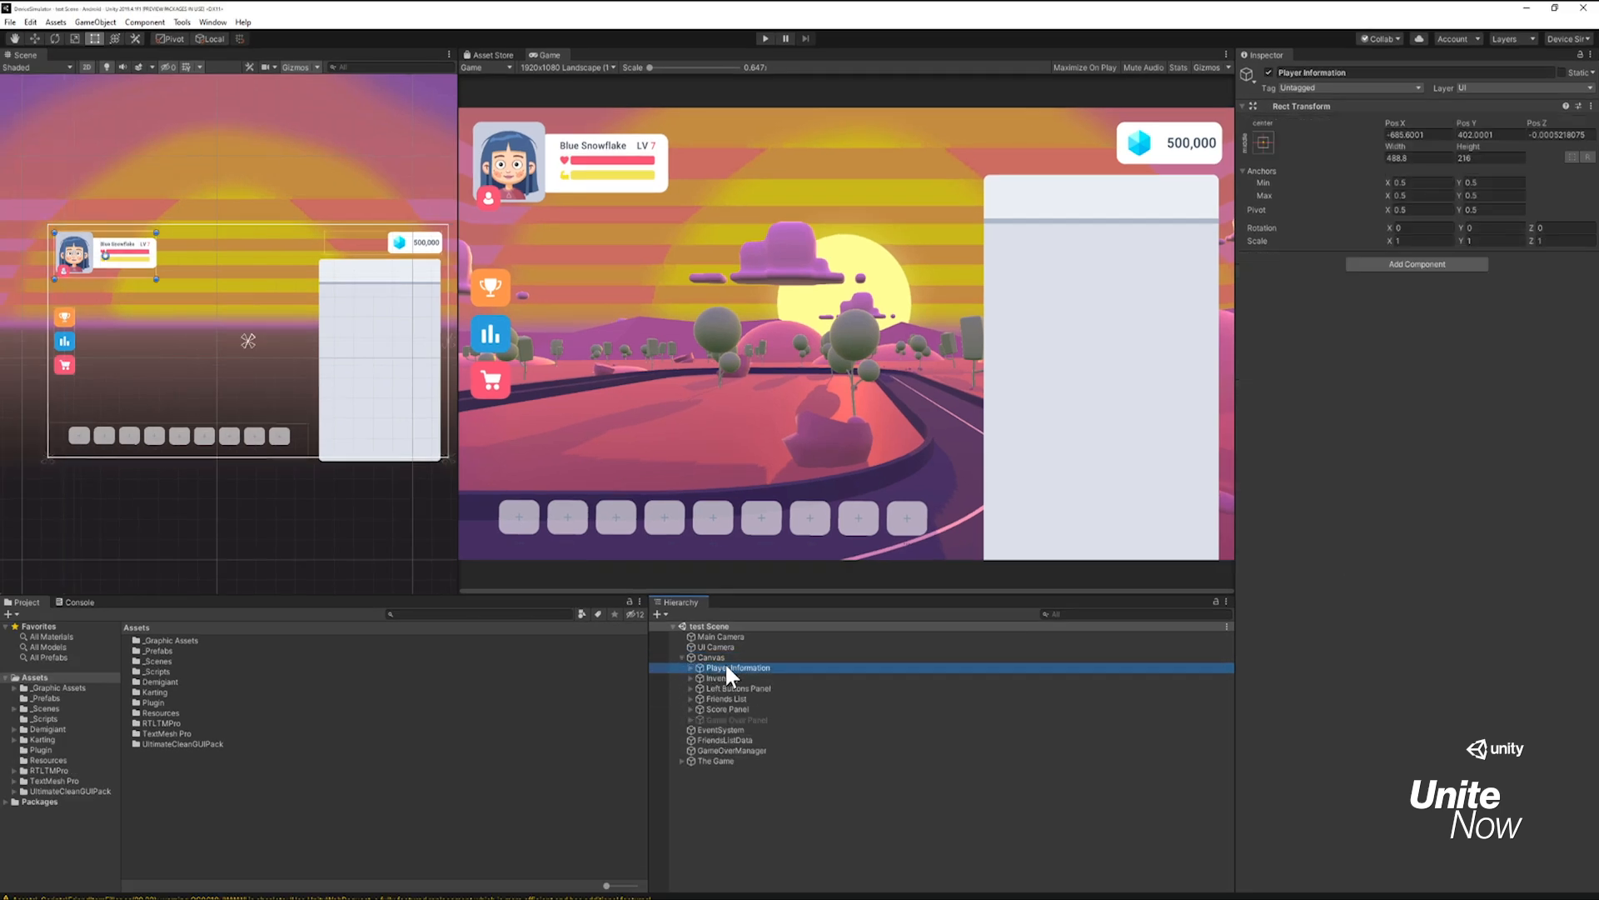
double_click(727, 667)
scroll(188, 410, down, 3)
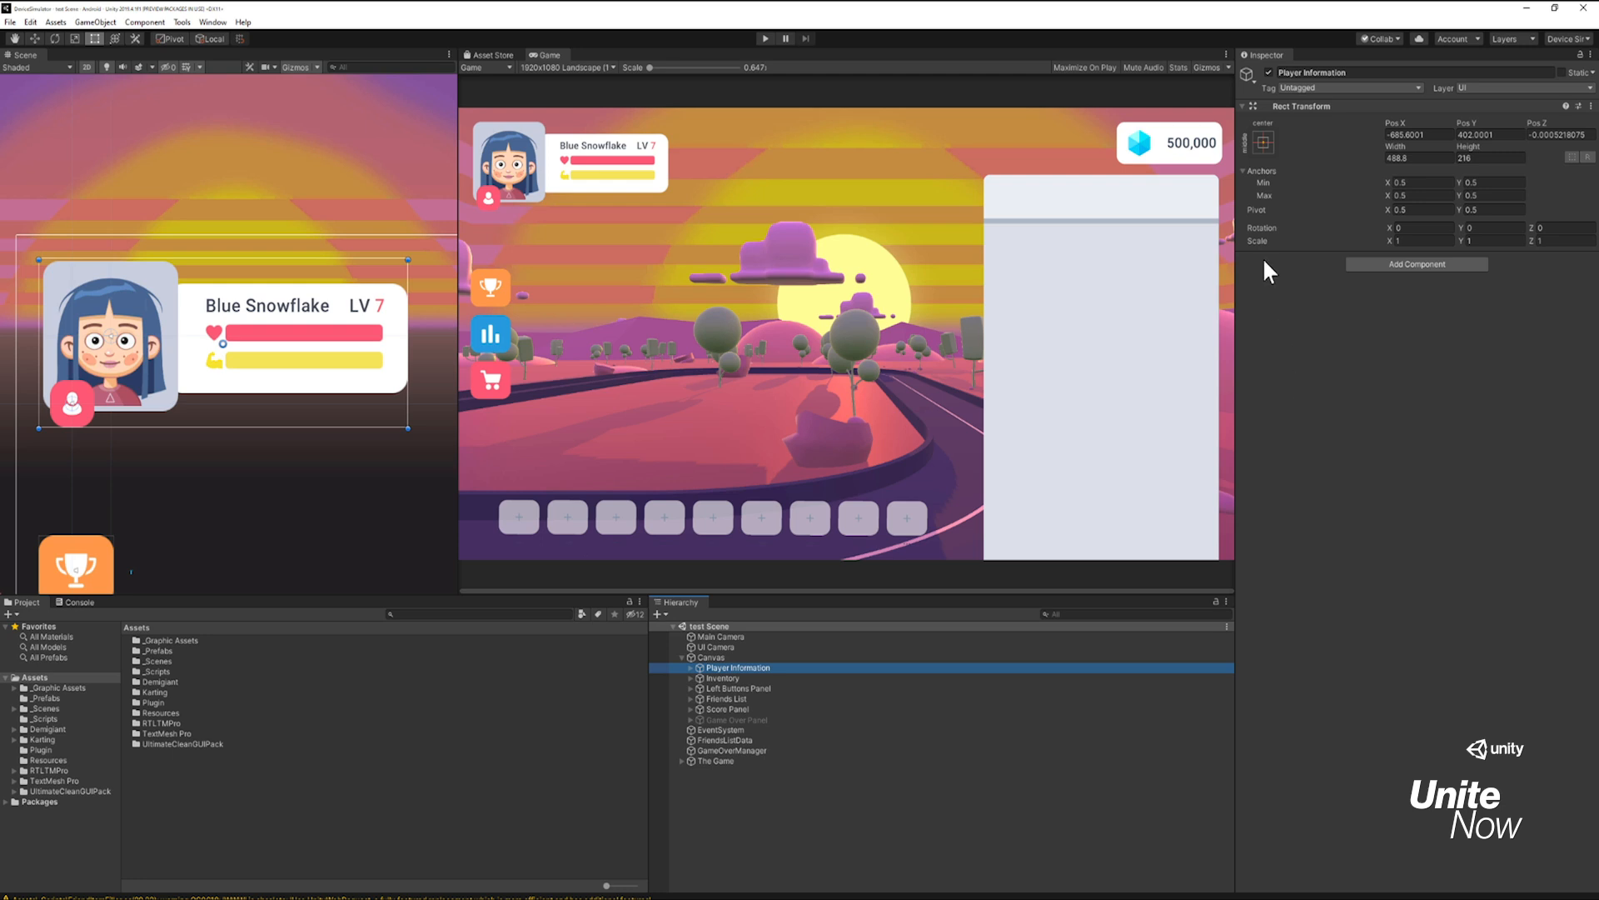
click(1261, 140)
click(1307, 243)
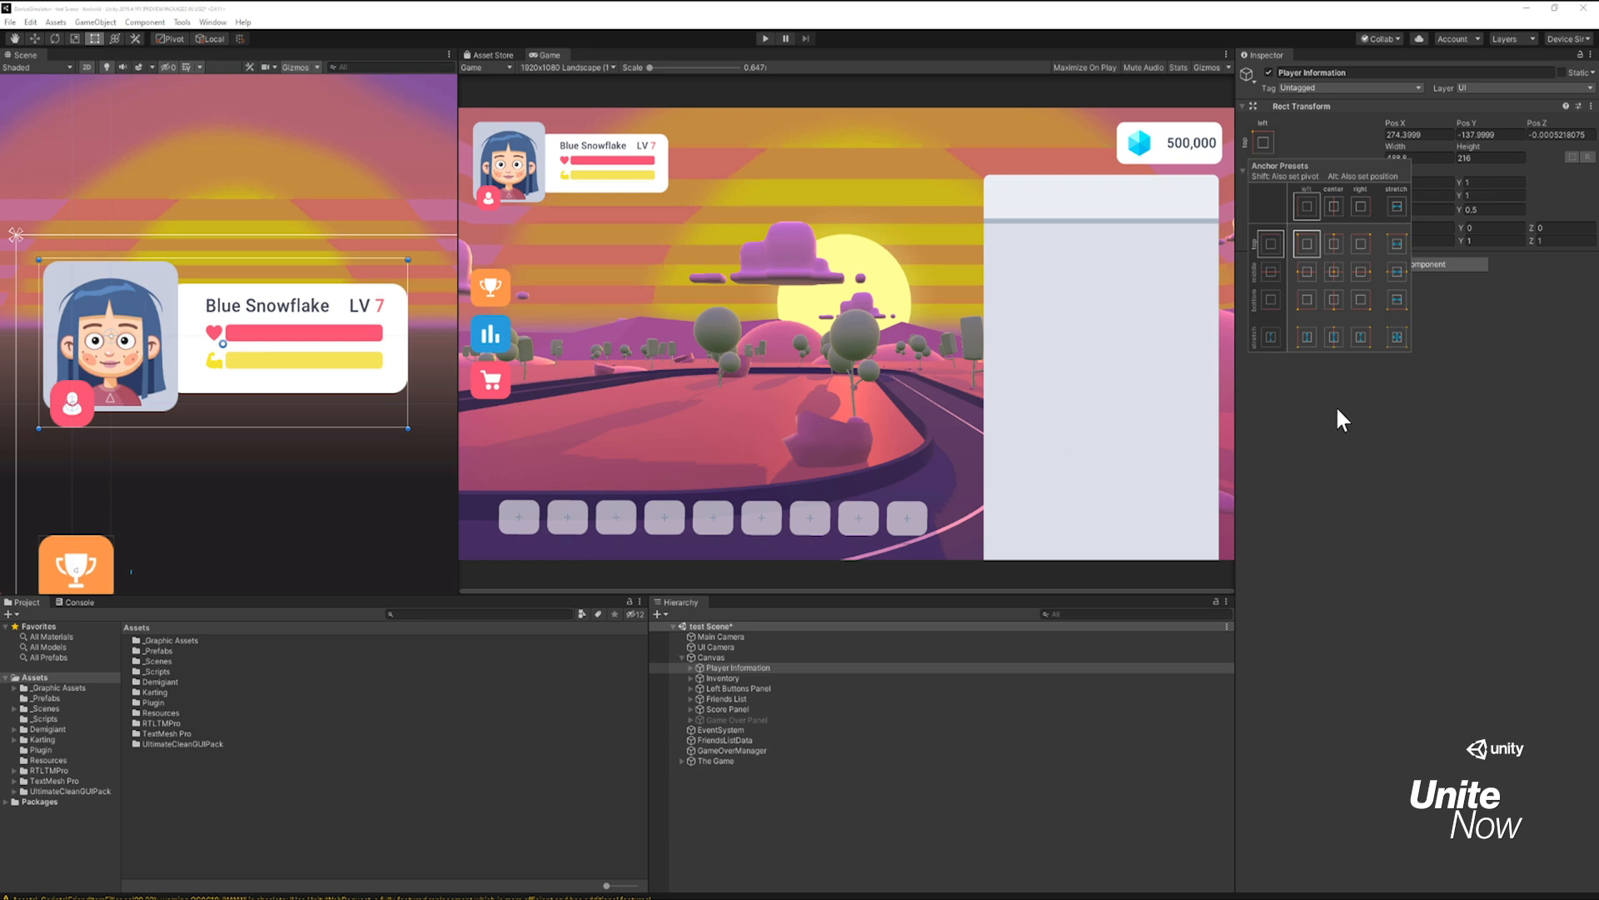
click(1497, 416)
Step: Set the Player Information pivot to X 0 and Y 1
click(1431, 208)
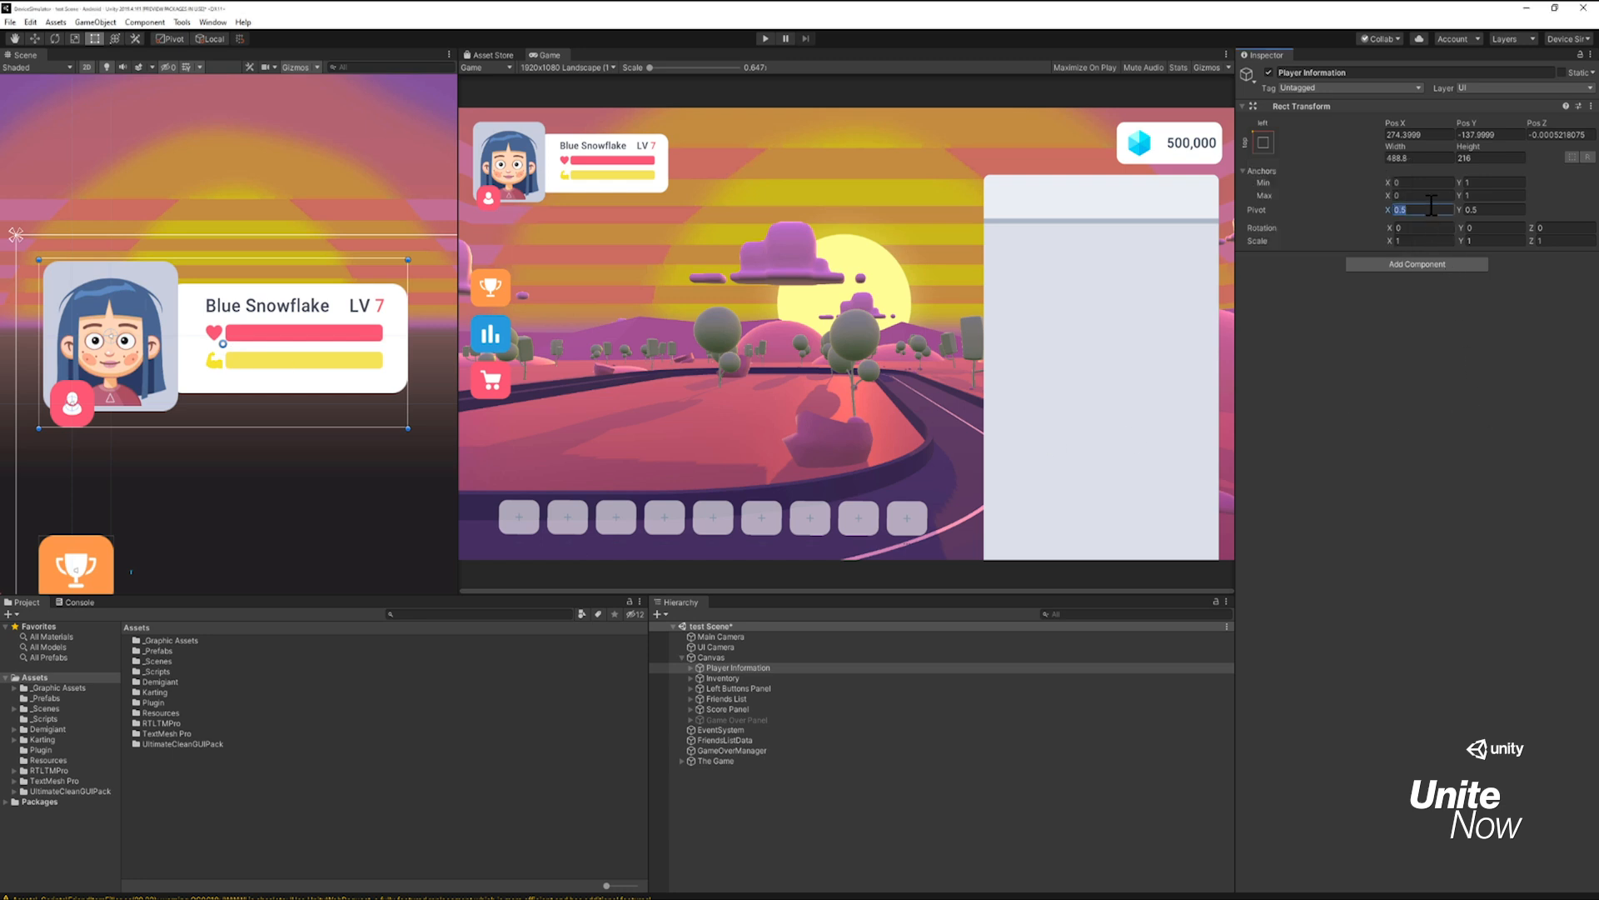
text(0)
click(1483, 210)
text(1)
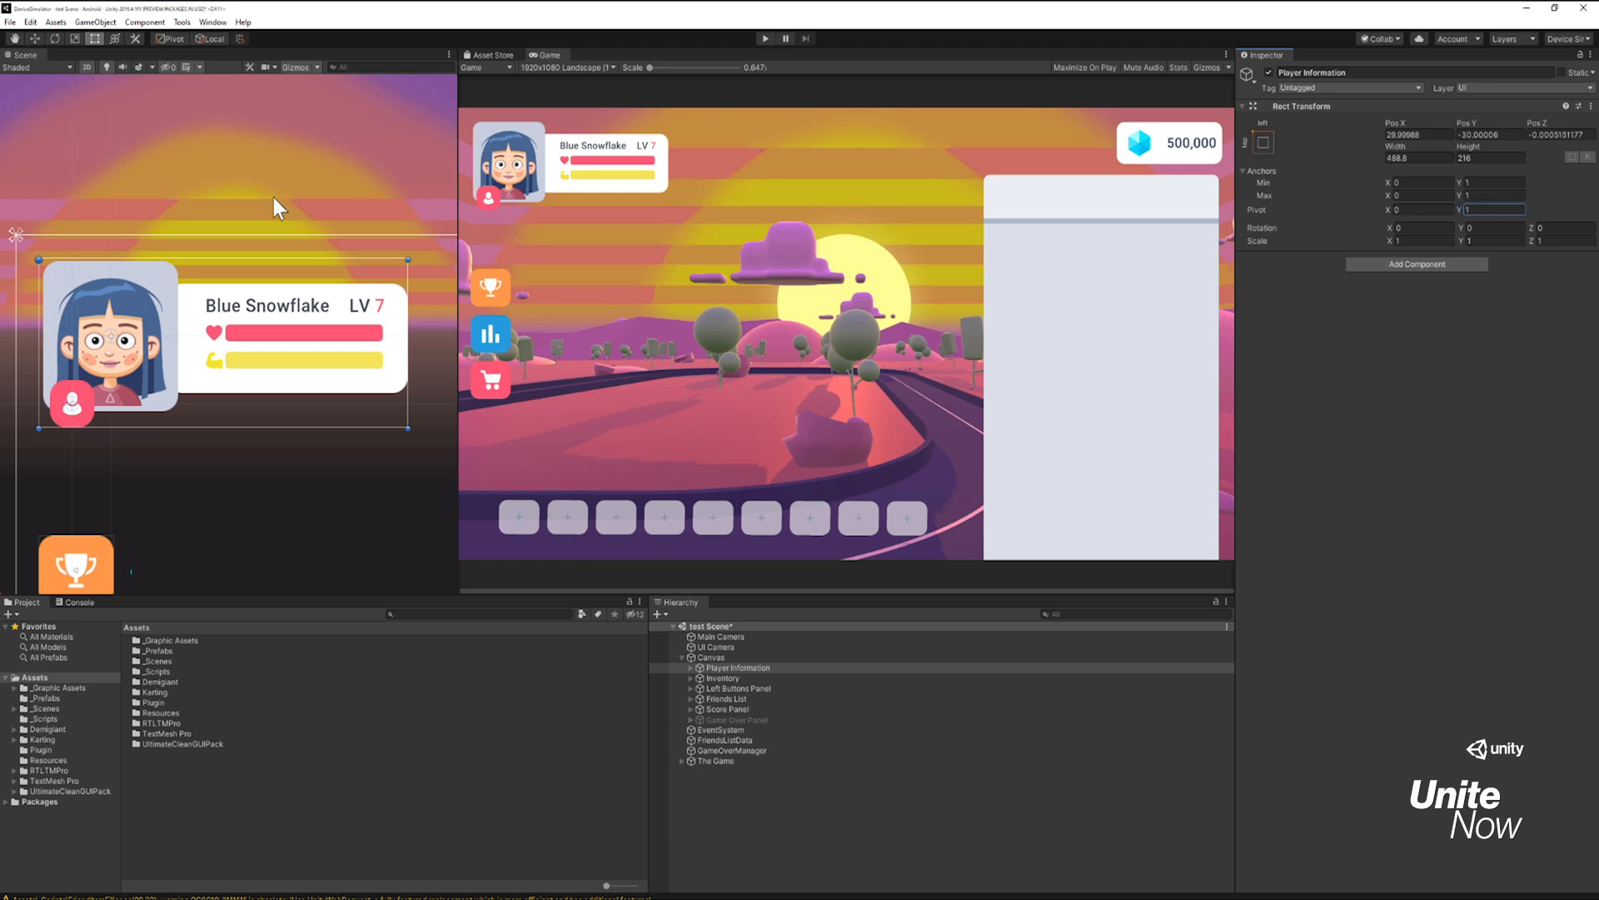
Step: Snap the Player Information pivot to the top-left corner of its rectangle and position it at X 30, Y -30
mouse_move(39, 261)
mouse_down()
mouse_move(60, 273)
mouse_move(40, 263)
mouse_up()
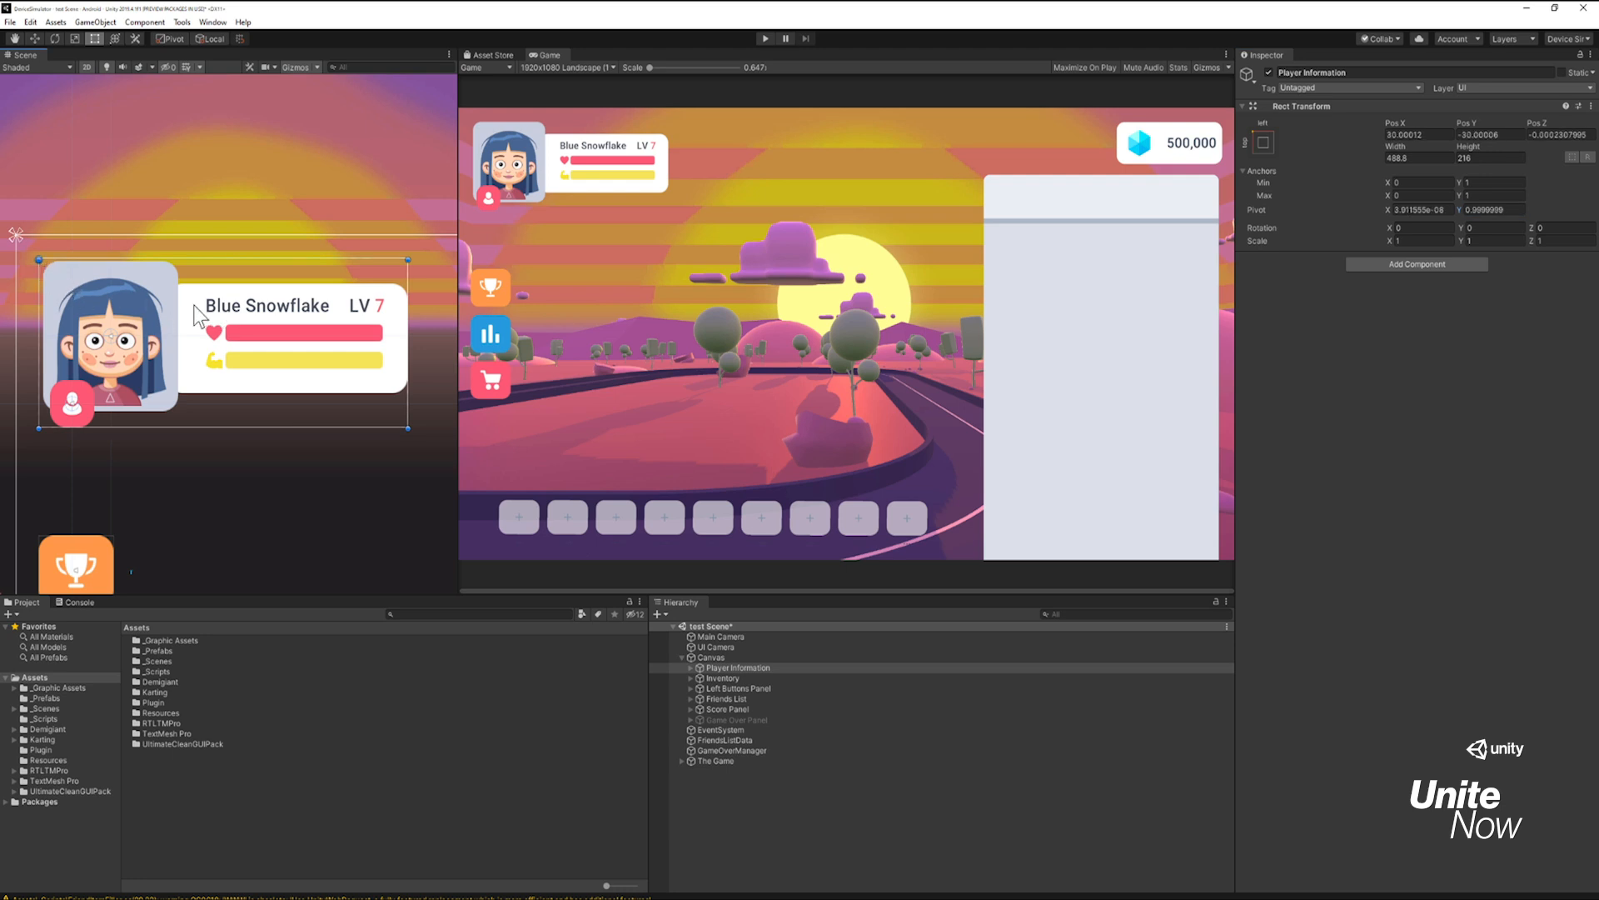
mouse_move(141, 325)
mouse_down()
mouse_move(173, 325)
mouse_move(138, 318)
mouse_up()
drag(138, 317, 138, 317)
Step: Preview the UI in the Game view at 2160x1080 Landscape and 2560x1440 Landscape, and return to 1920x1080 Landscape
click(568, 68)
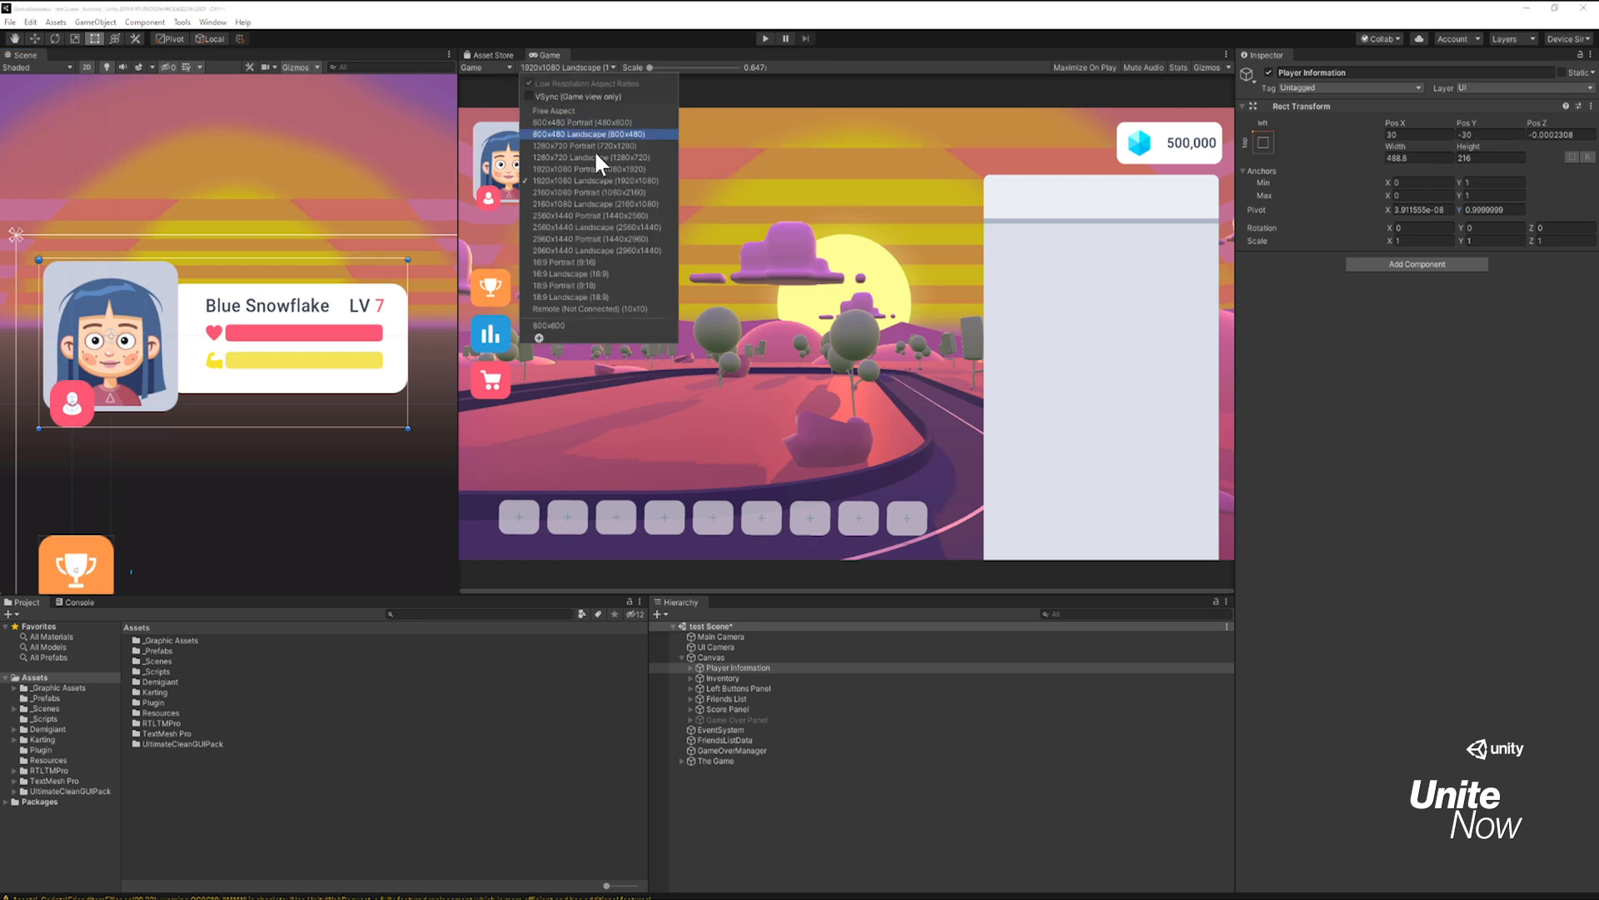
click(585, 204)
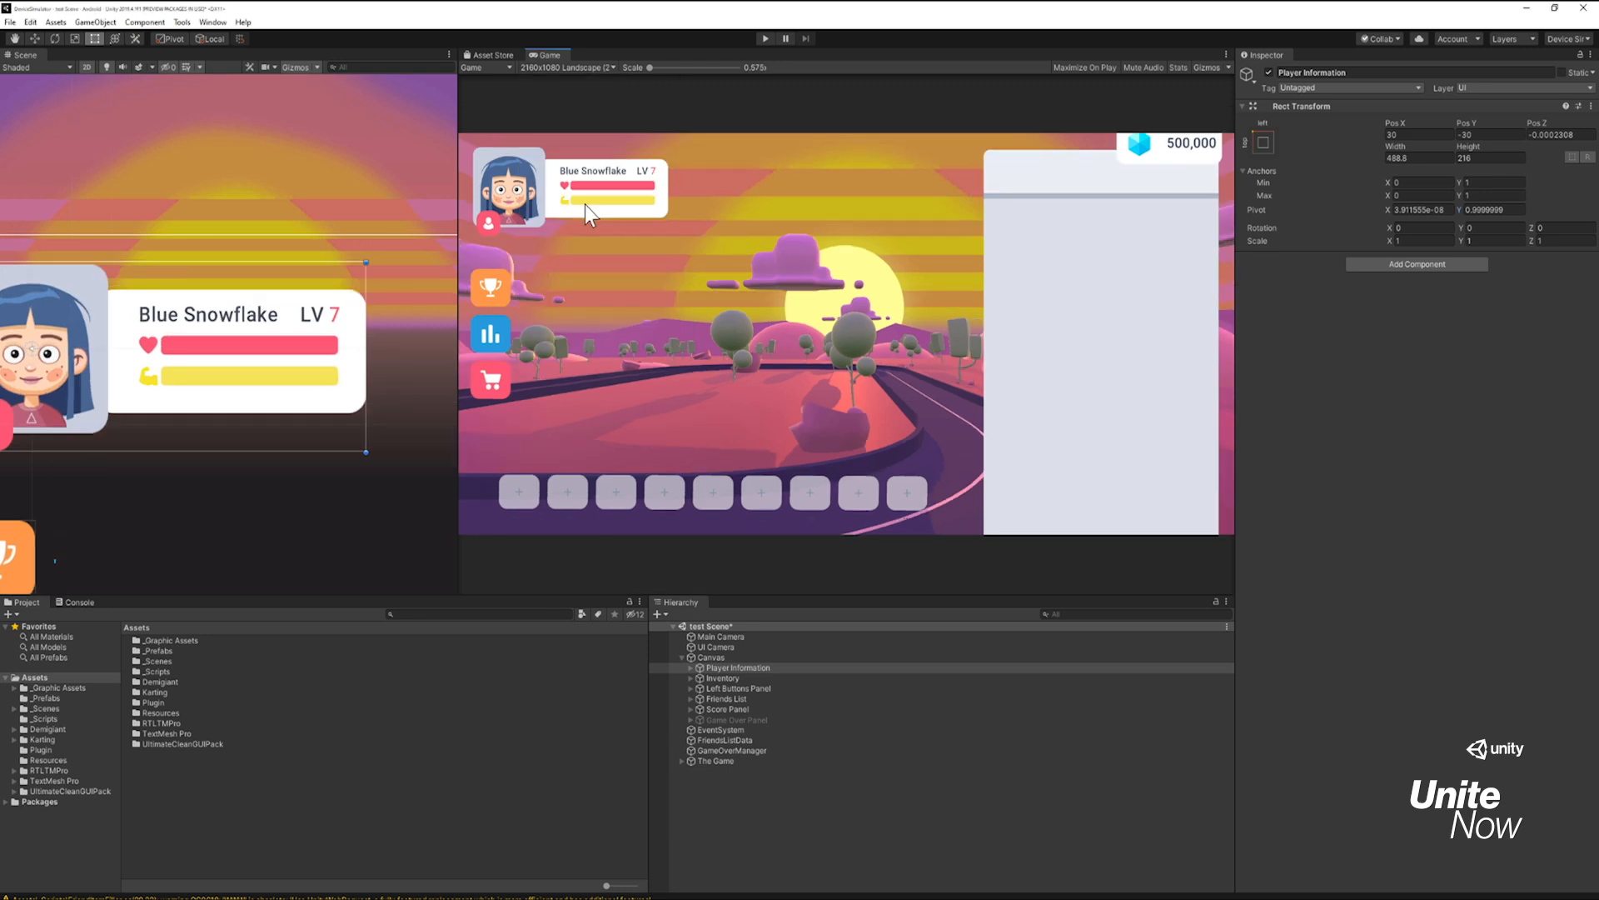
click(572, 67)
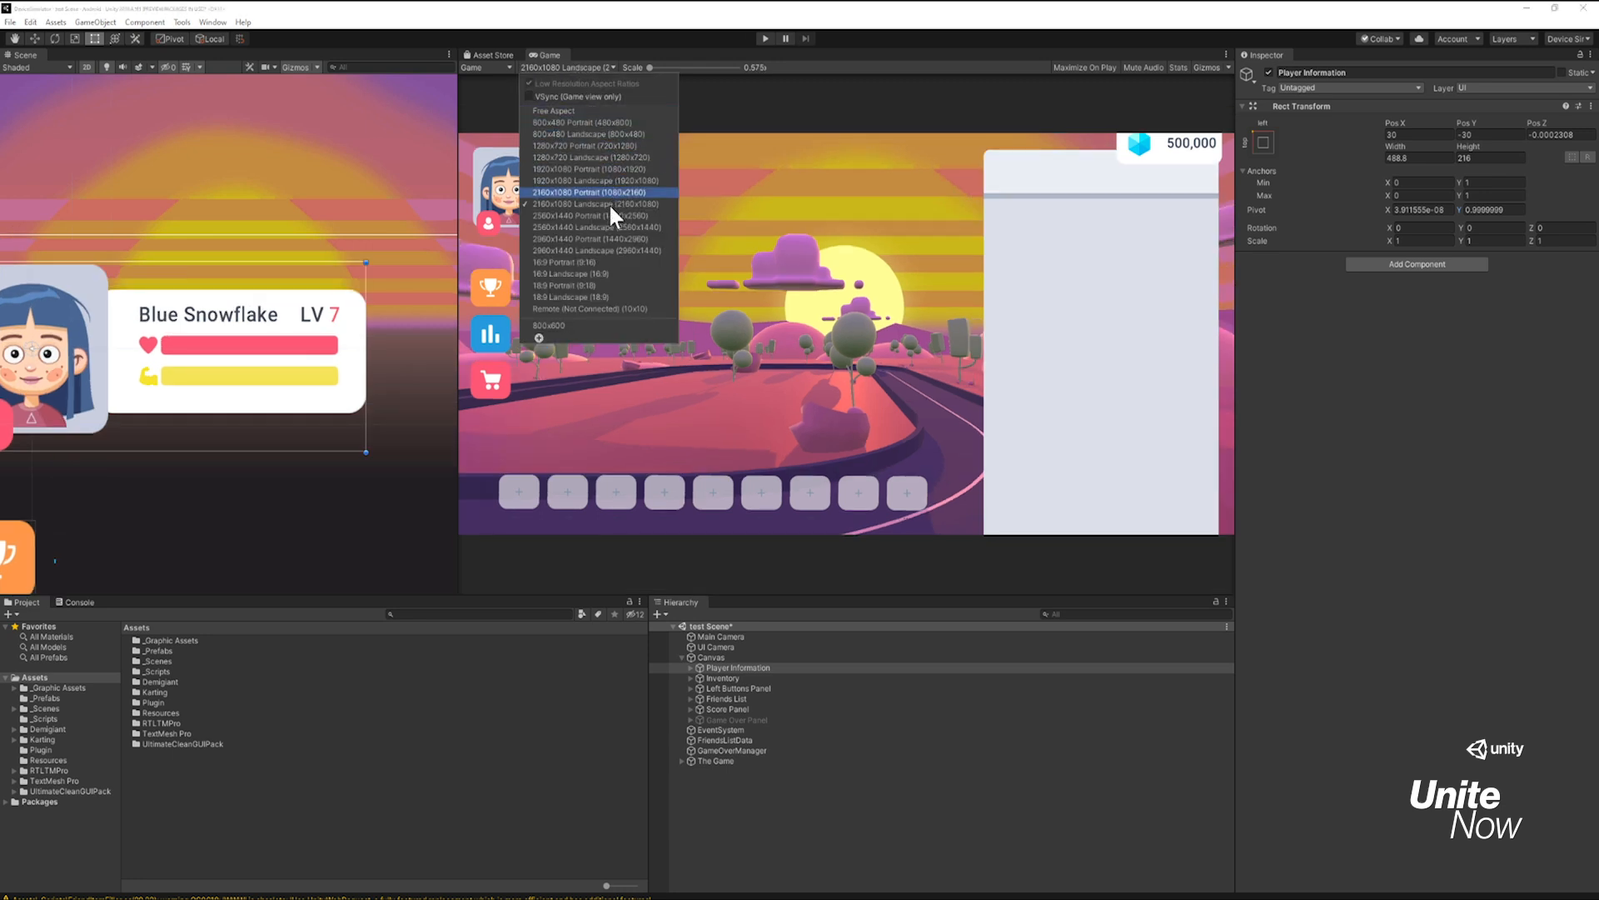
click(609, 227)
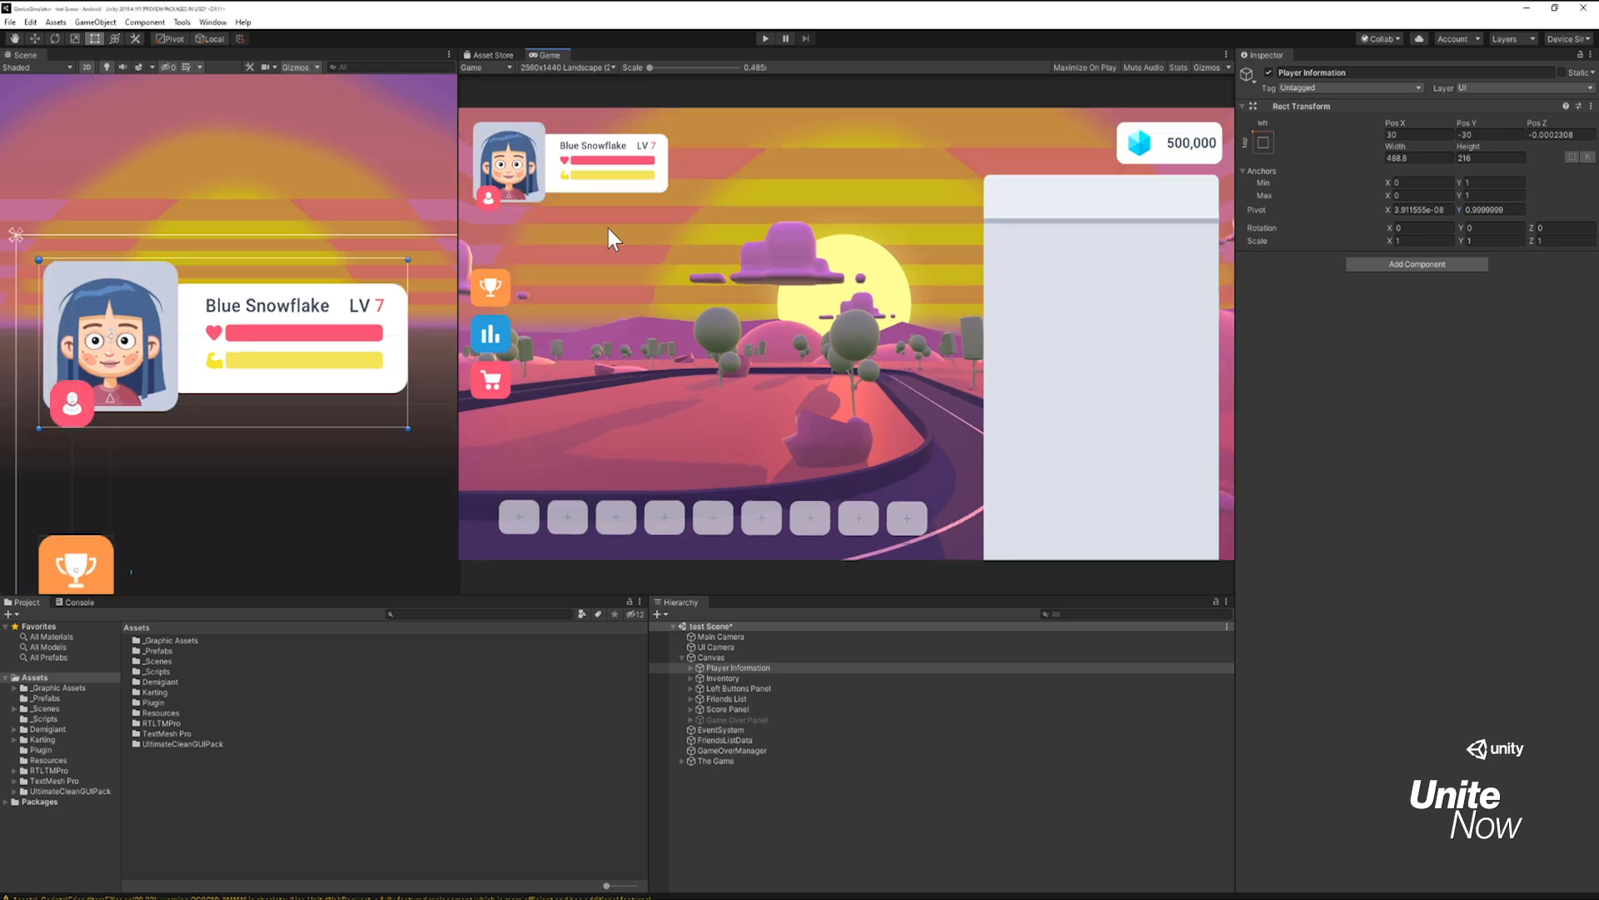
click(595, 64)
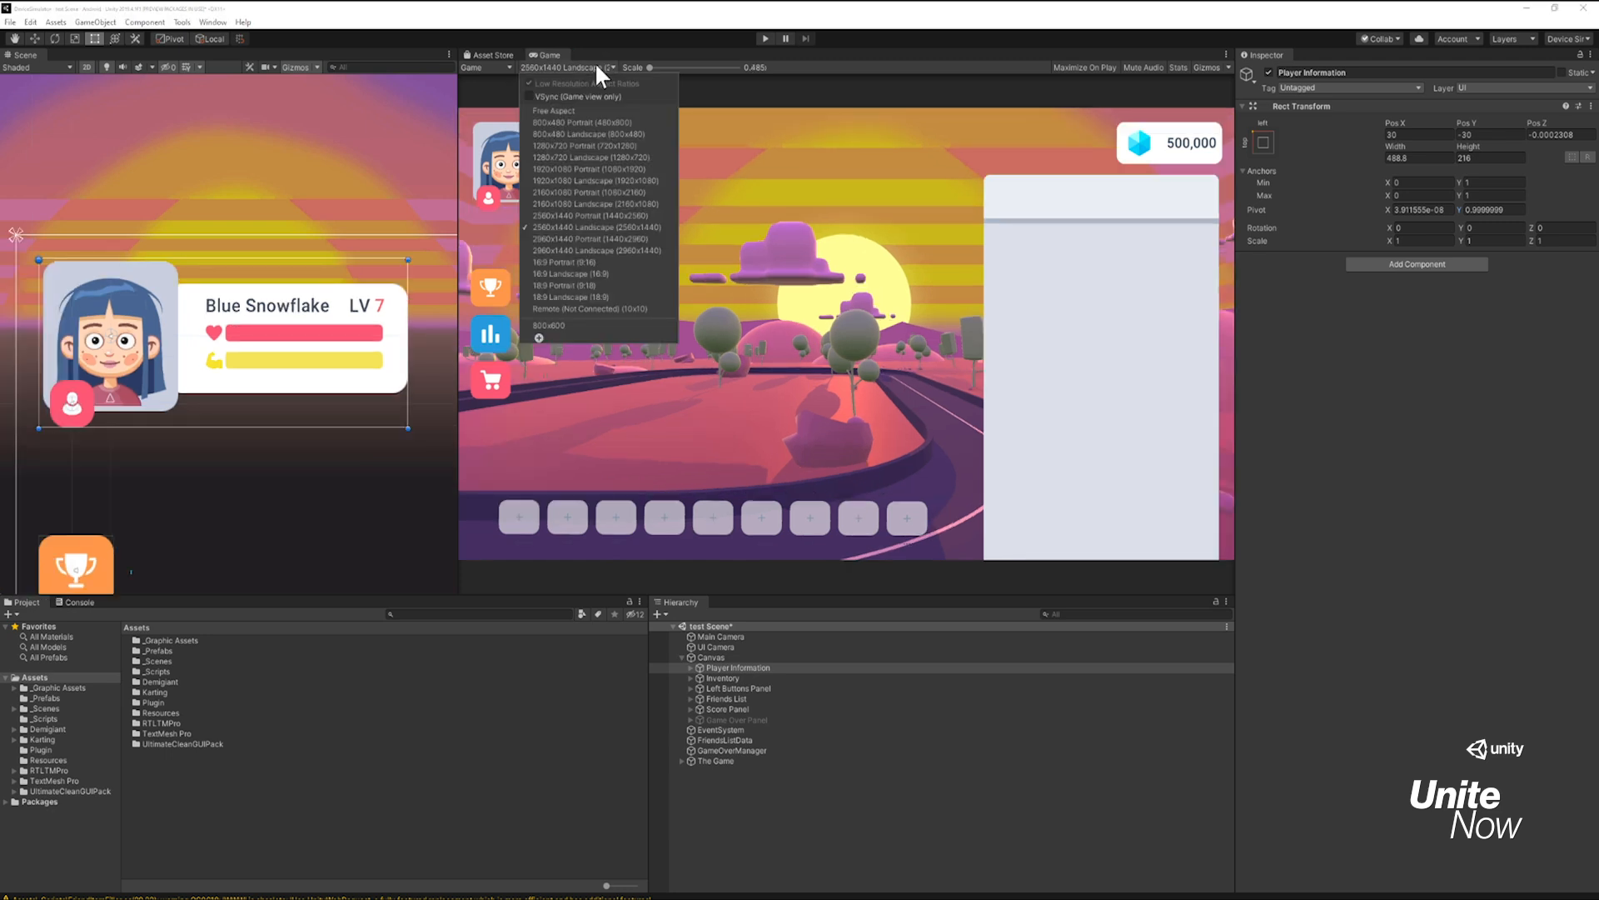
click(583, 181)
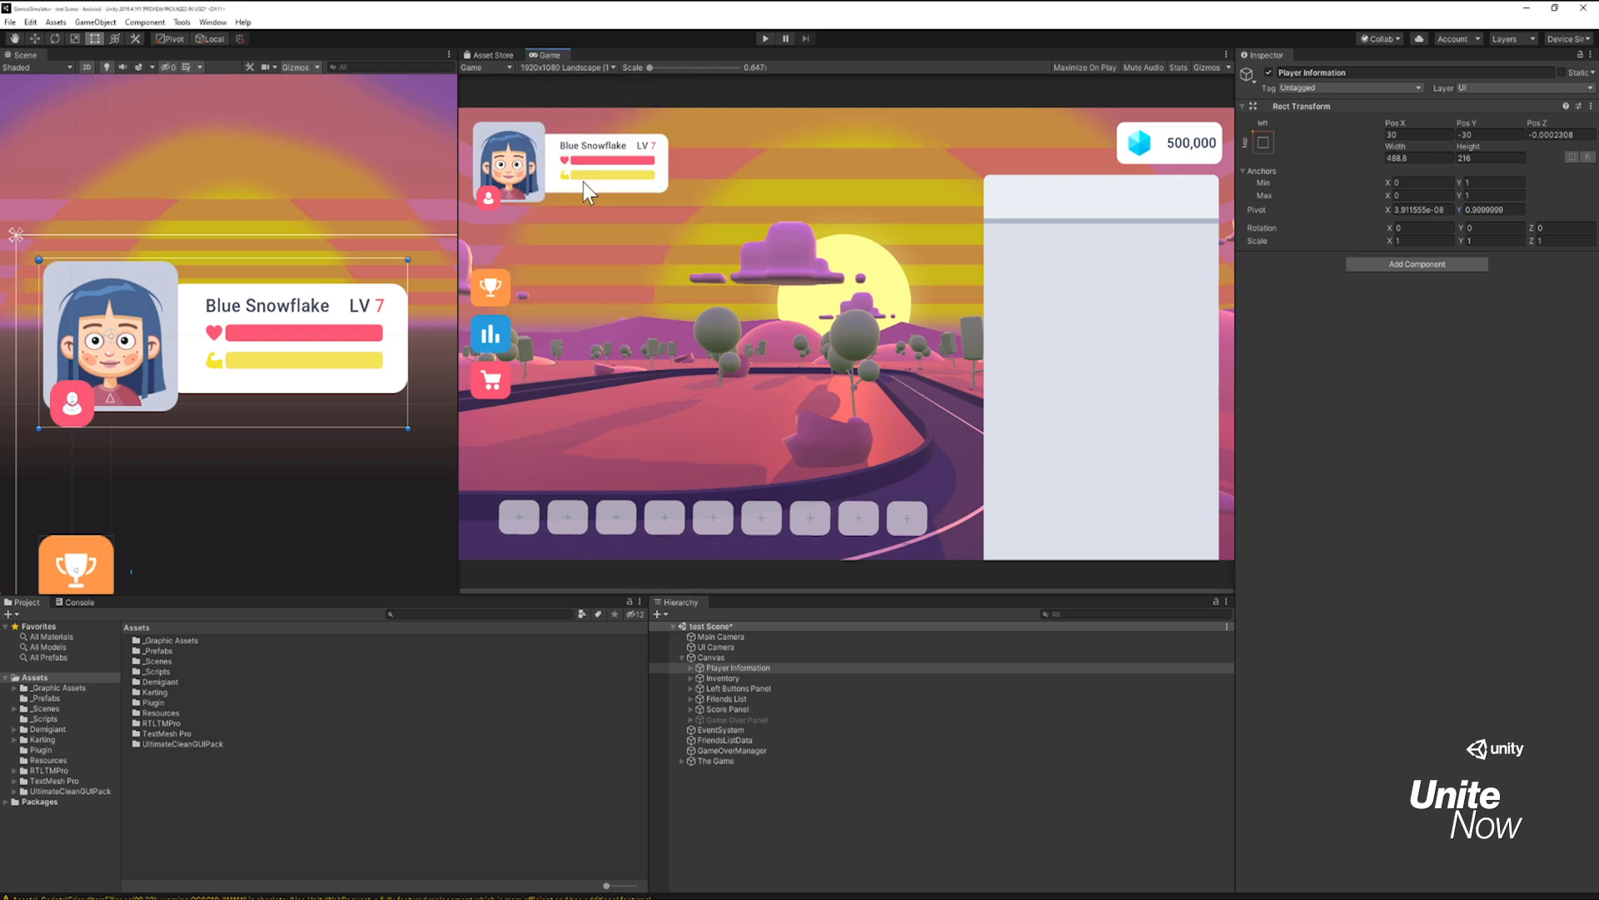
Step: Move the pivot of the Left Buttons Panel to the middle of its left edge
click(93, 564)
click(93, 564)
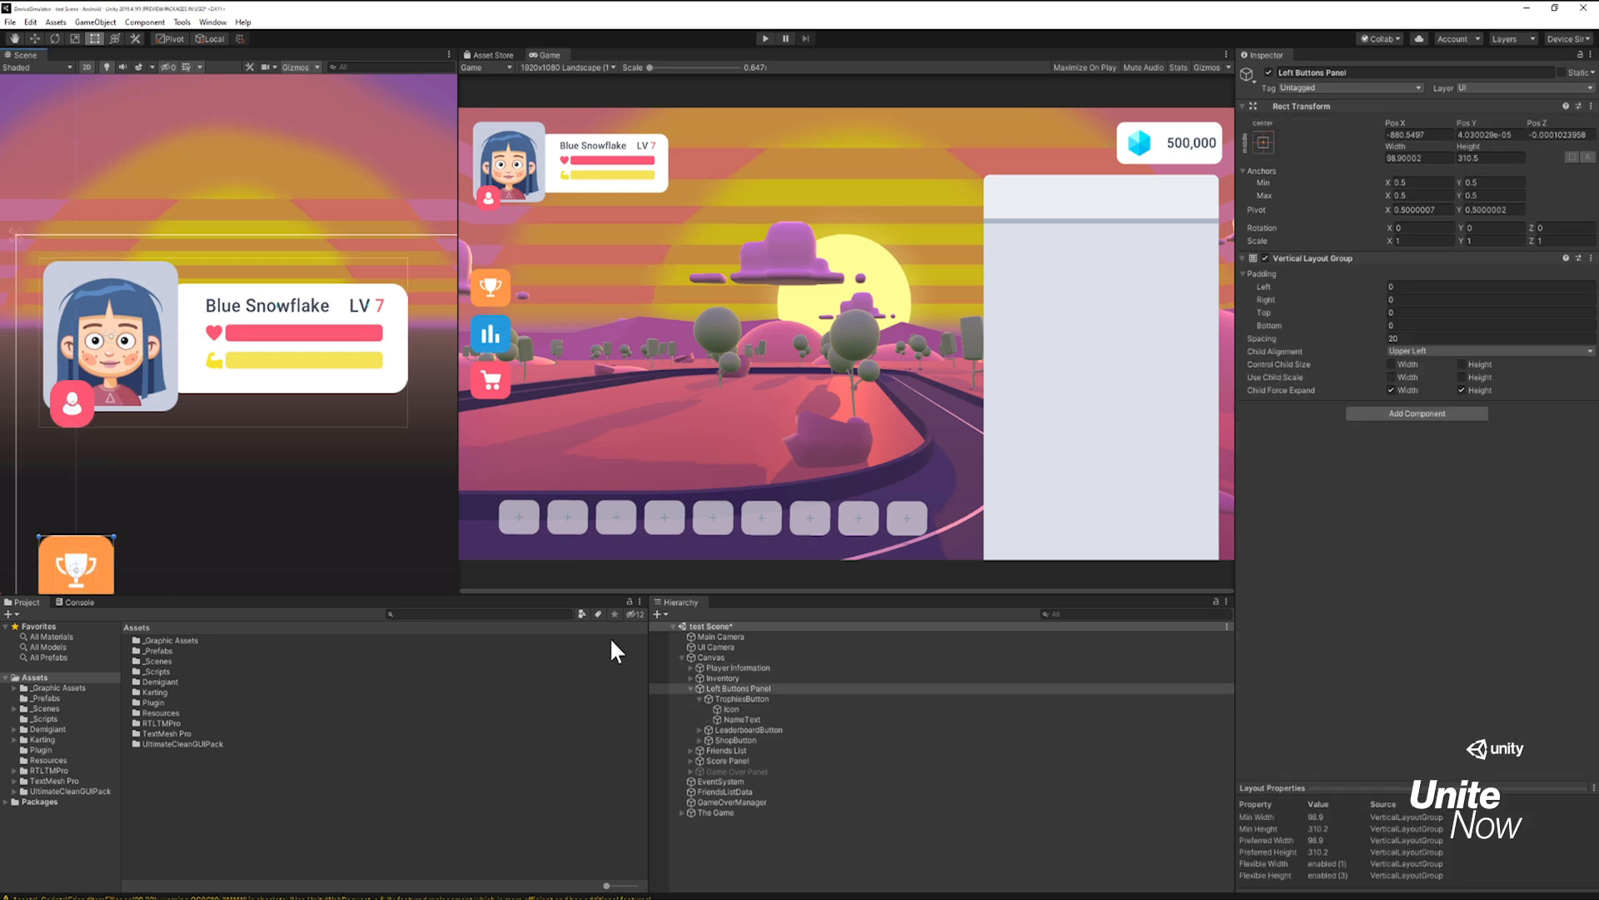
double_click(748, 687)
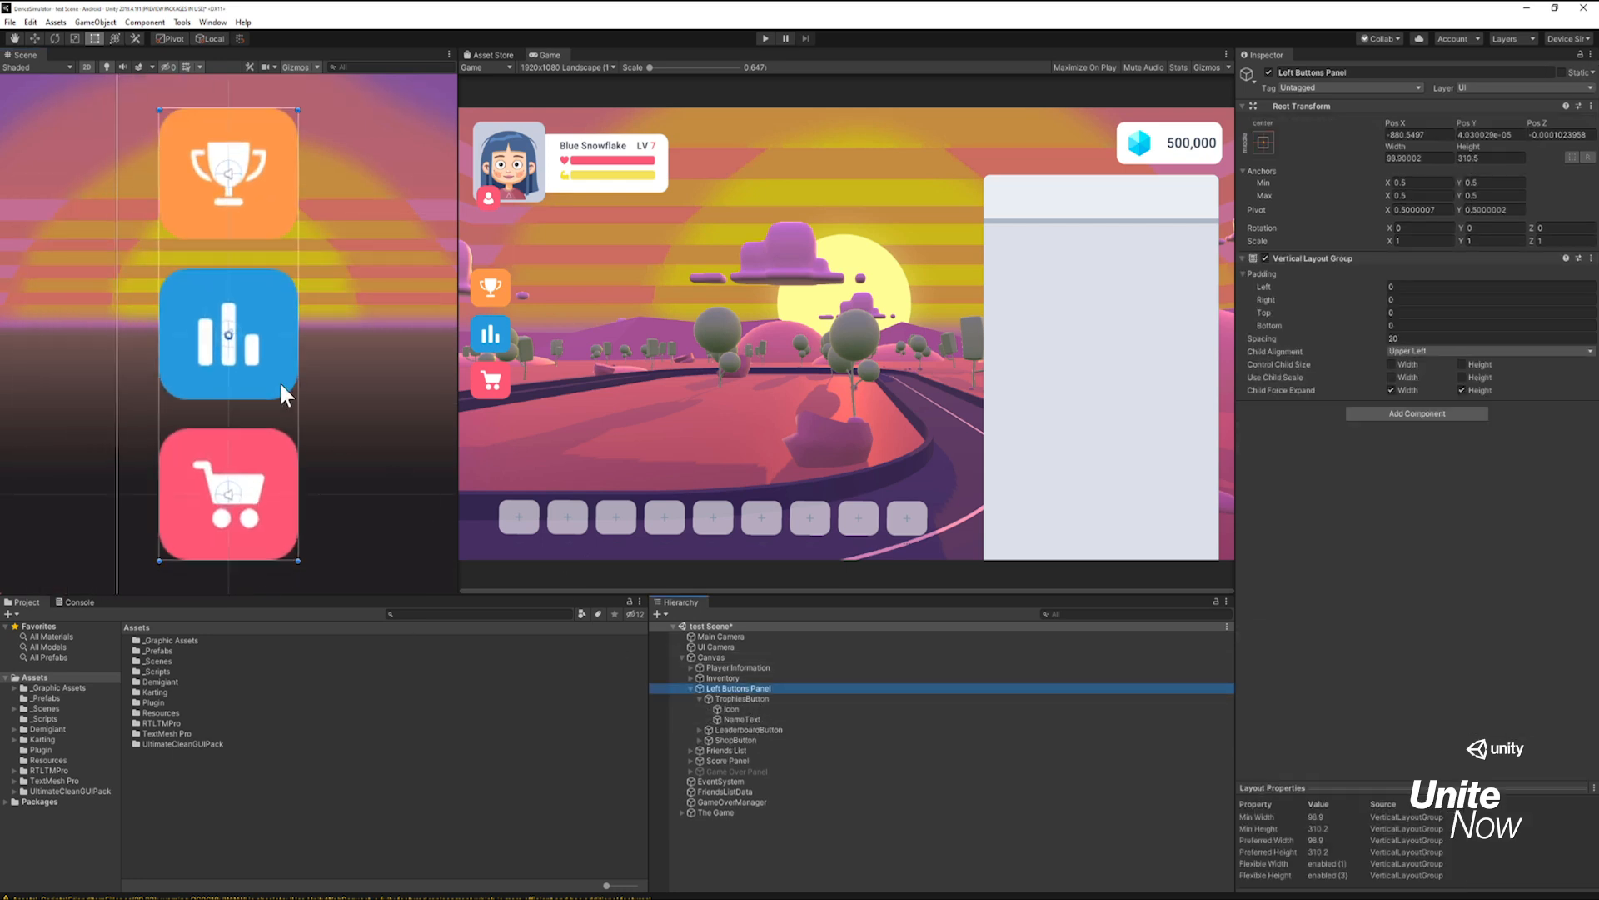
drag(226, 333, 160, 335)
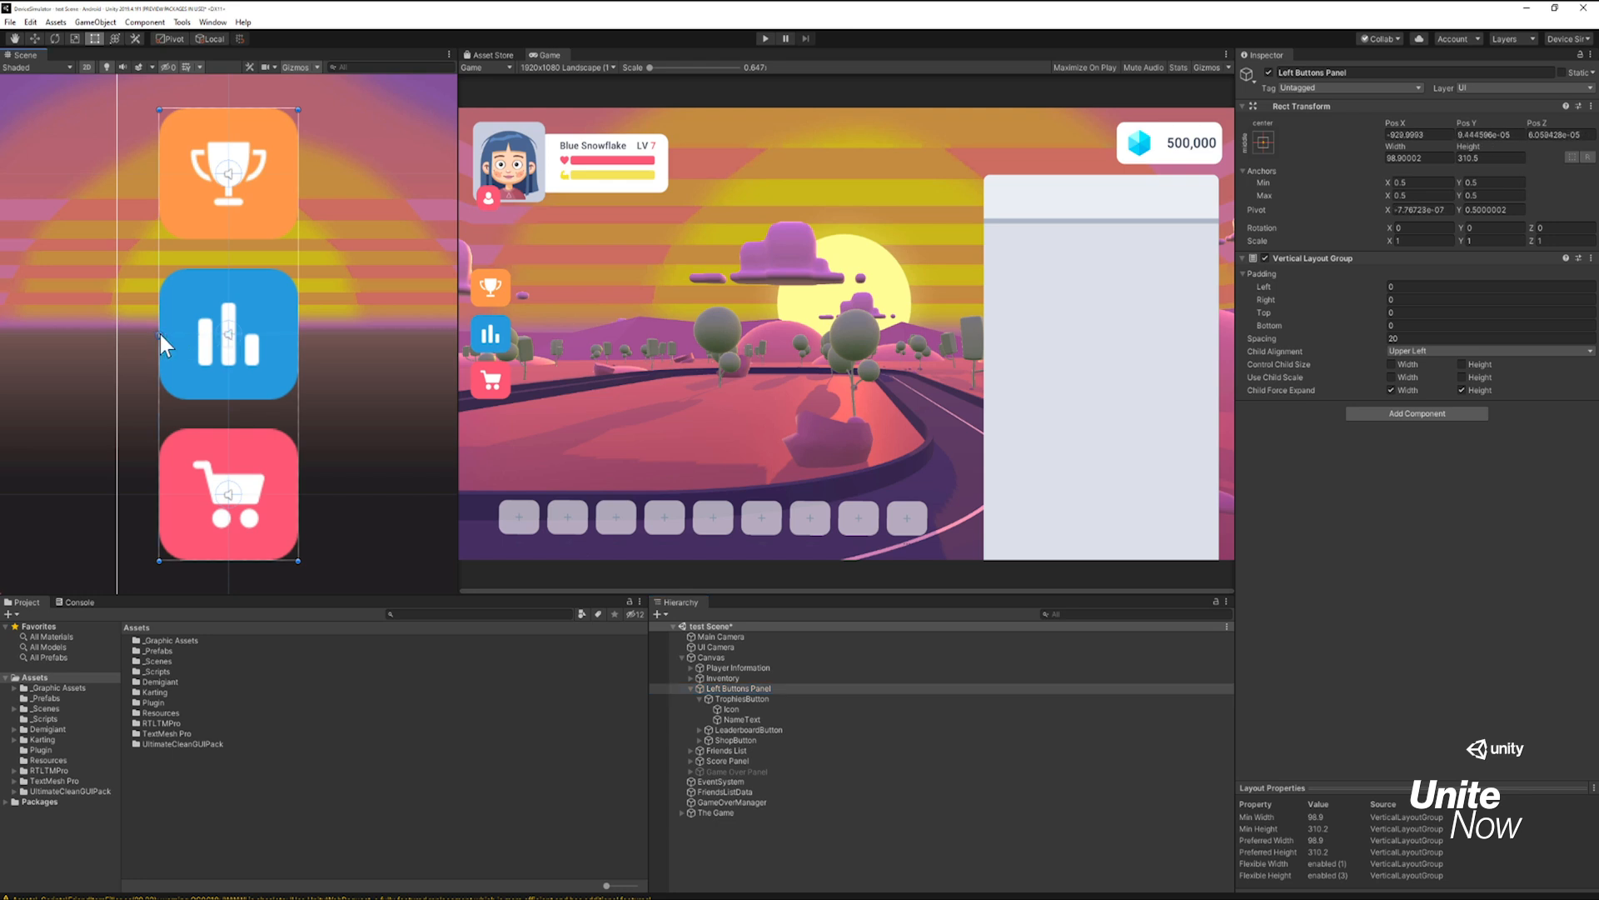
Step: Anchor the Left Buttons Panel to the middle left of the Canvas and place it at X position 30
click(1259, 141)
click(1306, 272)
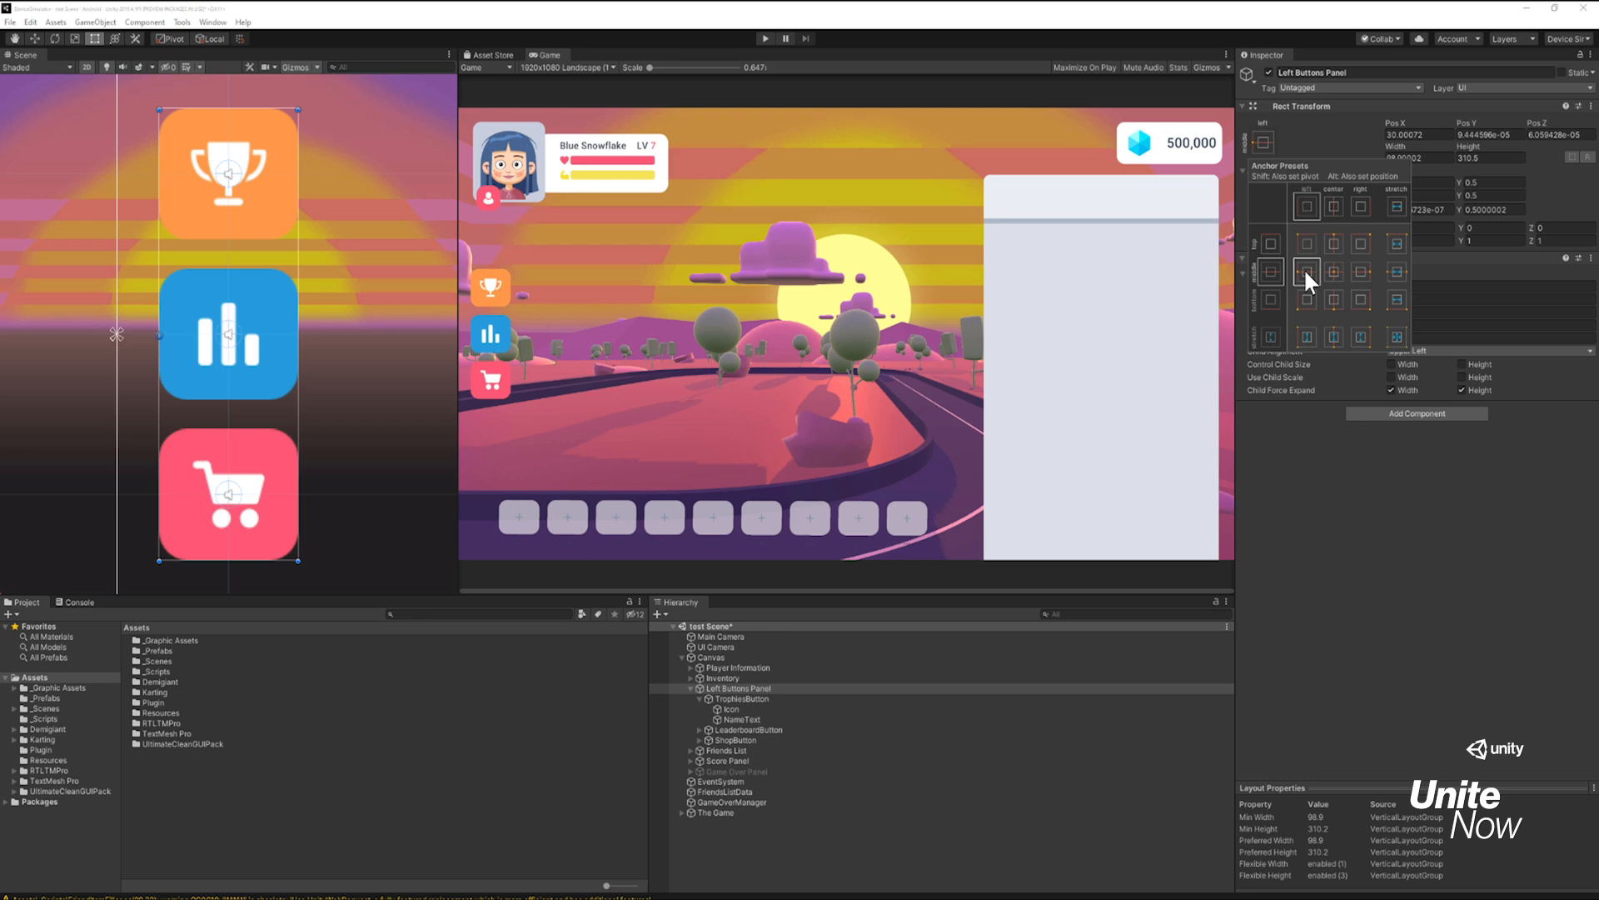
click(228, 358)
drag(247, 355, 213, 351)
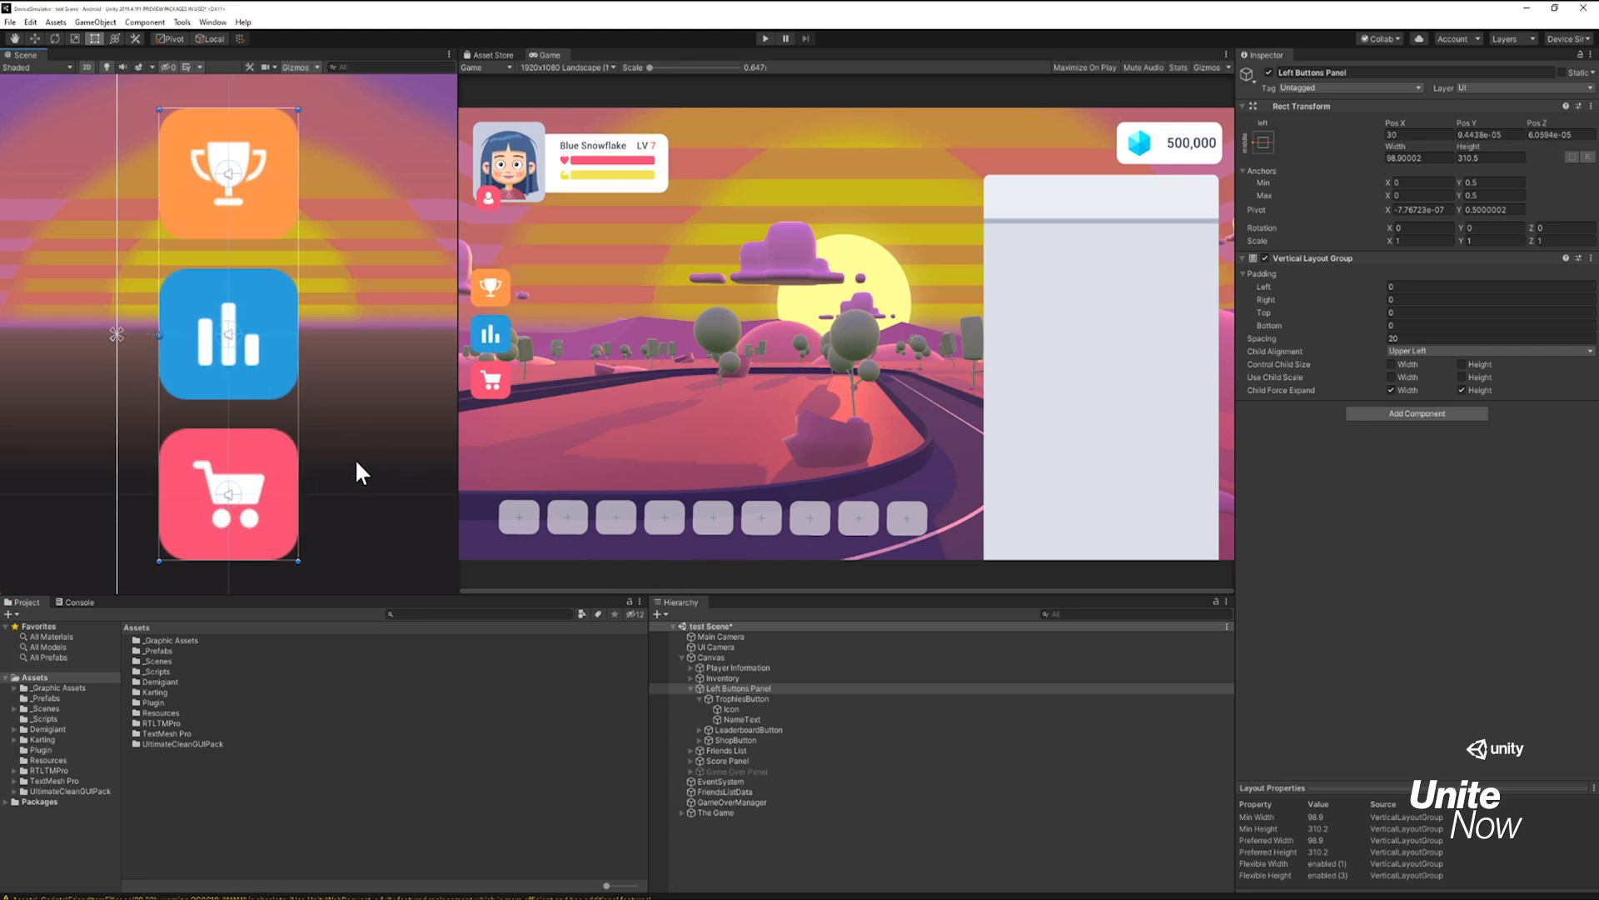
Step: Set the Friends List anchors to Min X 0.68, Max X 0.98 and Max Y 0.85
double_click(731, 748)
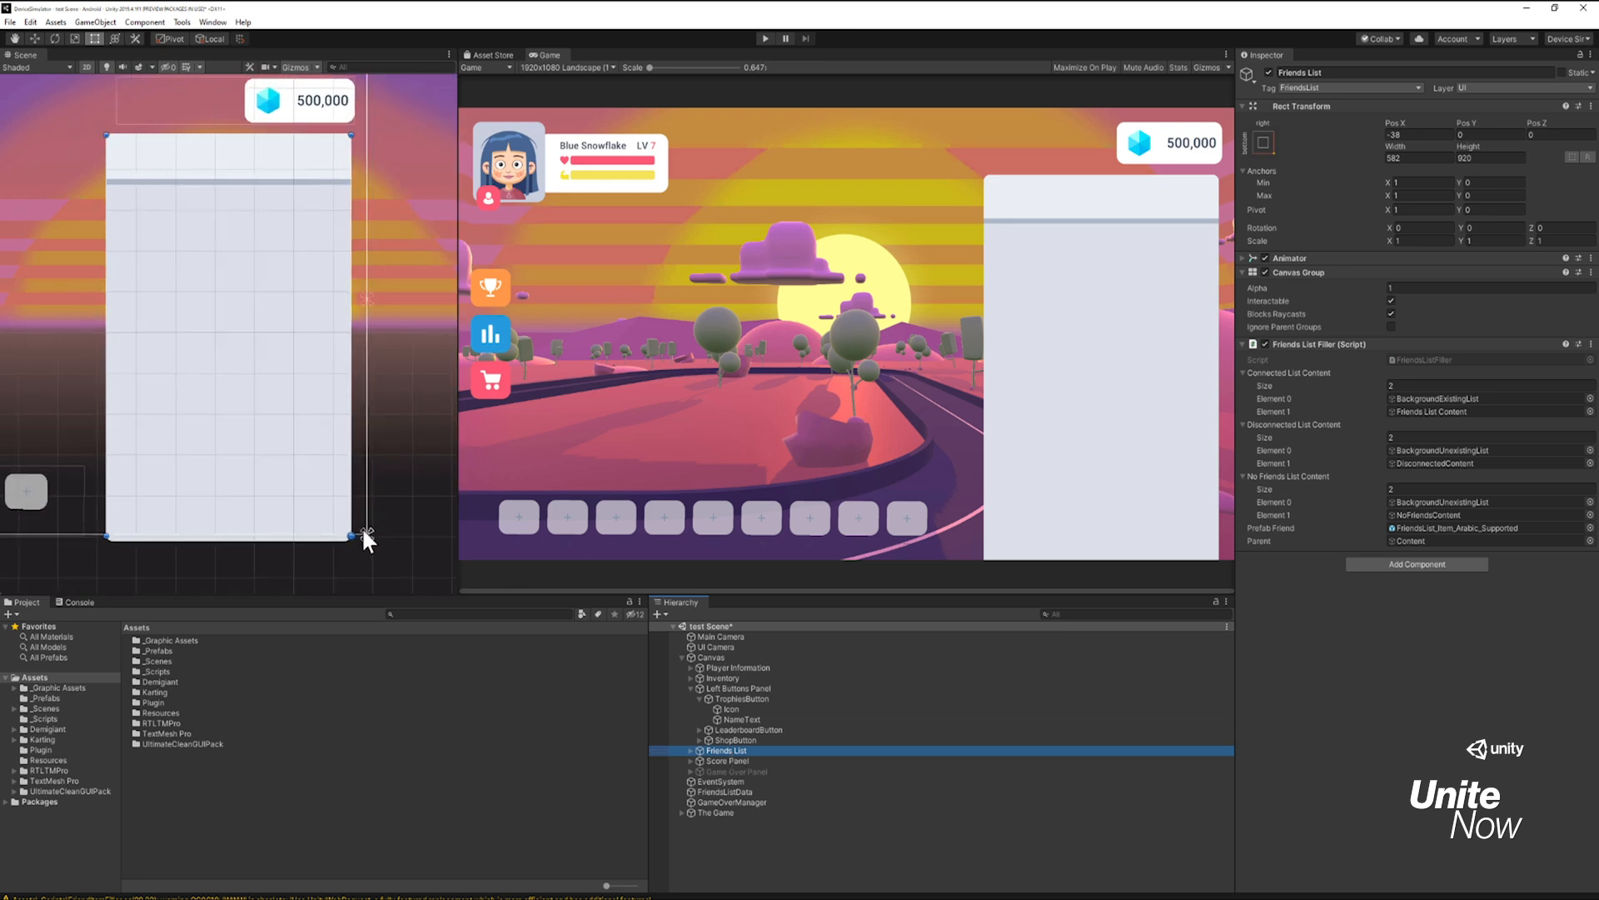
drag(362, 527, 173, 298)
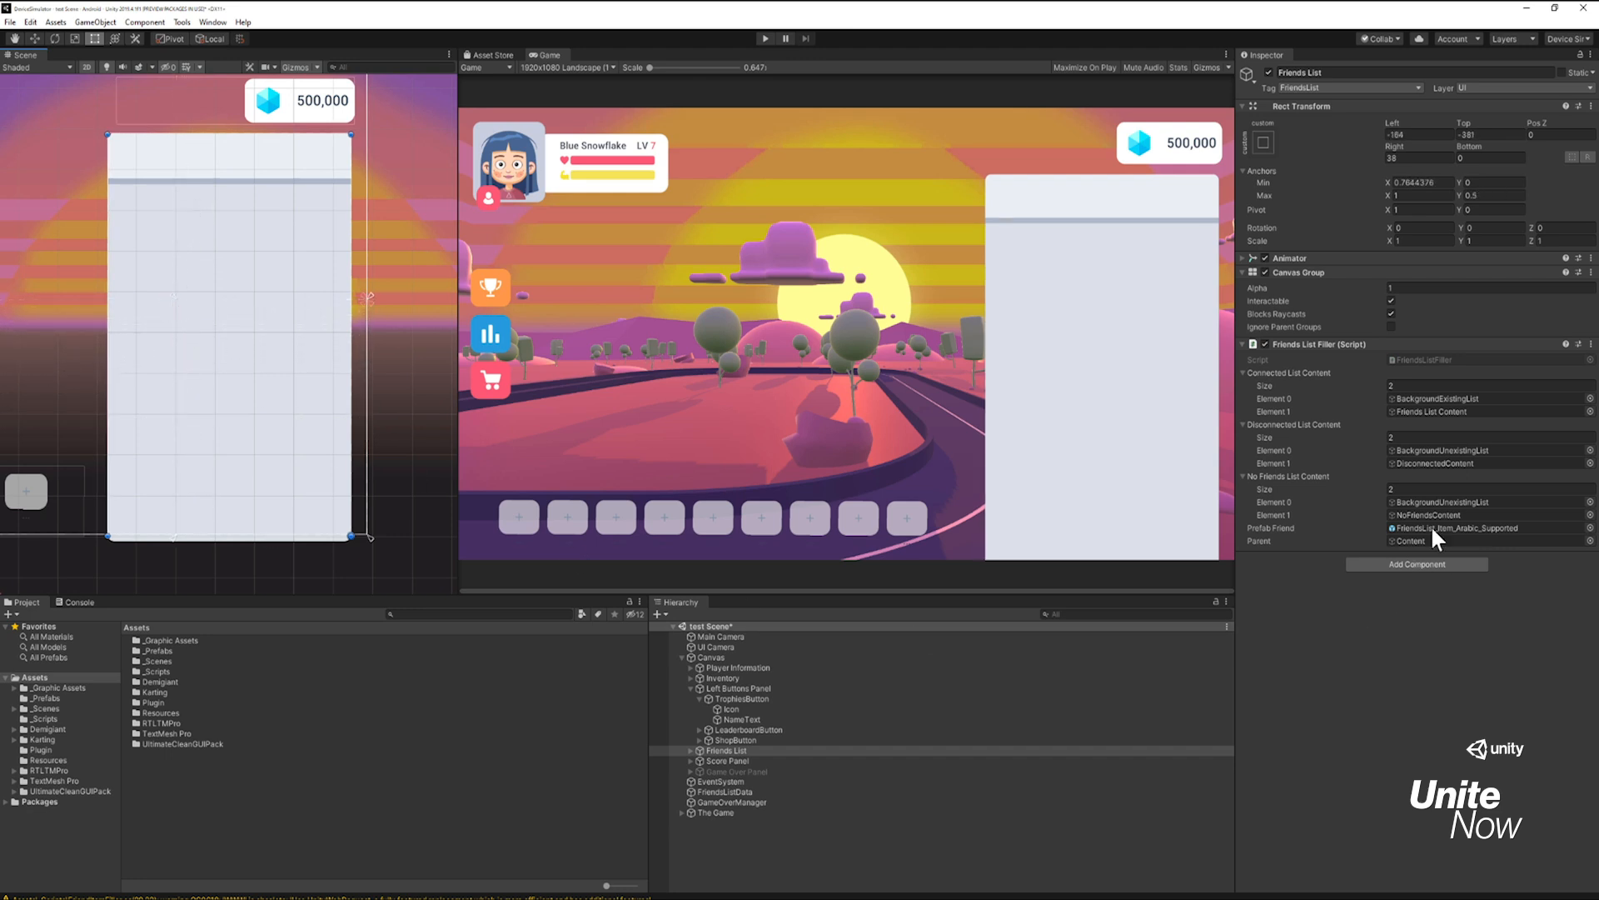
click(1447, 182)
text(0)
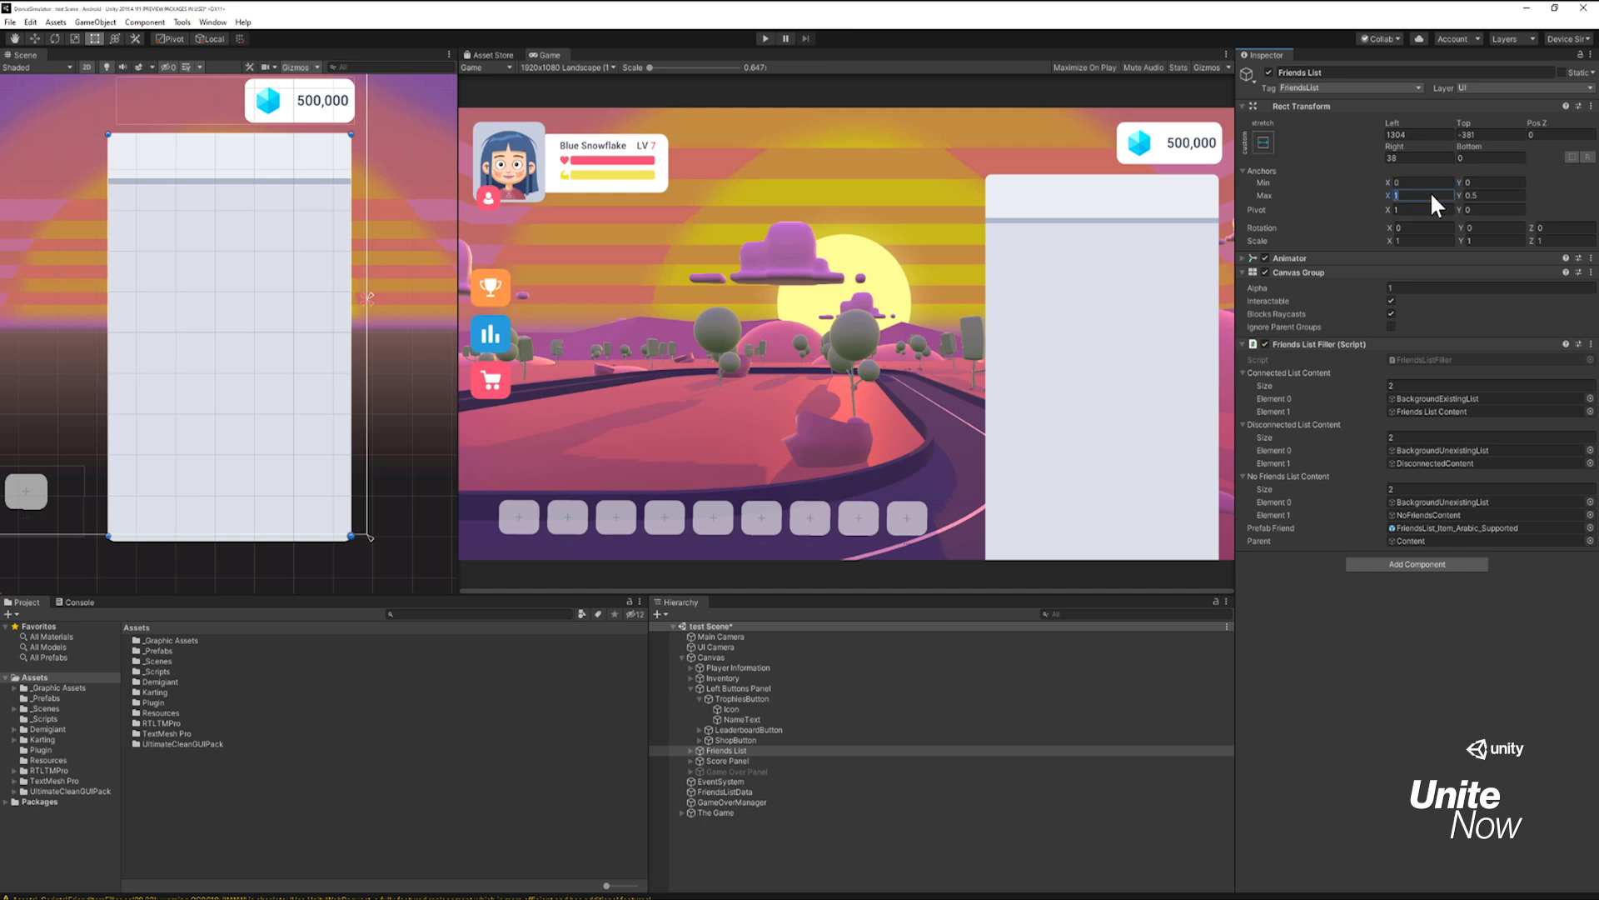
text(0.98)
click(1433, 181)
text(0.68)
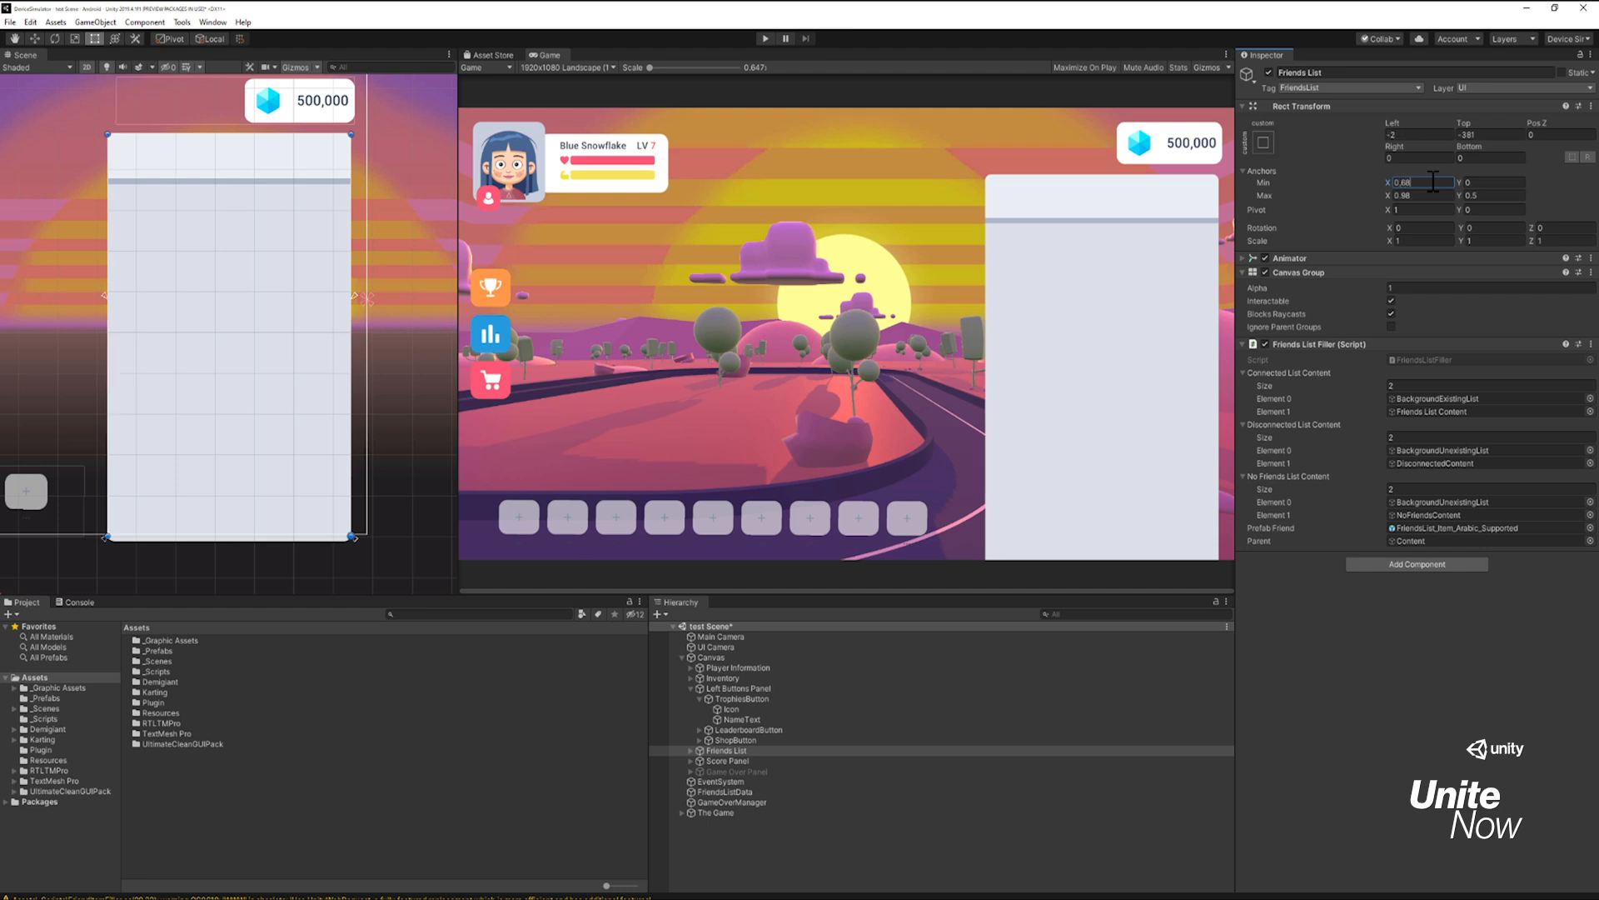
click(1499, 196)
text(0.8)
Step: Preview the UI in the Game view at 2160x1080 and 2960x1440 Landscape, and return to 1920x1080 Landscape
click(558, 67)
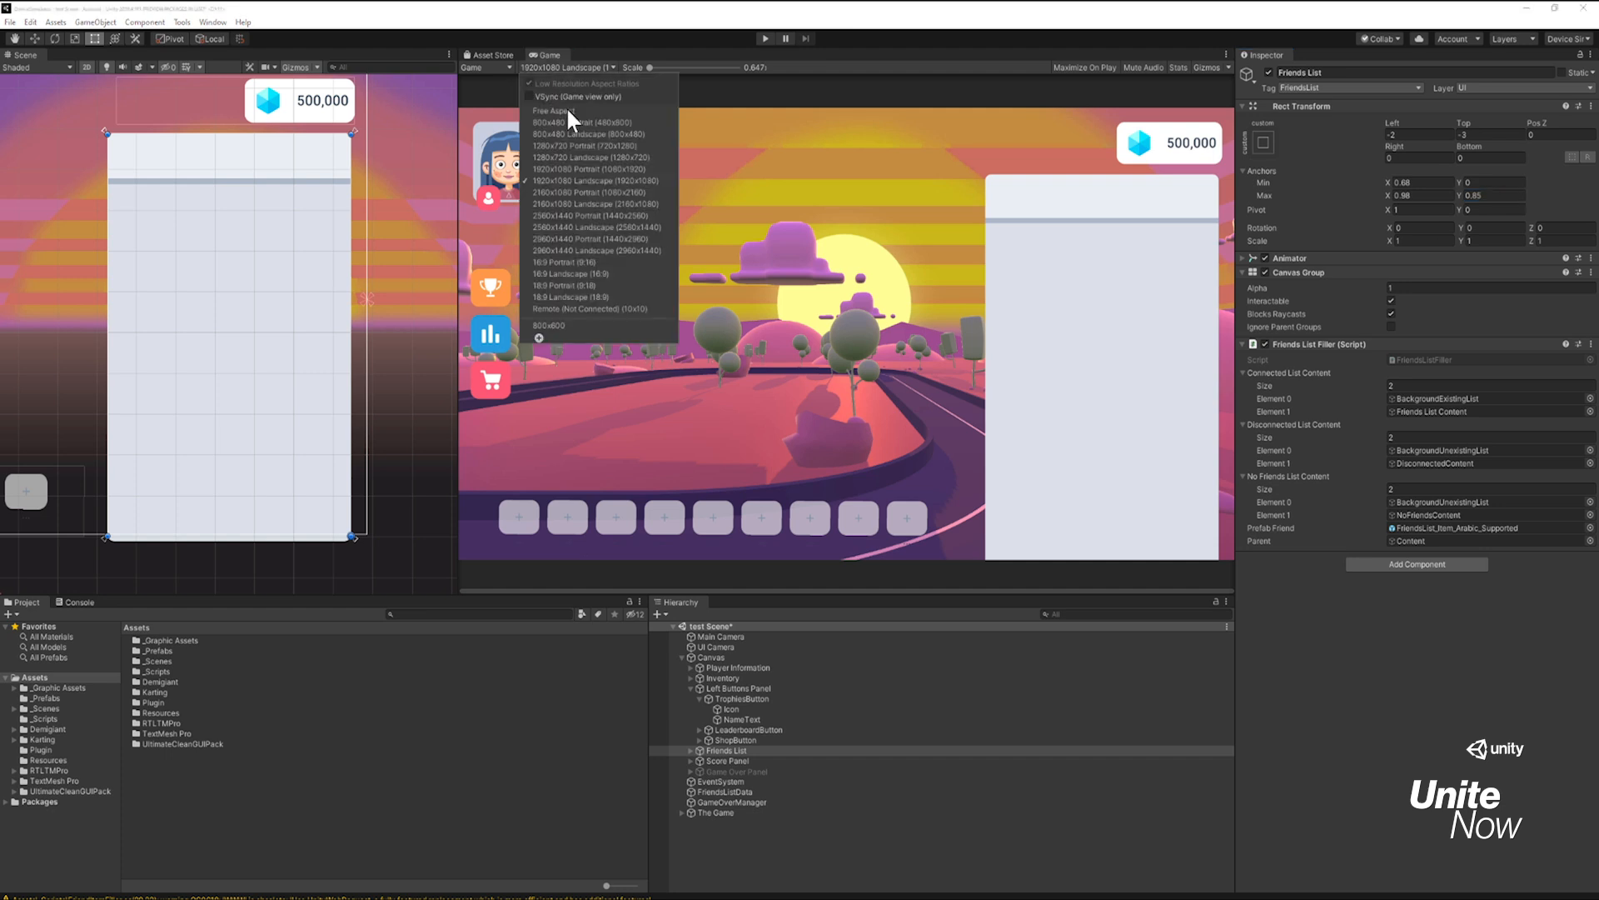
click(582, 205)
click(557, 66)
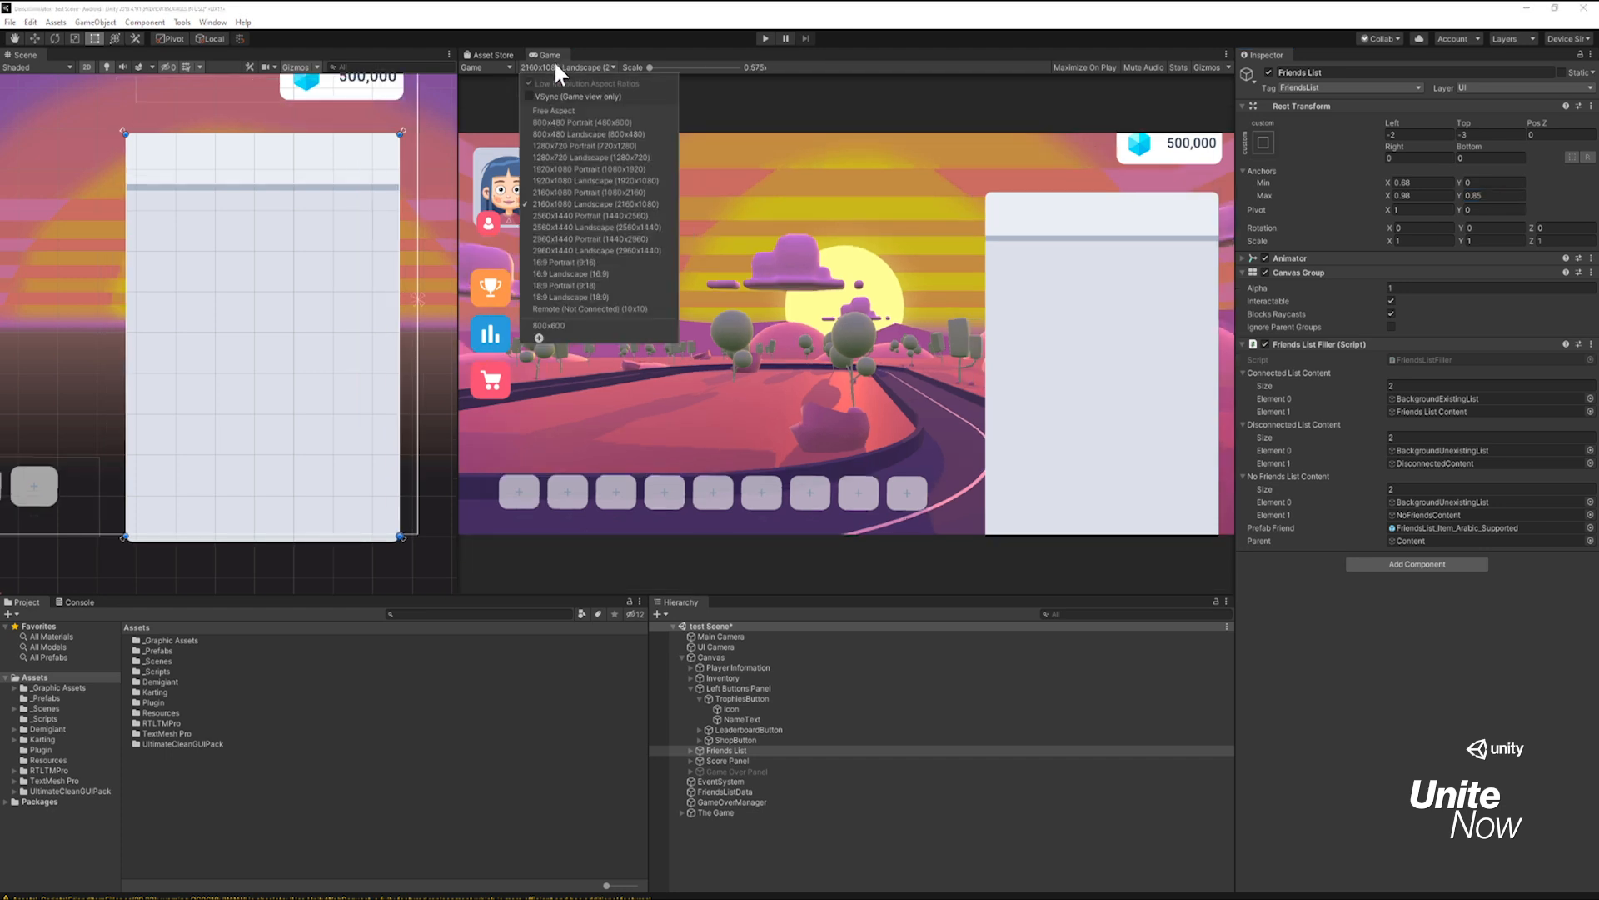
click(571, 250)
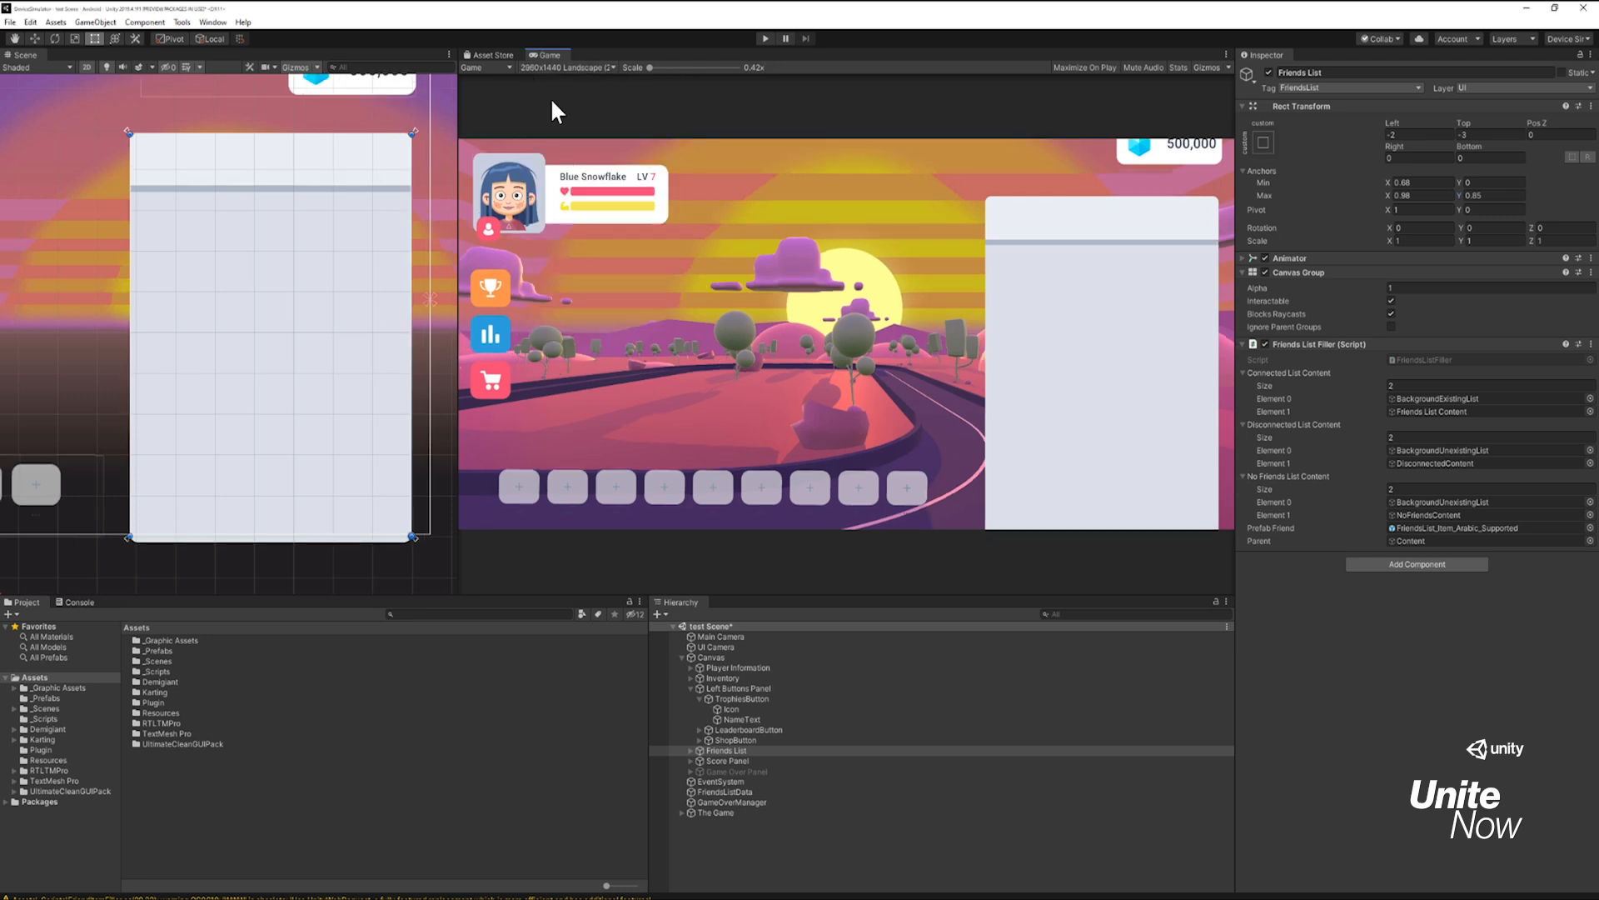
click(555, 66)
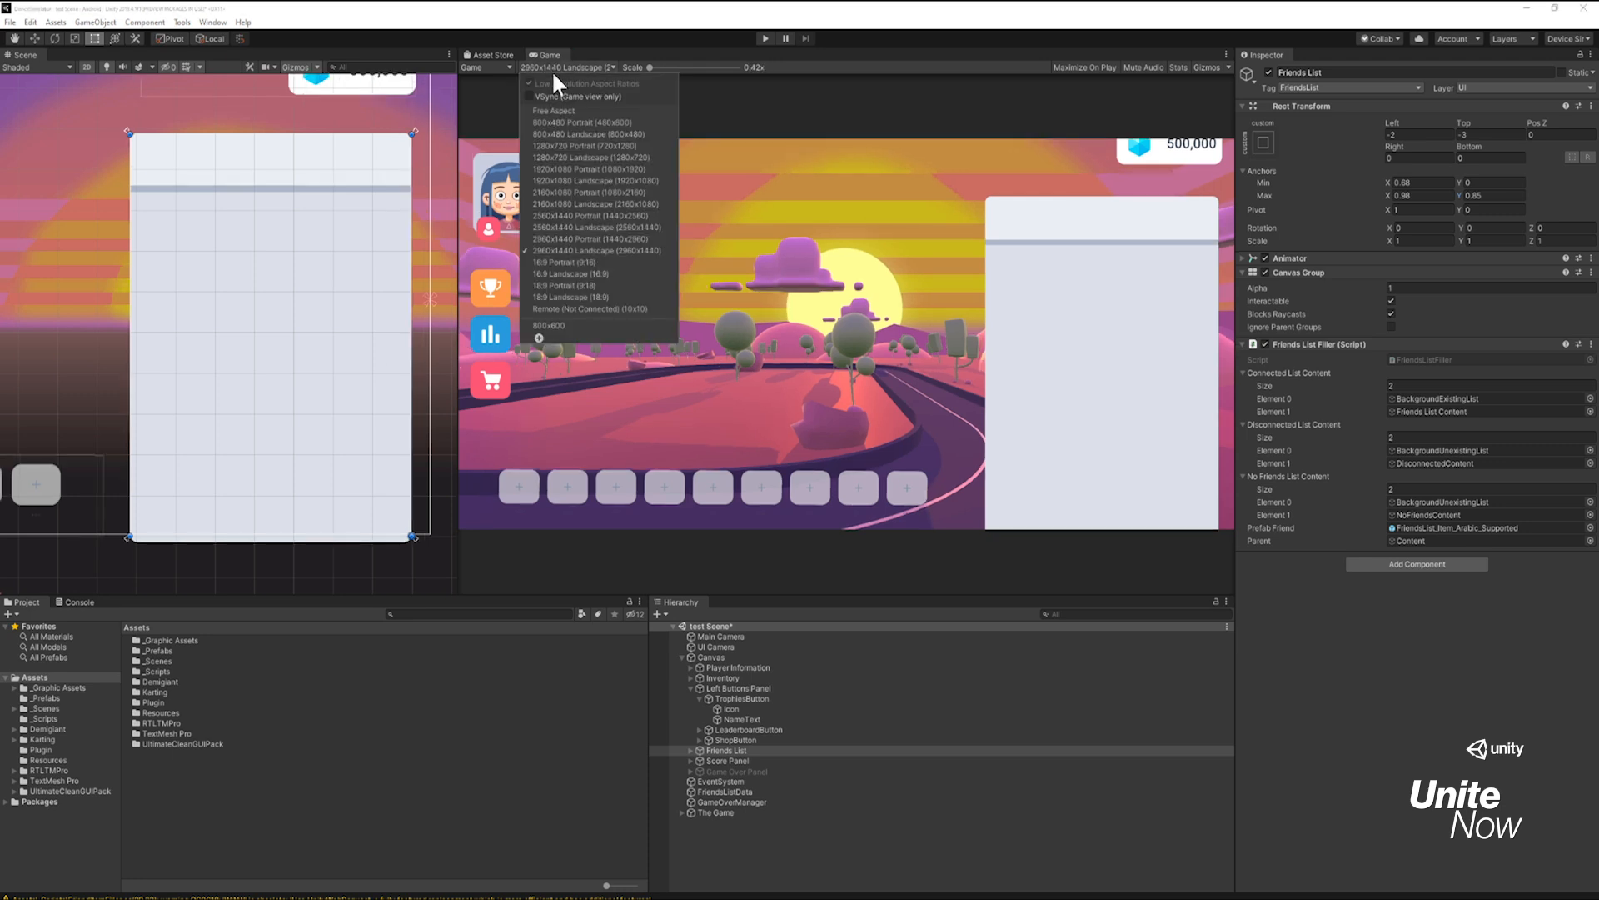
click(566, 180)
Step: Set the Inventory anchors to Max X 0.65 and Max Y 0.15, and its Z position to 0
middle_drag(191, 366, 708, 279)
scroll(729, 300, up, 1)
click(152, 407)
click(724, 688)
click(729, 678)
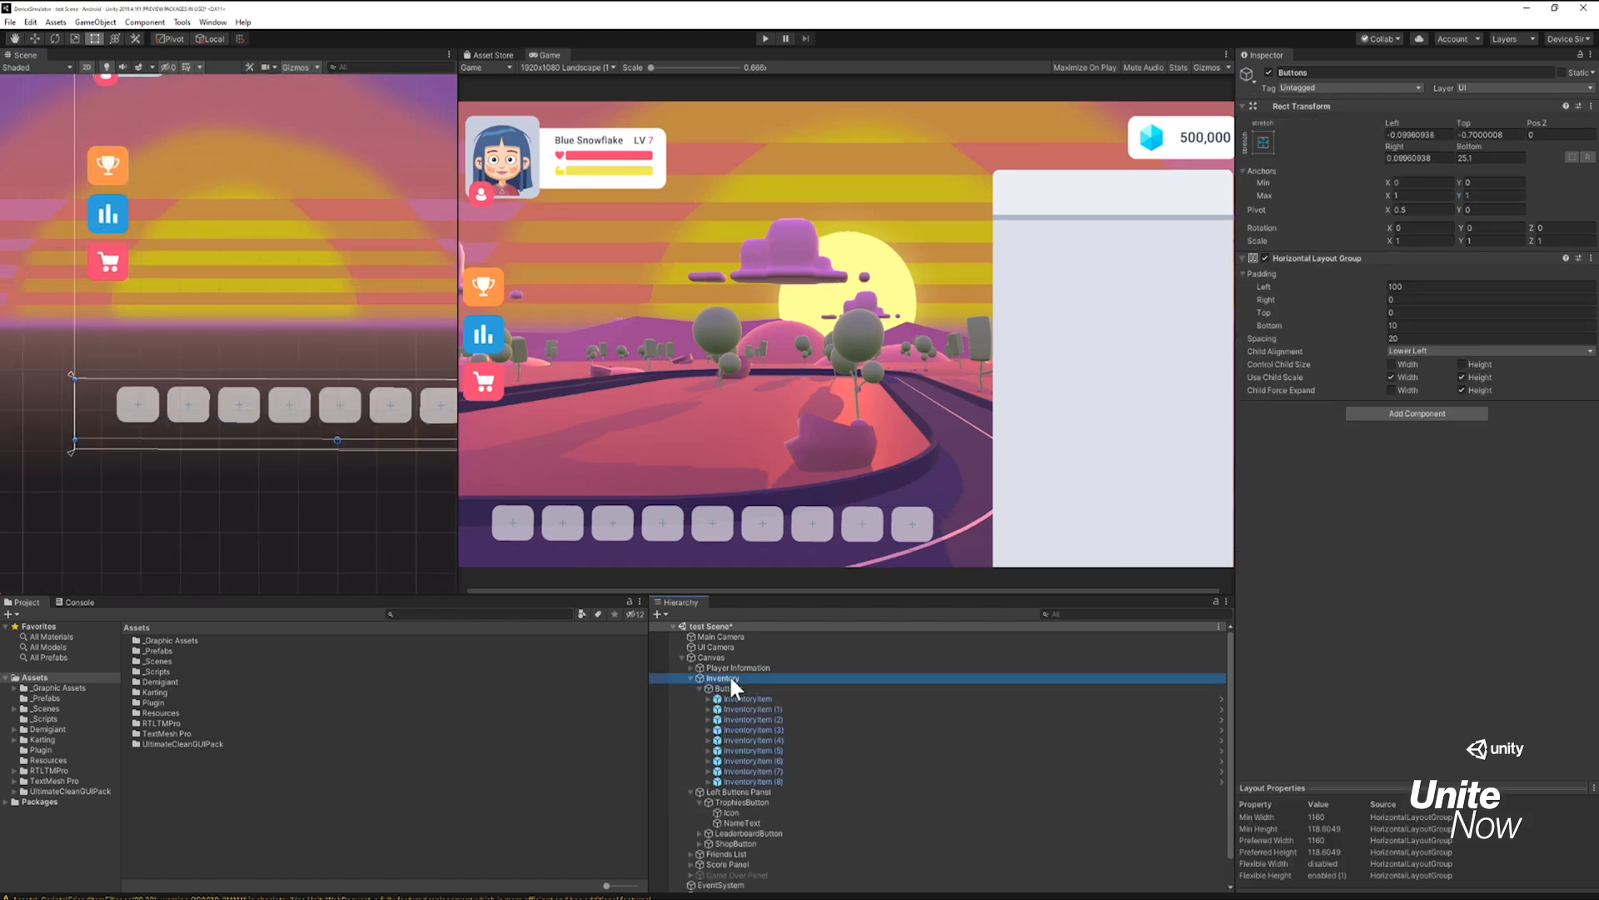
click(1419, 181)
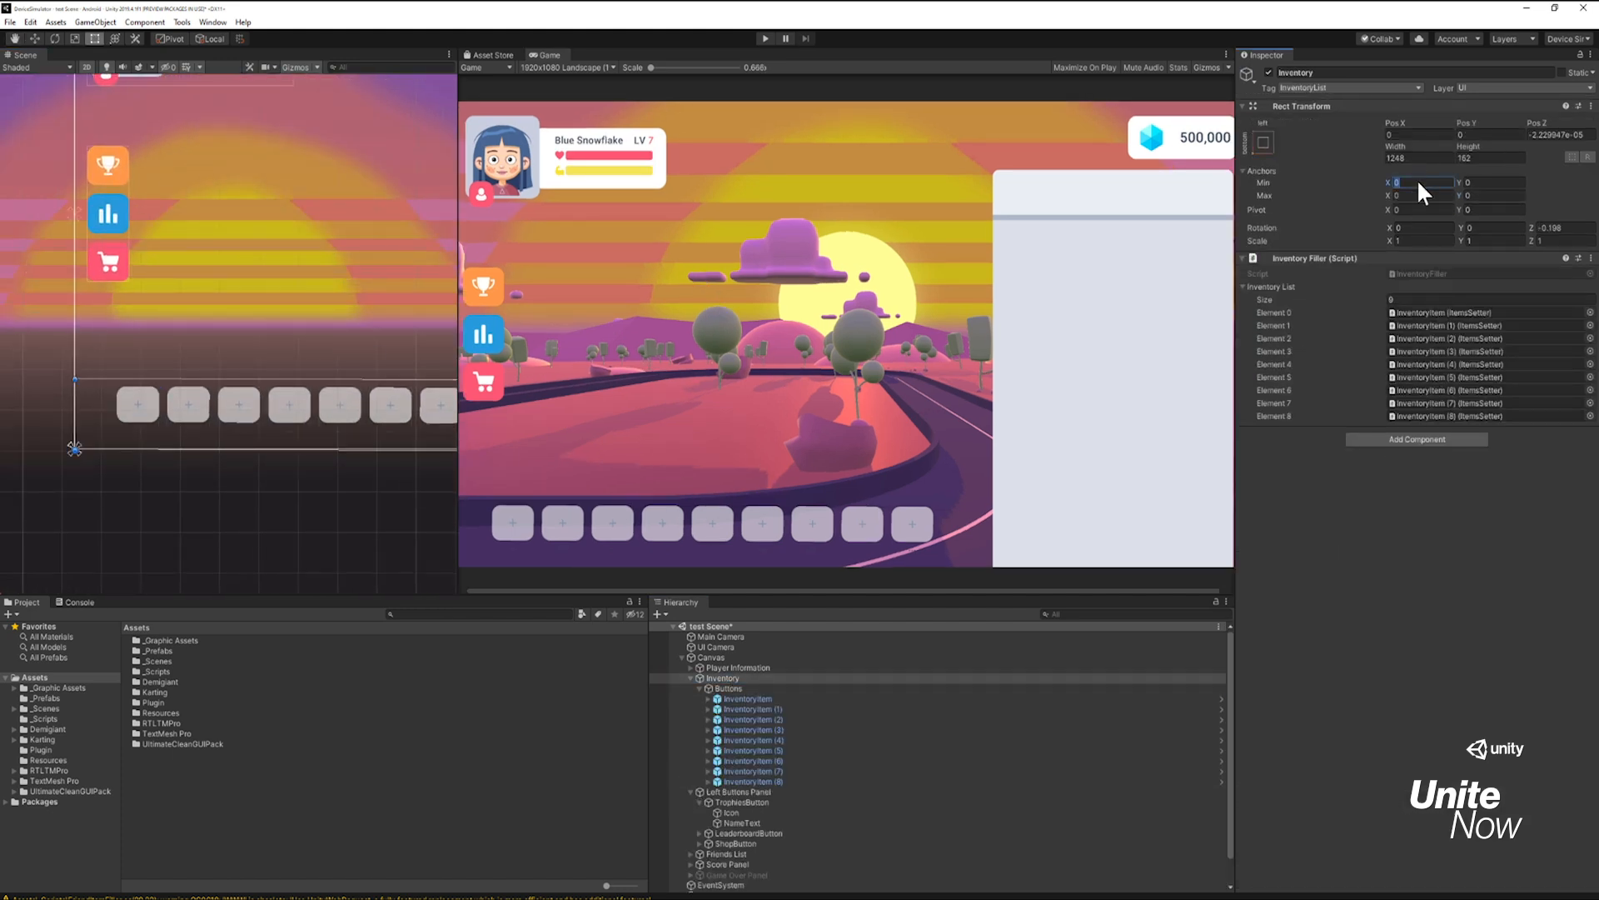
click(1482, 195)
text(0.15)
click(1429, 195)
text(0,65)
key(Return)
click(1570, 135)
text(0)
Step: Anchor the Score Panel to the top right of the Canvas and set its Y position to -30
click(690, 678)
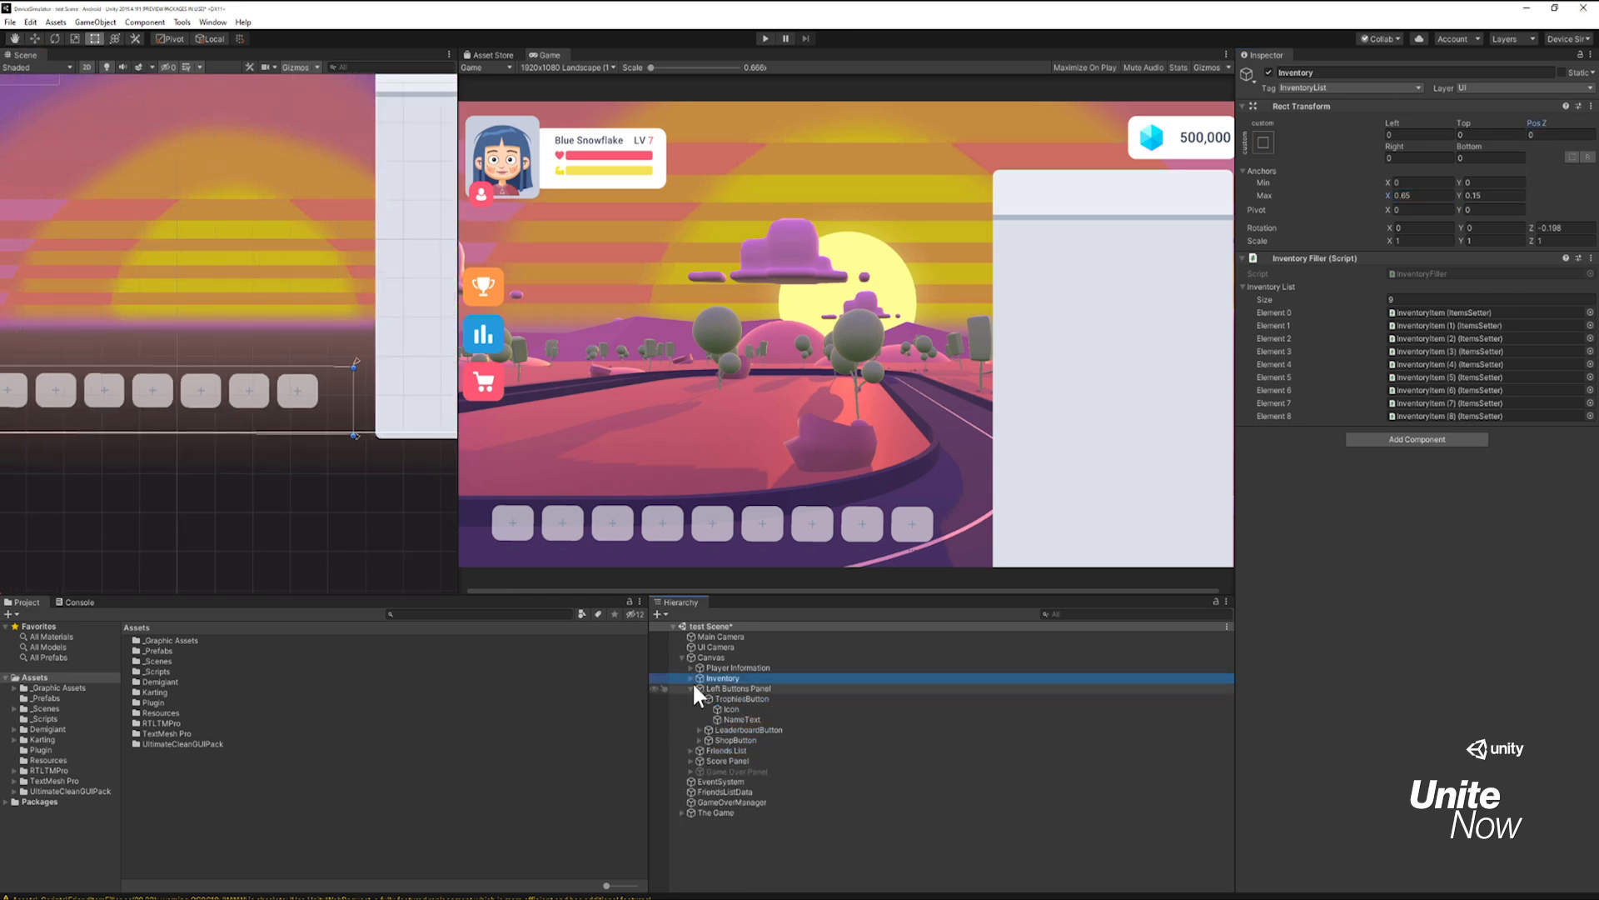
click(692, 688)
click(728, 709)
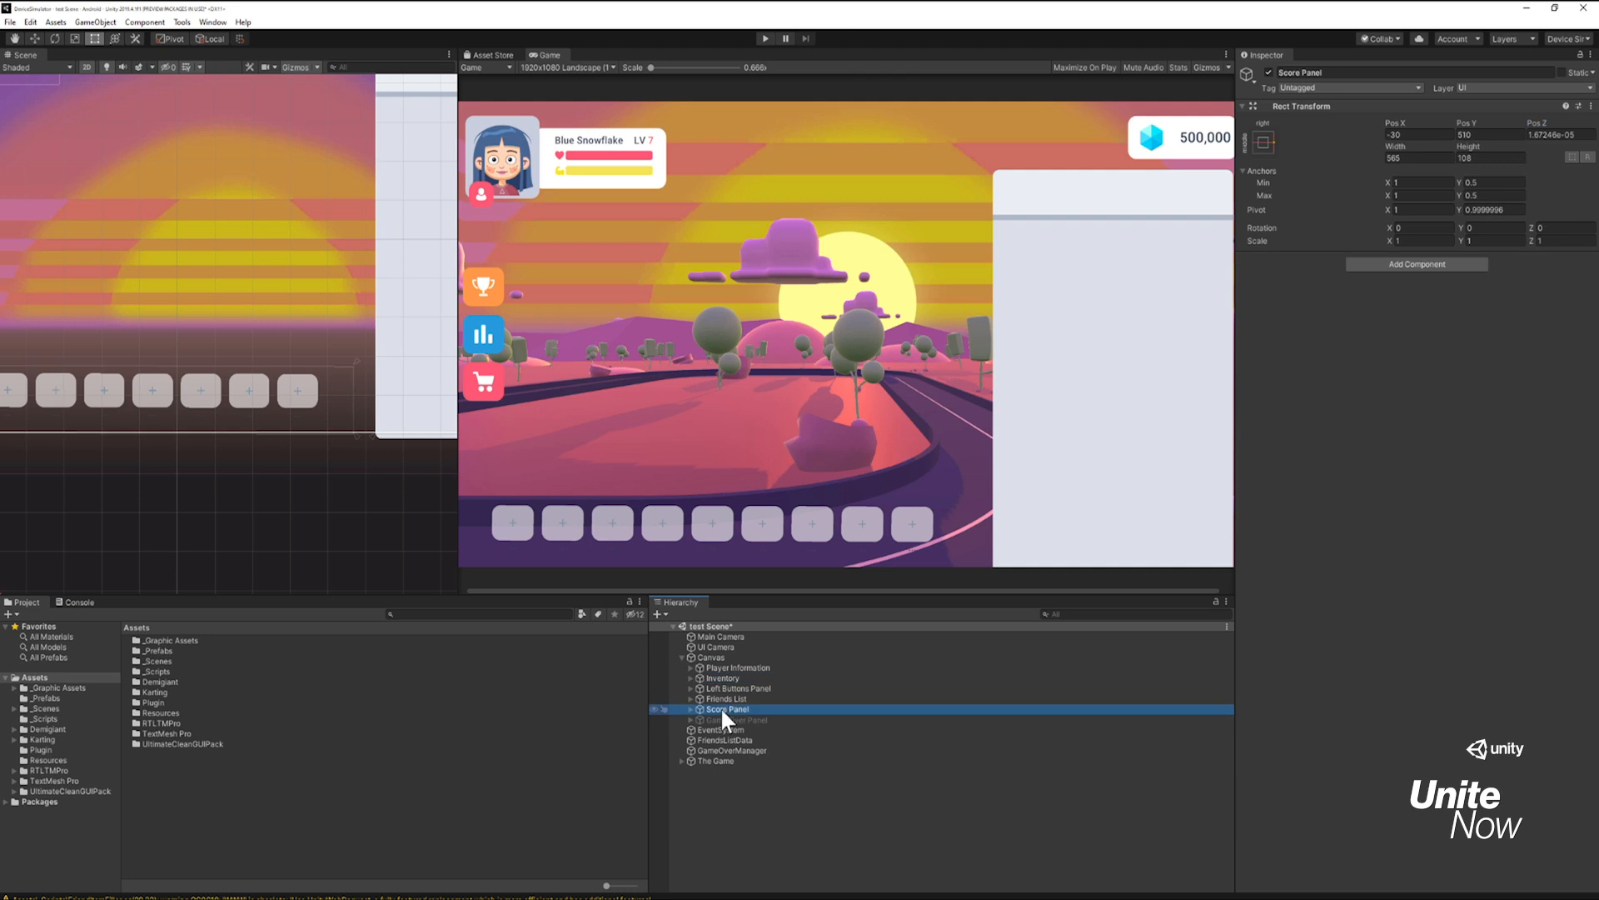
key(f)
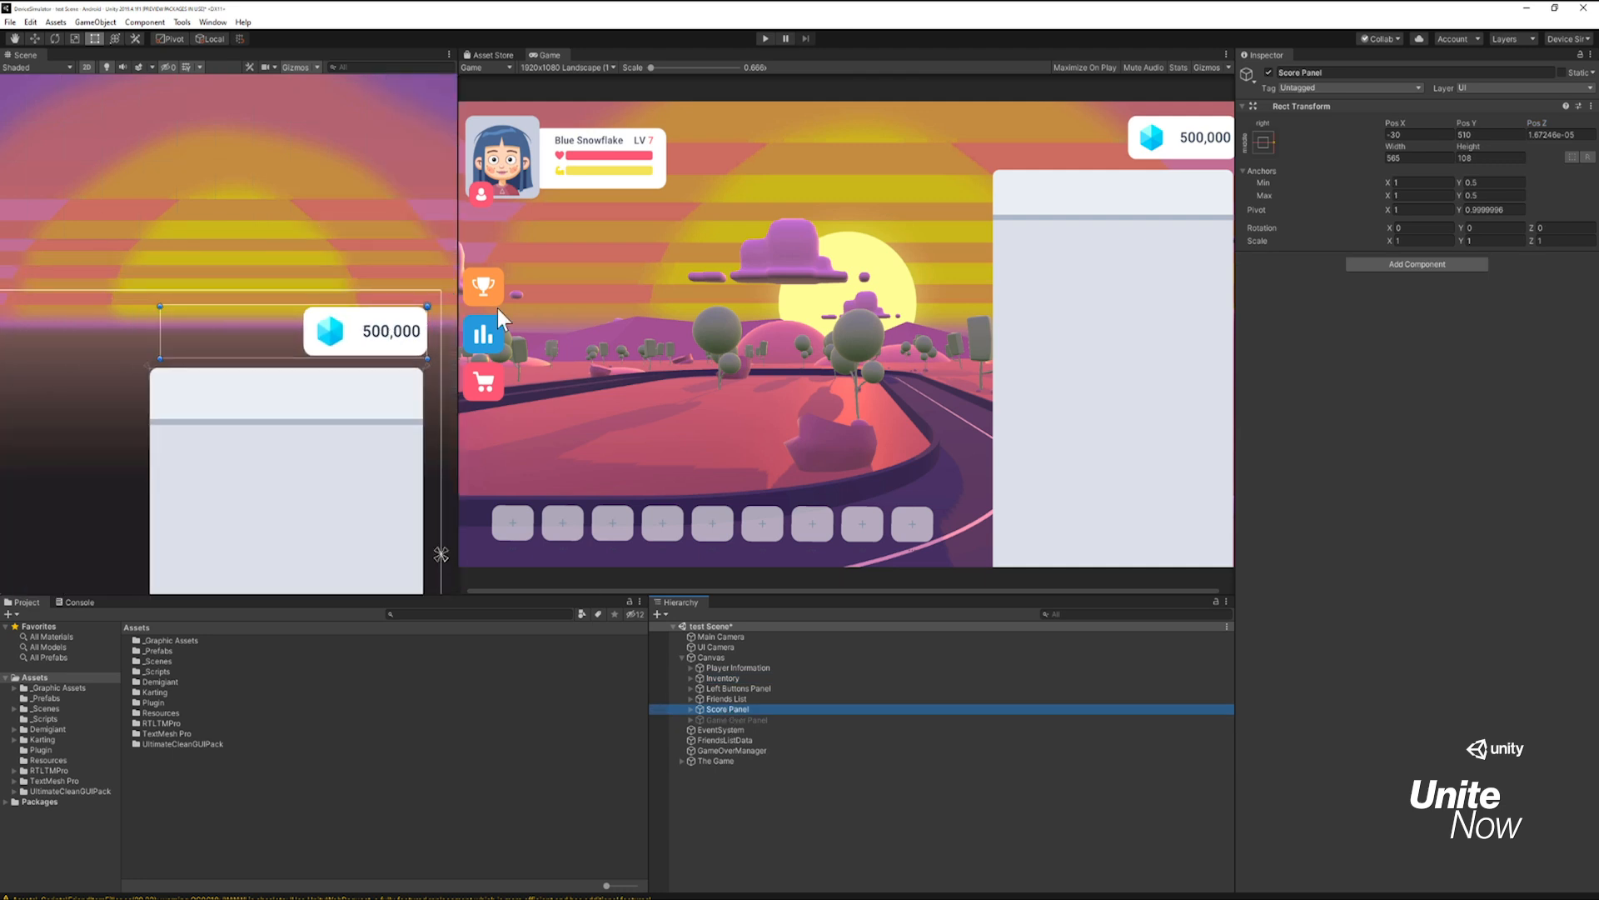
click(1265, 142)
click(1360, 244)
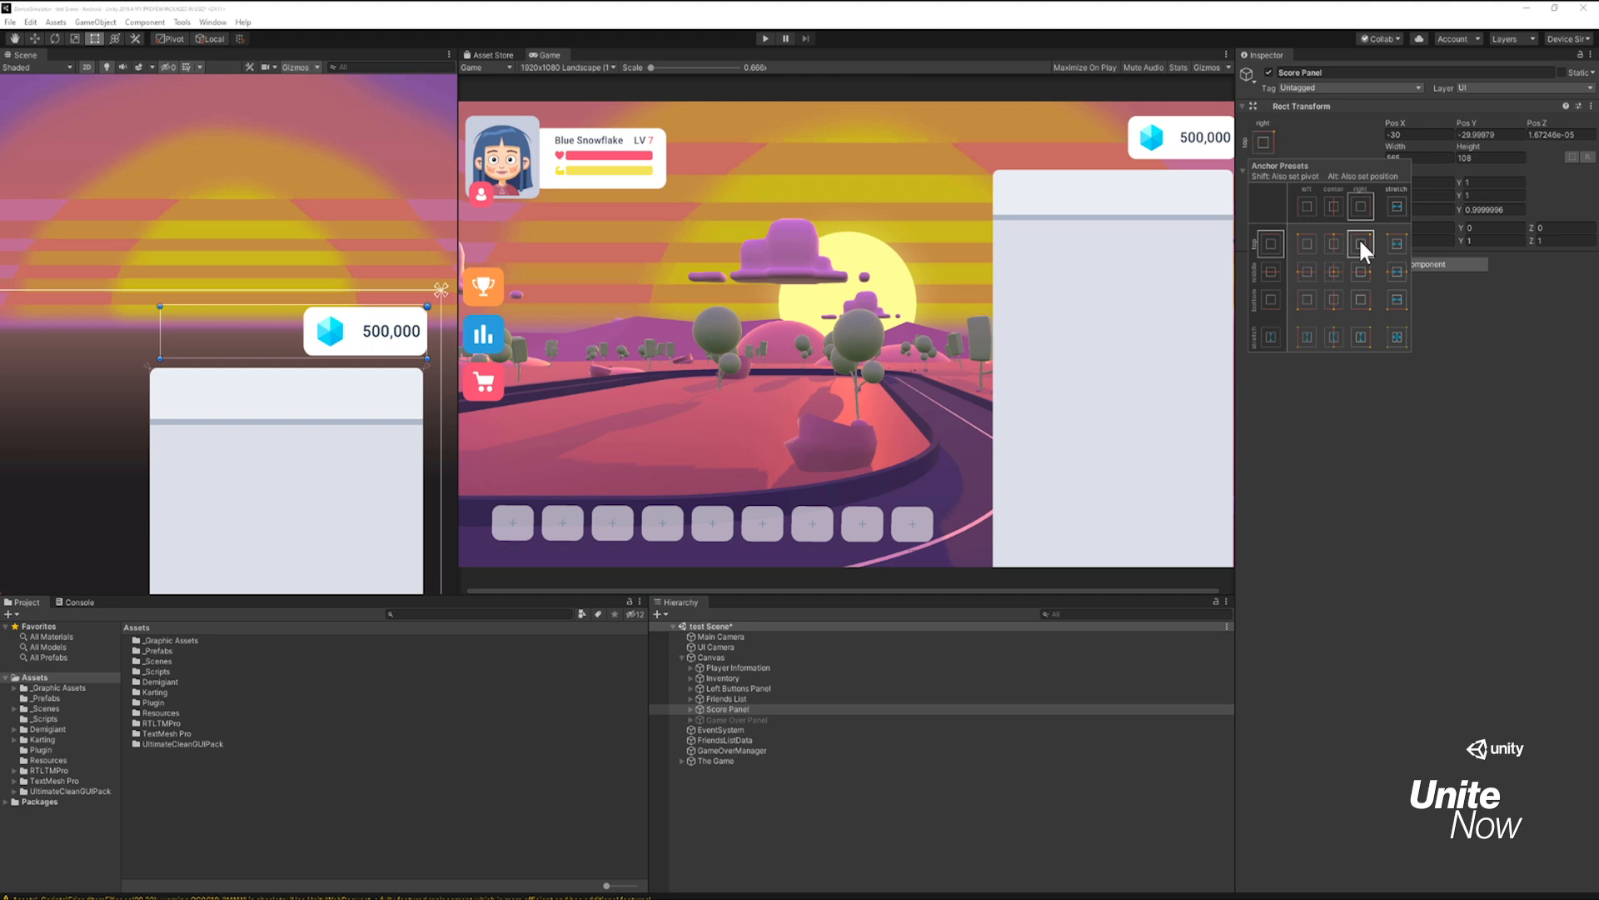
click(1473, 134)
text(-30)
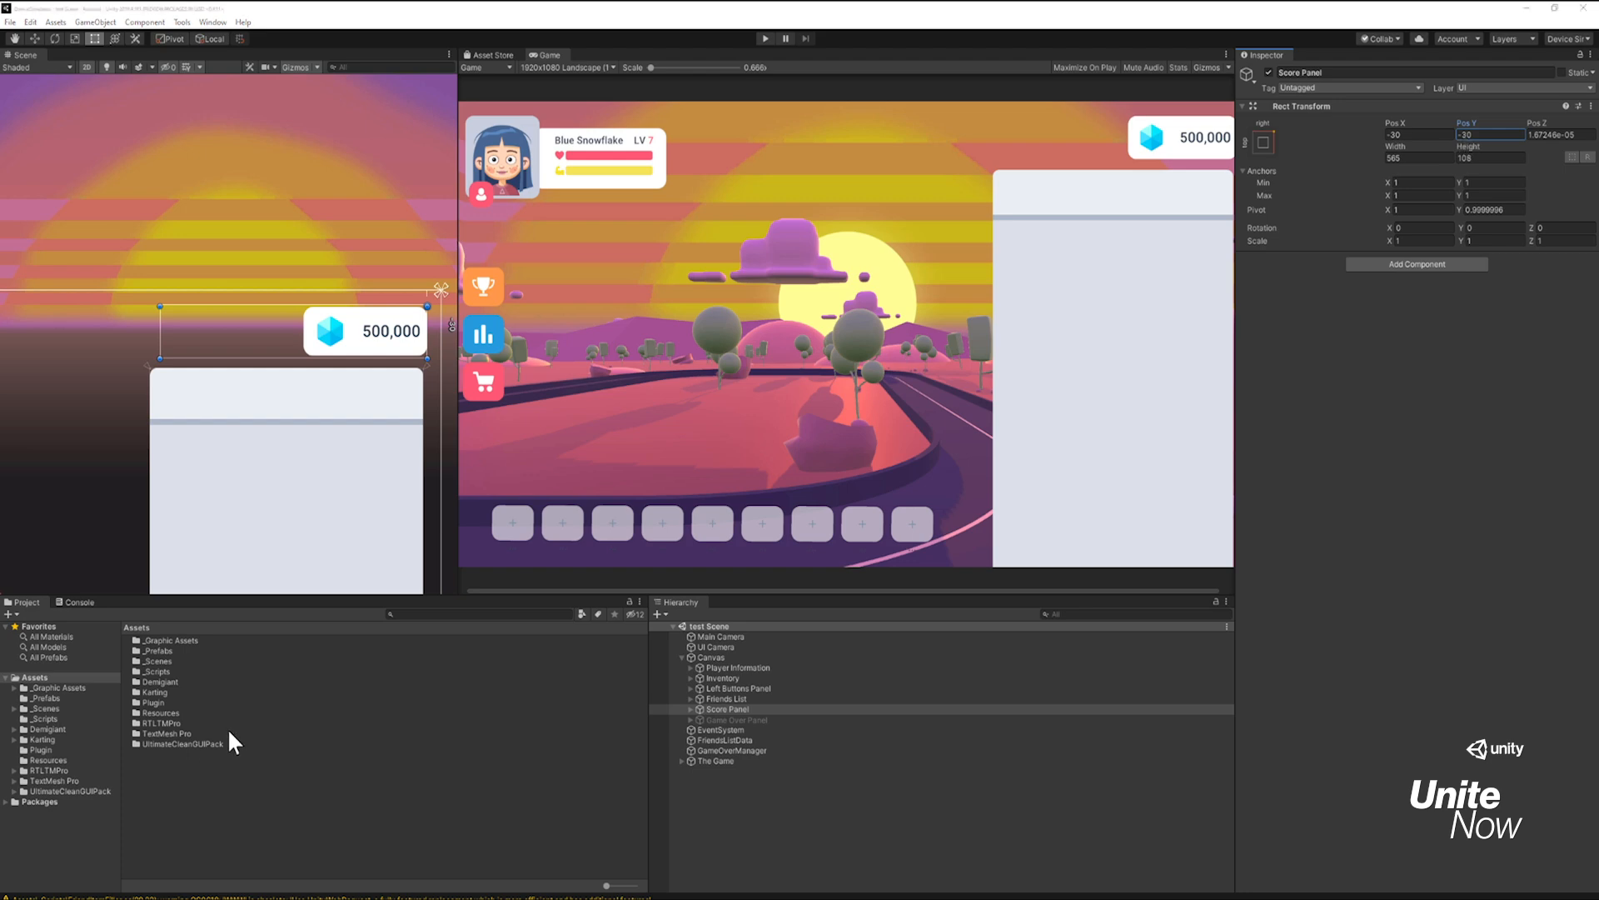
Step: Preview the UI in the Device Simulator on the Samsung Galaxy Note3 Neo and the Apple iPad (5th gen)
click(486, 67)
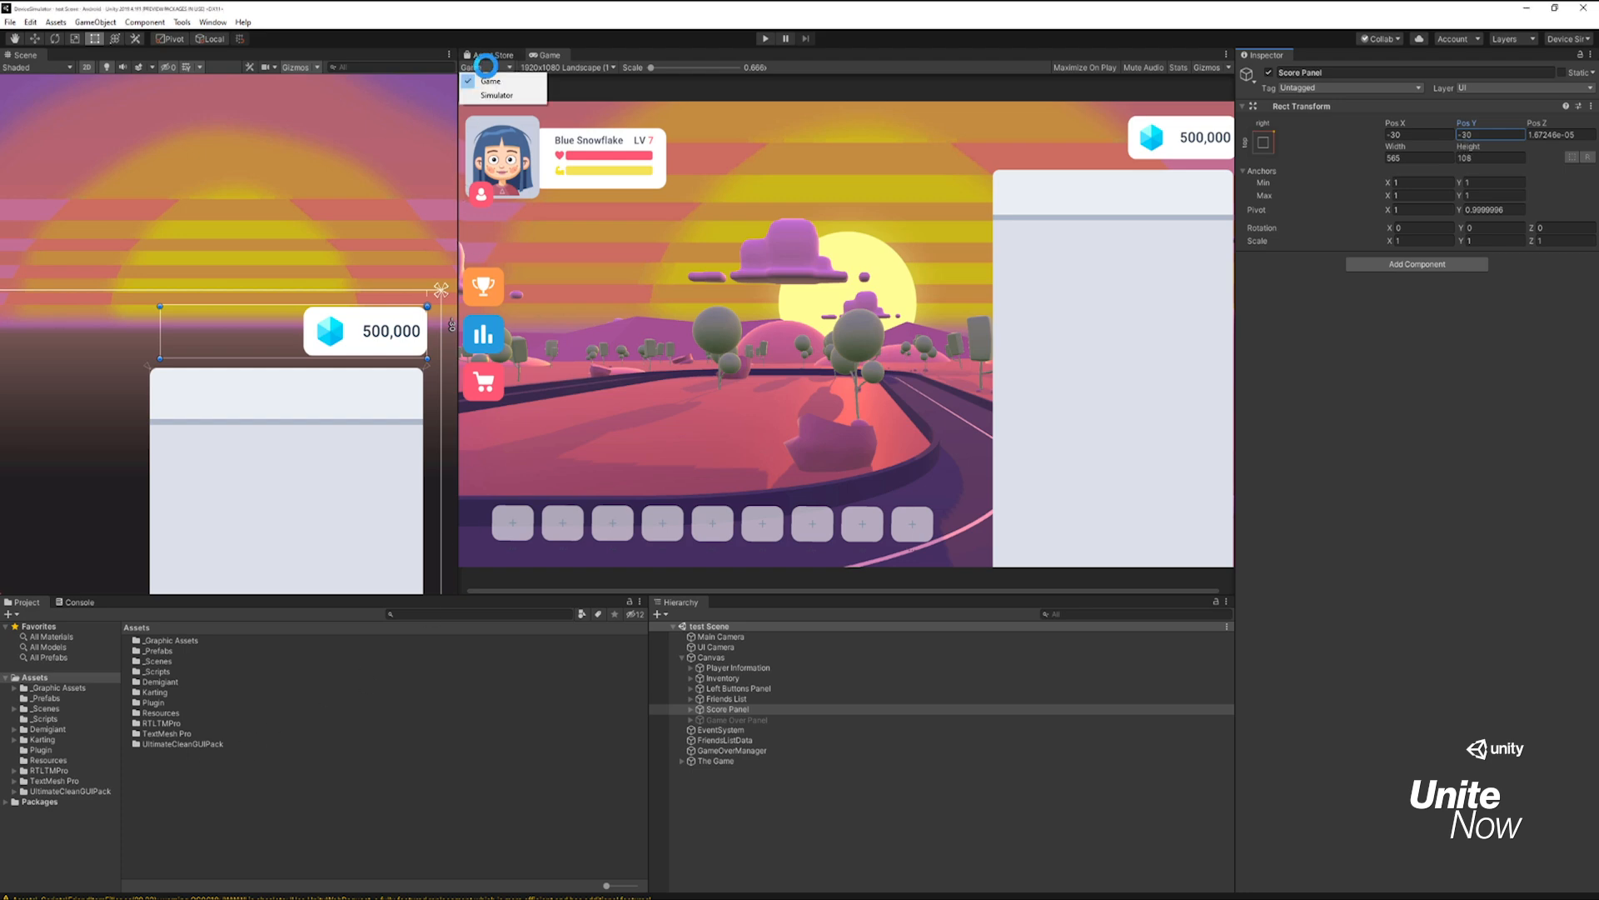
click(488, 97)
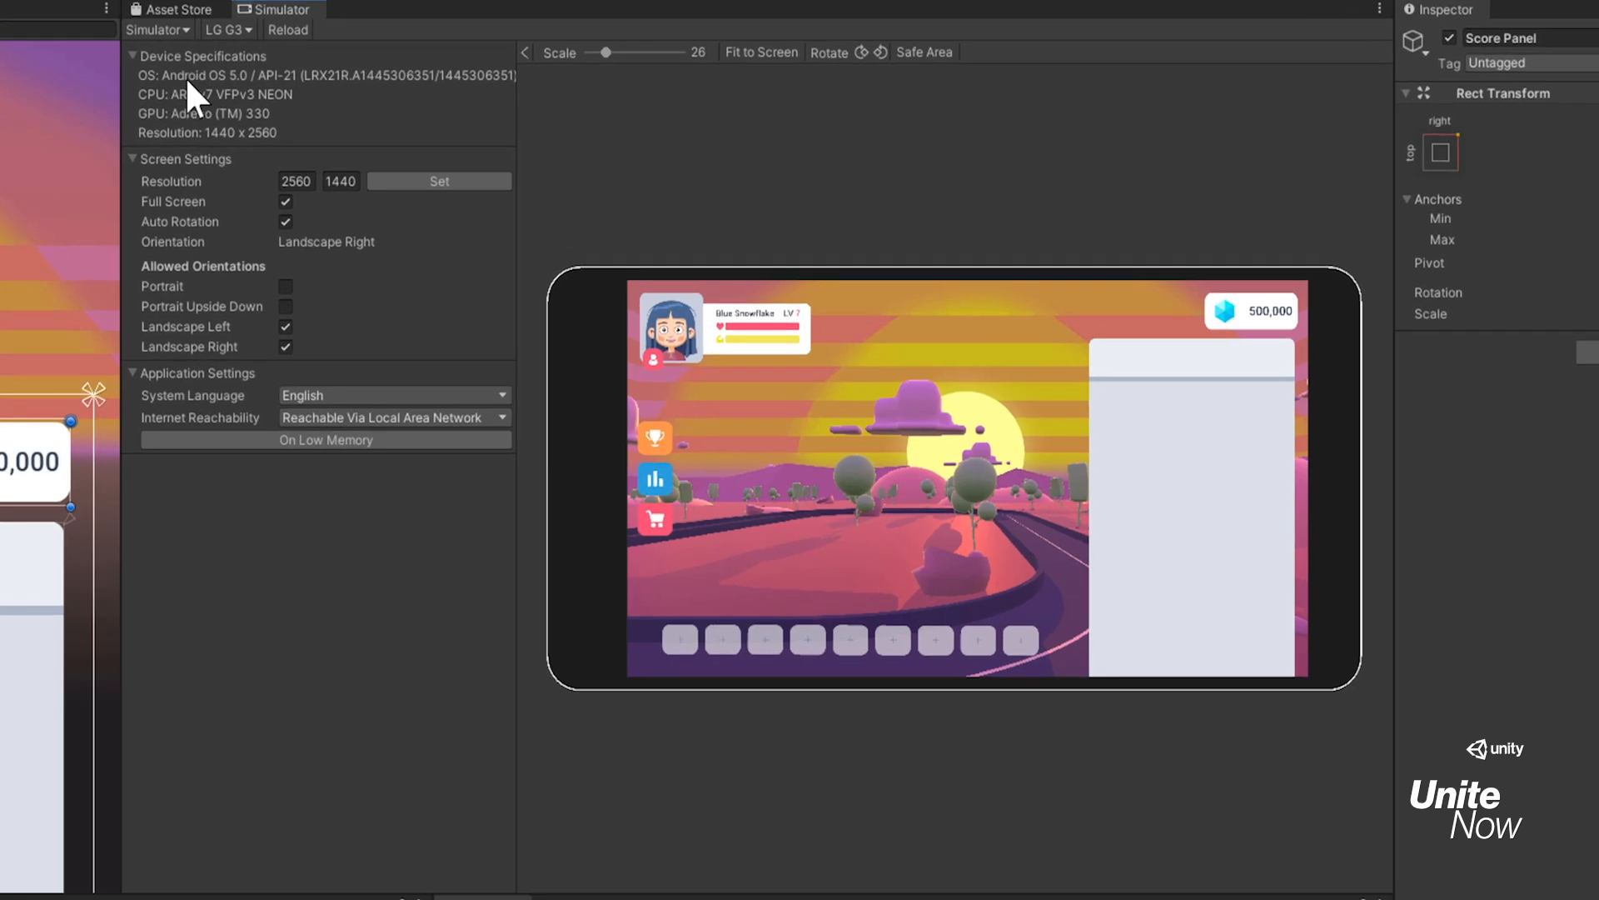
click(238, 29)
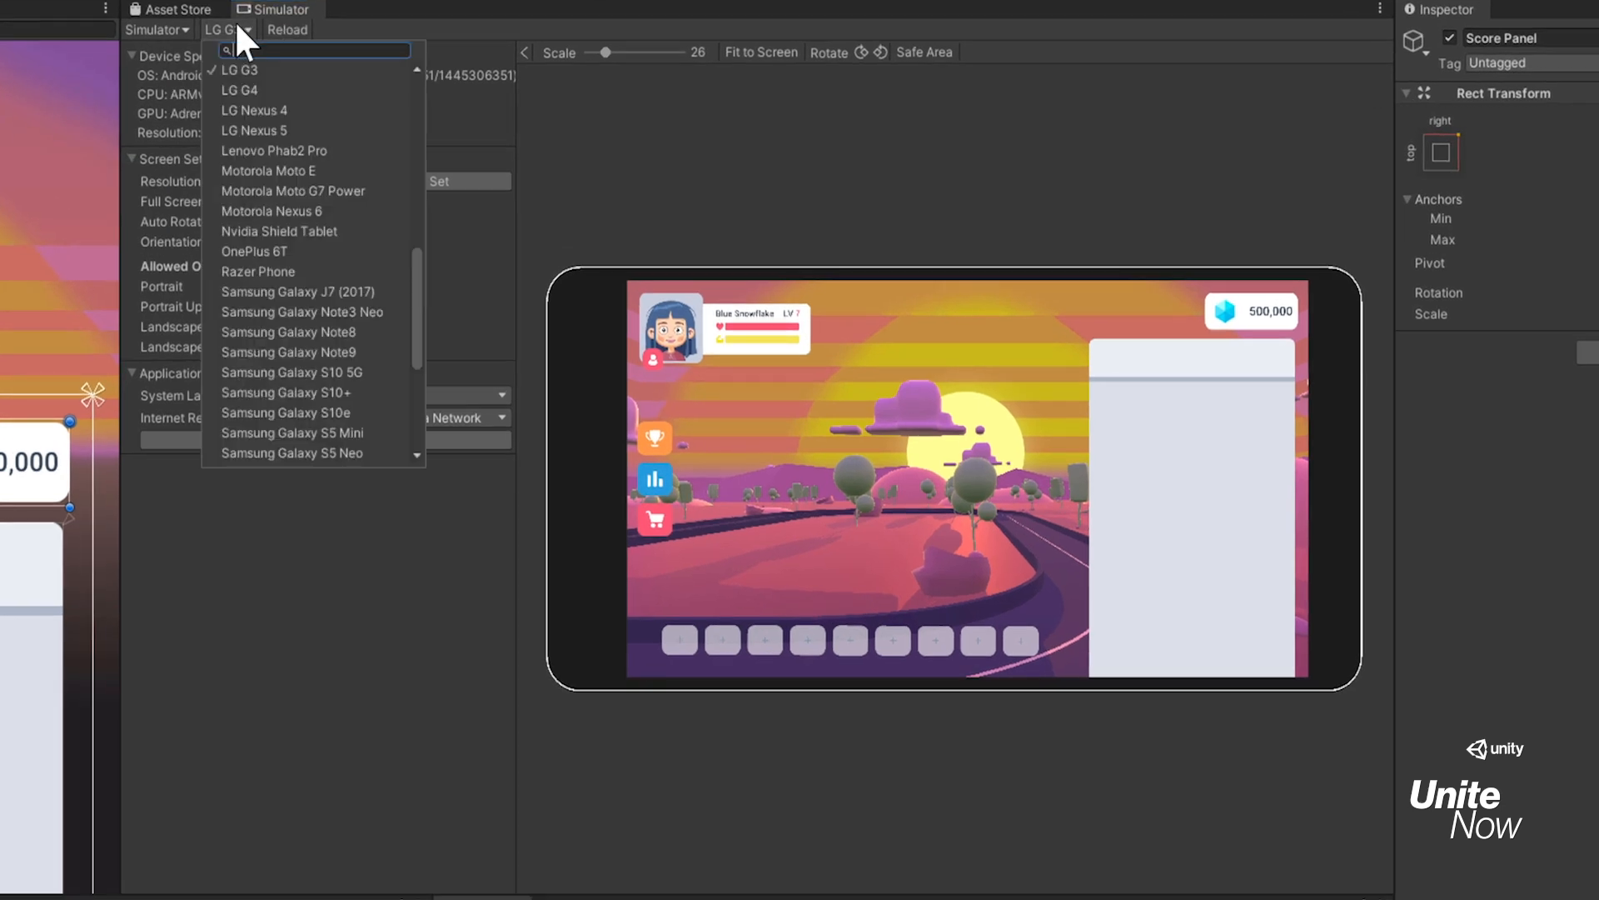
click(297, 309)
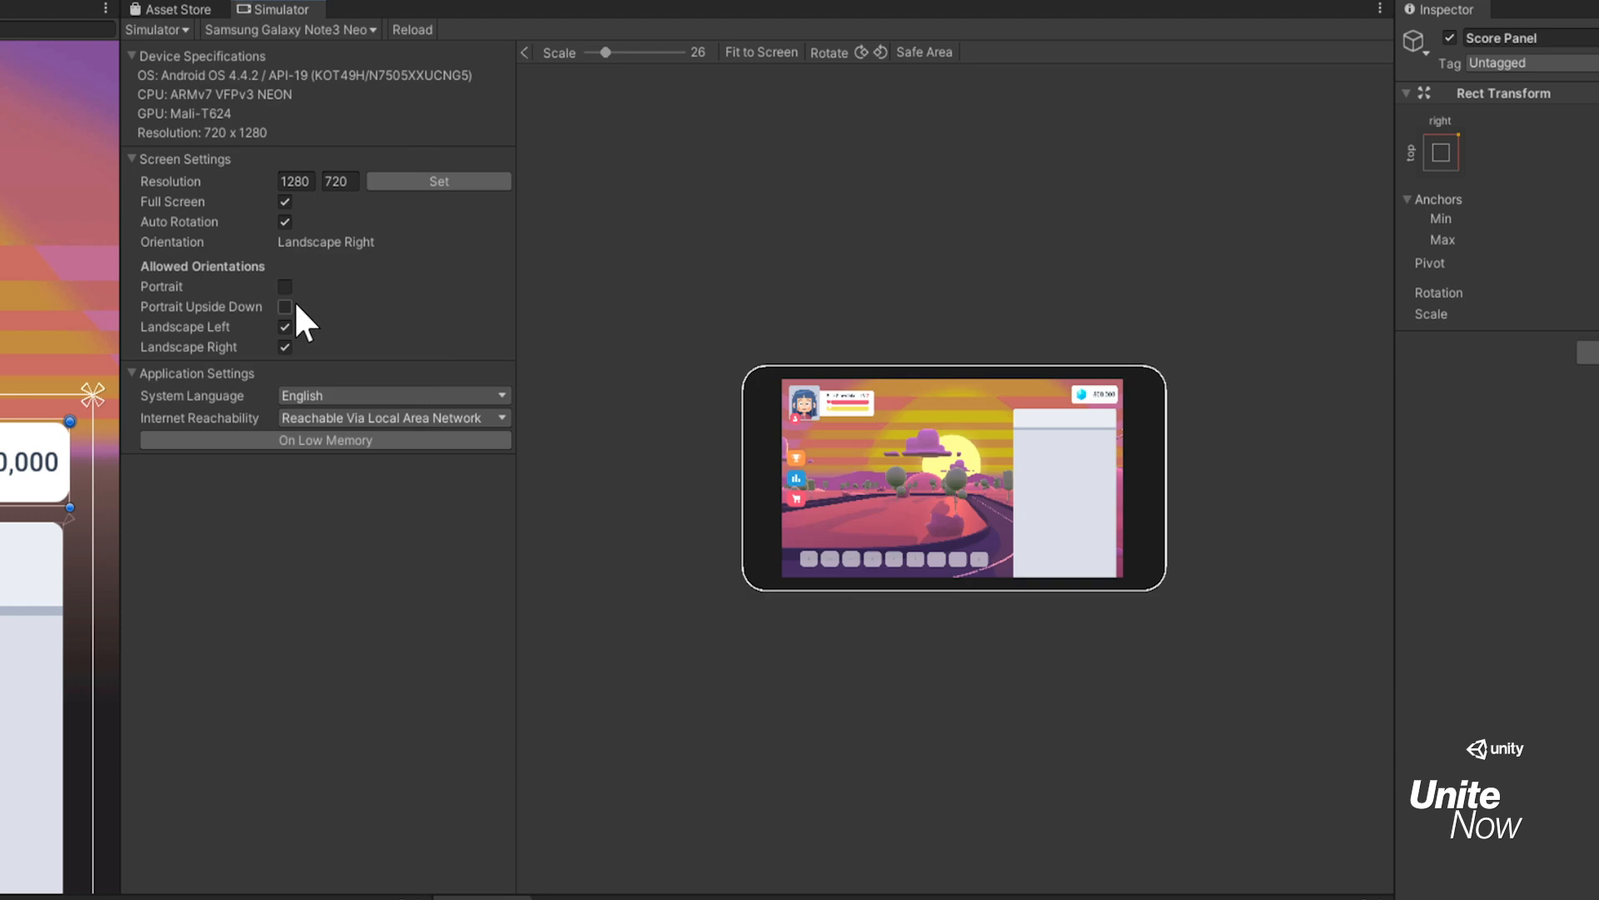
click(263, 29)
scroll(277, 84, up, 10)
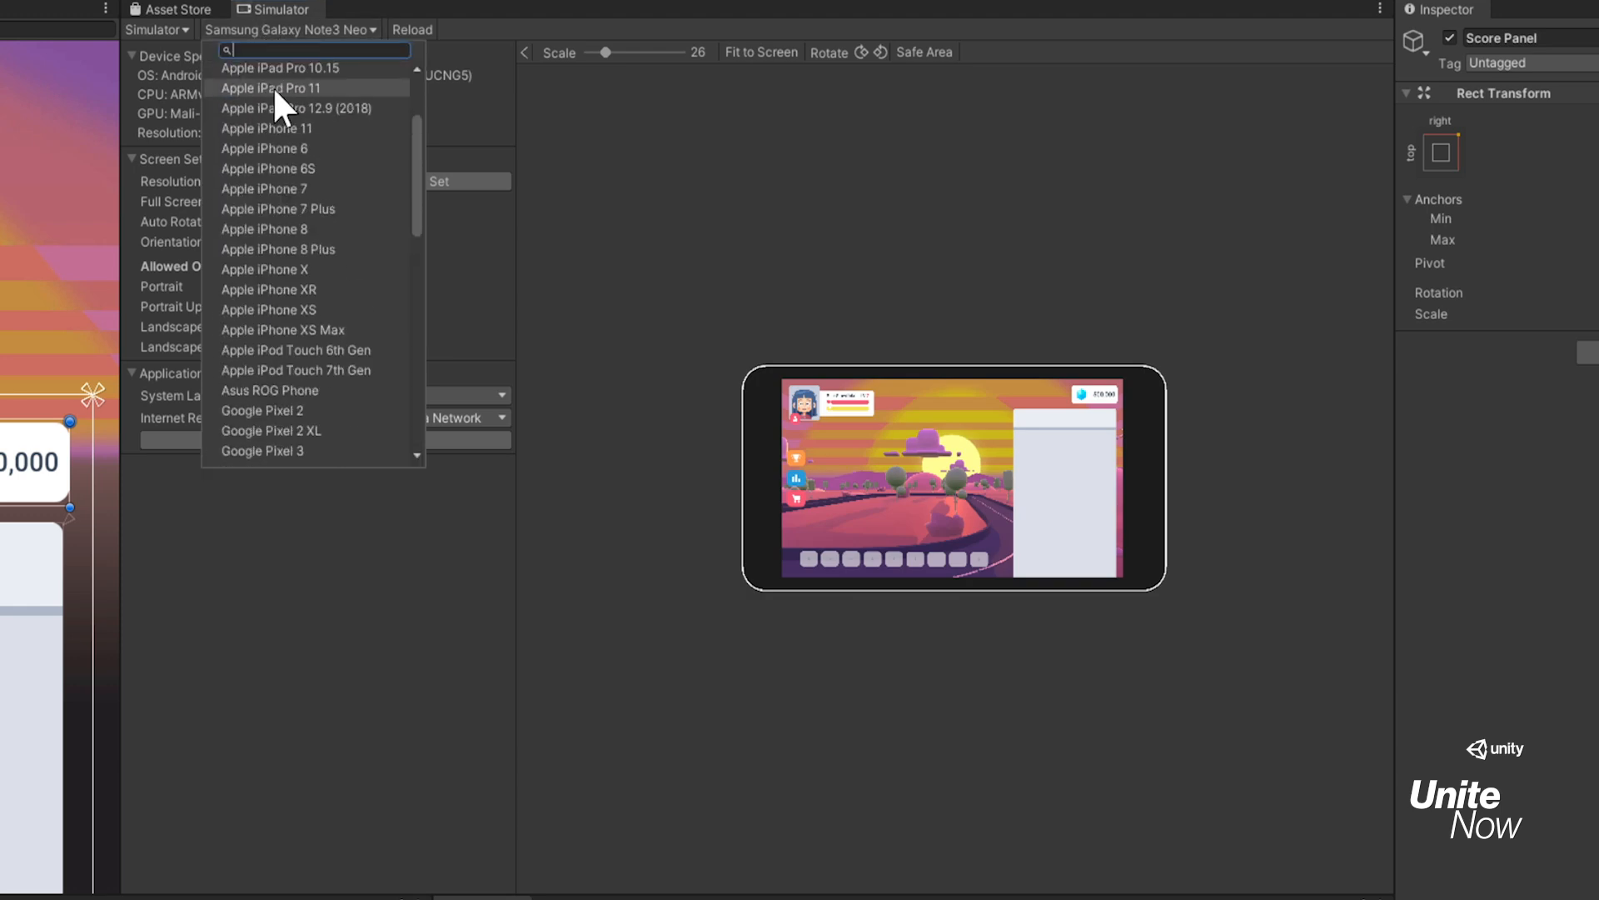
scroll(272, 83, up, 3)
click(272, 73)
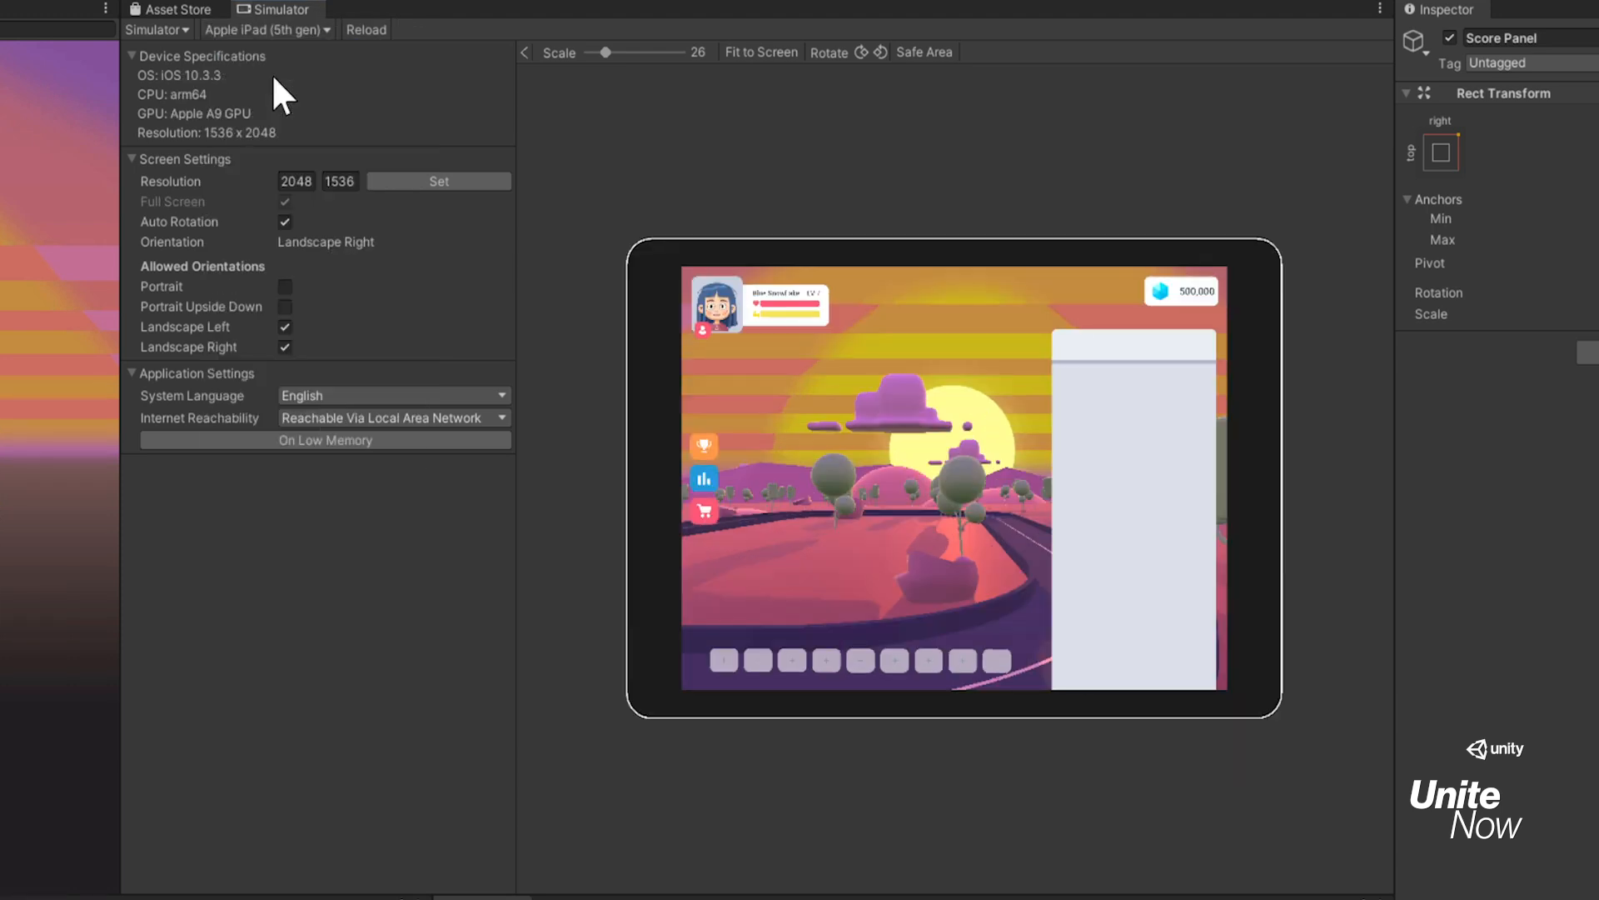
Step: Show the safe area on a simulated Apple iPhone X and save the scene
click(266, 30)
click(302, 408)
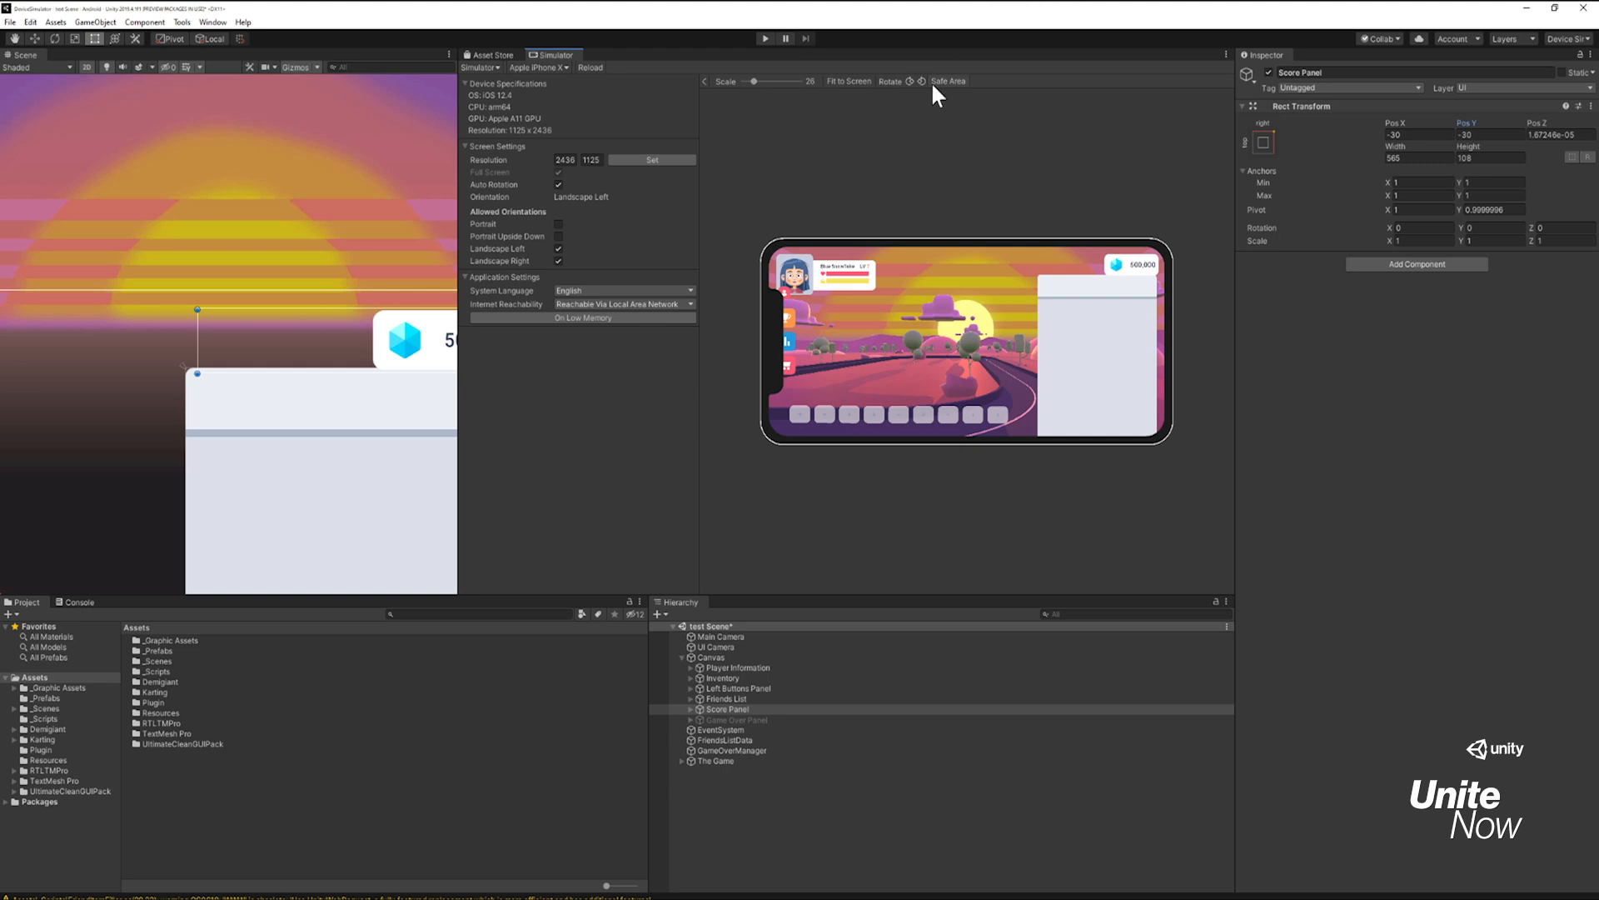
click(957, 82)
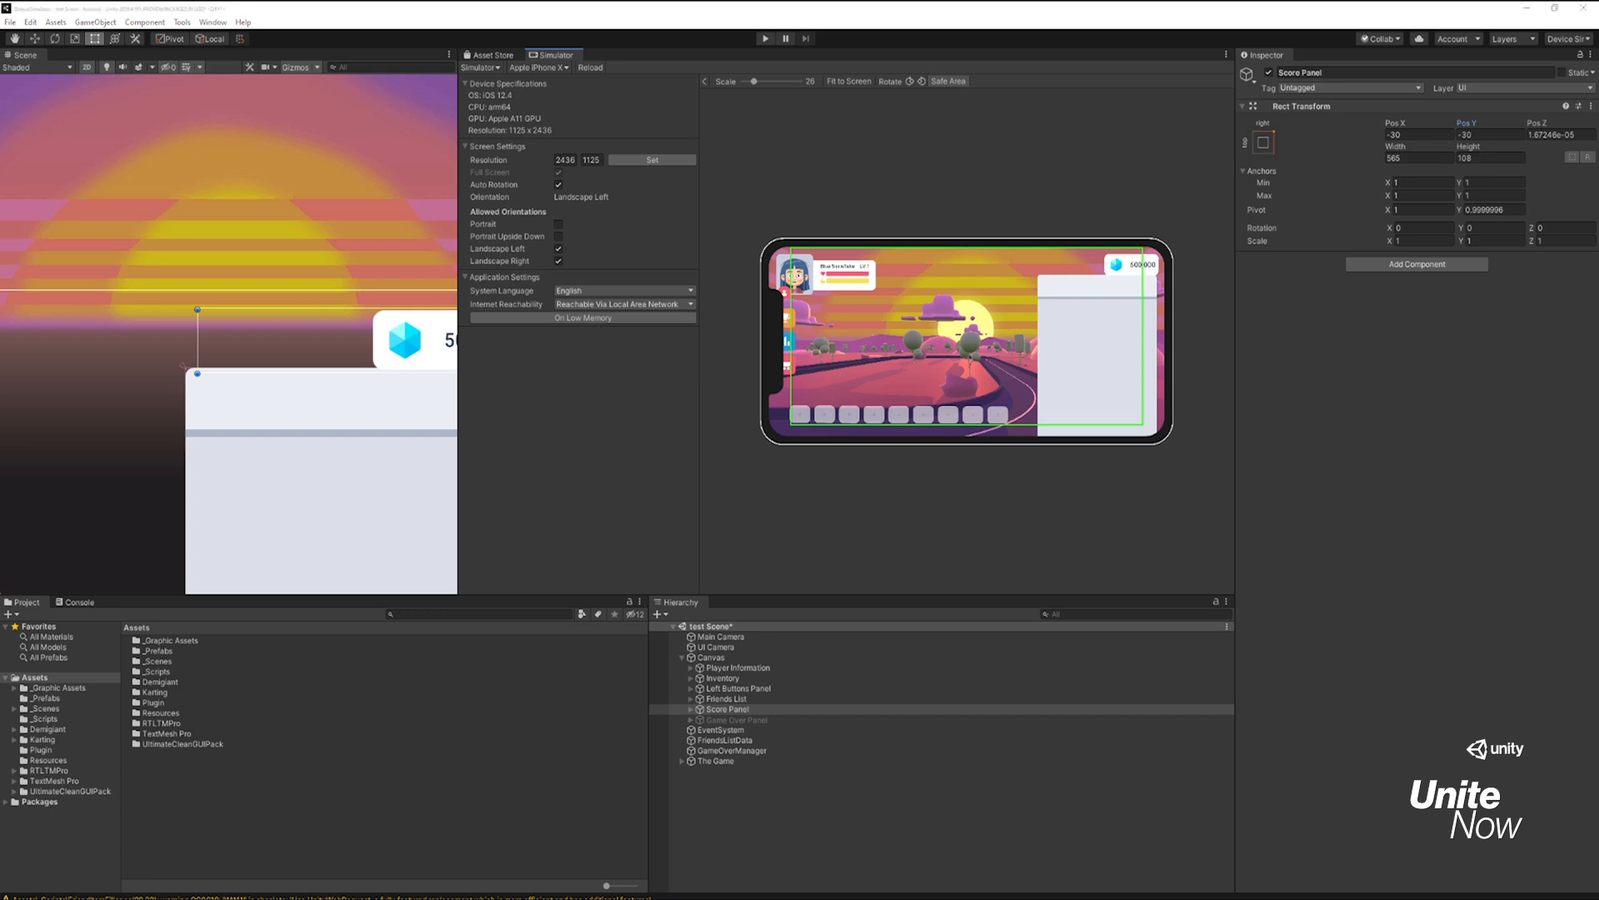
key(ctrl+s)
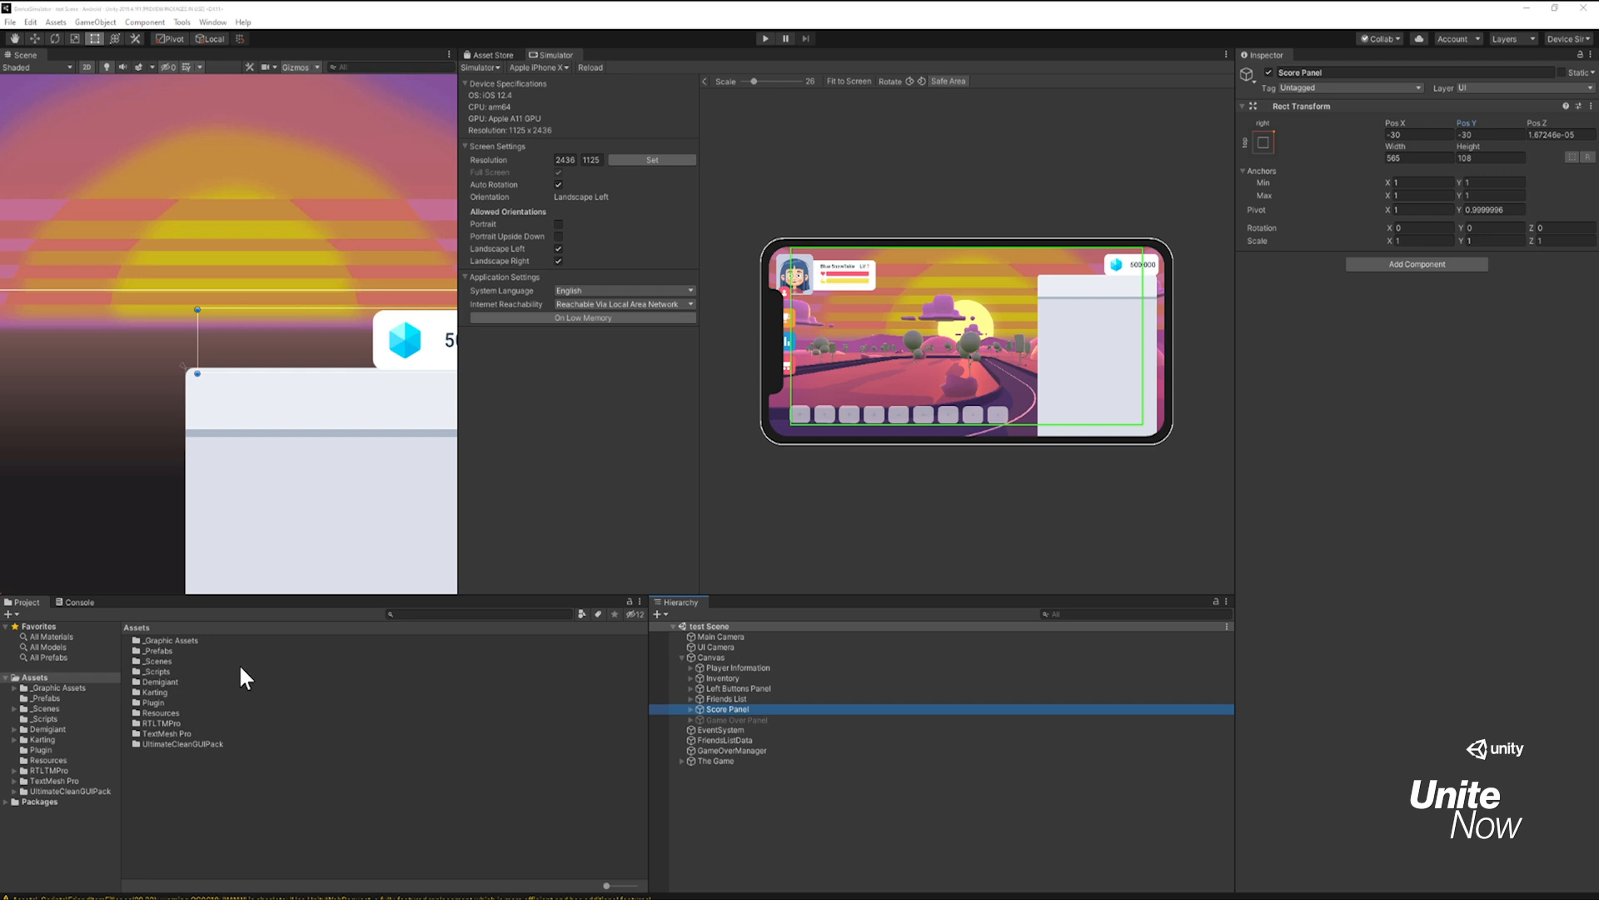
Step: In the Device Simulator preferences, set the safe area highlight color to red (FF0300) and increase its line width
click(30, 22)
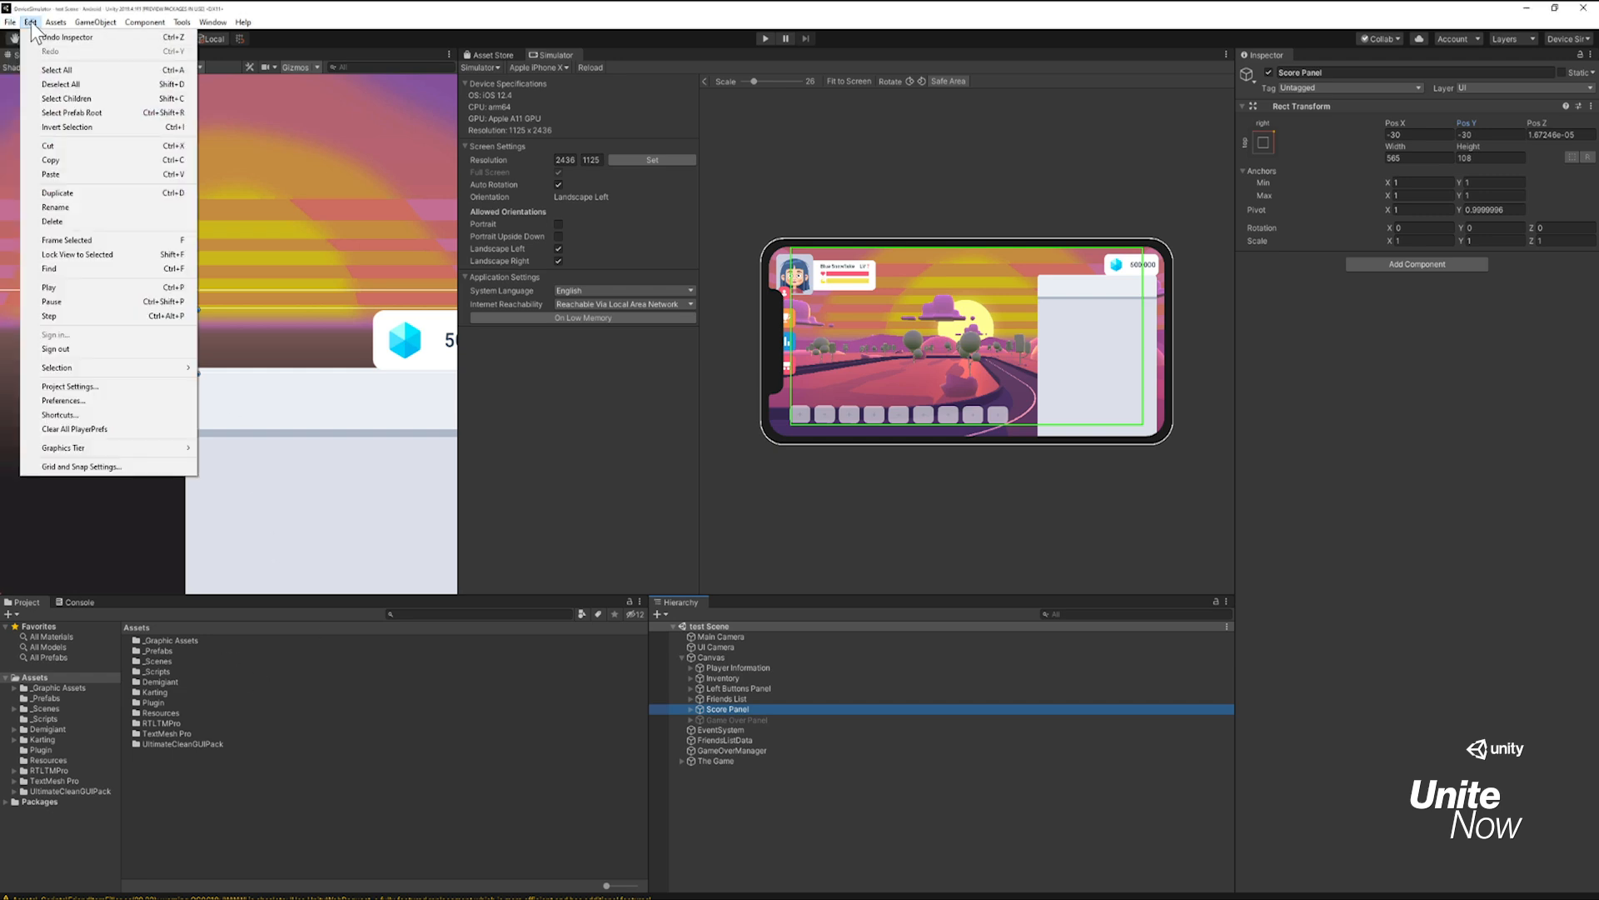
click(91, 401)
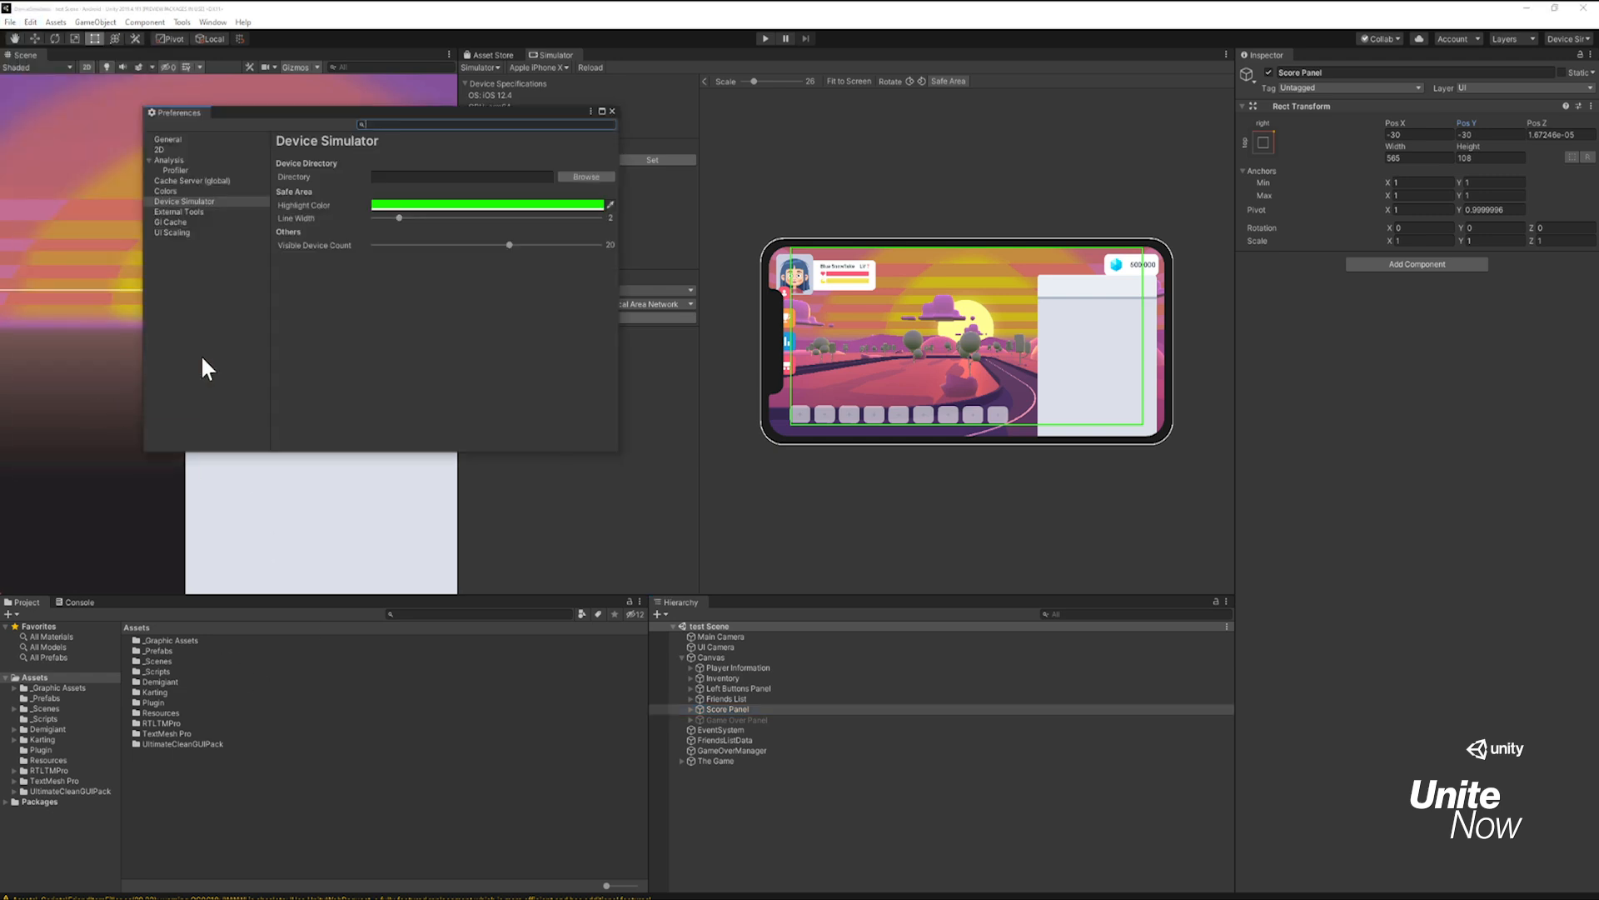
click(392, 205)
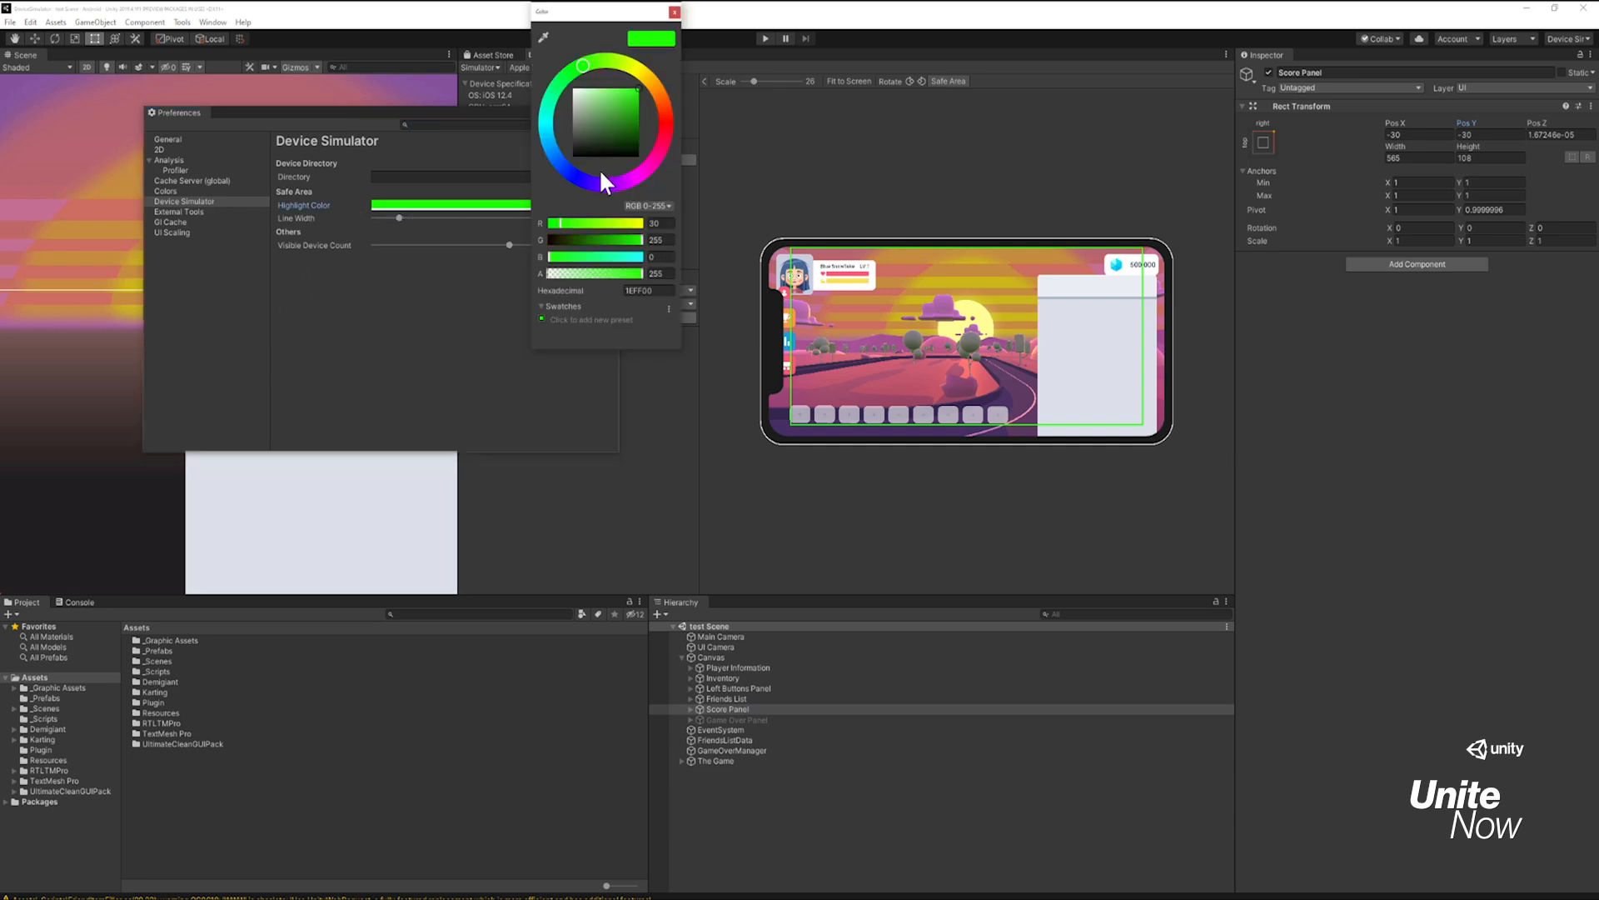
drag(672, 147, 663, 119)
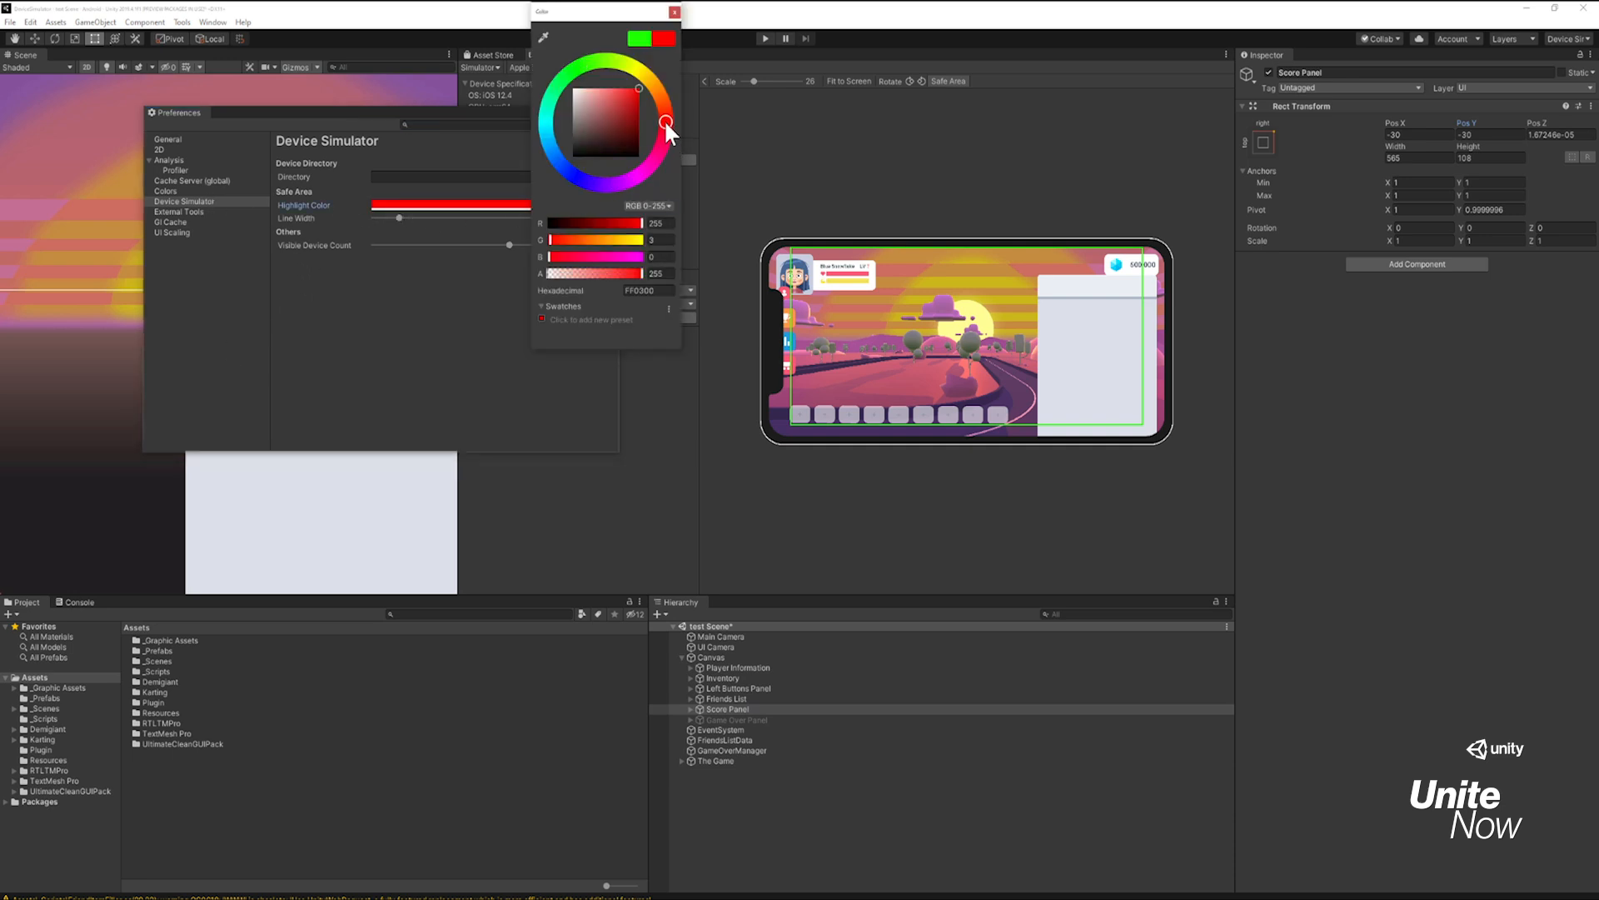
click(674, 12)
click(398, 217)
drag(428, 214, 441, 217)
click(612, 111)
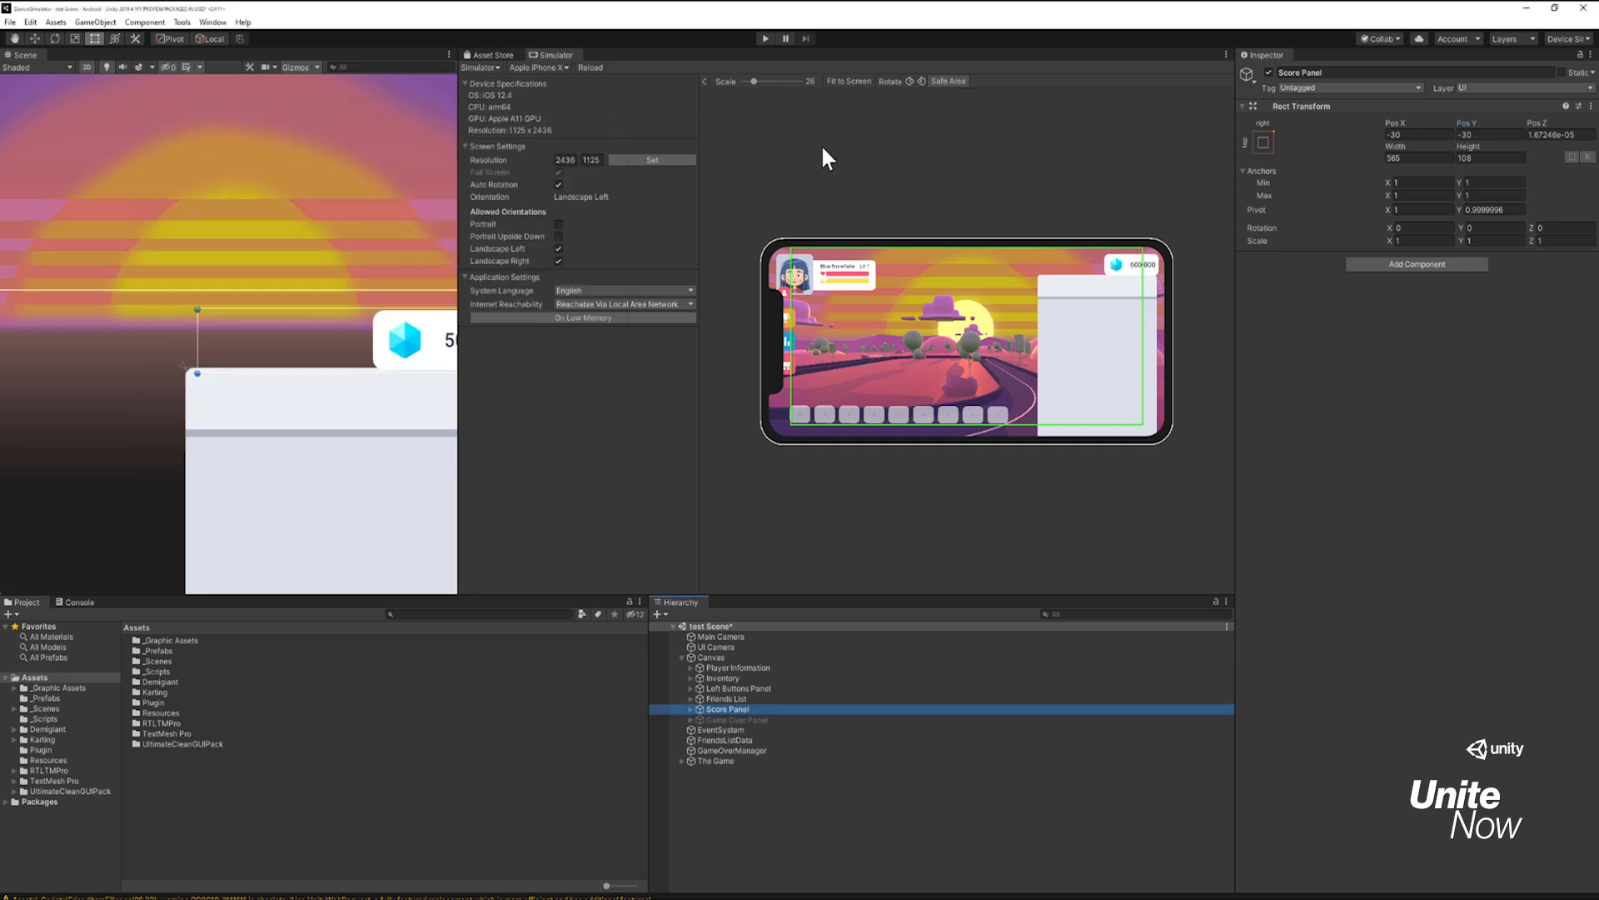
Step: Reopen the Simulator with the Samsung Galaxy S10 5G as the device and turn off Full Screen
click(478, 67)
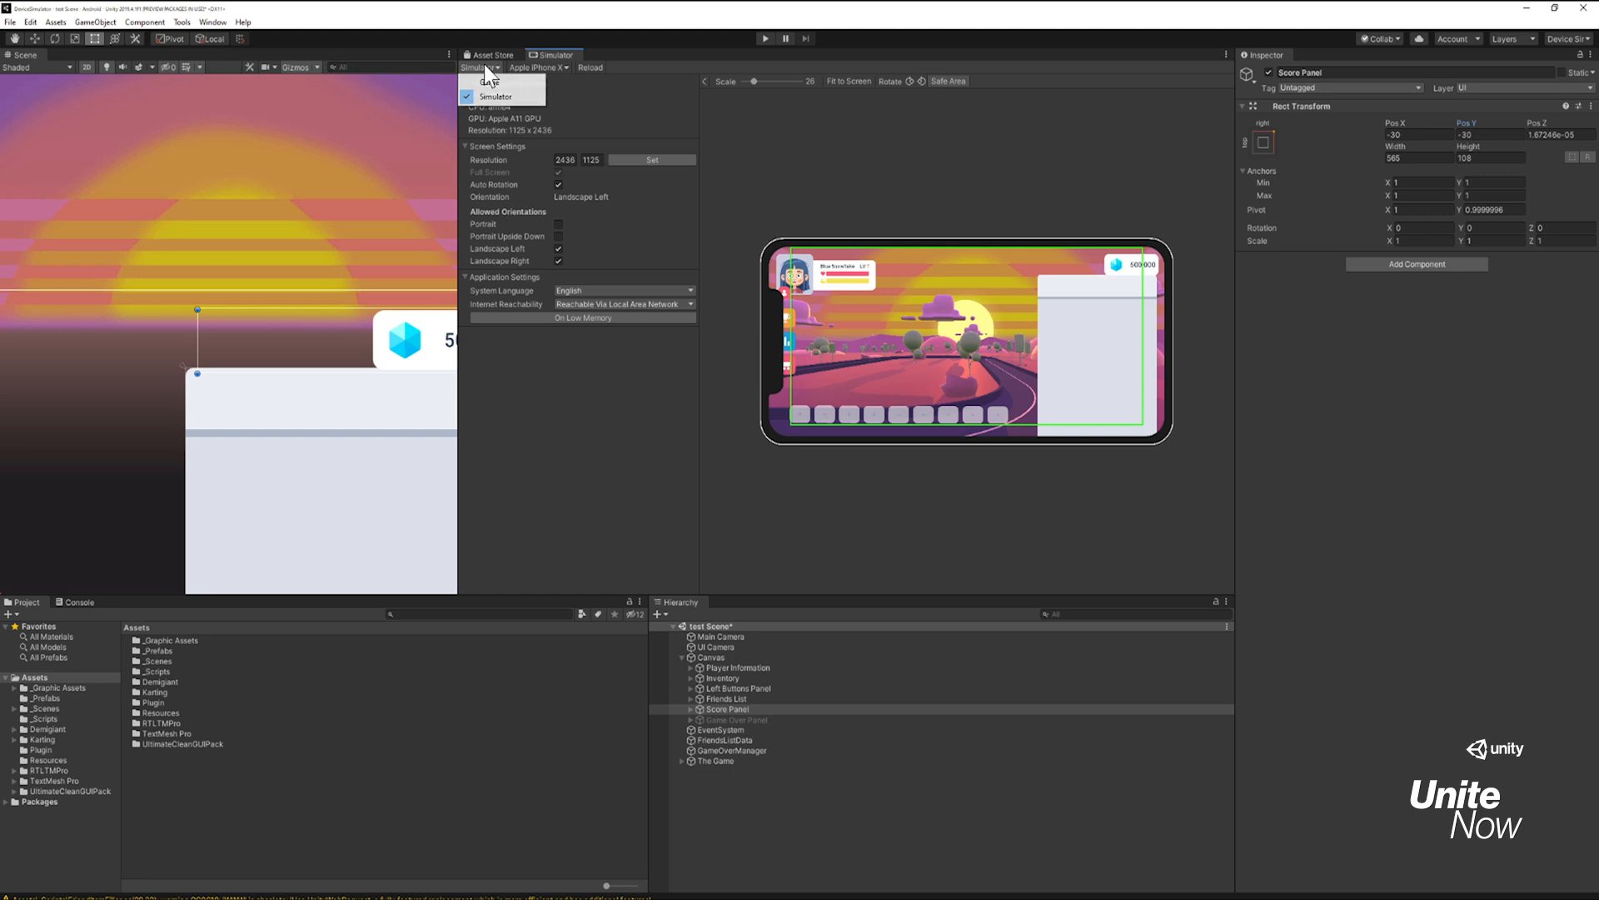
click(495, 82)
click(490, 66)
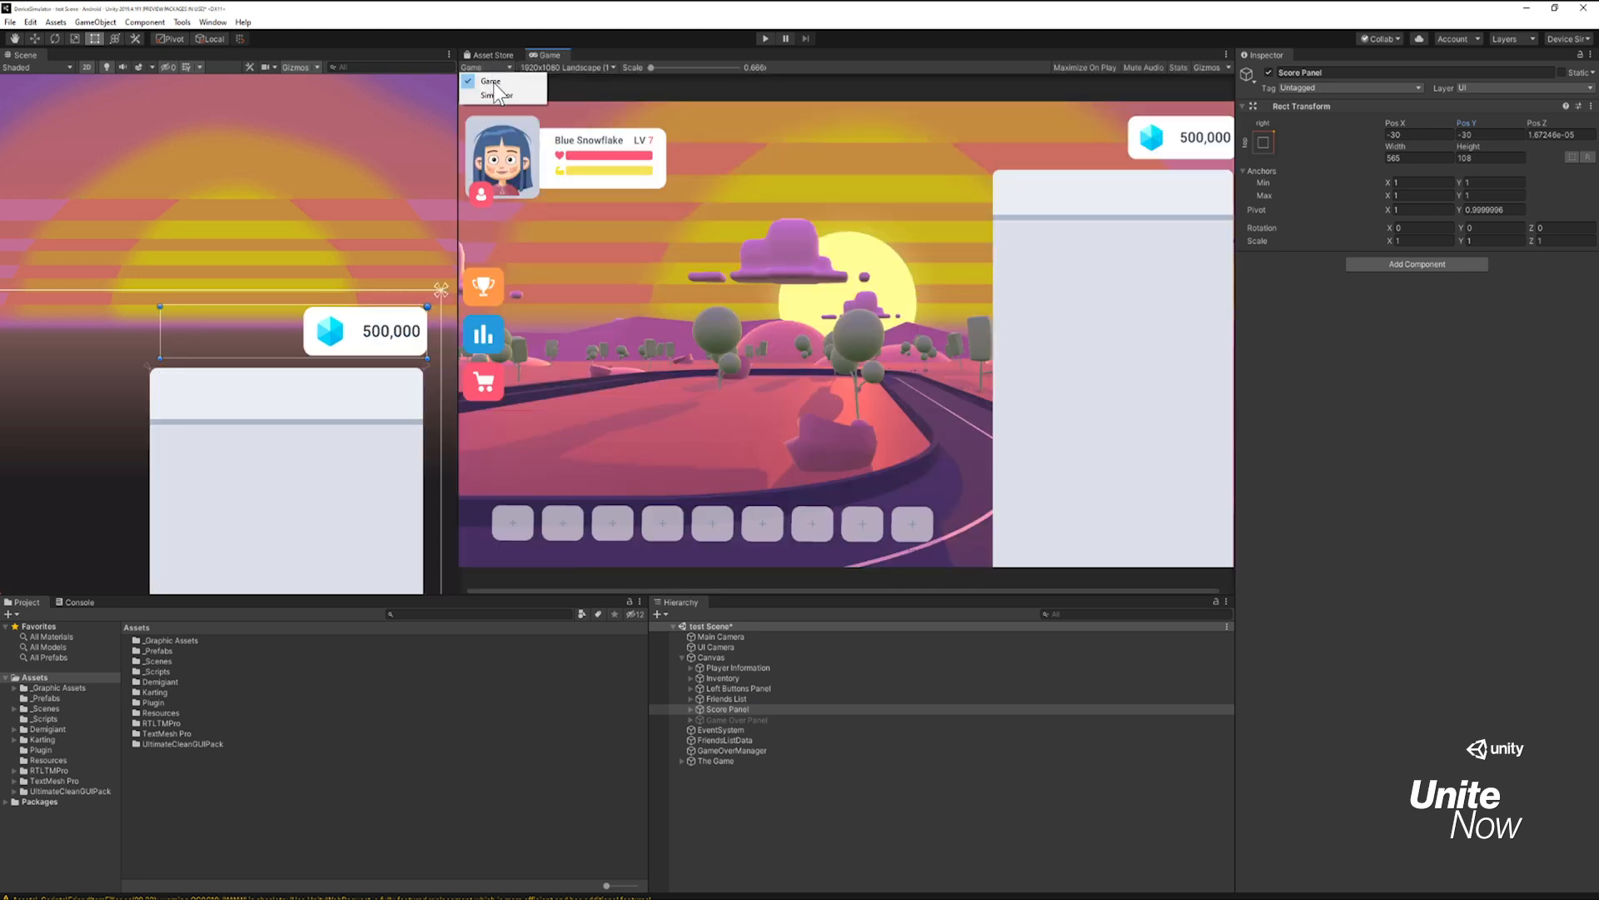
click(497, 95)
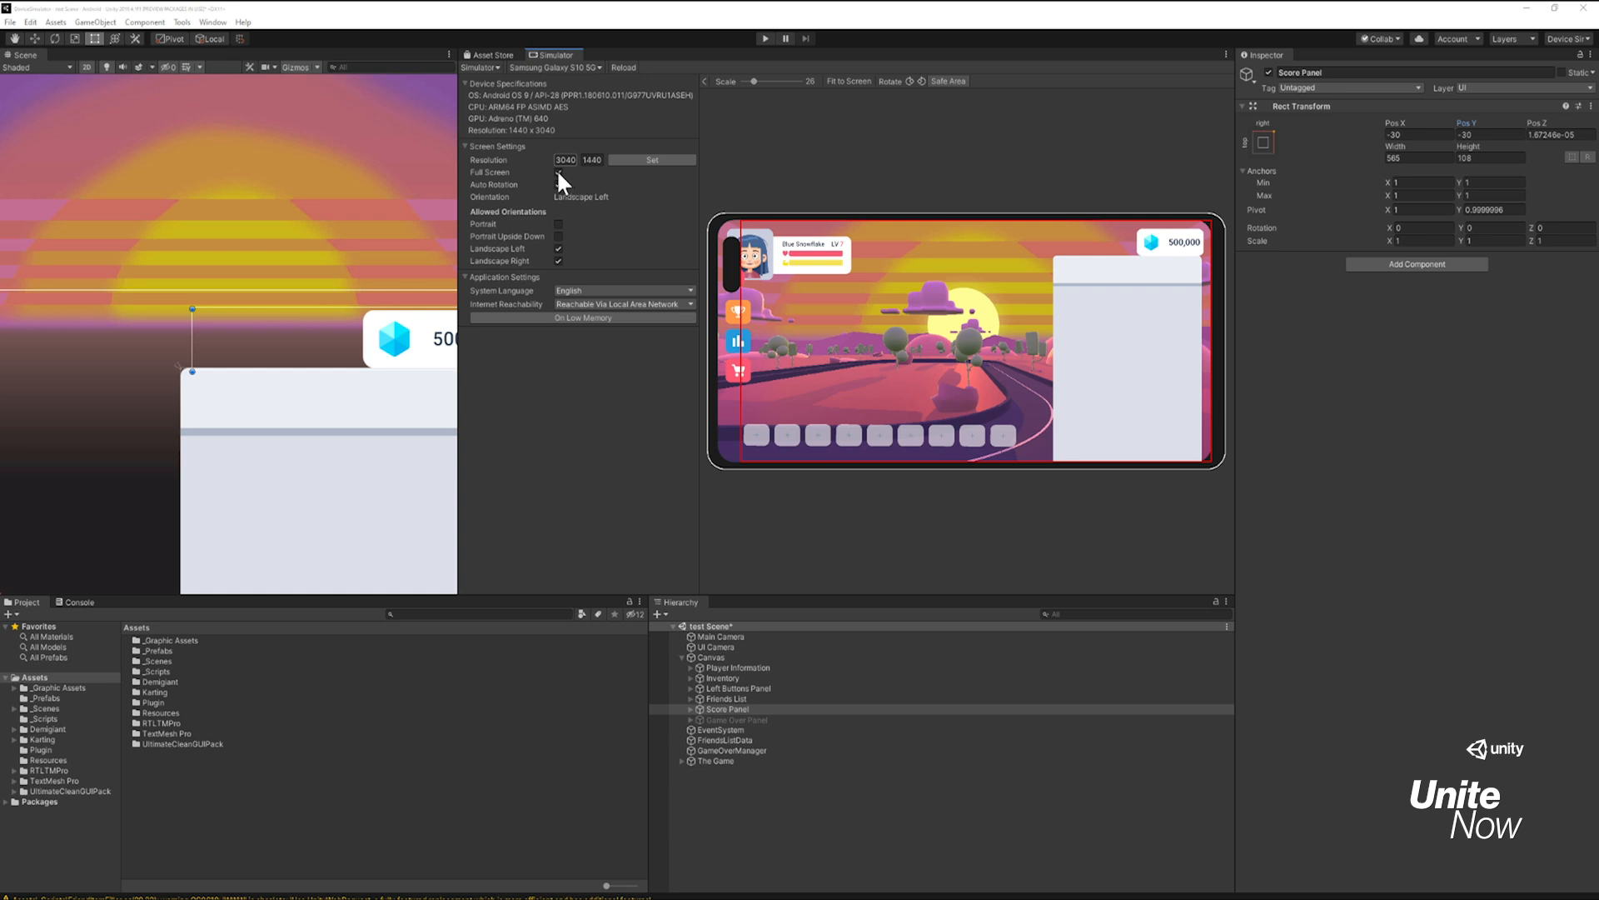
click(558, 172)
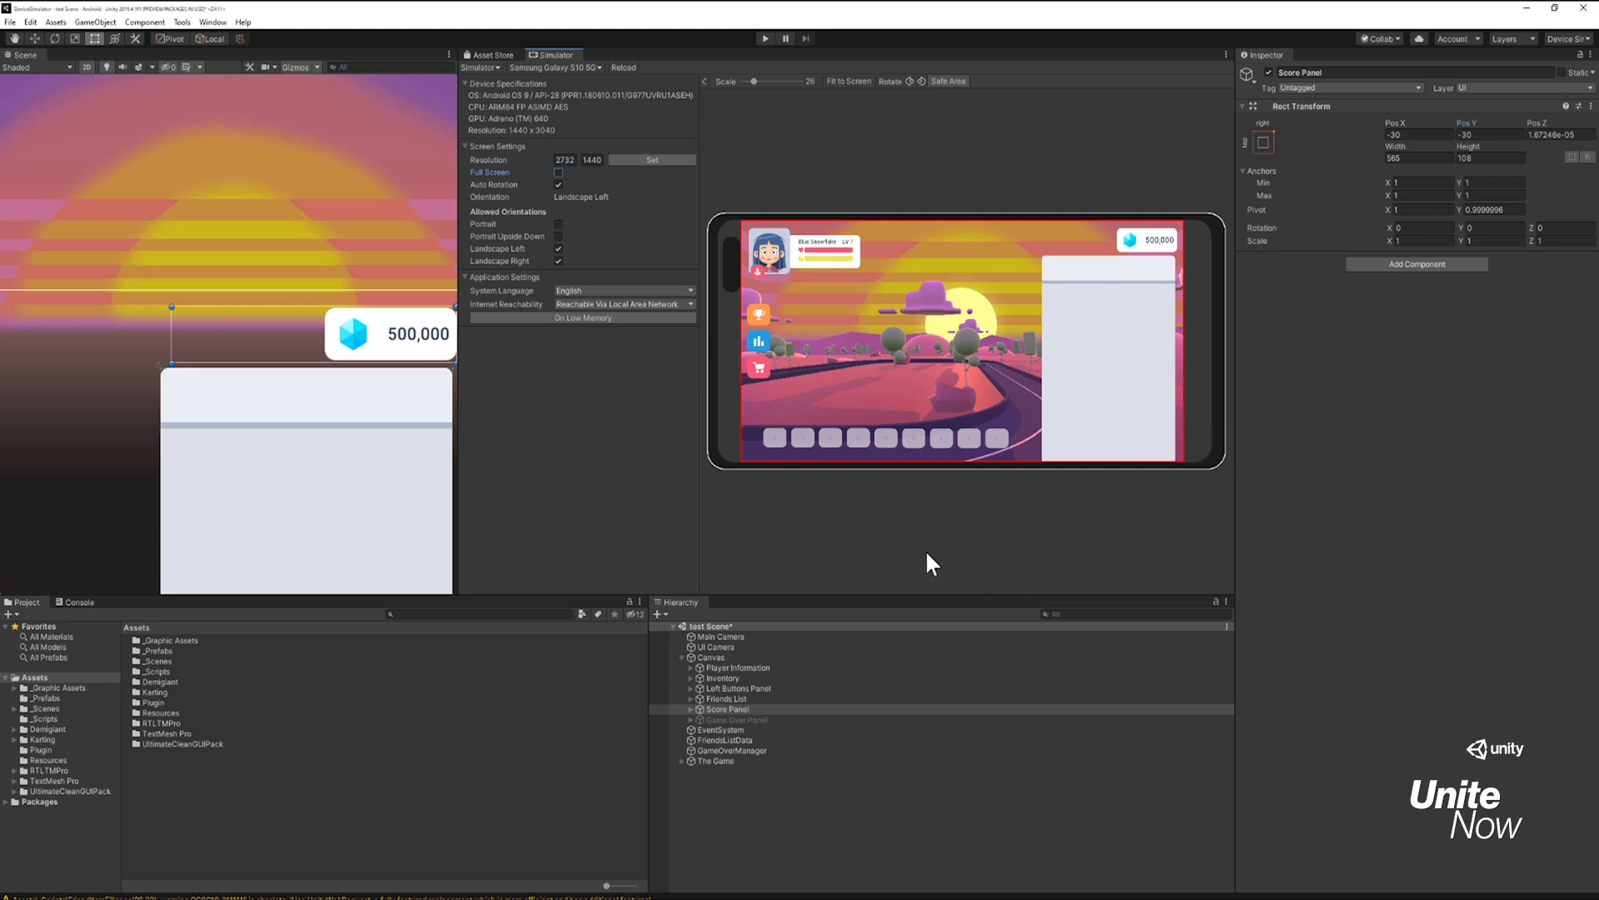
Step: Toggle Render outside safe area in the project's Player settings, and turn Full Screen back on in the Simulator
click(30, 22)
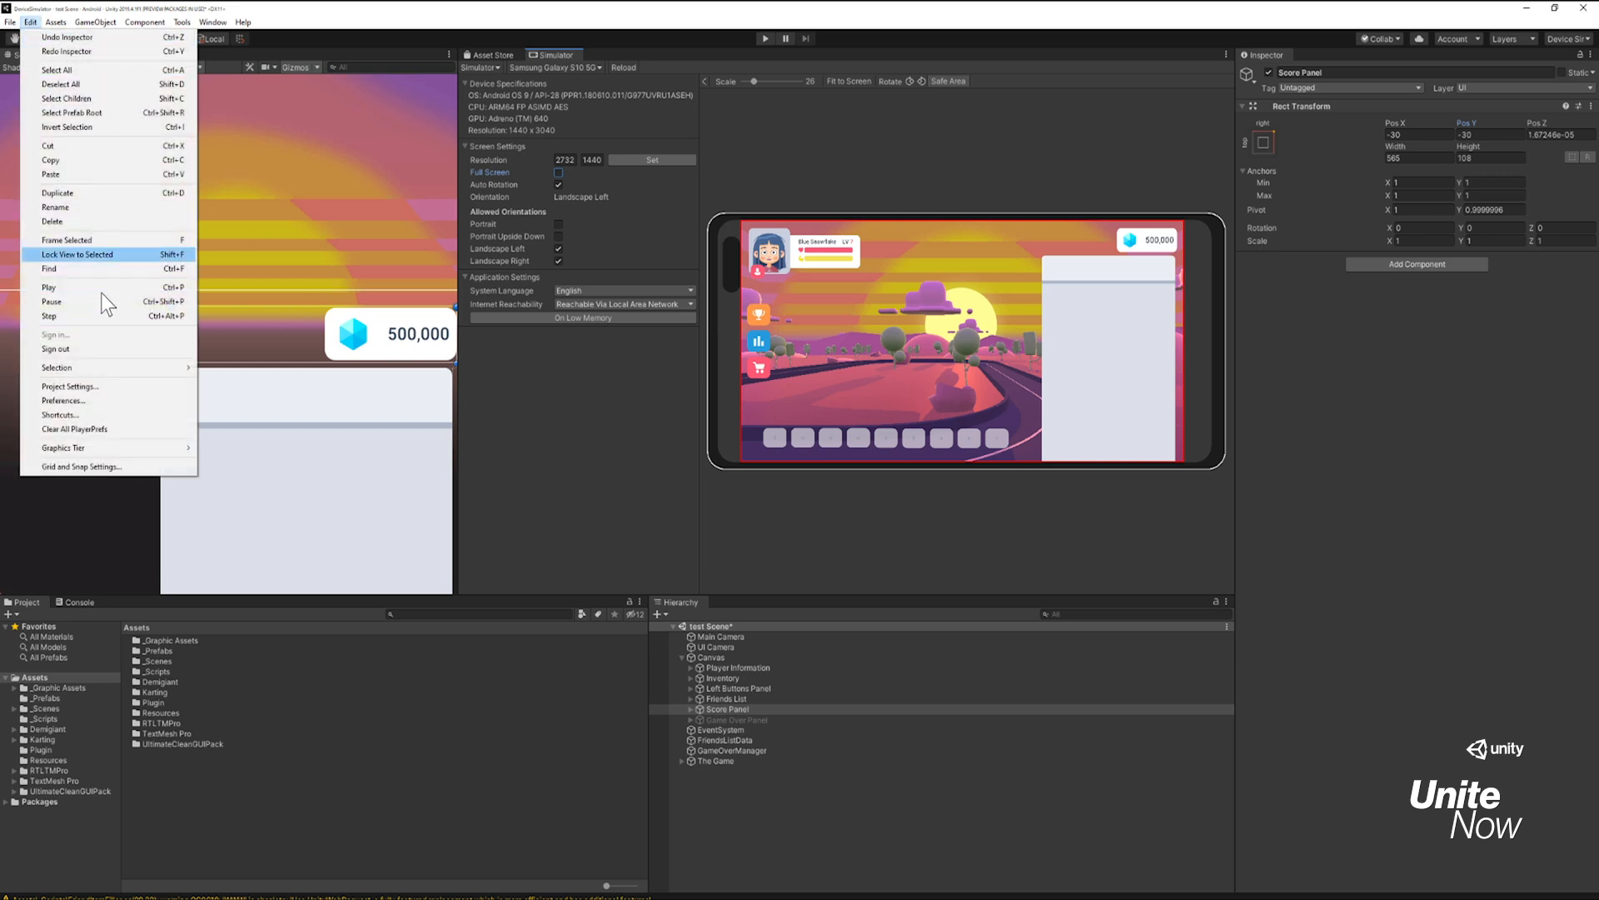
click(88, 387)
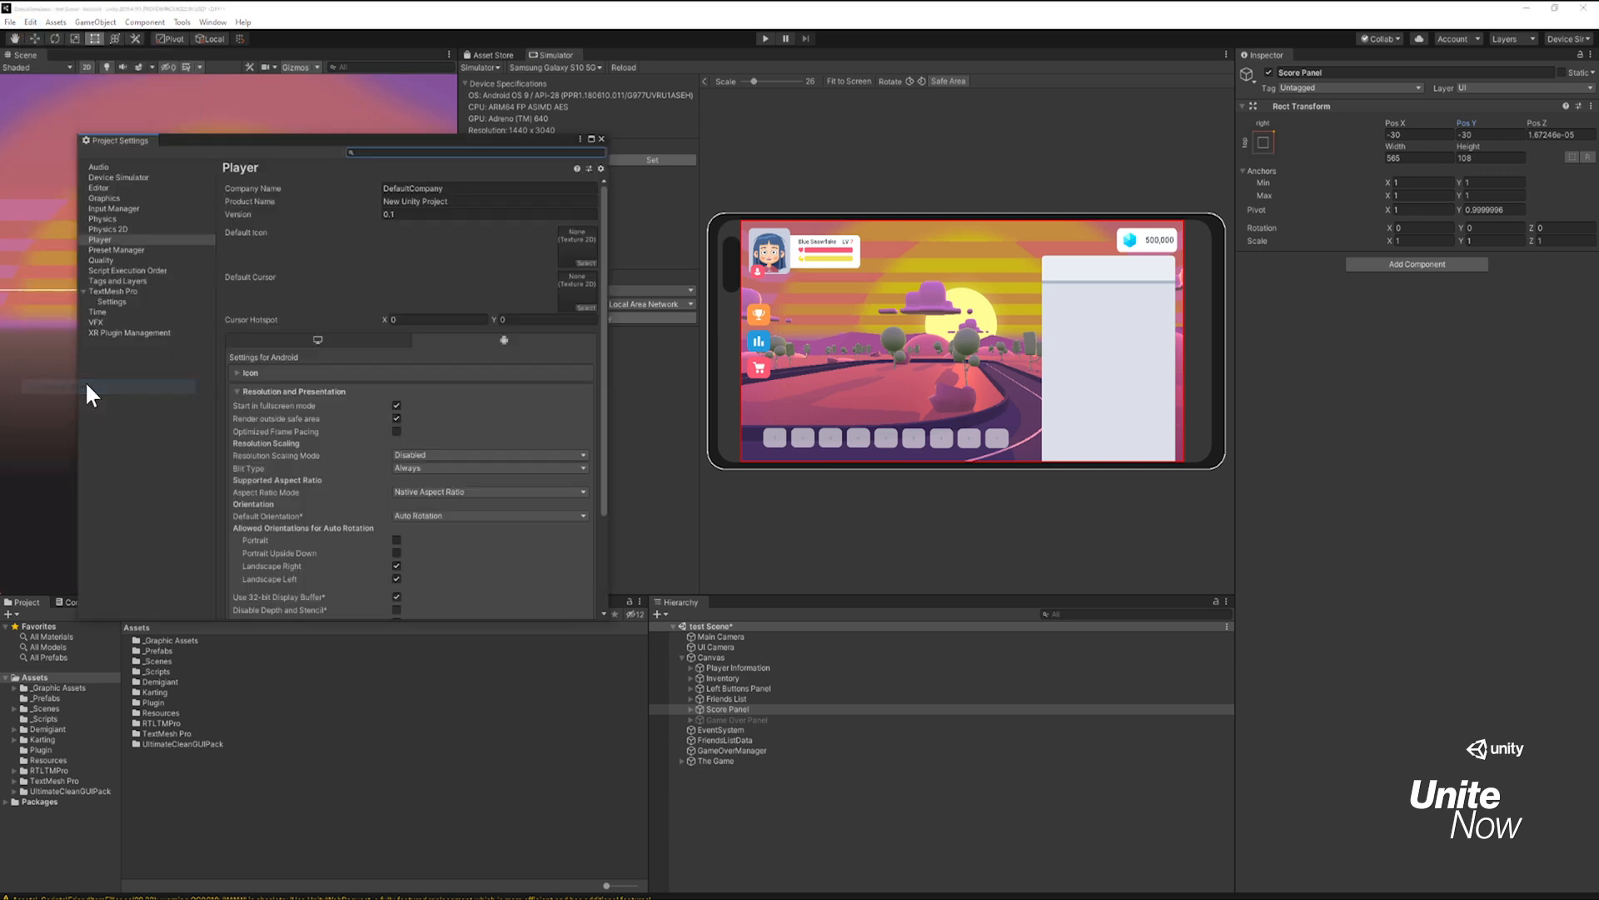
click(395, 418)
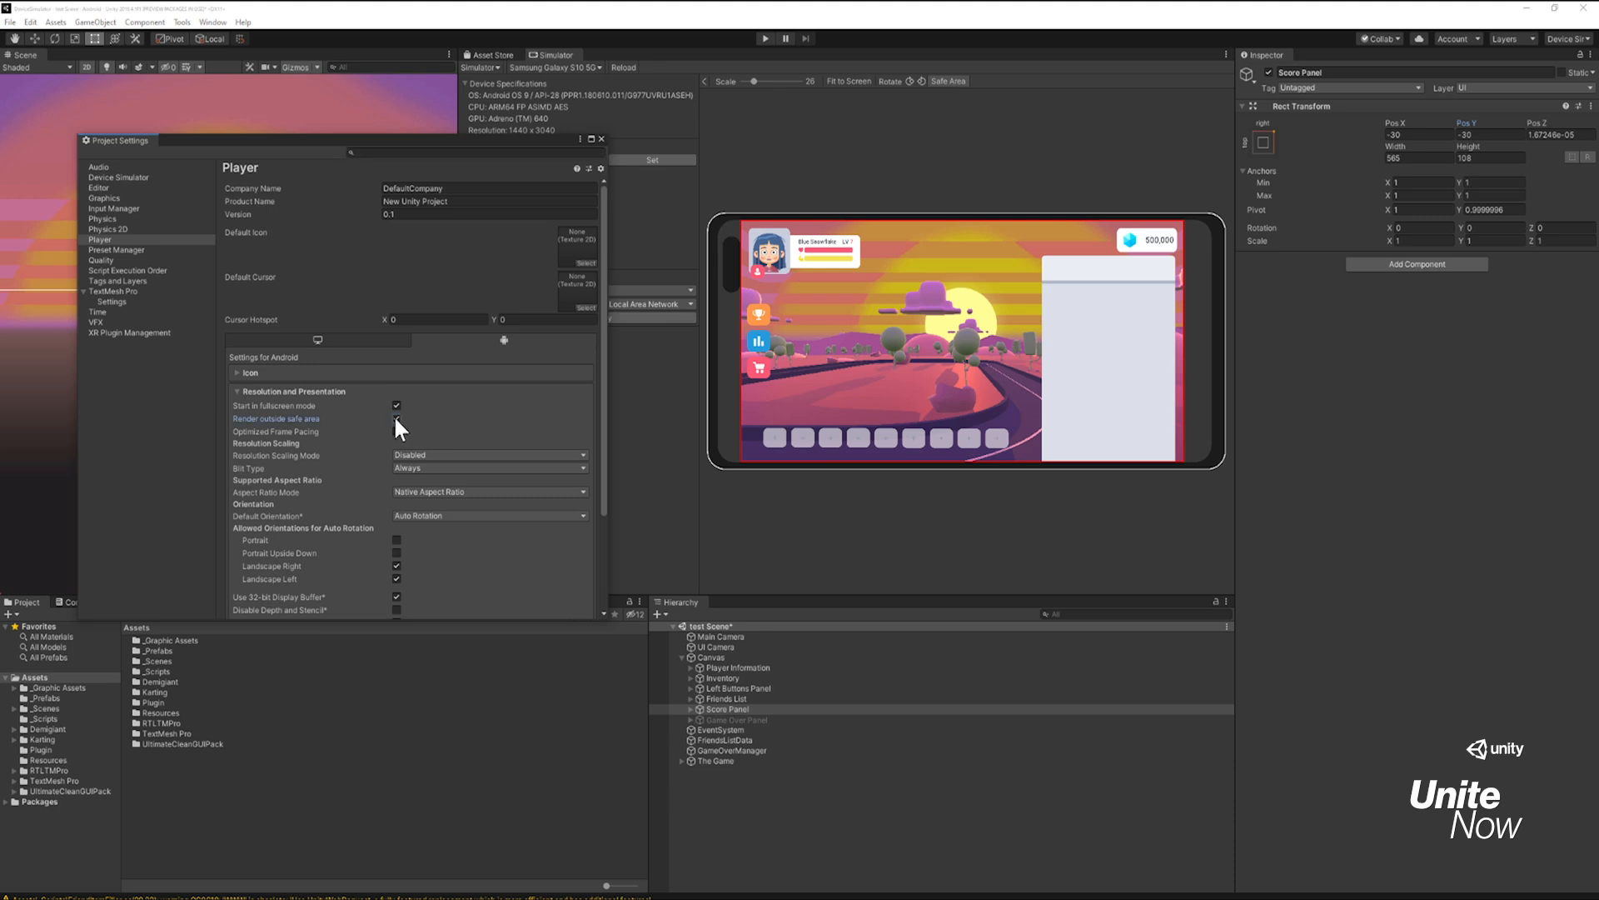
click(599, 138)
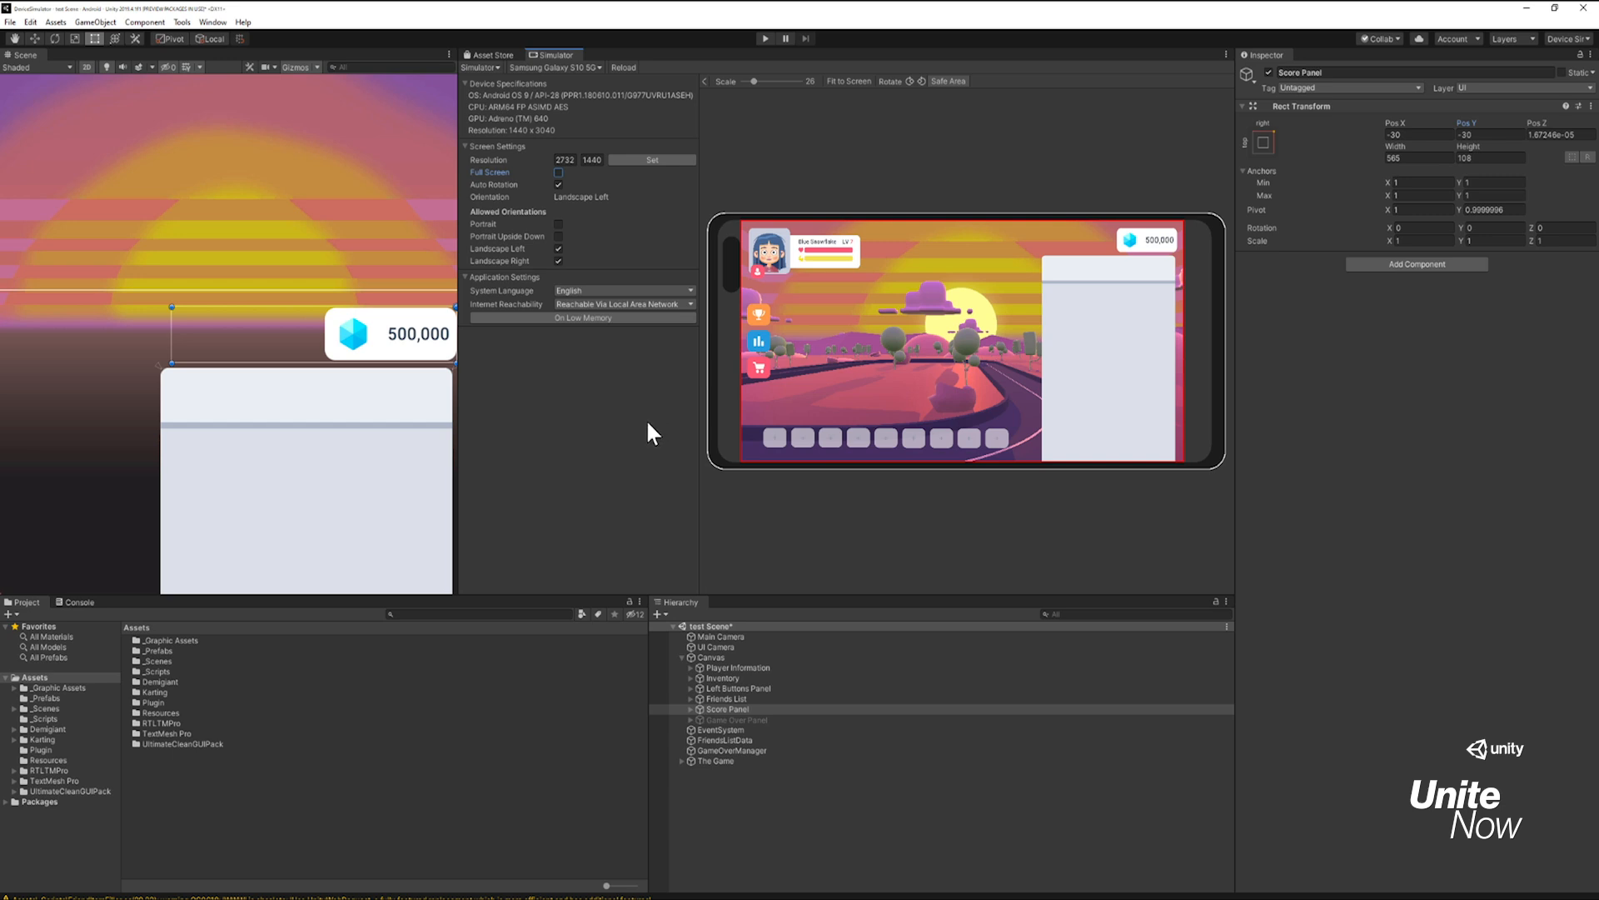
click(557, 172)
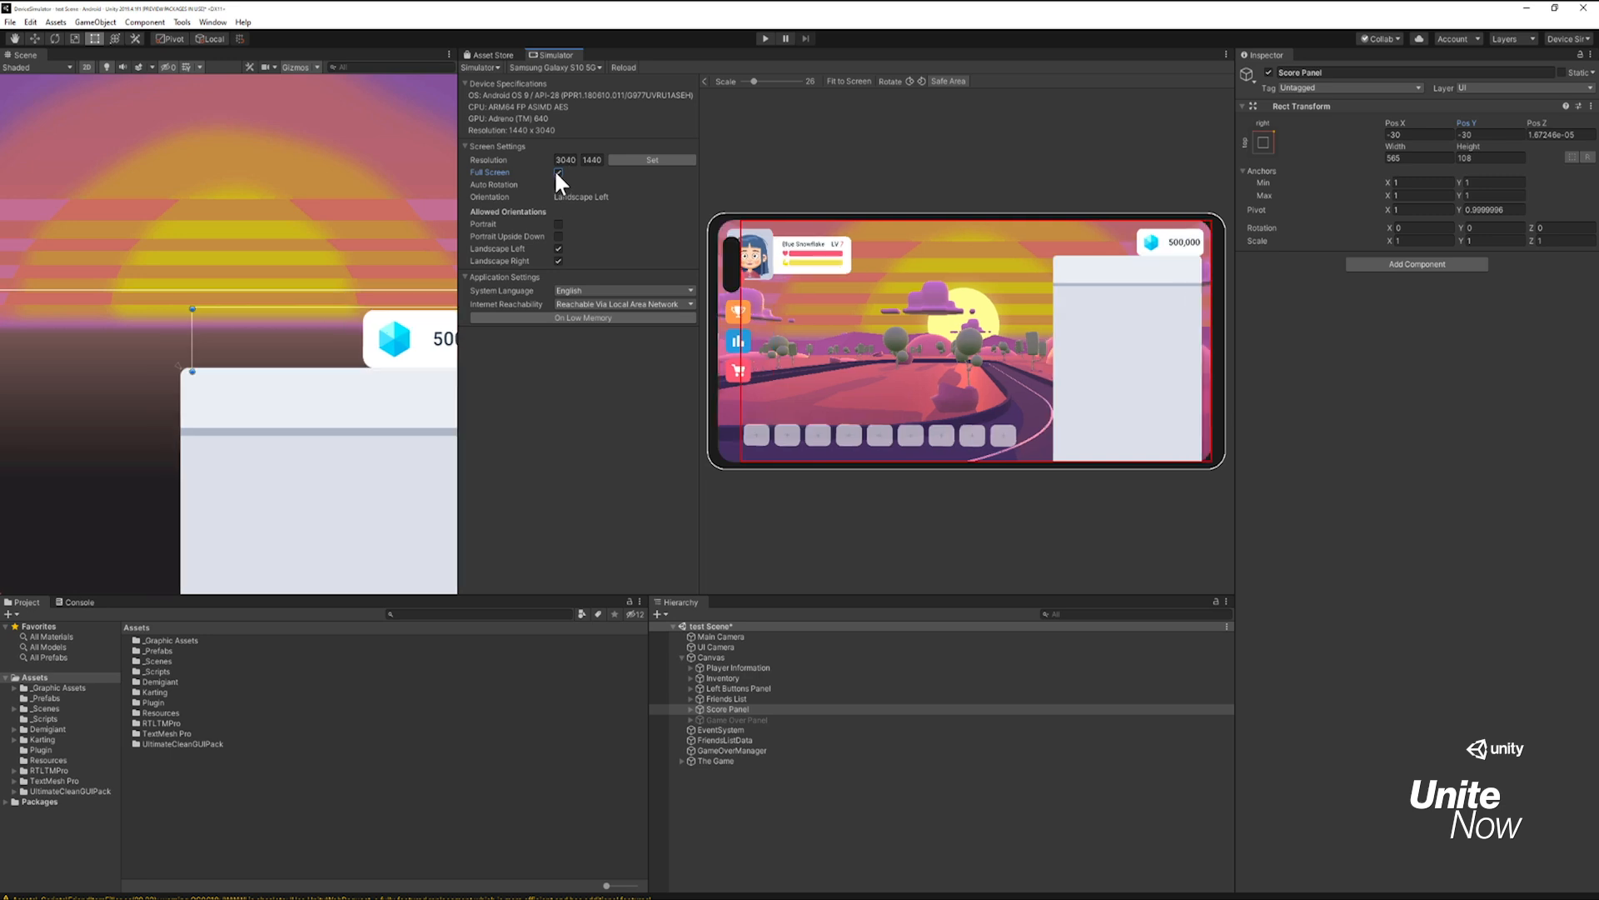
Step: Add a UI Panel under the Canvas and rename it "Panel Safe Area"
click(713, 657)
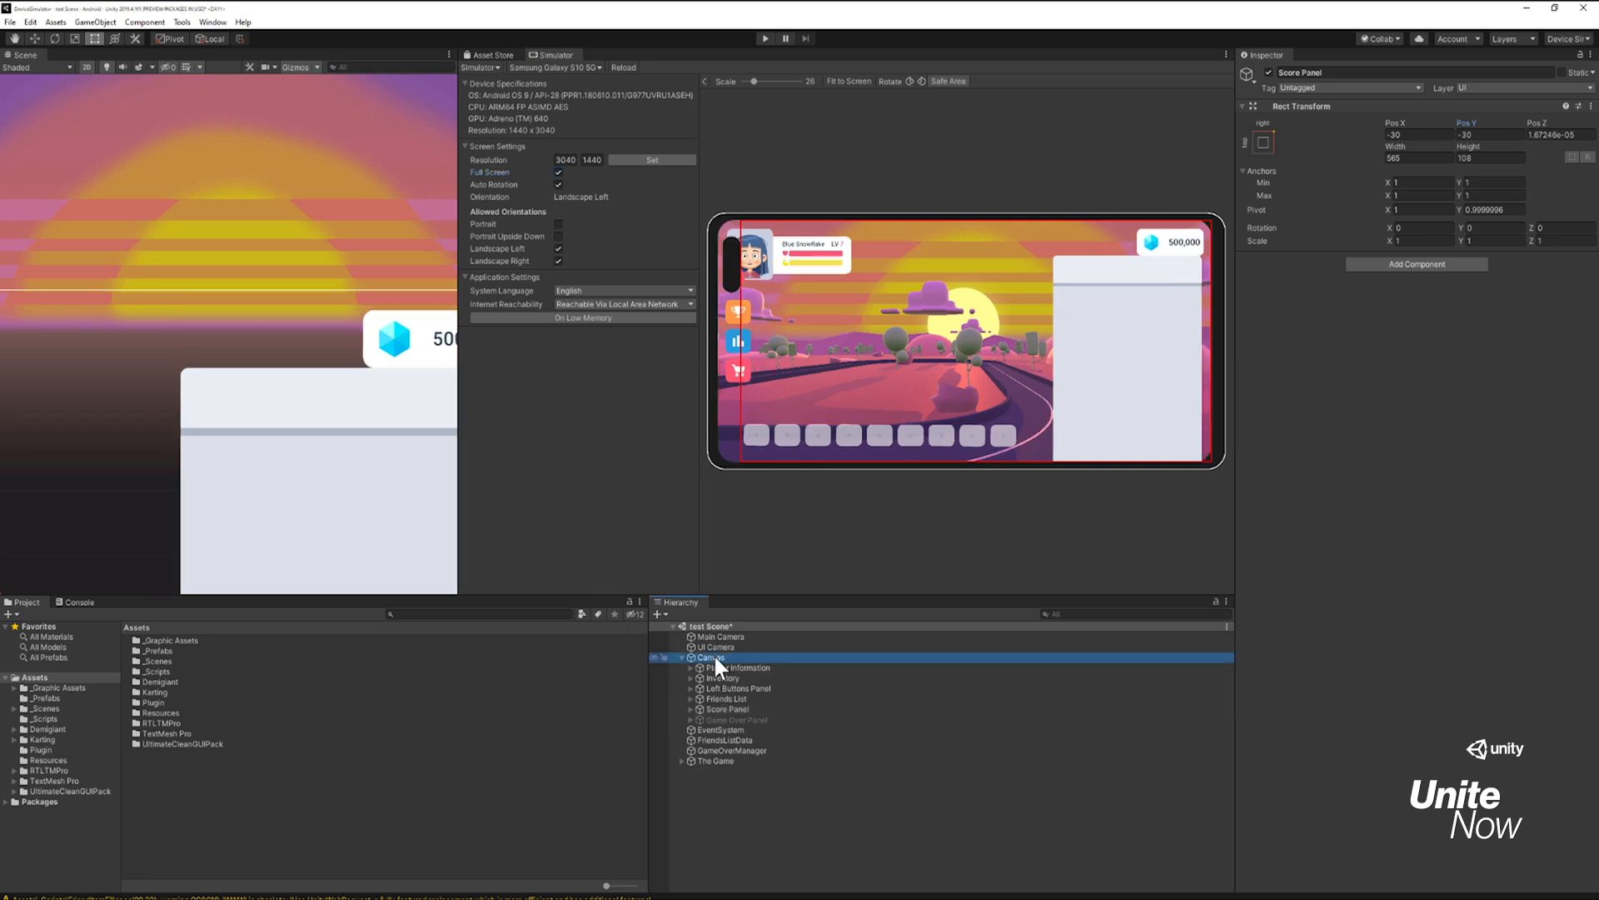
right_click(716, 657)
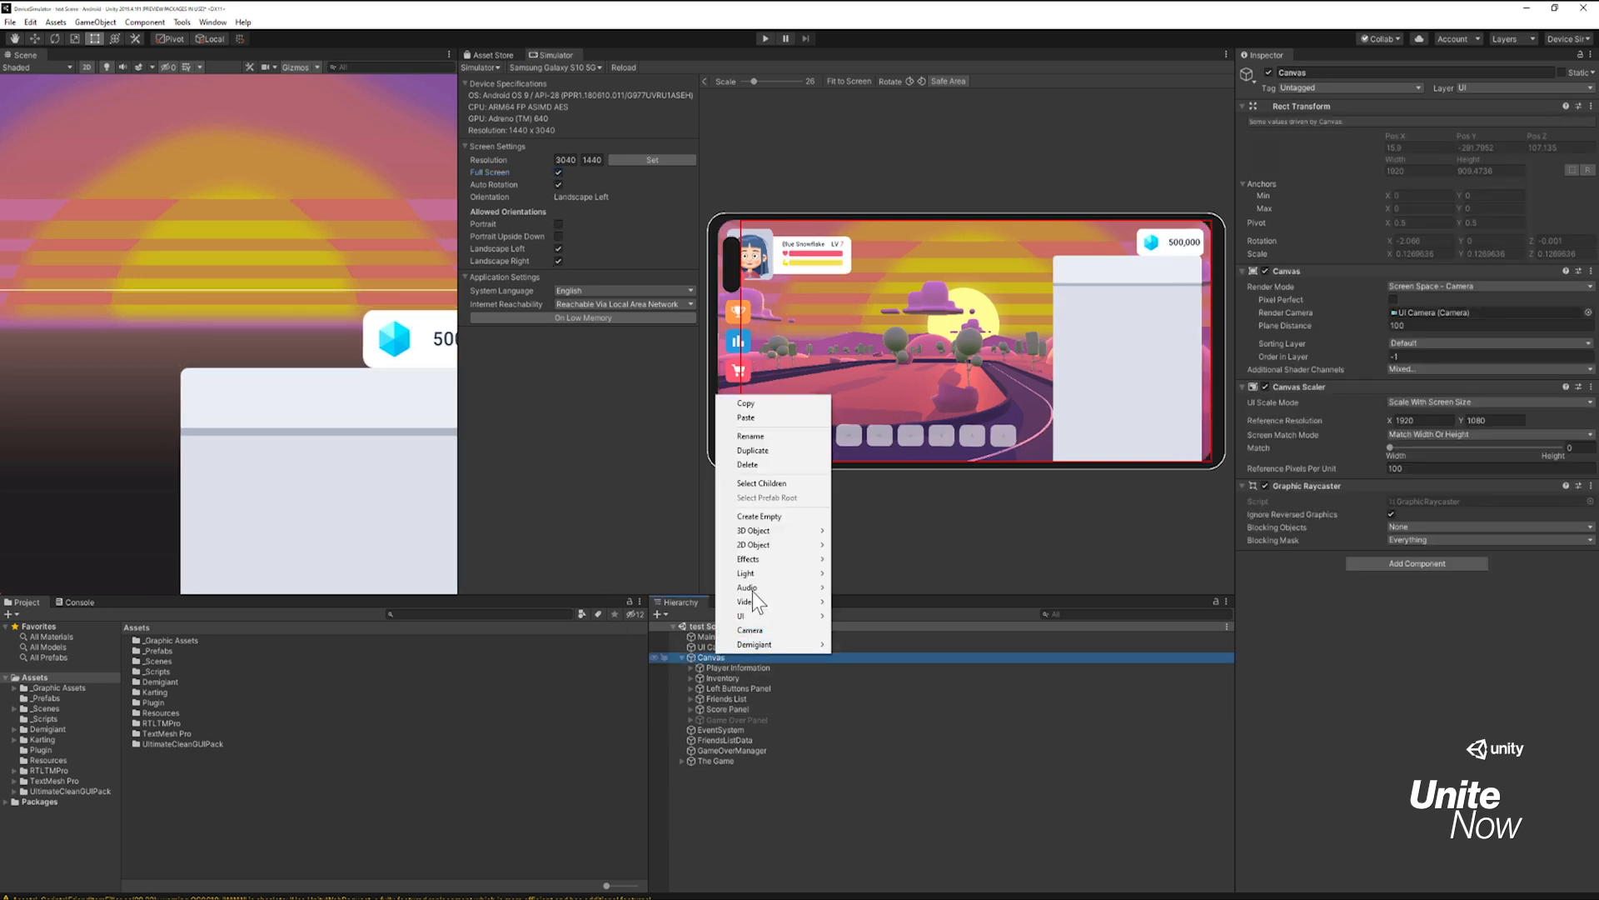
mouse_move(763, 613)
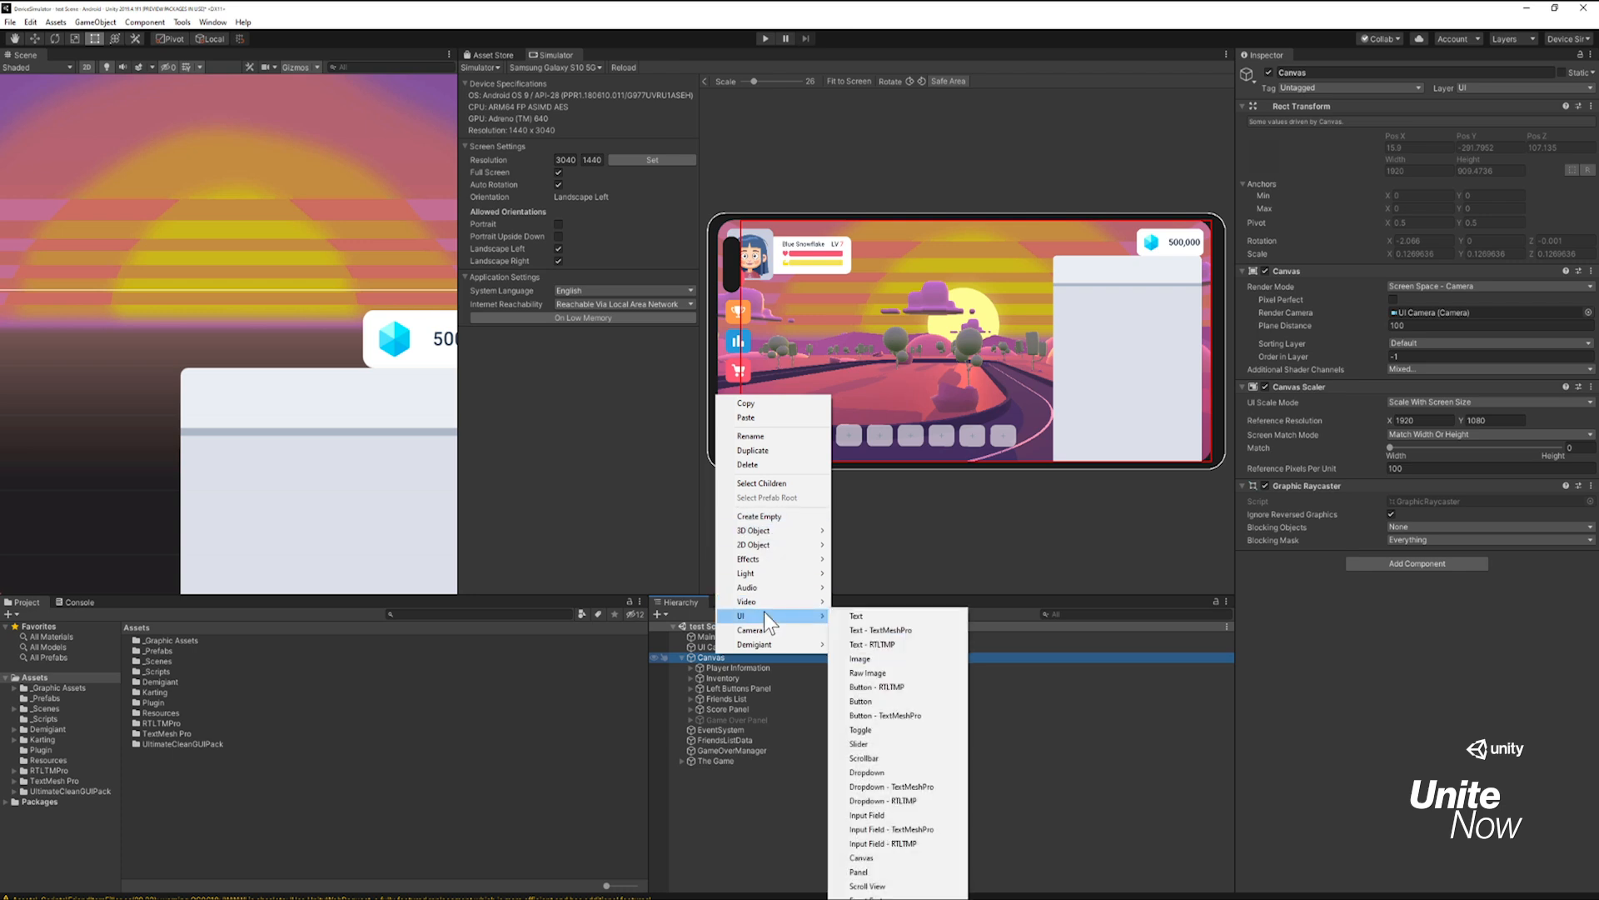
click(874, 869)
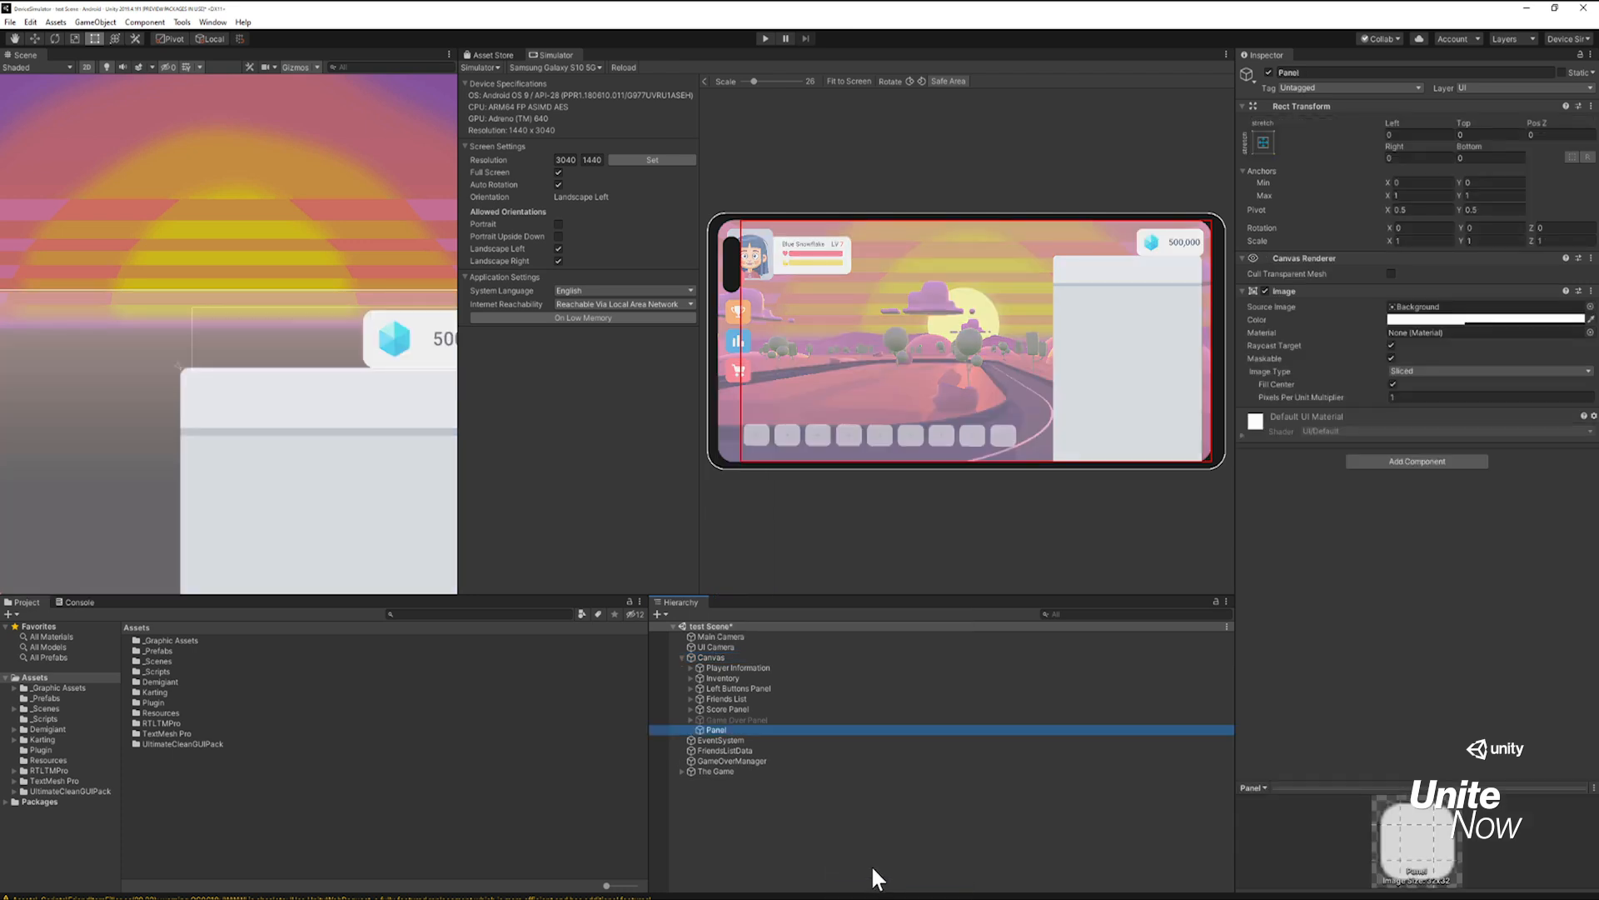
click(730, 729)
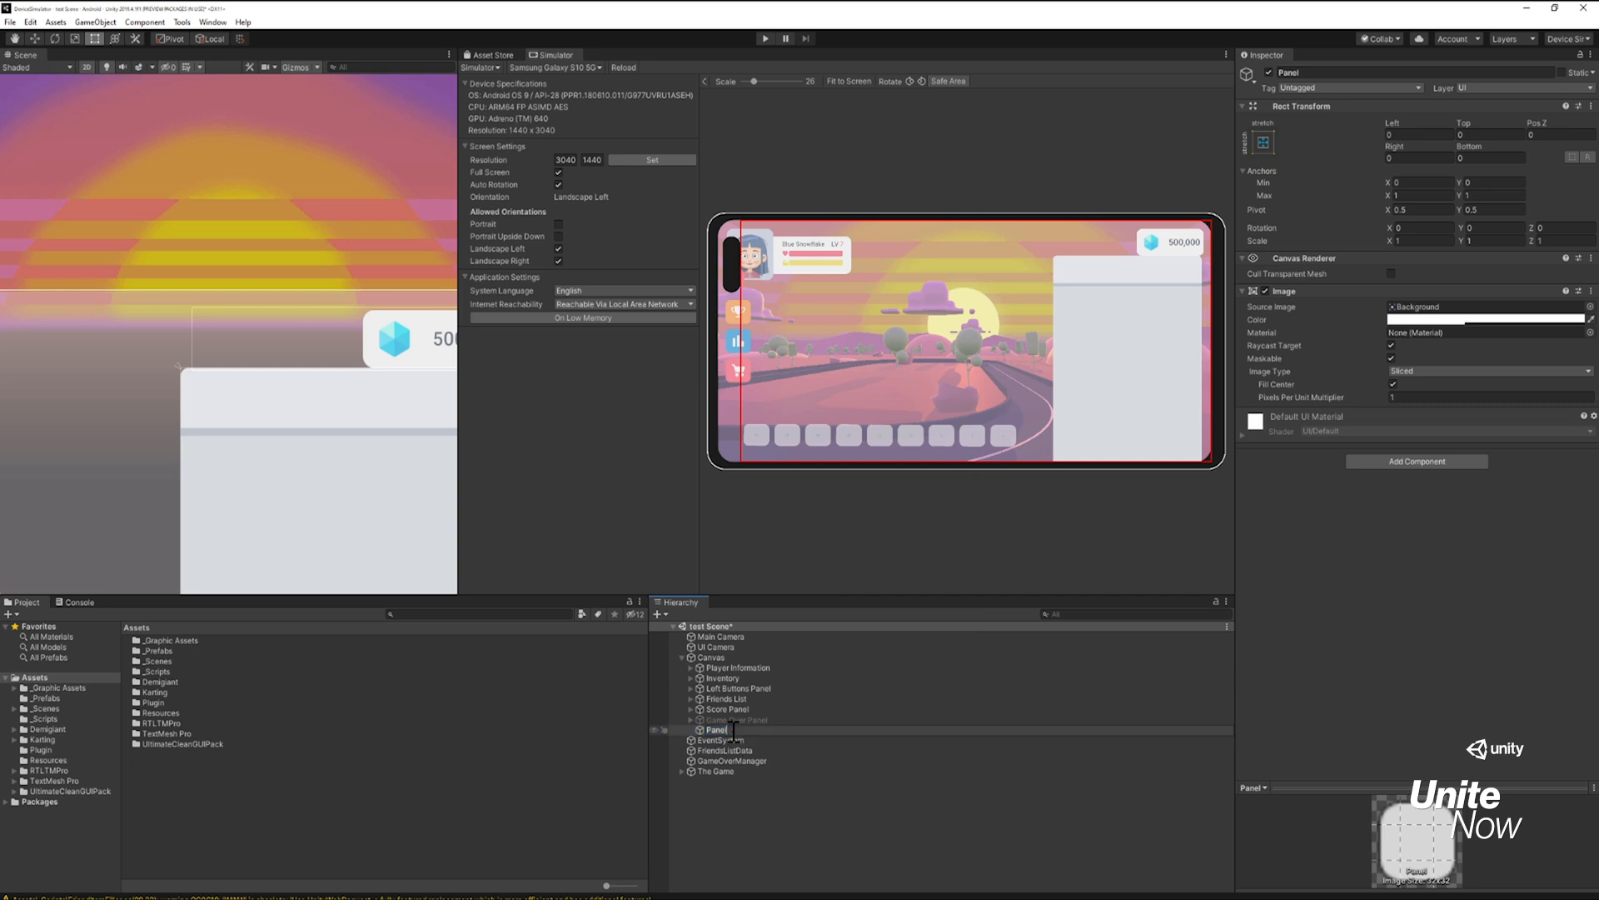
text(Panel Safe Area)
key(Return)
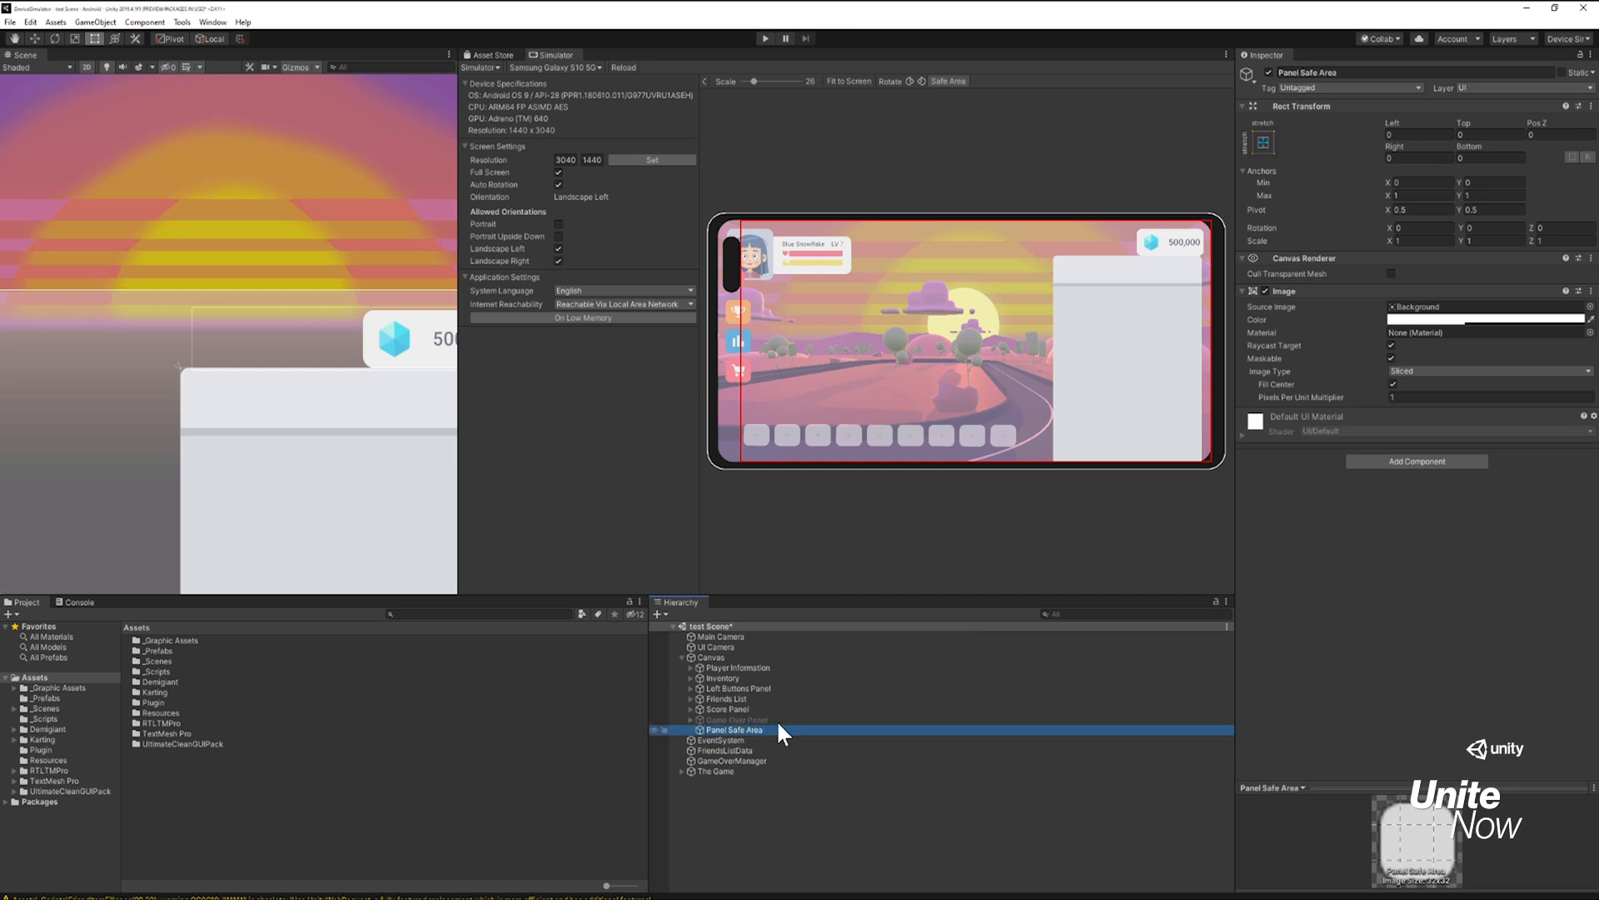
Step: Create a new script named SafeAreaSetter and add it as a component to Panel Safe Area
click(1442, 460)
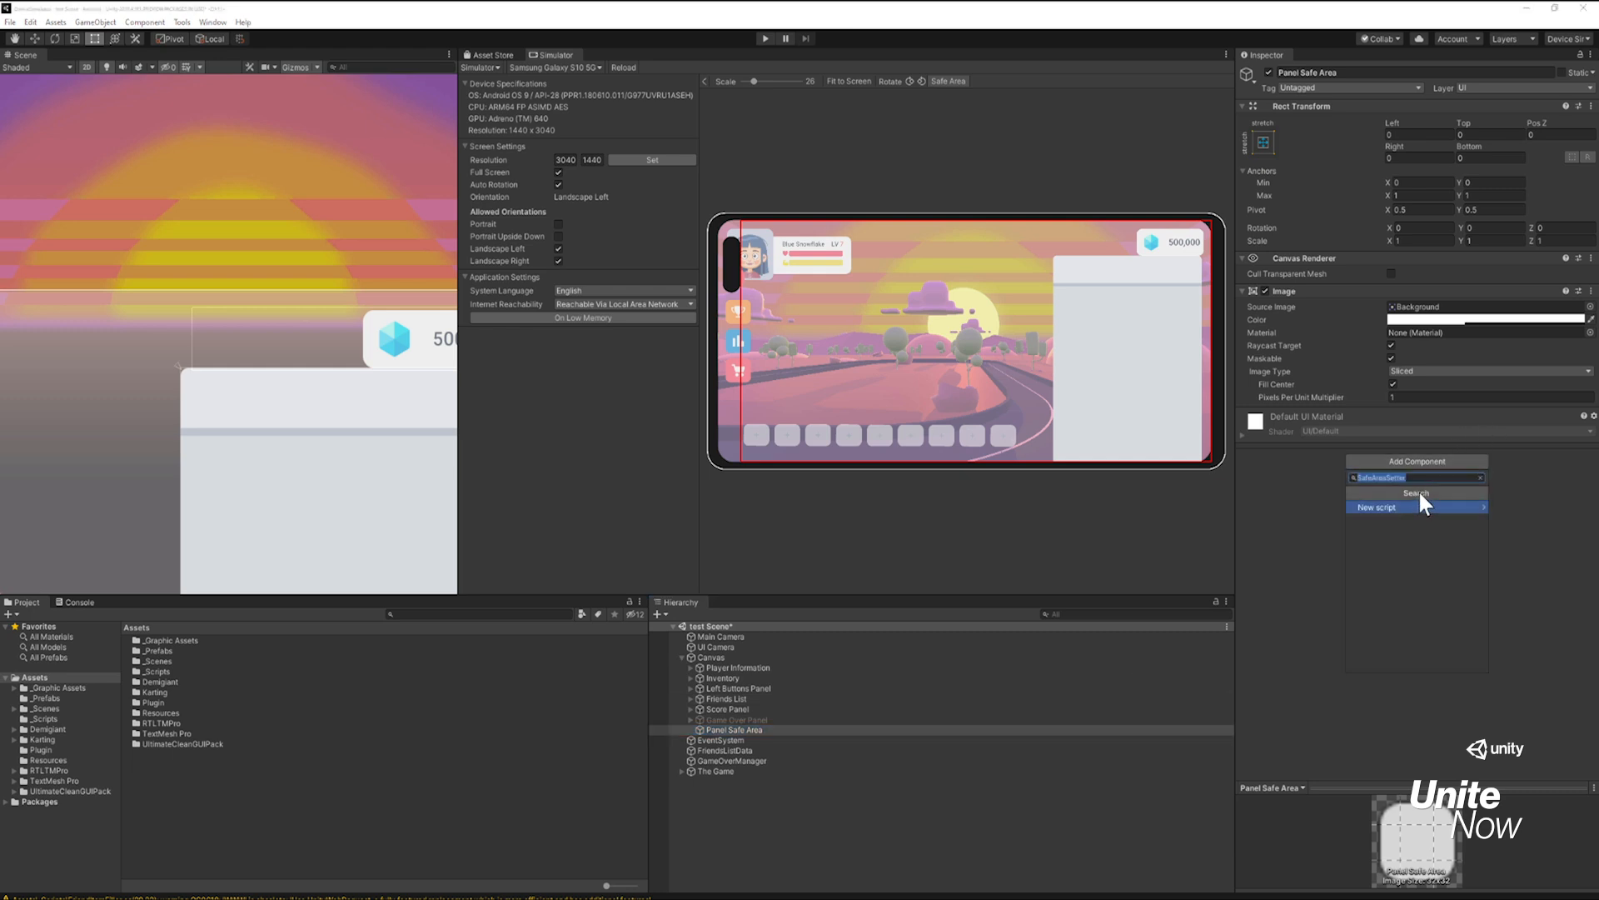
key(Return)
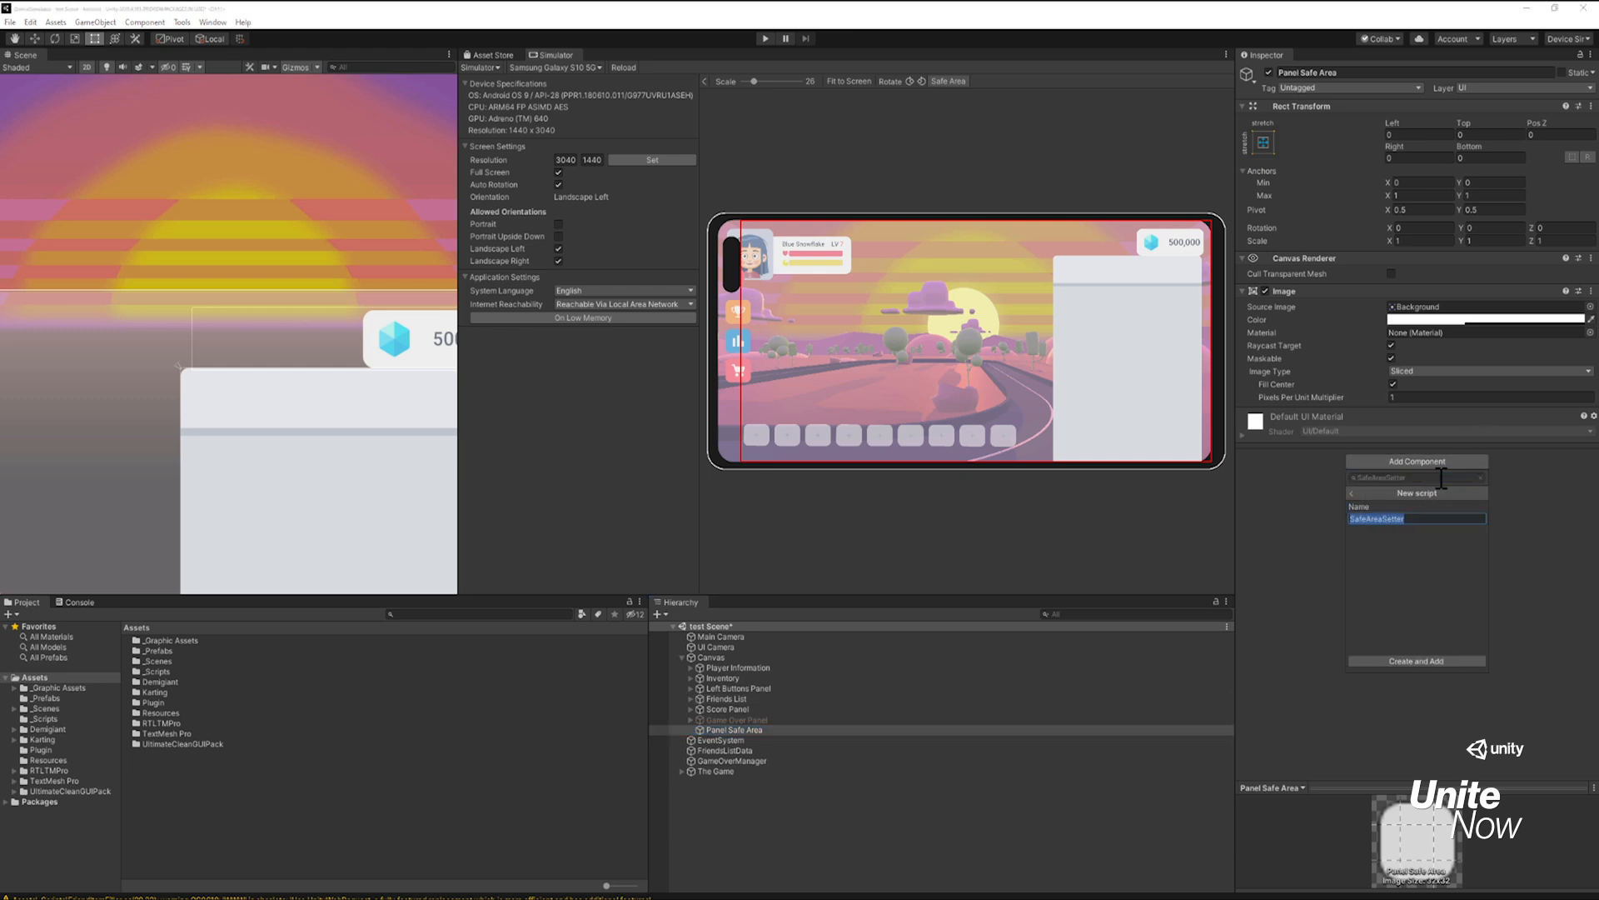
click(1439, 660)
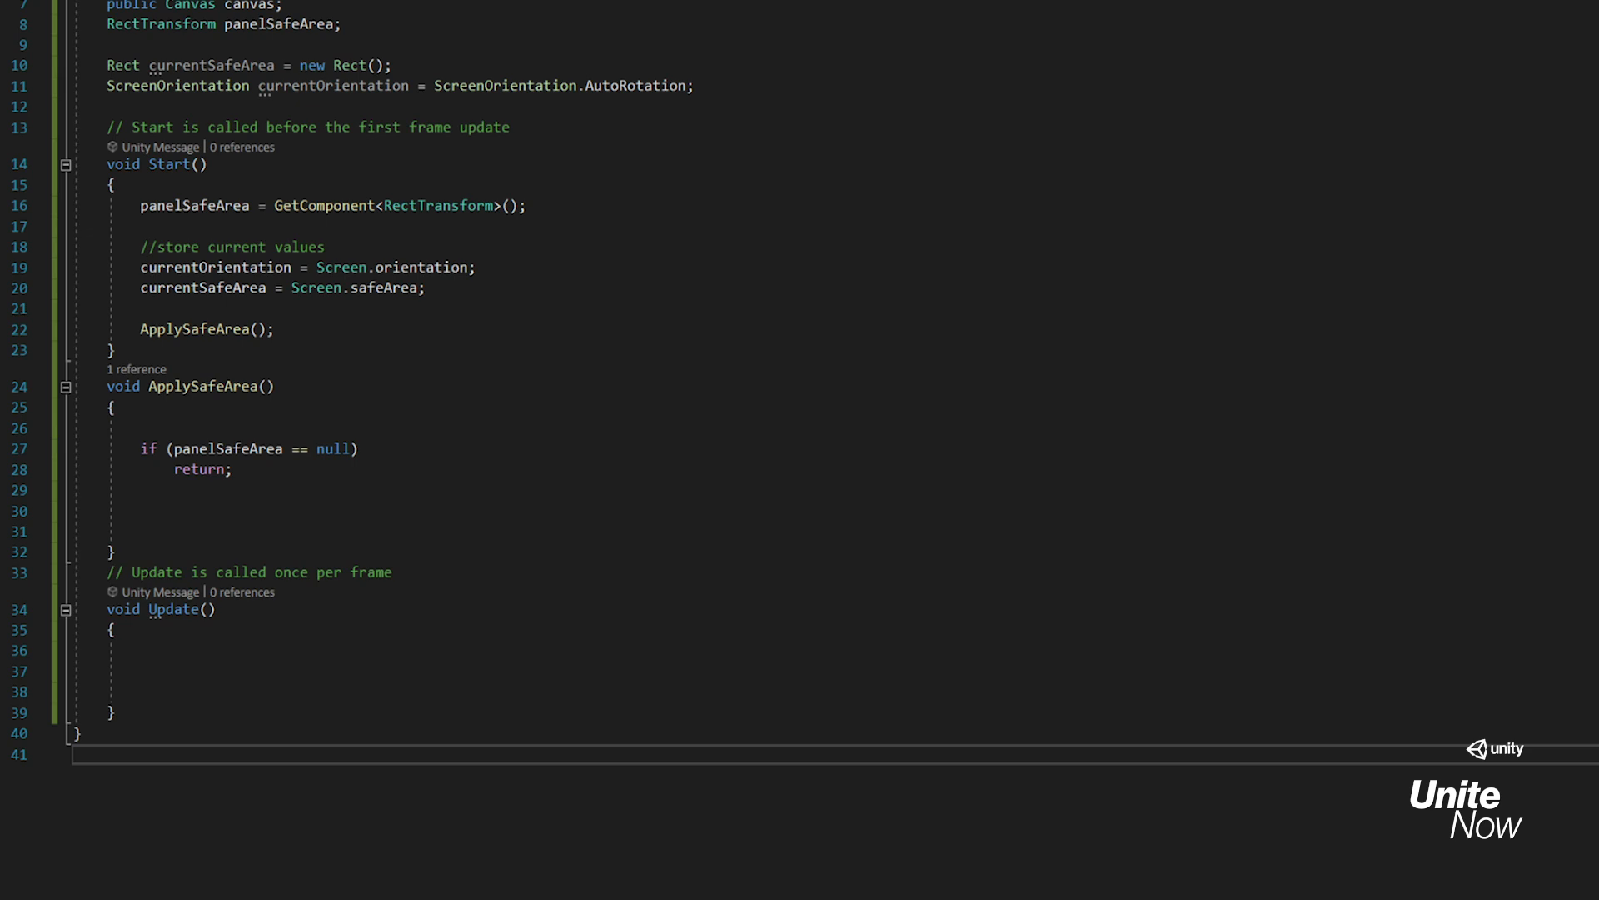
Step: In ApplySafeArea, store Screen.safeArea in safeArea and declare anchorMin as its position and anchorMax as its position plus size
click(303, 469)
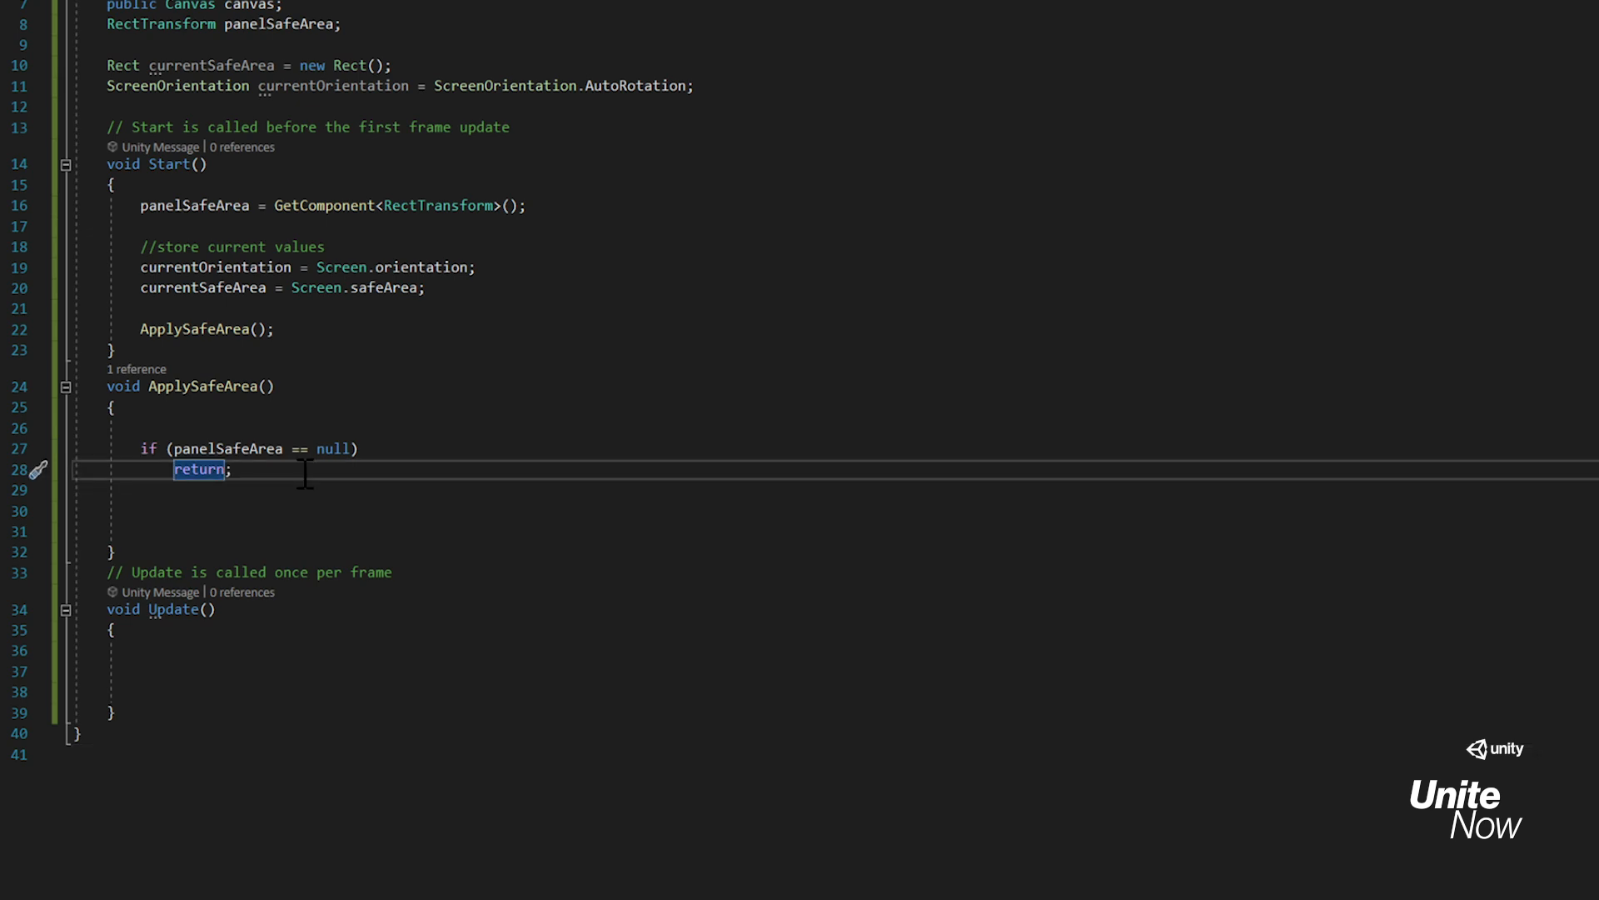
key(Return)
key(Return)
text(Rect safeArea = Screen.safeArea;)
key(Return)
key(Return)
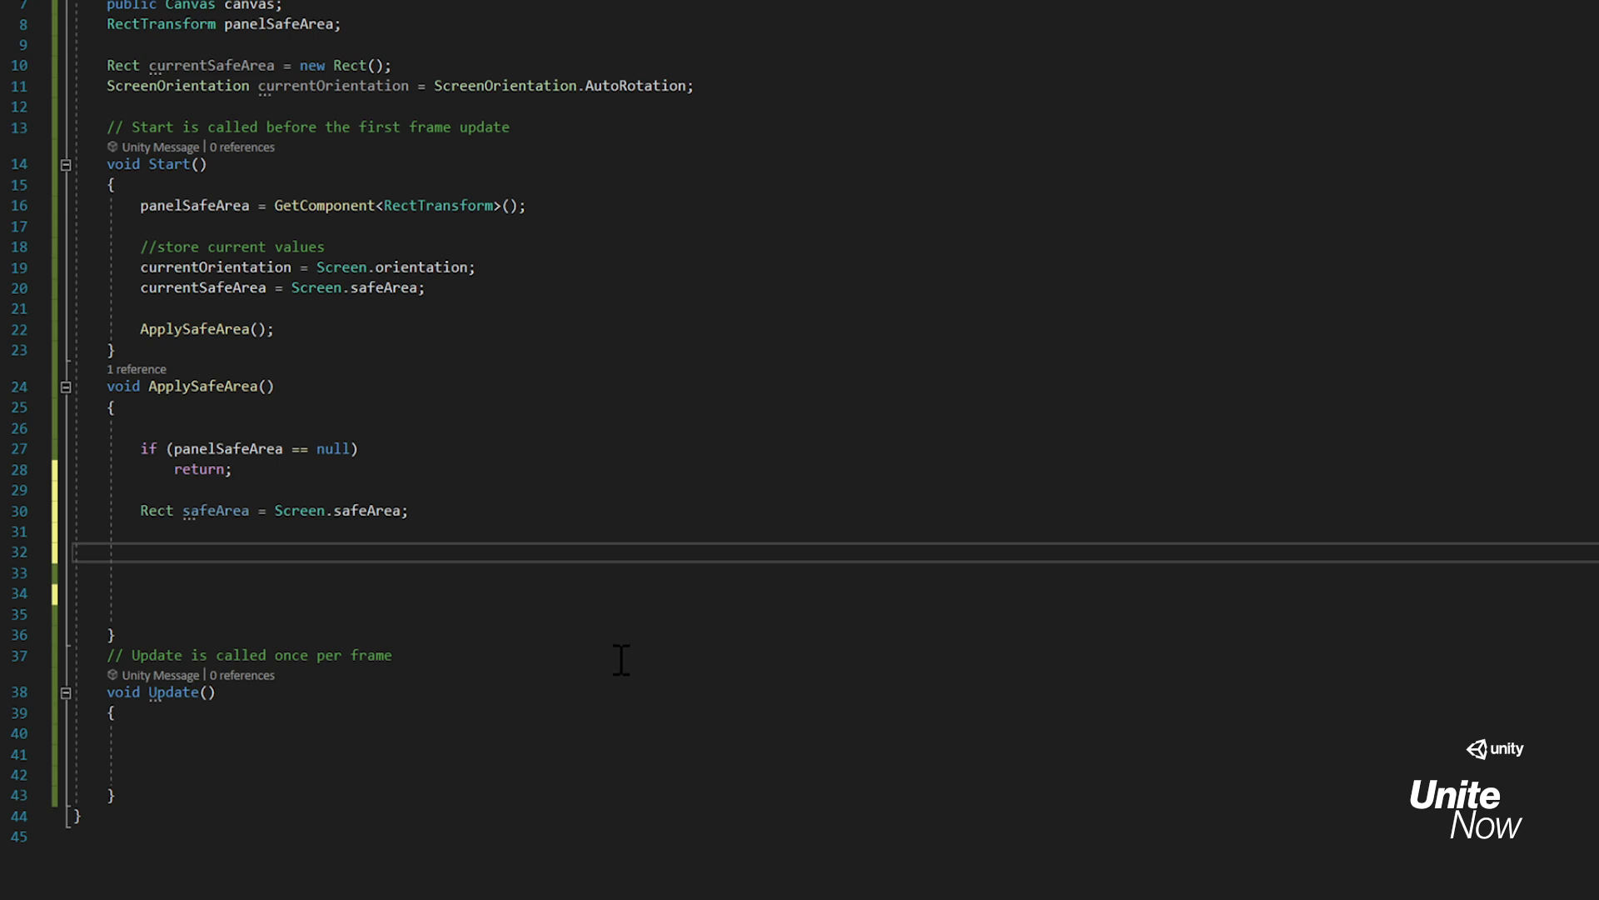
text(Vector2 anchorMin = safeArea.position; Vector2 anchorMax = safeArea.position + safeArea.size)
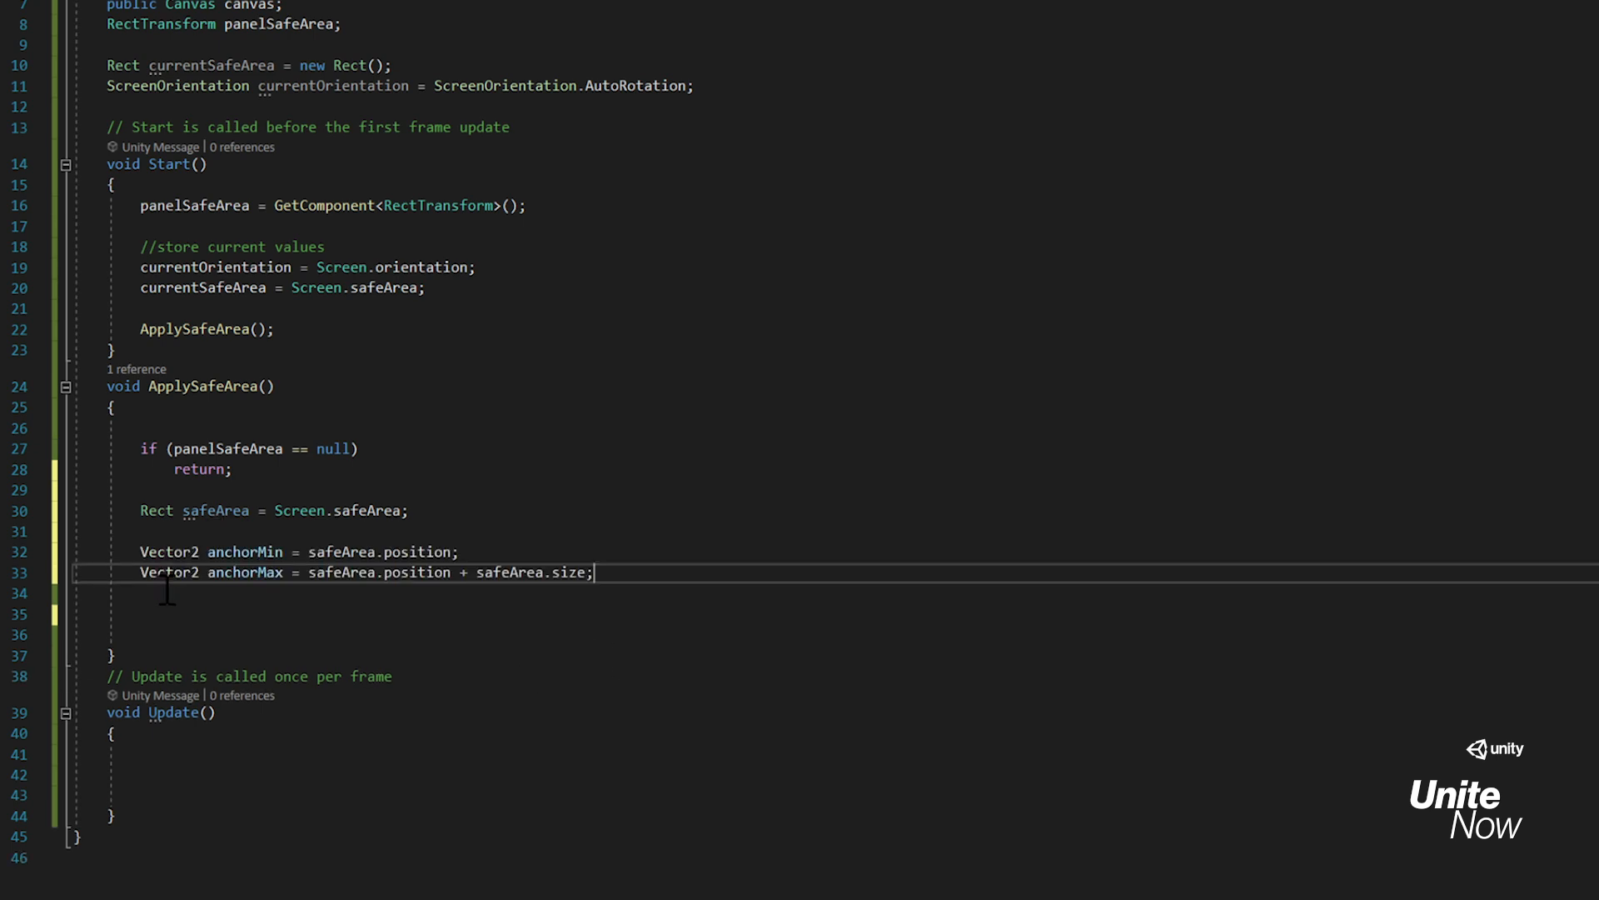
text(;)
key(Return)
key(Return)
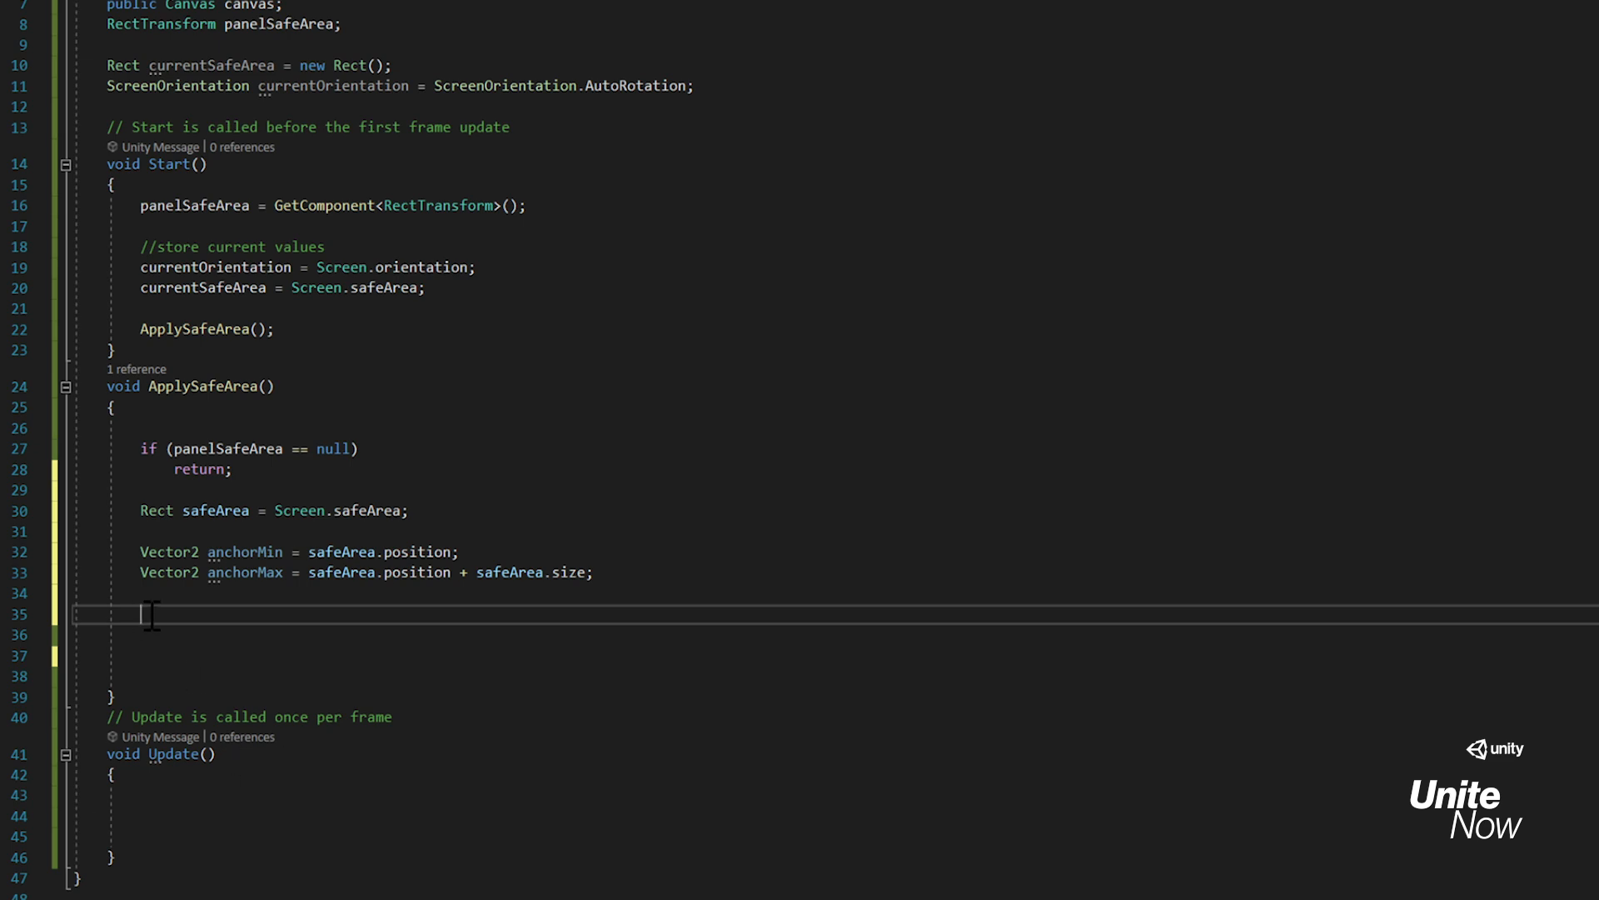
Step: Divide the anchorMin and anchorMax components by the canvas pixelRect width and height, and assign both to panelSafeArea's anchors
text(anchorMin.x /= canvas.pixelRect.width; anchorMin.y /= canvas.pixelRect.height;  anchorMax.x /= canvas.pixelRect.width; anchorMax.y /= canvas.pixelRect.height;)
key(Return)
key(Return)
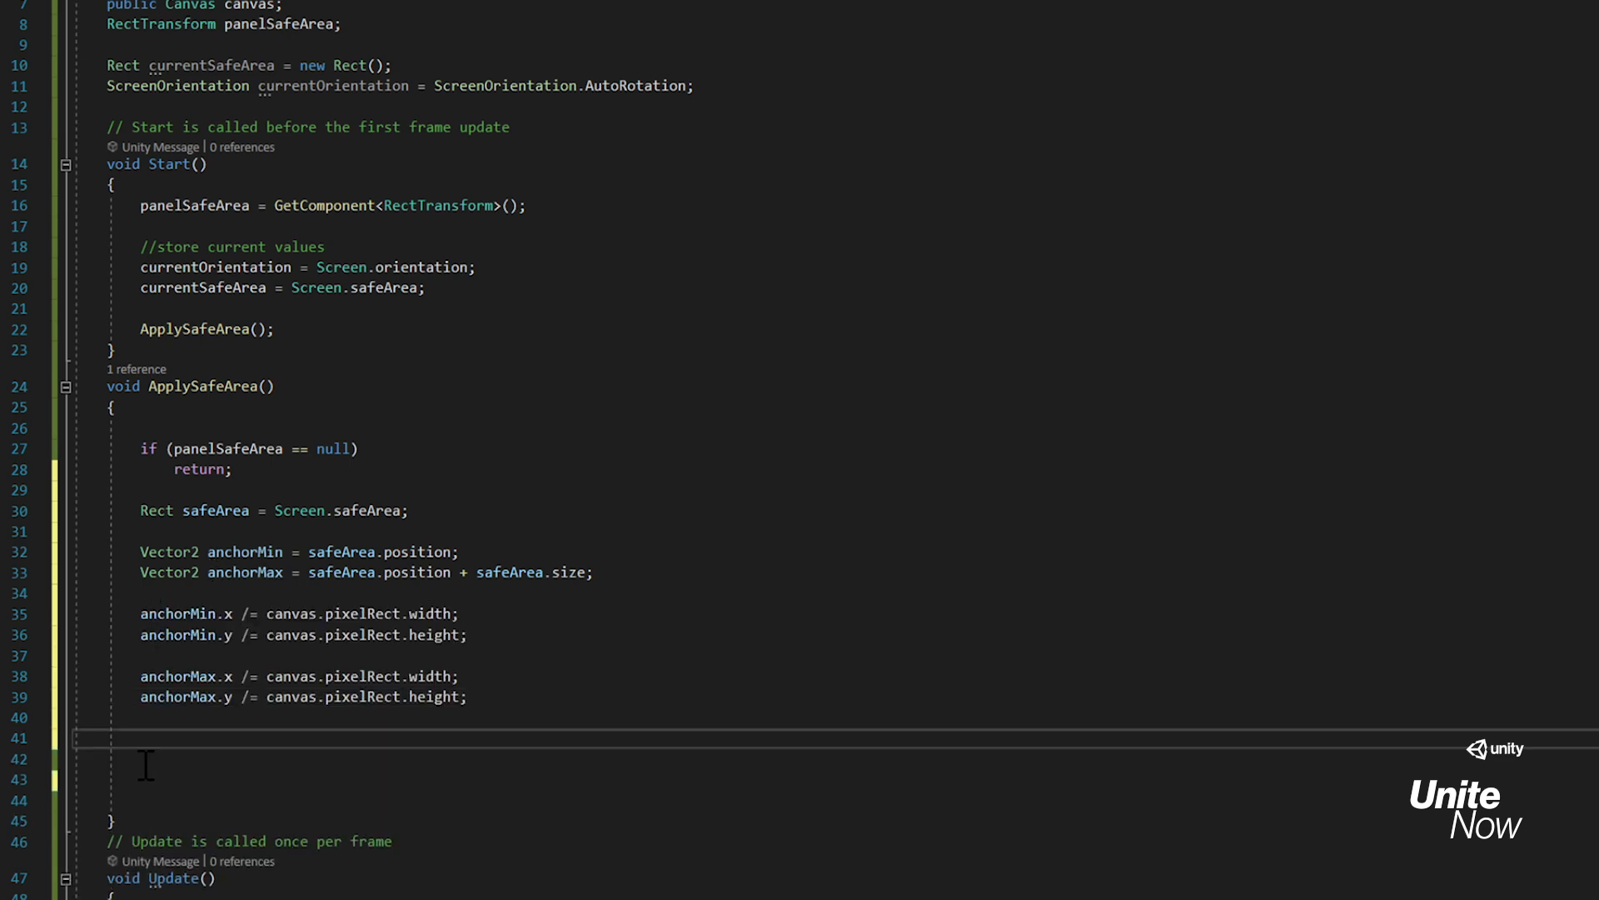
text(panelSafeArea.anchorMin = anchorMin; panelSafeArea.anchorMax = anchorMax;)
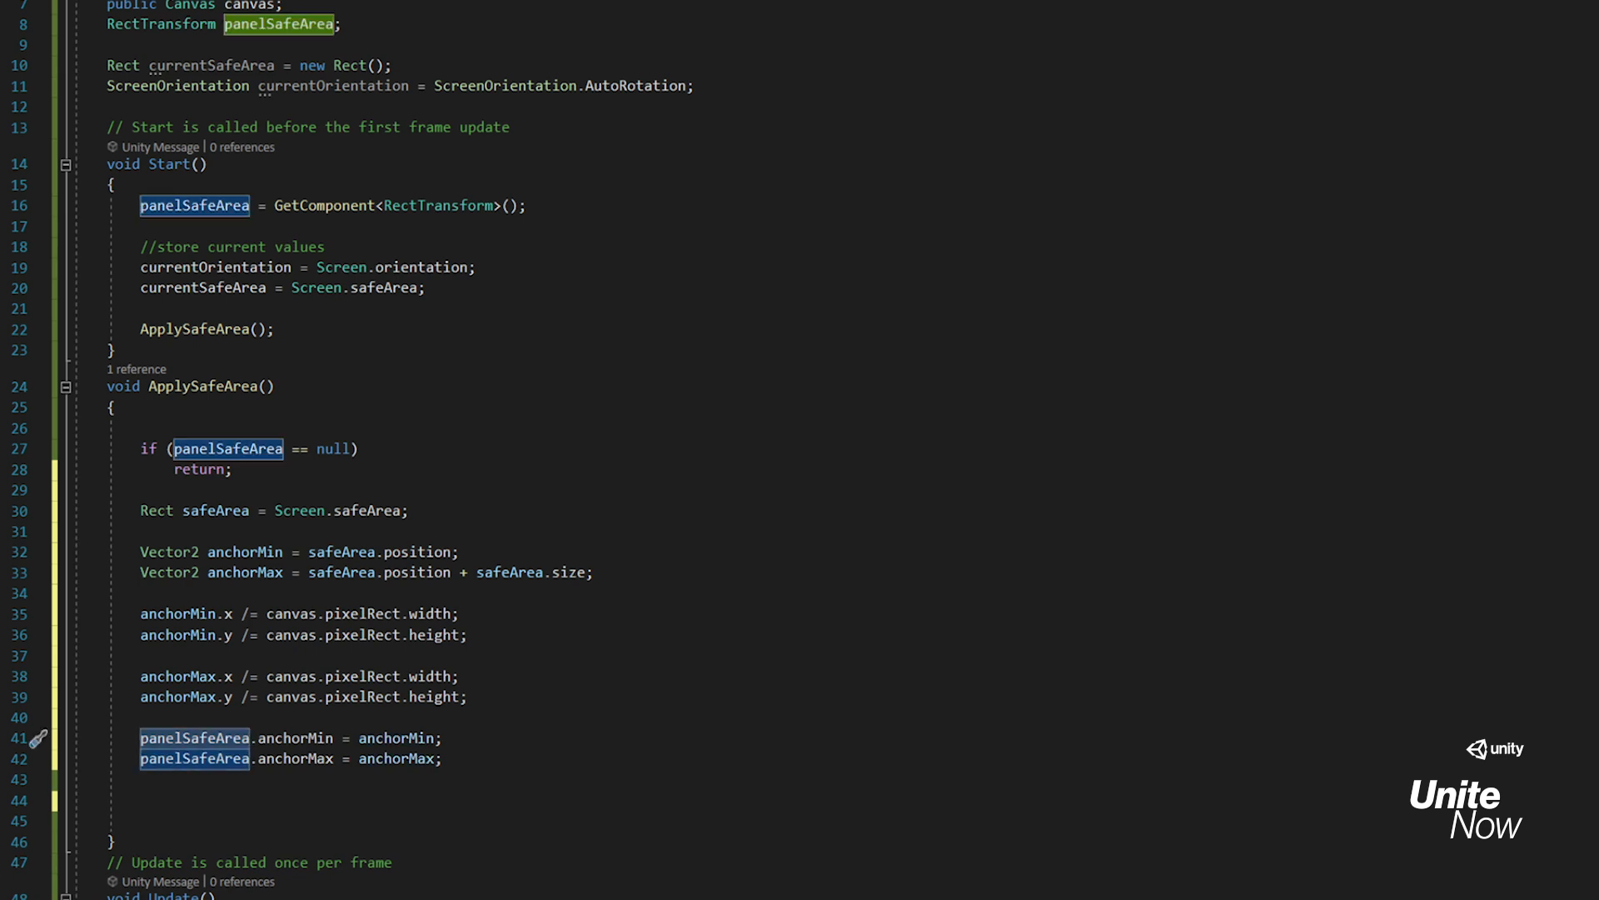
Step: Store the current orientation and safe area at the end of ApplySafeArea, and make Update call ApplySafeArea when either differs from Screen's values
click(154, 802)
text(currentOrientation = Screen.orientation; currentSafeArea = Screen.safeArea;)
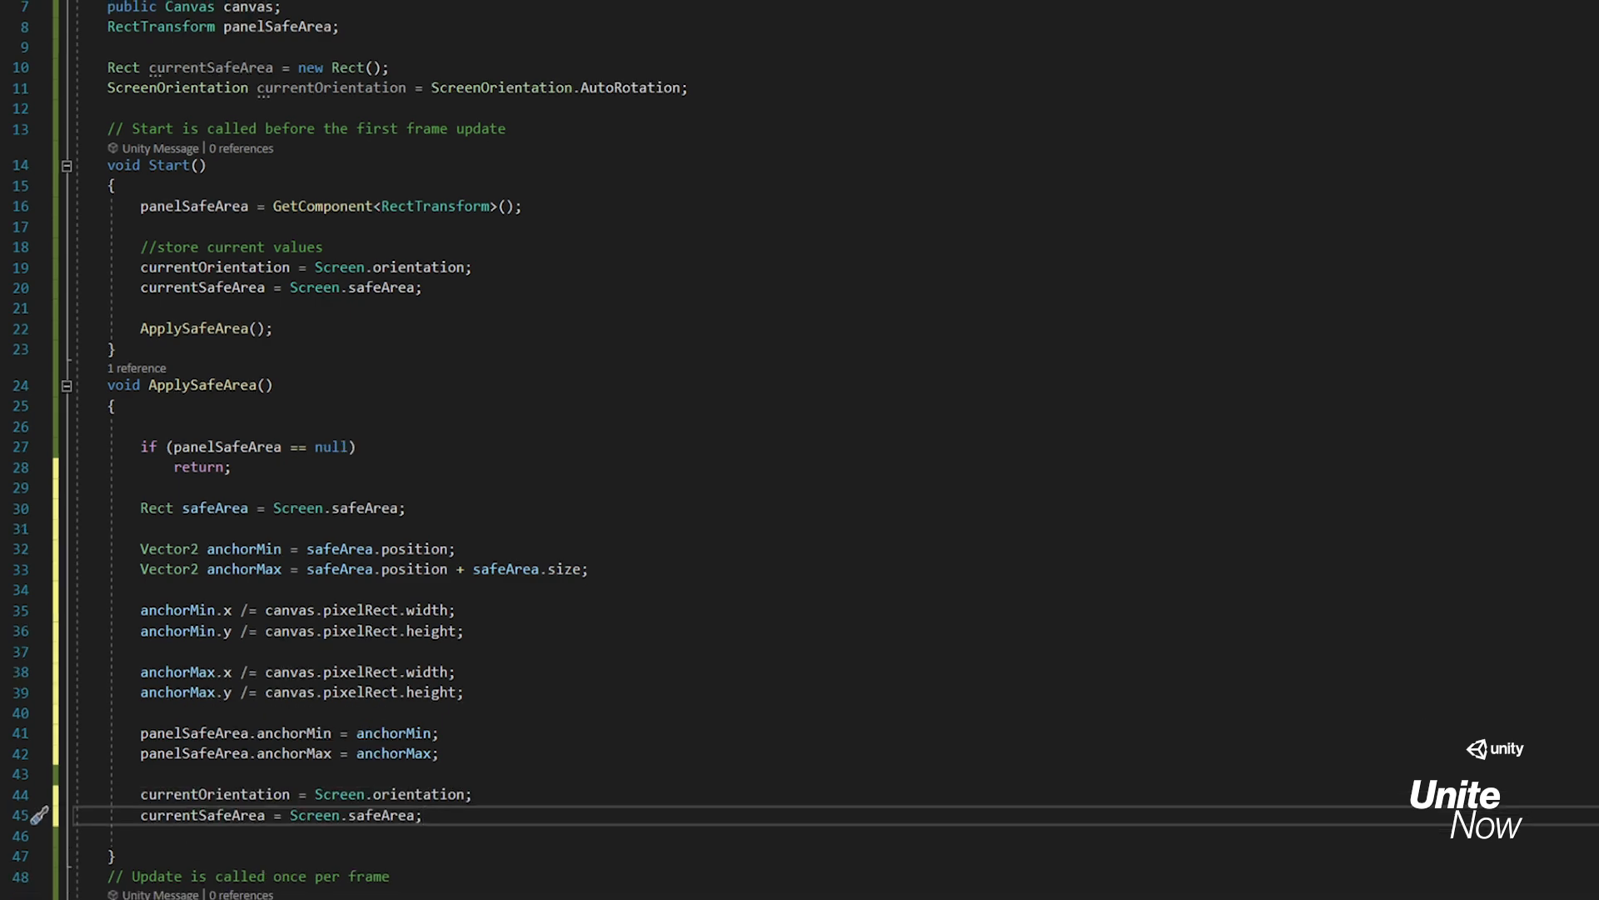
click(148, 767)
text(if ((currentOrientation != Screen.orientation) || (currentSafeArea != Screen.safeArea)) {     ApplySafeArea(); })
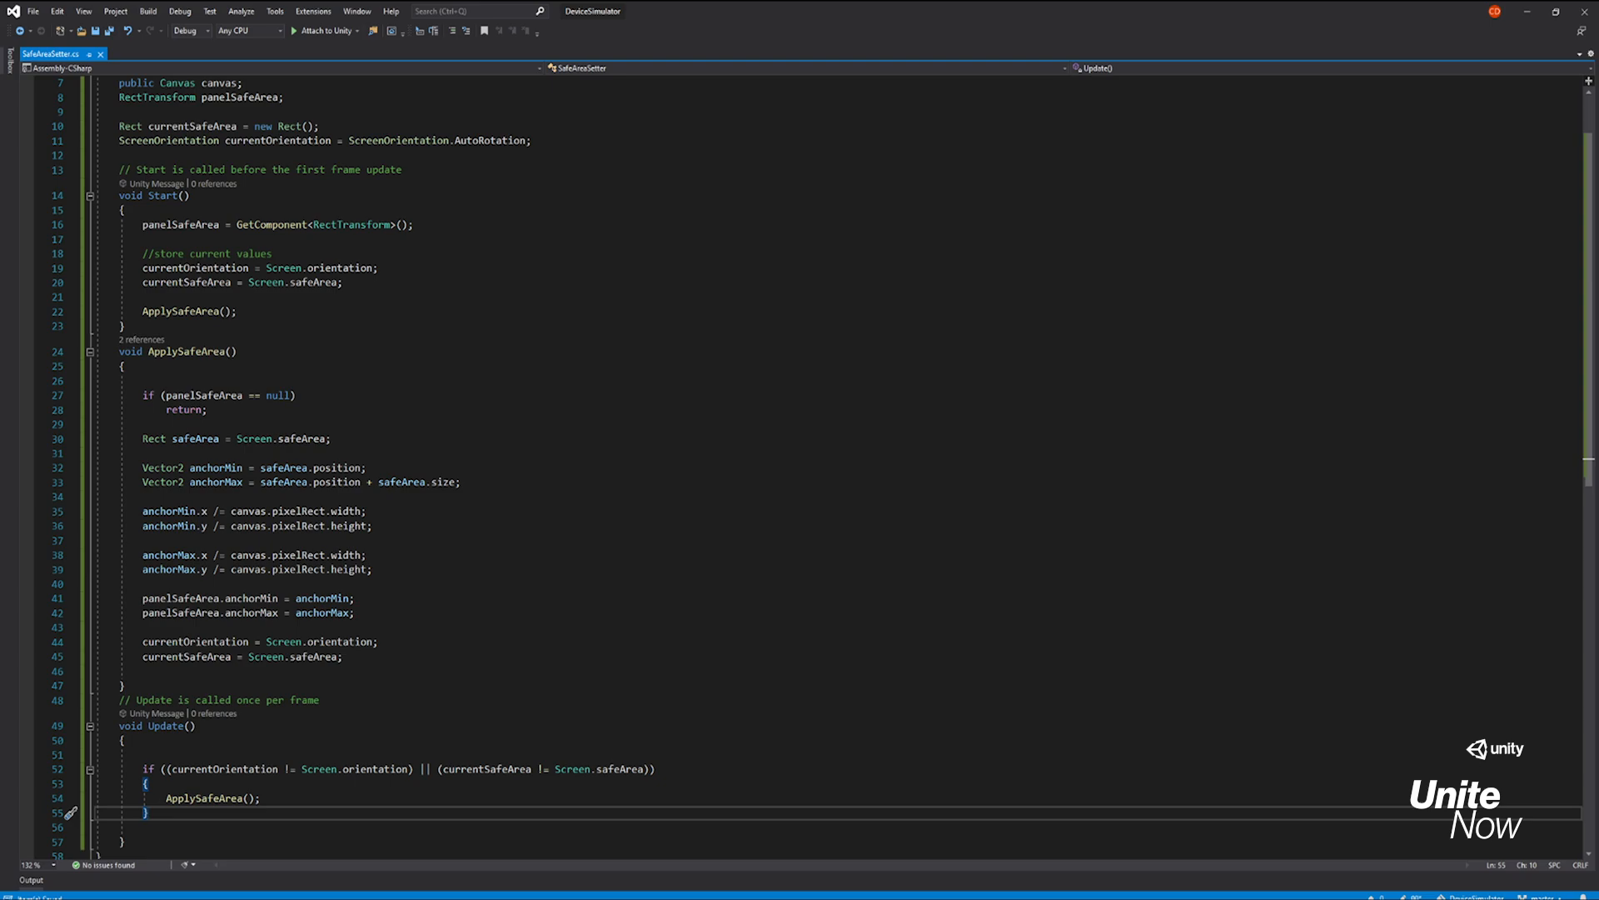
Step: Switch back to Unity and assign the Canvas object to the Canvas field of Panel Safe Area's Safe Area Setter
click(383, 850)
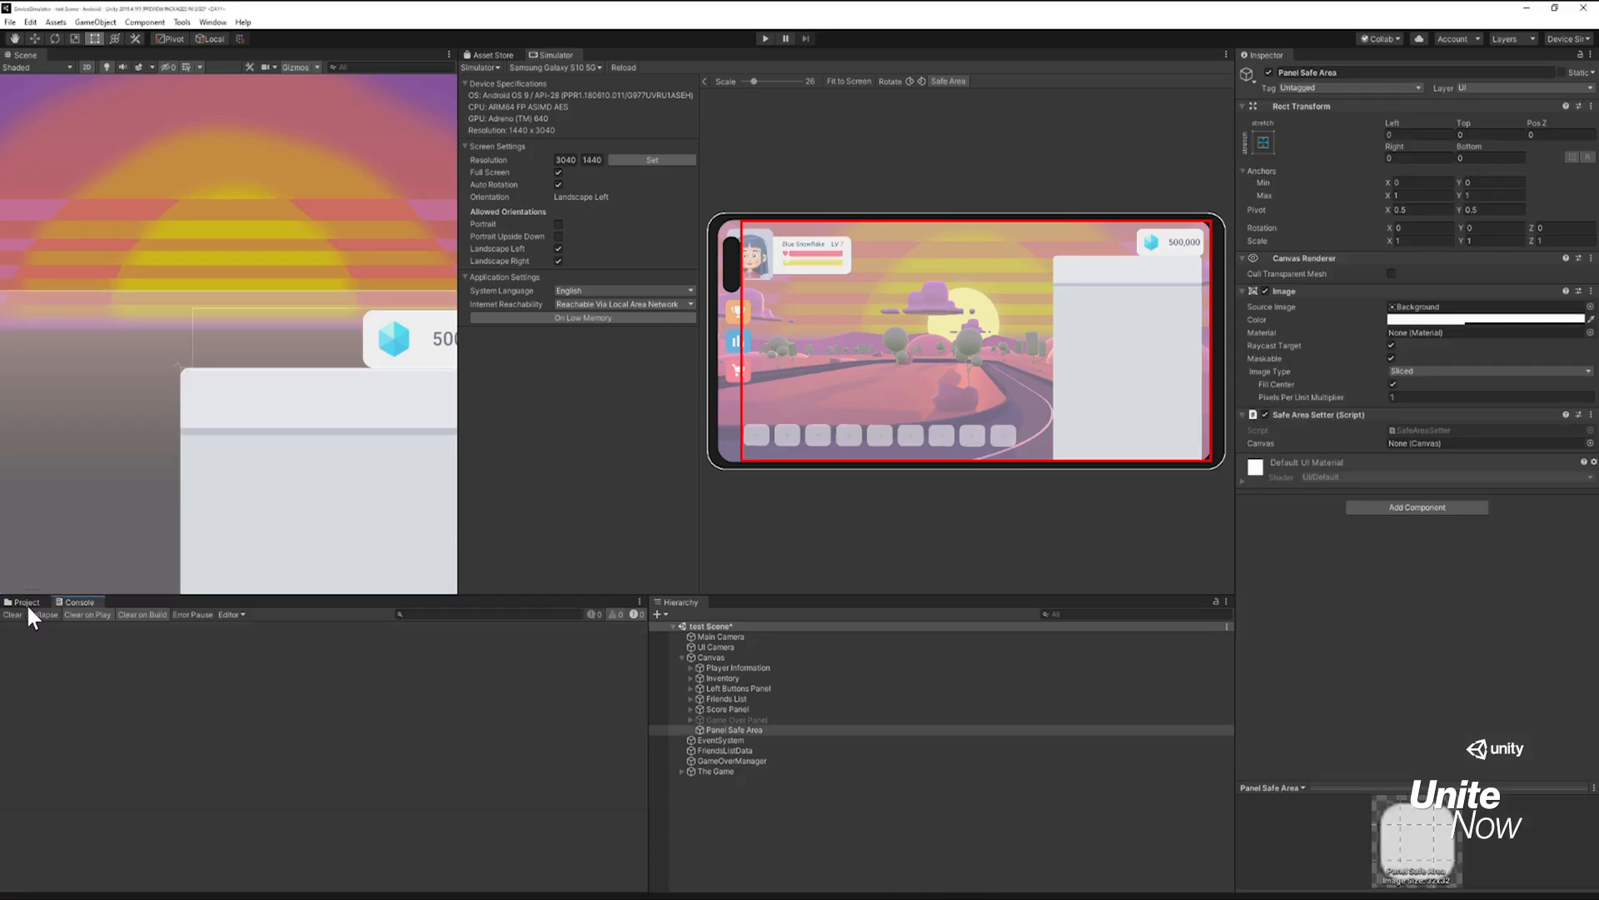
click(27, 602)
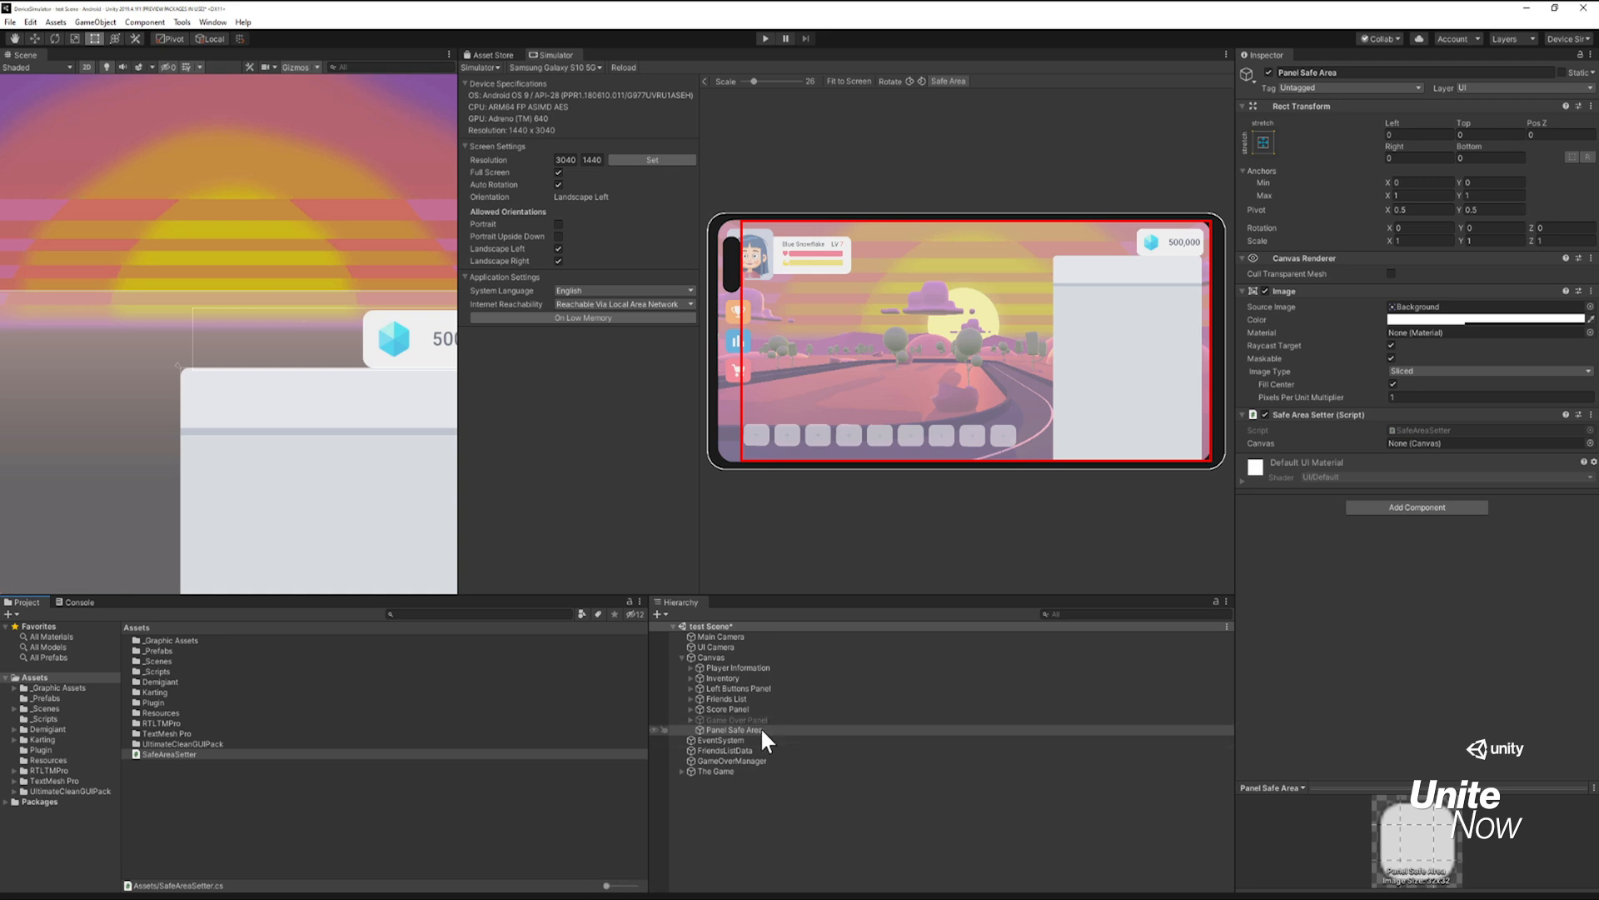
drag(710, 657, 1441, 445)
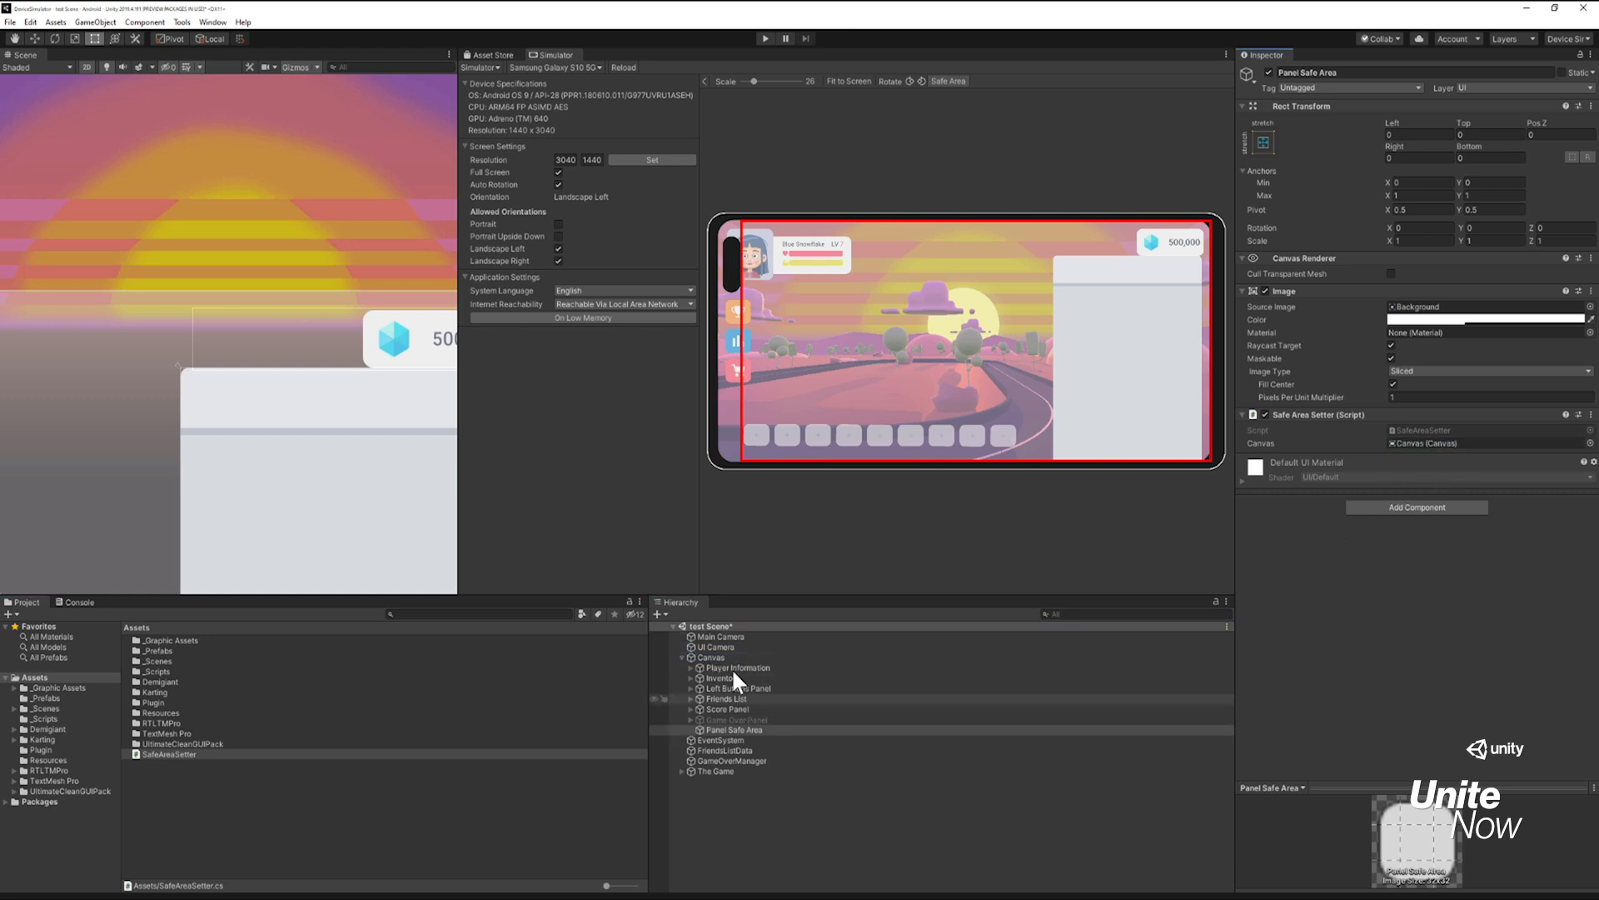
Step: Run the game and rotate the simulated device to Landscape Right to check how the safe area panel adapts
click(766, 38)
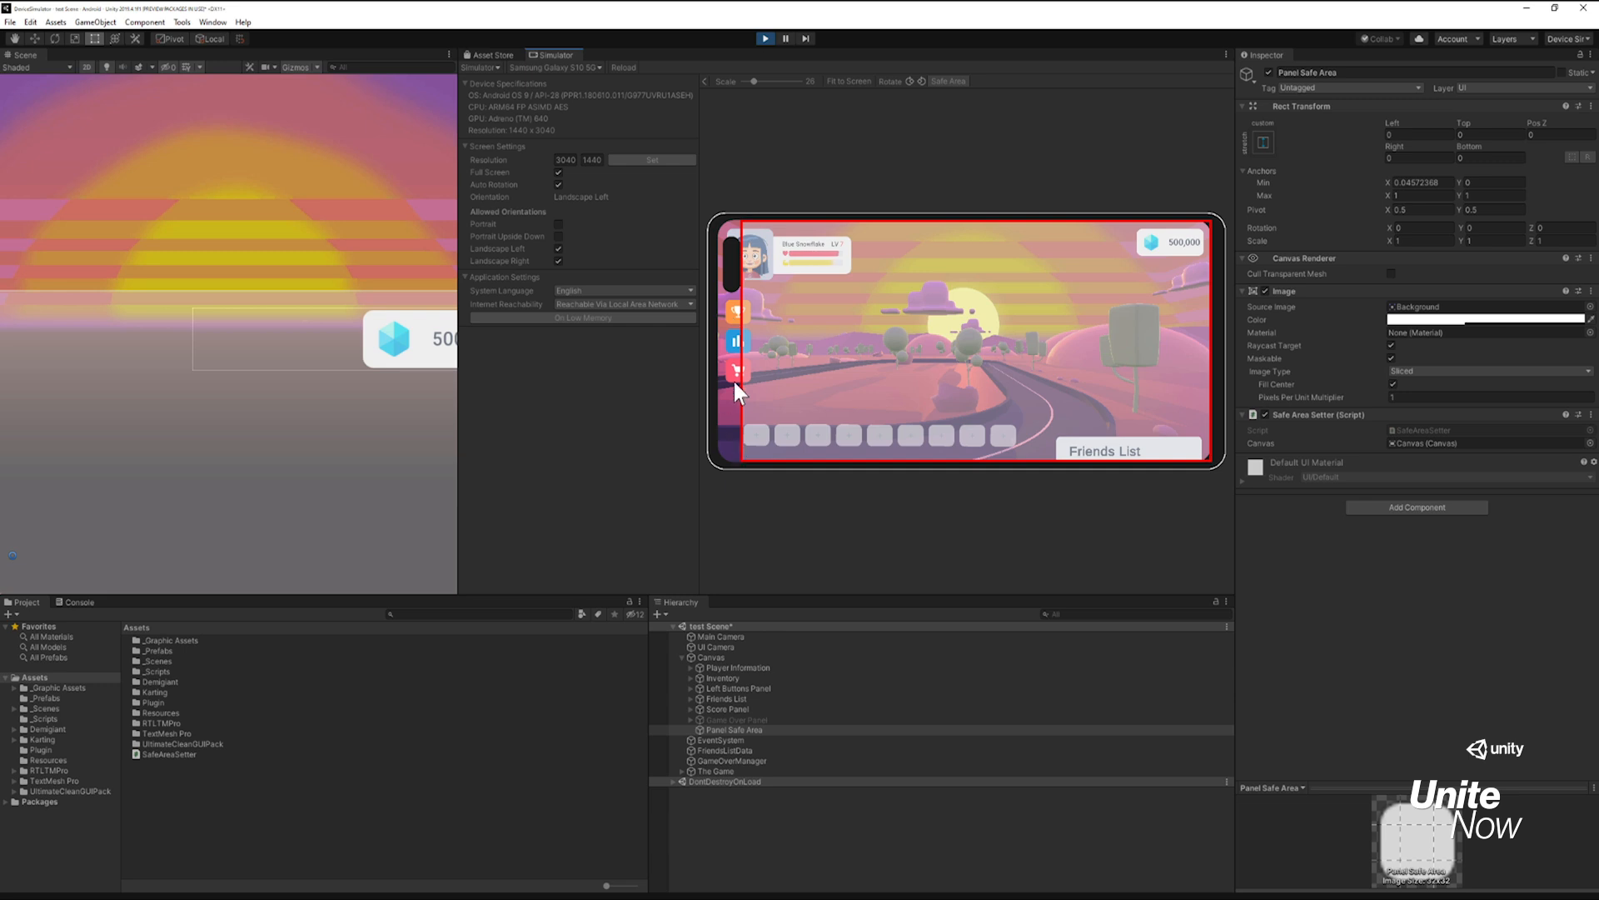
click(922, 80)
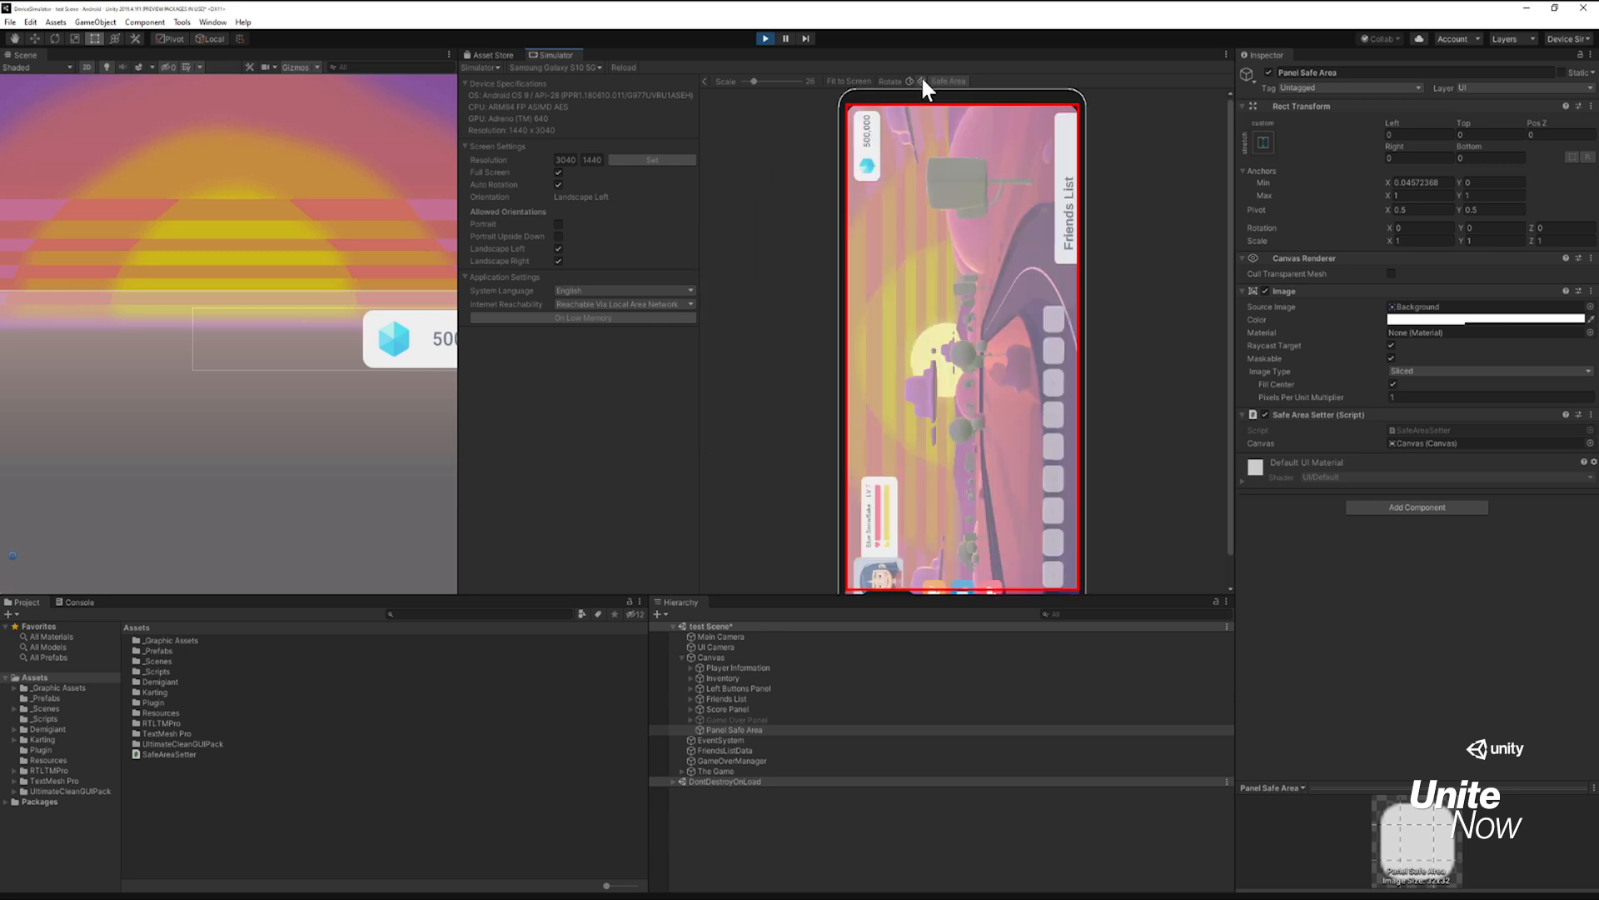
click(922, 80)
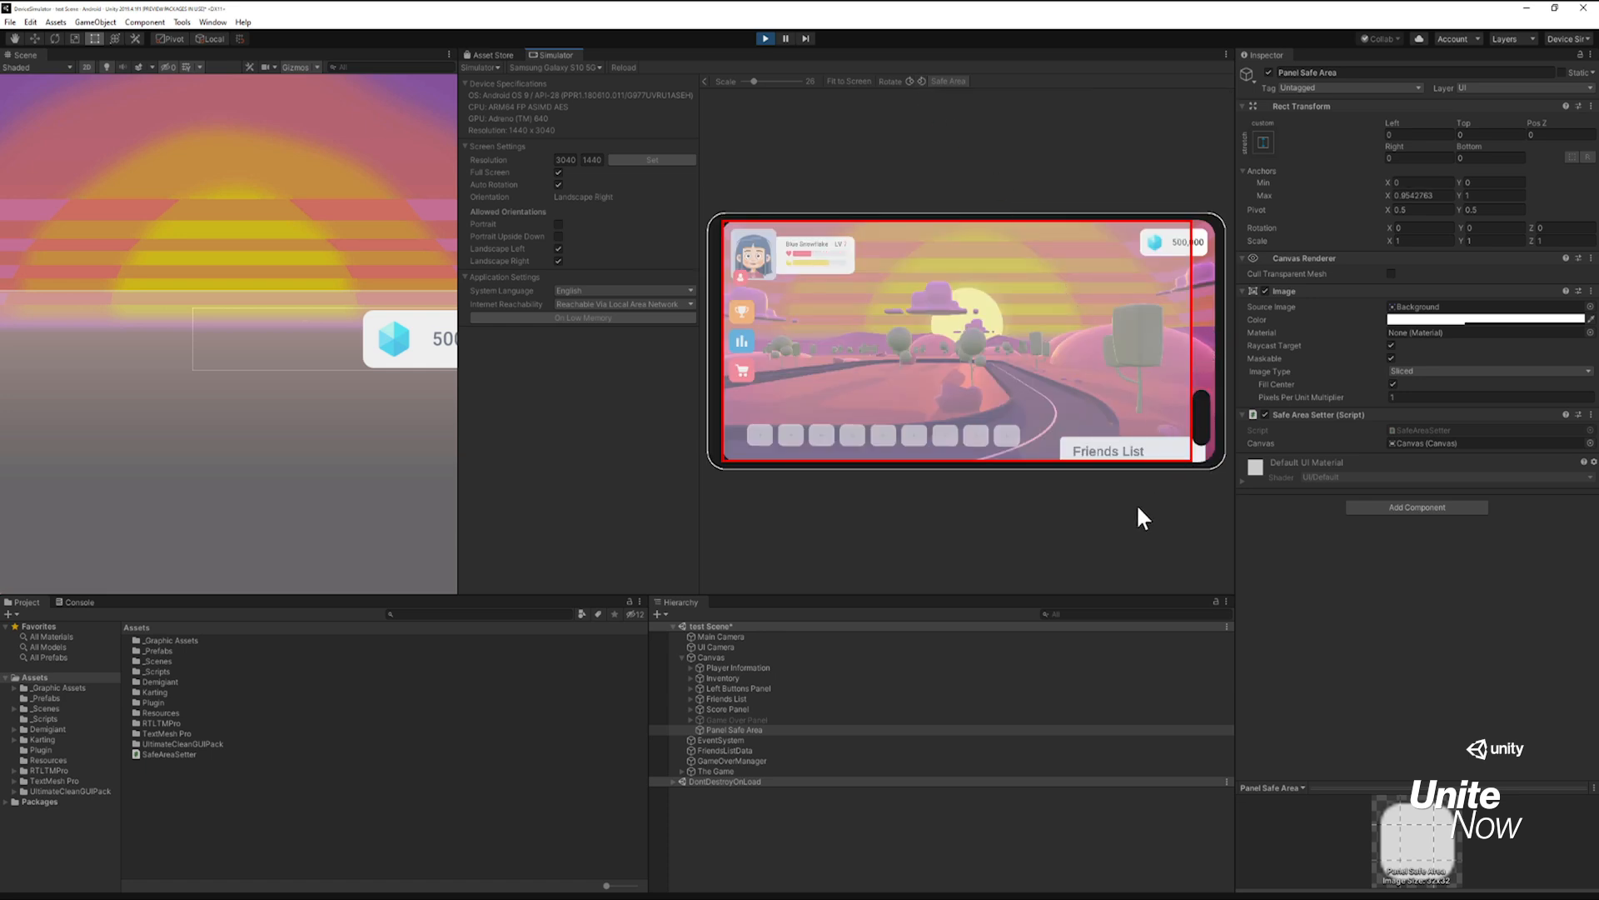
Step: Check the safe area panel on the simulated Apple iPhone X, and stop the game
click(574, 67)
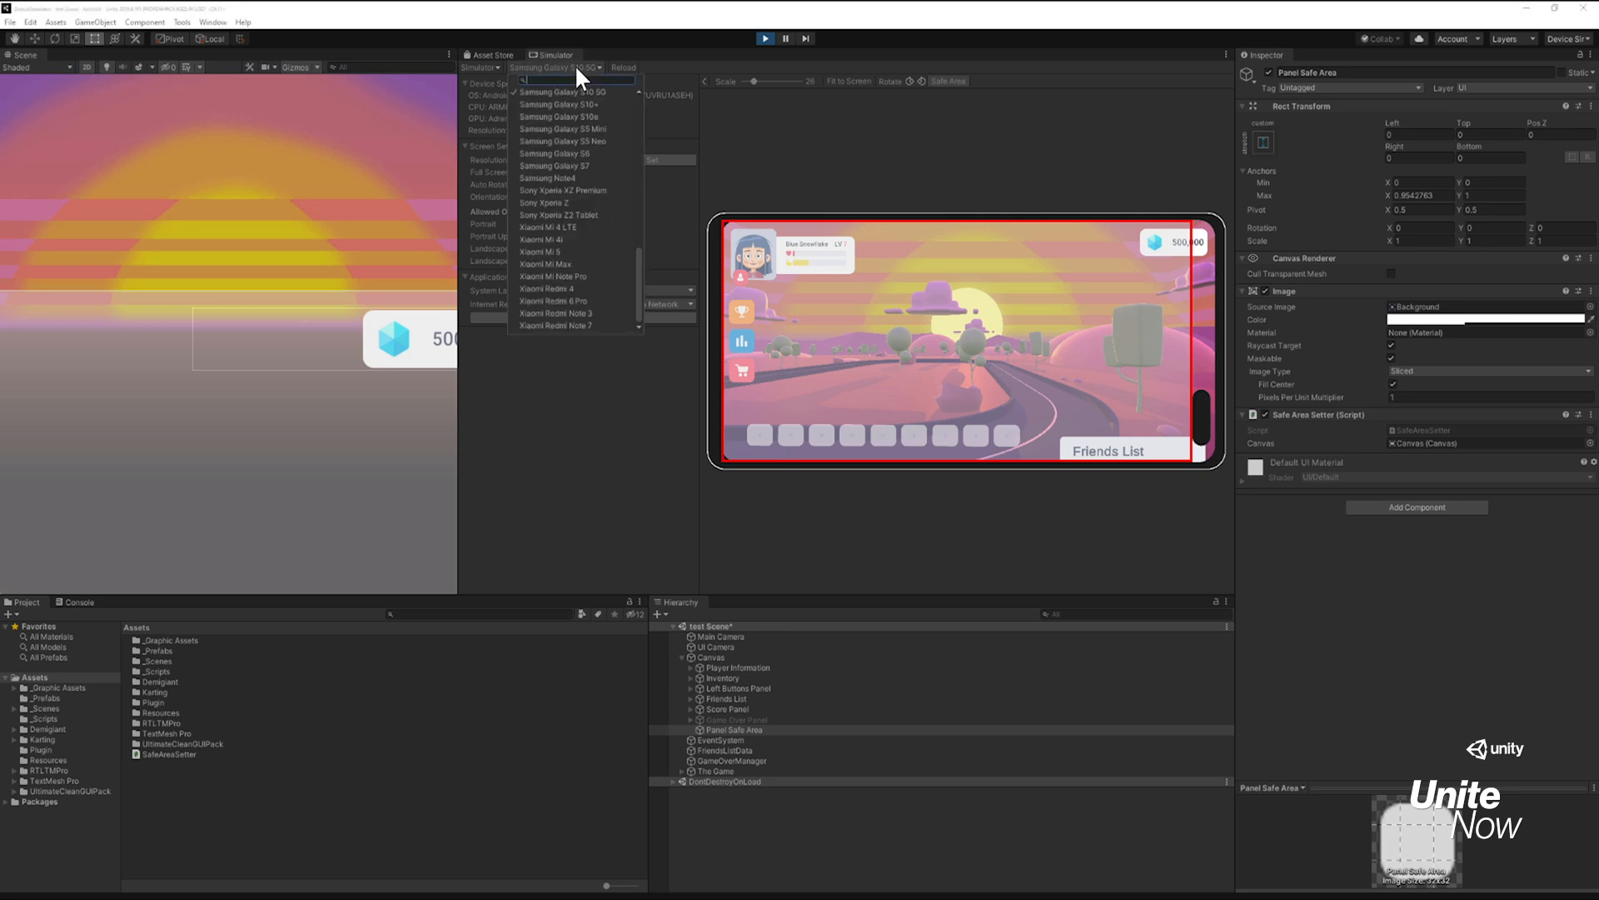
scroll(577, 86, up, 10)
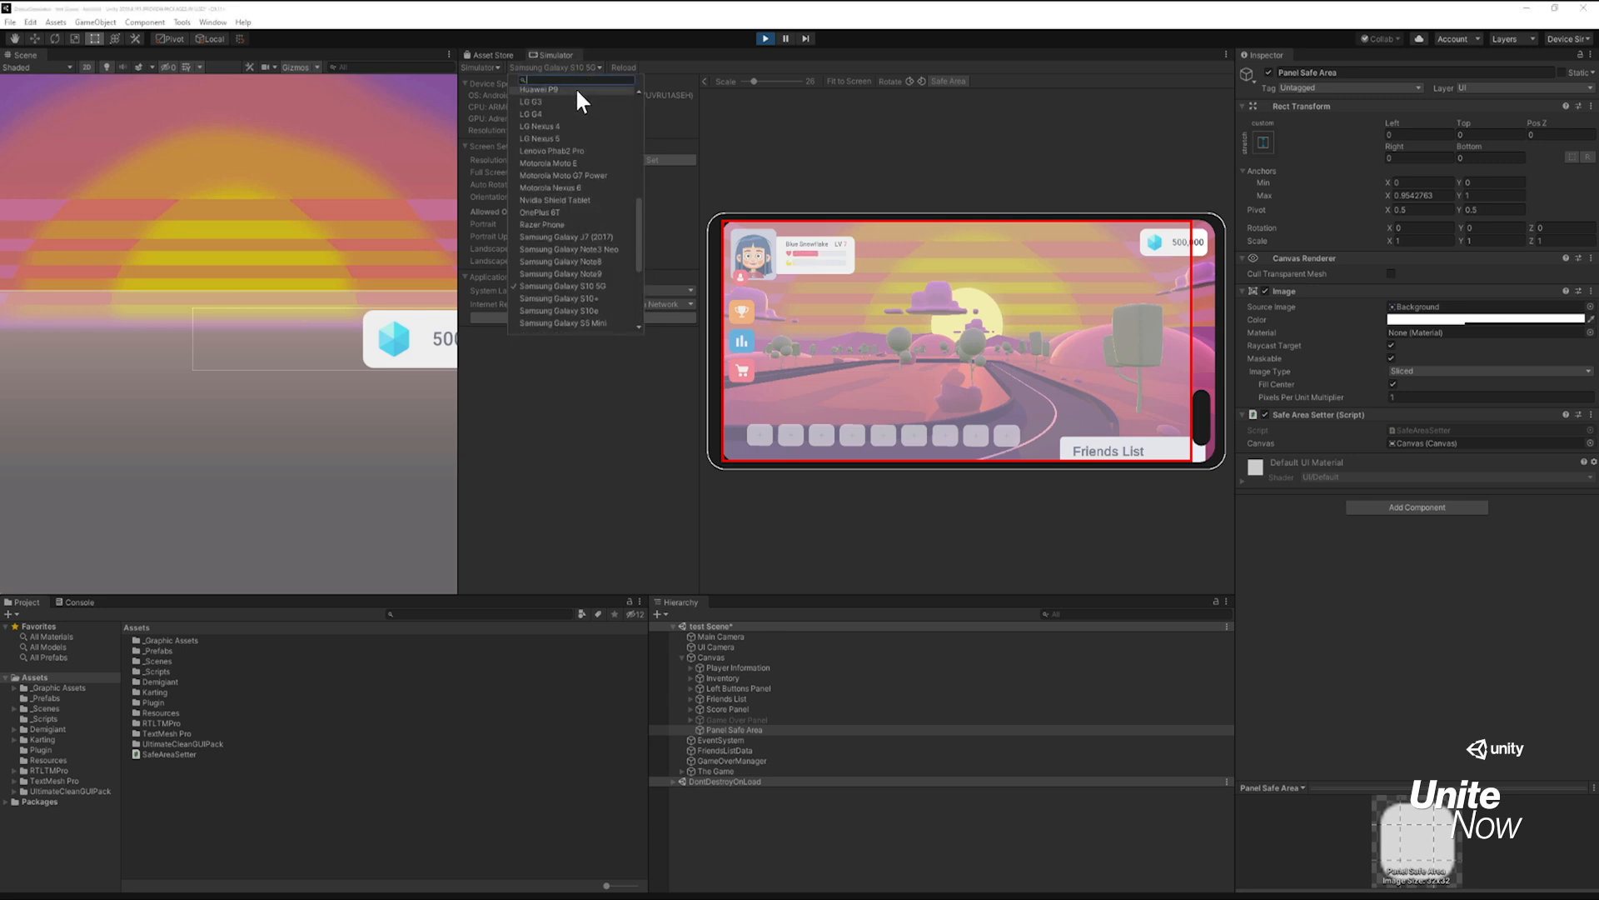
scroll(580, 153, up, 5)
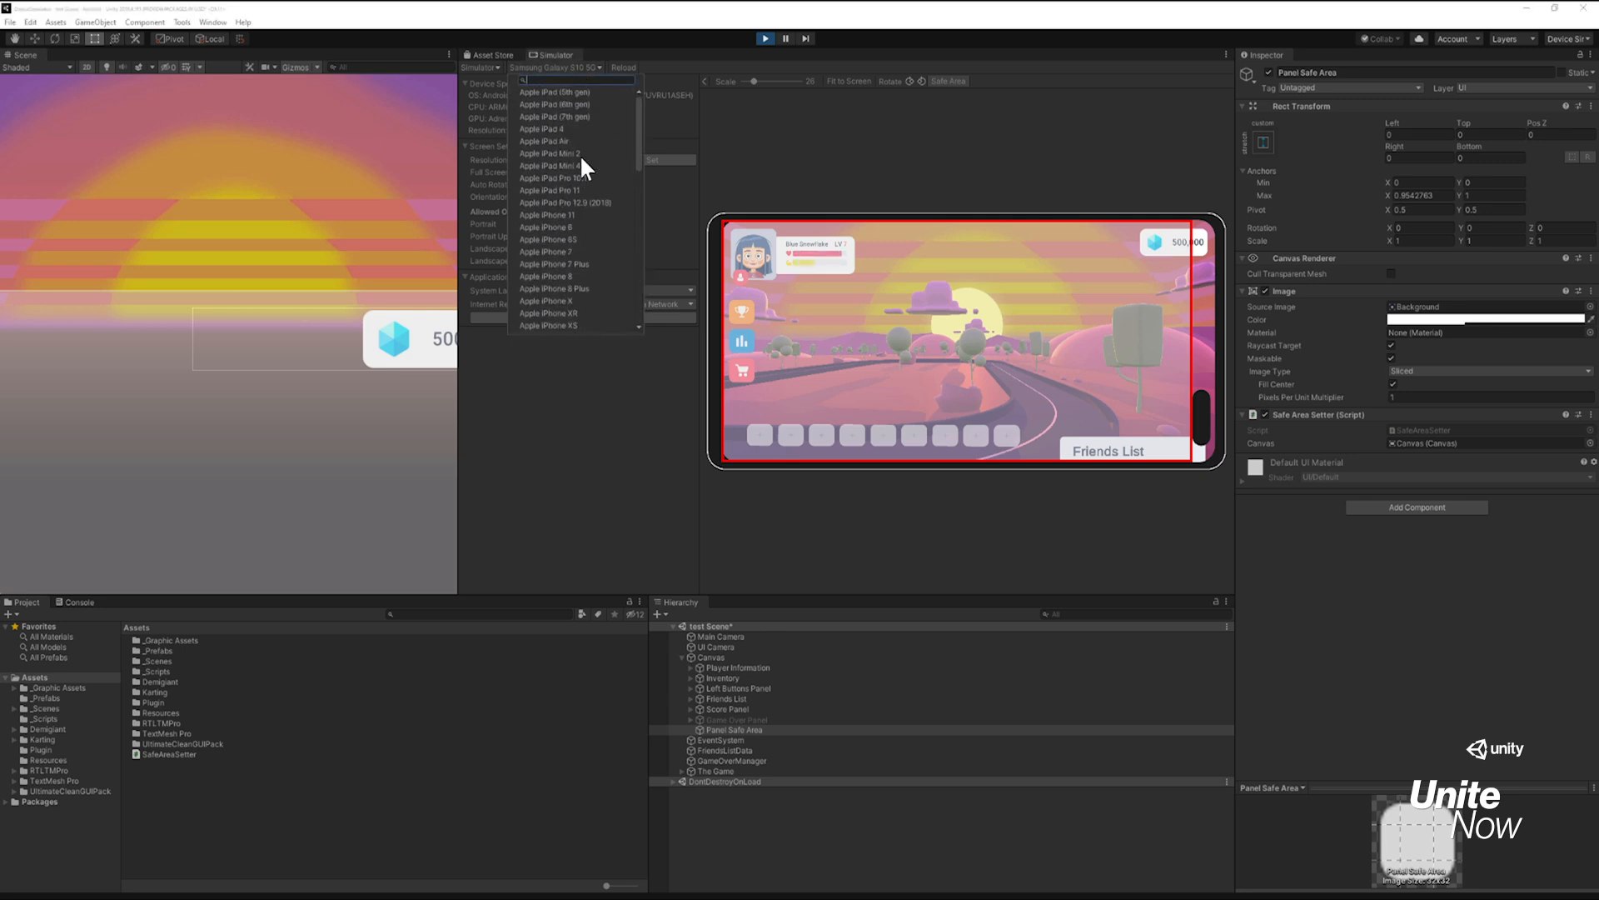
click(578, 300)
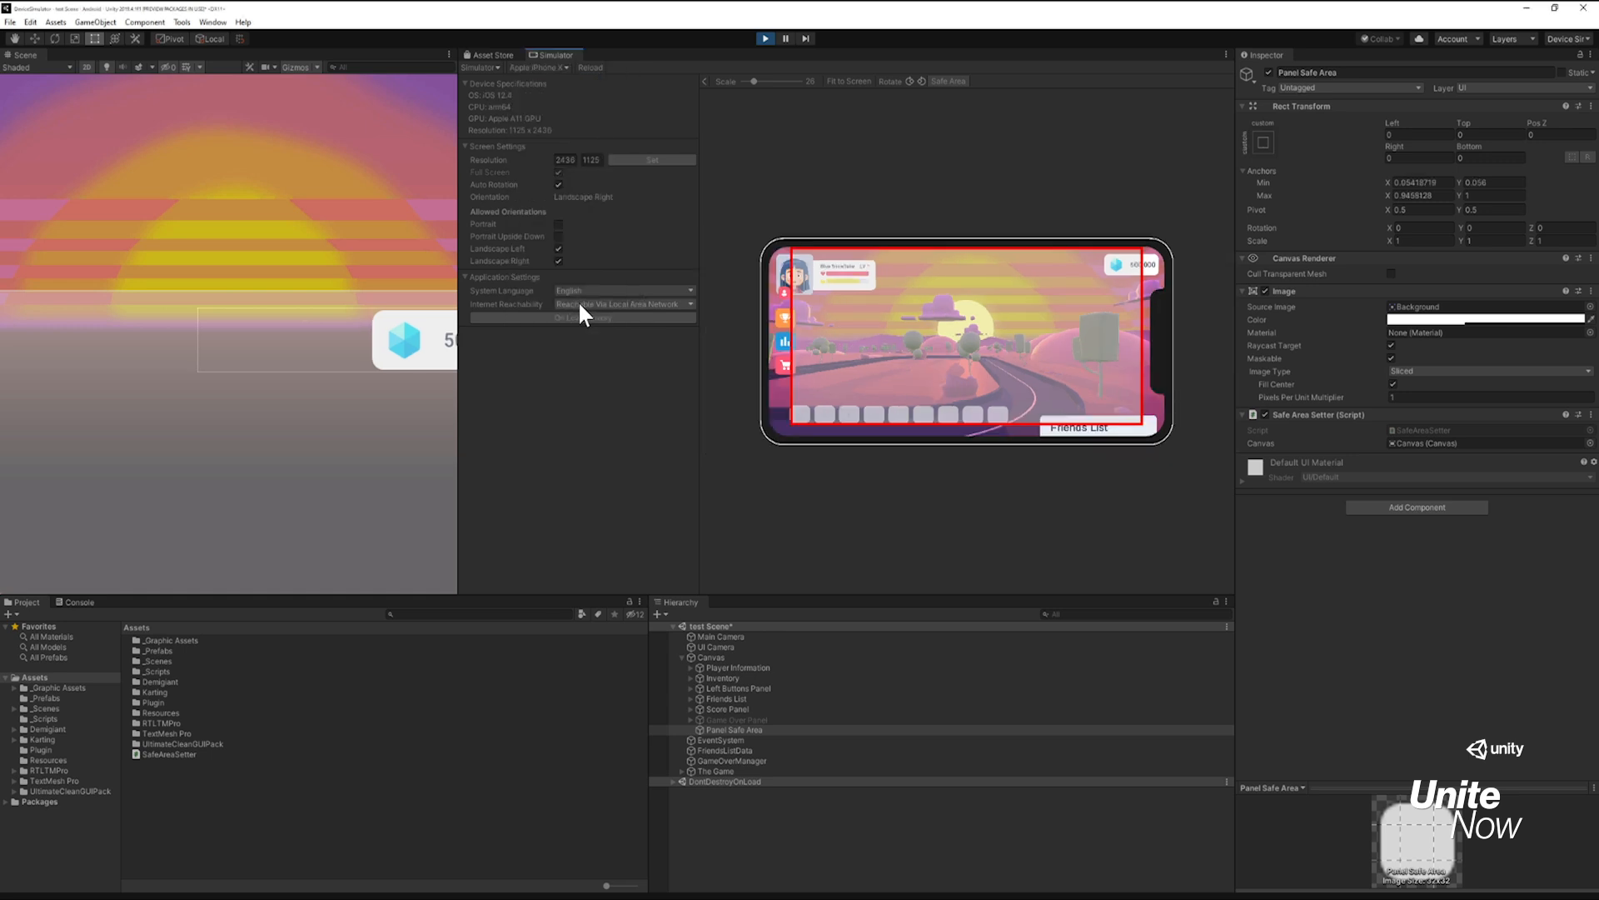
key(ctrl+p)
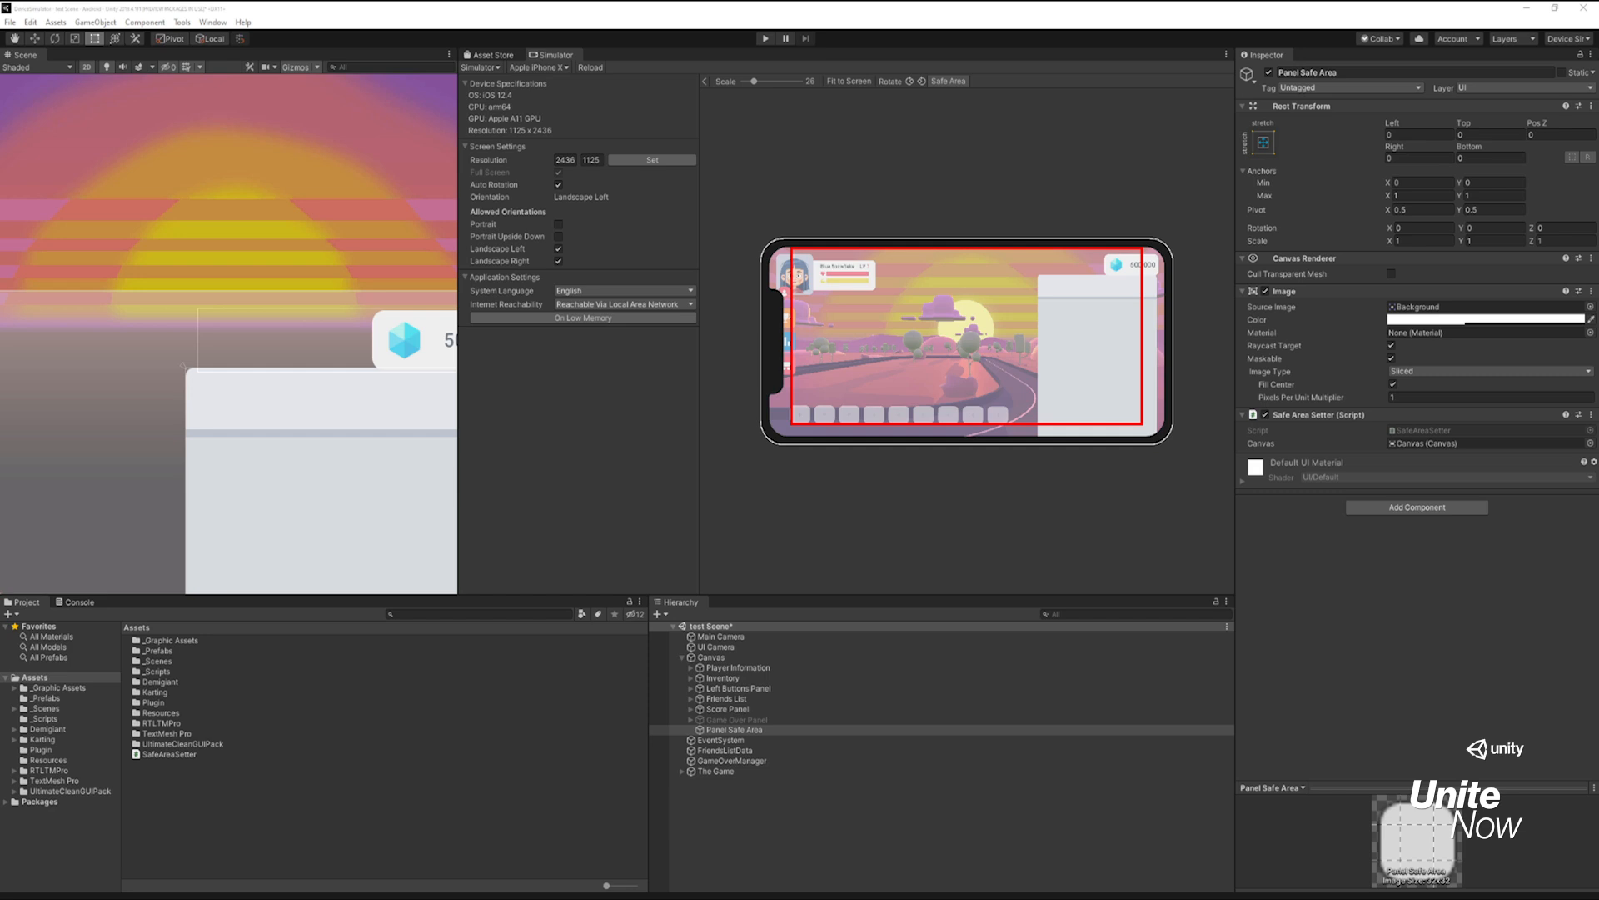
Step: Make Player Information, Inventory, Left Buttons Panel, Friends List and Score Panel children of Panel Safe Area
click(736, 668)
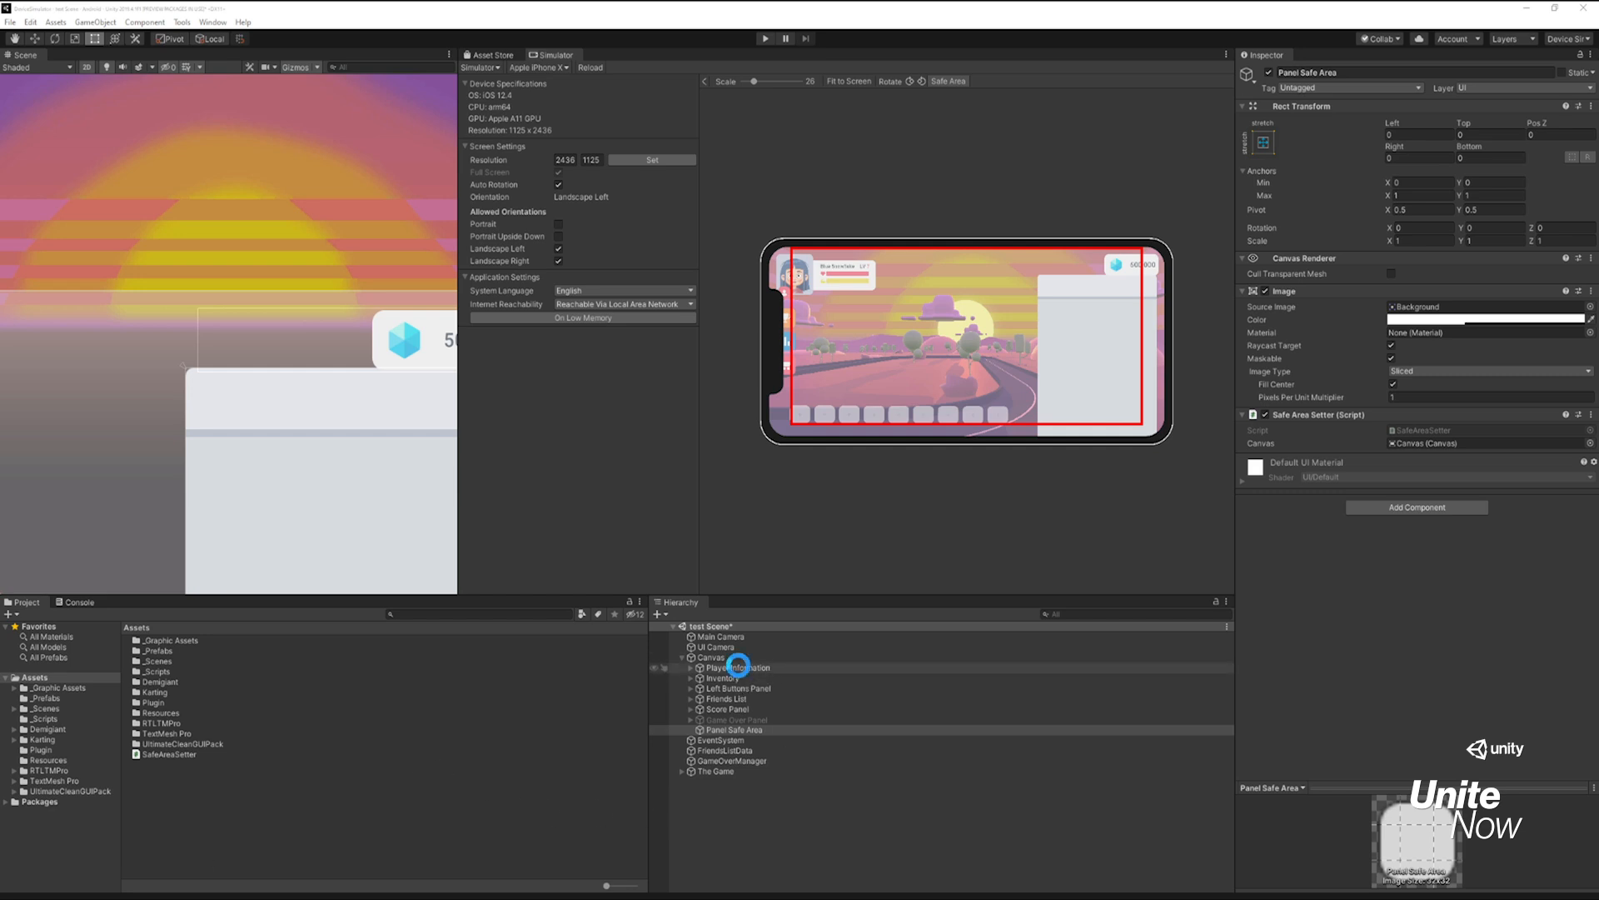
shift+click(725, 709)
drag(725, 712, 733, 728)
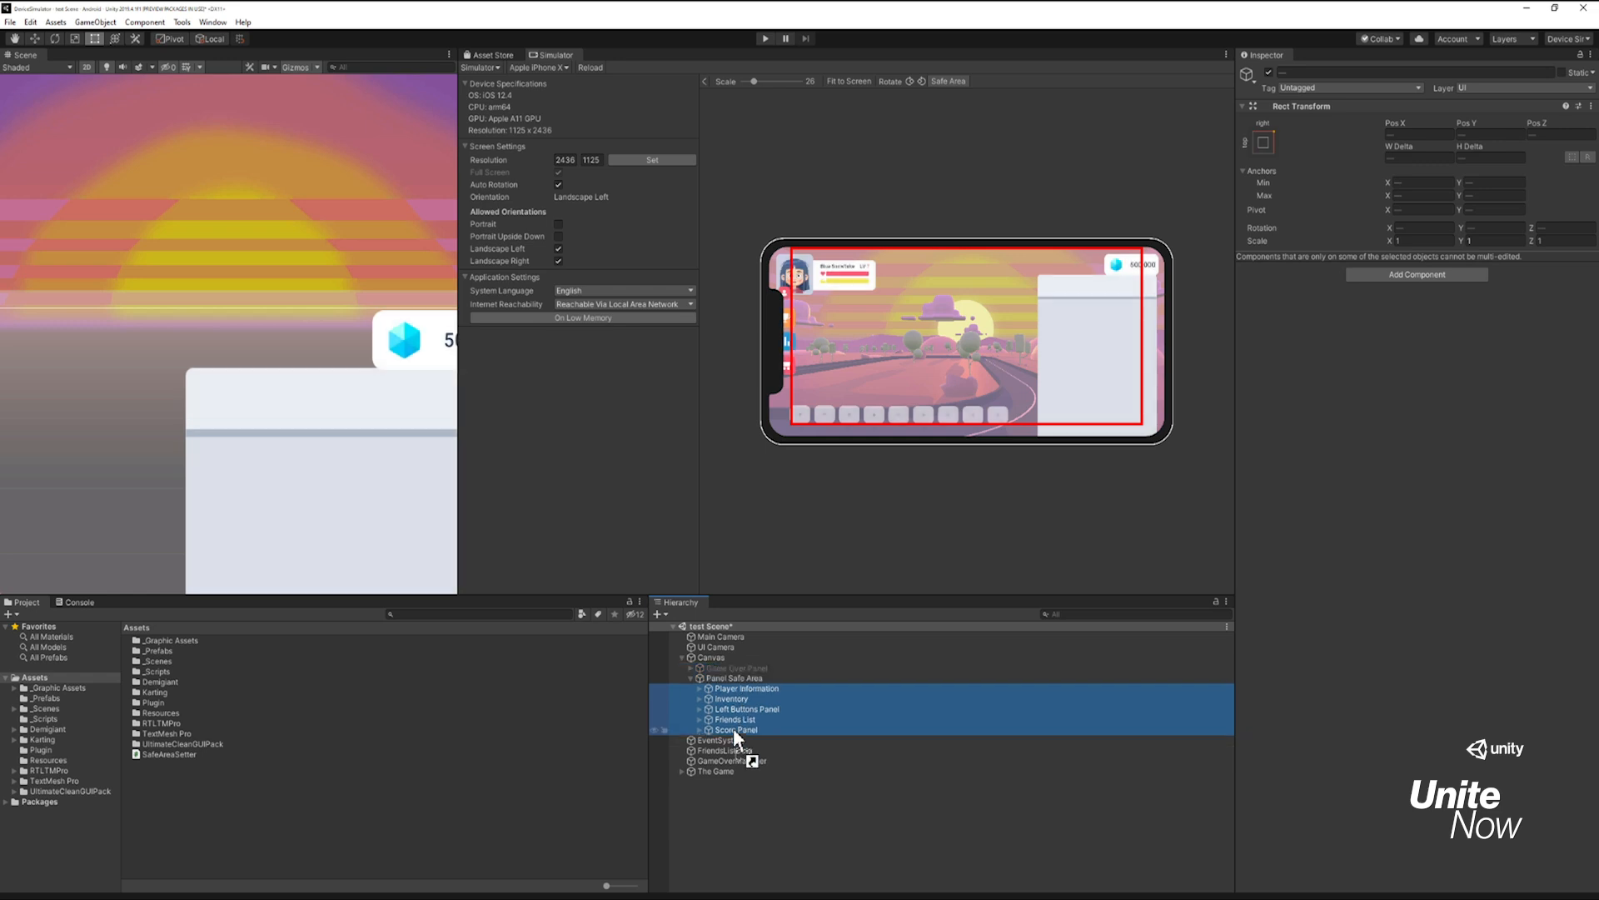
Step: Disable Panel Safe Area's Image component and move the panel above Game Over Panel under the Canvas
click(740, 678)
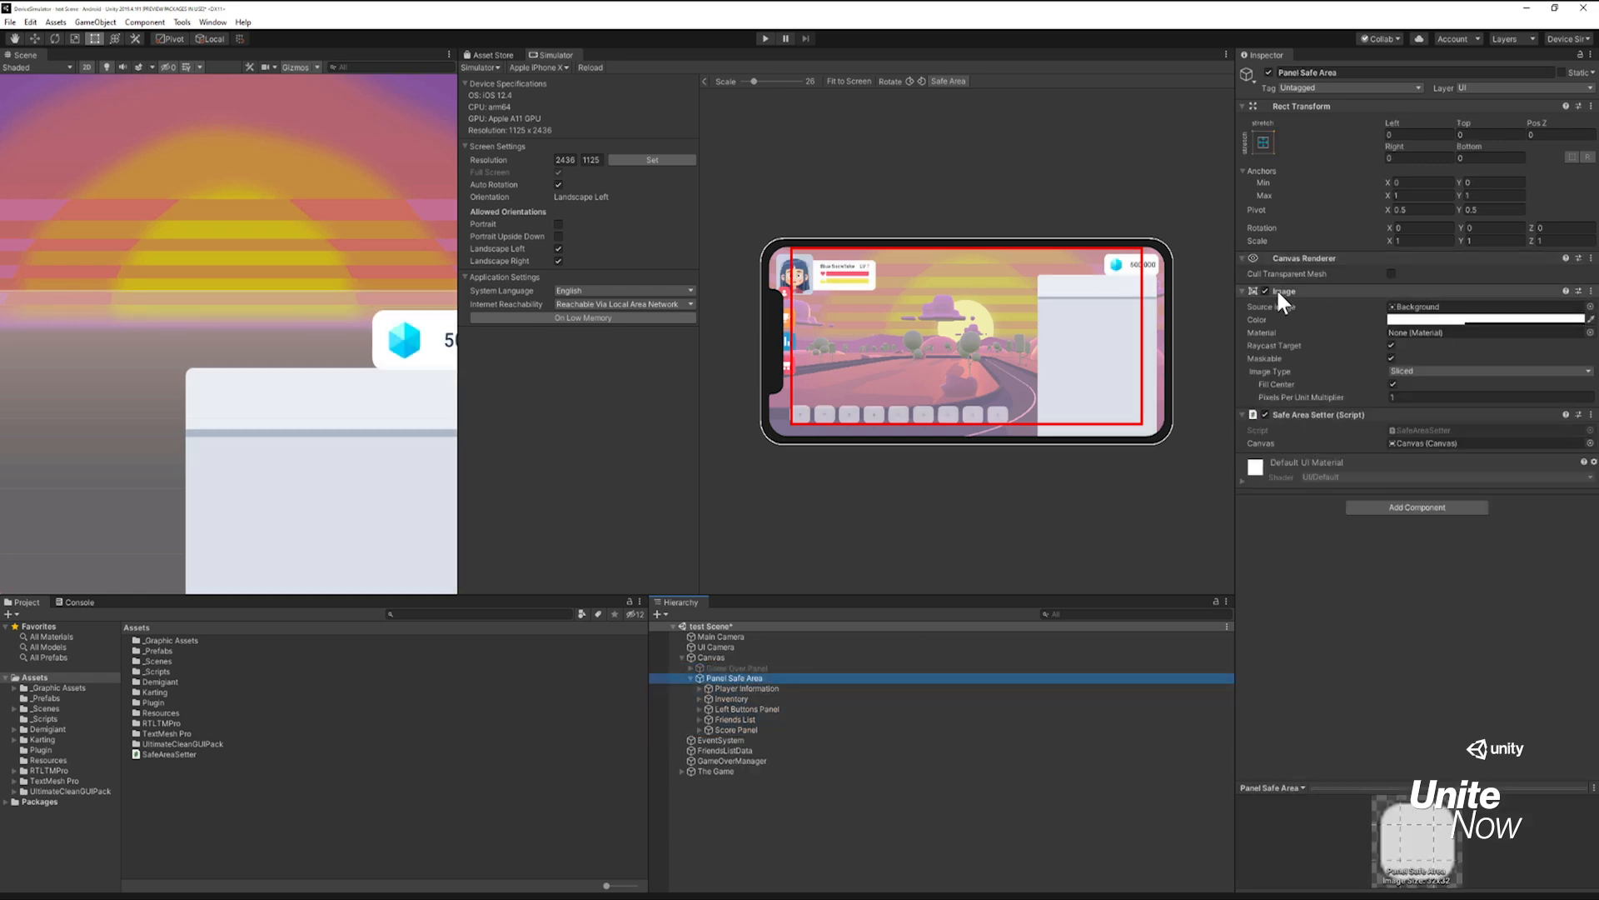
click(1266, 291)
drag(738, 675, 742, 662)
click(689, 667)
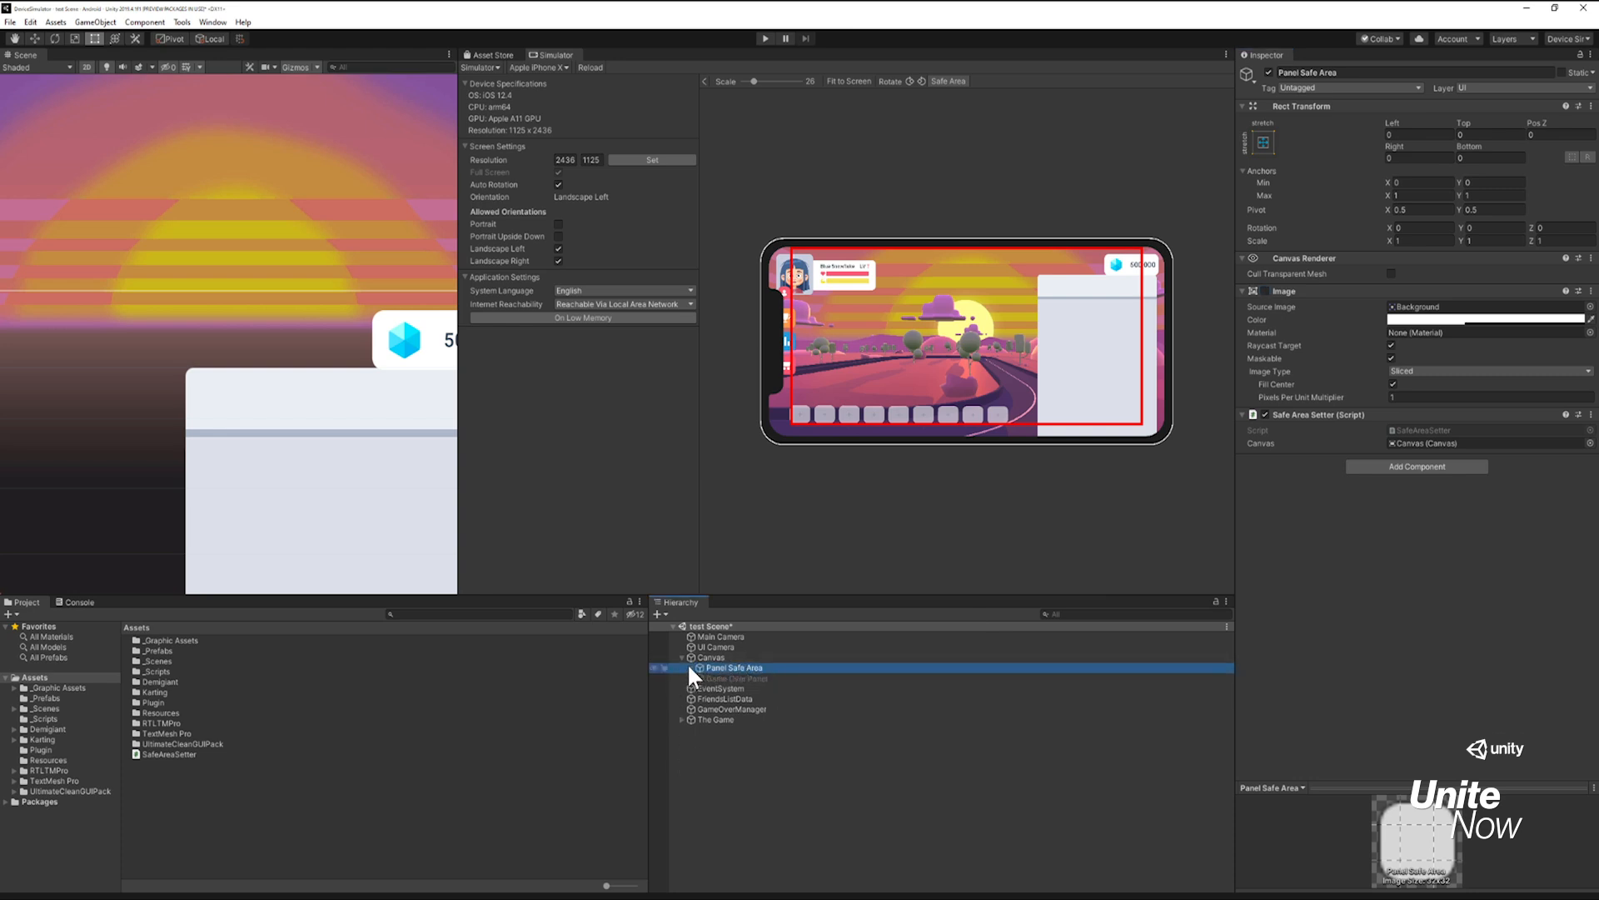
Step: Save the scene and run the game, previewing the UI on the simulated HTC One M9 and Samsung Galaxy S10 5G
key(ctrl+s)
click(763, 39)
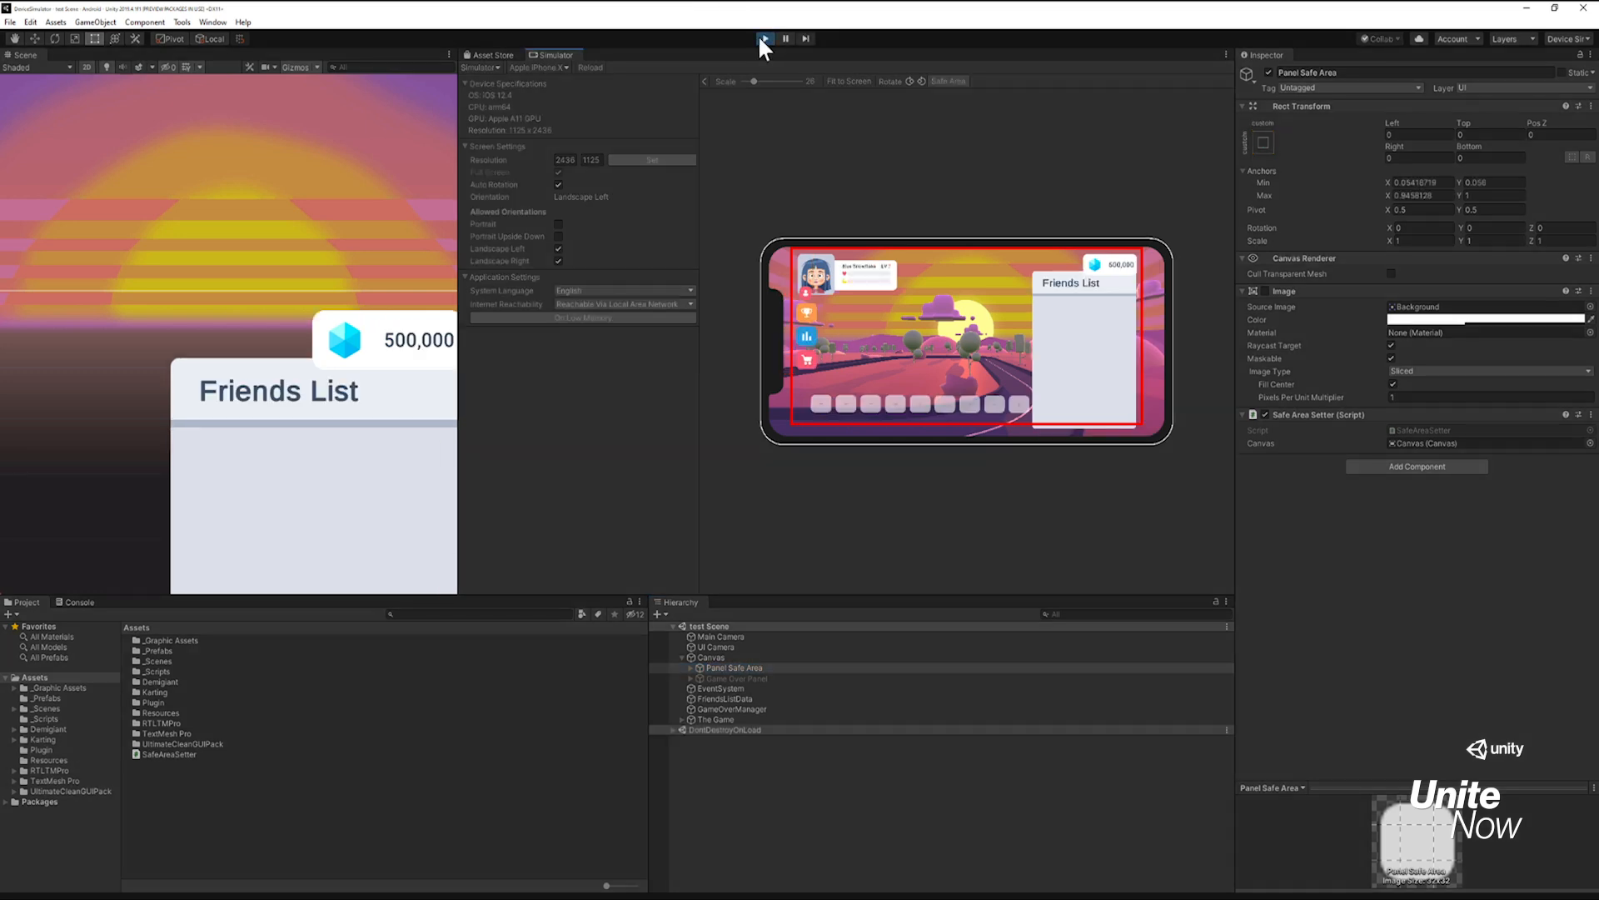
click(548, 67)
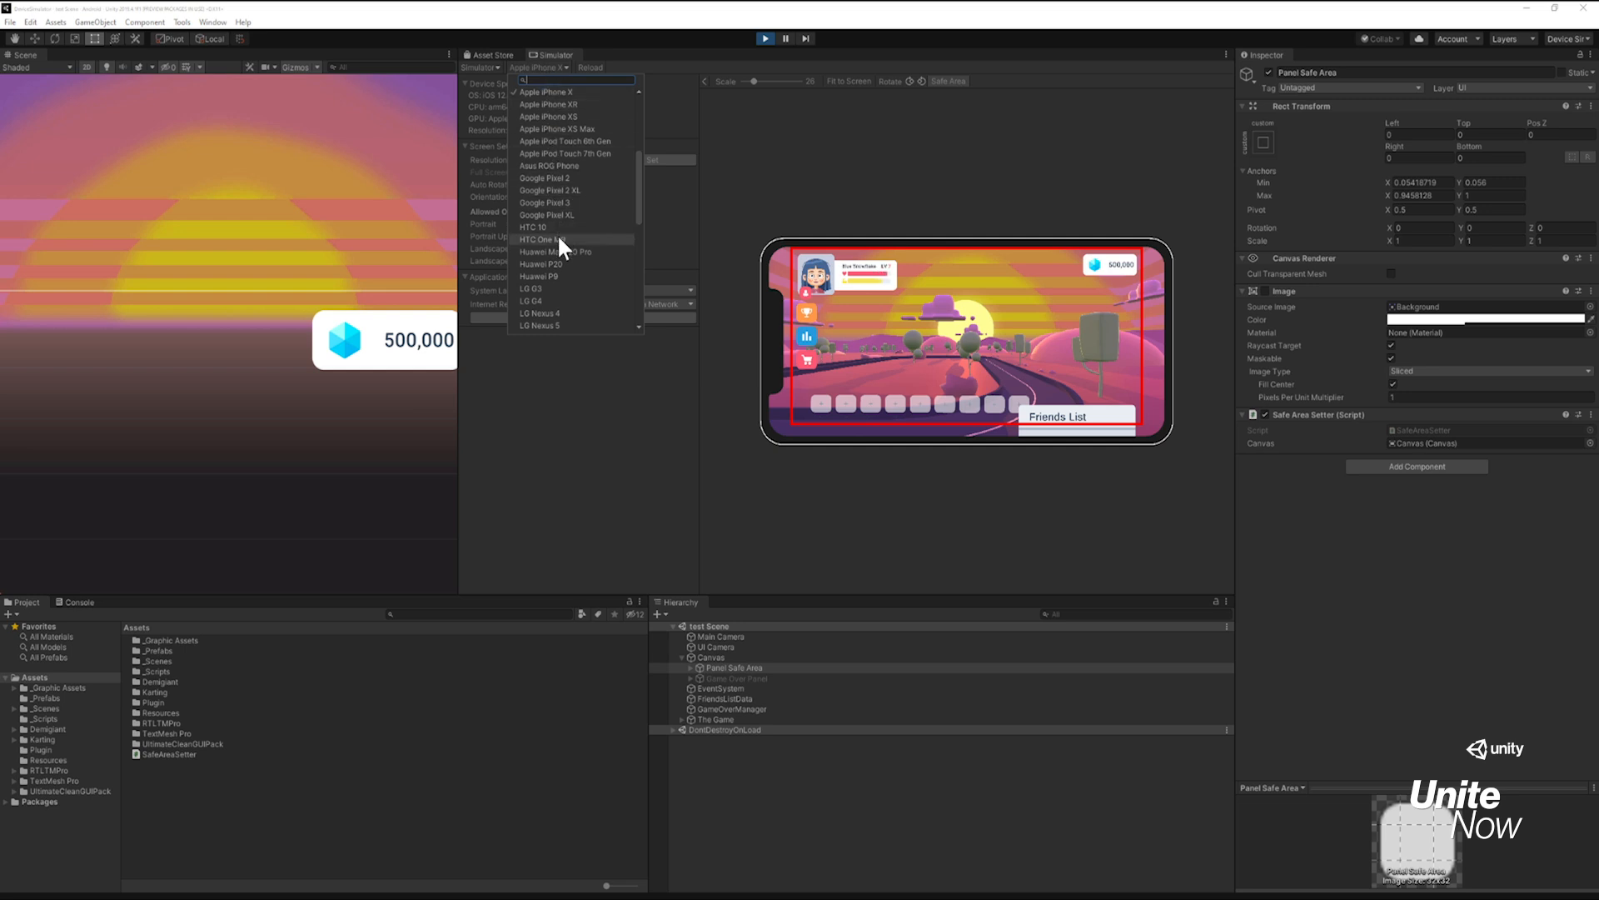
click(559, 240)
click(552, 67)
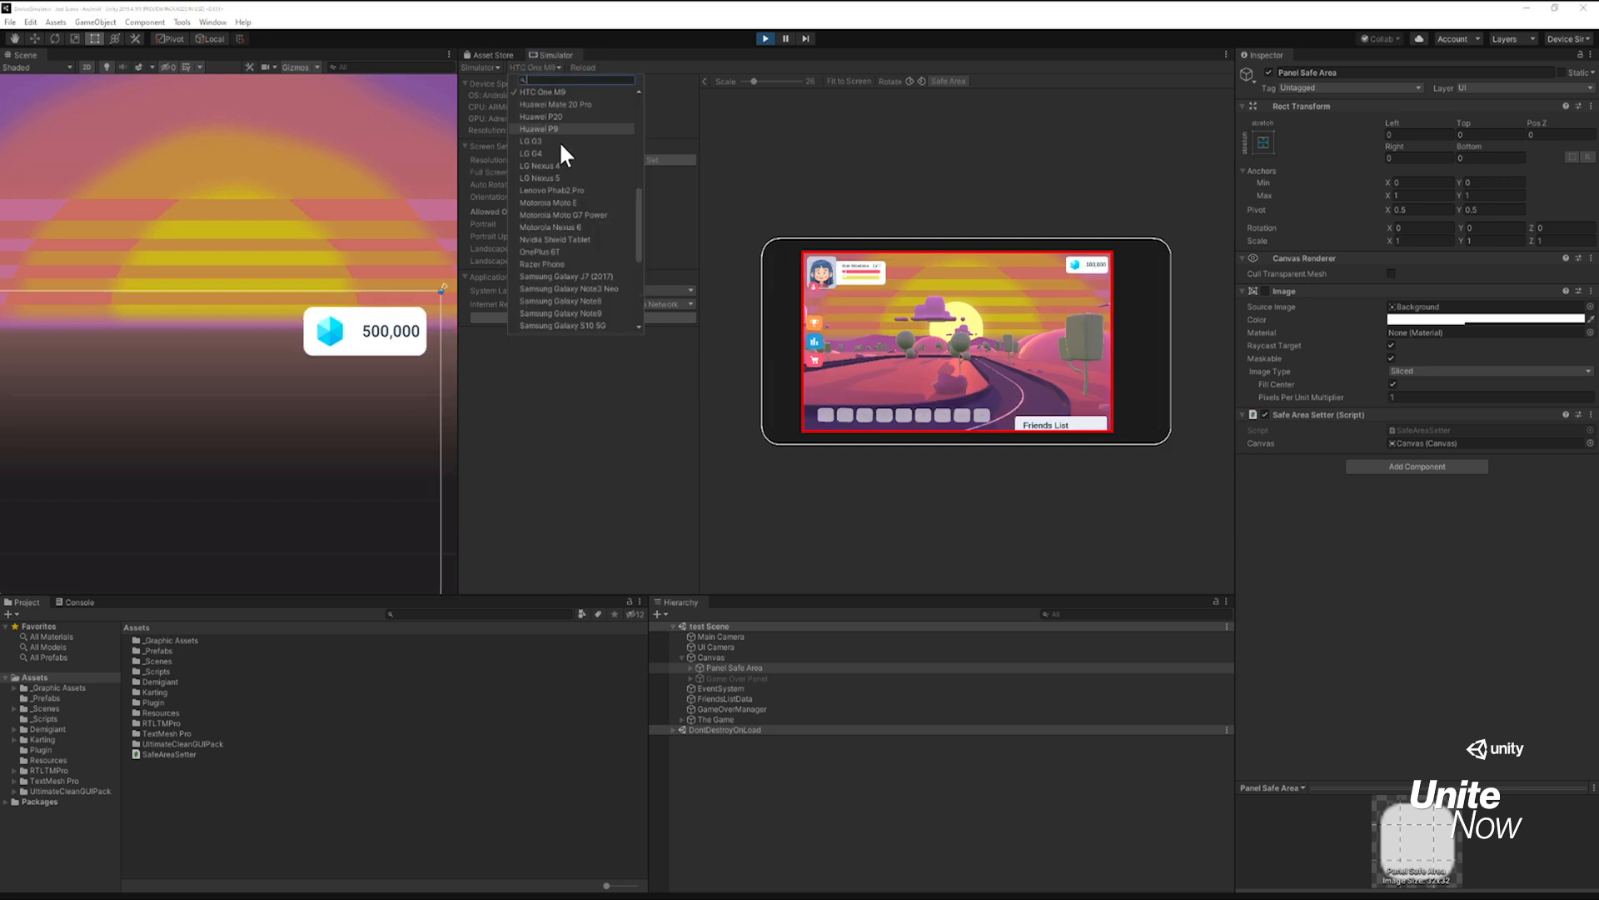
click(560, 325)
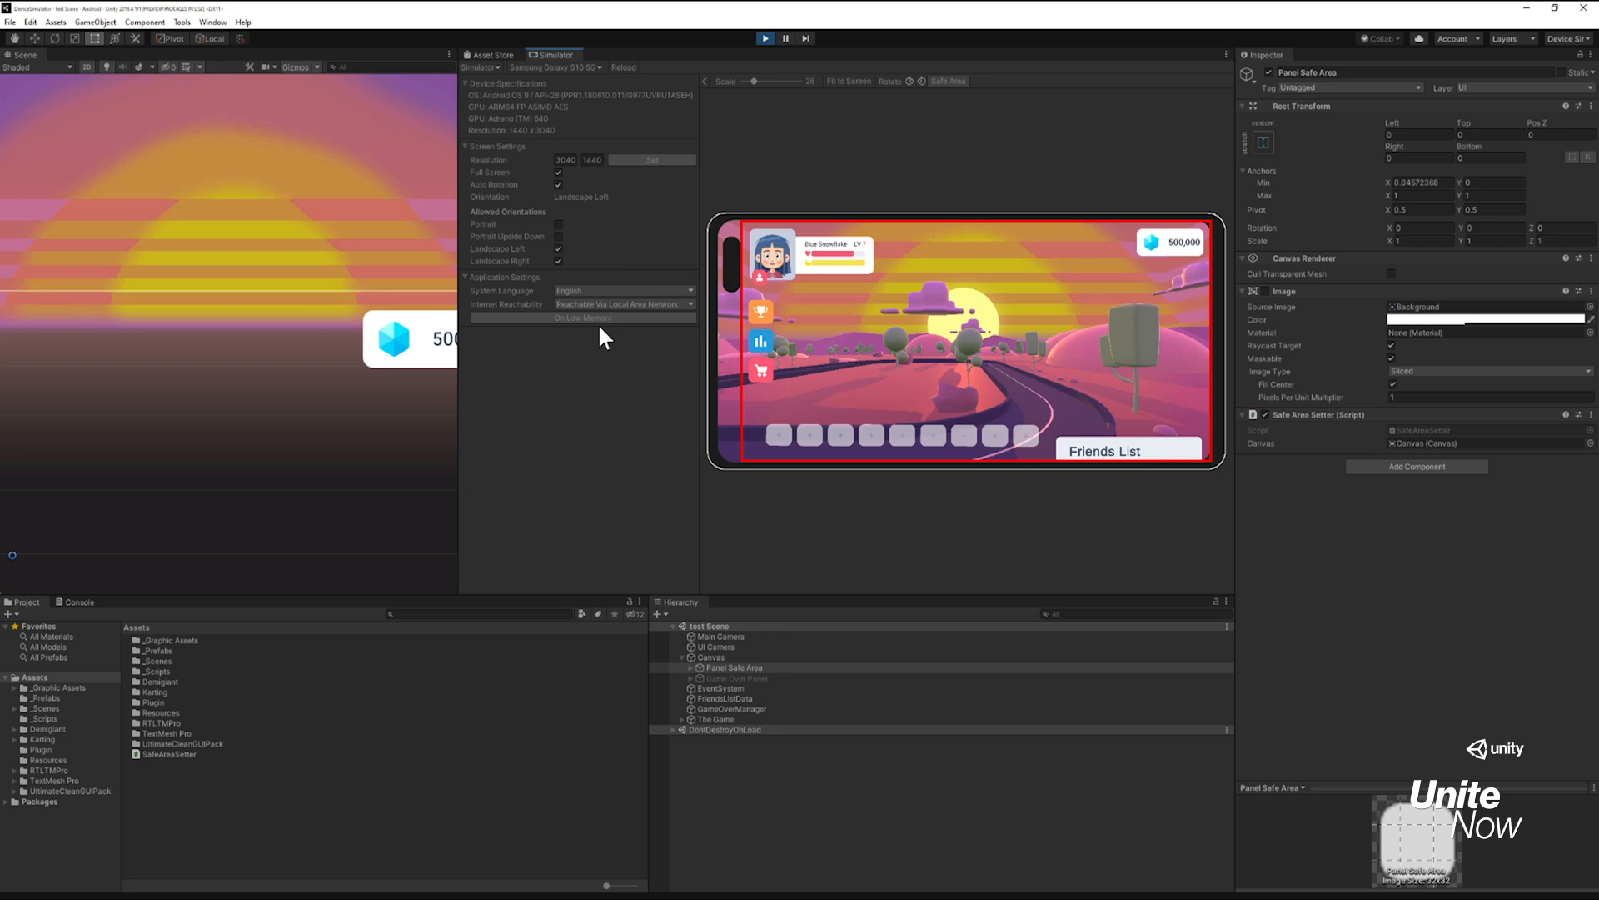
Step: Rotate the simulated Samsung Galaxy S10 5G to Landscape Right to check the UI's safe area, and stop the game
click(920, 82)
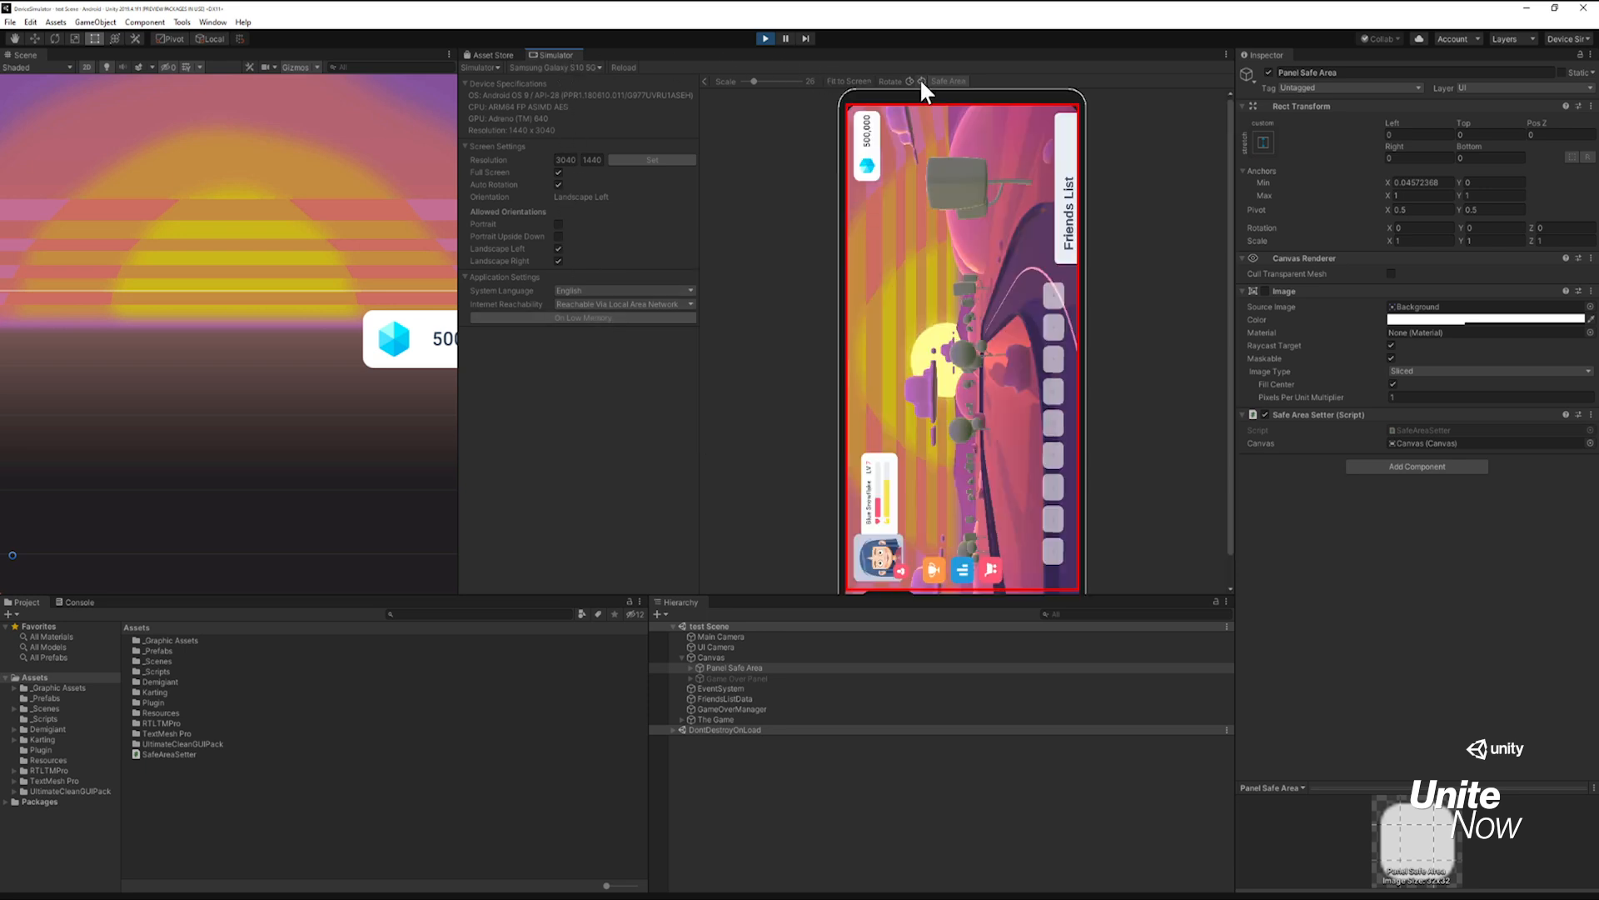
click(920, 81)
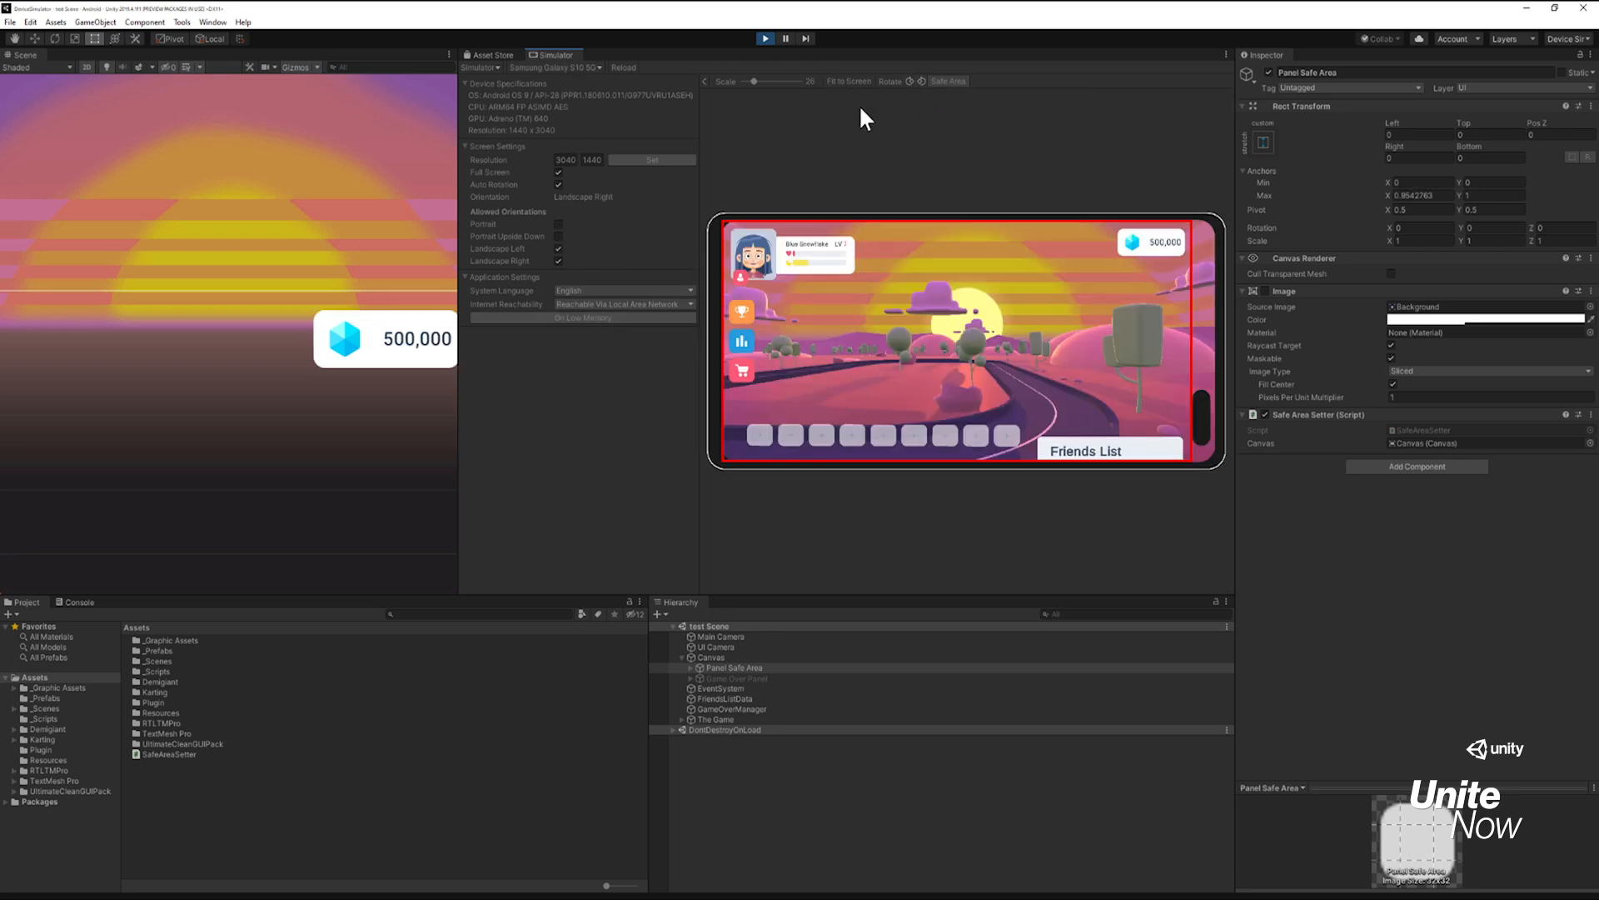
click(1117, 442)
click(1122, 266)
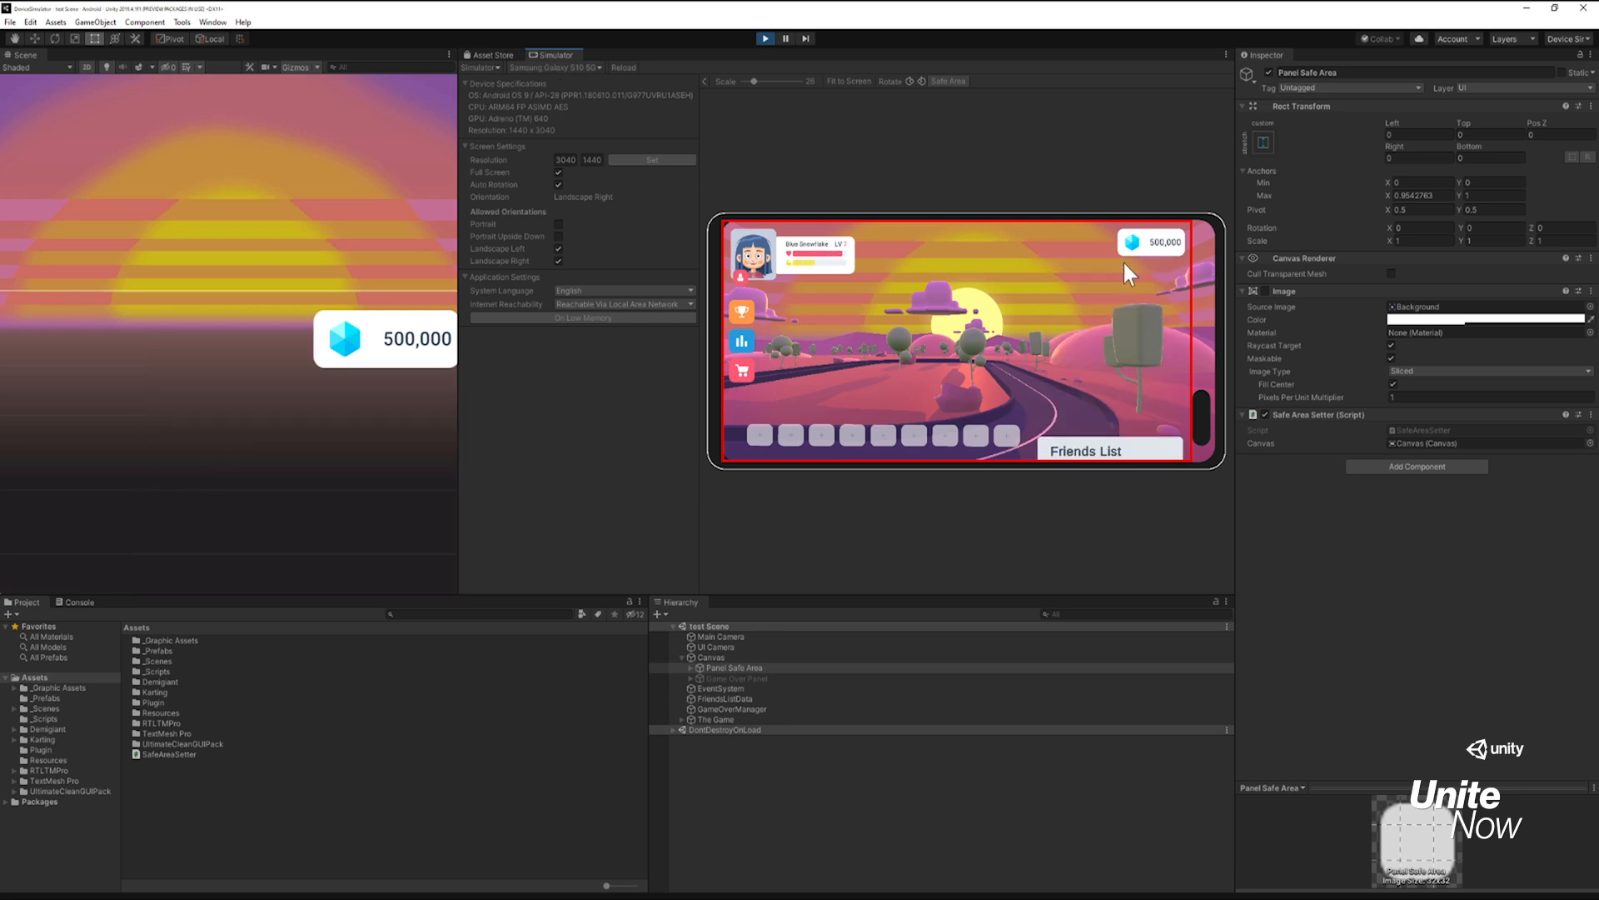
click(765, 38)
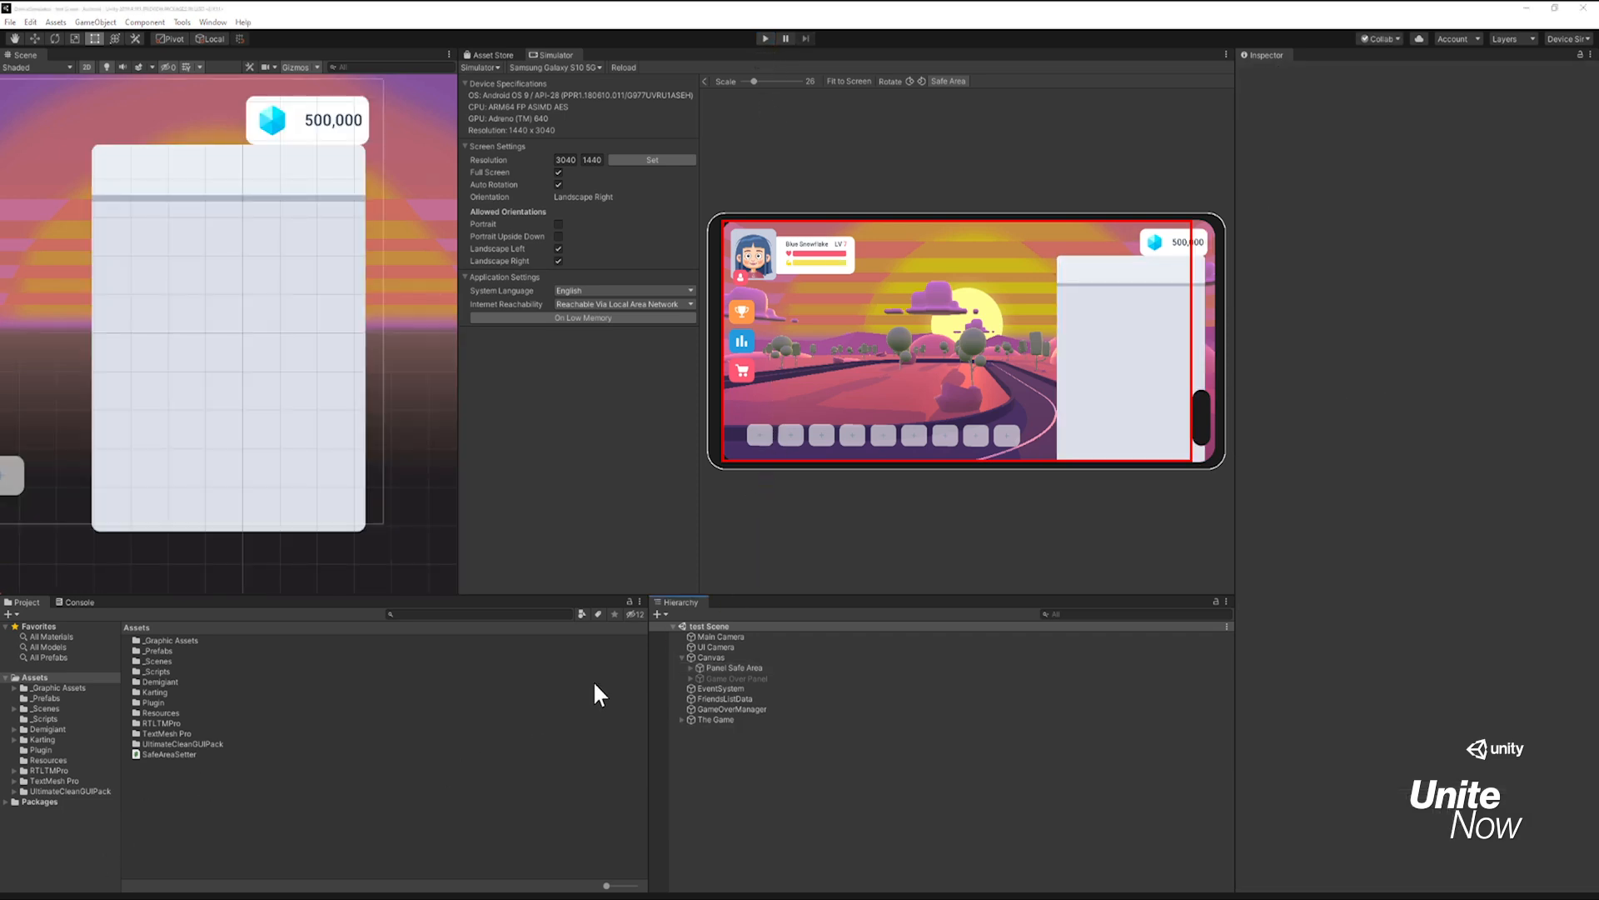
Step: Search the project assets for "friends" and place the FriendsList_Item prefab with four duplicates inside the Friends List's Content object
click(691, 667)
click(741, 706)
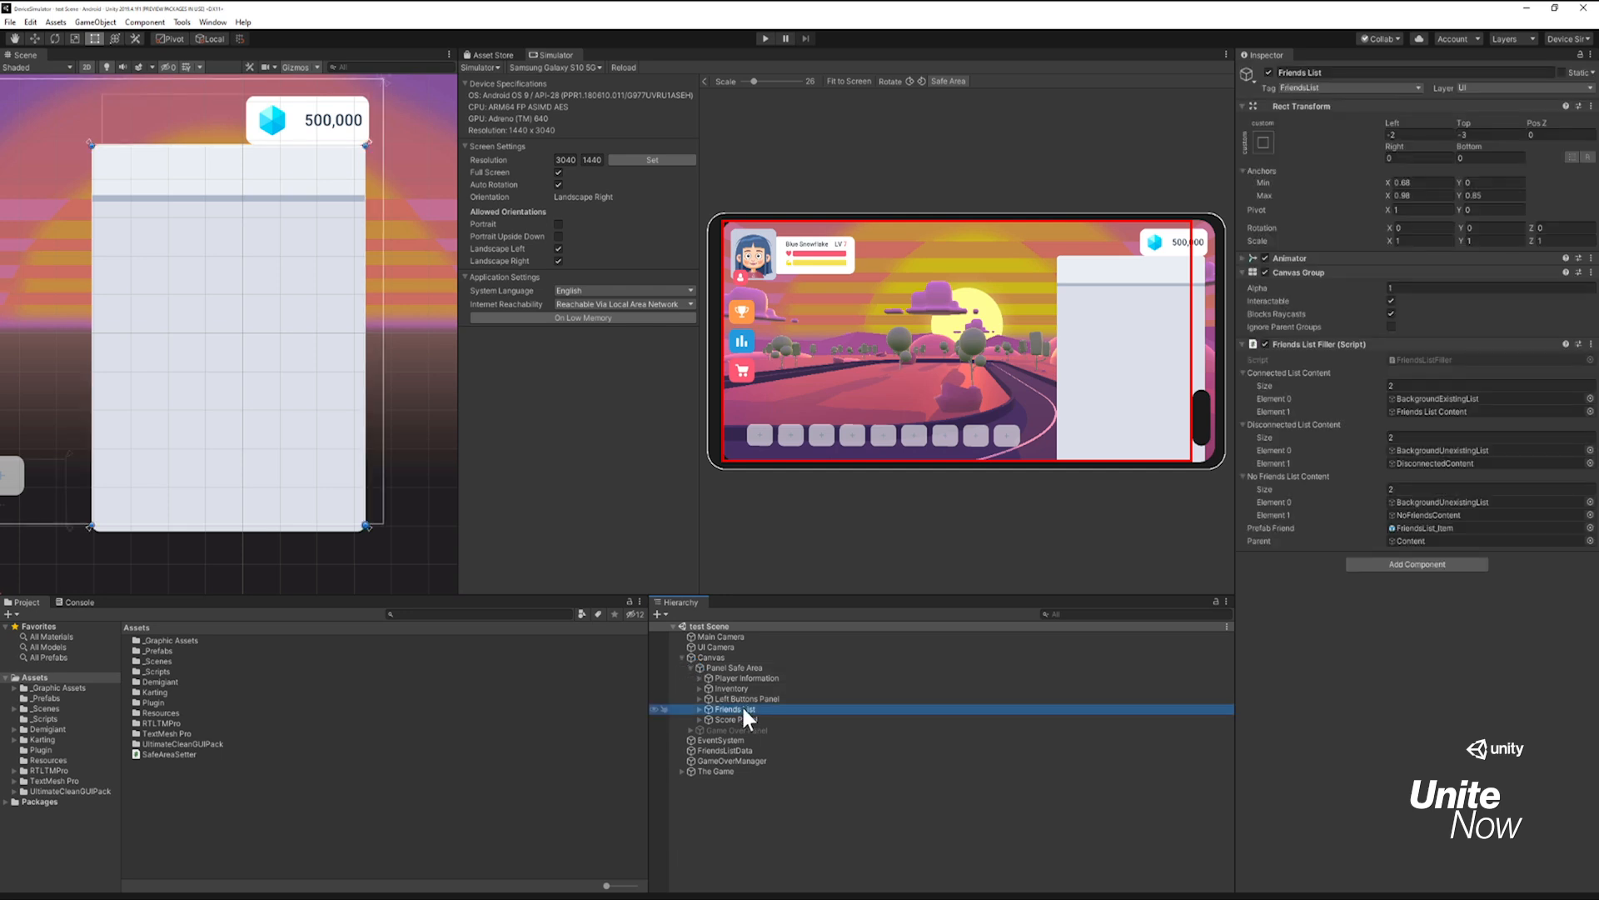
click(697, 708)
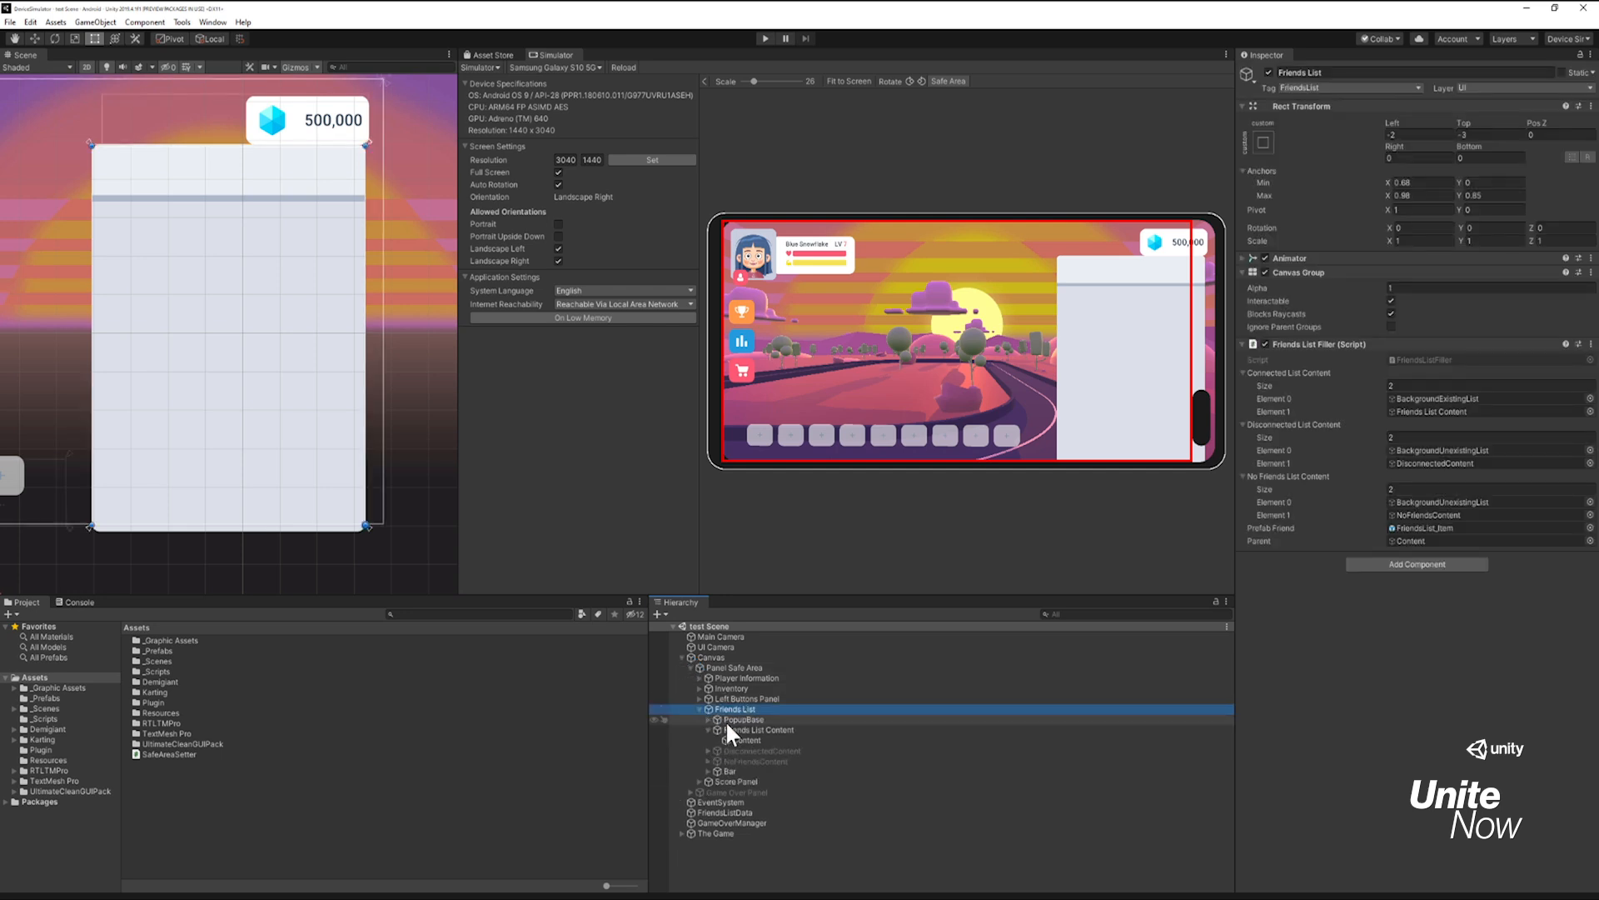
click(745, 741)
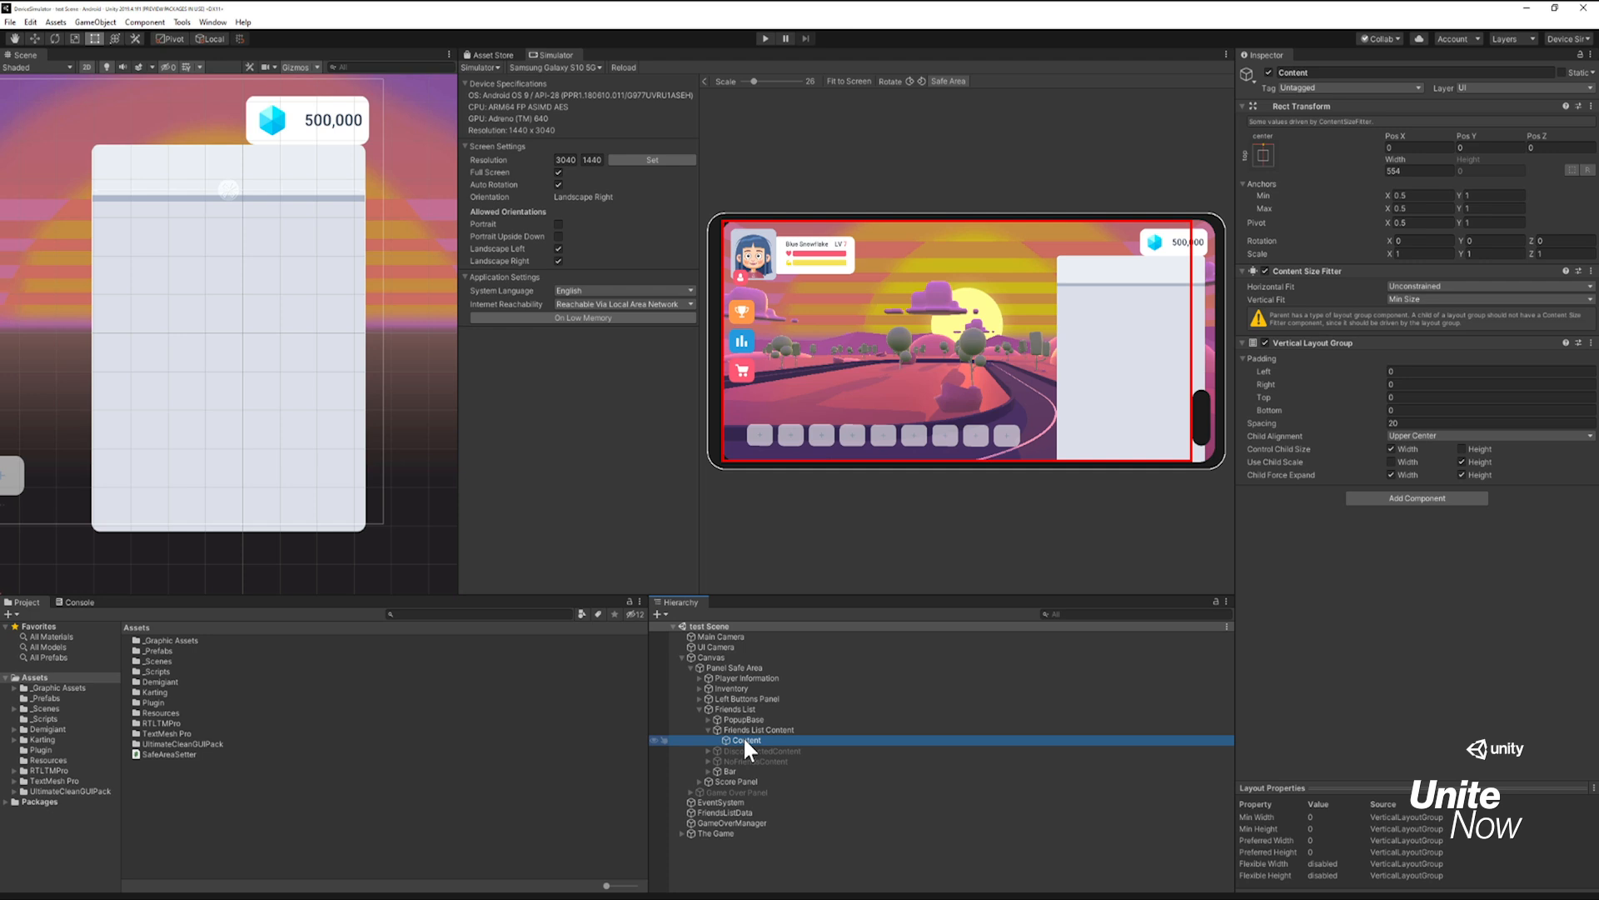
click(442, 613)
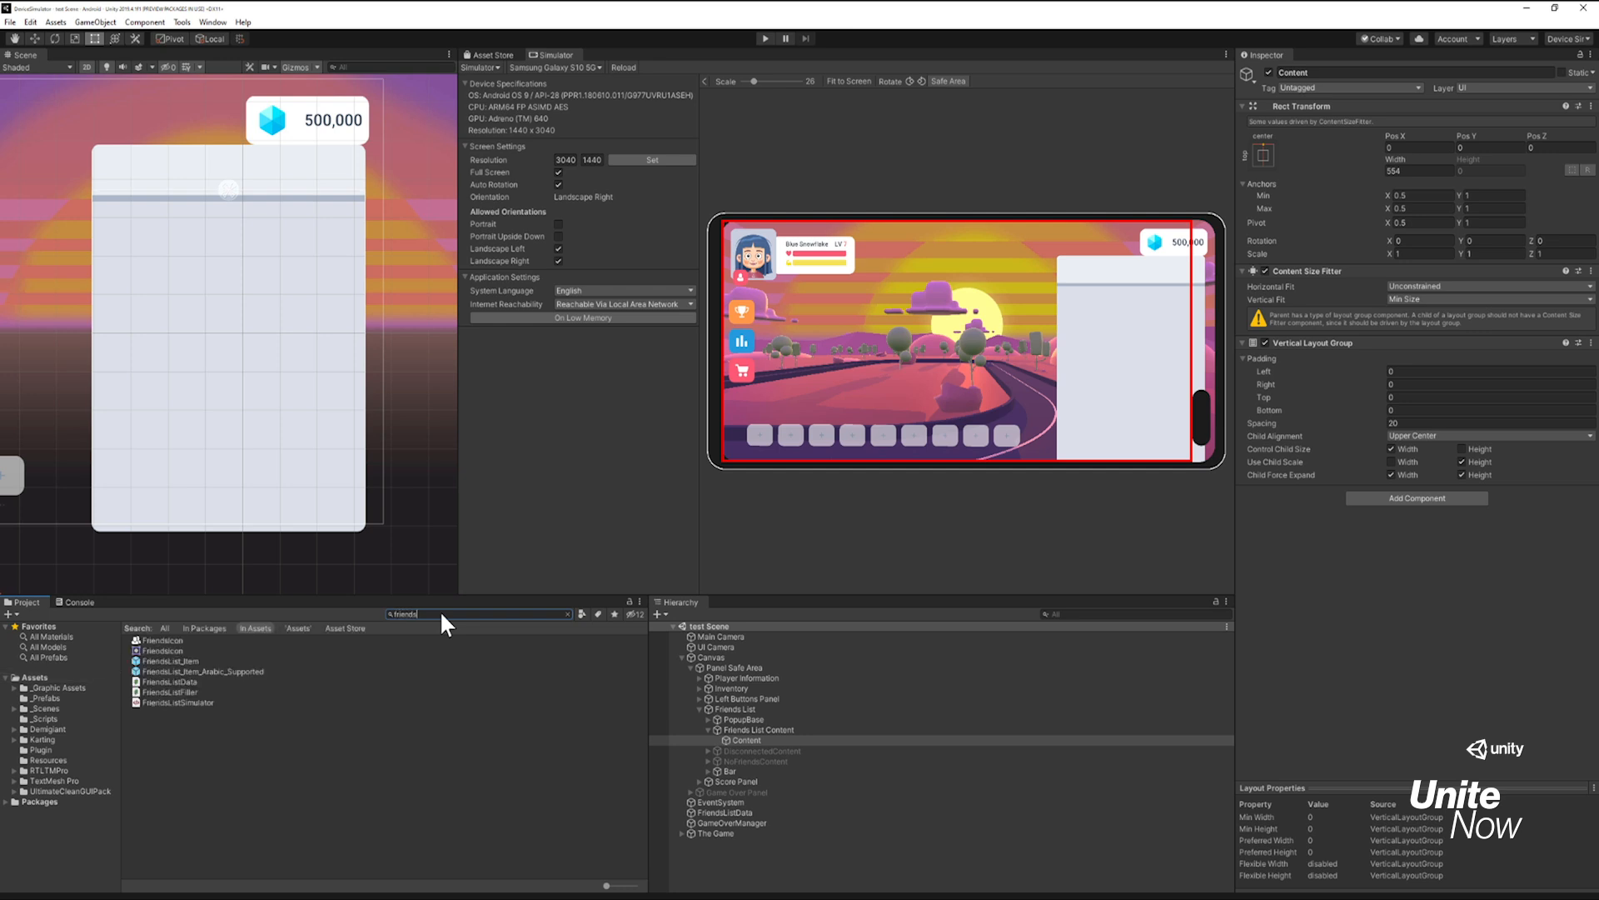
drag(186, 660, 749, 738)
click(763, 748)
key(ctrl+d)
key(ctrl+d)
key(ctrl+d)
key(ctrl+d)
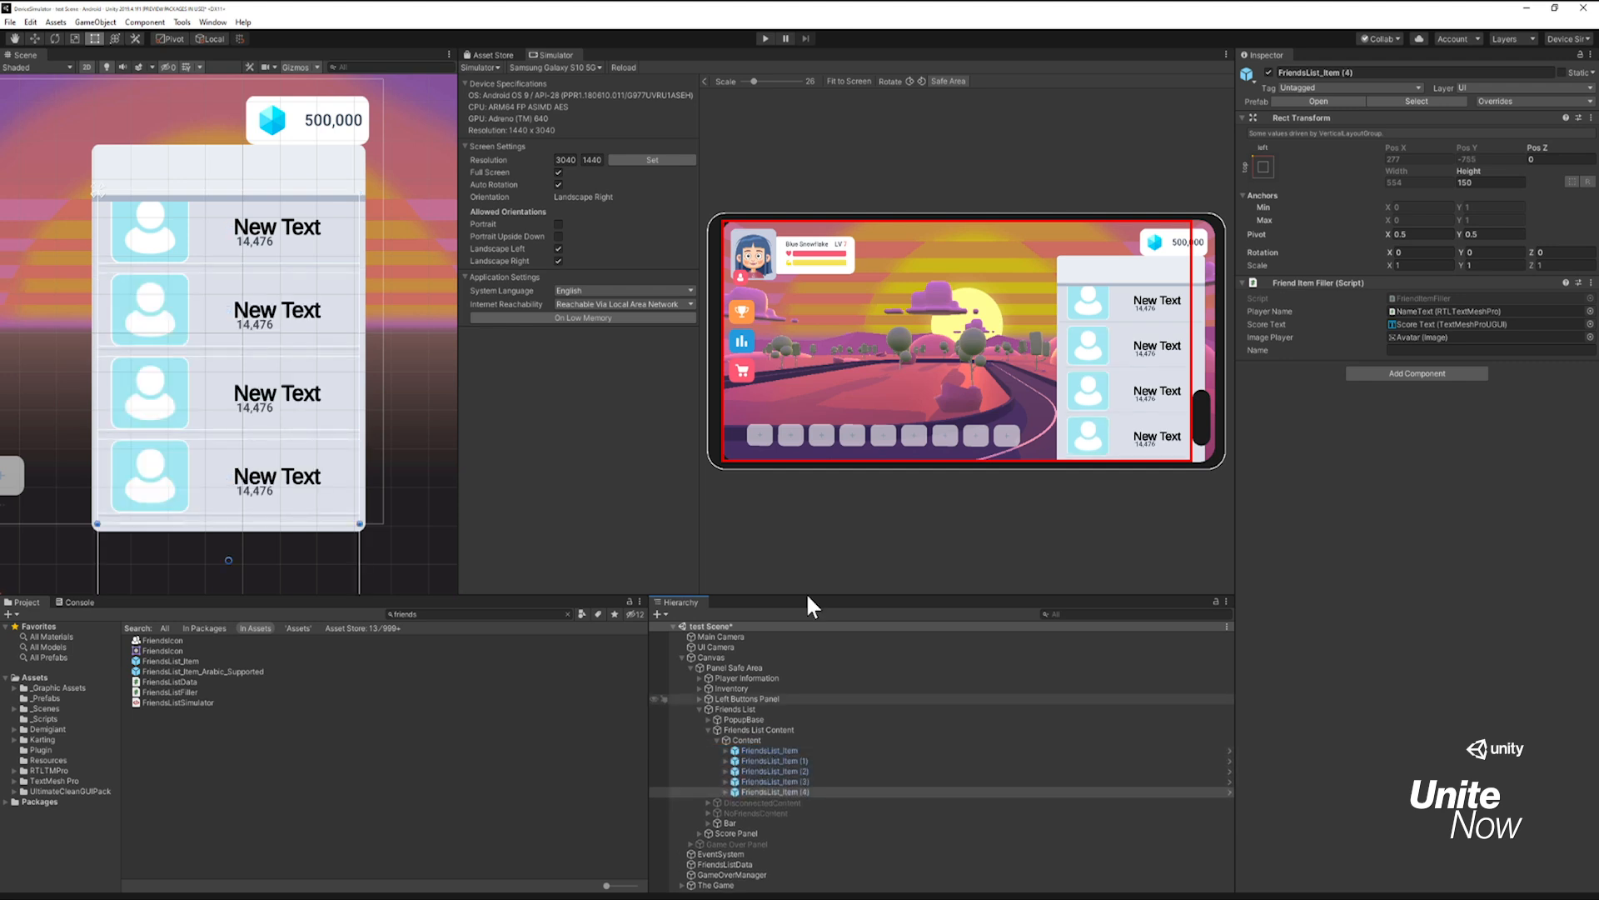
Step: Test the sample friend items in the running game, and delete all five FriendsList_Item objects from Content
click(765, 38)
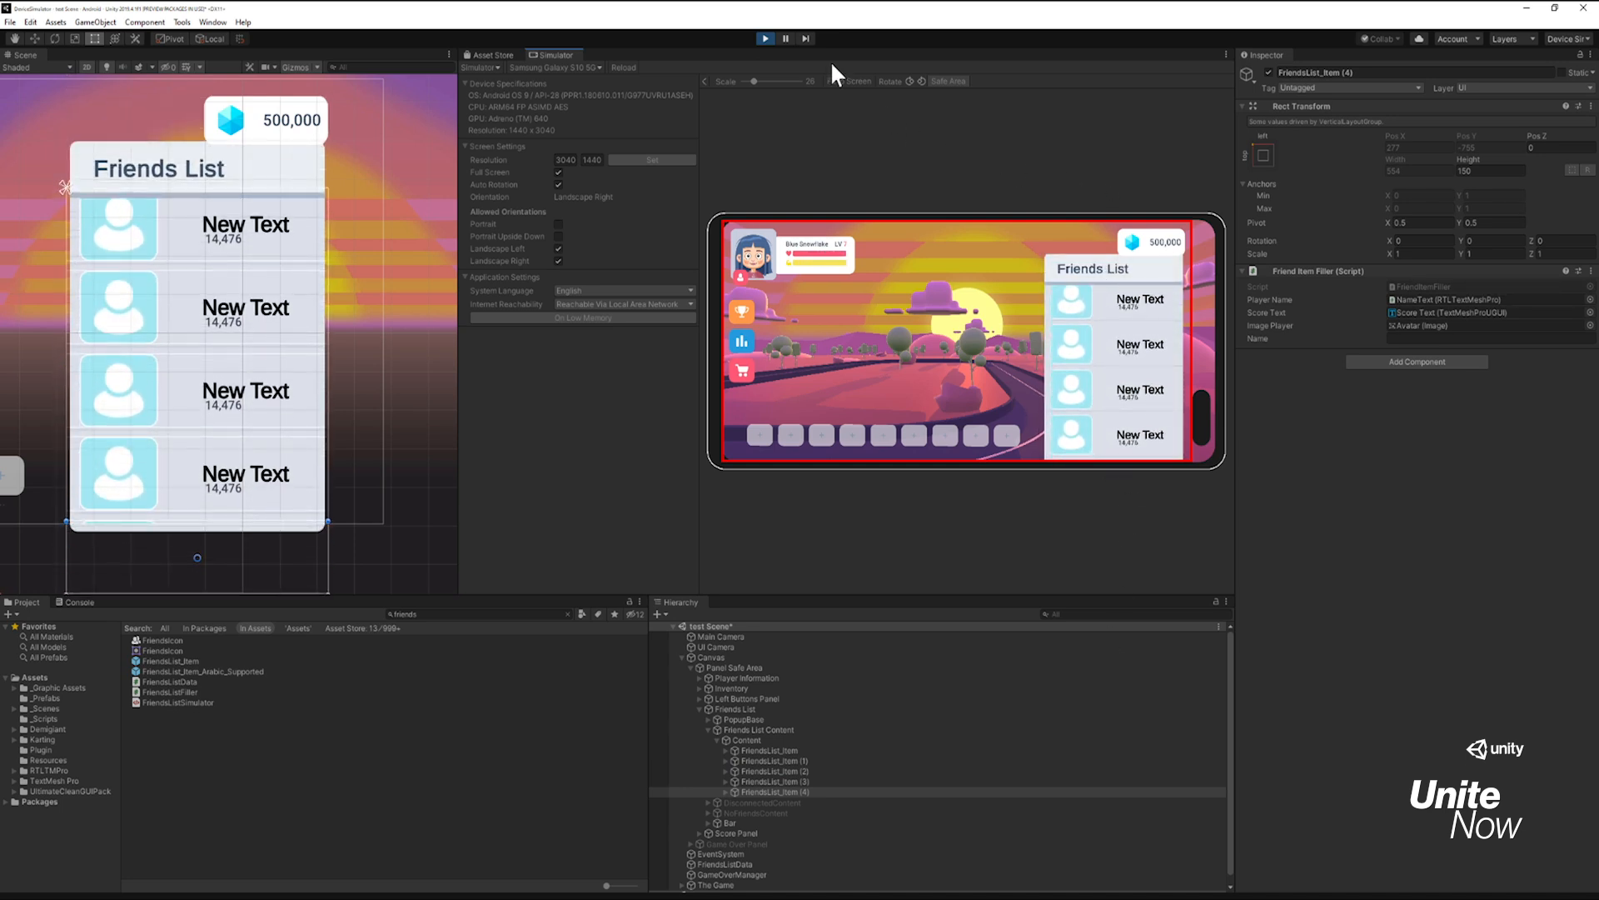
click(766, 37)
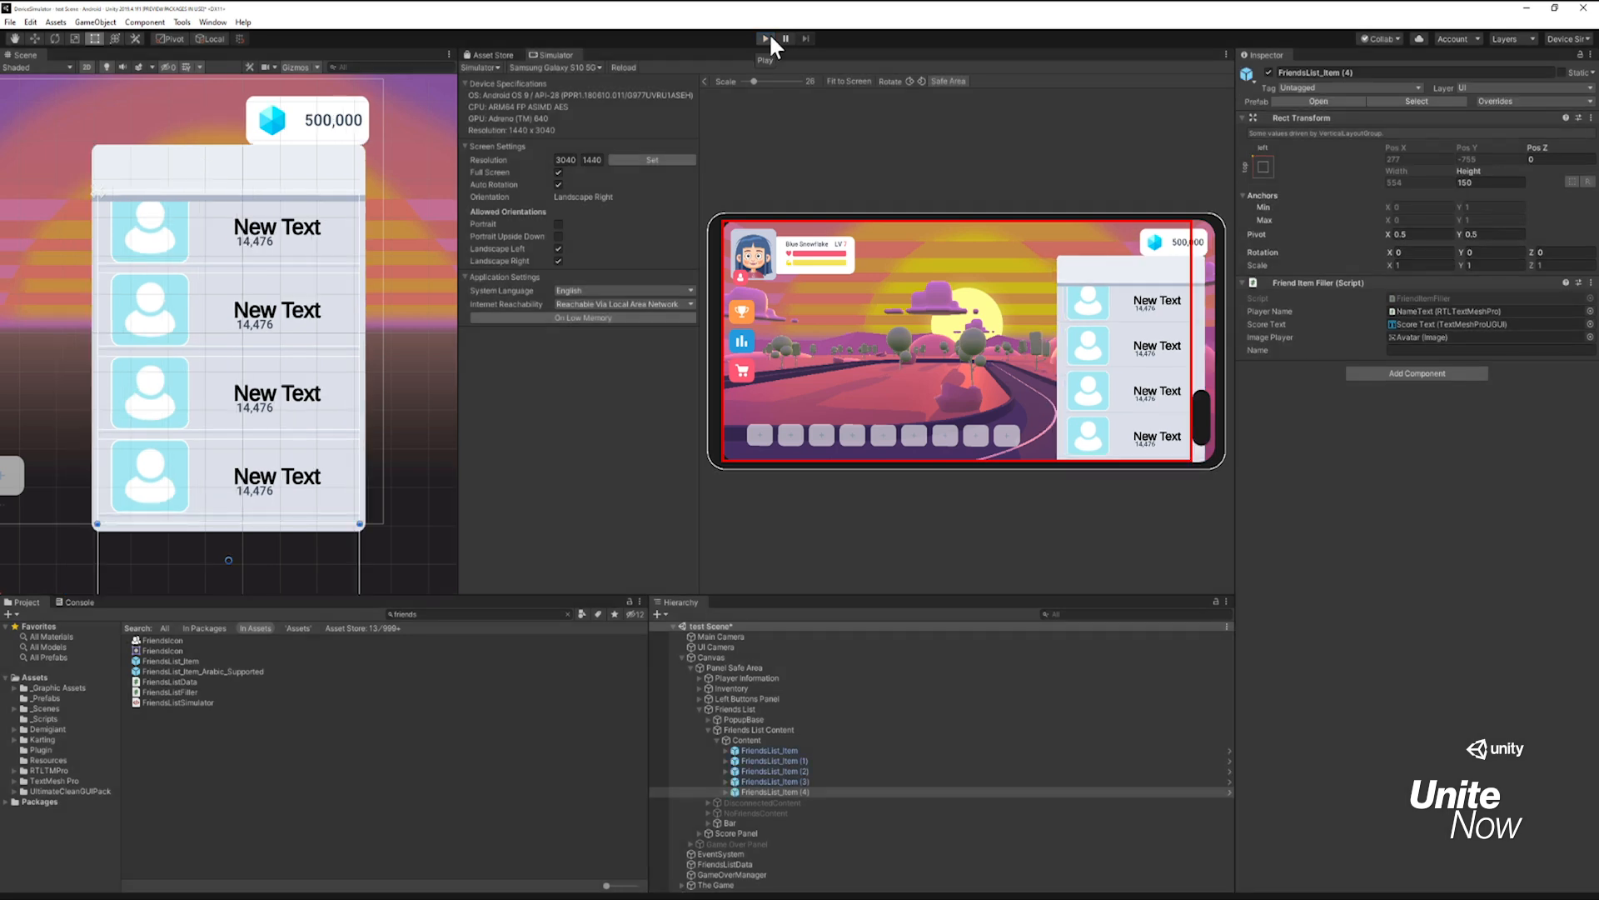
click(804, 750)
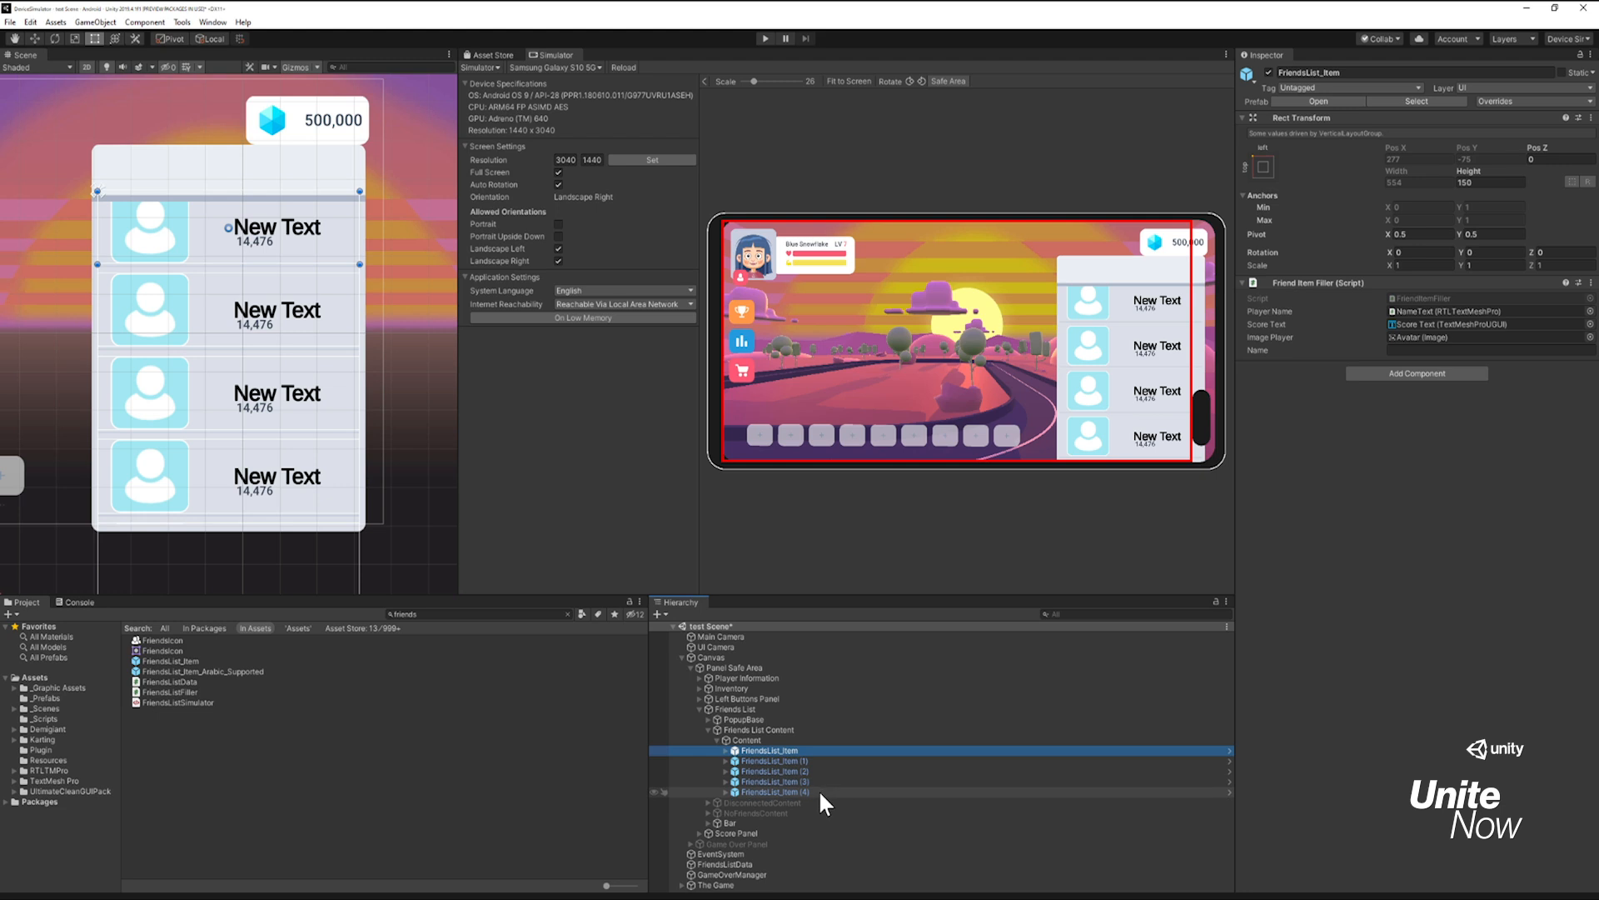
shift+click(818, 791)
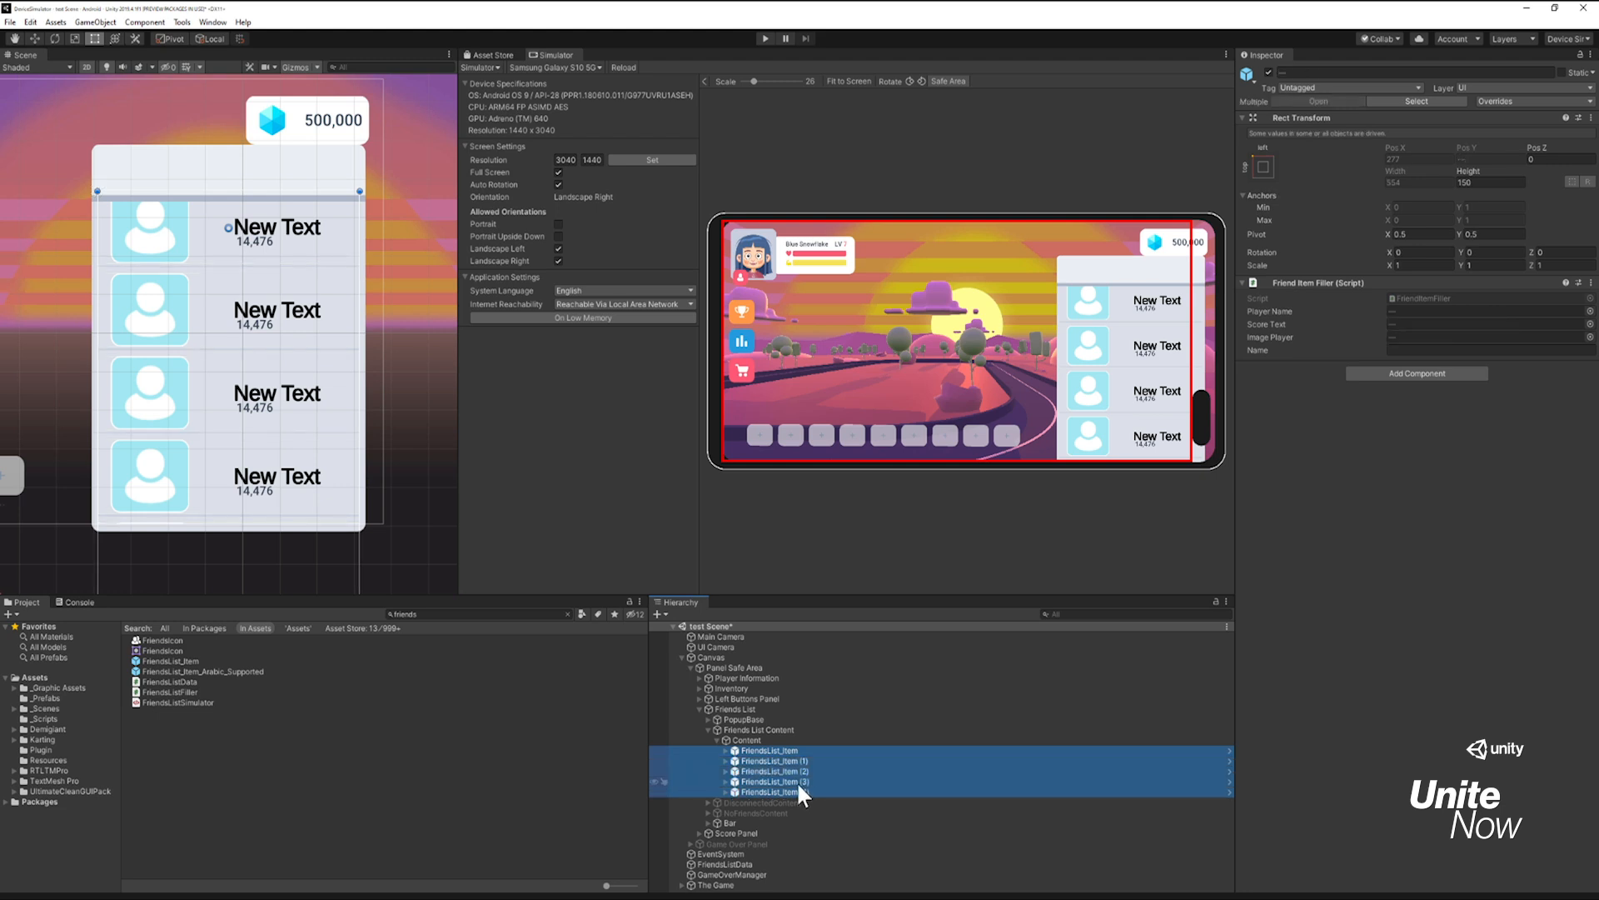
right_click(782, 751)
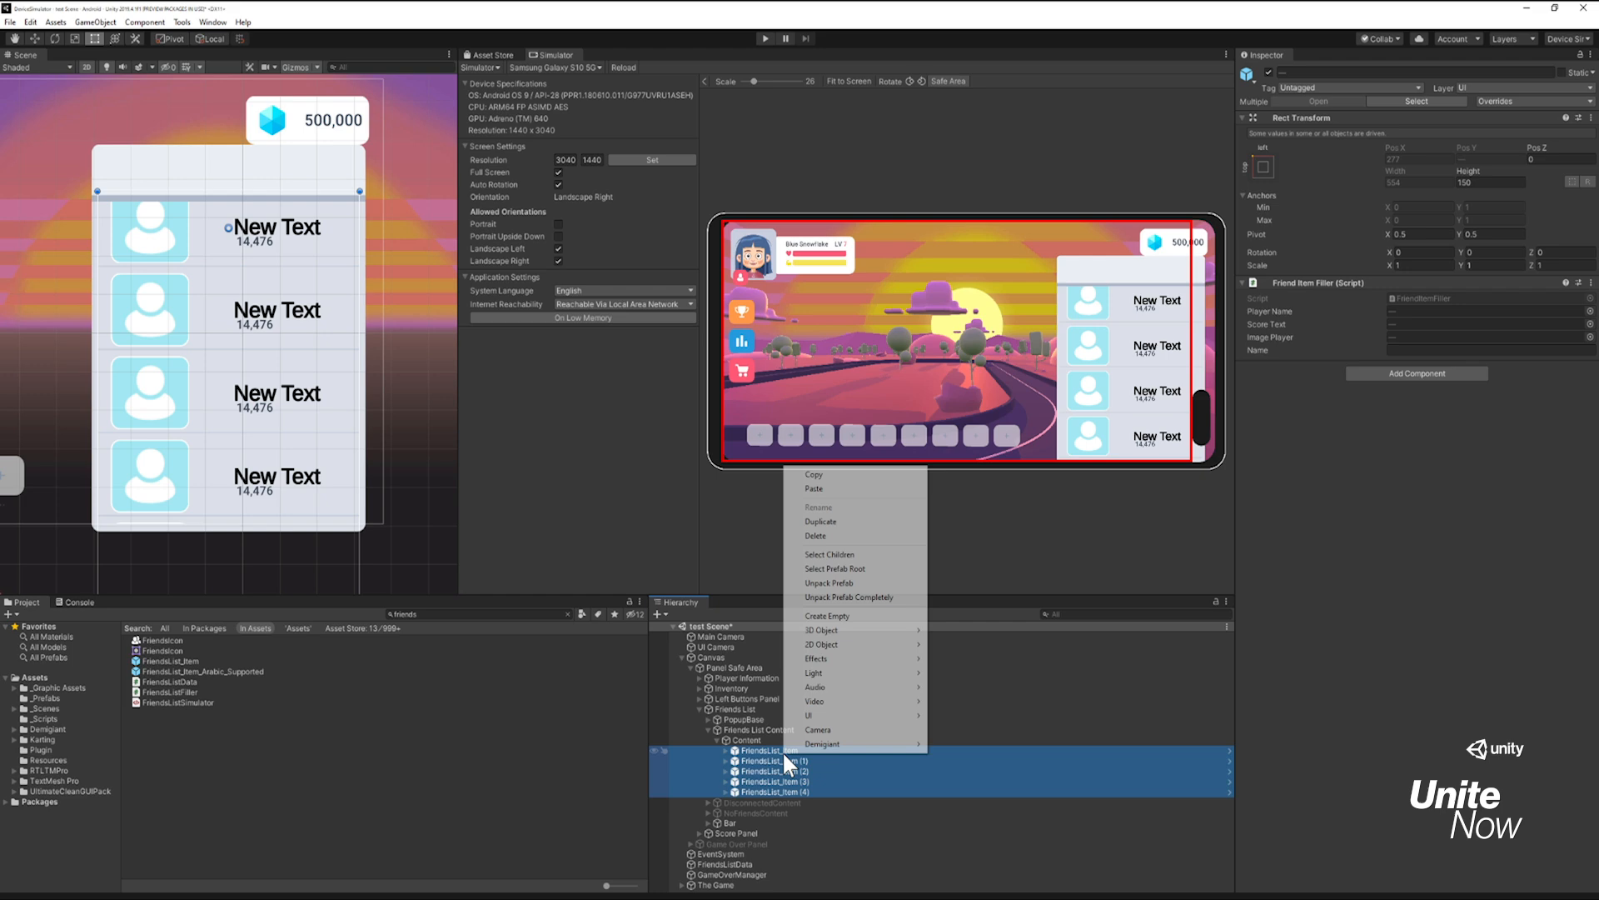
click(815, 534)
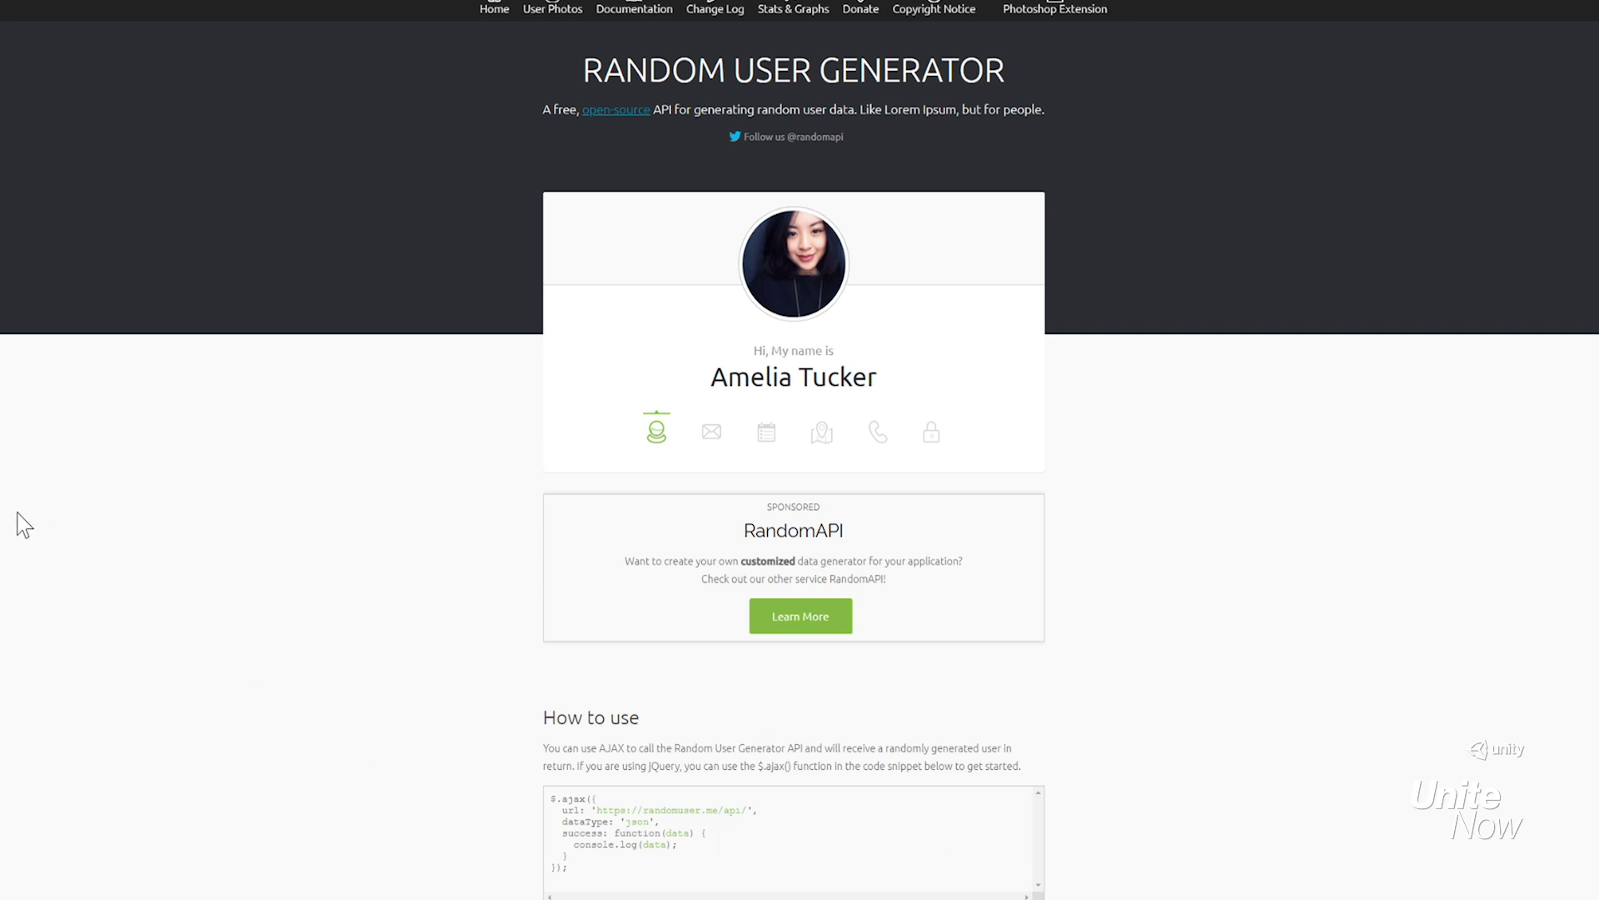
Step: Examine the Random User Generator page and the FriendsListFiller script, from its content fields and SetFriendsList method through Update
scroll(24, 524, down, 1)
scroll(16, 513, down, 8)
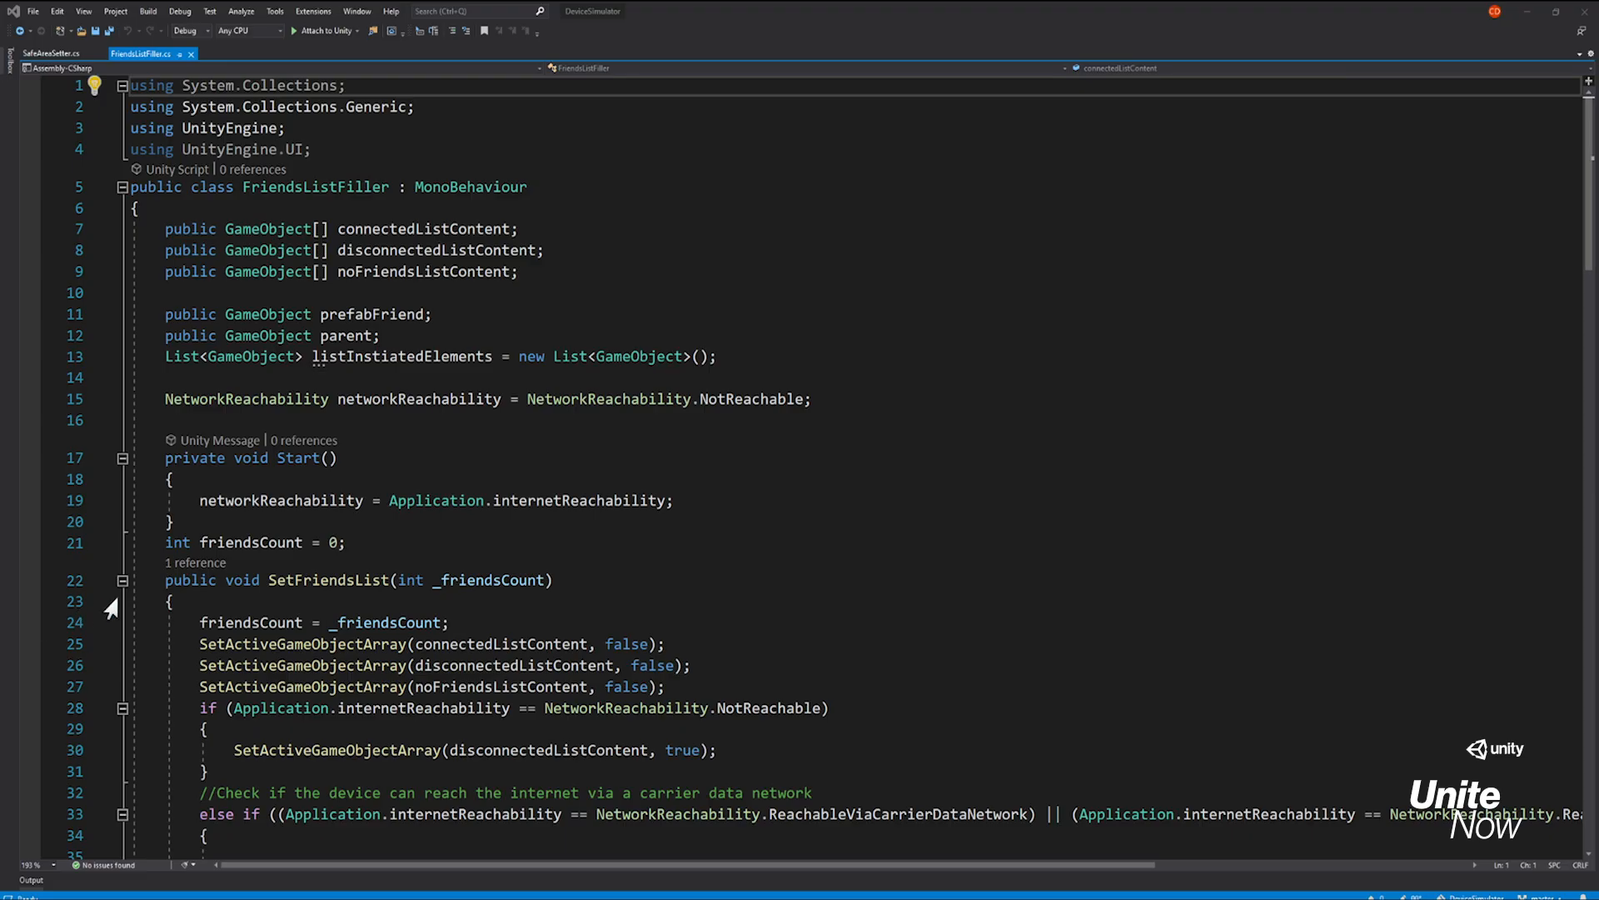
click(253, 579)
click(696, 458)
click(718, 545)
click(651, 298)
scroll(650, 298, down, 5)
scroll(649, 298, down, 12)
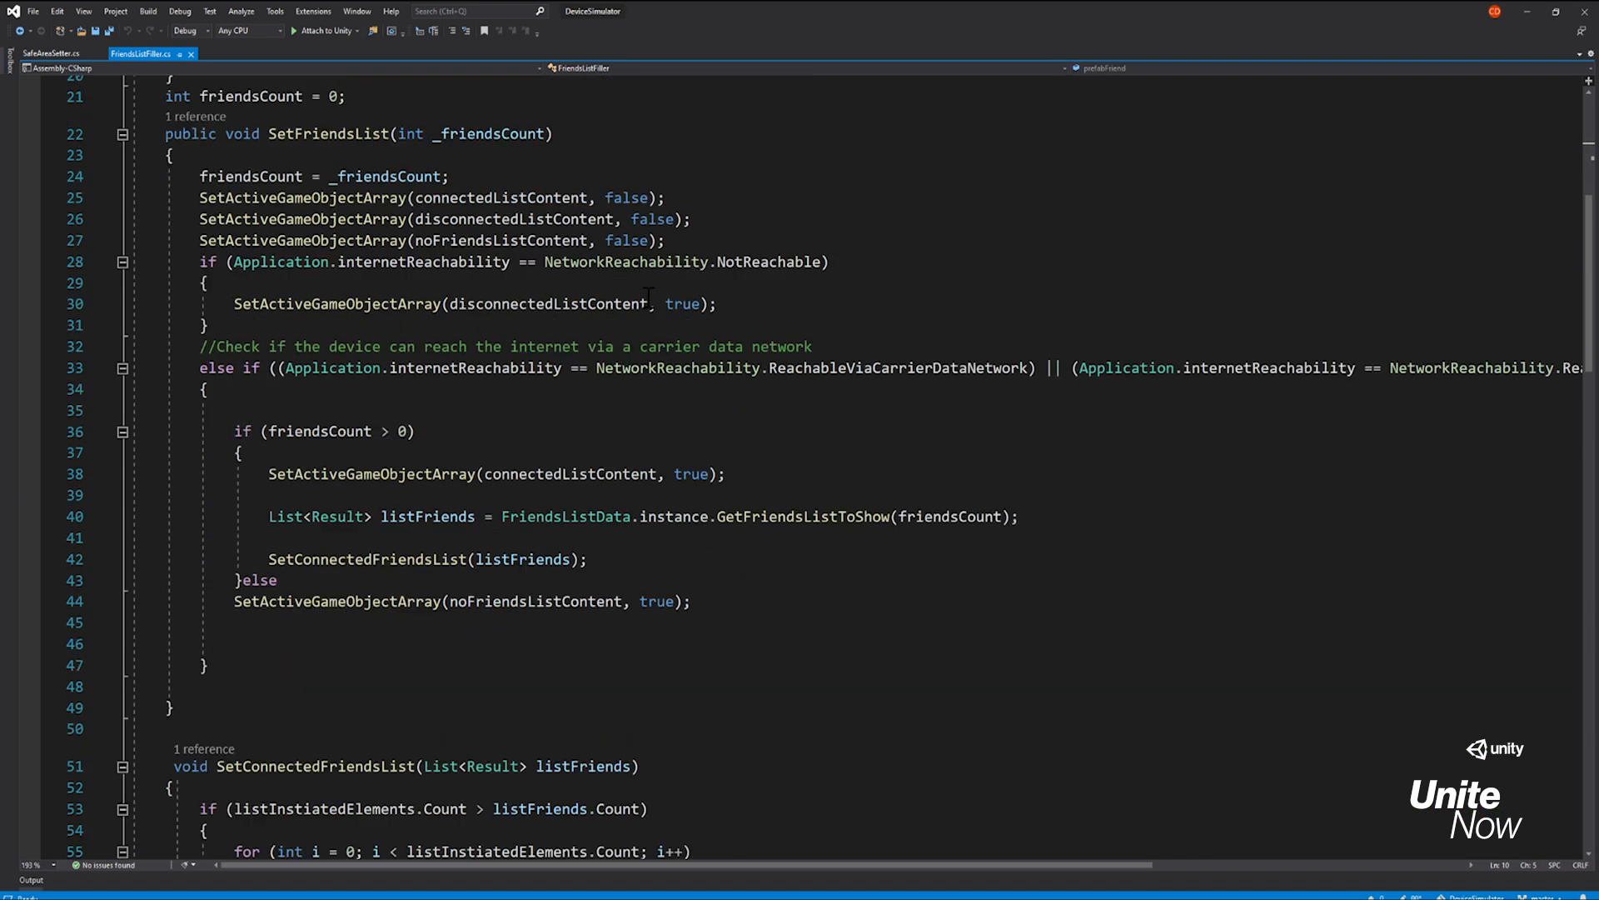
scroll(646, 298, down, 11)
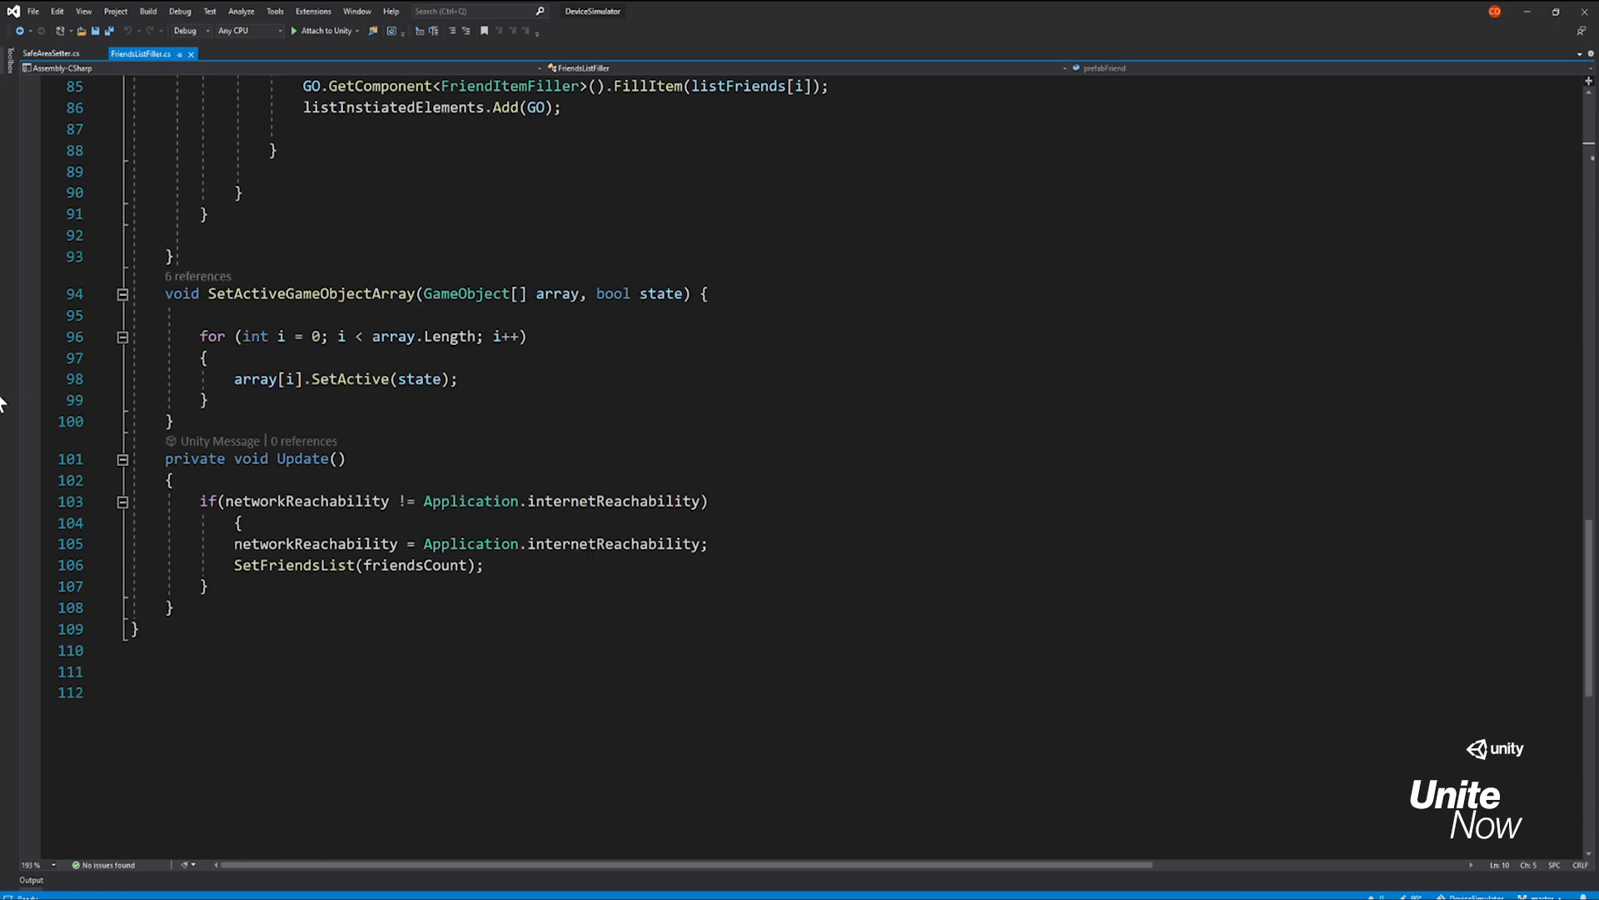
Step: Switch back to Unity, run the game, and set the simulator's Internet Reachability to Reachable Via Carrier Data Network
key(alt+Tab)
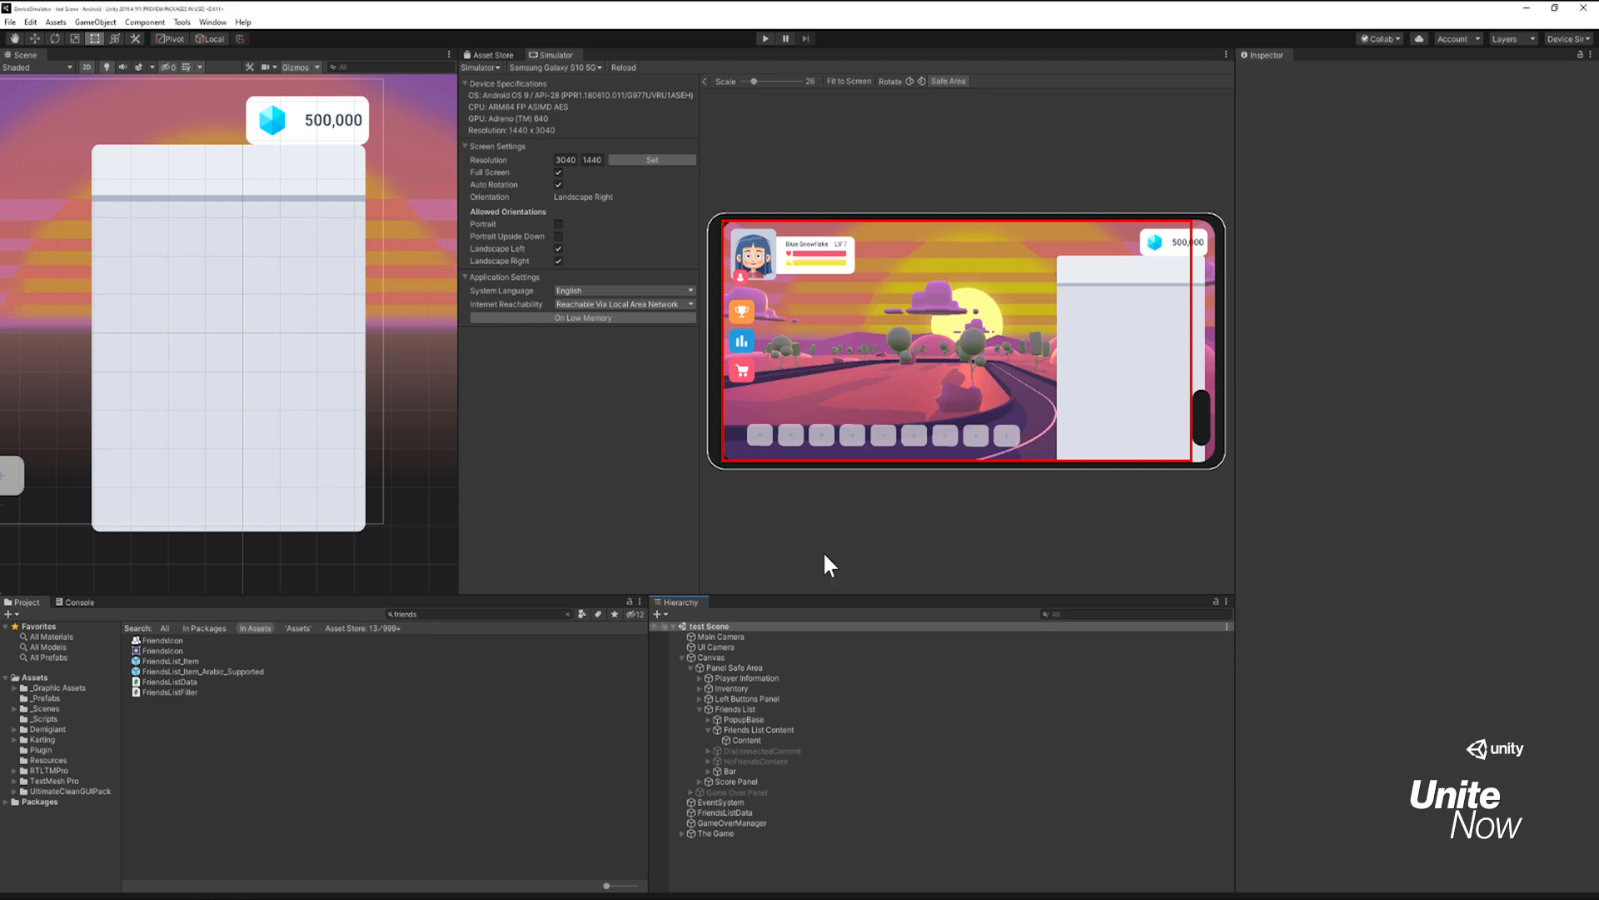
click(768, 38)
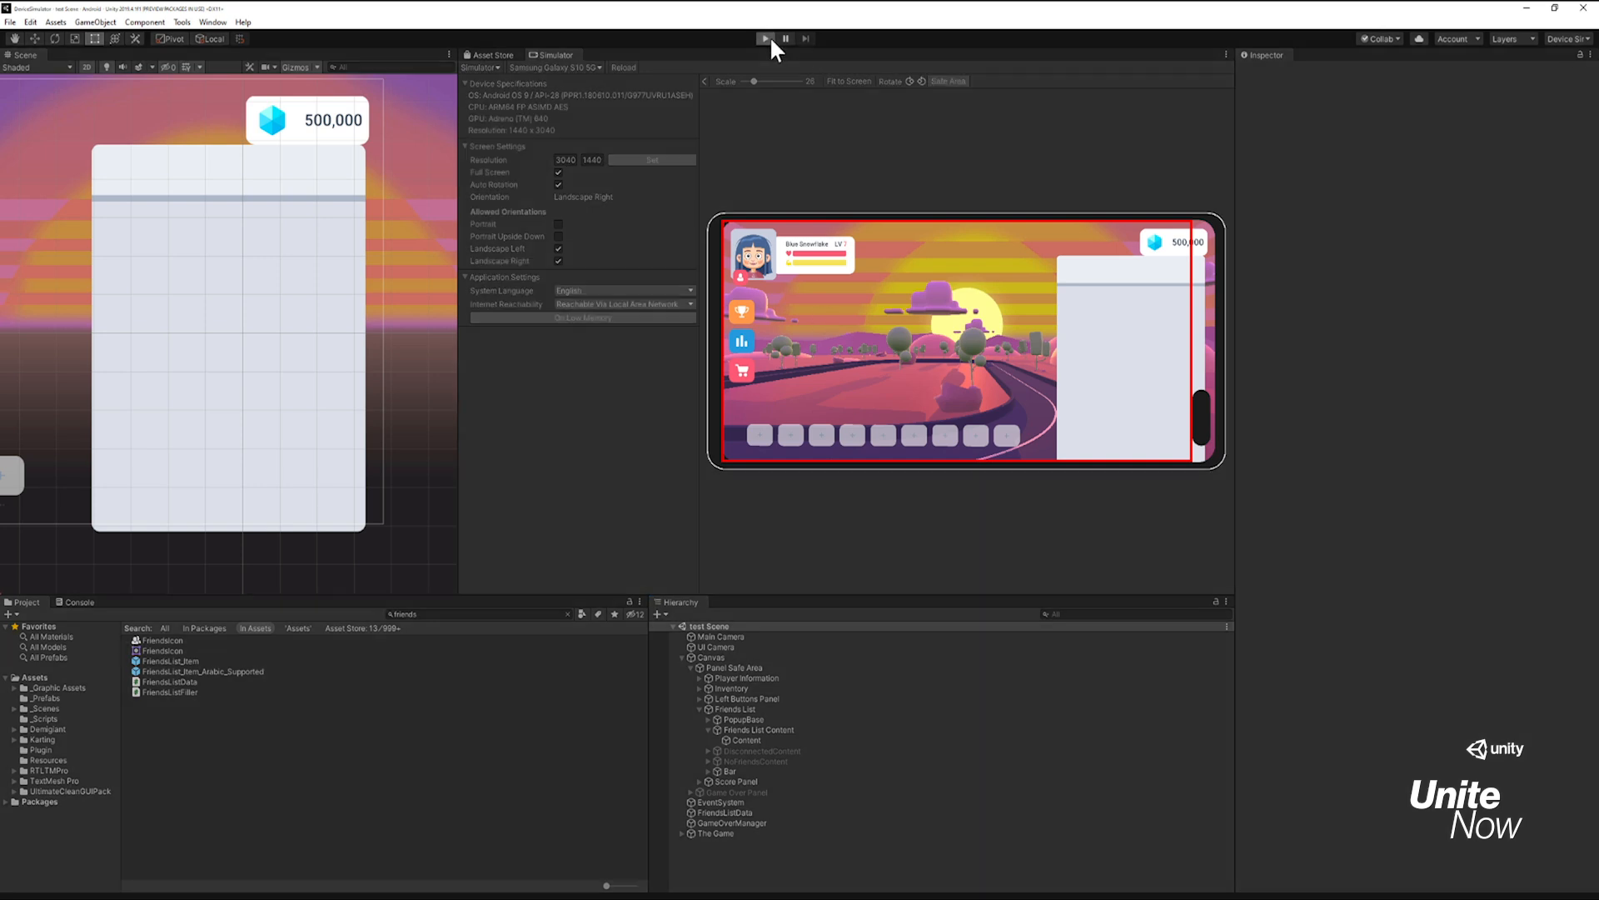
click(637, 301)
click(636, 307)
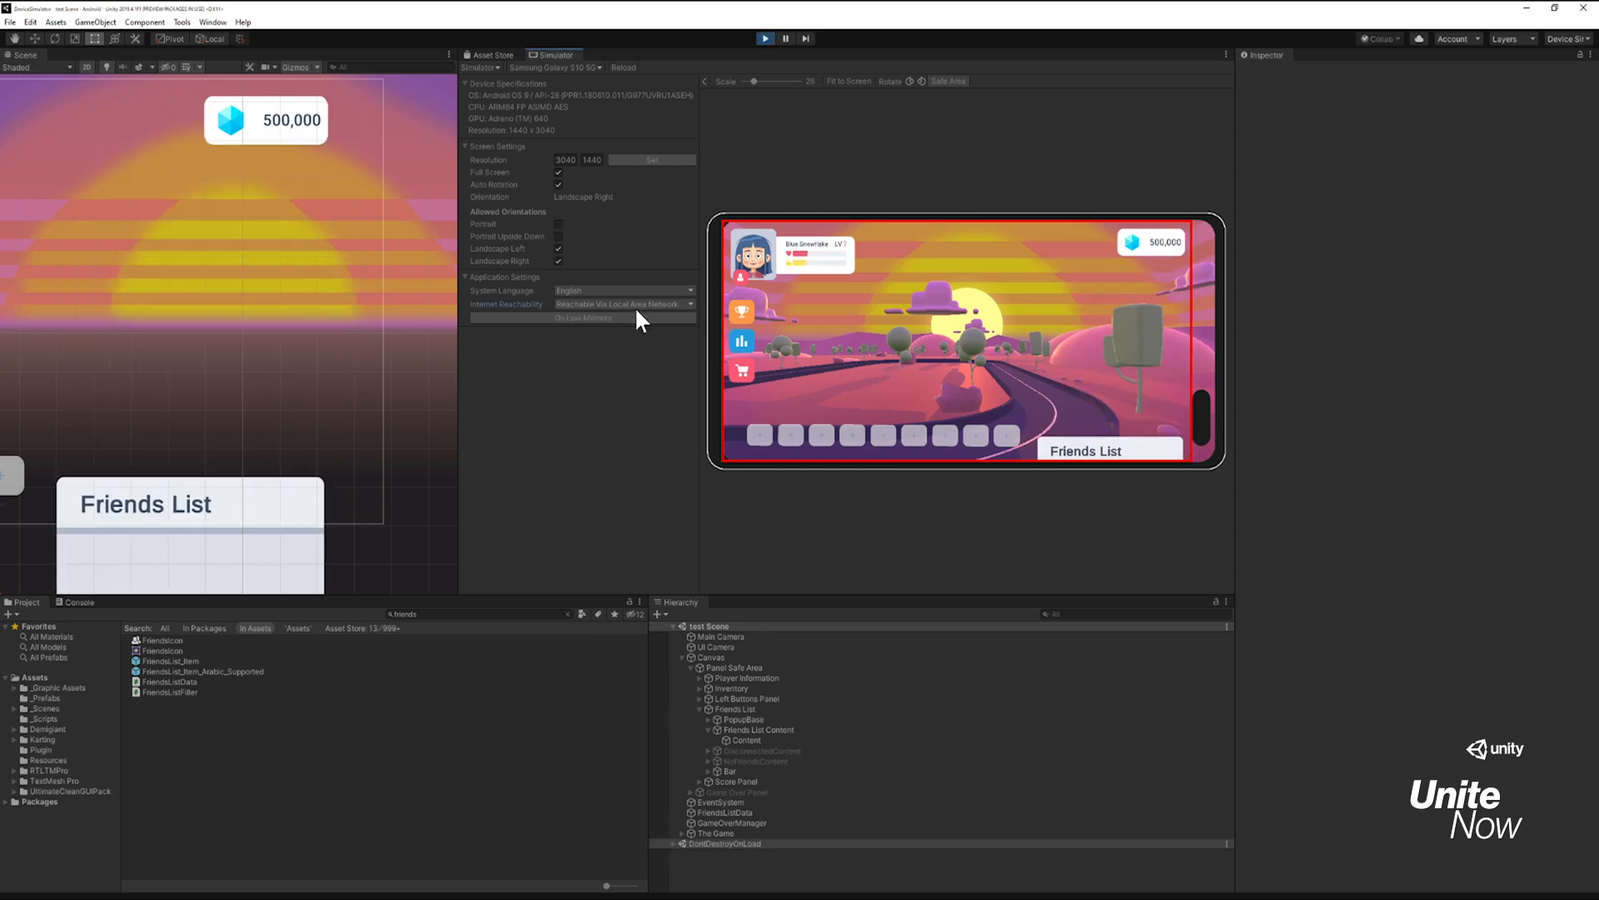
click(627, 304)
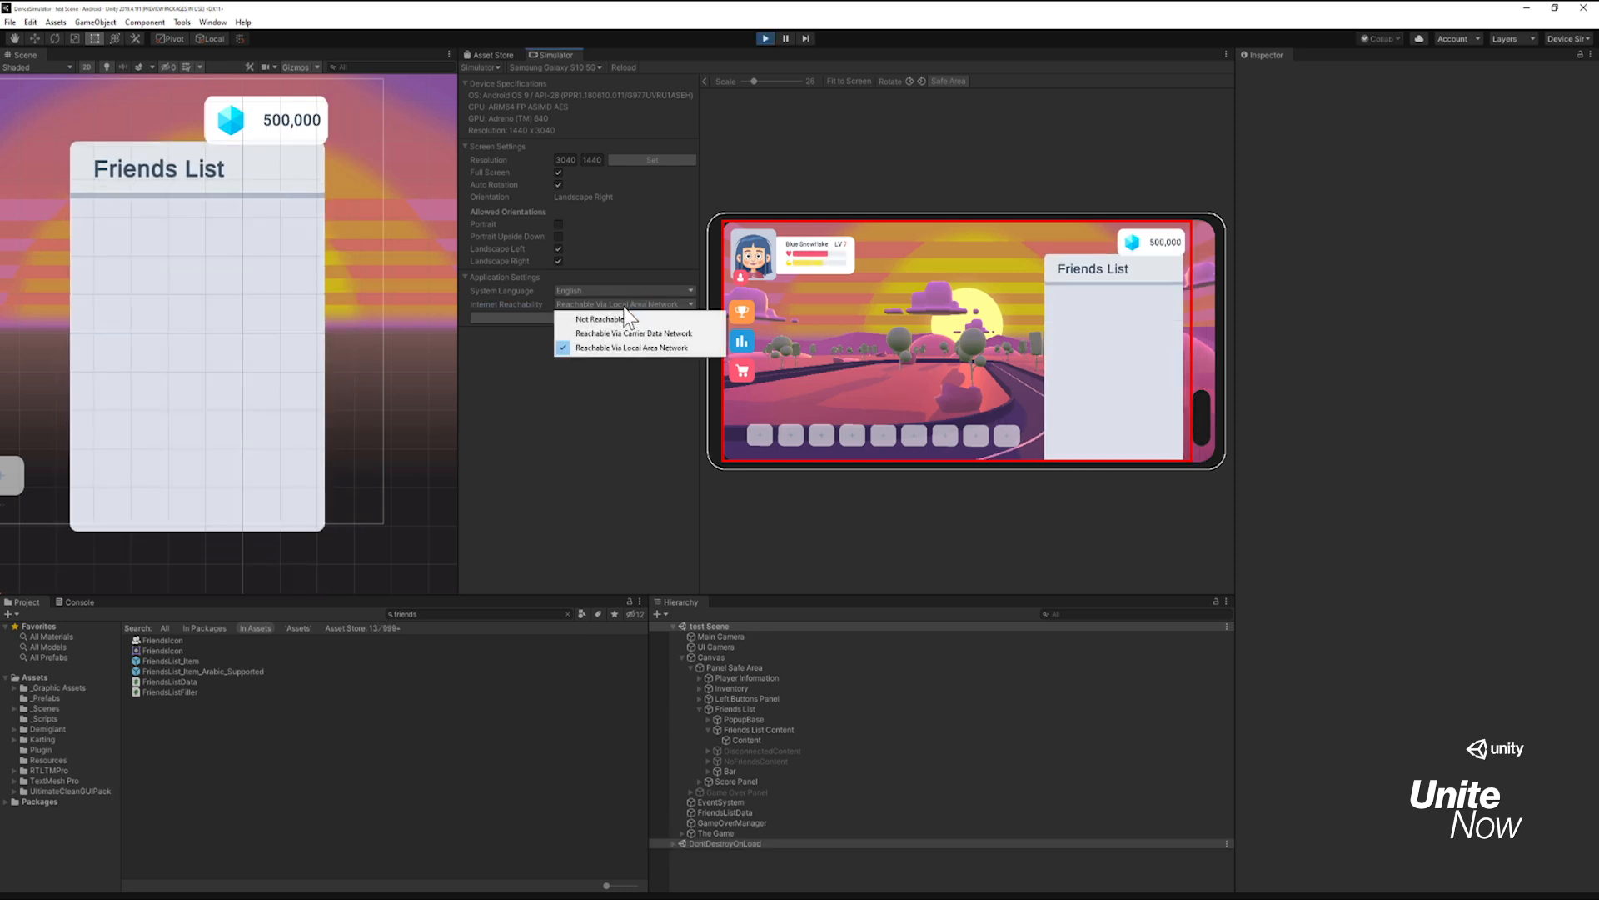
click(633, 333)
Step: Test the Friends List with Internet Reachability at Not Reachable and again at Reachable Via Carrier Data Network, and stop the game
click(624, 302)
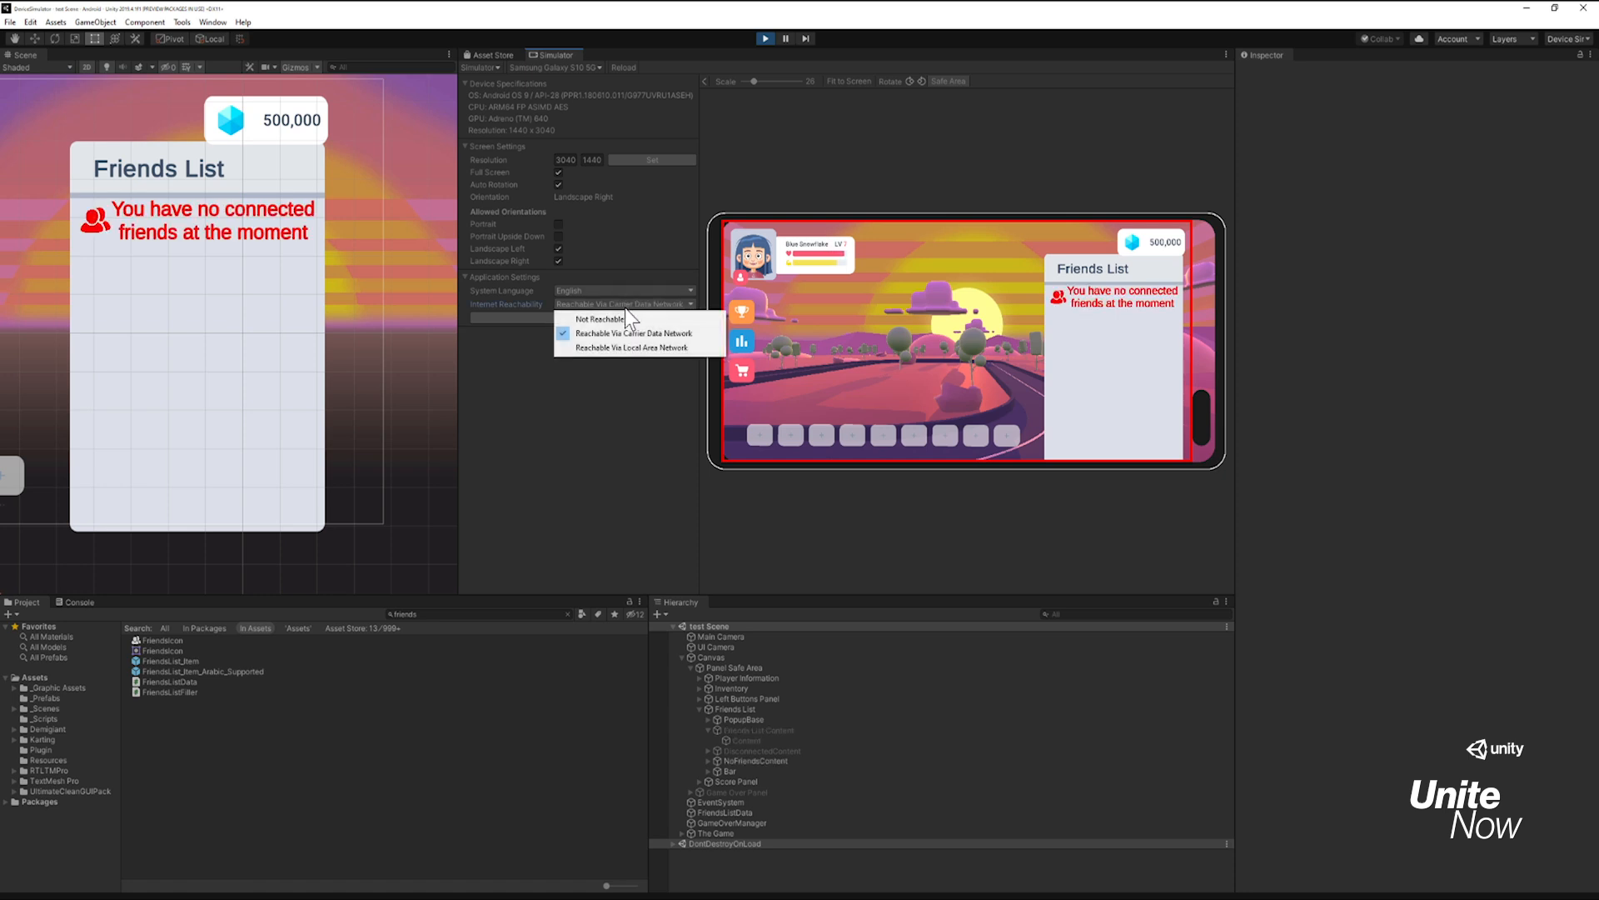
click(623, 317)
click(623, 303)
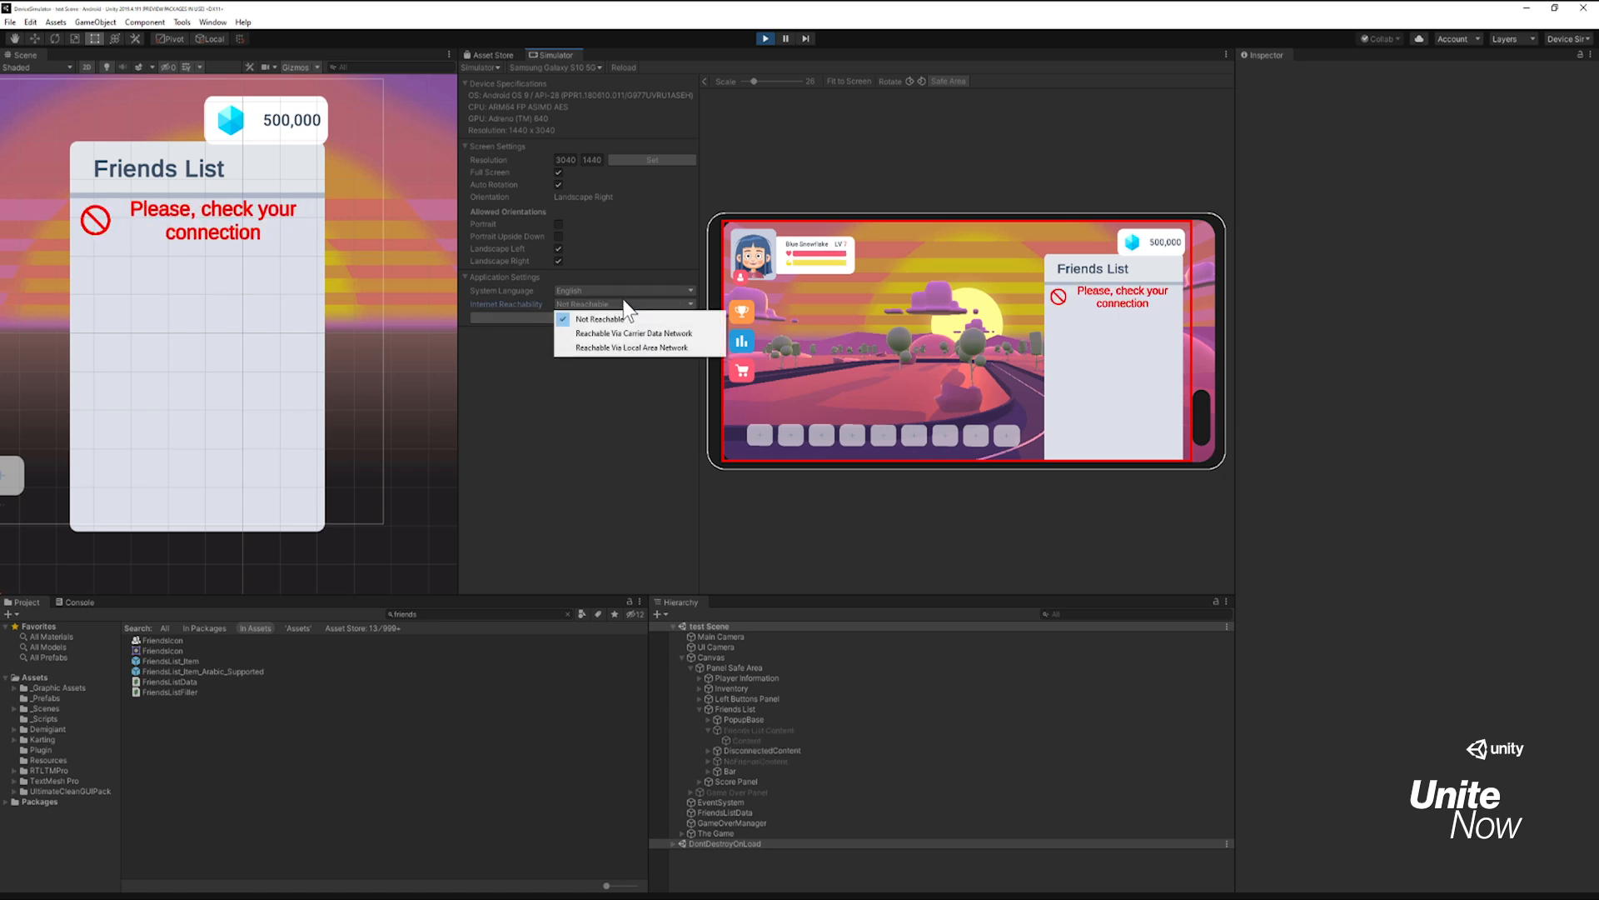
click(627, 333)
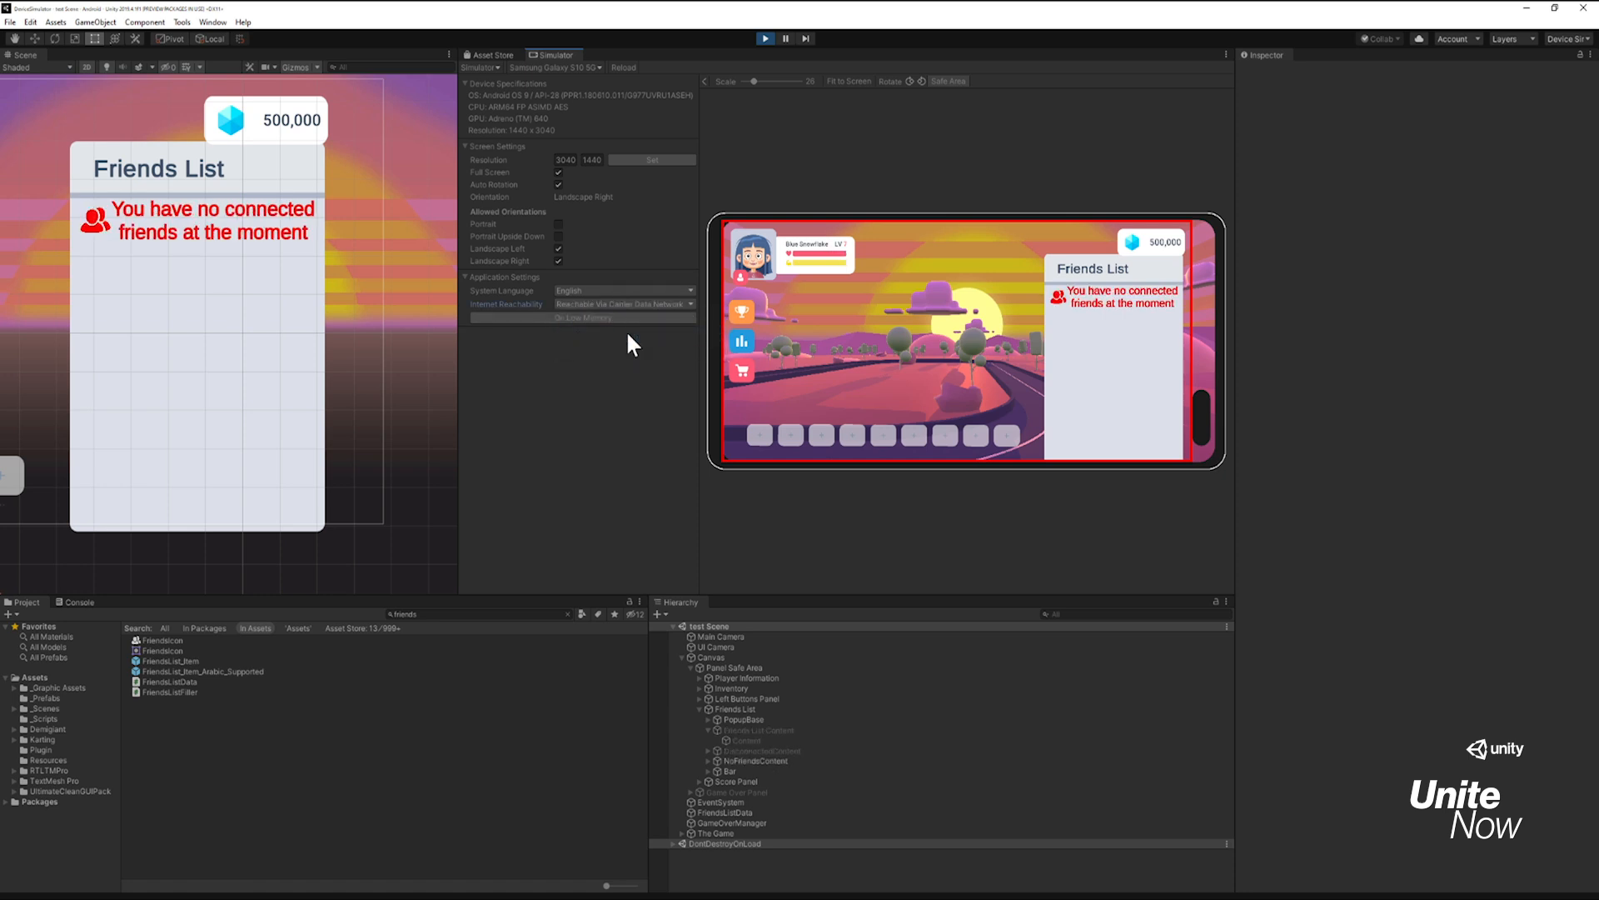
click(766, 39)
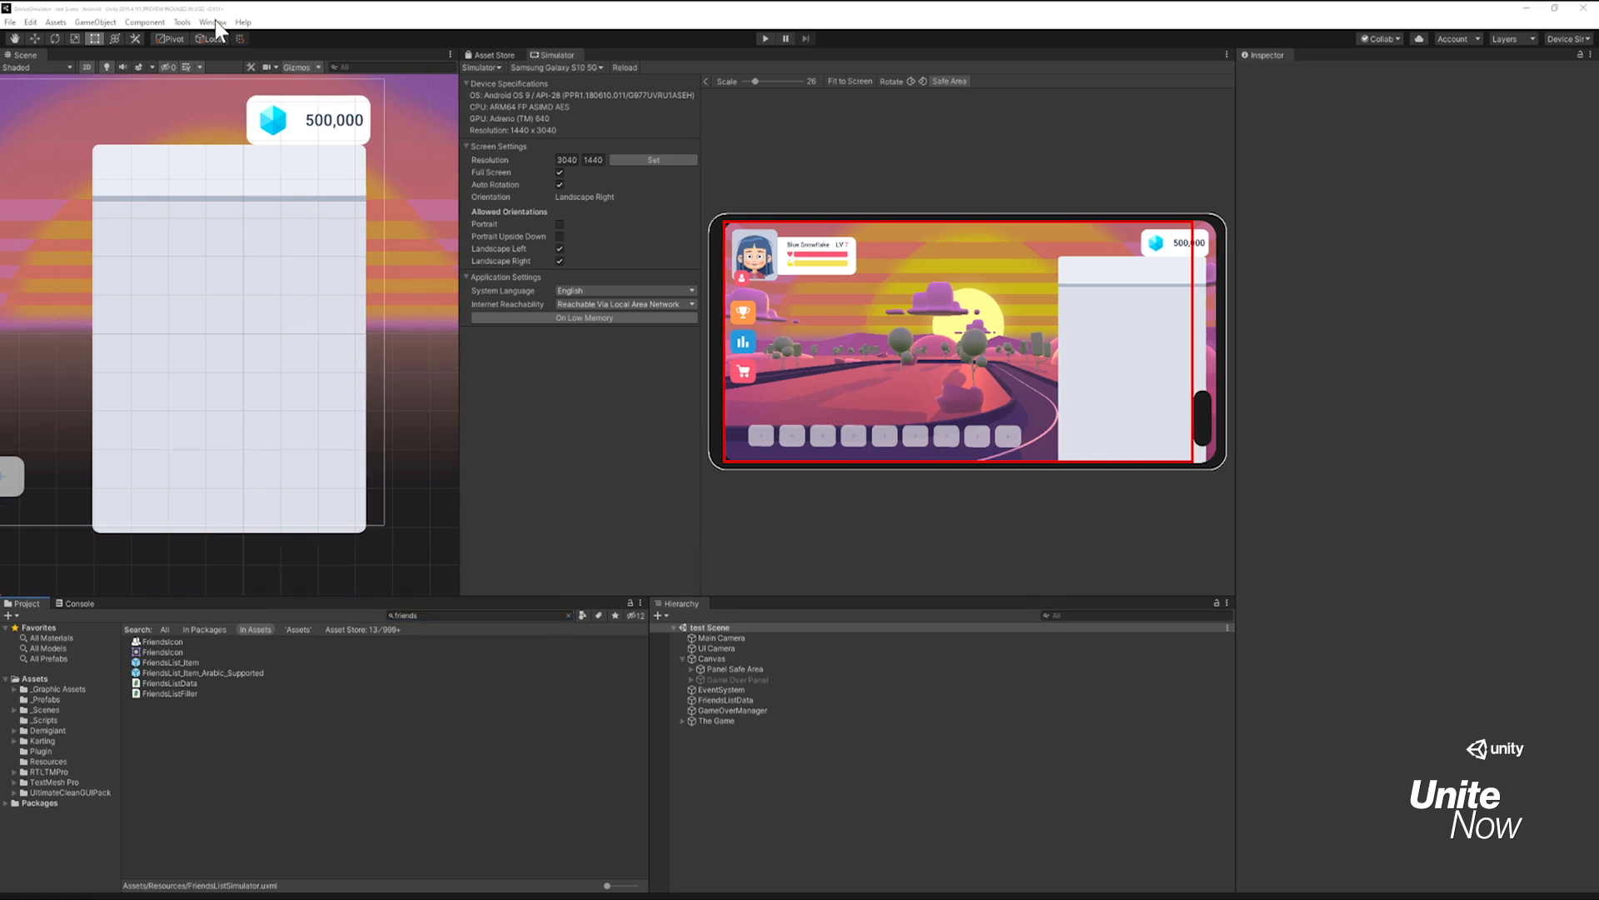
Step: Clear the project asset search and open the Package Manager
click(568, 614)
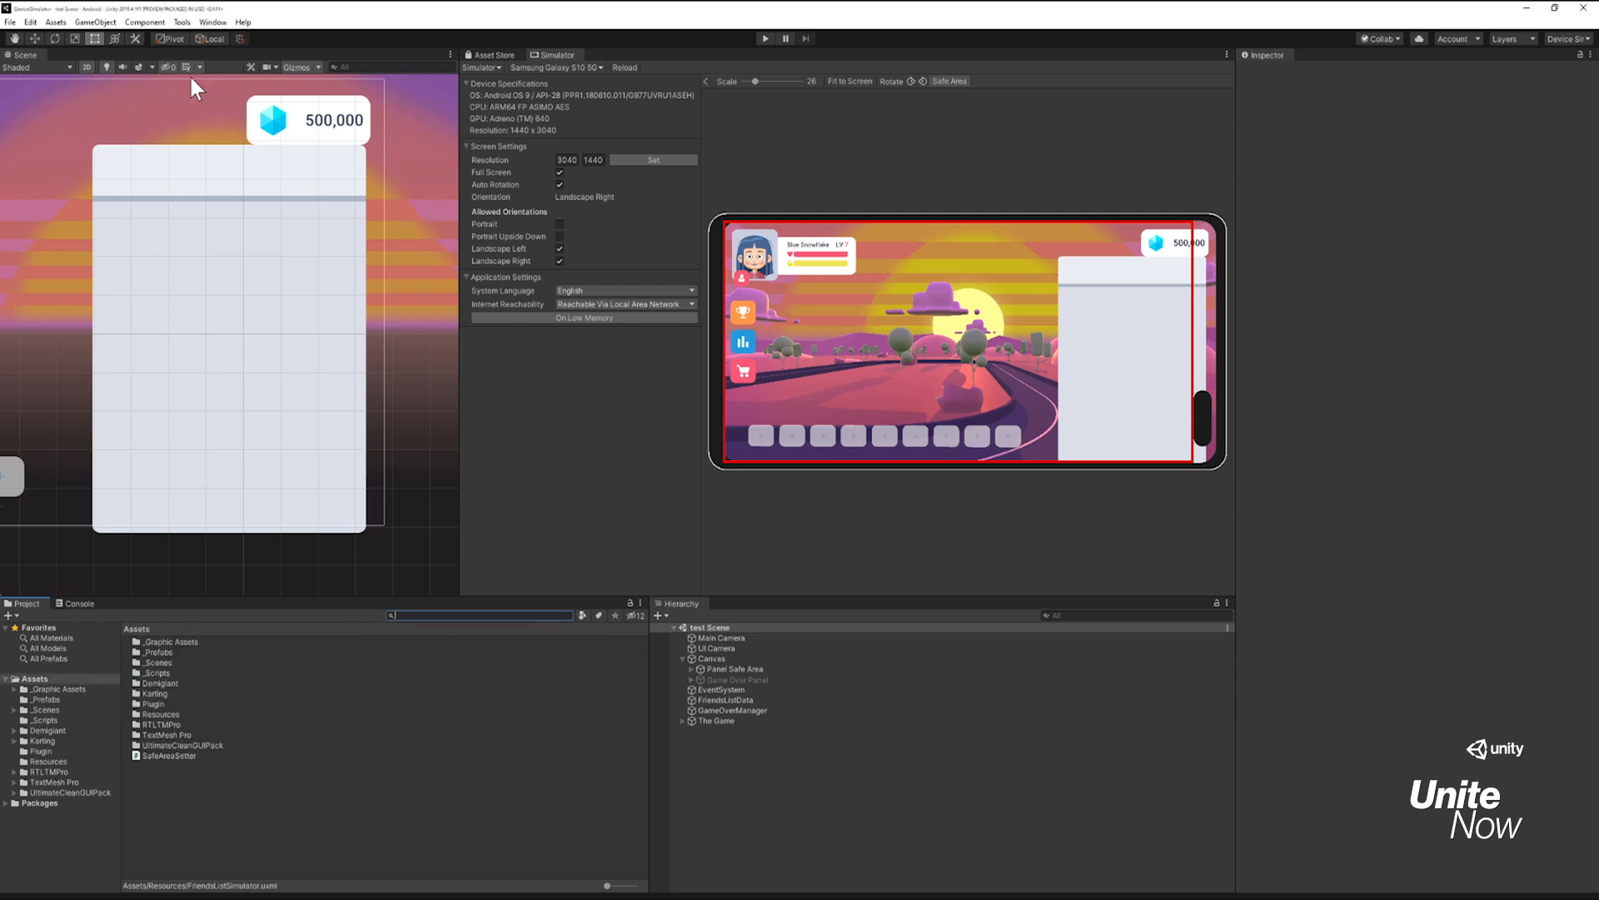
click(211, 23)
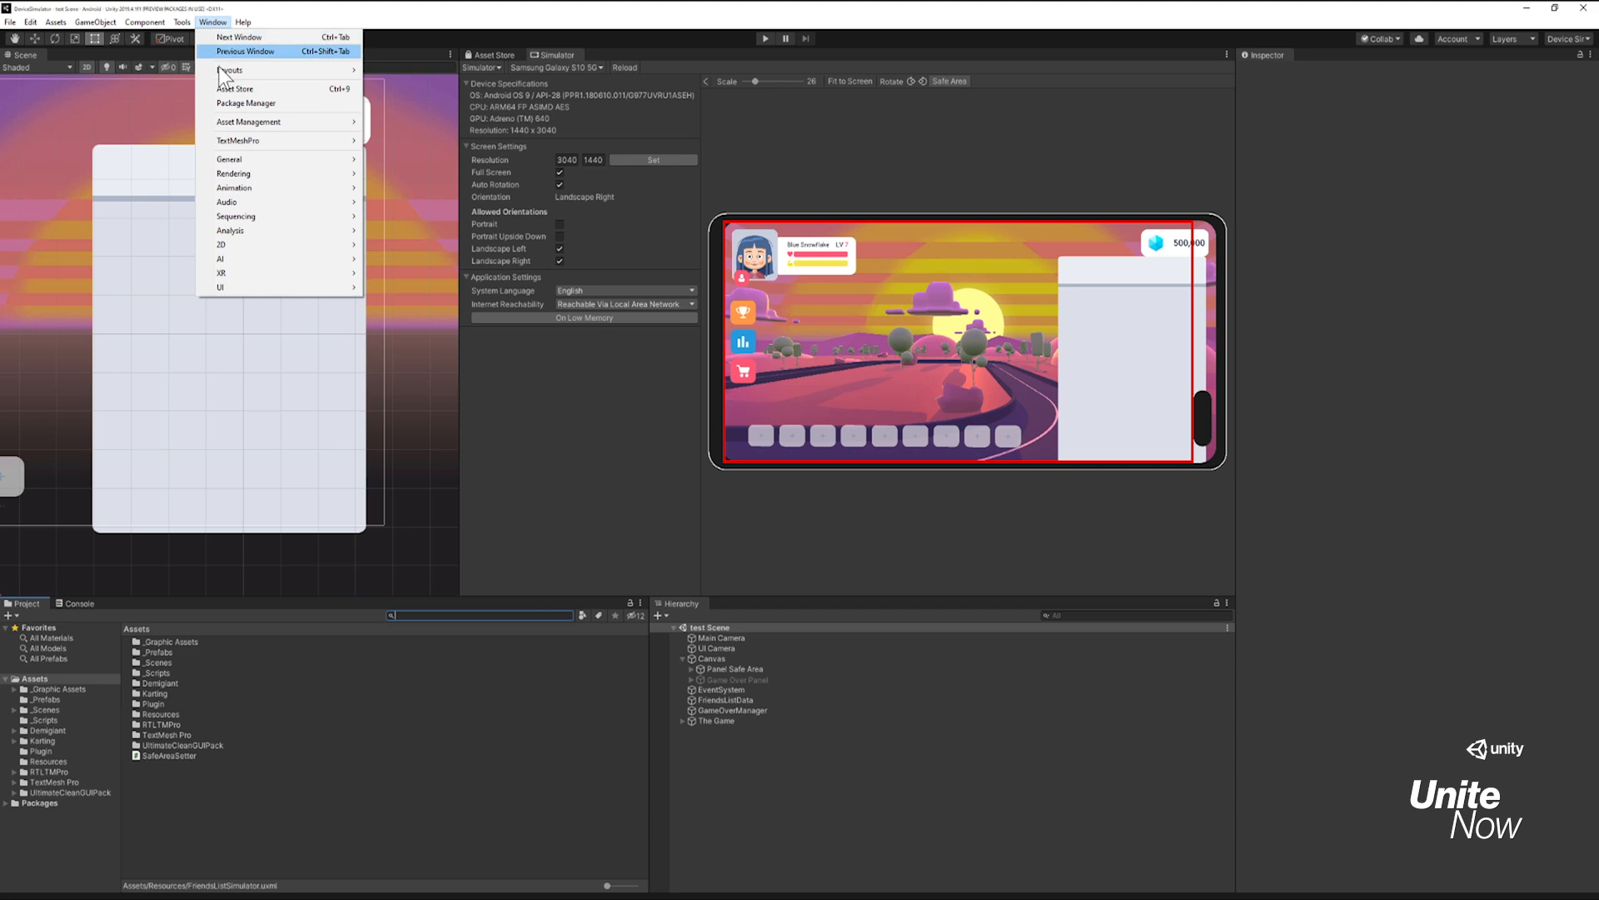
click(248, 103)
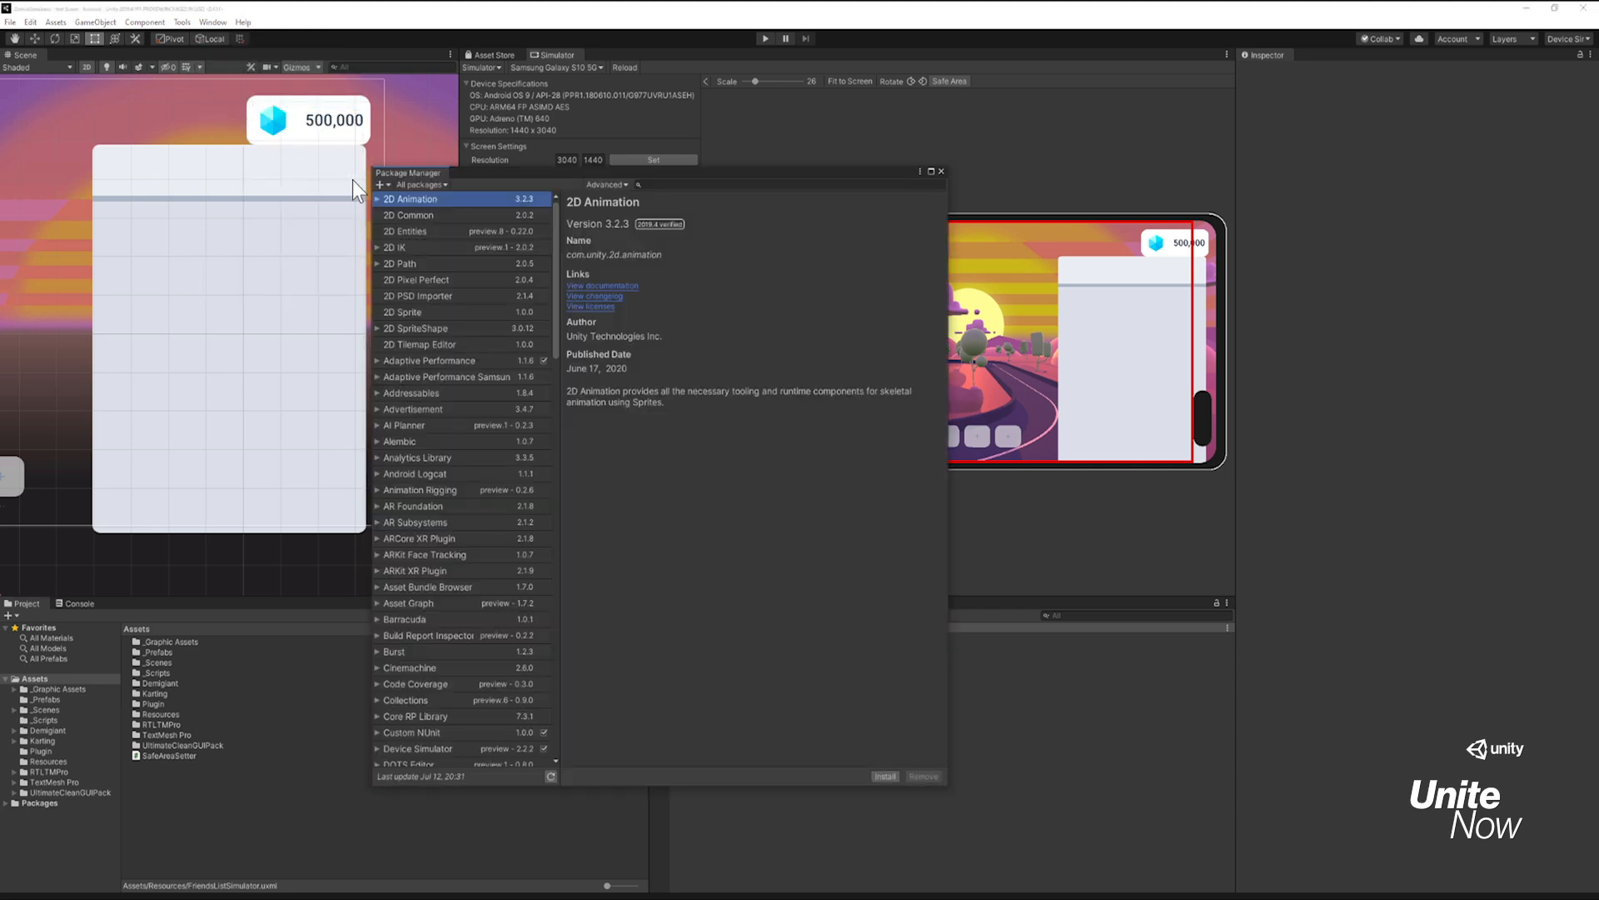
Step: Look up the UI Builder preview package and the built-in UIElements module in the Package Manager, and close it
click(625, 184)
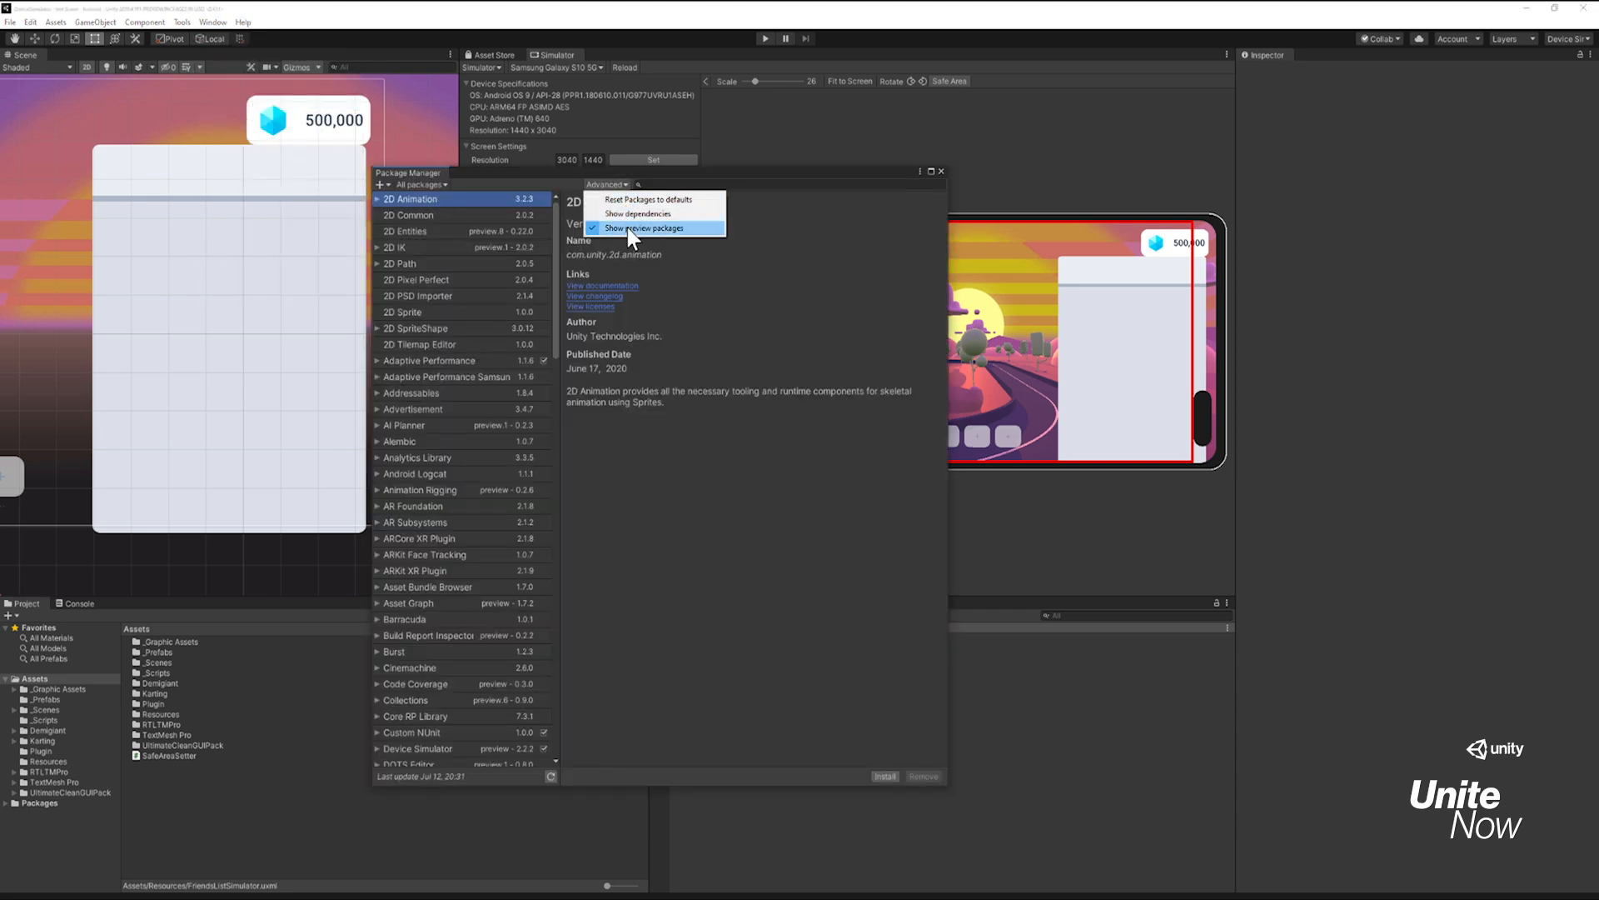
click(713, 184)
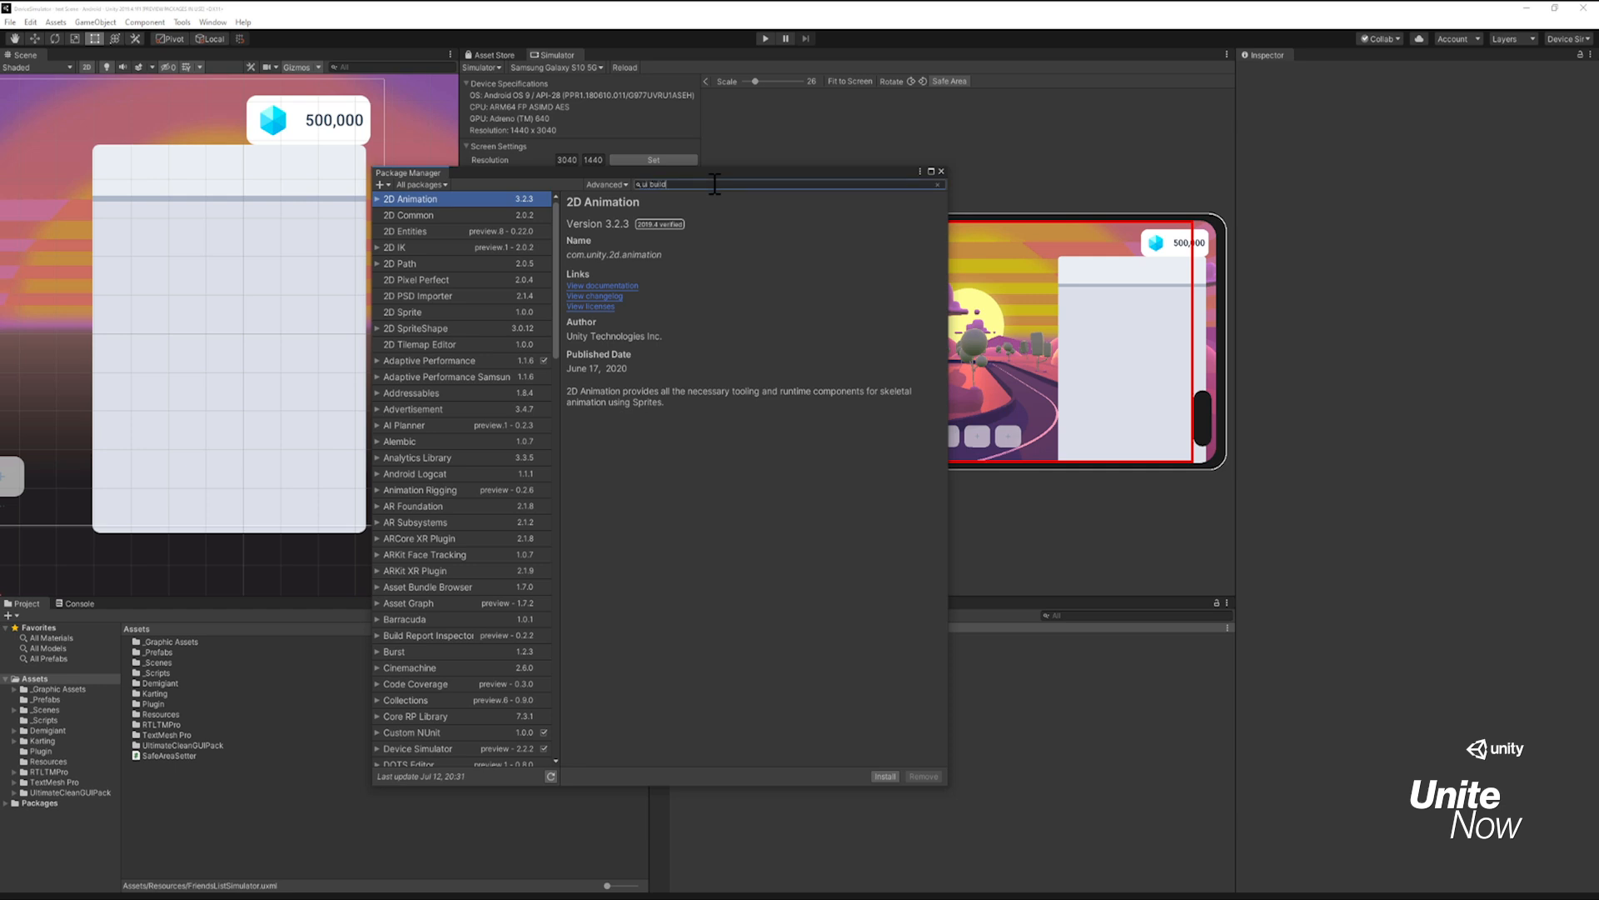
click(433, 181)
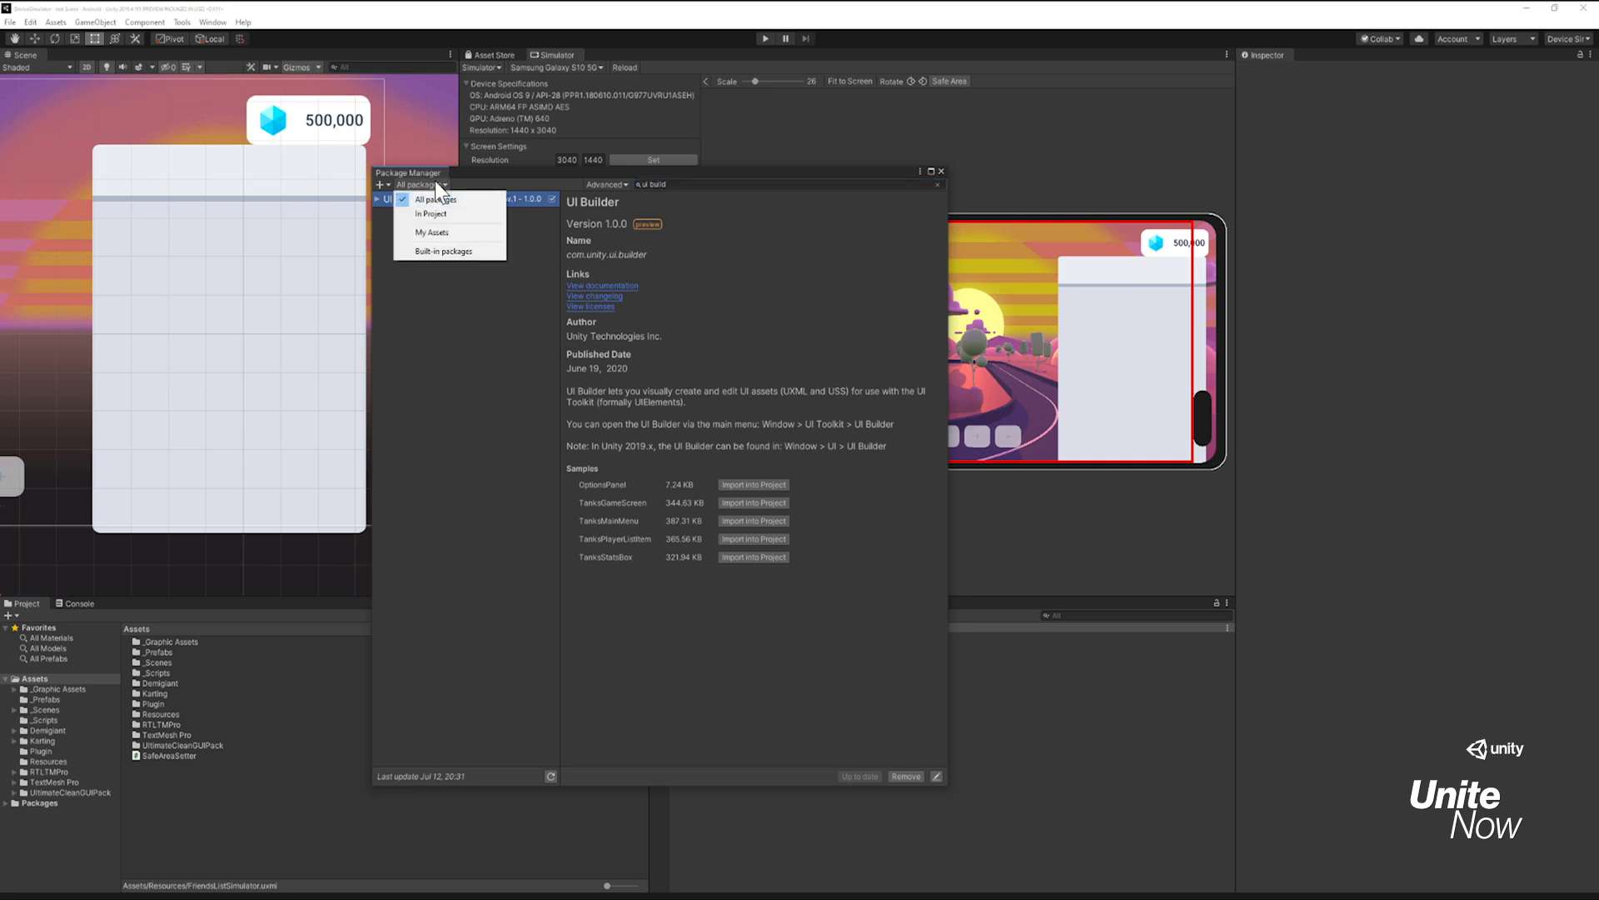
click(435, 250)
click(681, 185)
text(uiele)
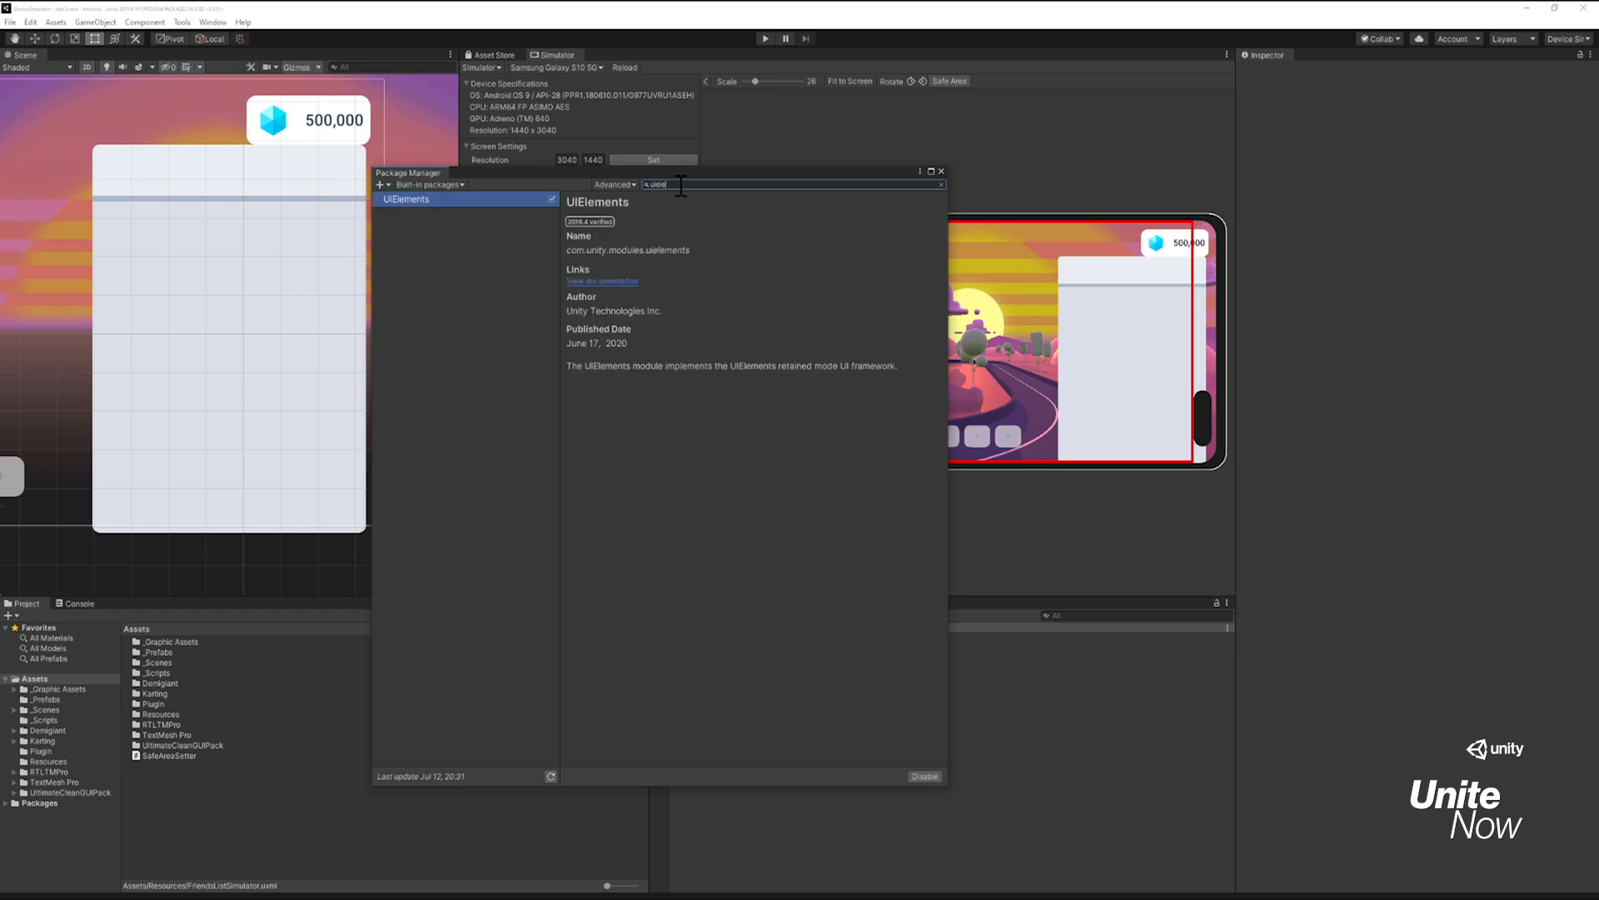
click(941, 171)
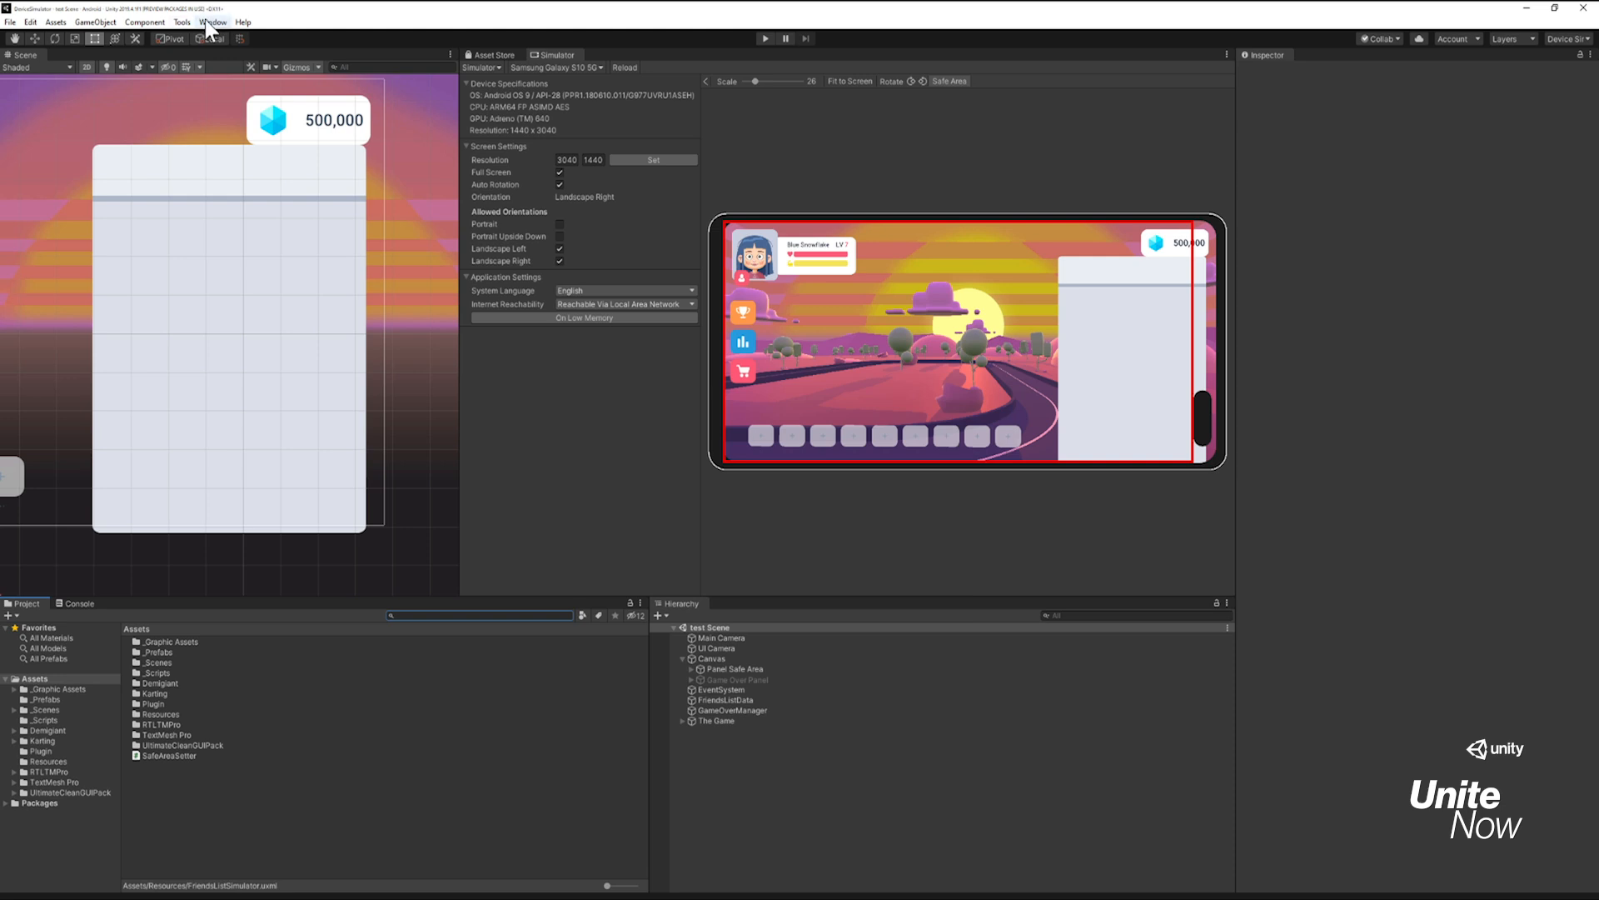
Step: Open UI Builder, dock it beside the Scene view, and widen its pane
click(210, 22)
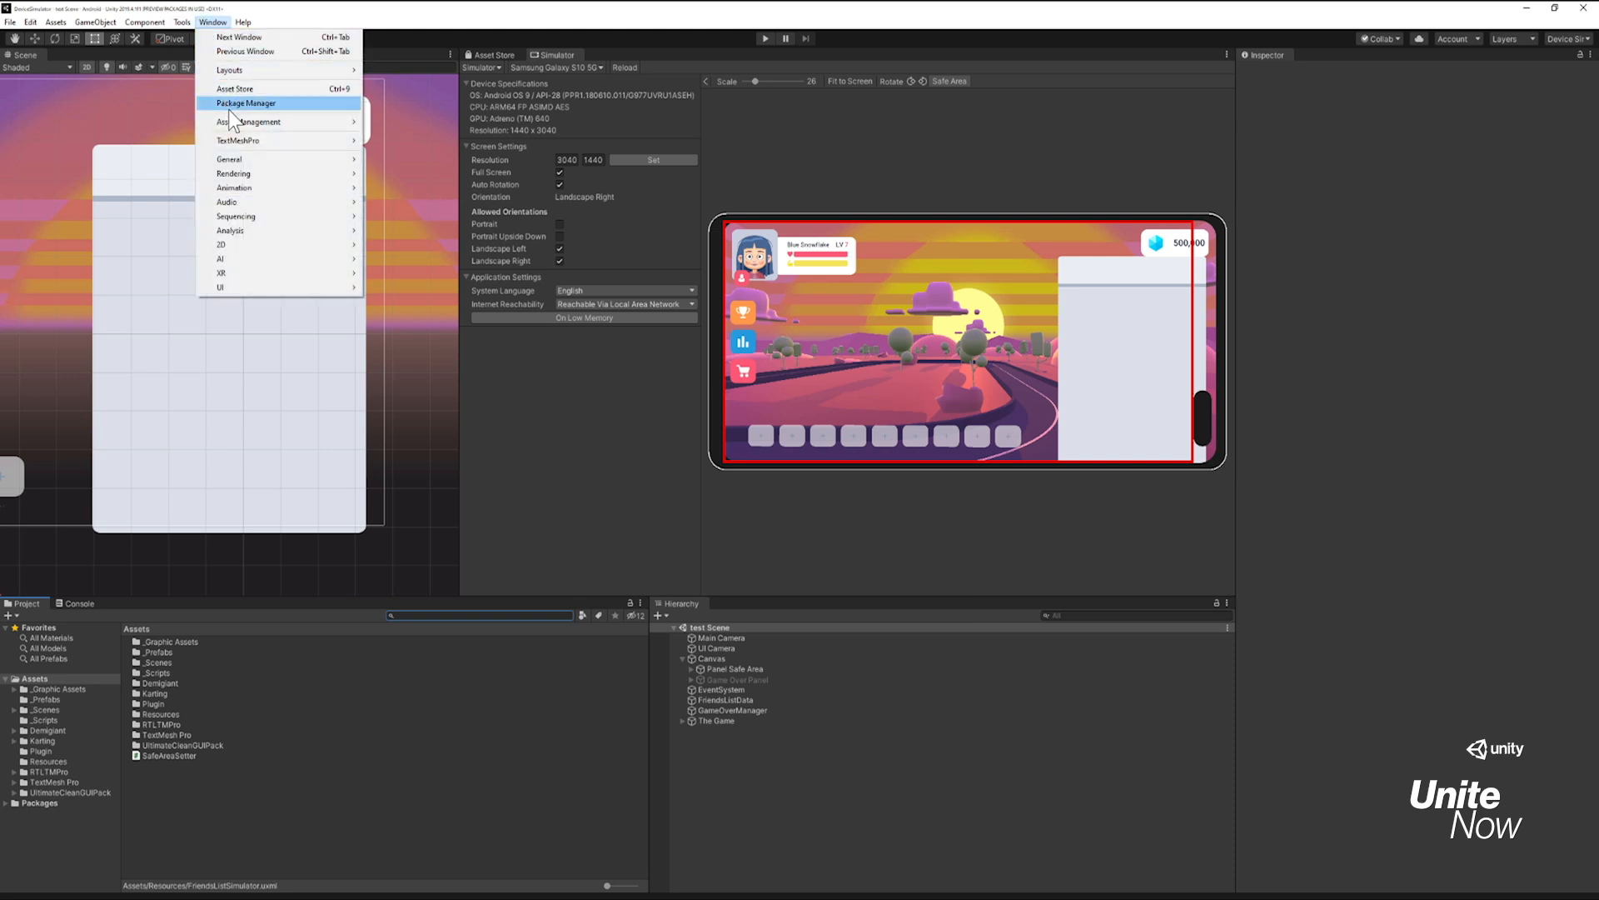
mouse_move(252, 287)
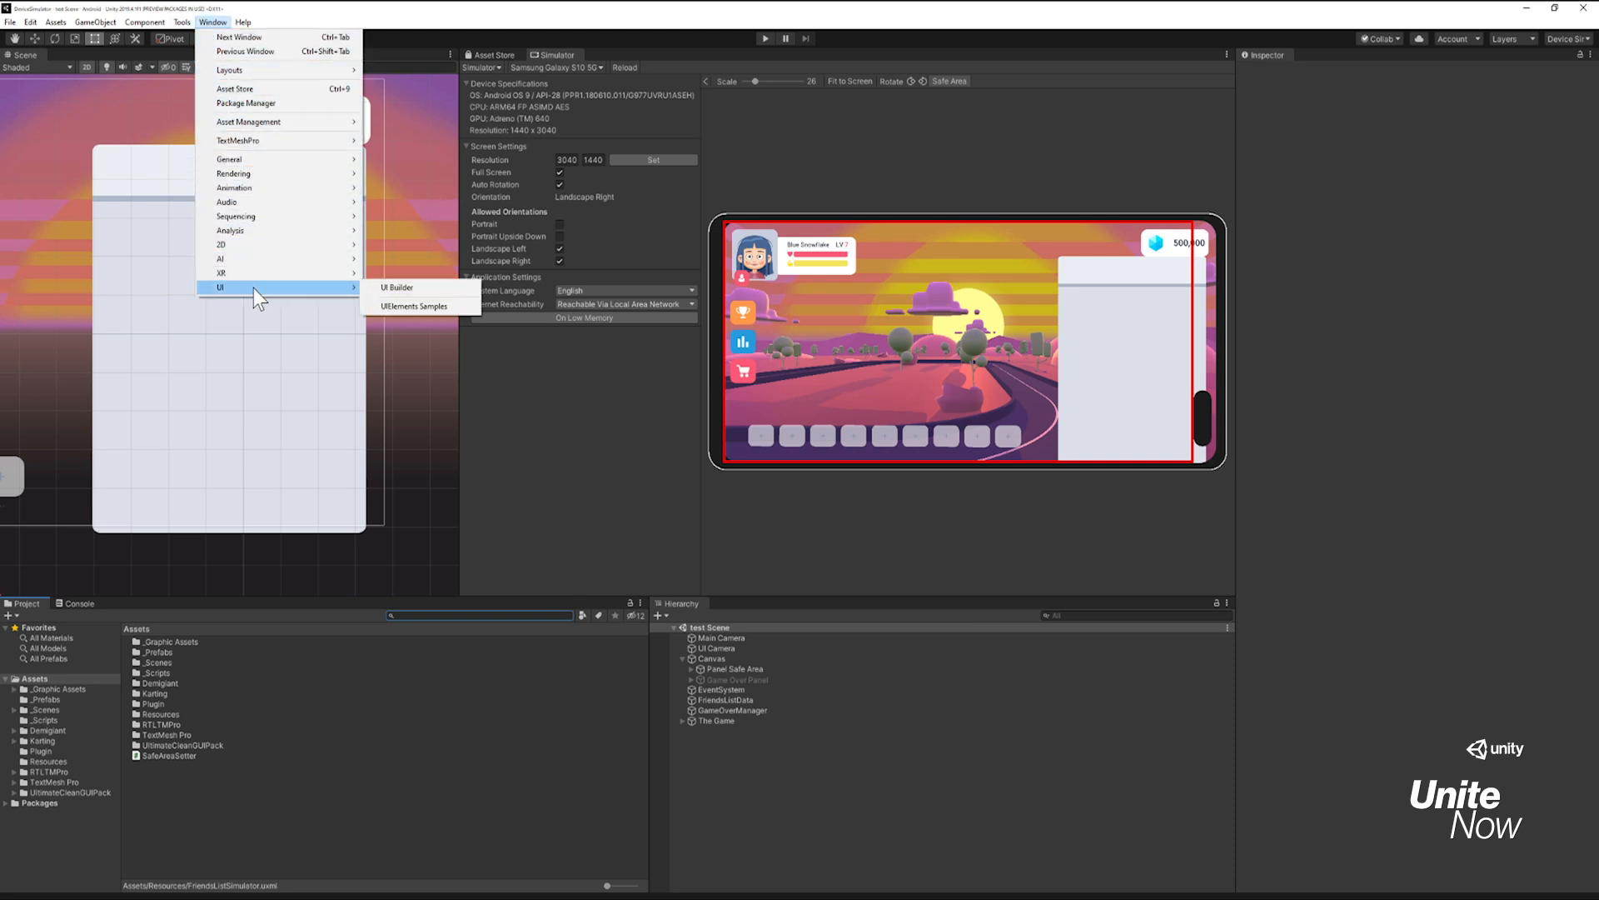
click(400, 287)
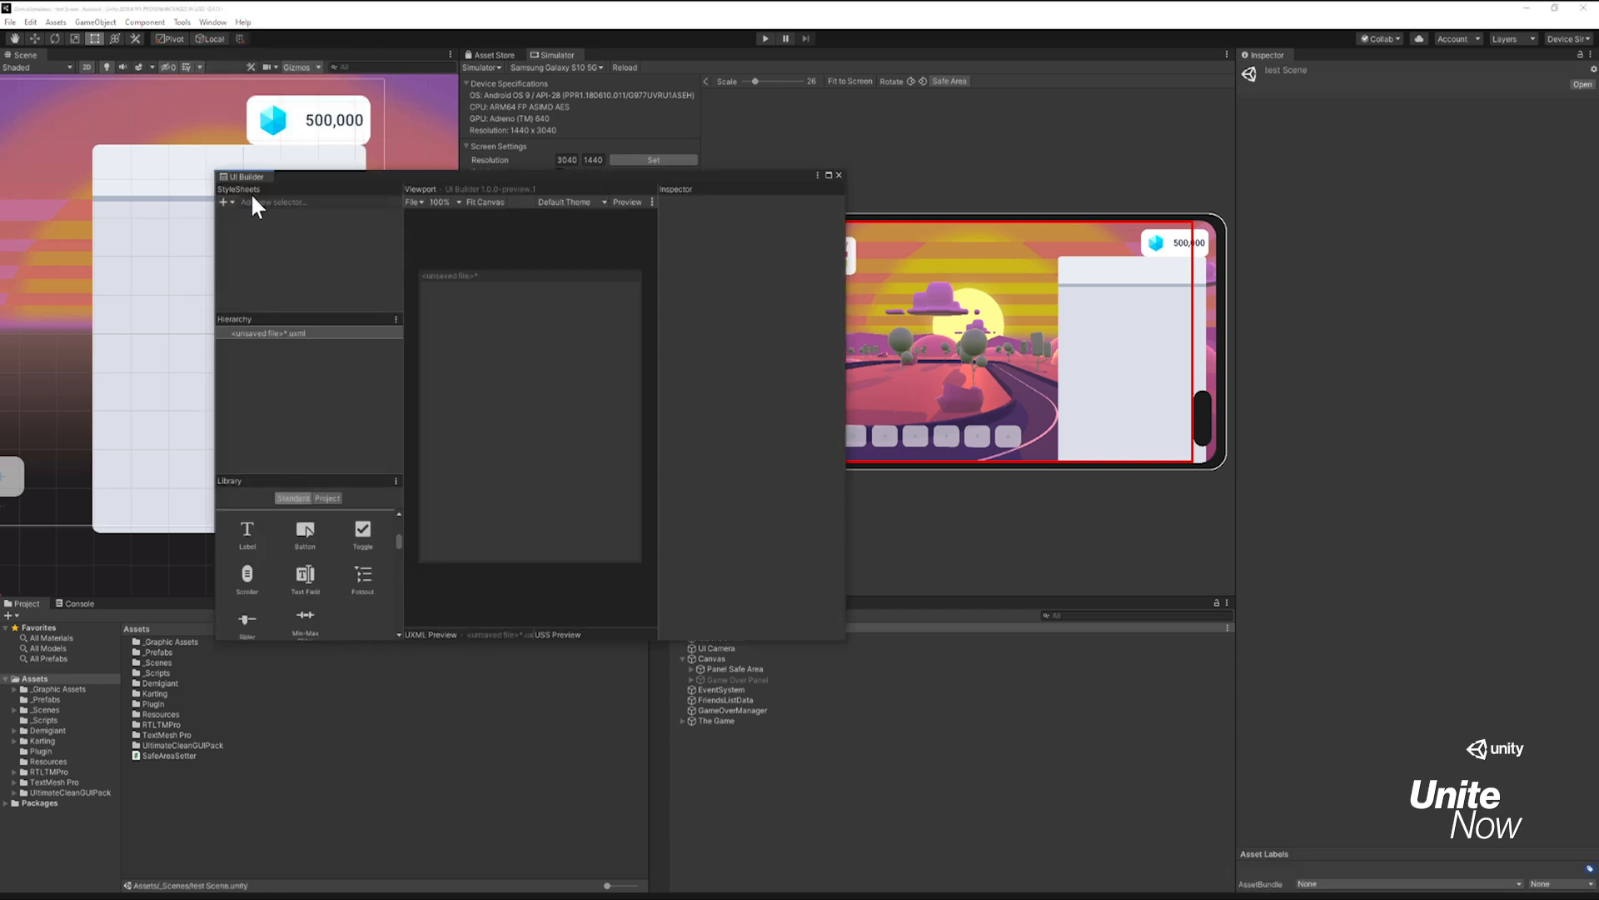
drag(243, 169, 194, 58)
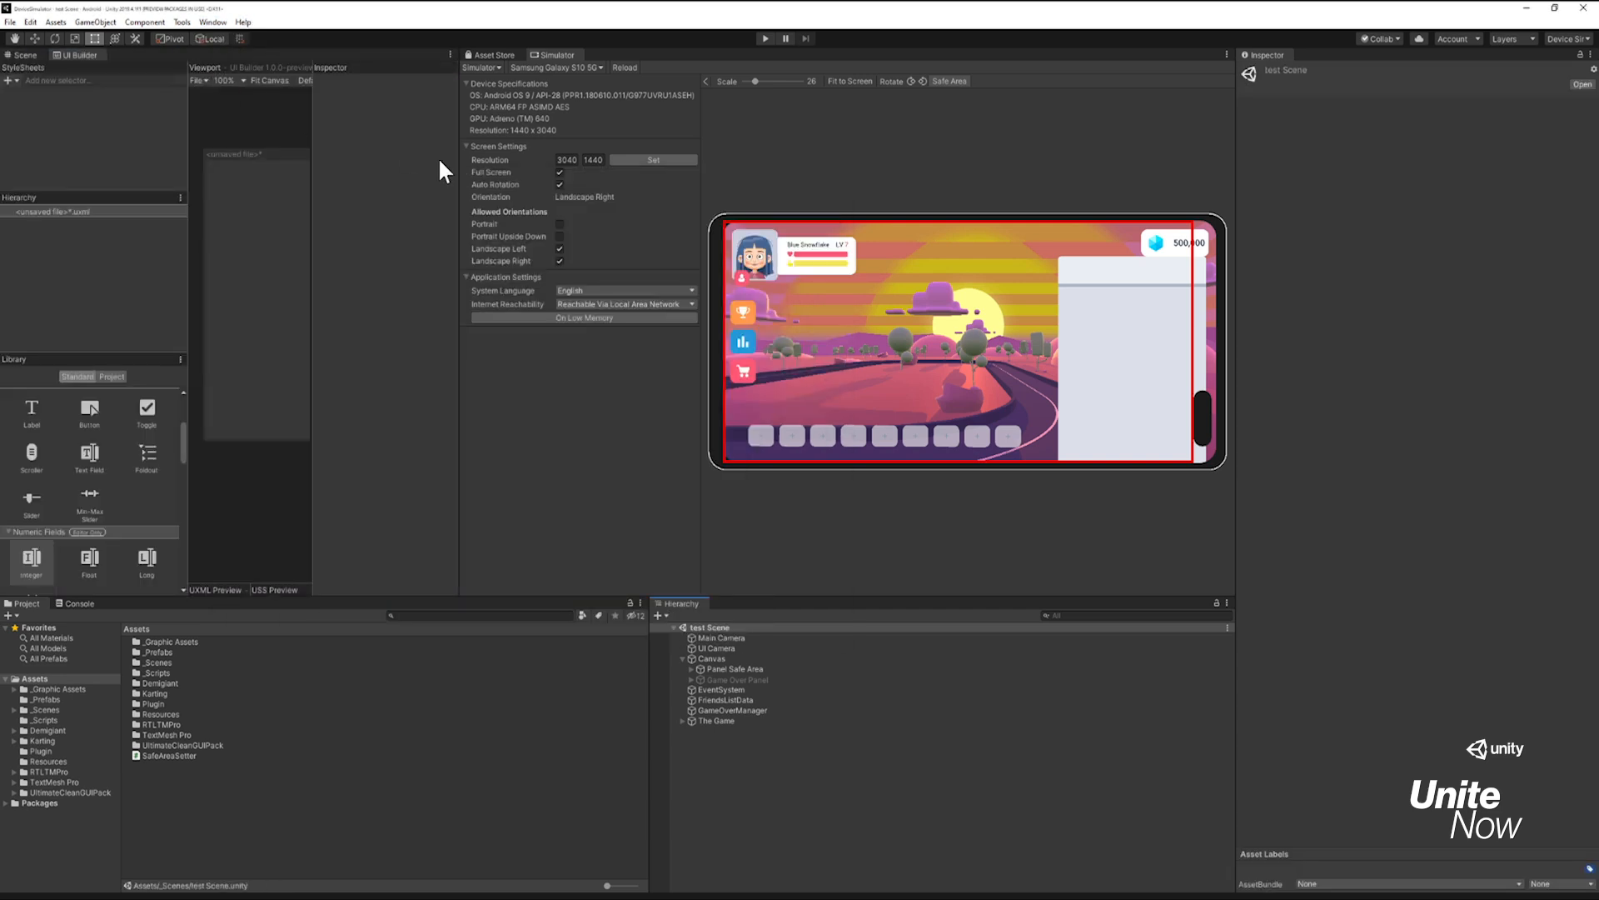
drag(461, 191, 672, 191)
Step: Save the new UI document as FriendsListSimulator in the project's Assets/Resources folder
click(197, 80)
click(213, 128)
double_click(153, 217)
click(217, 427)
text(FriendsListSimulator)
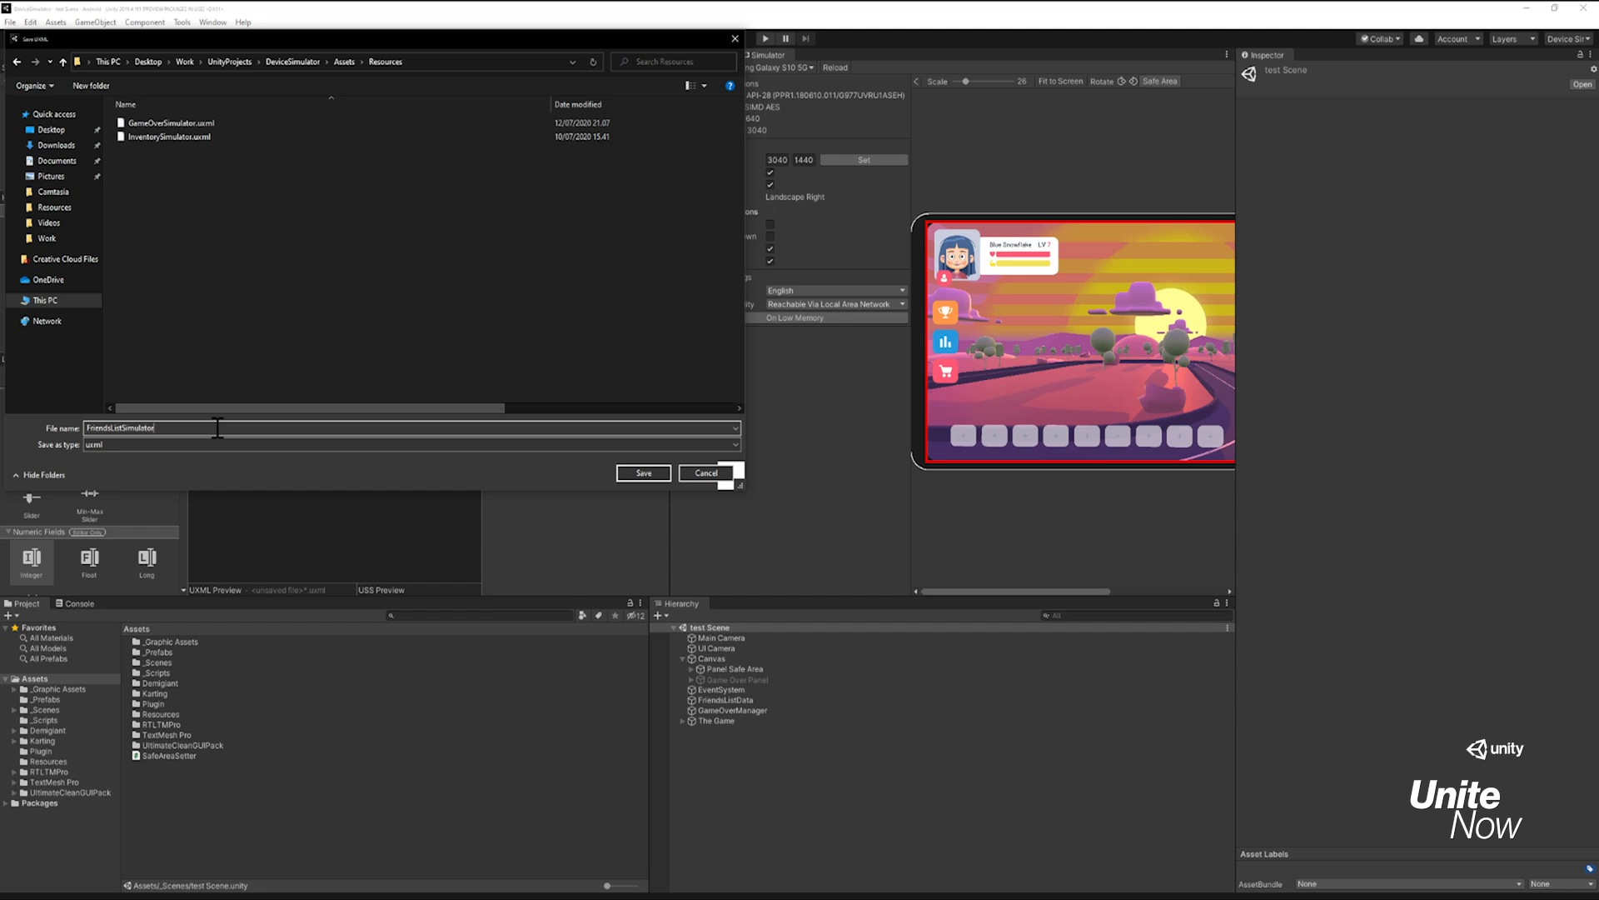
key(Return)
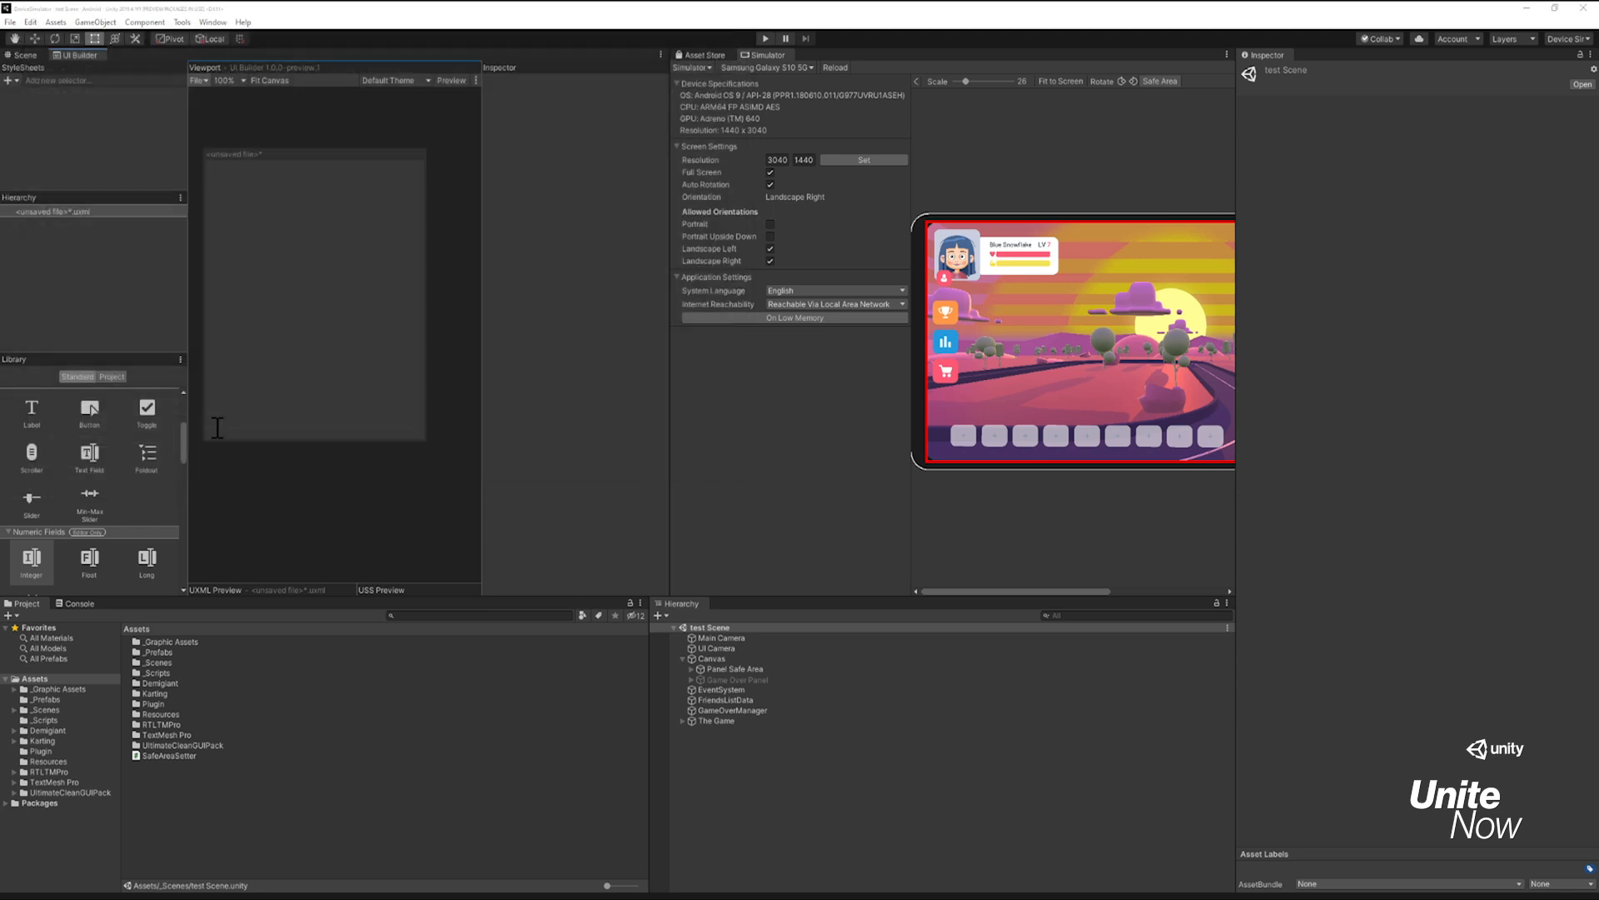
Step: Add a Label and an Integer field to the FriendsListSimulator document
drag(31, 400, 45, 262)
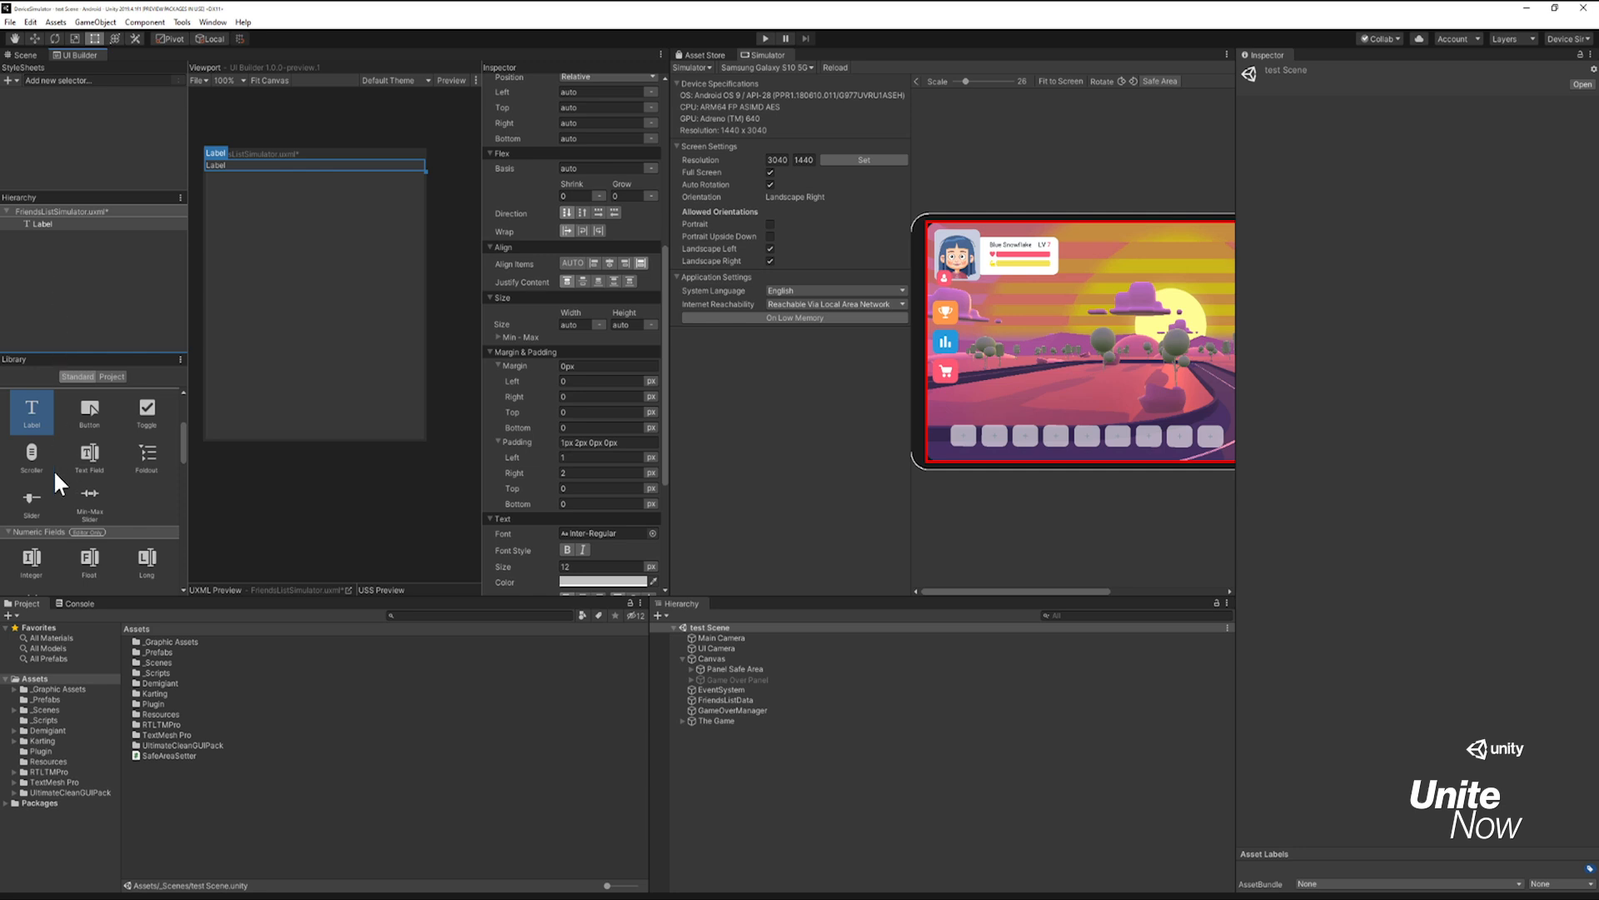
scroll(66, 530, down, 3)
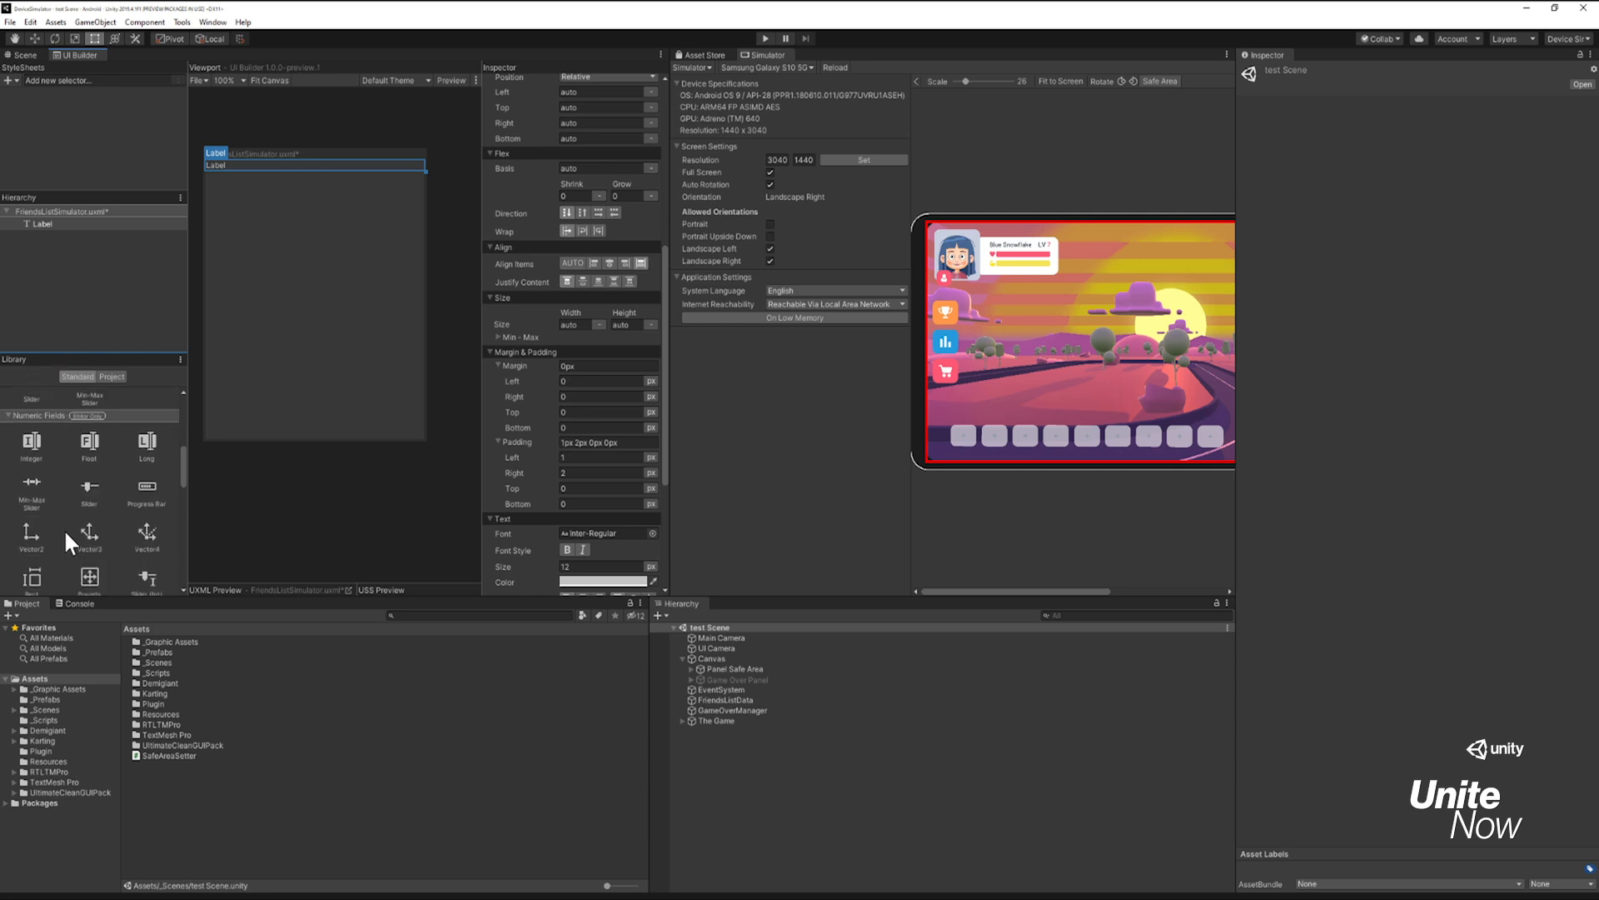
drag(31, 443, 93, 260)
Step: Name the label element Title and the integer field element FriendsCount
double_click(39, 222)
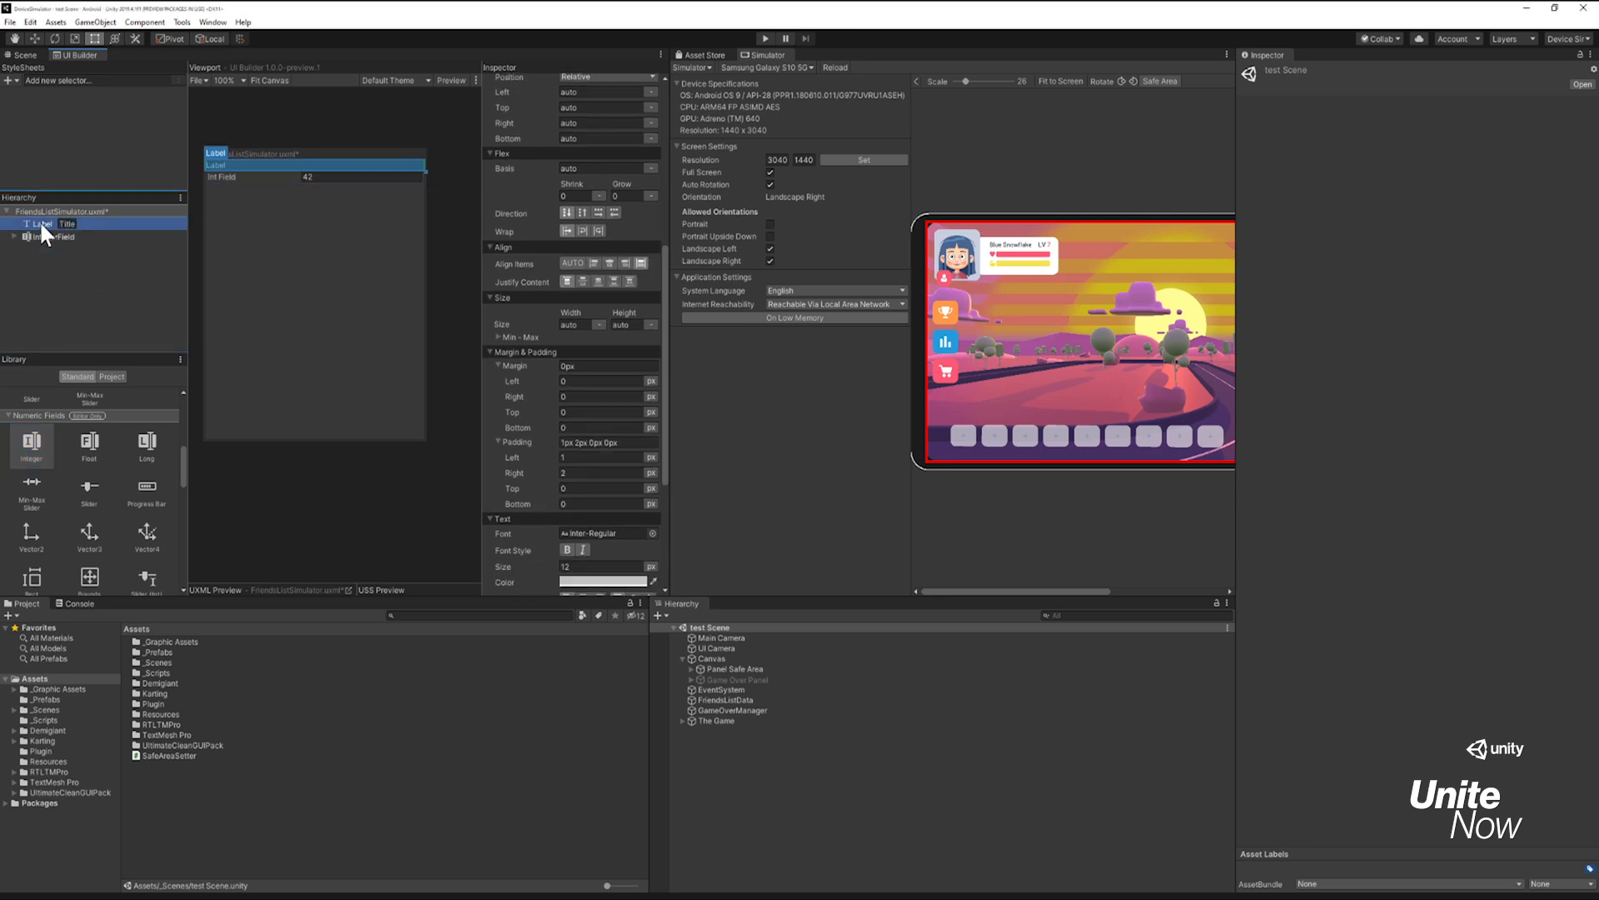
key(Return)
double_click(59, 237)
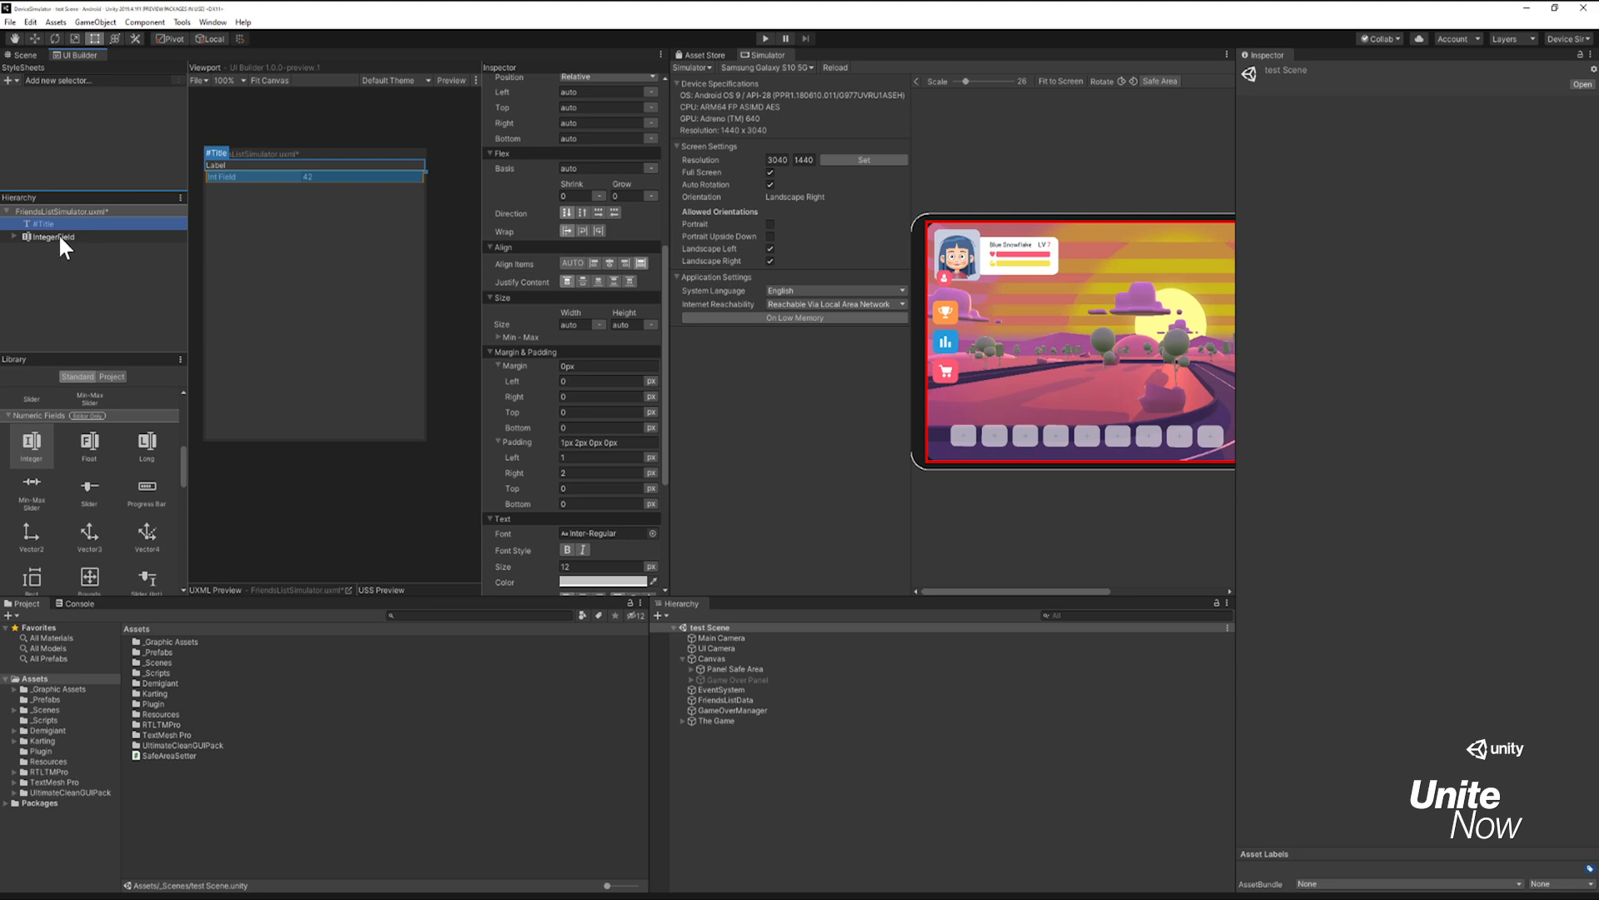
text(Friends)
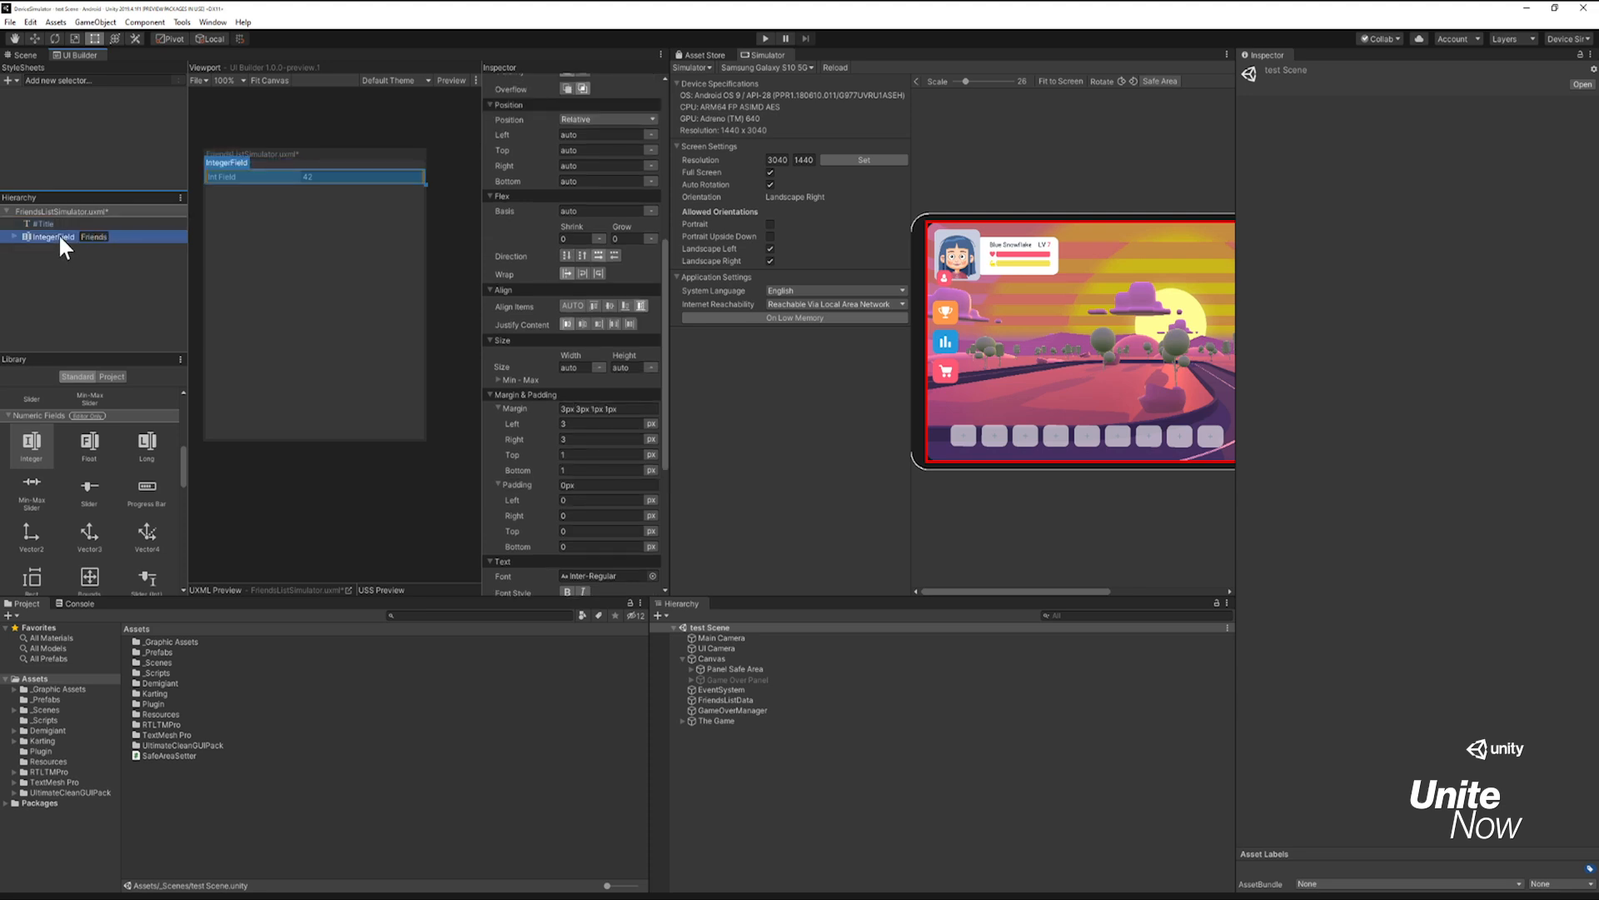
text(Count)
key(Return)
Step: Set the Title element's text to "Friends List Simulator"
click(52, 223)
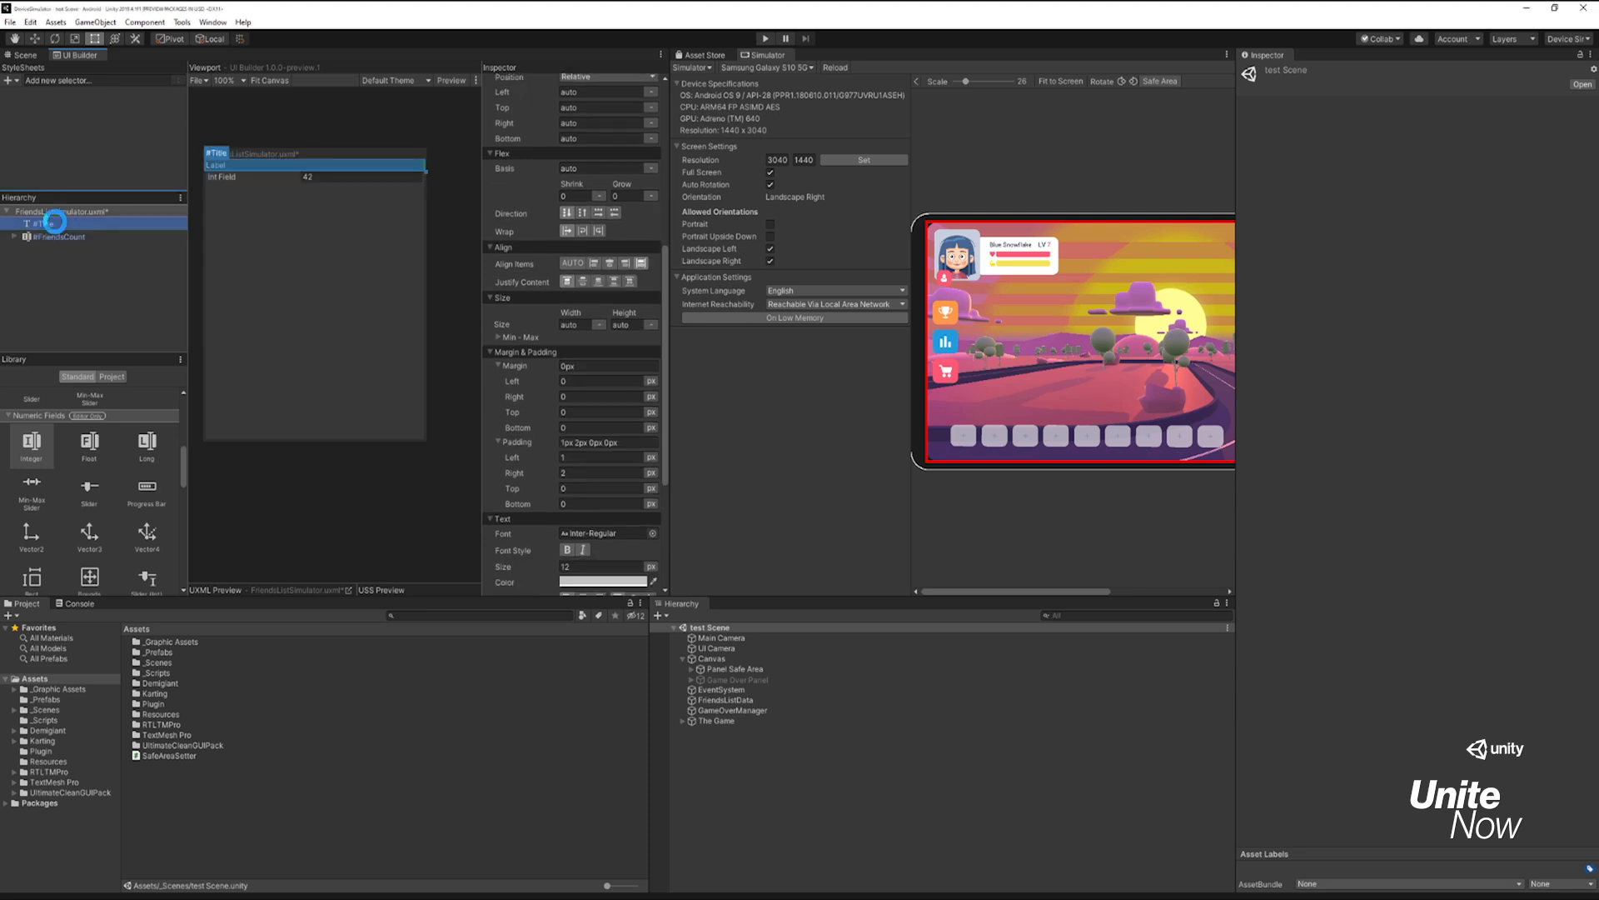
scroll(547, 186, up, 10)
click(593, 210)
text(Friends List Sim)
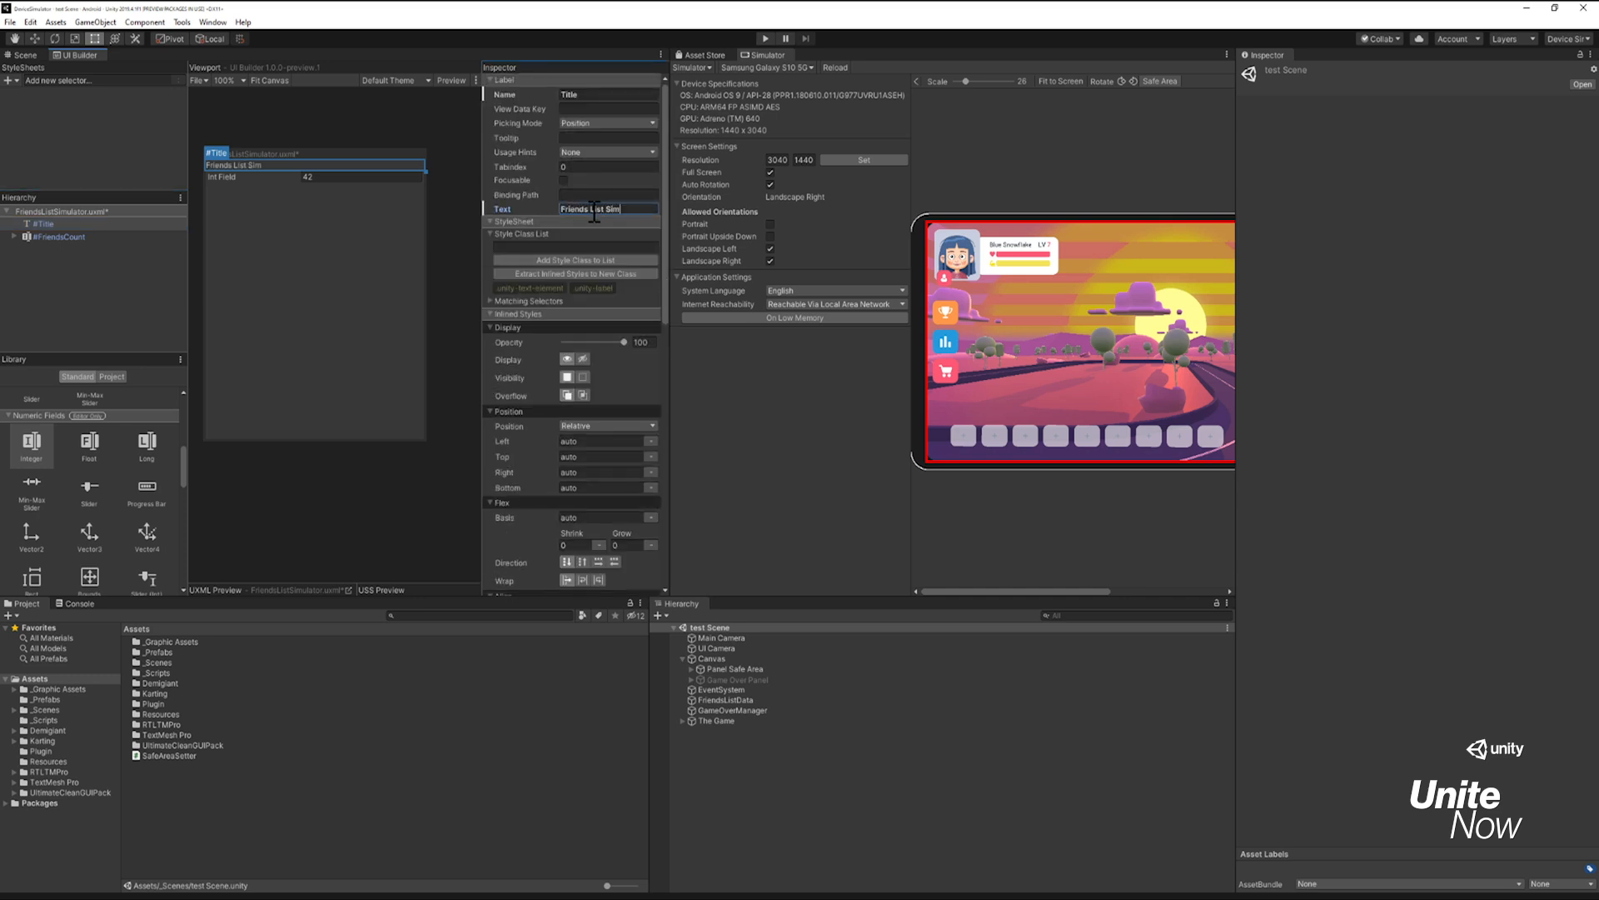
text(ulator)
Step: Set the FriendsCount integer field's label to "Friends Count" and save the UI document
click(53, 236)
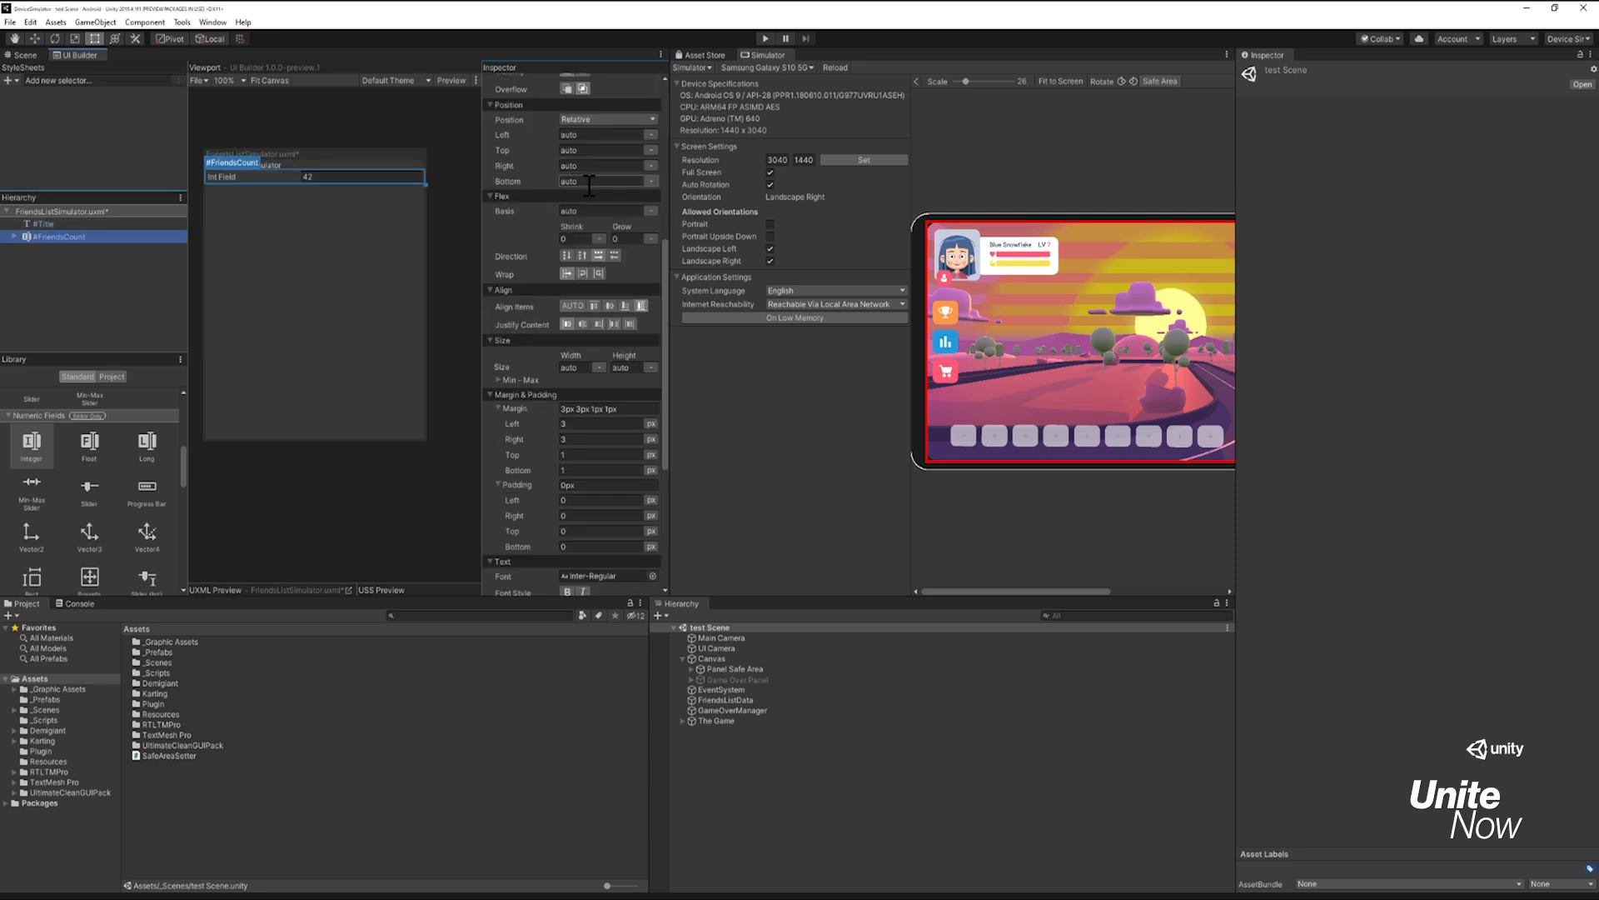
scroll(585, 175, up, 8)
click(609, 209)
text(Fr)
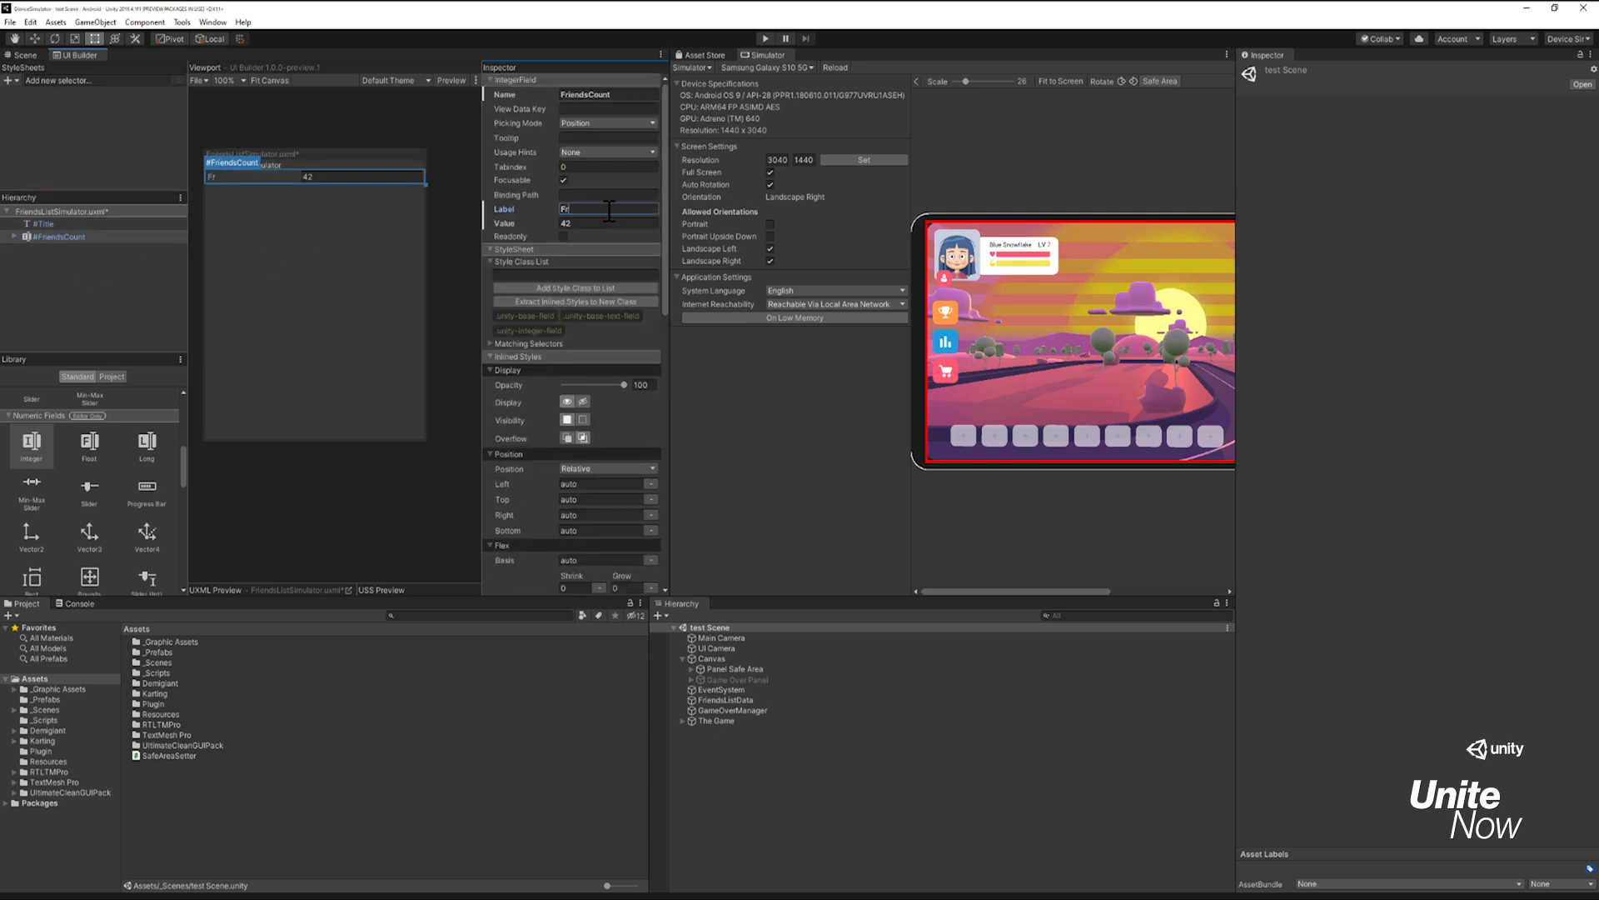
text(iends Count)
click(348, 241)
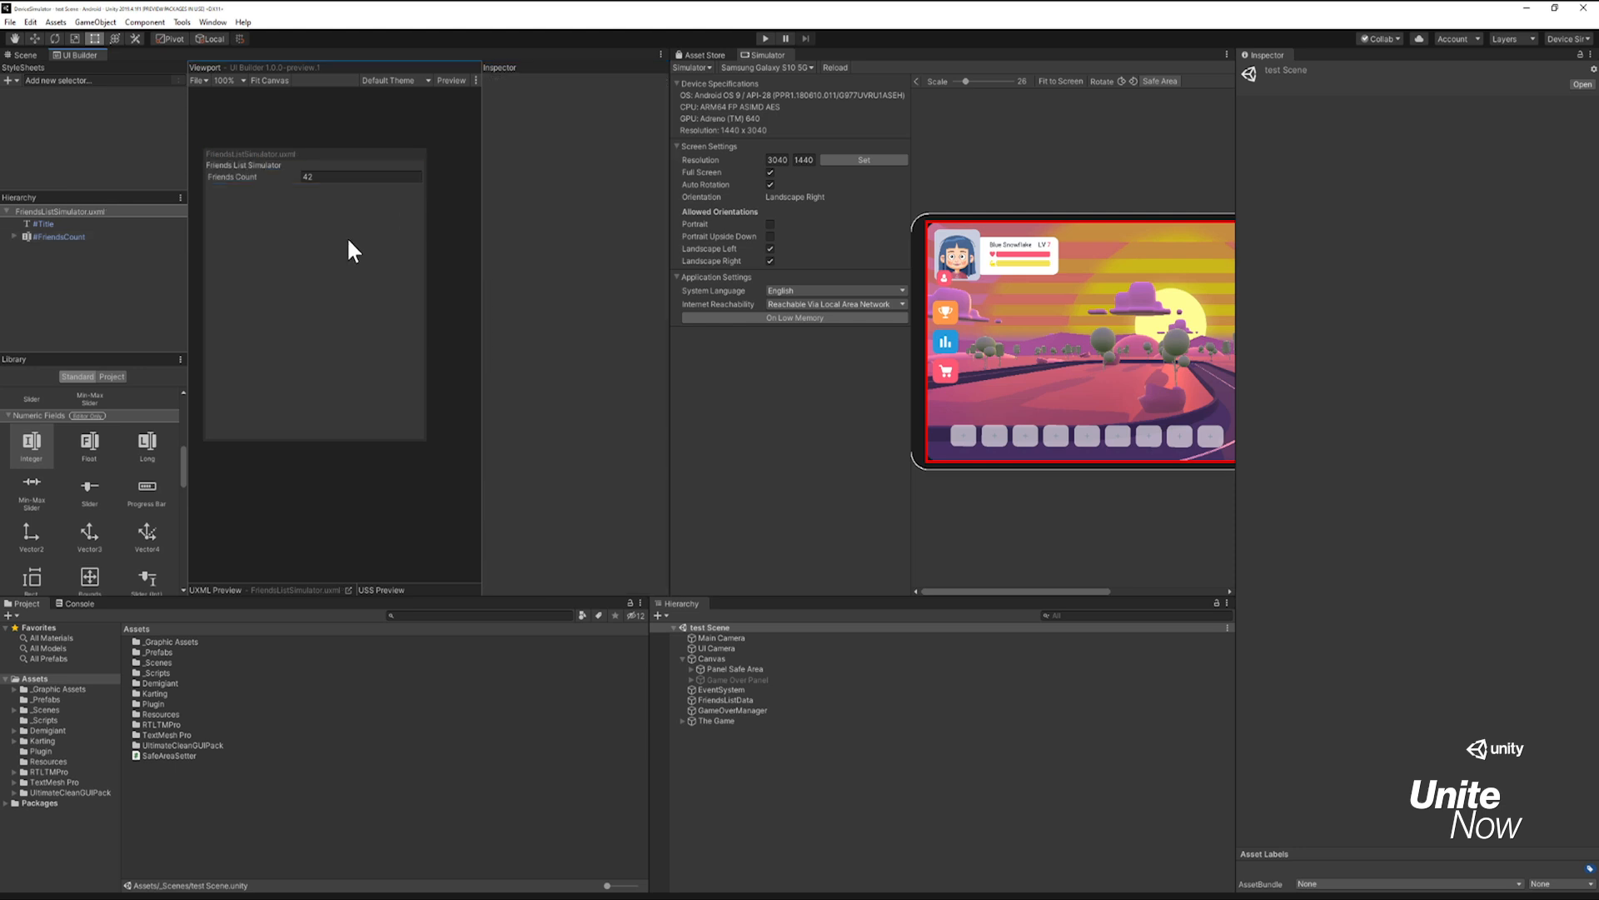
Step: Create a C# script named DeviceSimulatorExtension in the Assets folder and open it in Visual Studio
click(34, 678)
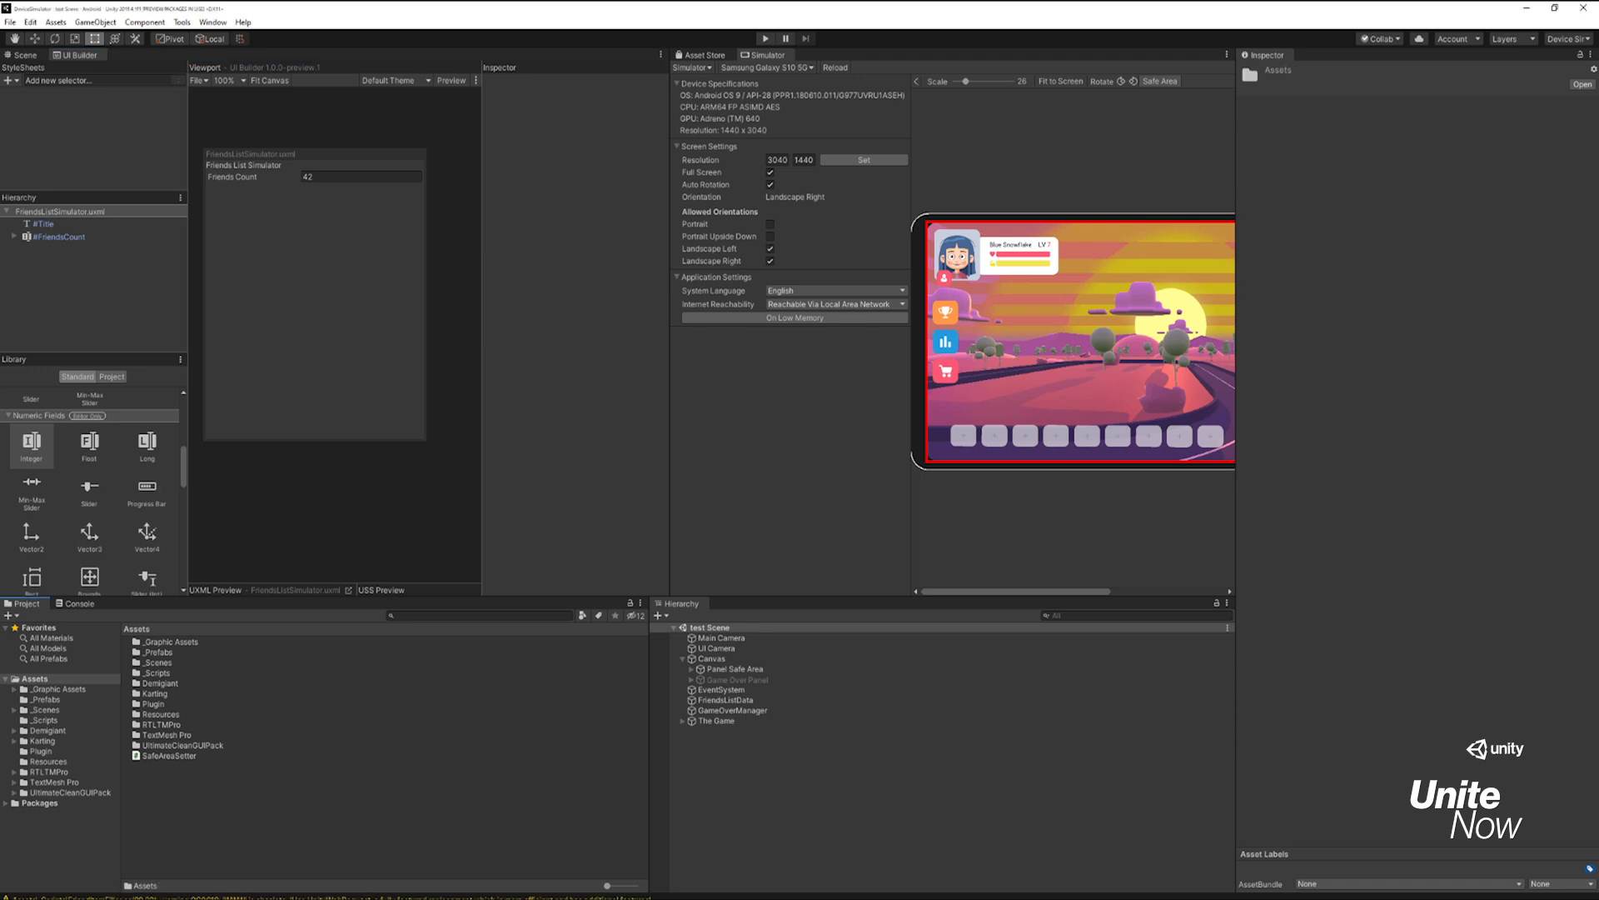
right_click(158, 776)
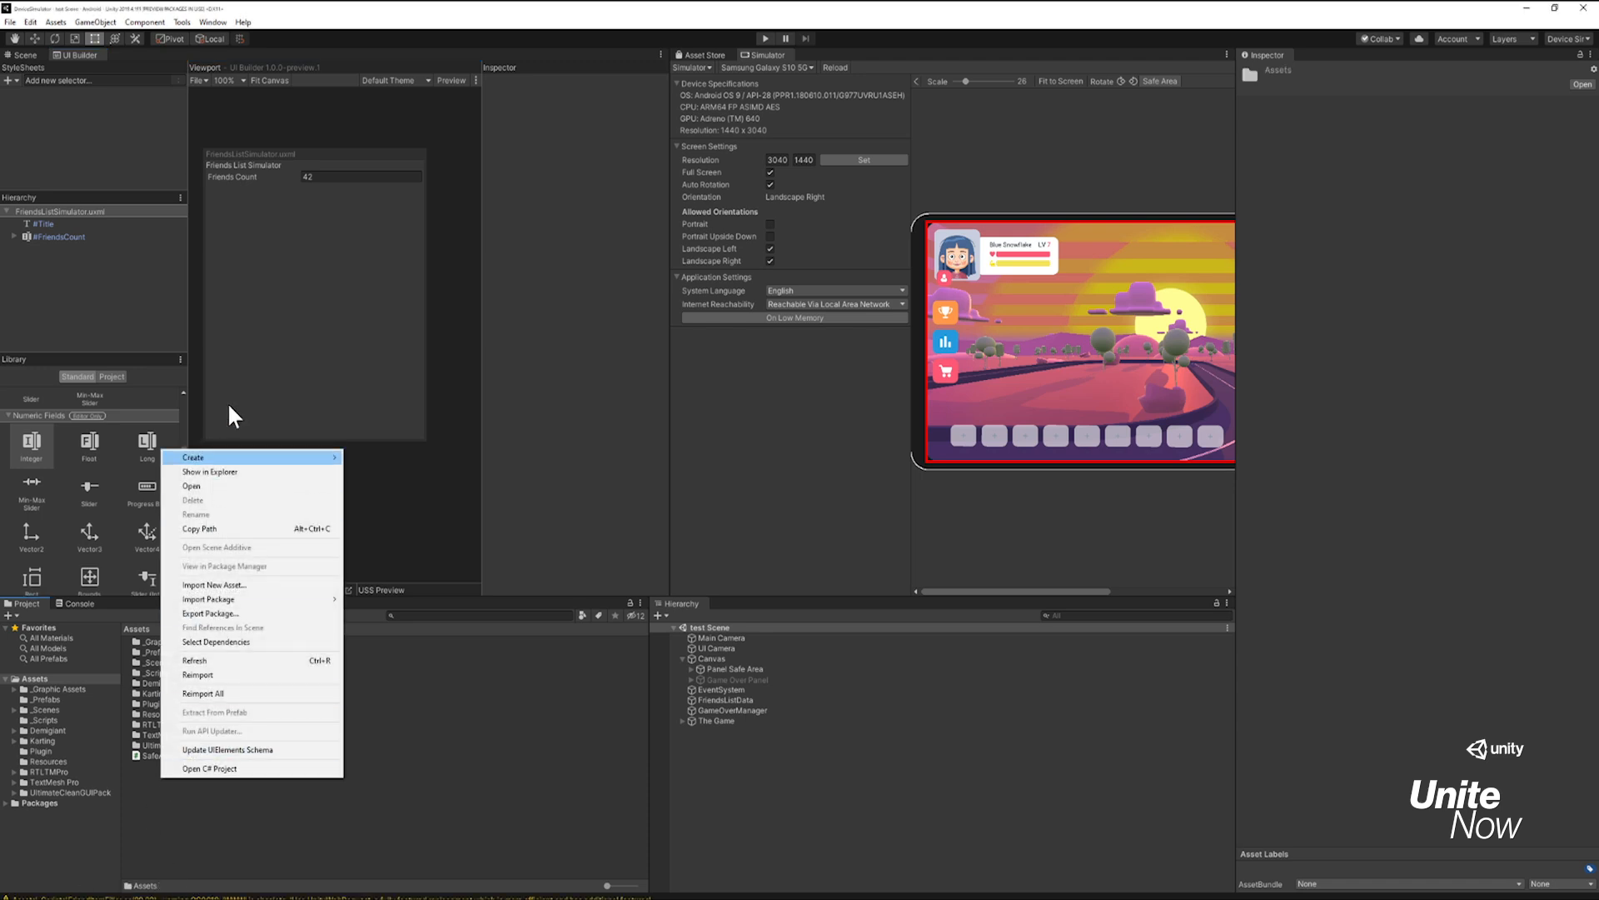
mouse_move(211, 461)
click(406, 452)
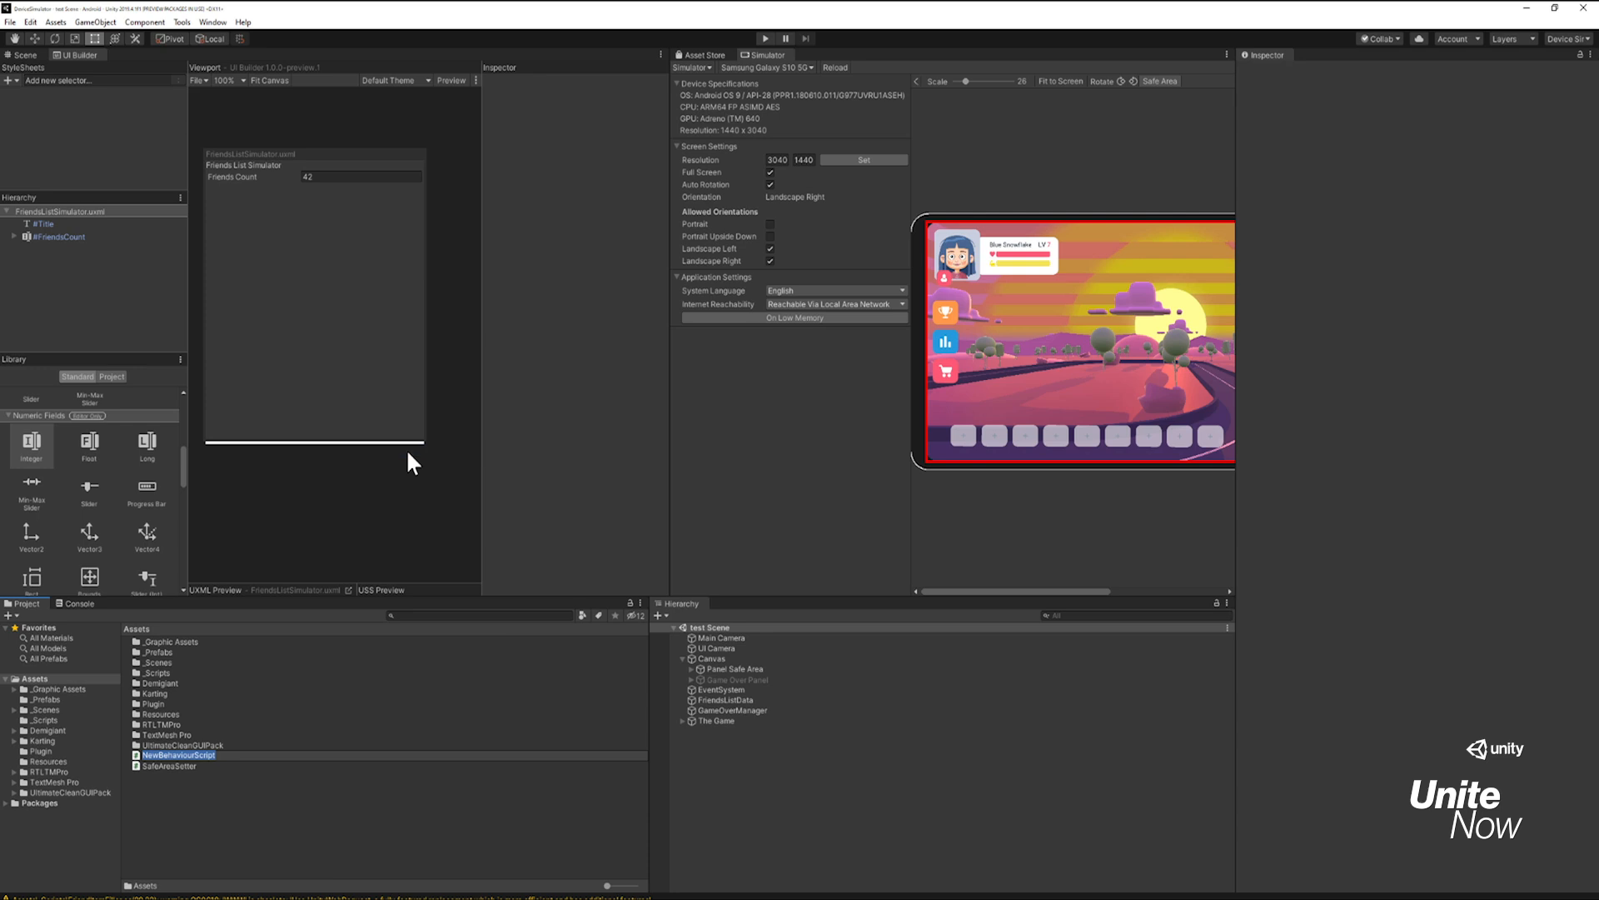
text(DeviceSim)
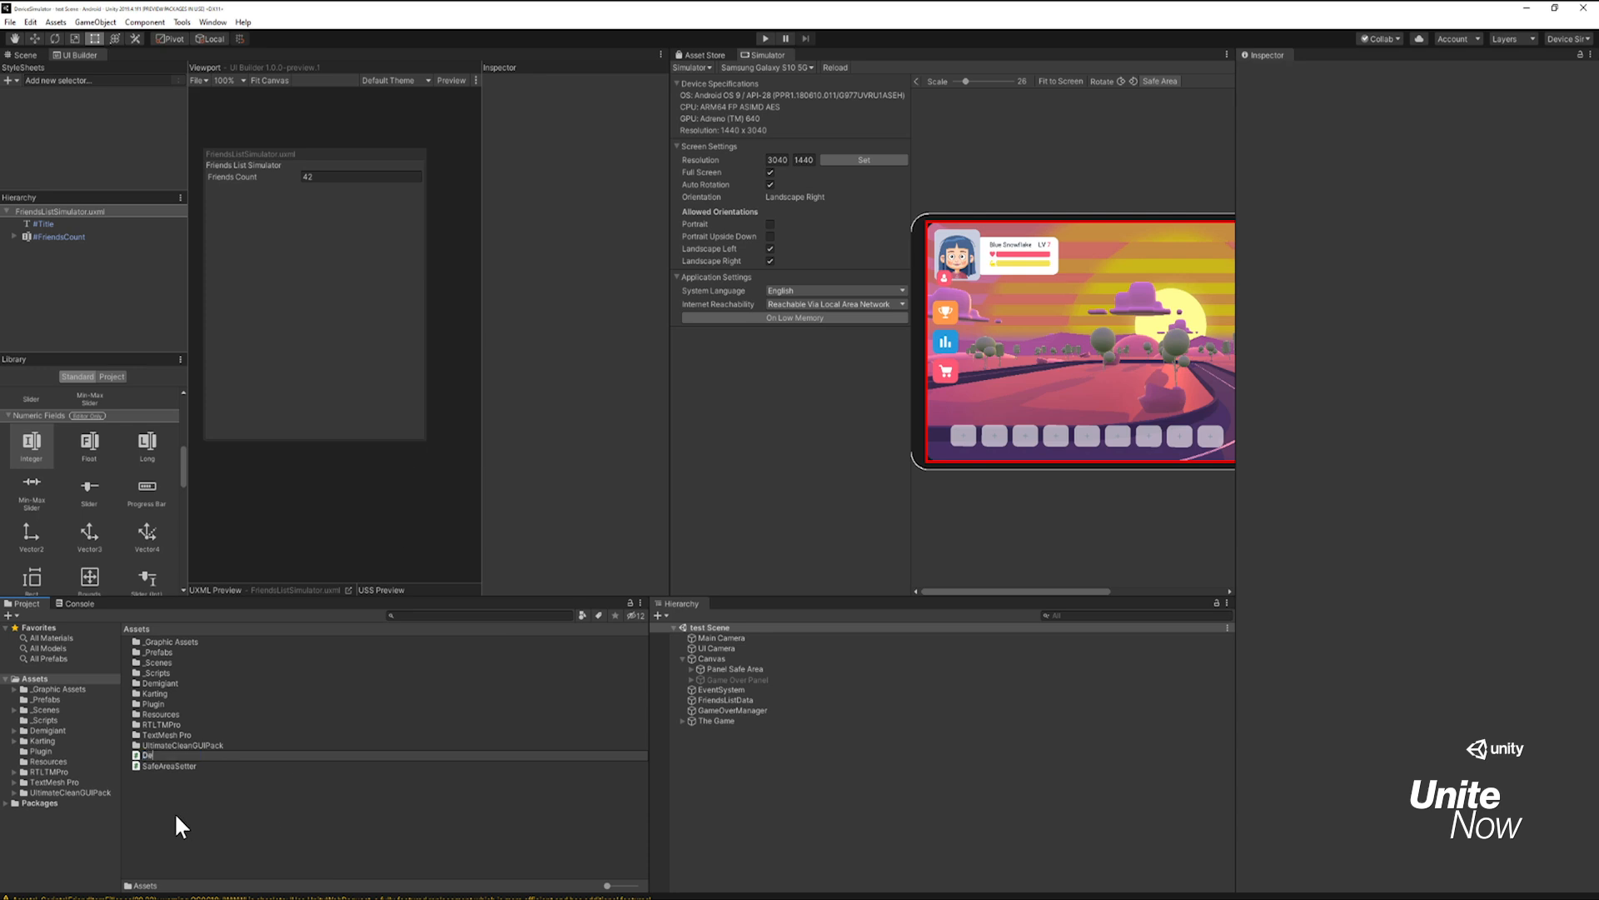
text(ulatorExtension)
key(Return)
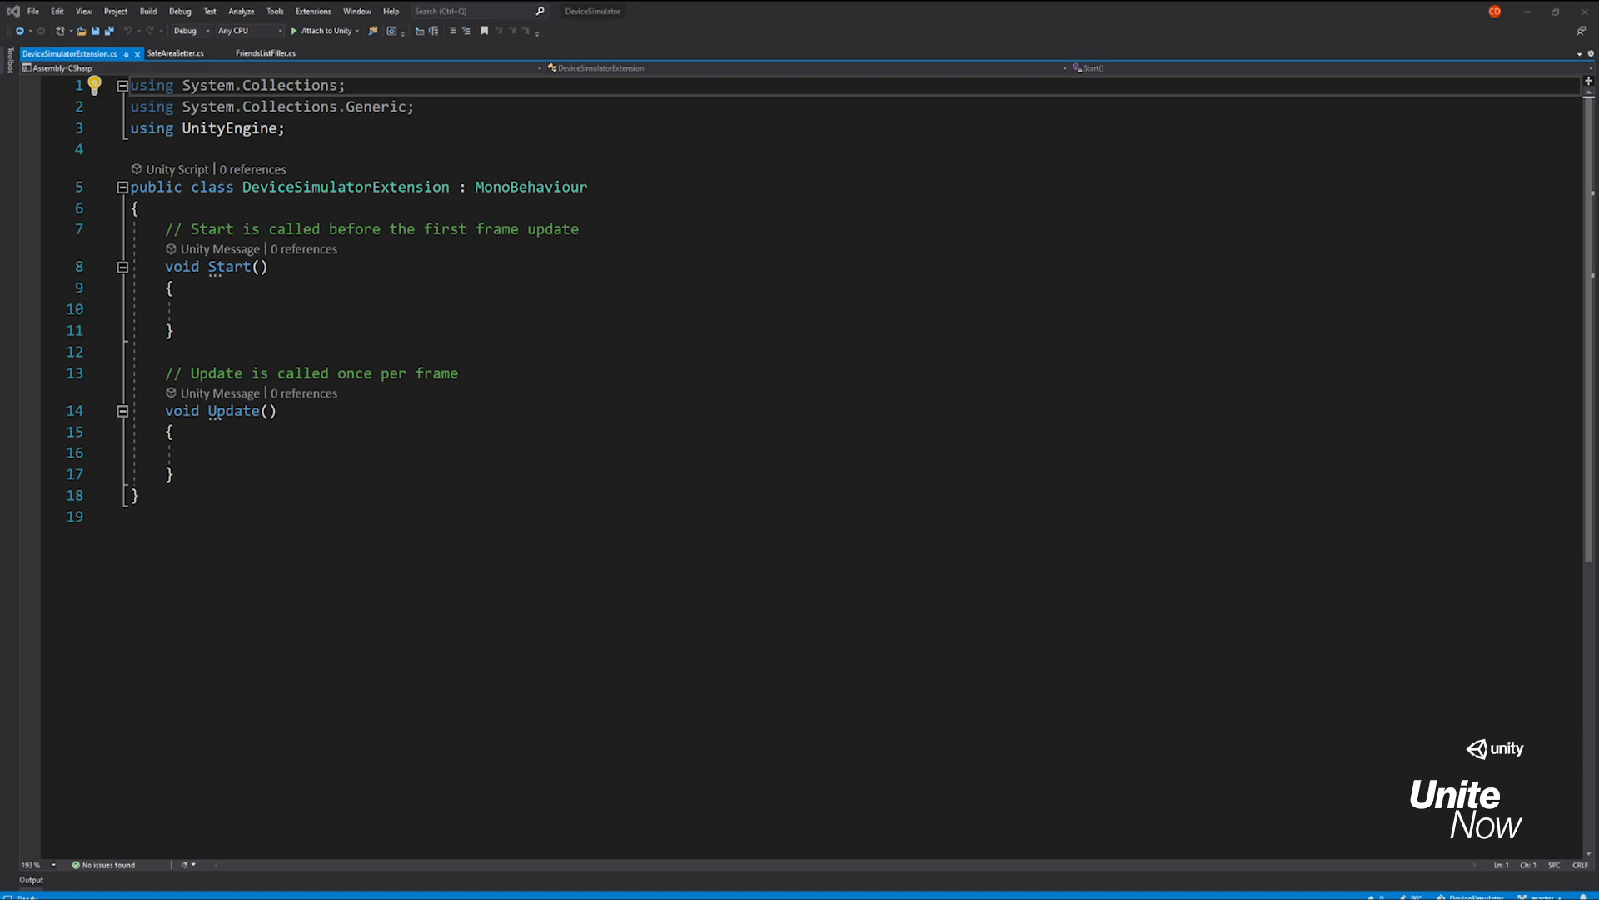
Step: Replace the class's MonoBehaviour base with IDeviceSimulatorExtension
double_click(547, 187)
text(IDeviceSim)
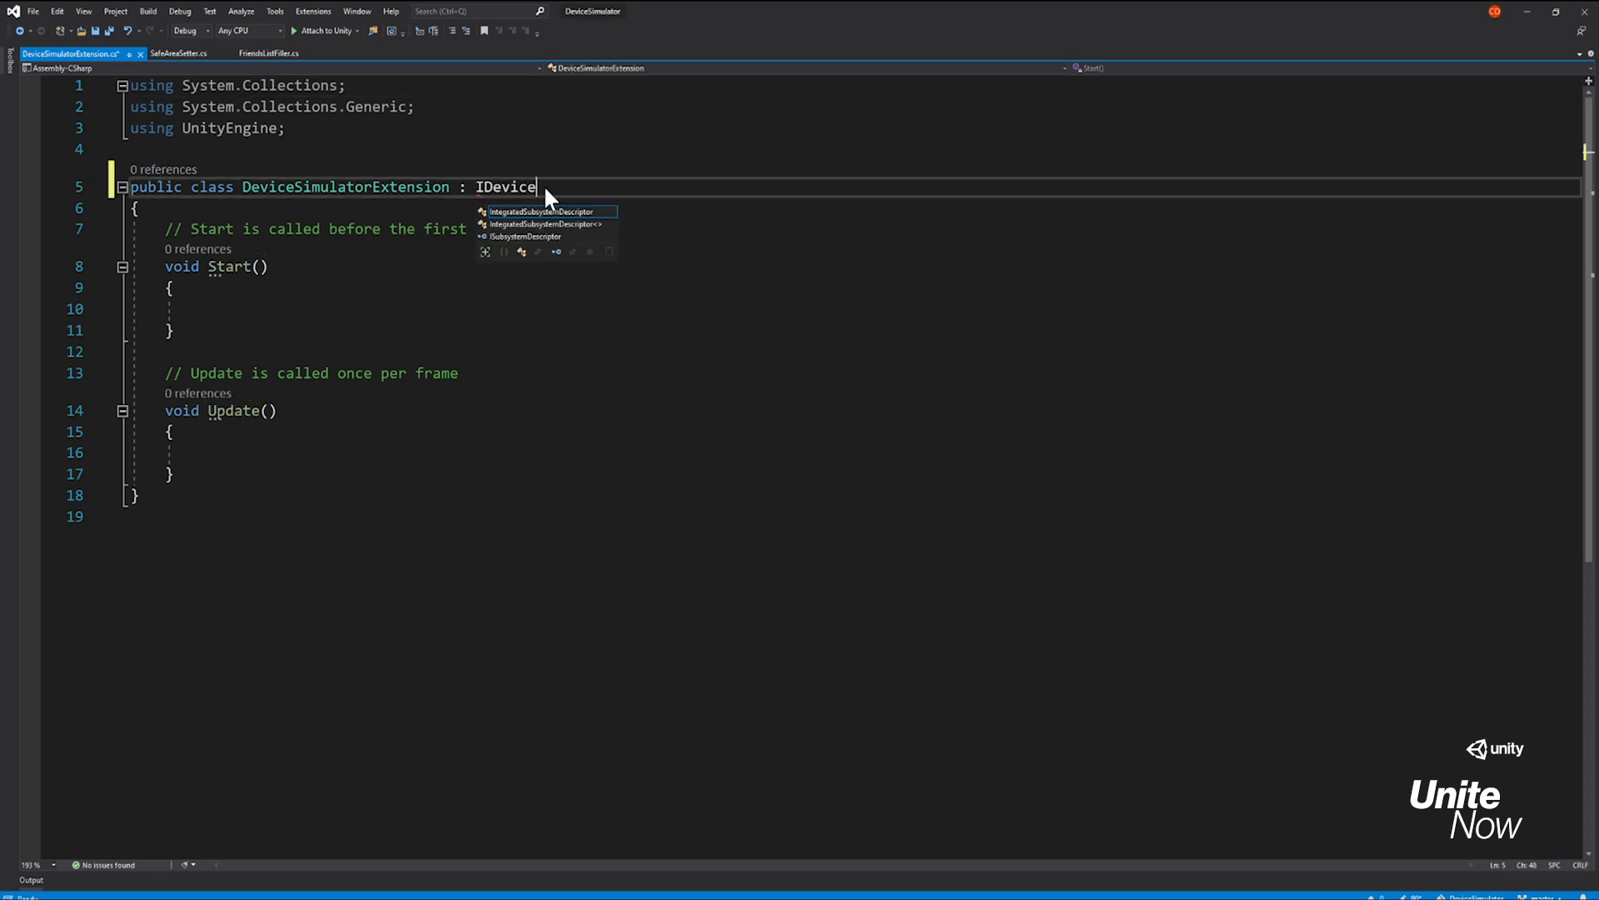
text(ulatorExten)
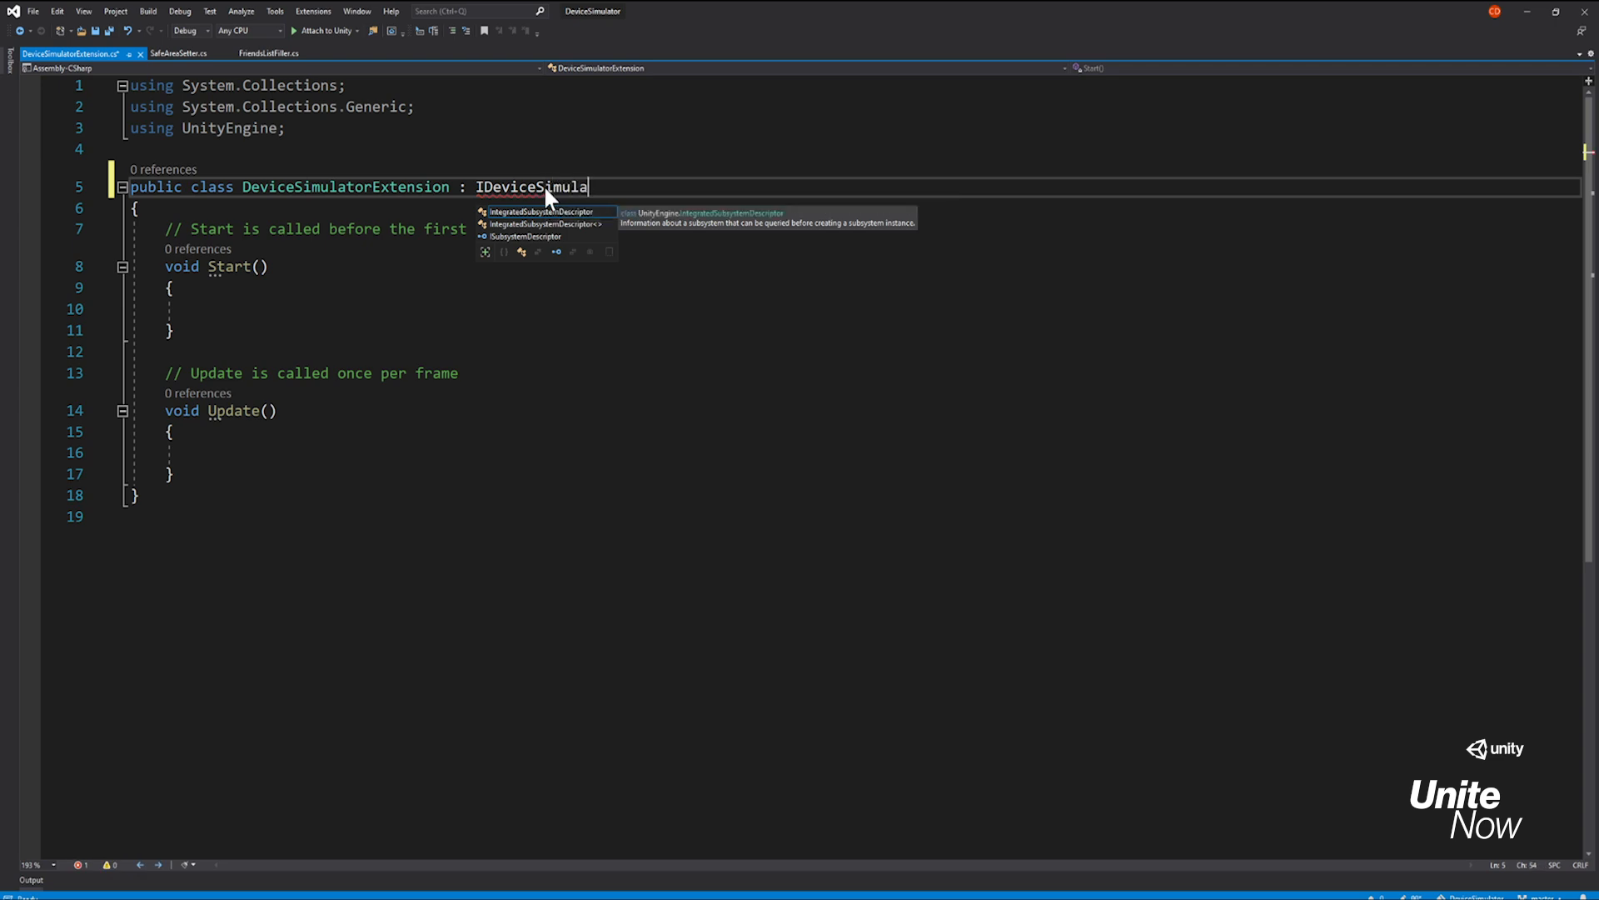
text(sion)
Step: Resolve the IDeviceSimulatorExtension reference by adding the using Unity.DeviceSimulator directive through the suggested fix
click(282, 411)
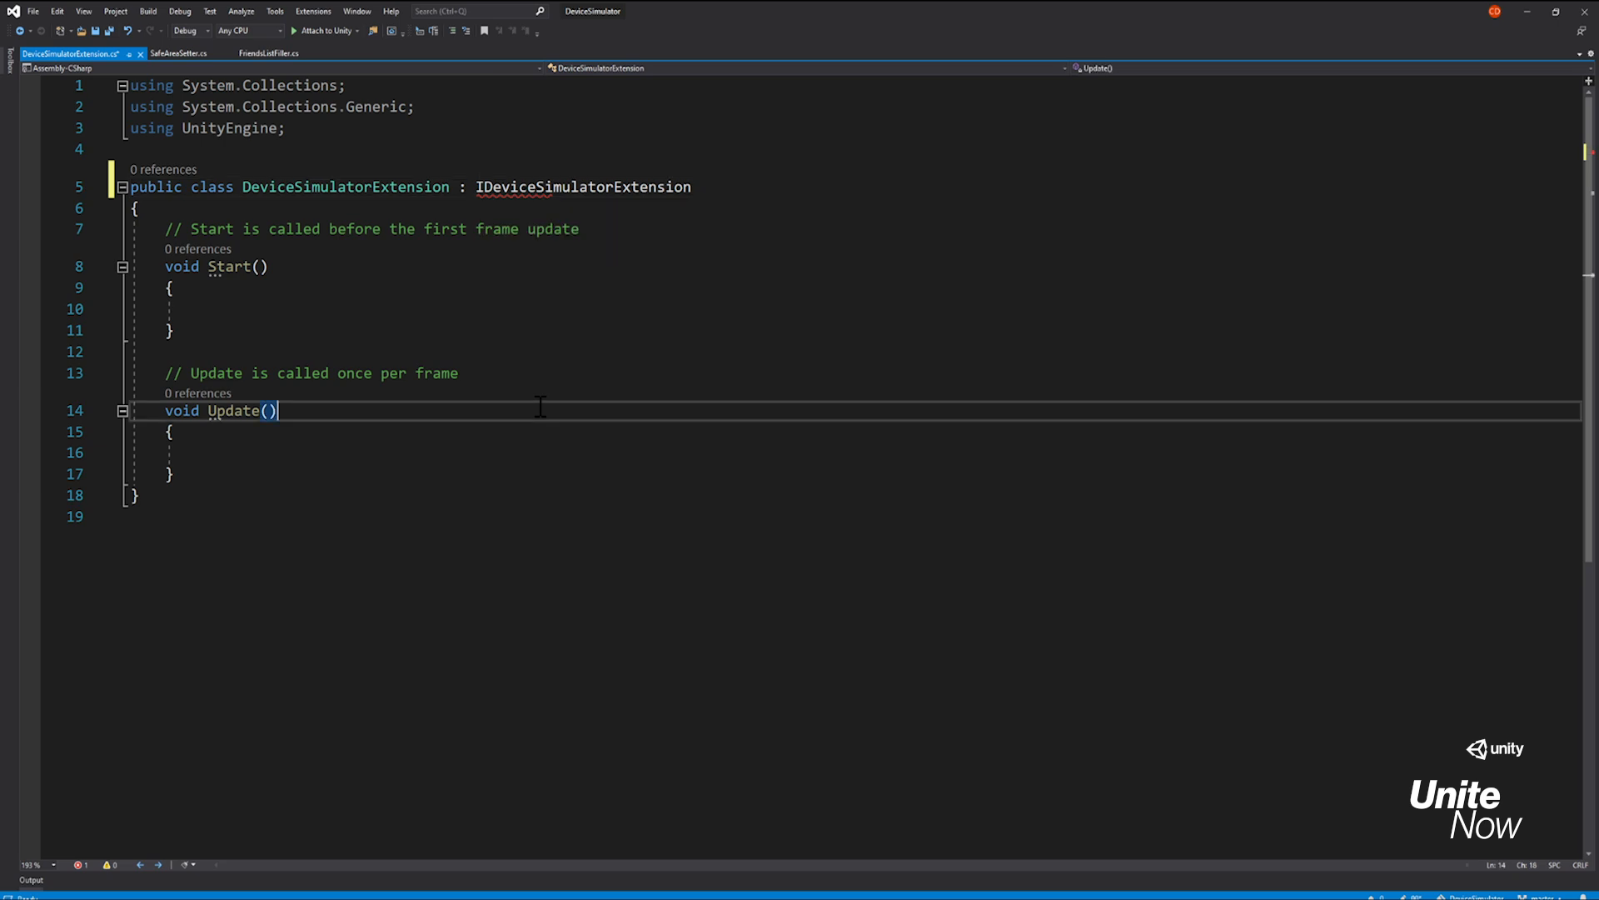
right_click(611, 187)
click(633, 198)
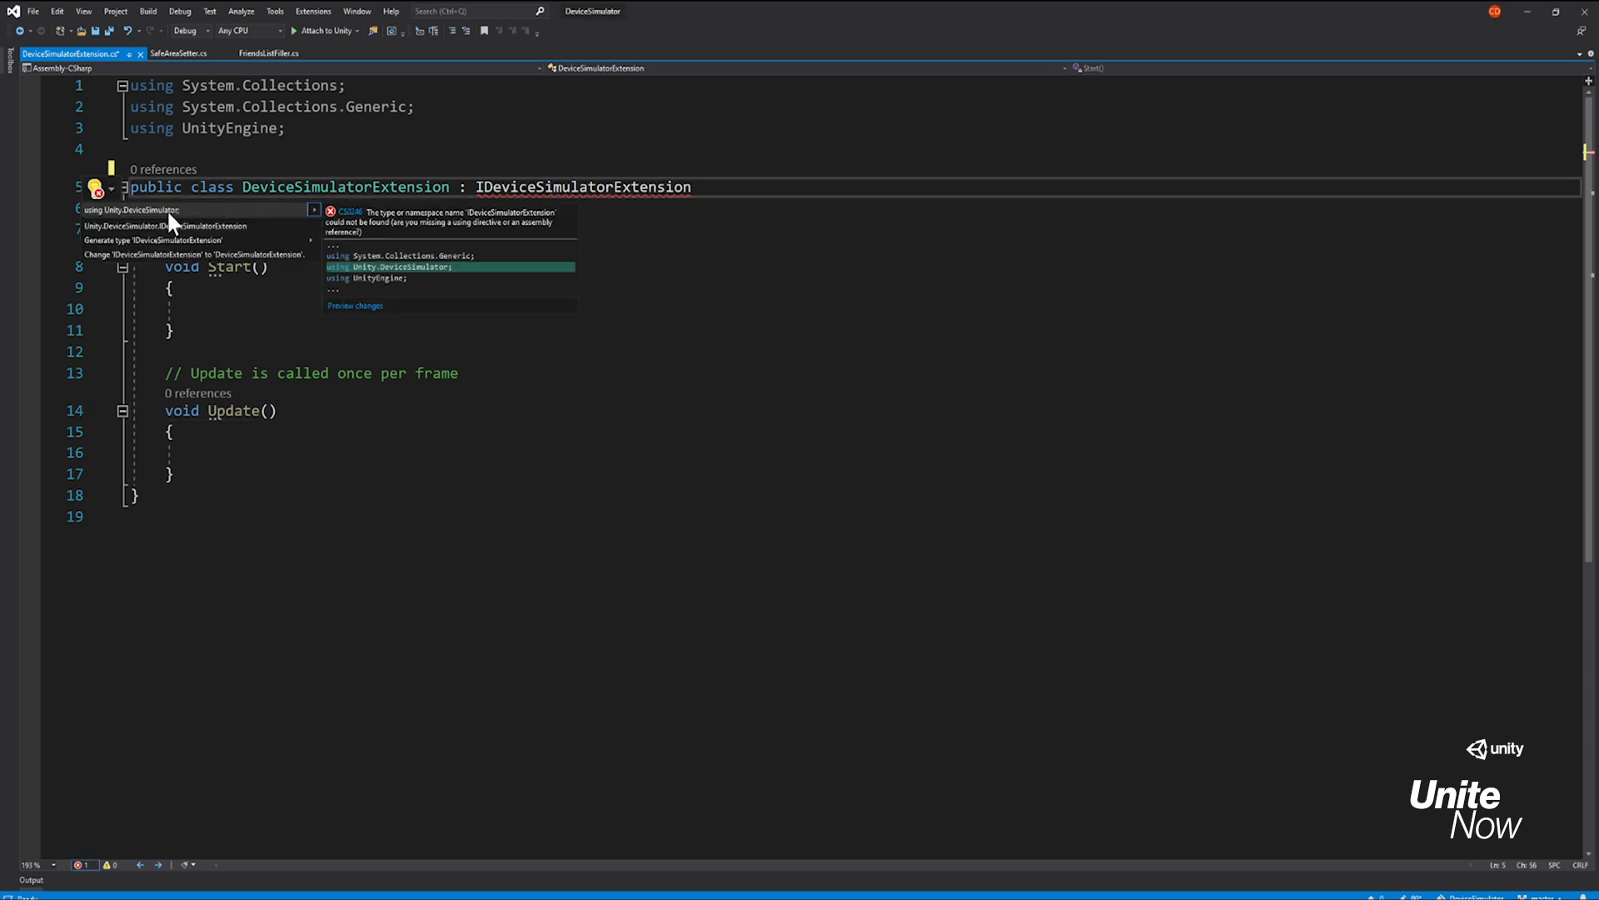
click(167, 209)
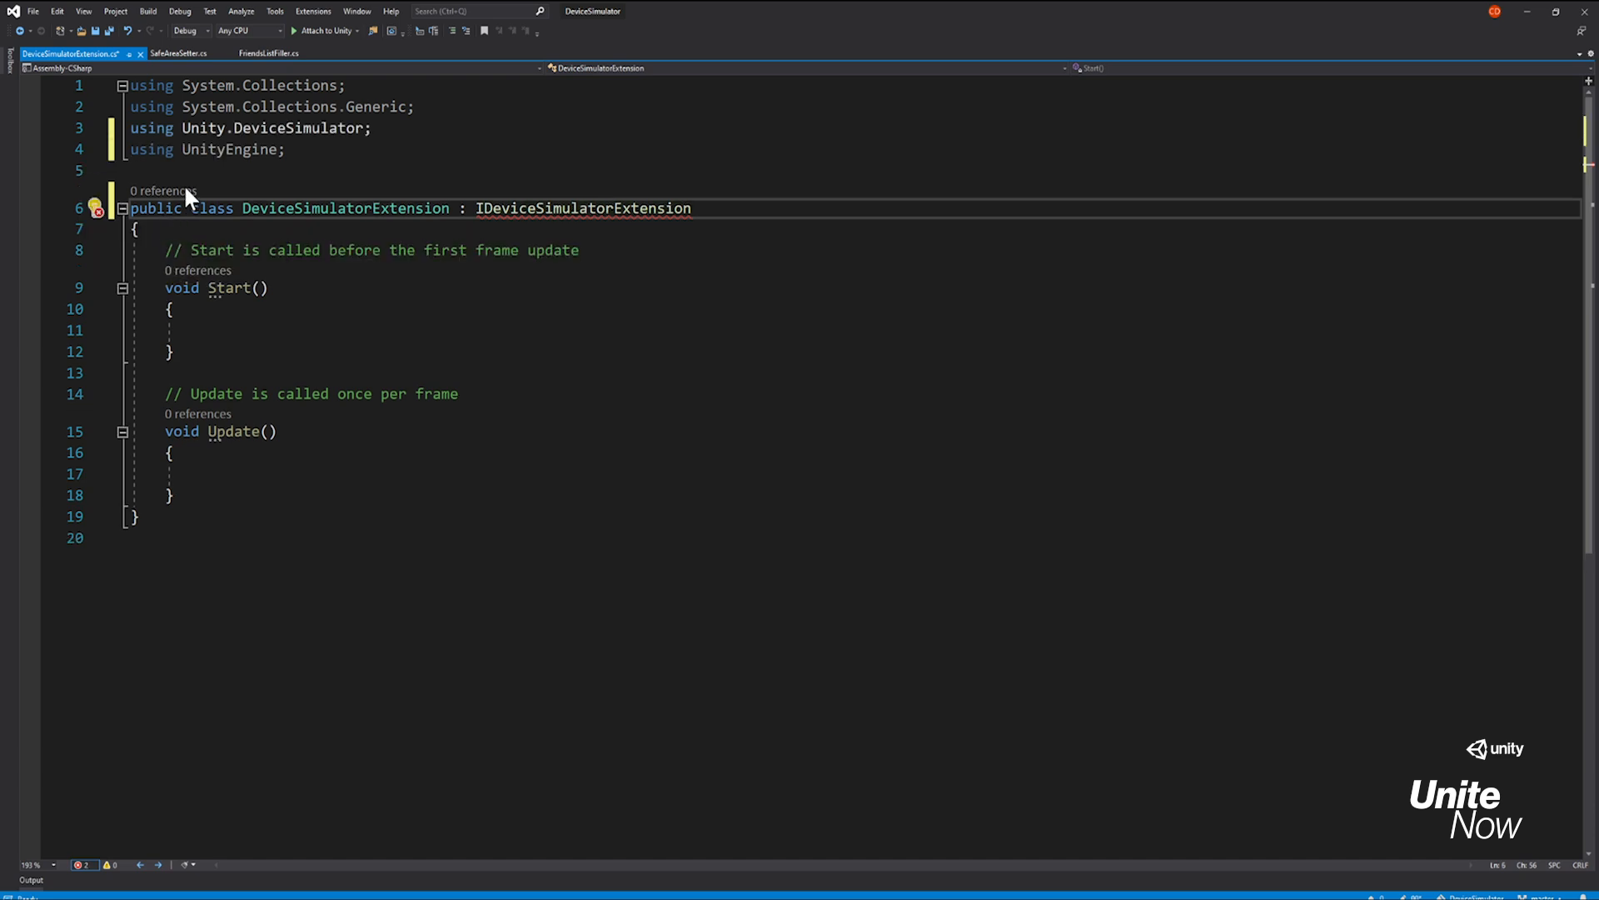
Step: Add using directives for UnityEngine.UIElements and UnityEditor.UIElements, and save the script
click(290, 150)
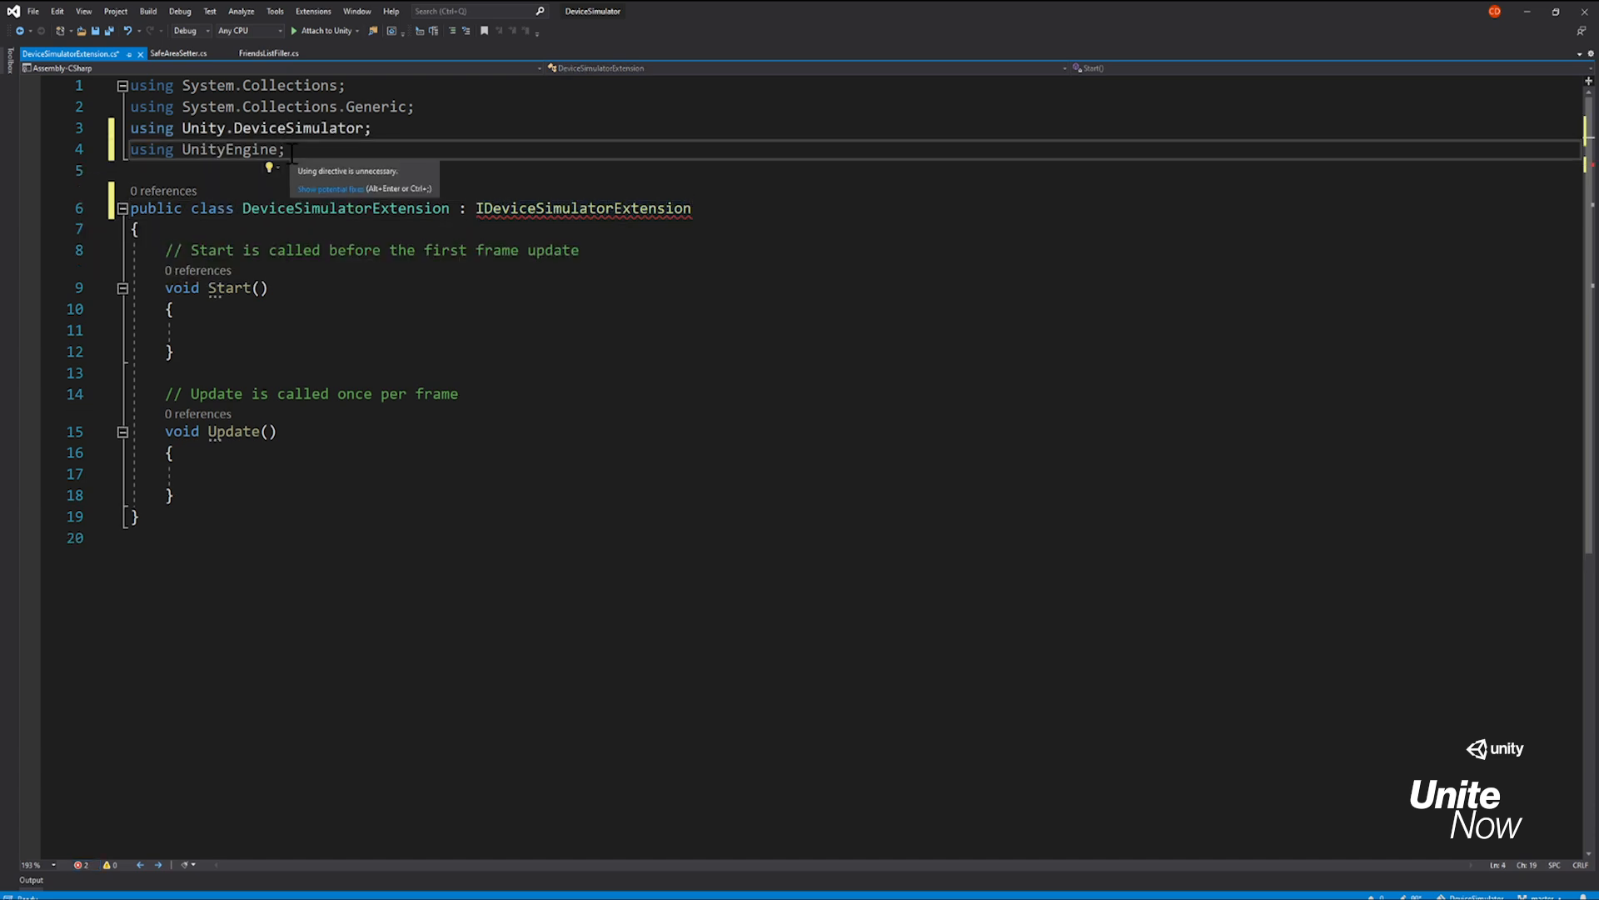
key(Return)
click(292, 150)
text(using UnityEngine.UIElements; using UnityEditor.UIElements;)
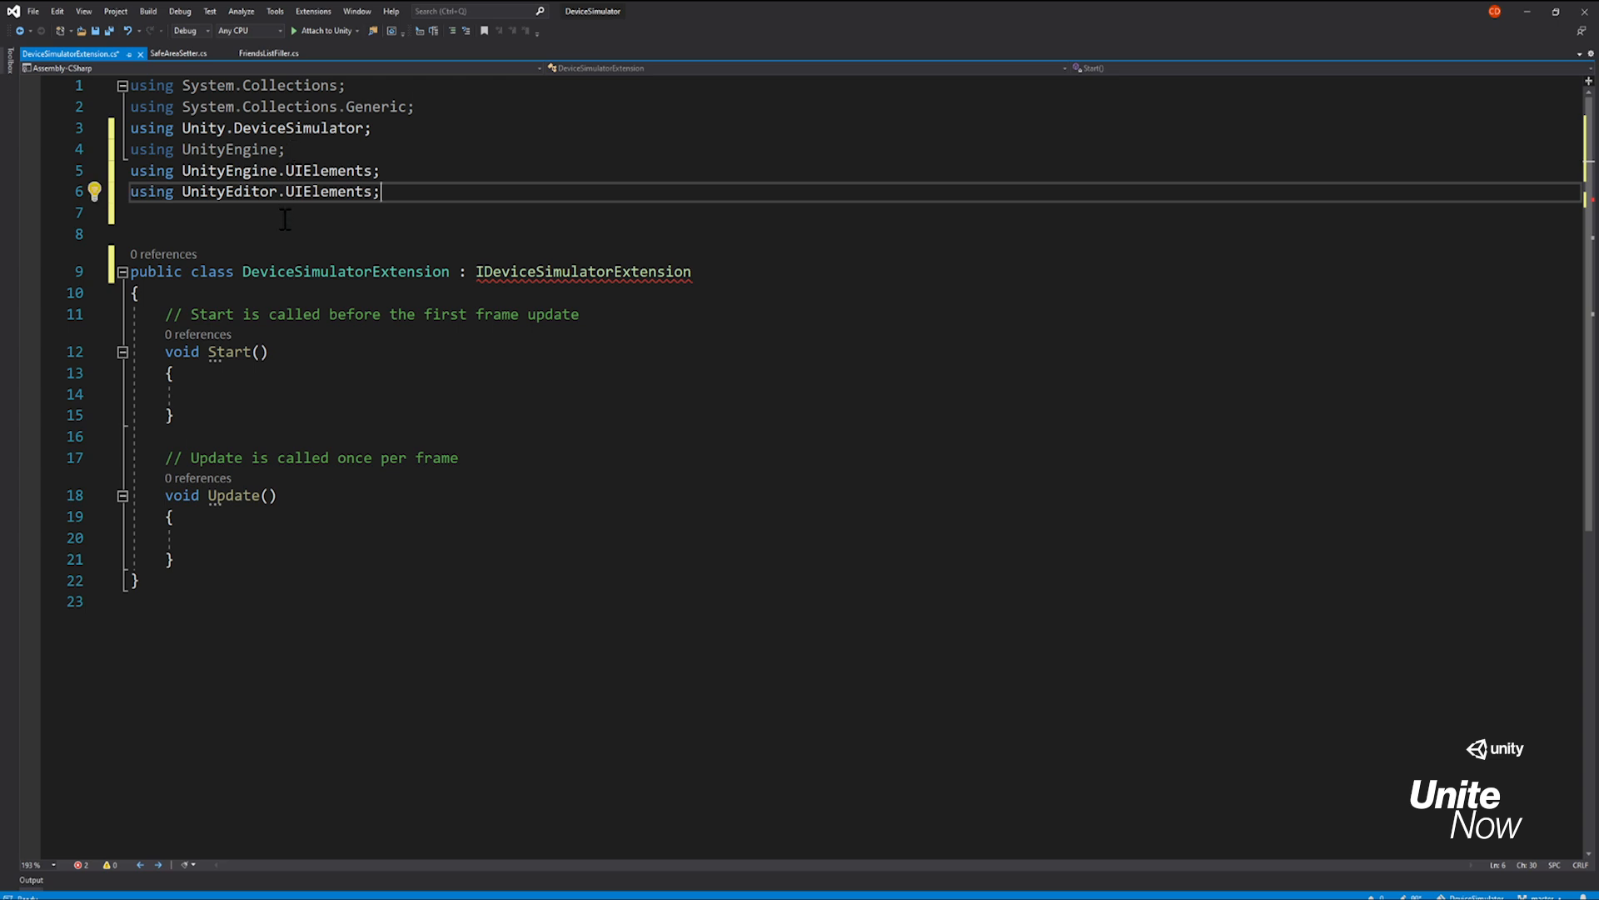
key(ctrl+s)
click(286, 235)
Step: Replace the Start and Update methods with a public string extensionTitle property whose getter returns "Specific Scenarios"
drag(133, 314, 191, 562)
key(Delete)
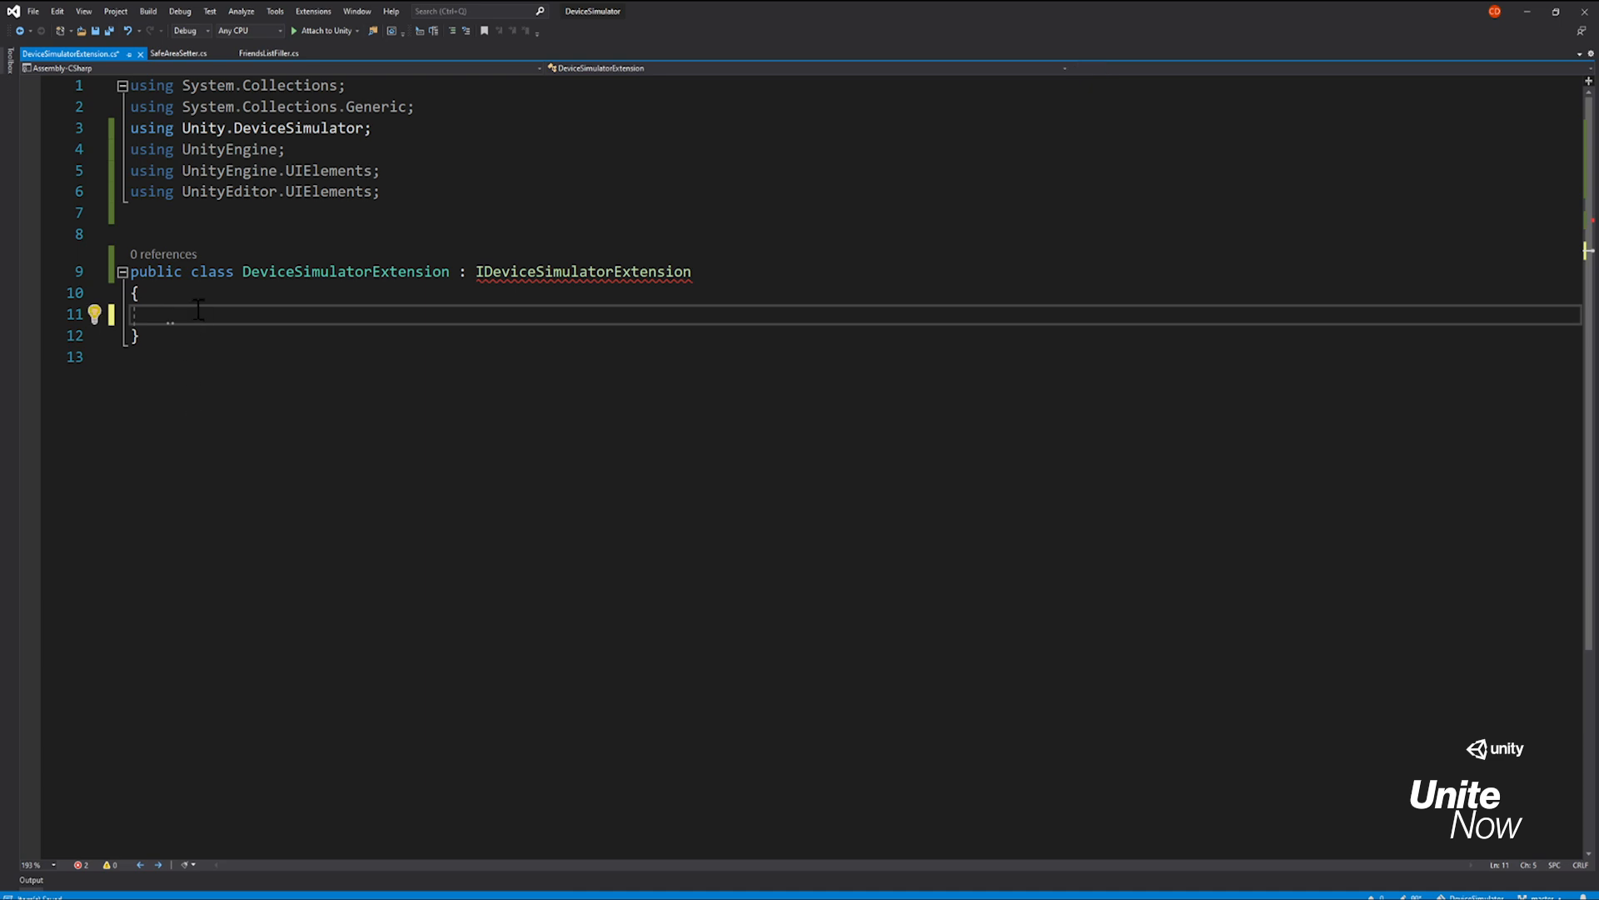
text(public string extensionTitle {     get { return "Specific Scenarios"; } })
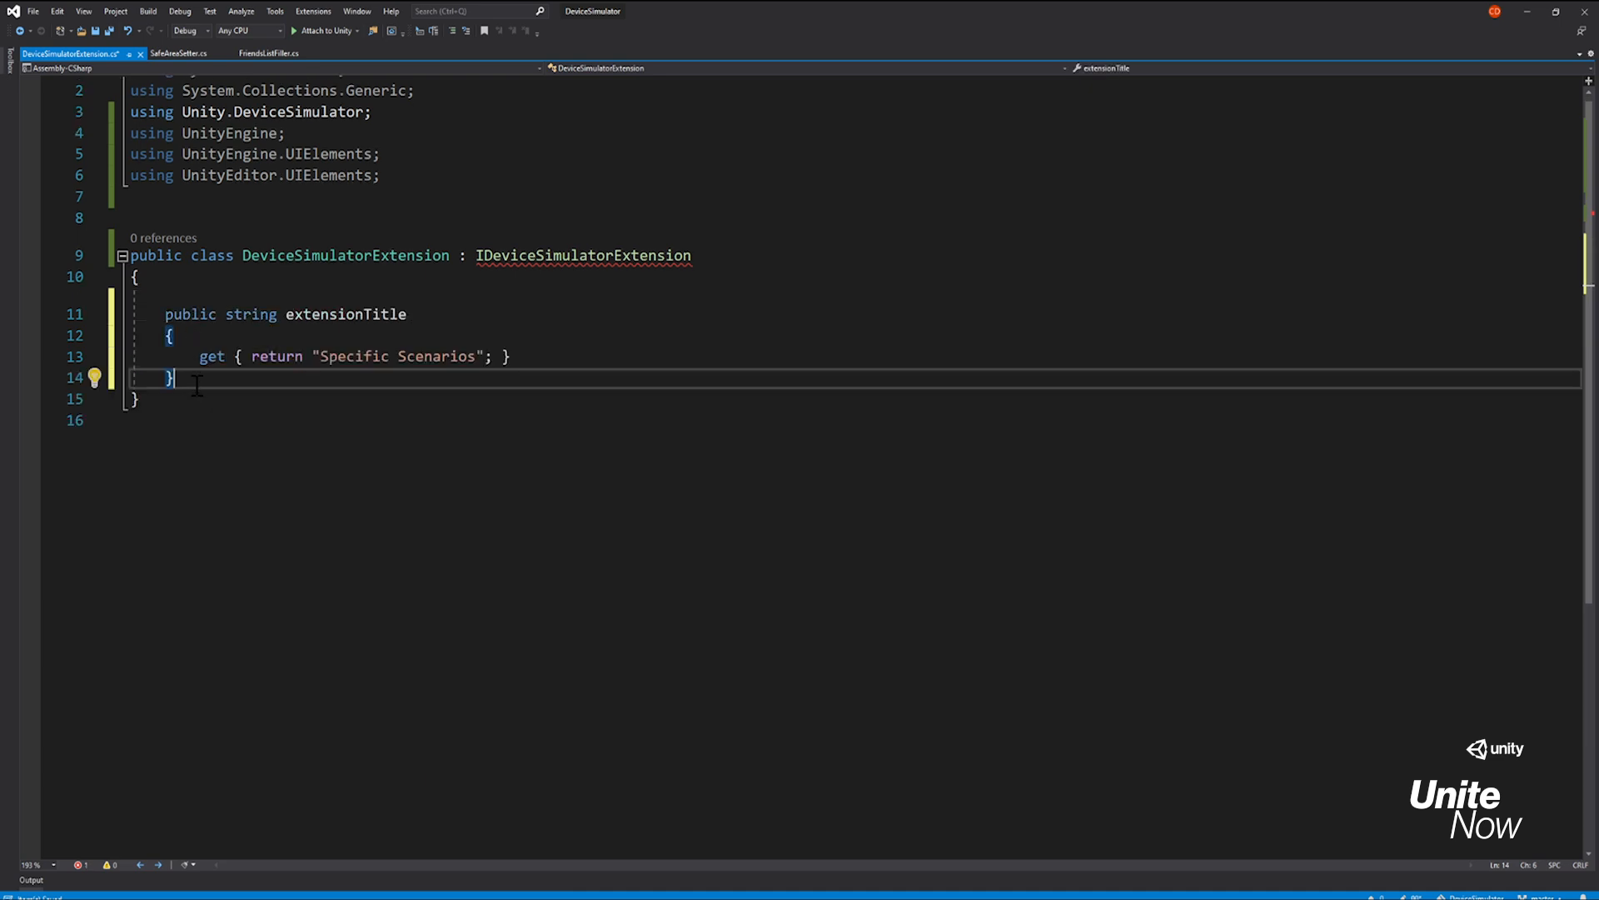
Step: Add an empty public void OnExtendDeviceSimulator(VisualElement initial_VE) method below the extensionTitle property, and save the script
key(Return)
key(Return)
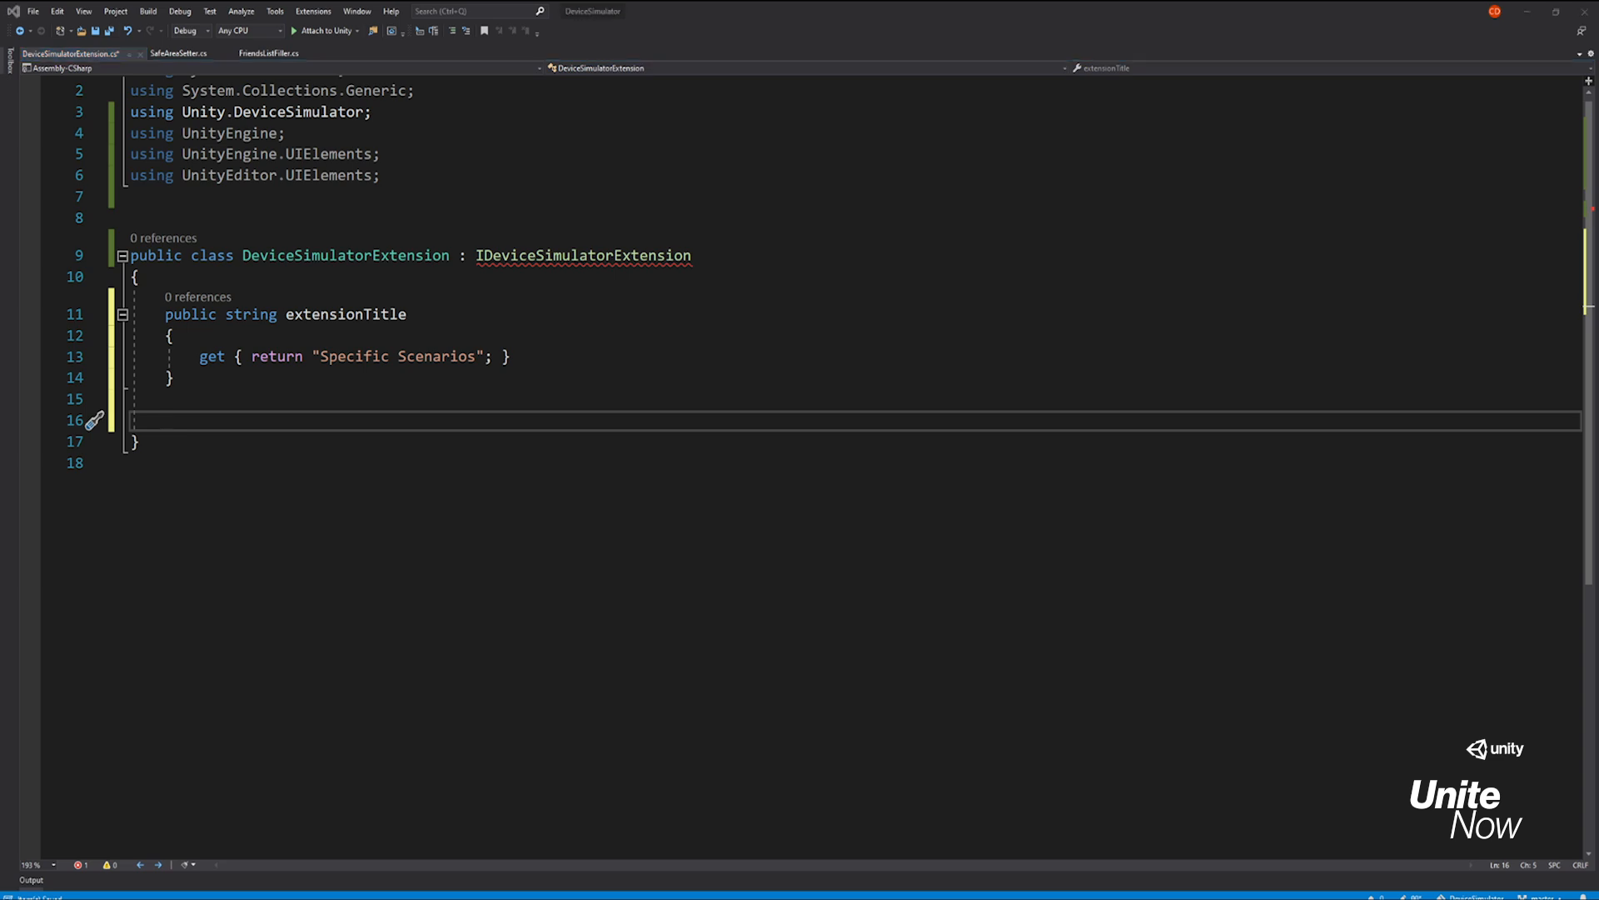
click(191, 419)
text(public void OnExtendDeviceSimulator(VisualElement initial_VE)     { })
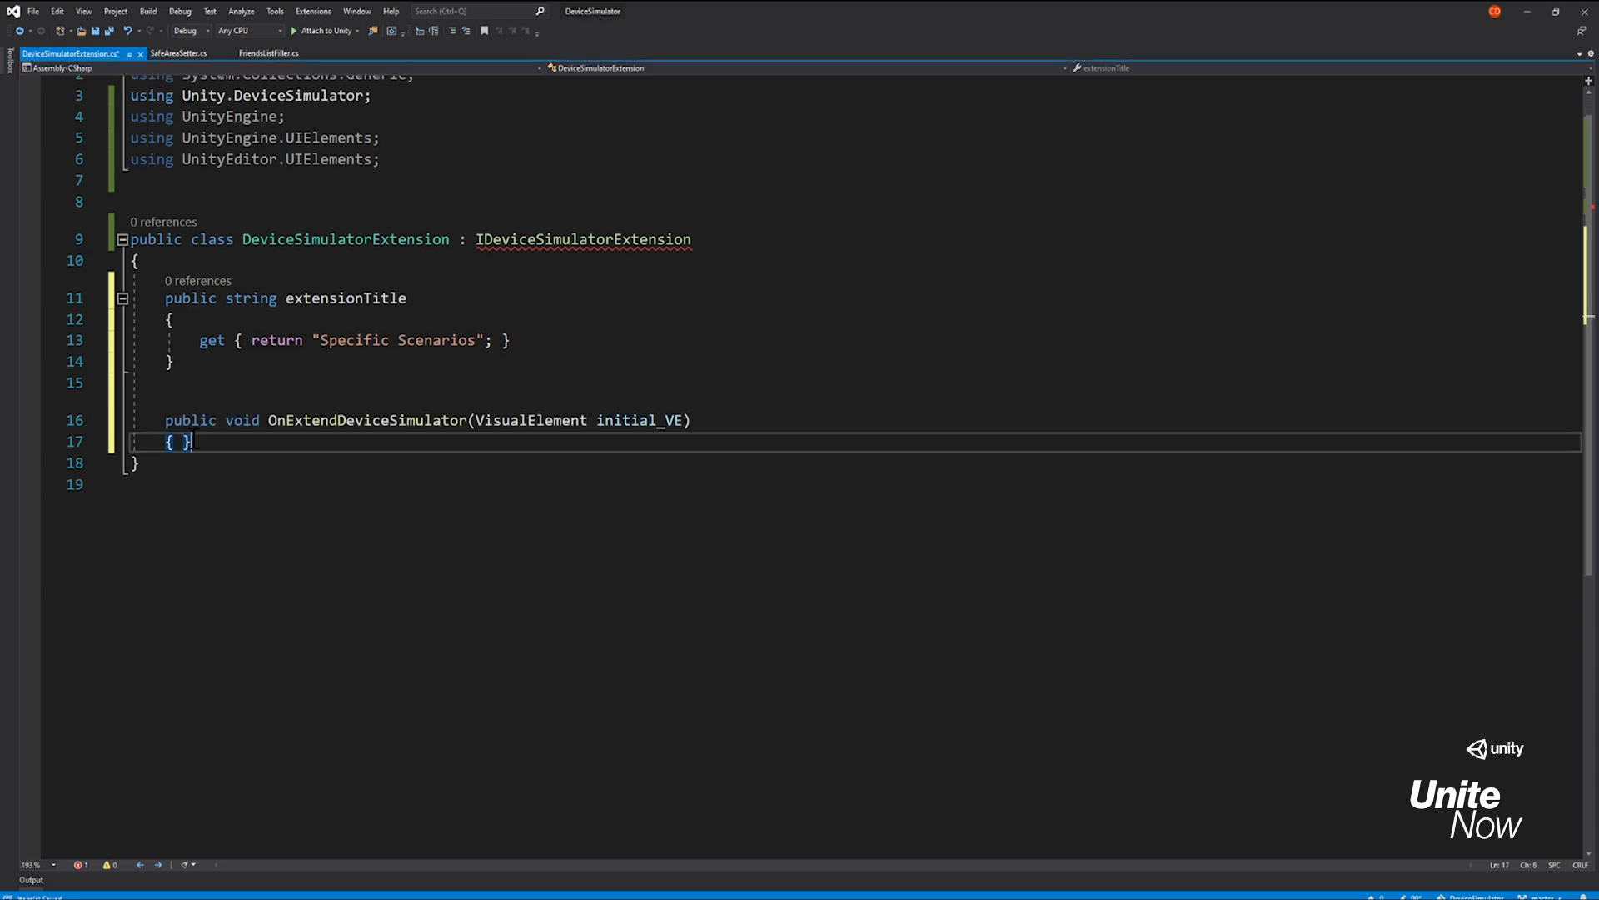
click(182, 442)
key(Return)
key(Return)
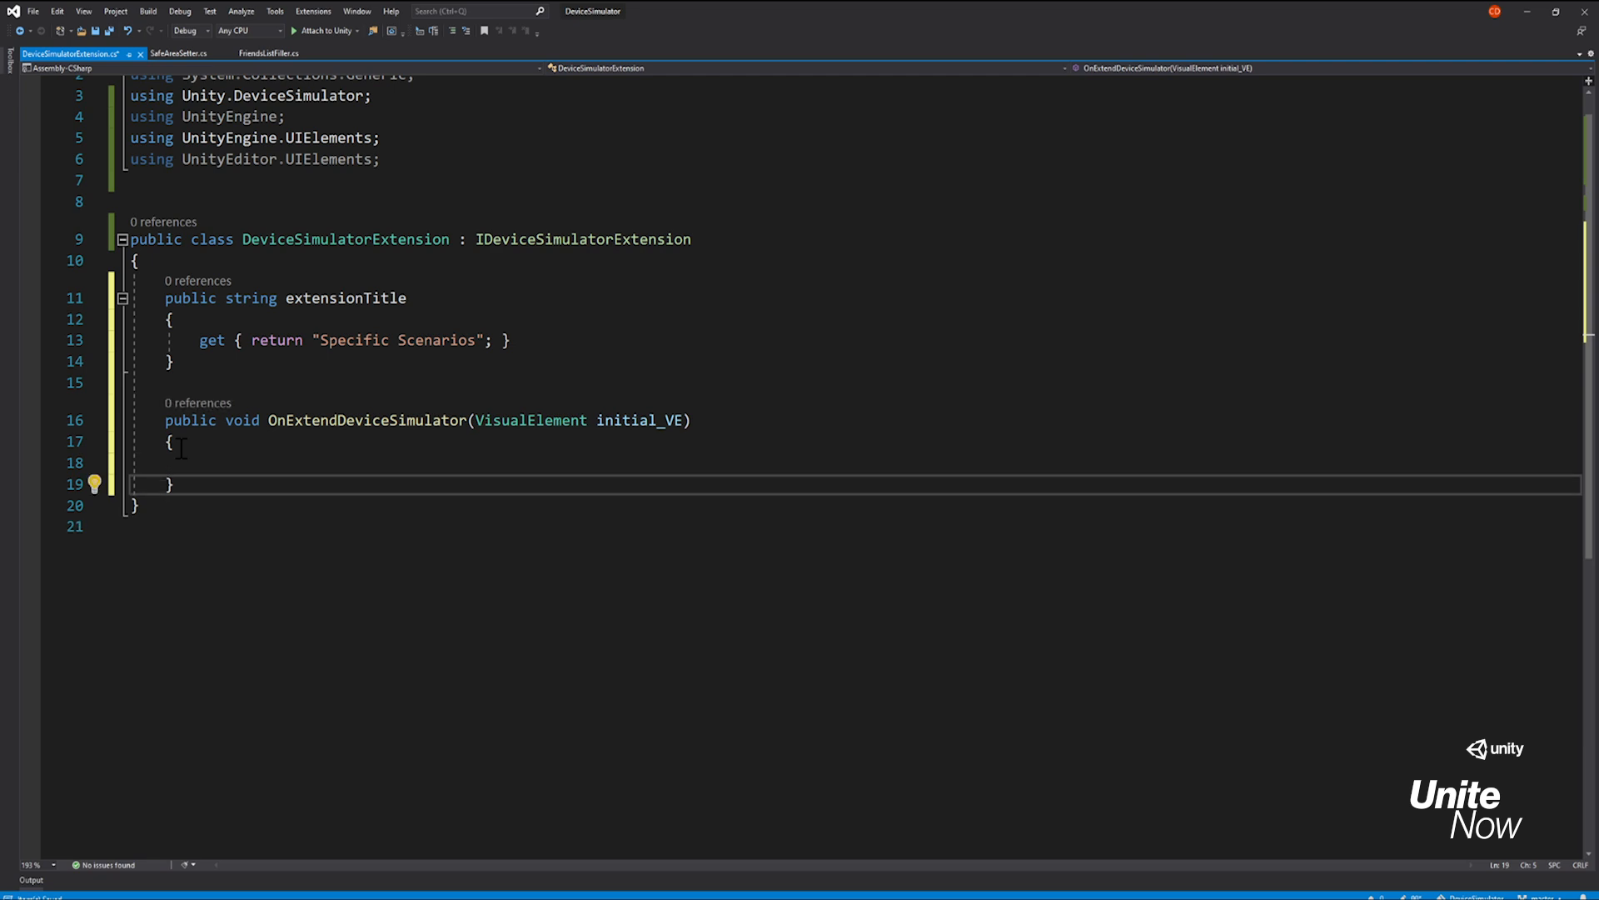
key(ctrl+s)
Step: Switch to the Unity editor and check the Specific Scenarios section in the simulator's settings
click(344, 528)
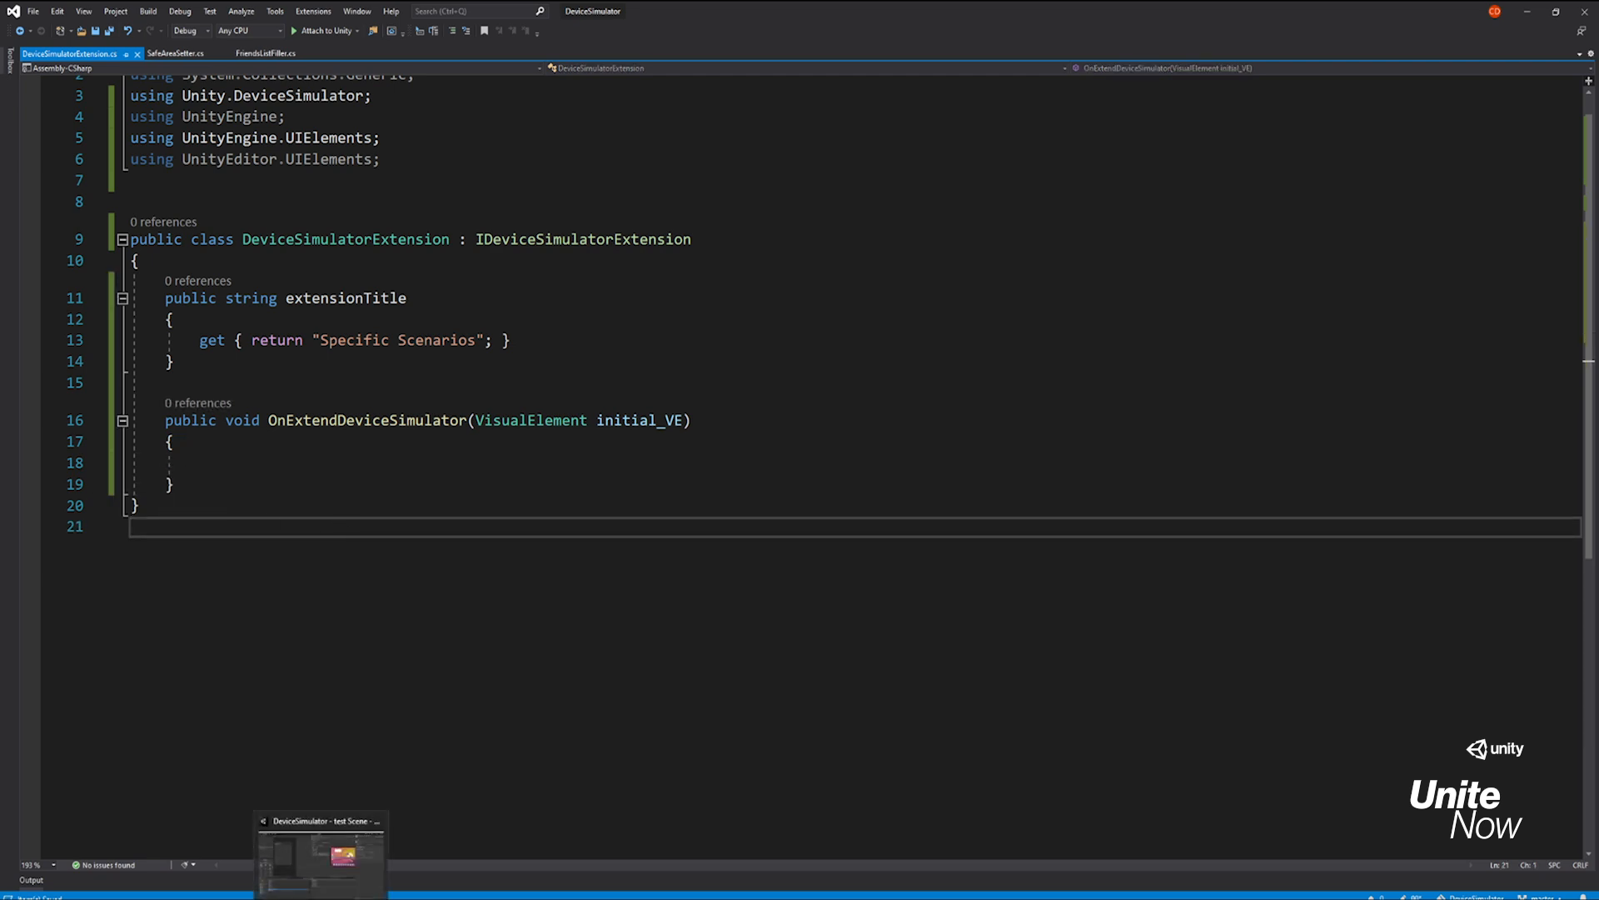
click(321, 893)
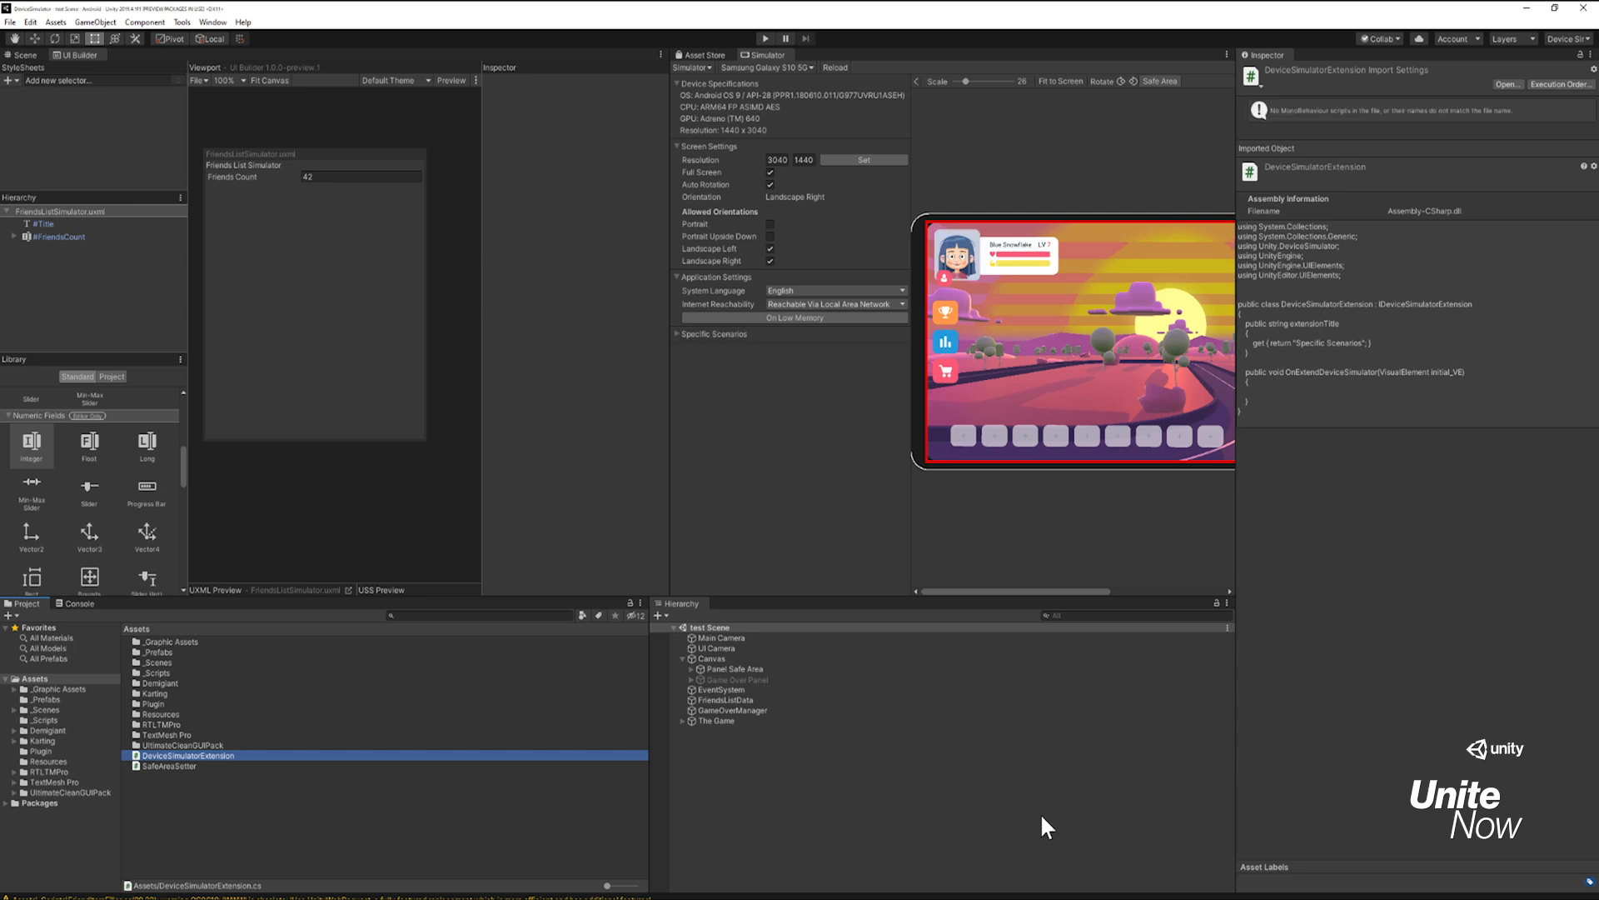
click(677, 334)
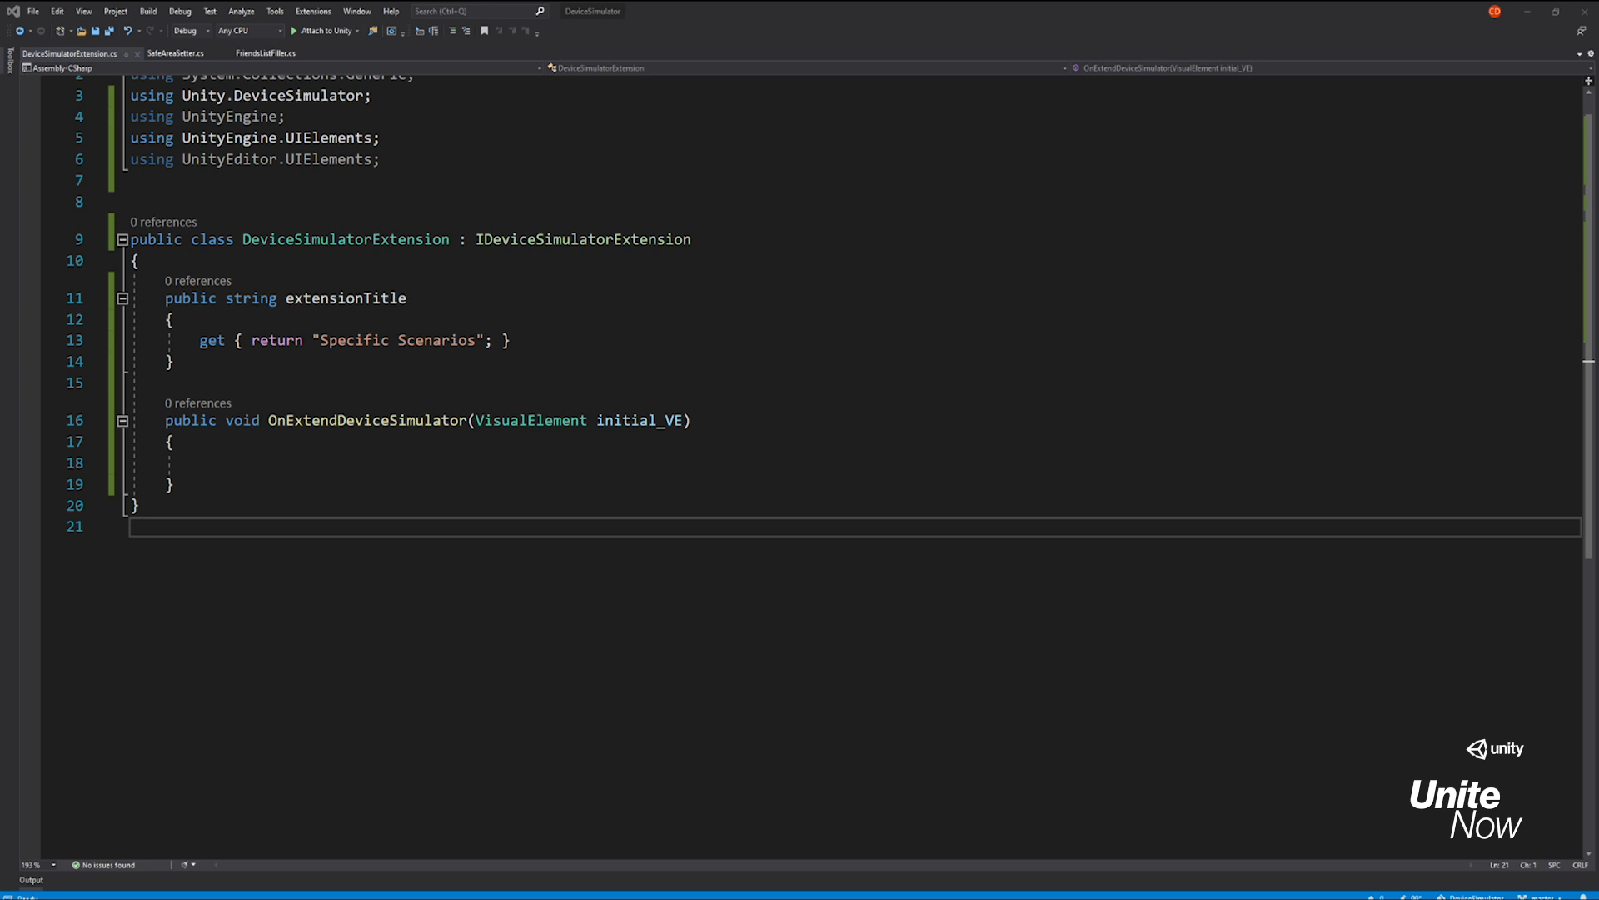
Step: In OnExtendDeviceSimulator, create a VE_FriendsList VisualElement, load the "FriendsListSimulator" VisualTreeAsset from Resources as visualTree_FriendsList, and clone it into VE_FriendsList
click(251, 445)
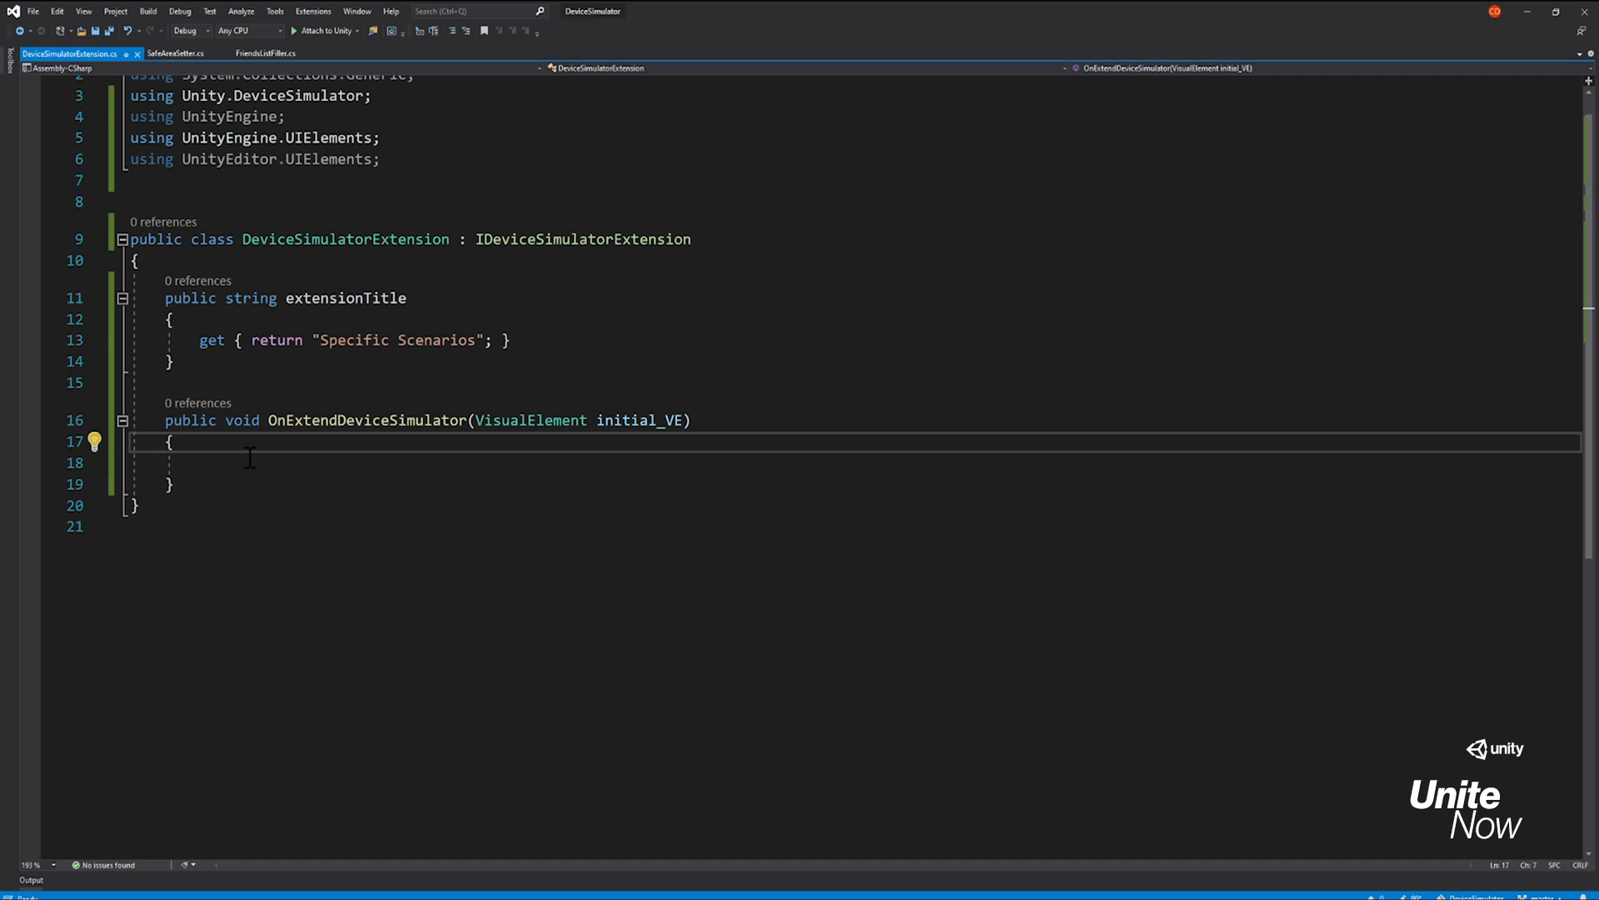
text(//Create the virtual Element from UI Document VisualElement VE_FriendsList = new VisualElement(); var visualTree_FriendsList = Resources.Load<VisualTreeAsset>("FriendsListSimulator"); visualTree_FriendsList.CloneTree(VE_FriendsList);)
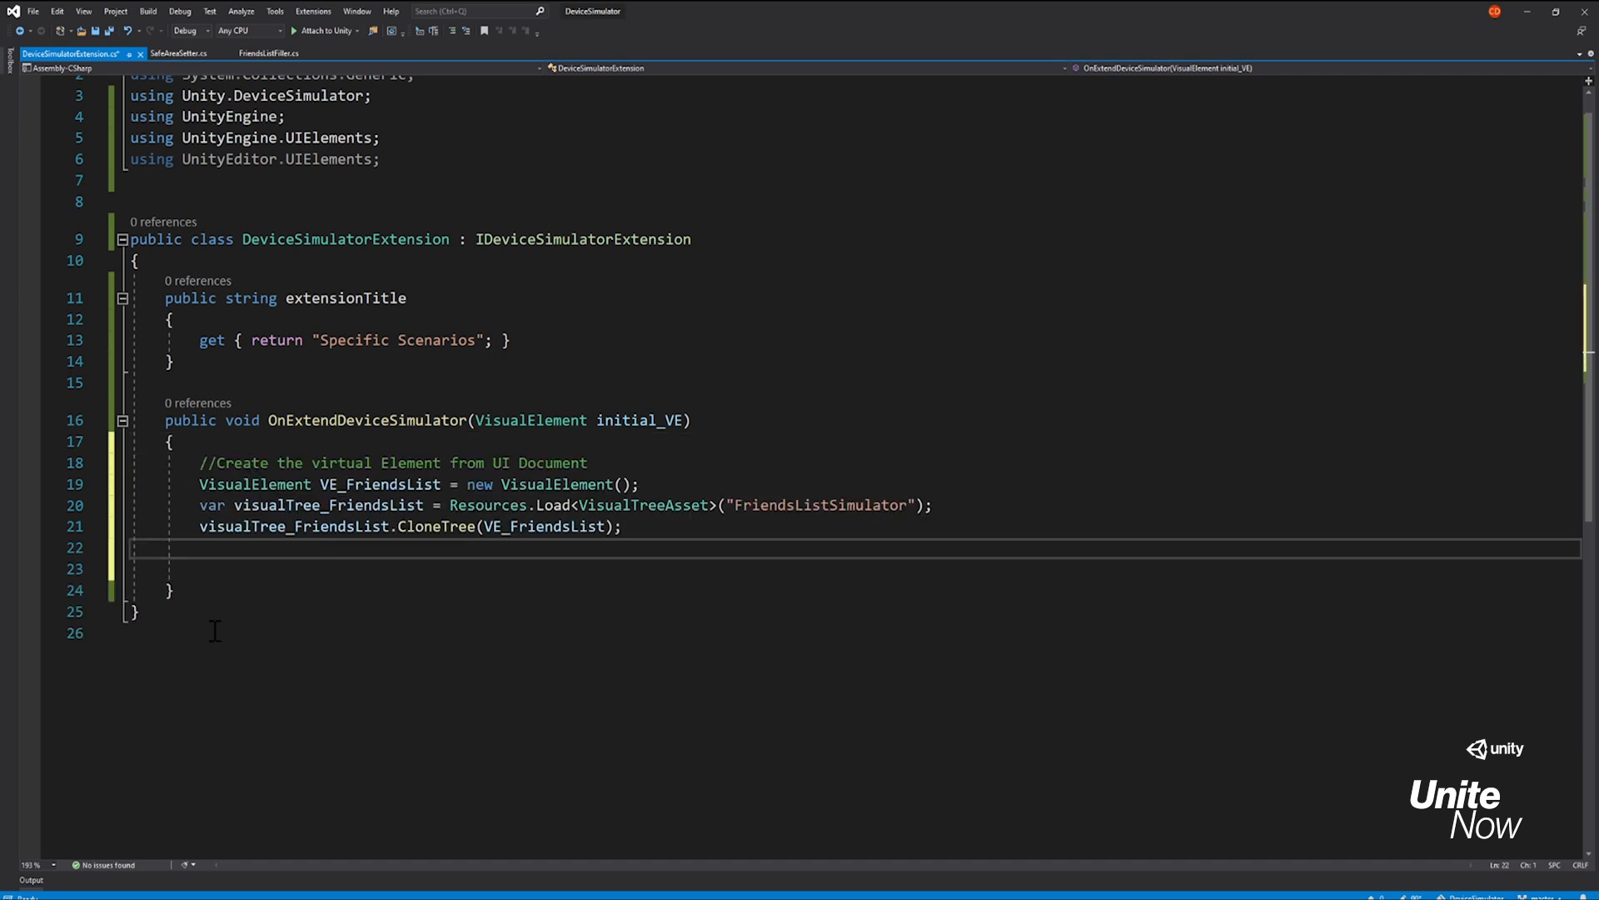
key(Return)
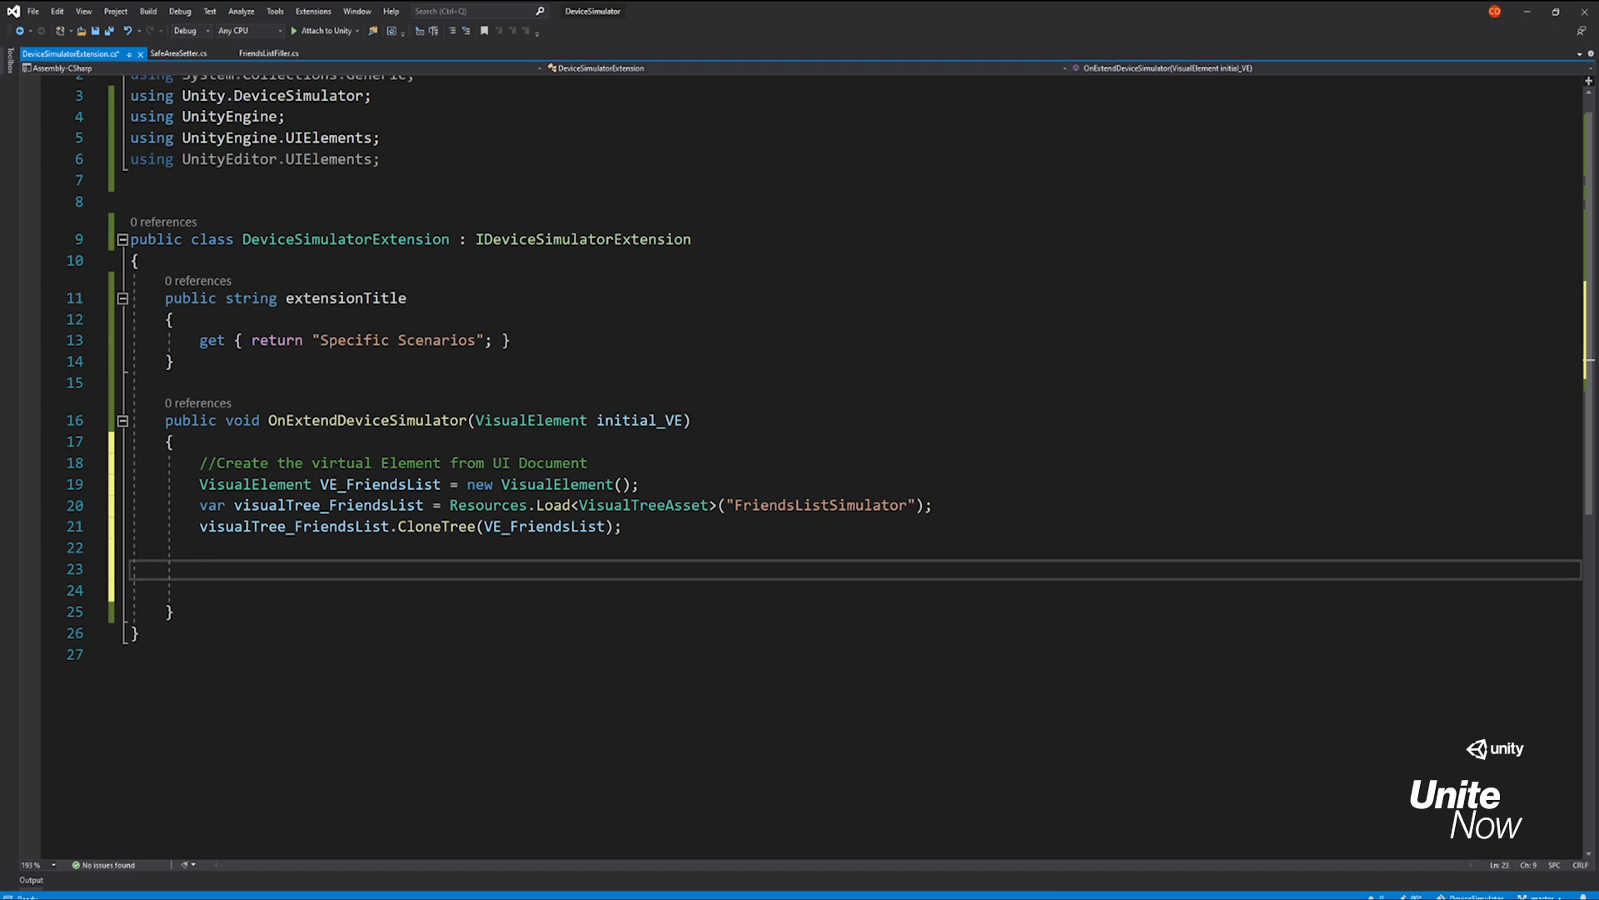
Step: Add commented code that queries the "FriendsCount" IntegerField from VE_FriendsList and finds the GameObject tagged "FriendsList" as GO_FriendsList
key(alt+Tab)
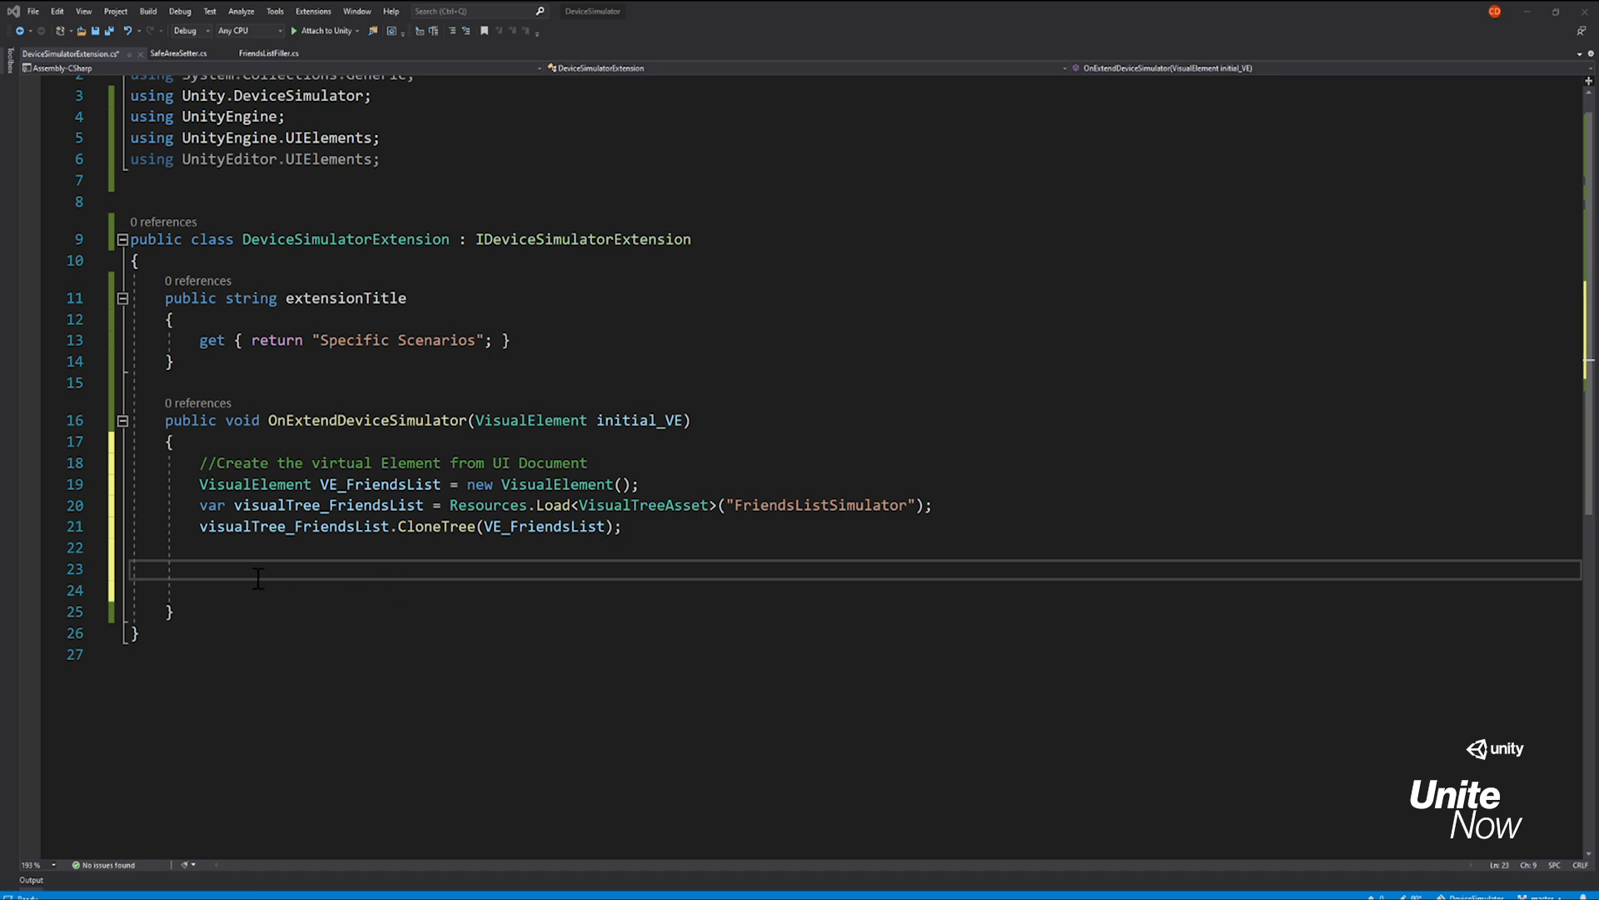
key(alt+Tab)
text(//Find the integer field in the Friends list visual Element         IntegerField integerField = VE_FriendsList.Q<IntegerField>("FriendsCount");)
key(Return)
text(//Find Friends list in the scene GameObject GO_FriendsList = GameObject.FindGameObjectWithTag("FriendsList");)
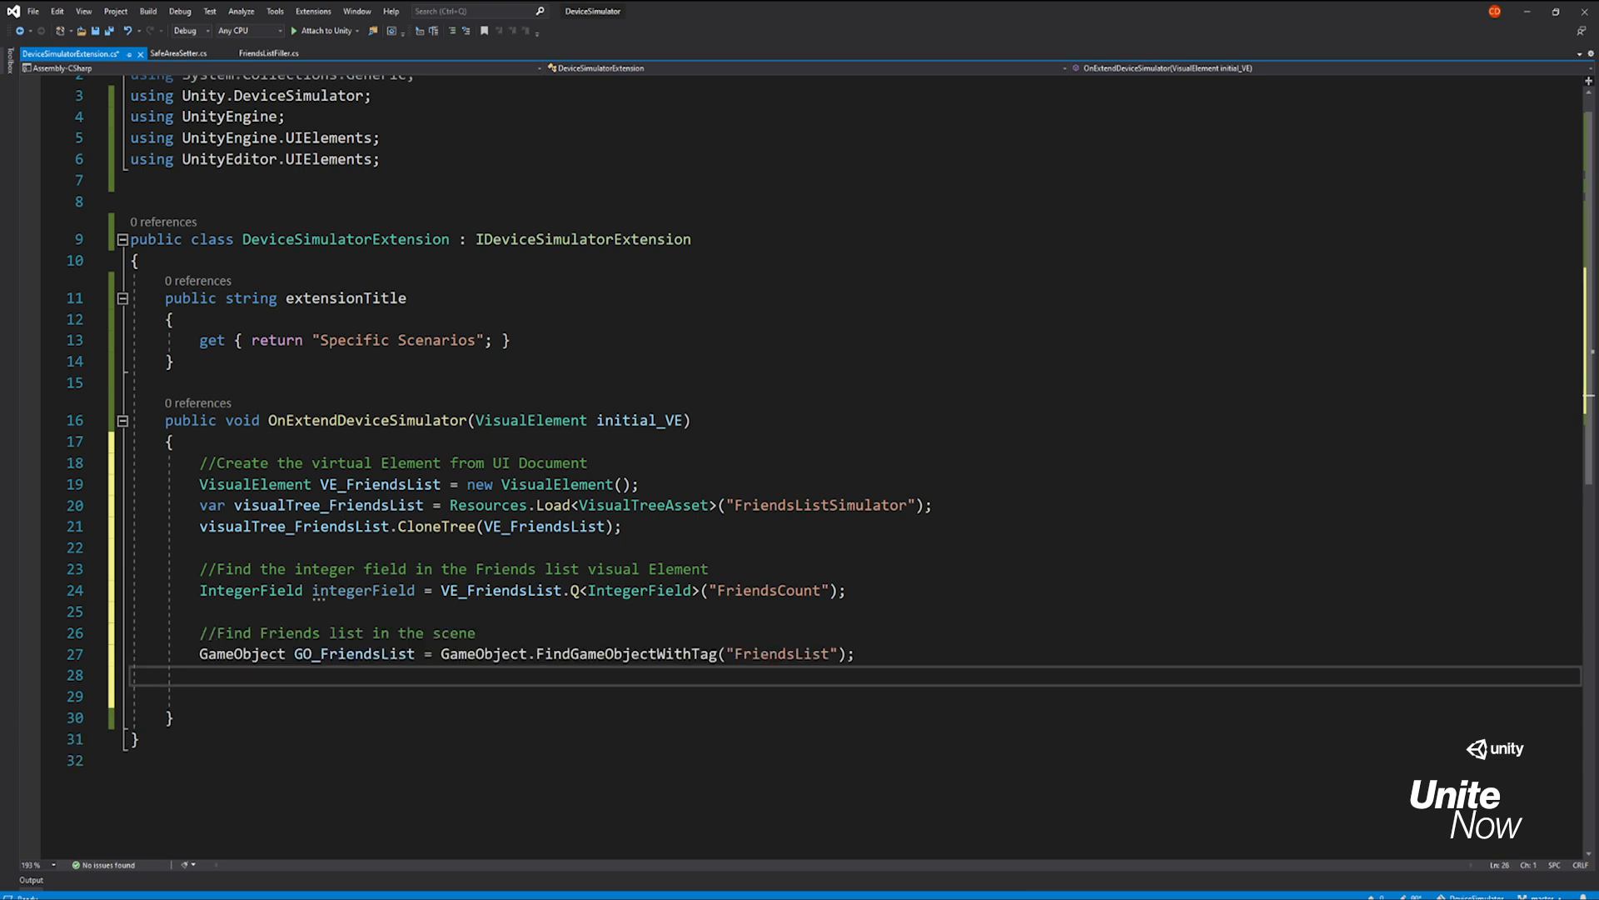
Step: Register a ChangeEvent<int> callback on integerField that calls FriendsListFiller's SetFriendsList with evt.newValue when GO_FriendsList is not null
key(alt+Tab)
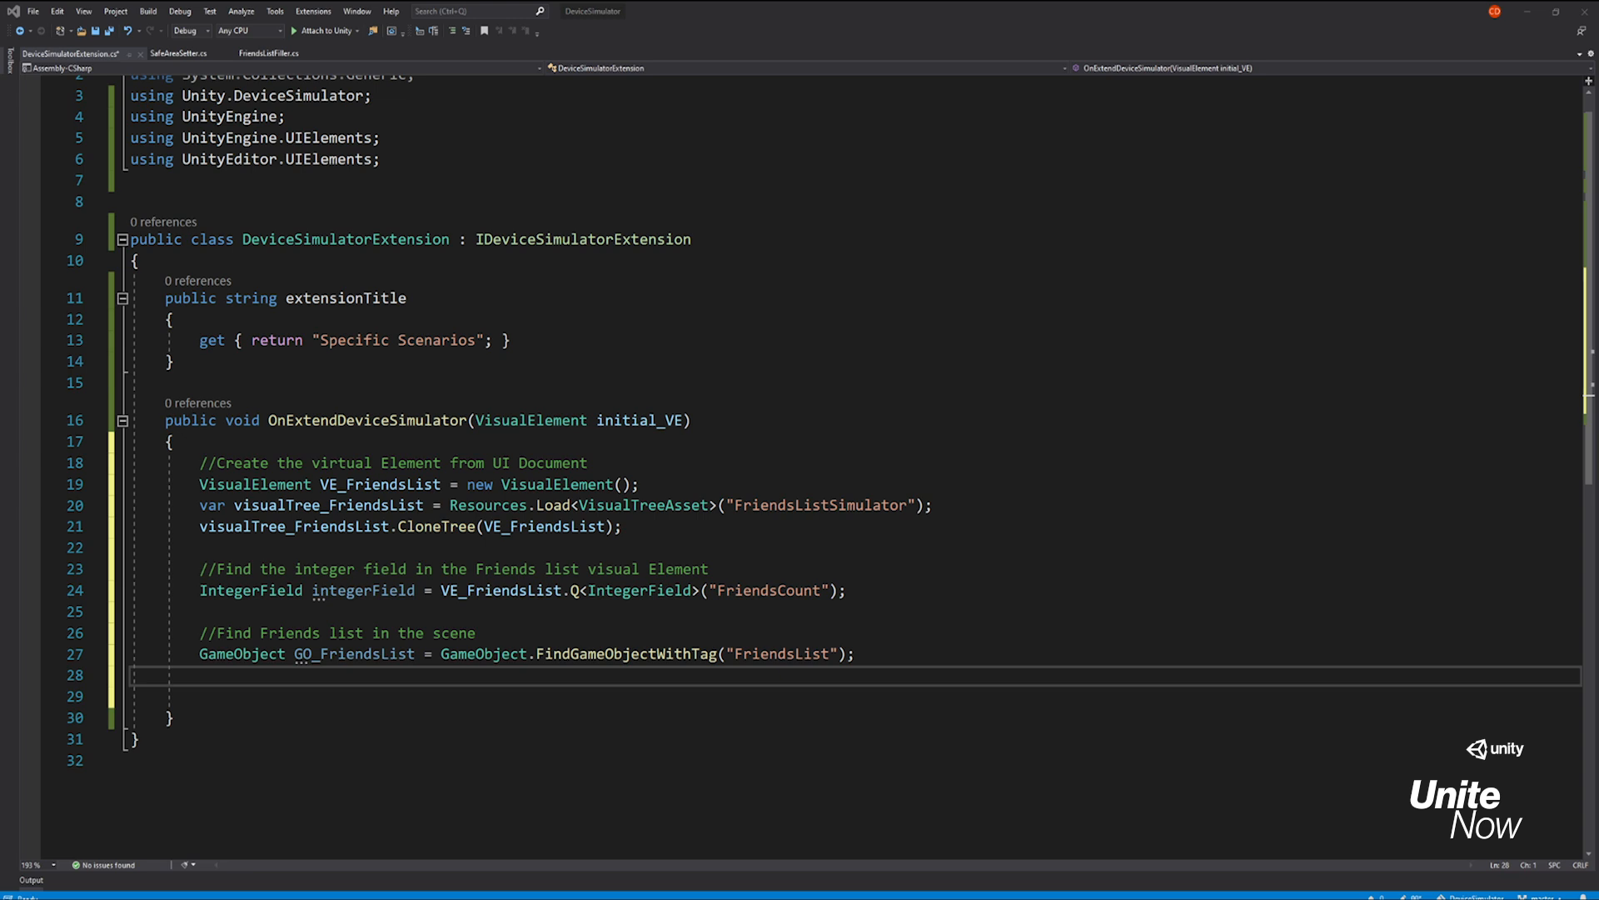
click(220, 676)
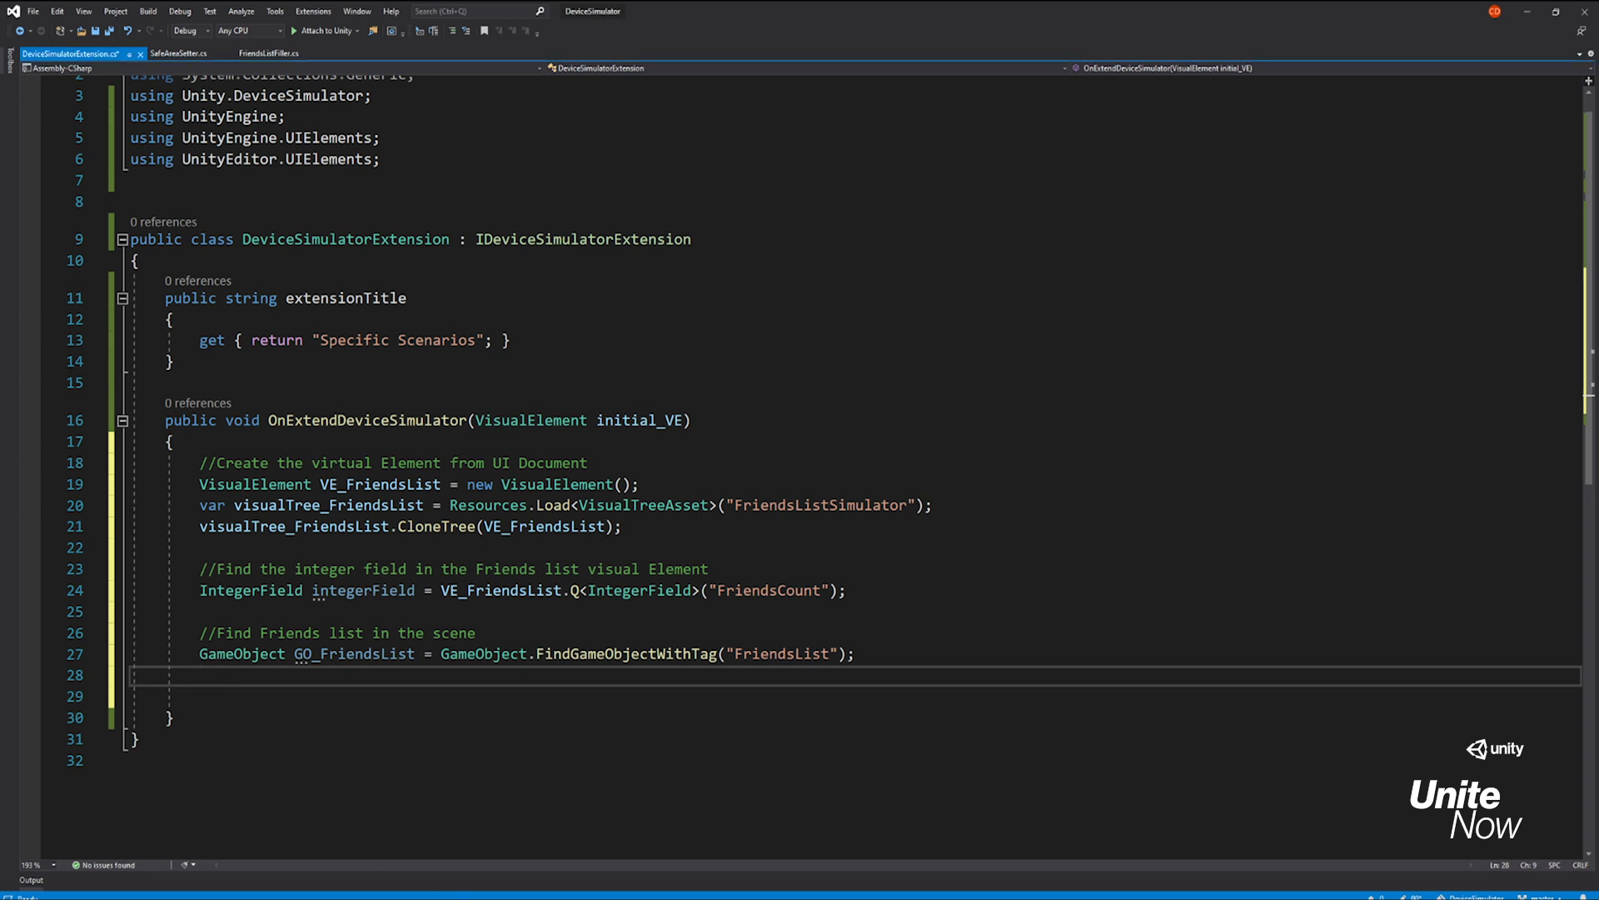
text(//register a callback for change in the integer field integerField.RegisterCallback<ChangeEvent<int>>((evt) => {     if (GO_FriendsList != null)     {         GO_FriendsList.GetComponent<FriendsListFiller>().SetFriendsList(evt.newValue);     } });)
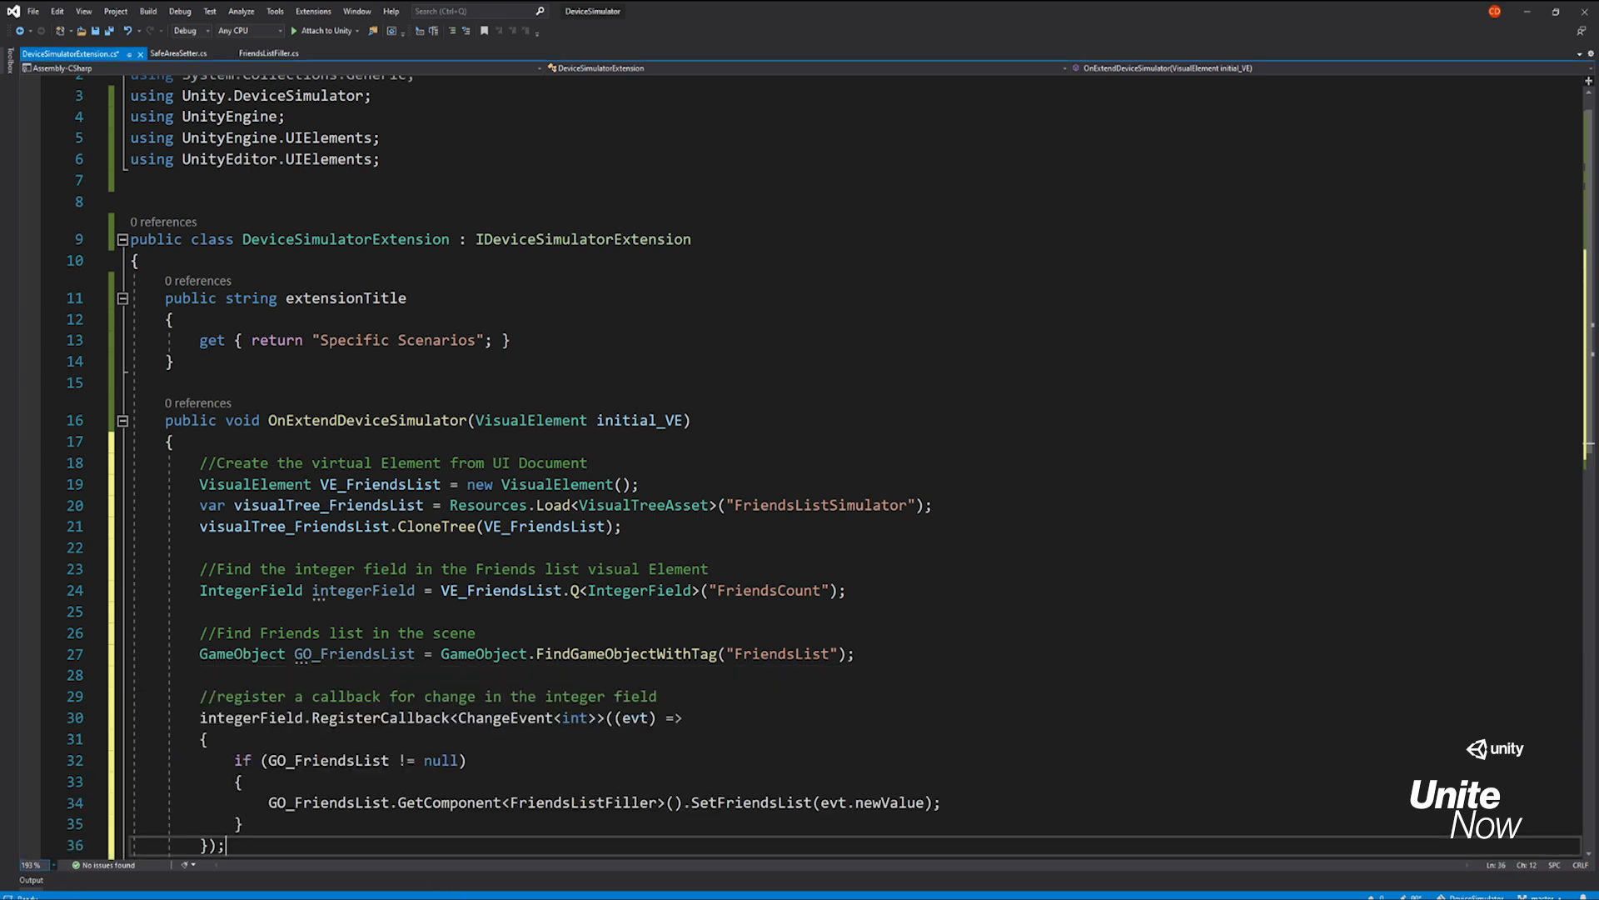
key(Return)
key(Return)
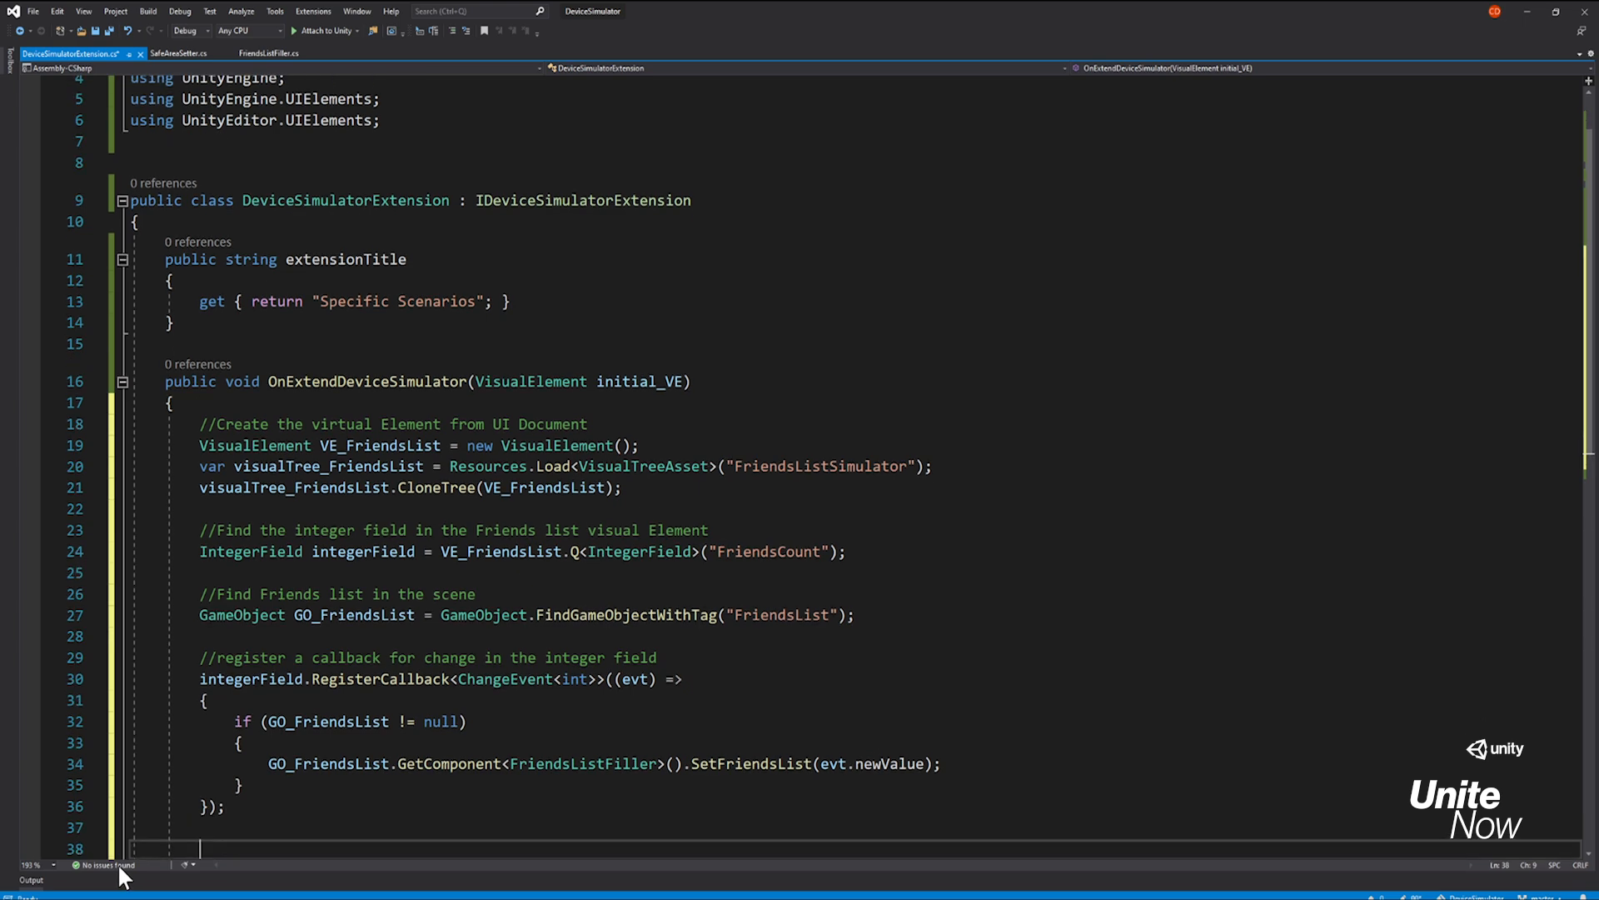
Step: Initialise integerField.value to 0, add VE_FriendsList to initial_VE's Foldout, and save the script
scroll(800, 467, down, 3)
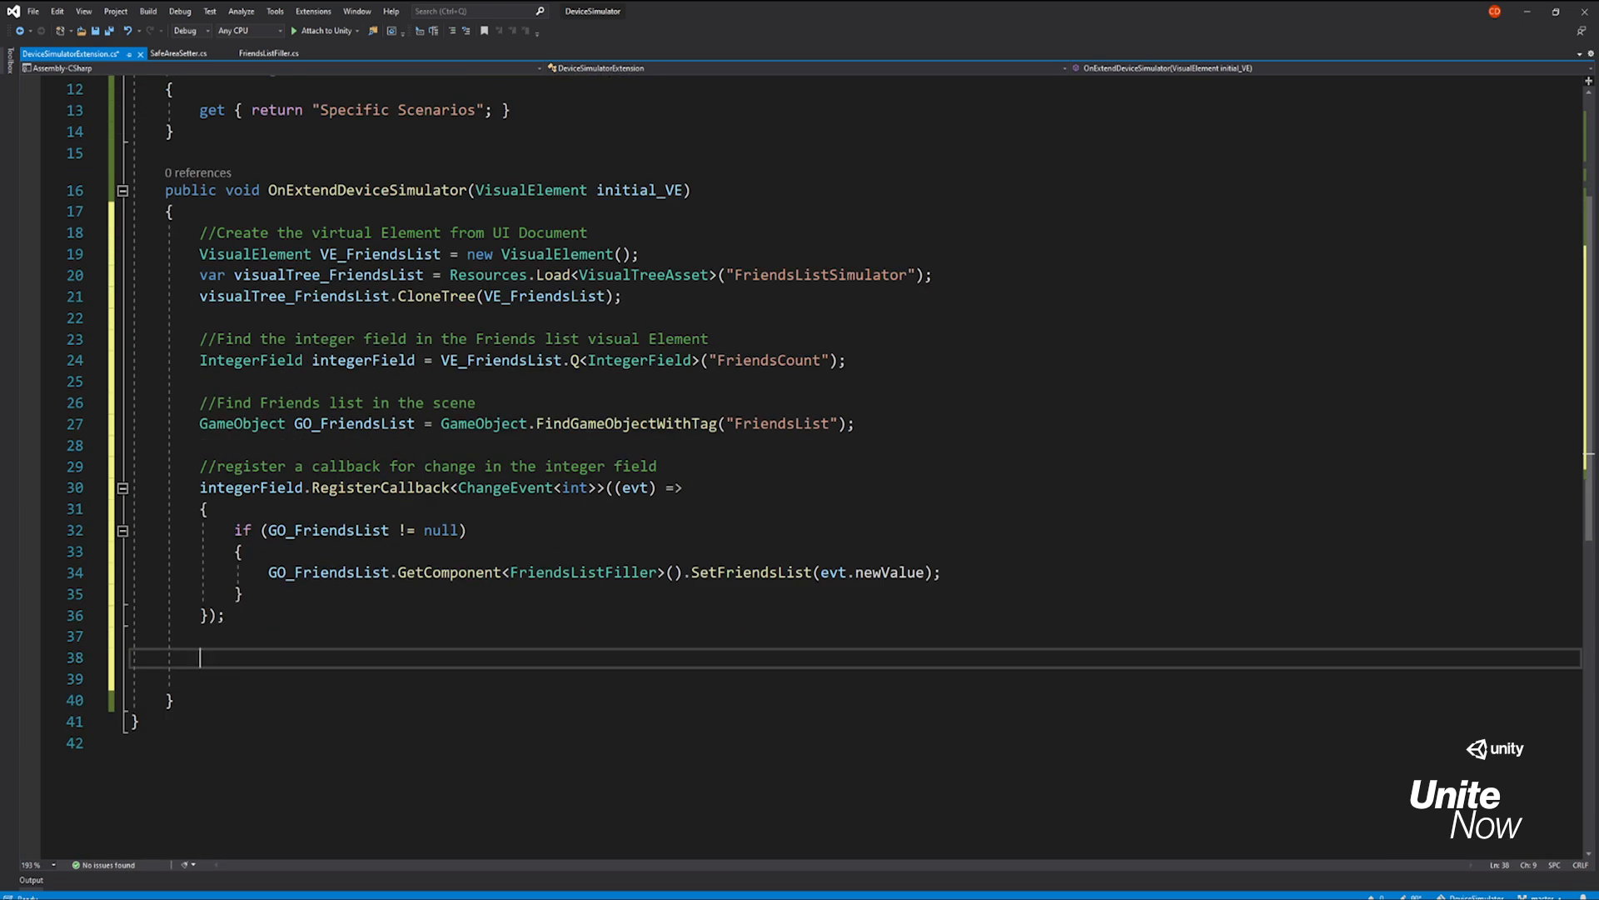
key(alt+Tab)
key(alt+Tab)
text(//init the integer value integerField.value = 0;  initial_VE.Q<Foldout>().Add(VE_FriendsList);)
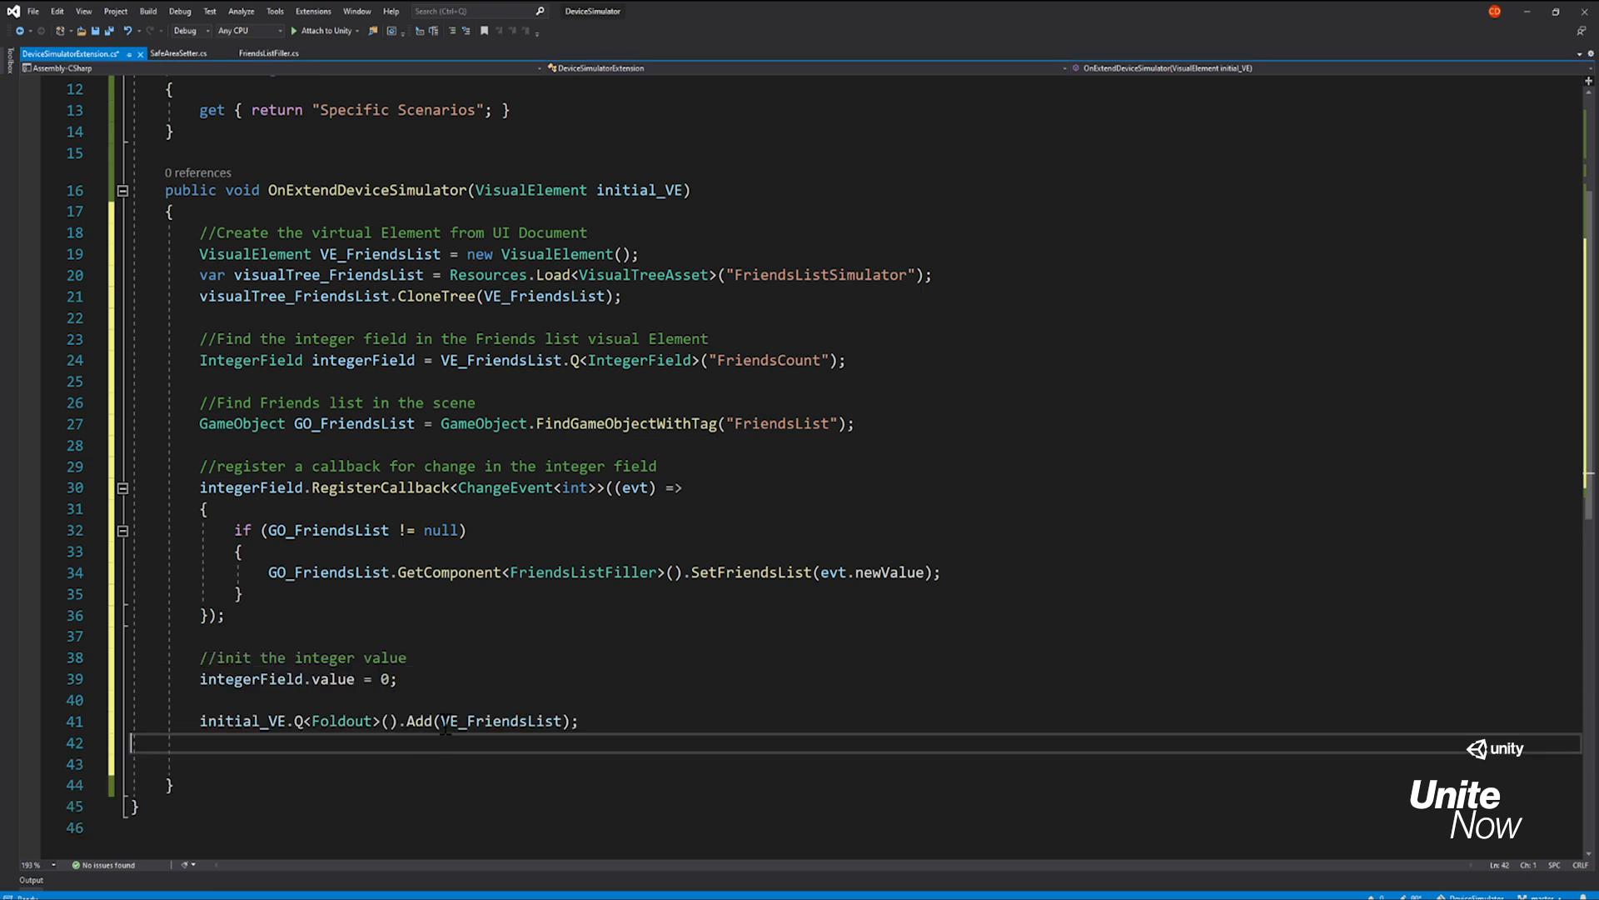
click(636, 719)
click(620, 783)
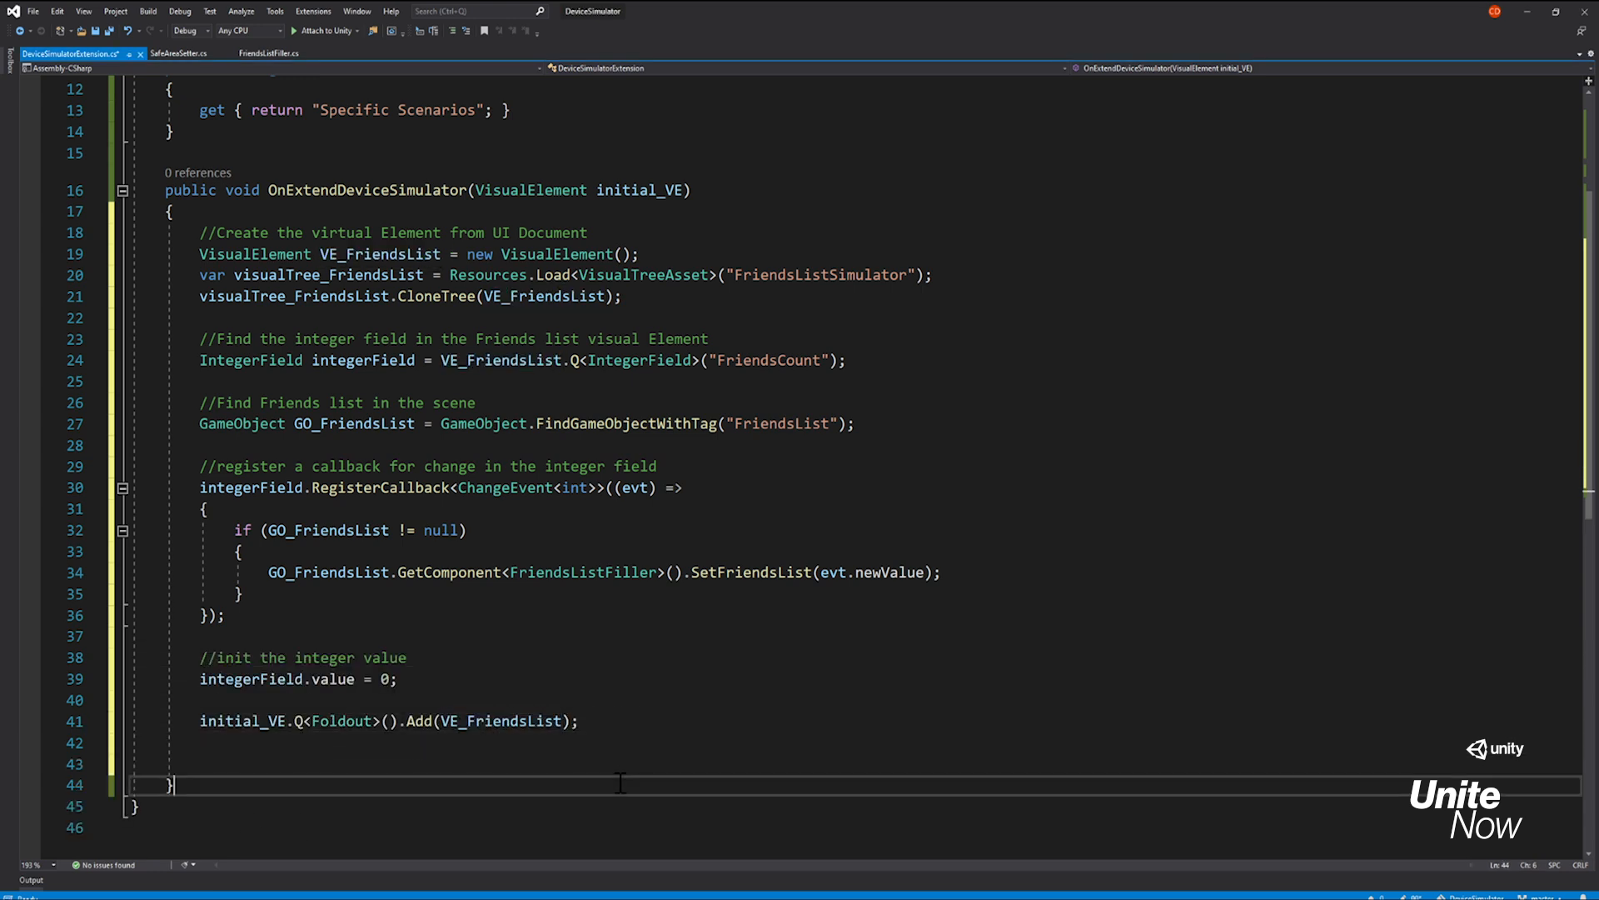
key(ctrl+s)
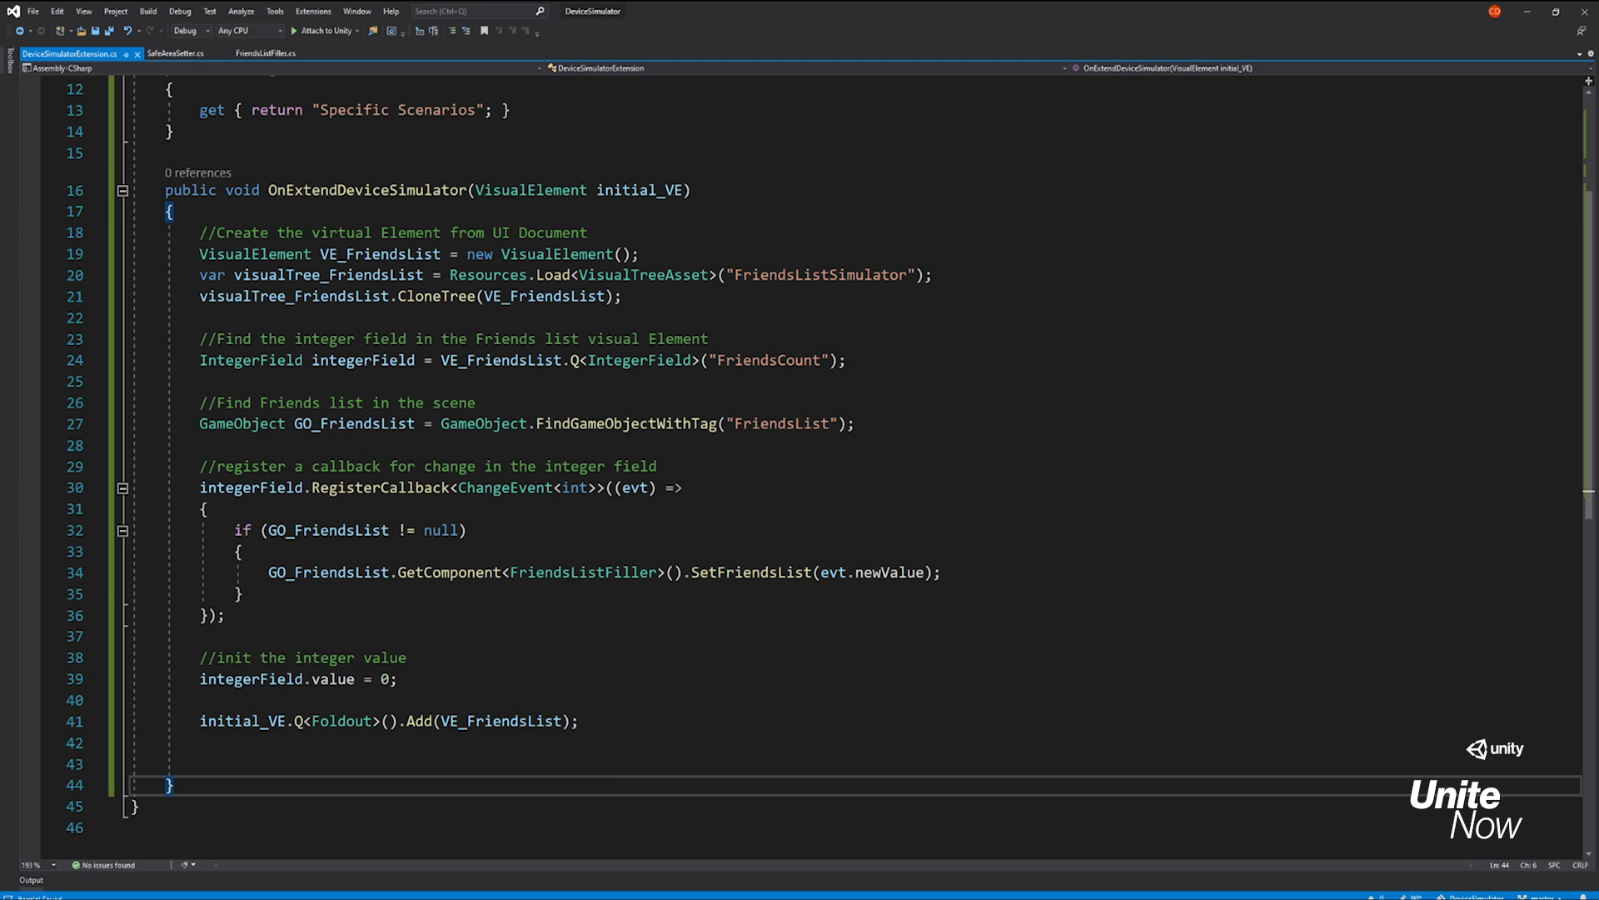
Step: Return to the Unity editor, expand Specific Scenarios in the simulator, and widen the simulator area to show the whole device
key(alt+Tab)
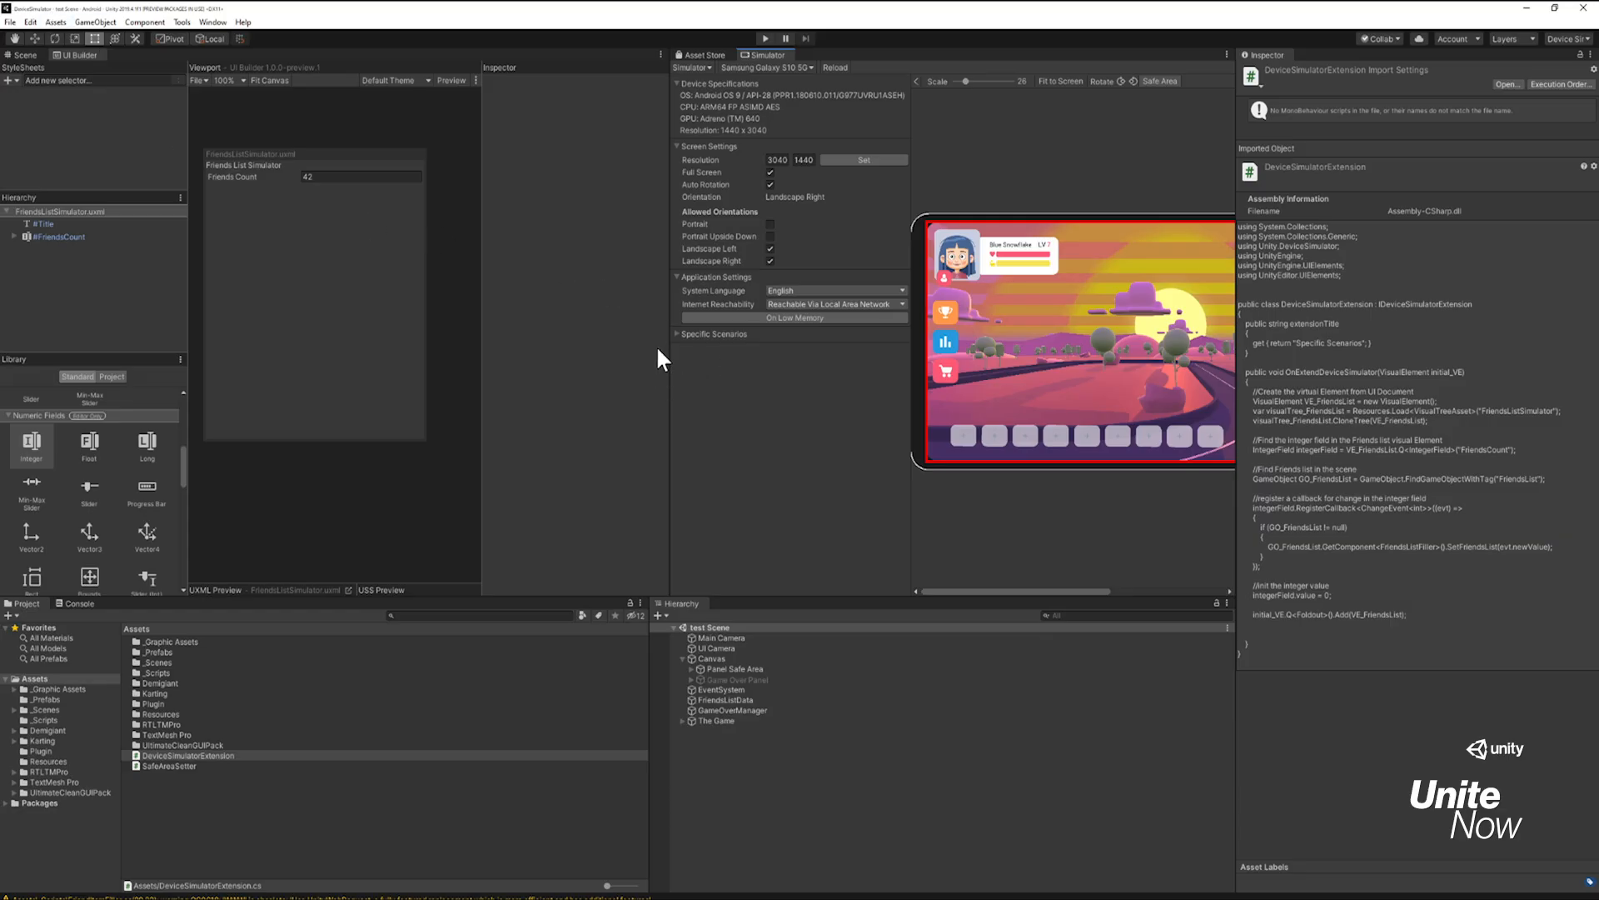
click(677, 334)
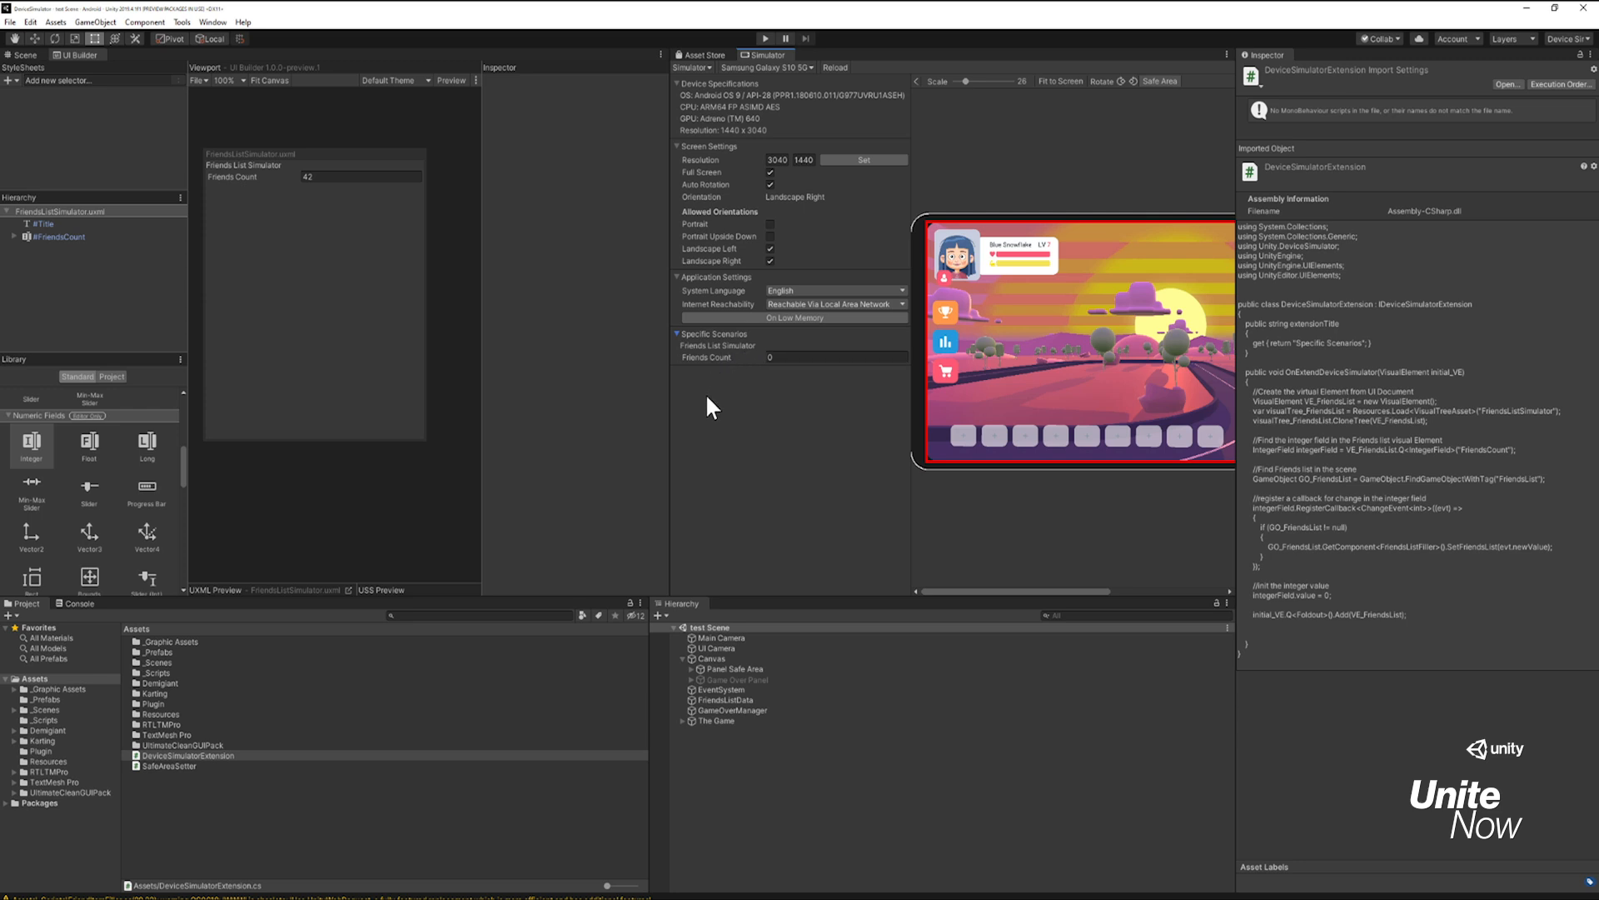
drag(666, 373, 442, 354)
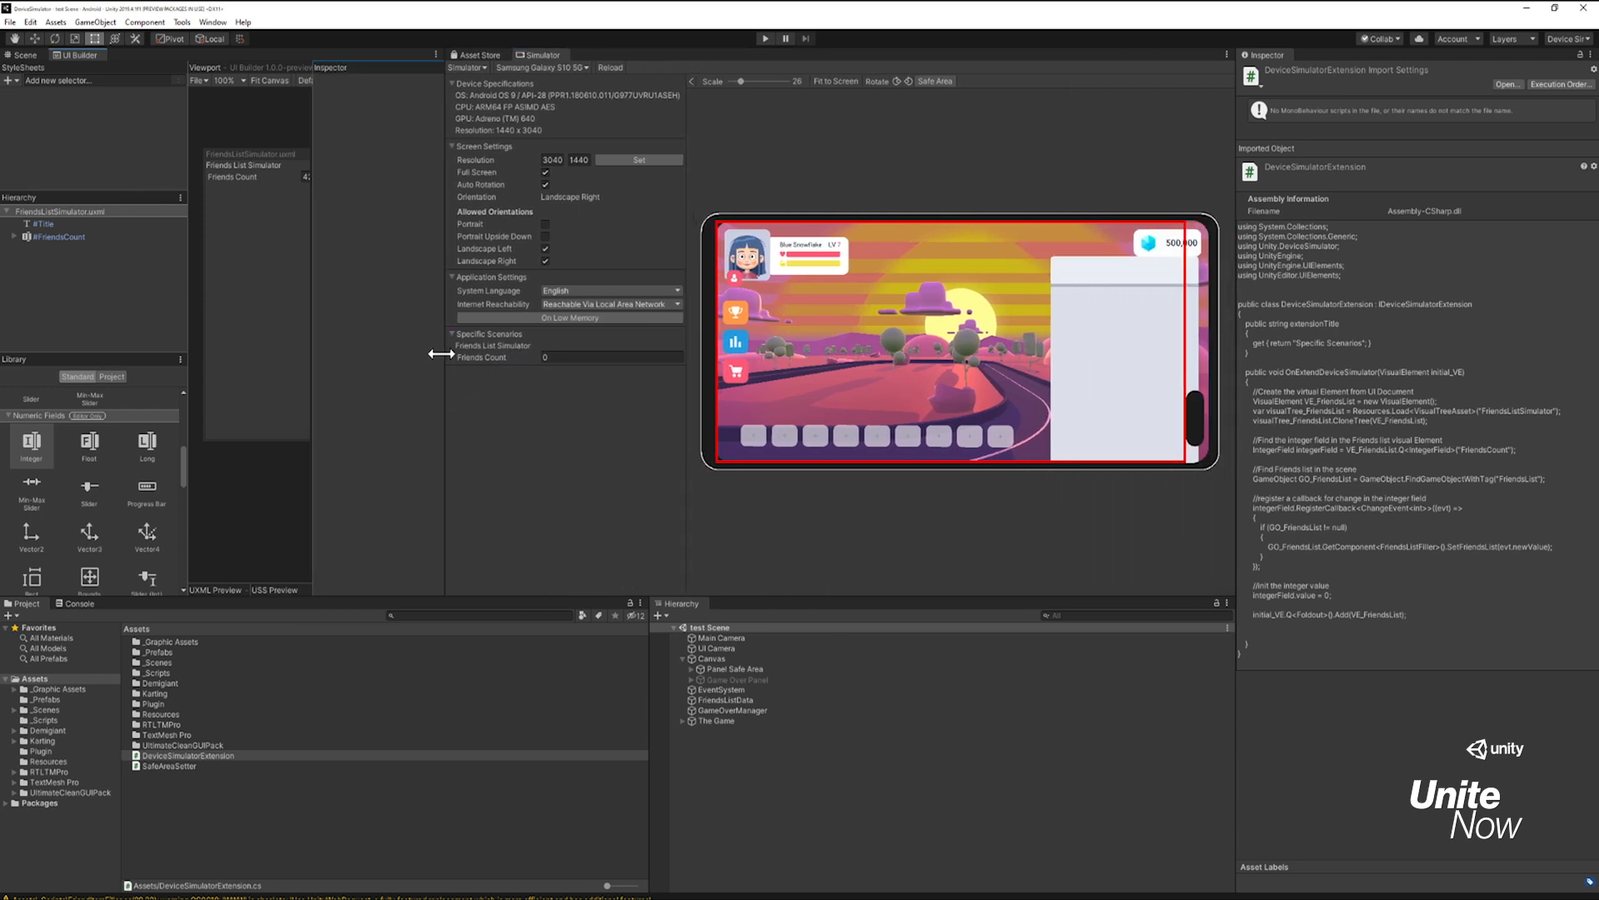
Step: Run the game with its Friends List popup open, and test the list with a Friends Count of 10
click(764, 38)
click(1085, 454)
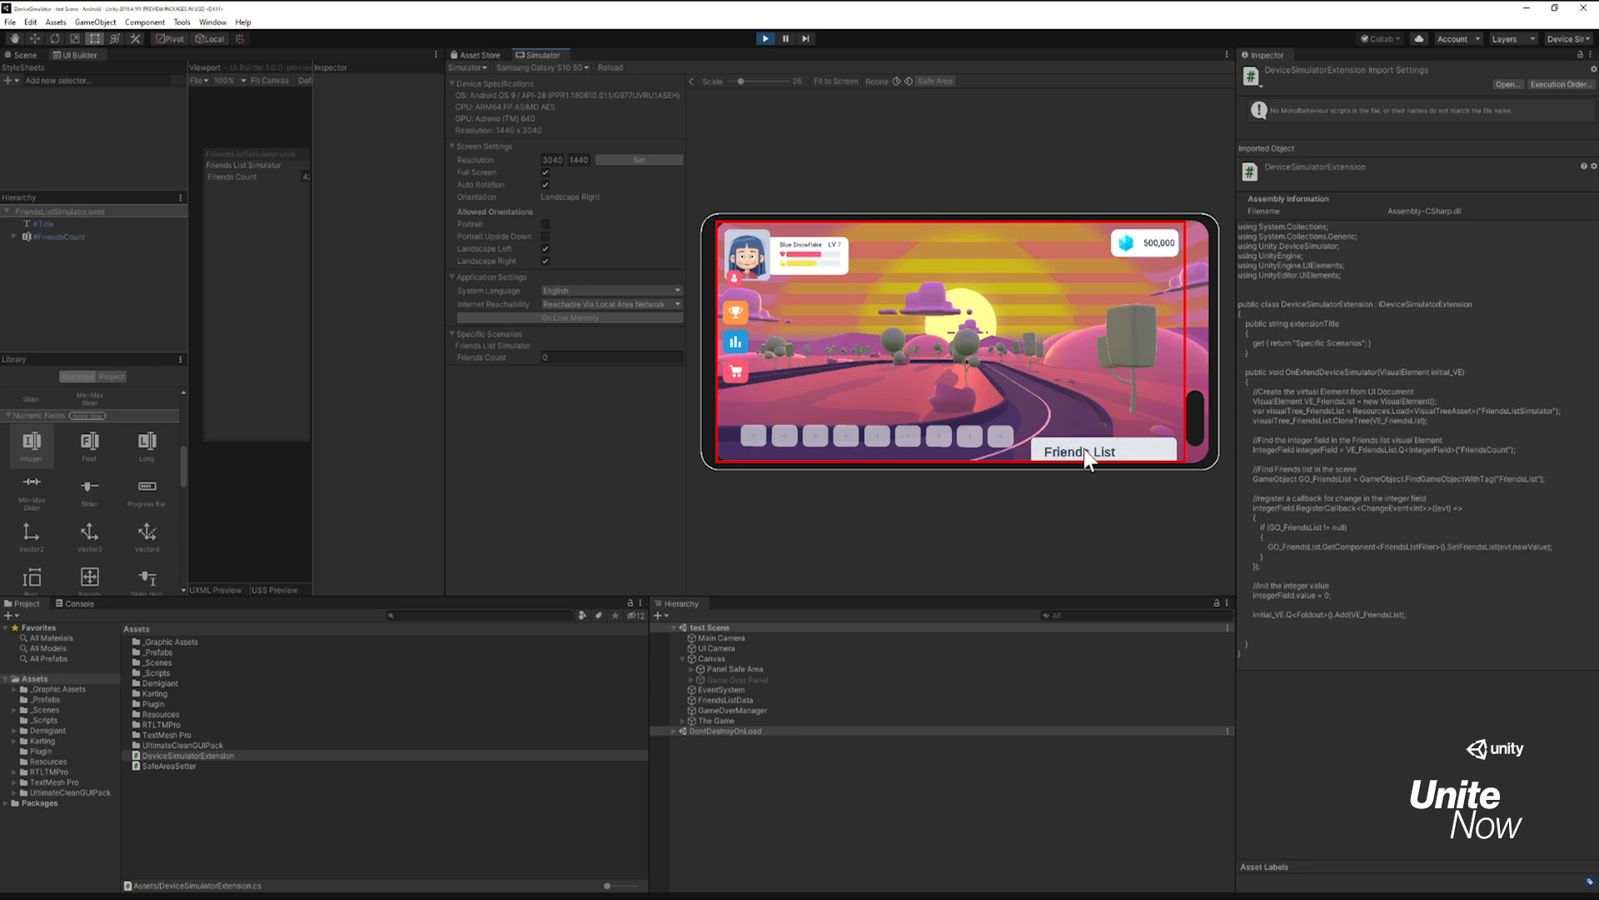
click(571, 360)
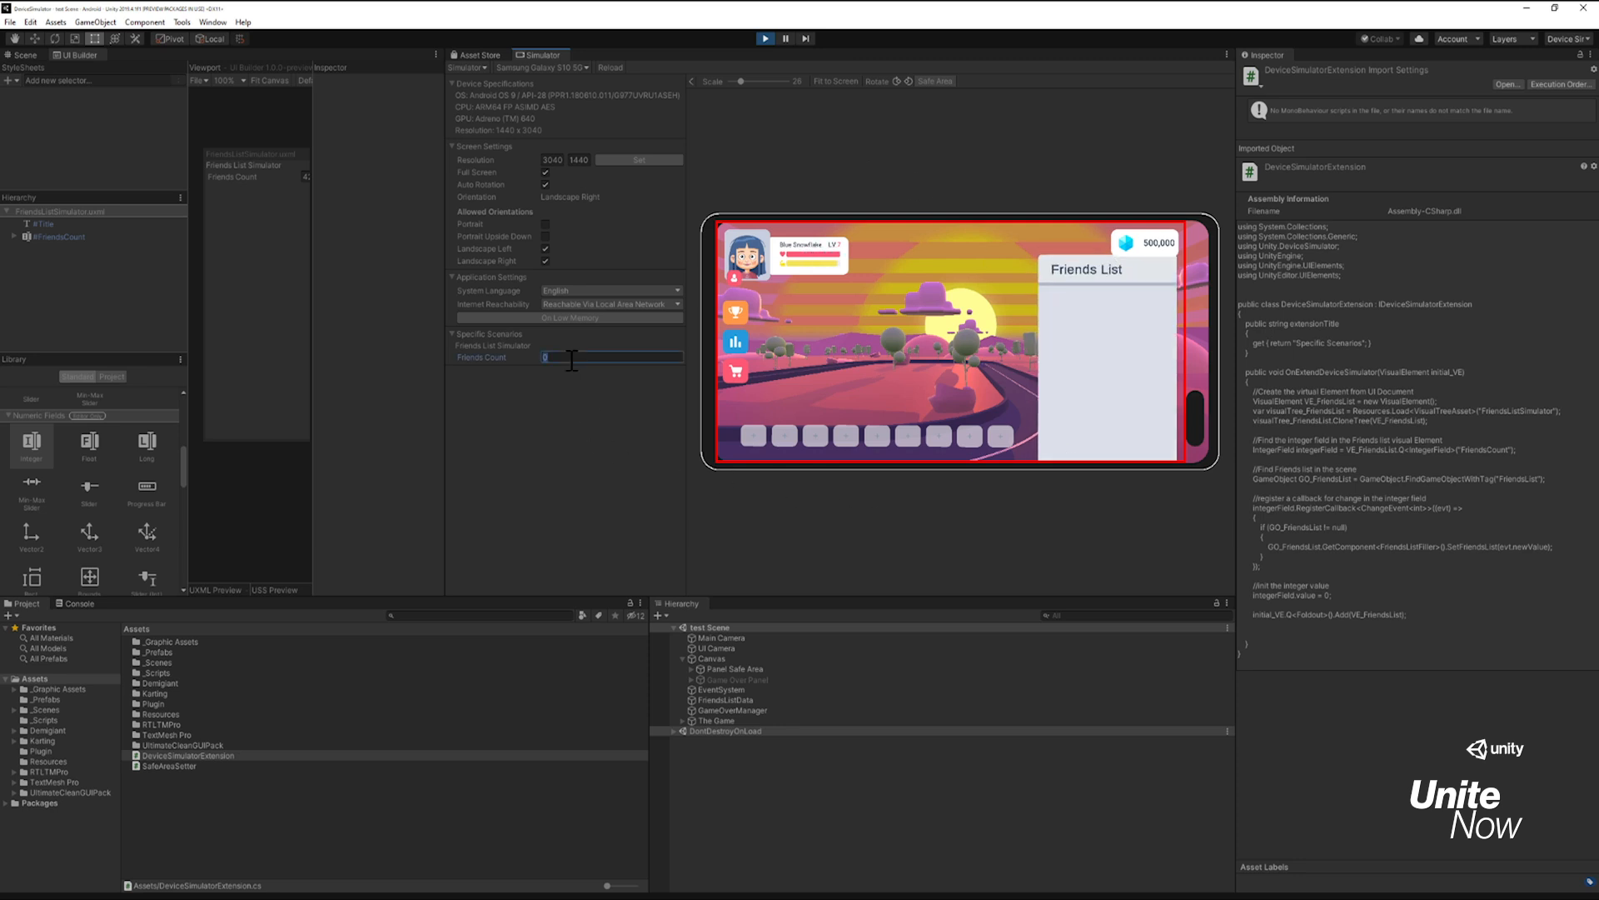
text(10)
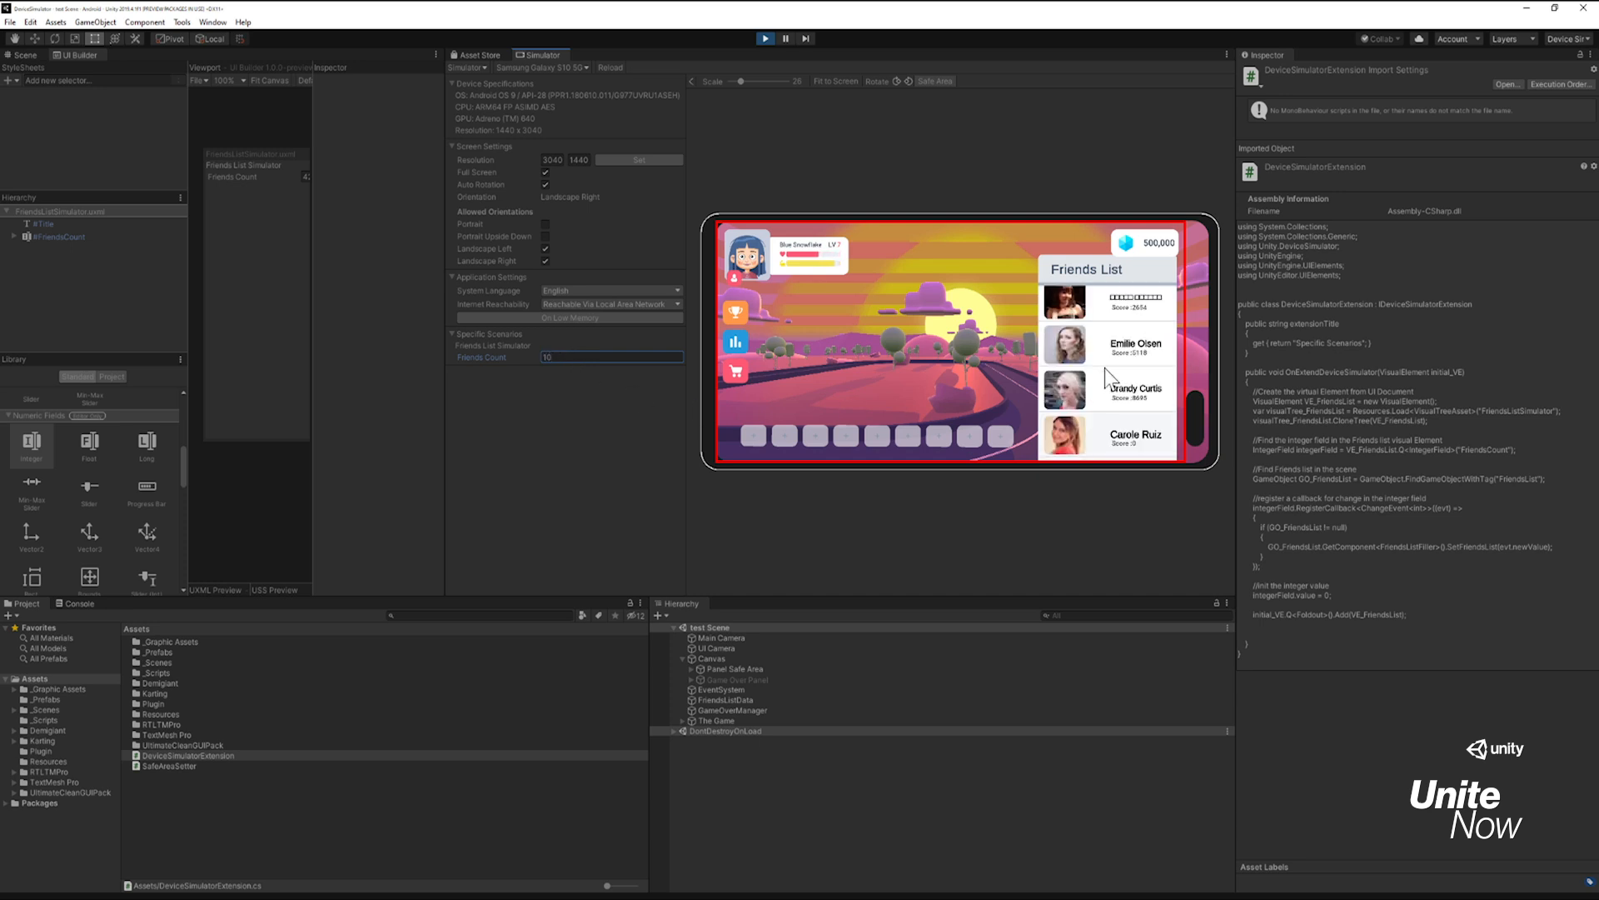
drag(1125, 442, 1122, 642)
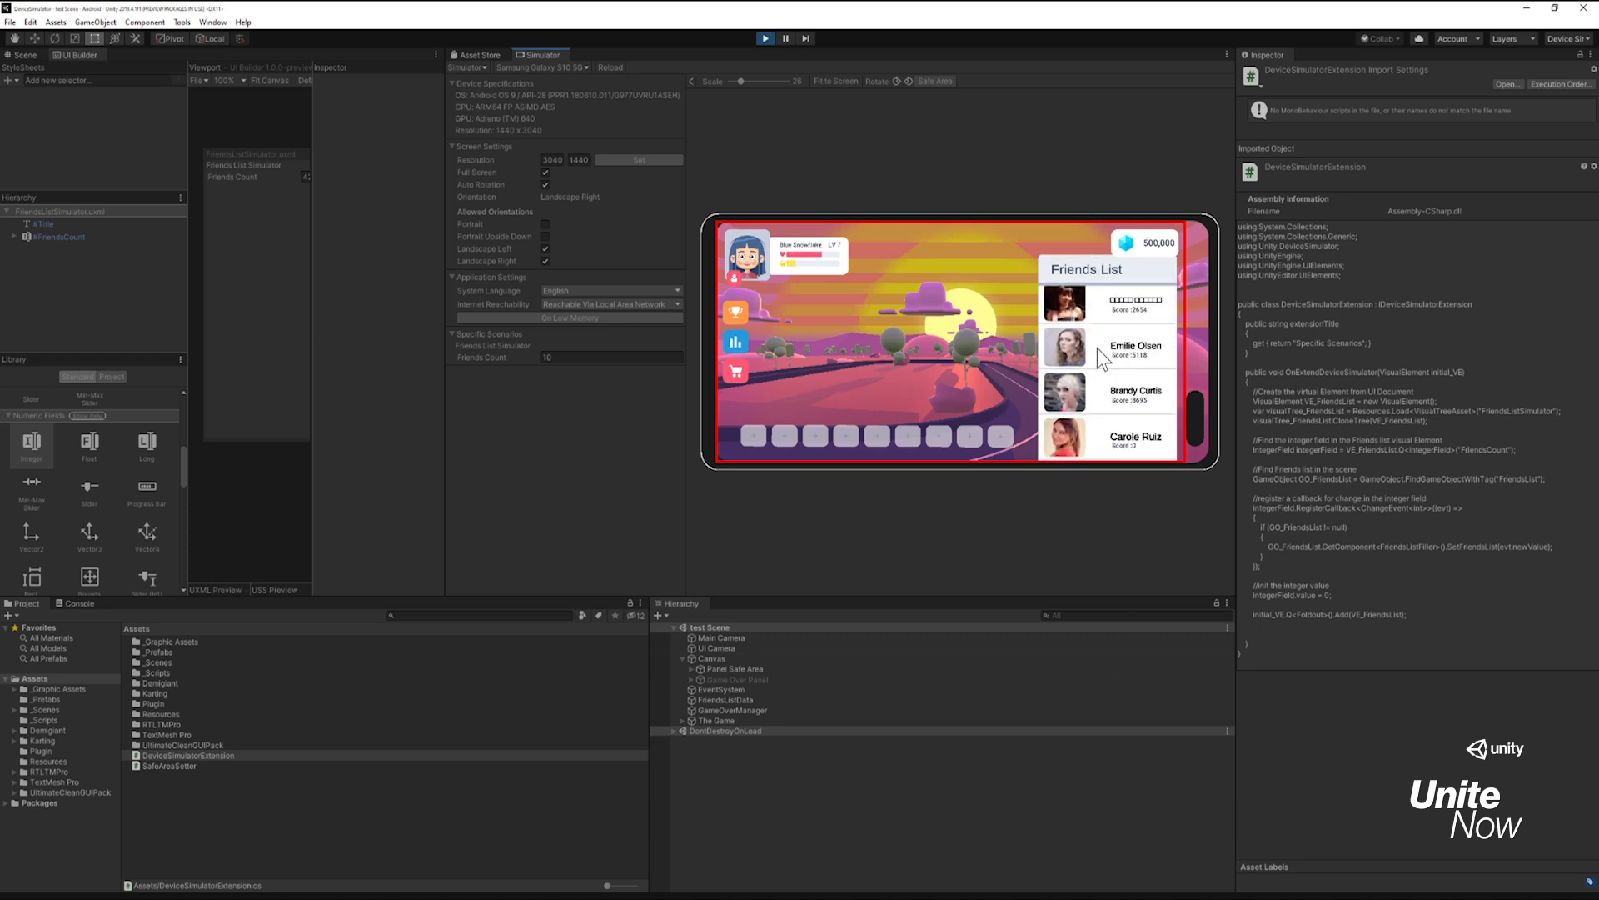
Step: Show the Scene view, select Friends List Content, and expand its Content object to examine the instantiated list items
click(21, 56)
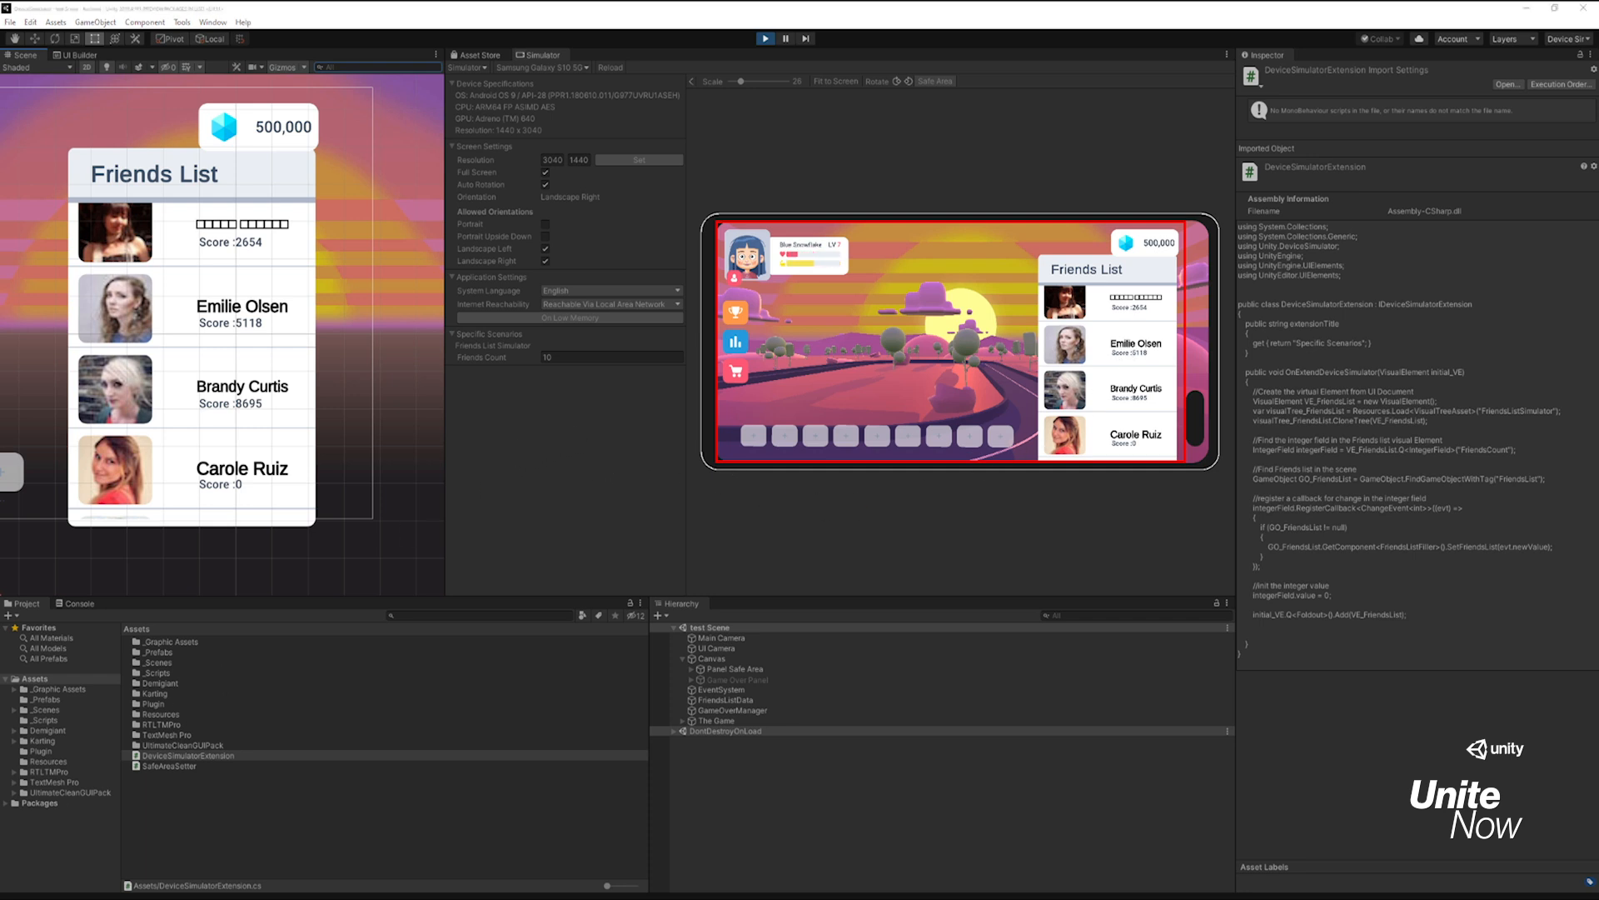
click(279, 310)
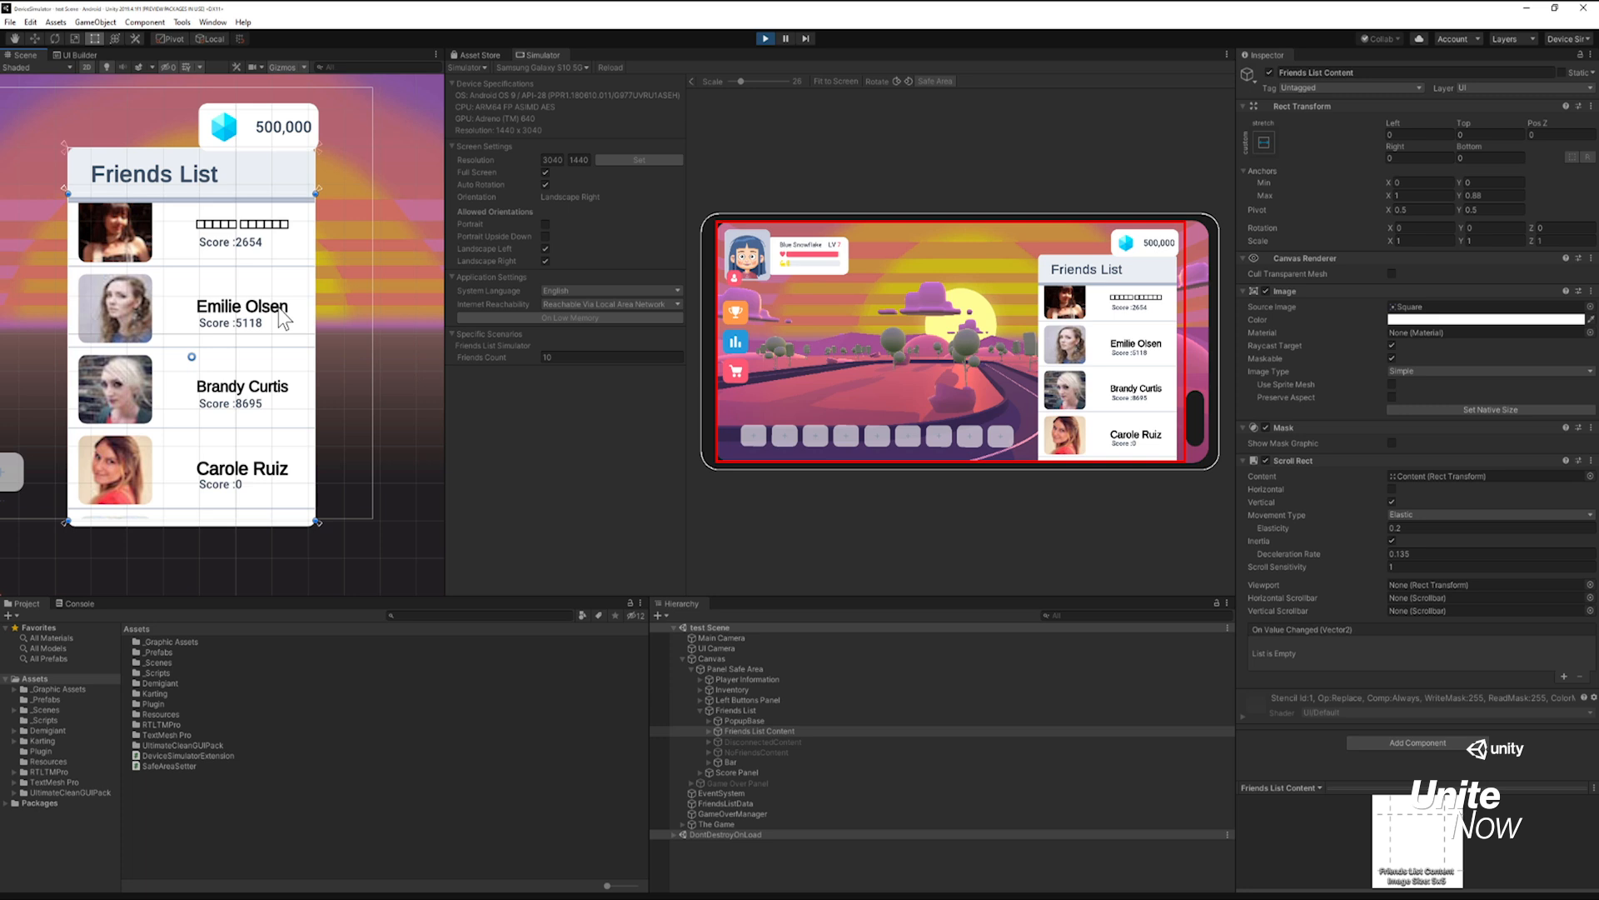
click(710, 729)
click(717, 740)
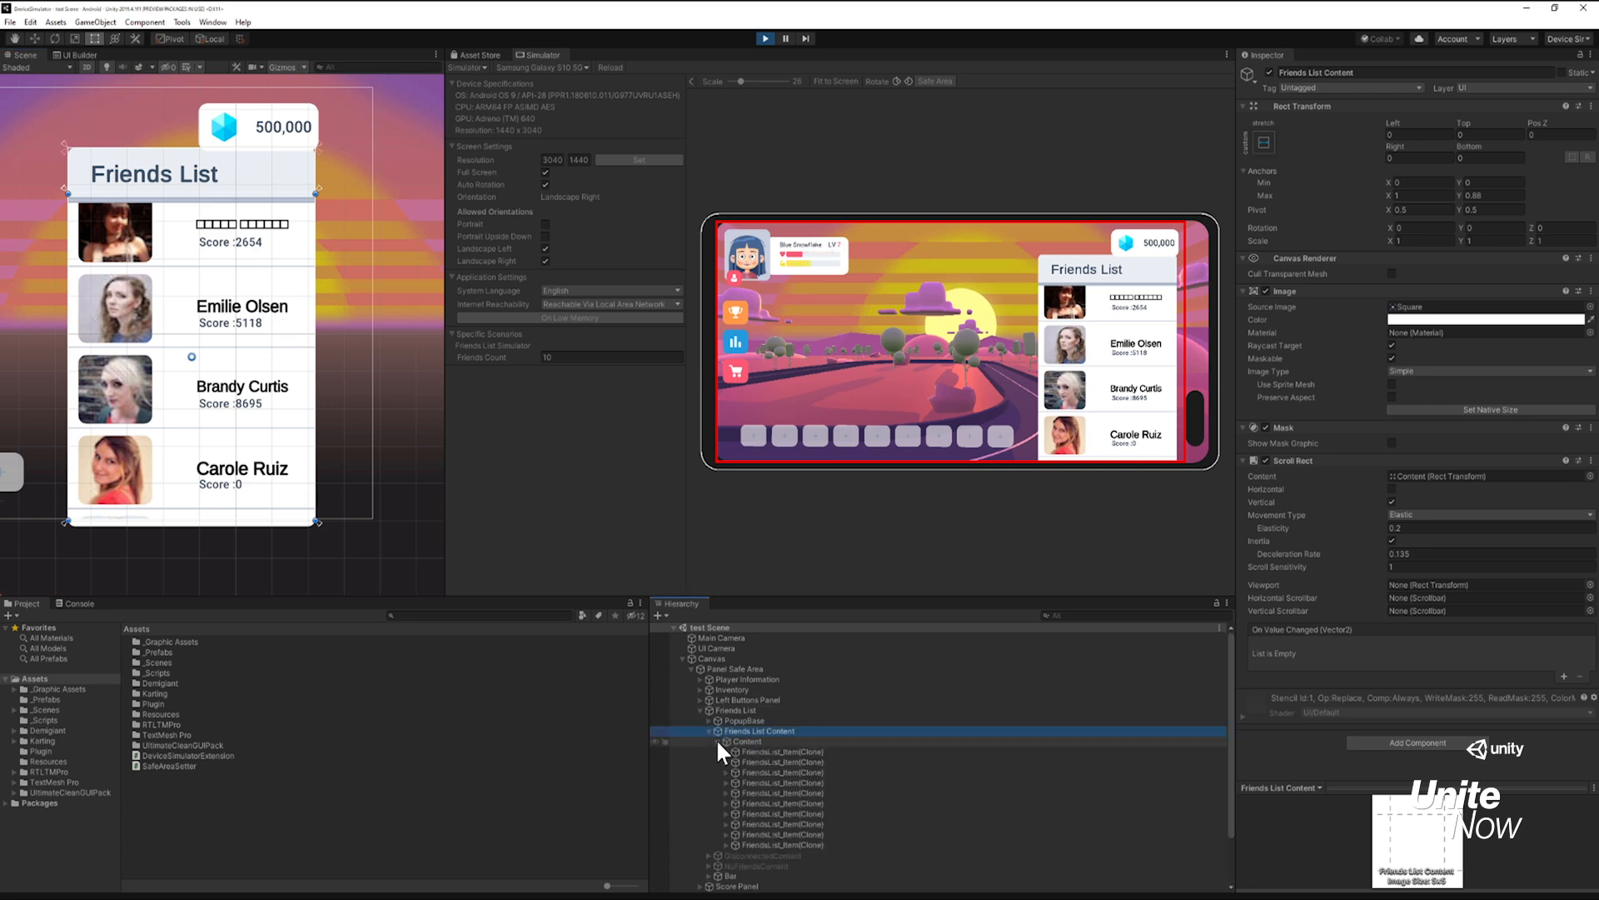
Step: Test the running friends list with a Friends Count of 3, and raise the count to 30
click(557, 357)
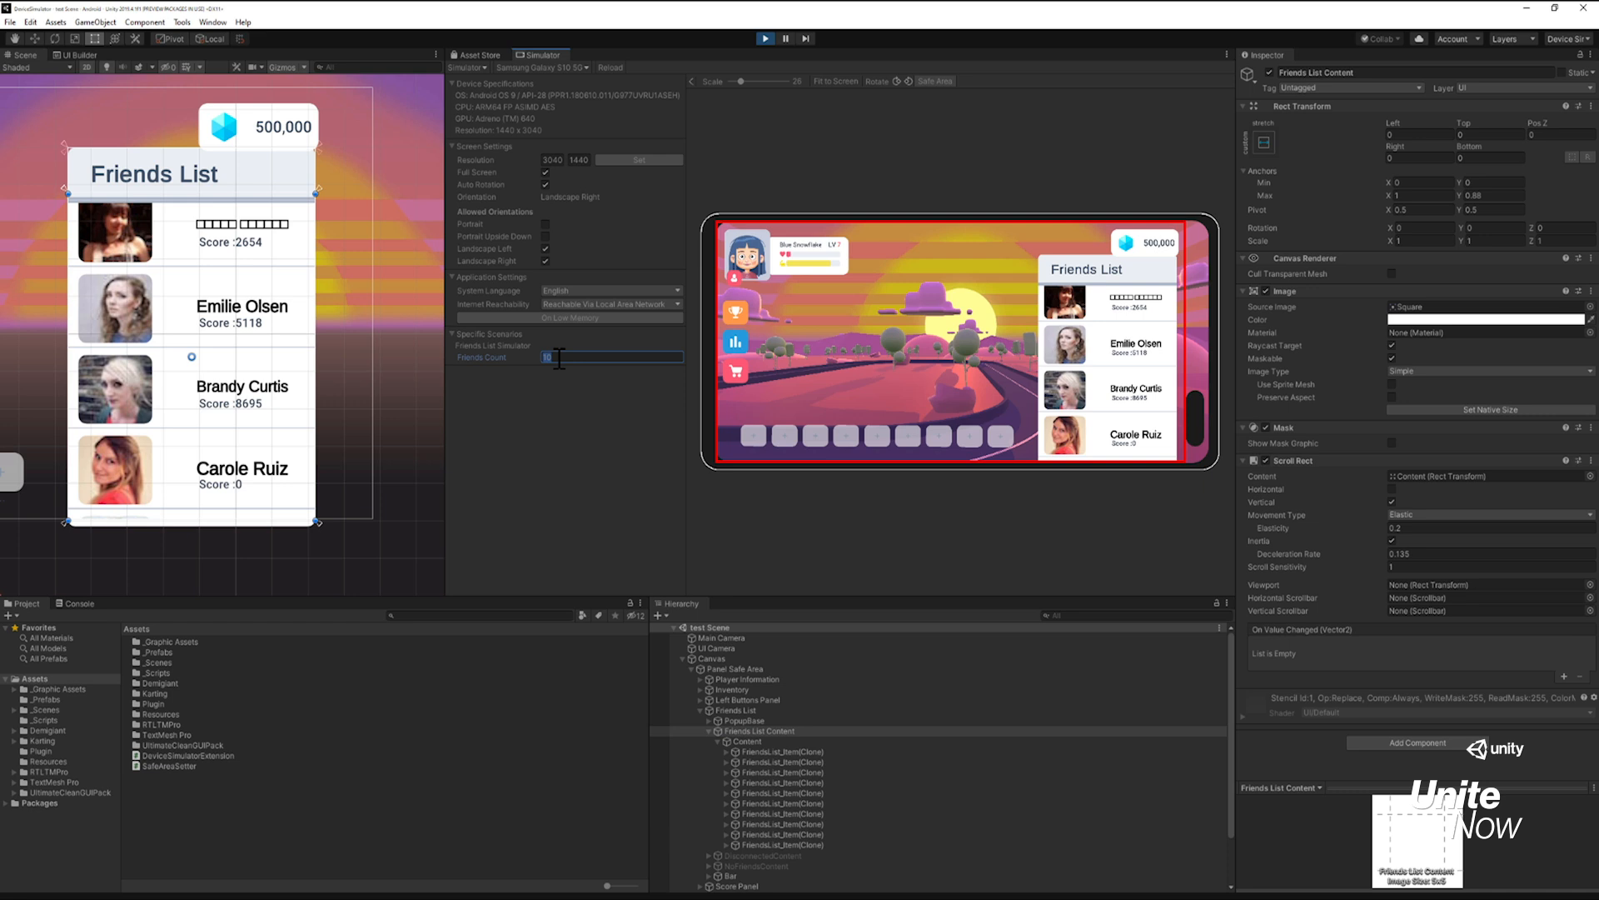
text(3)
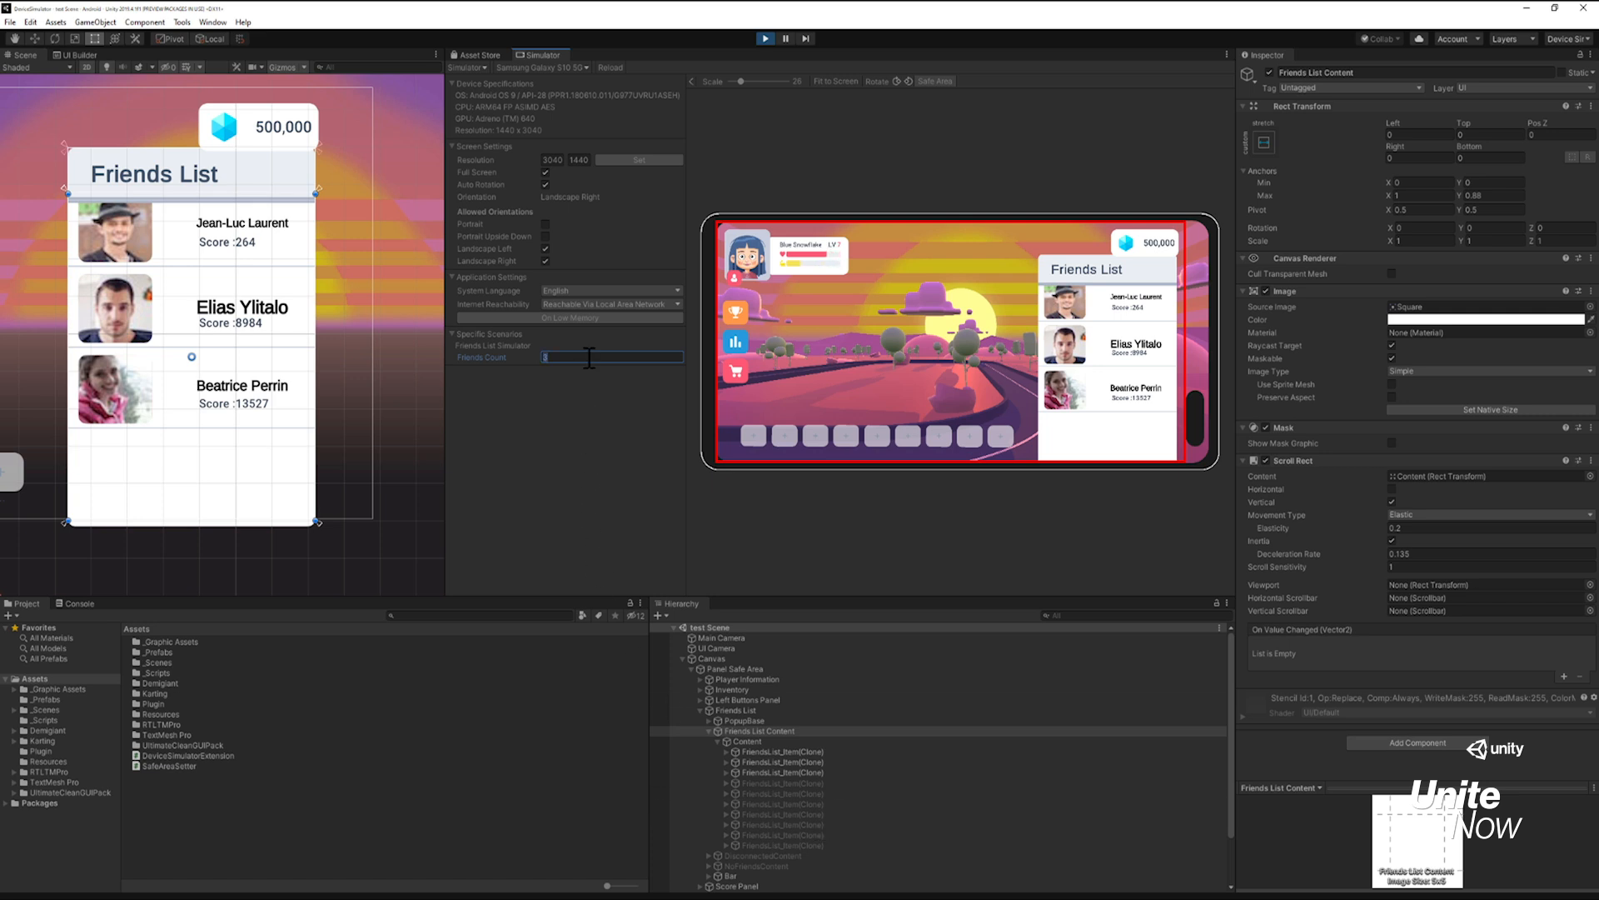
text(0)
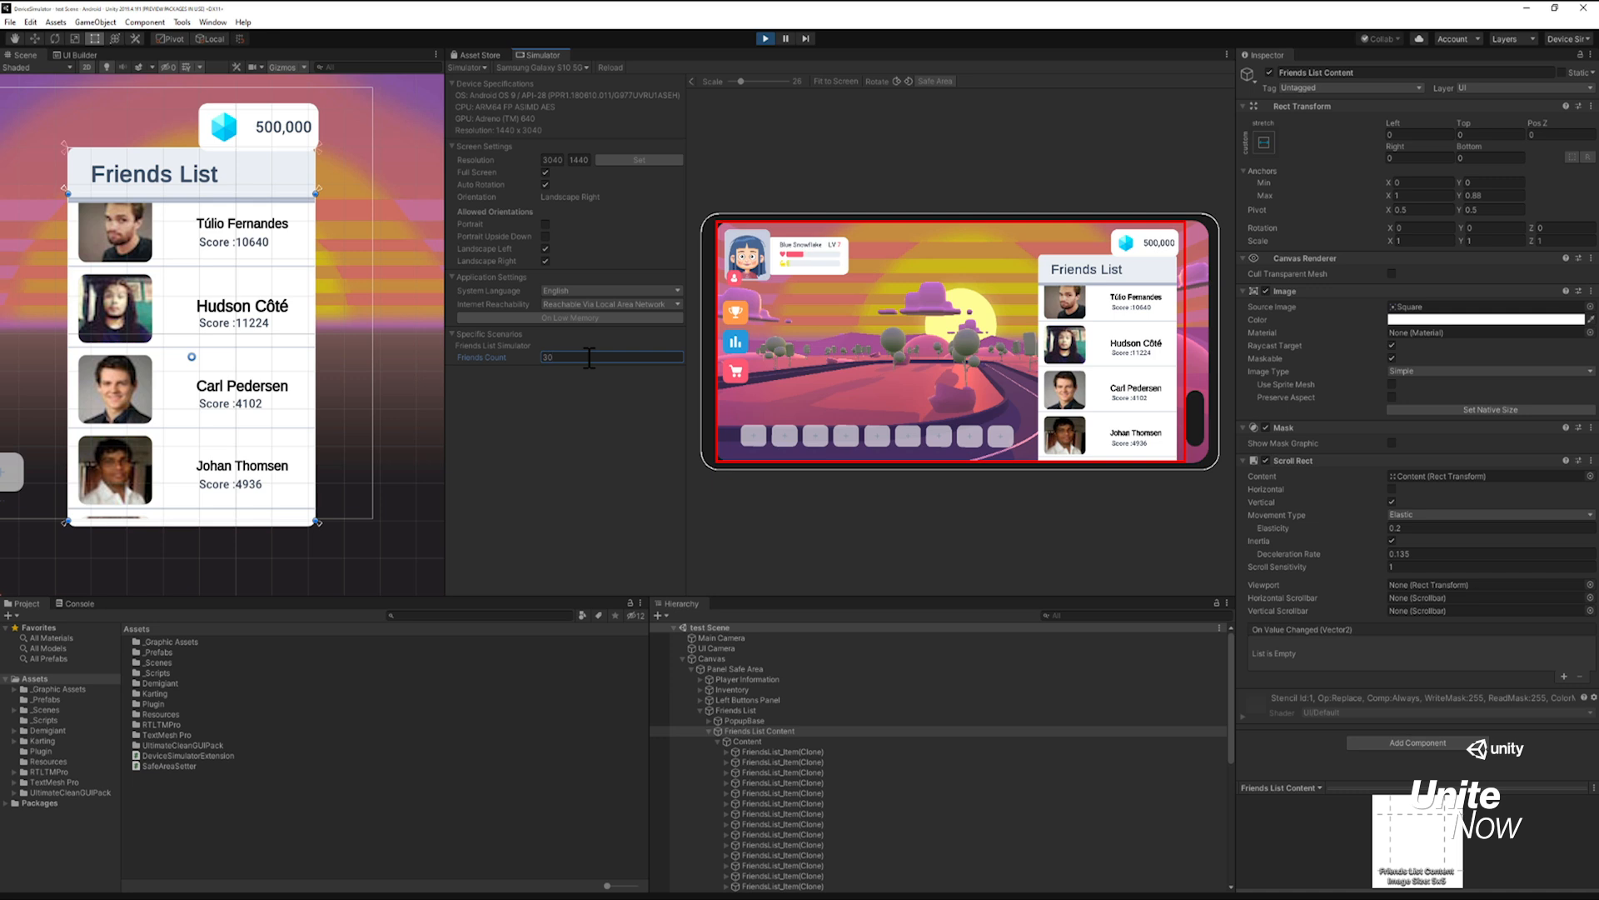
Step: Inspect one of the FriendsList_Item(Clone) objects in the hierarchy and scroll through the friends list on the simulated device
scroll(782, 753, down, 6)
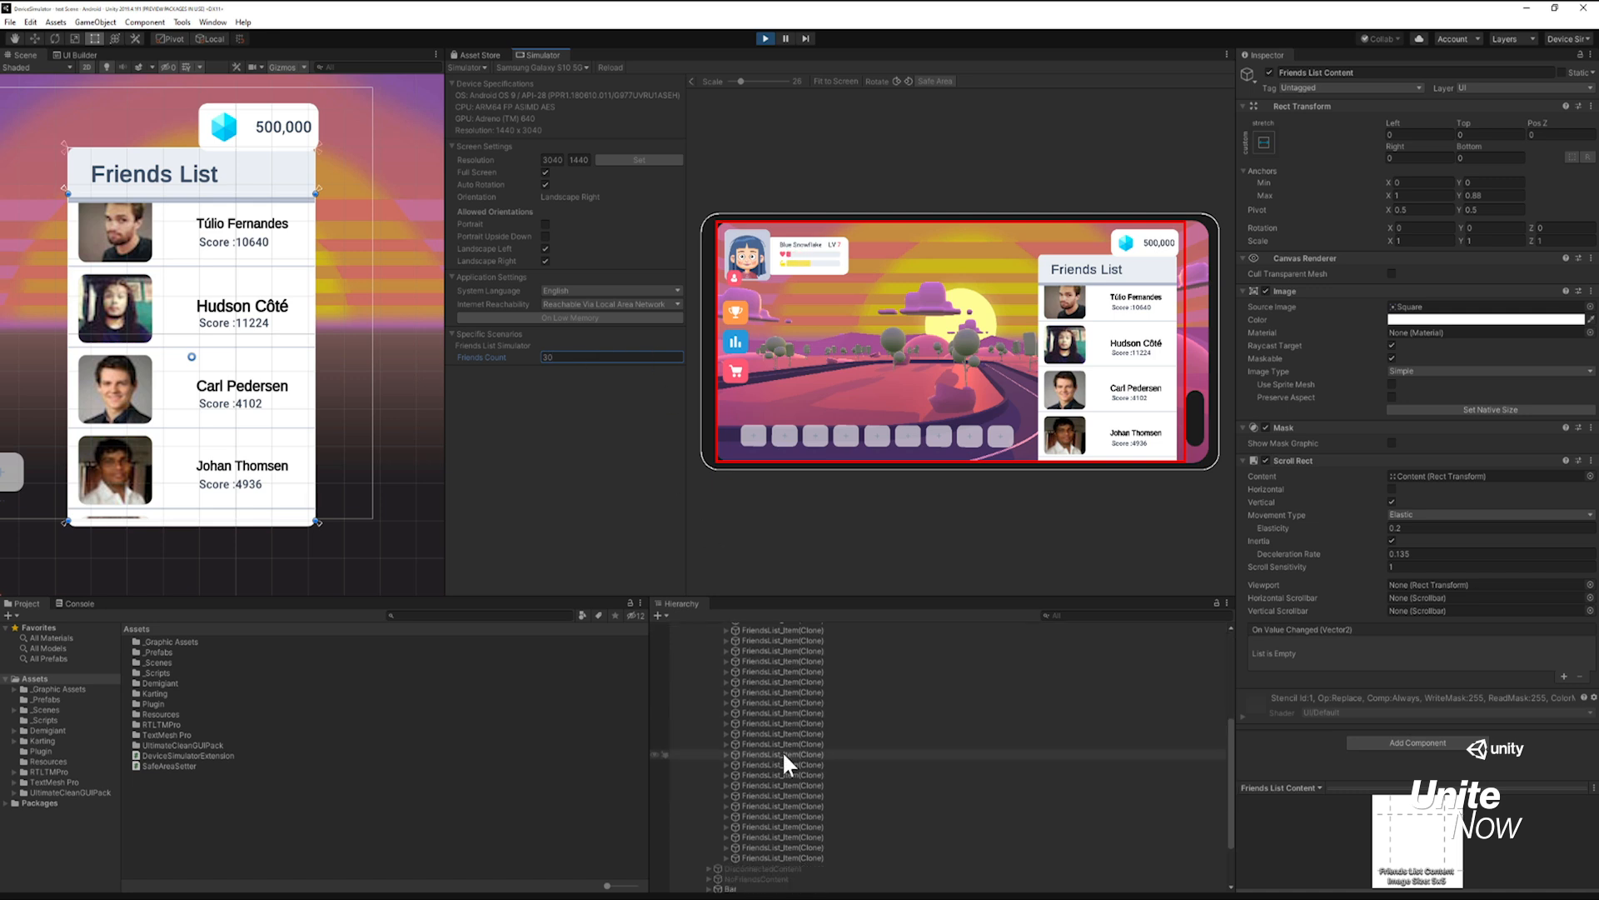
click(783, 754)
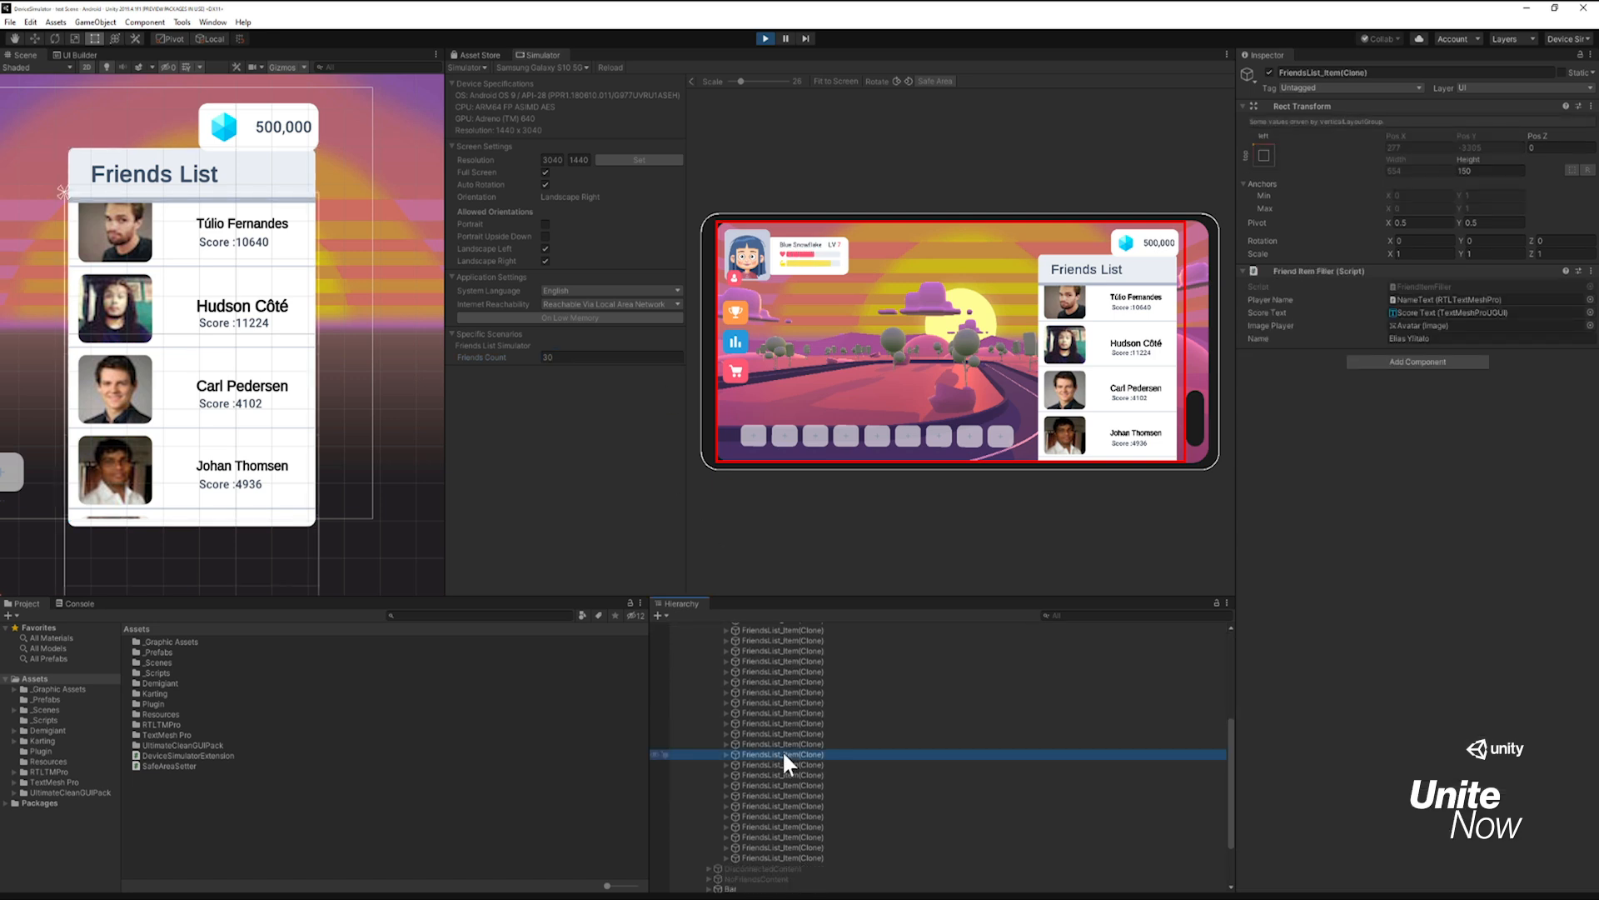
drag(1167, 423, 1148, 304)
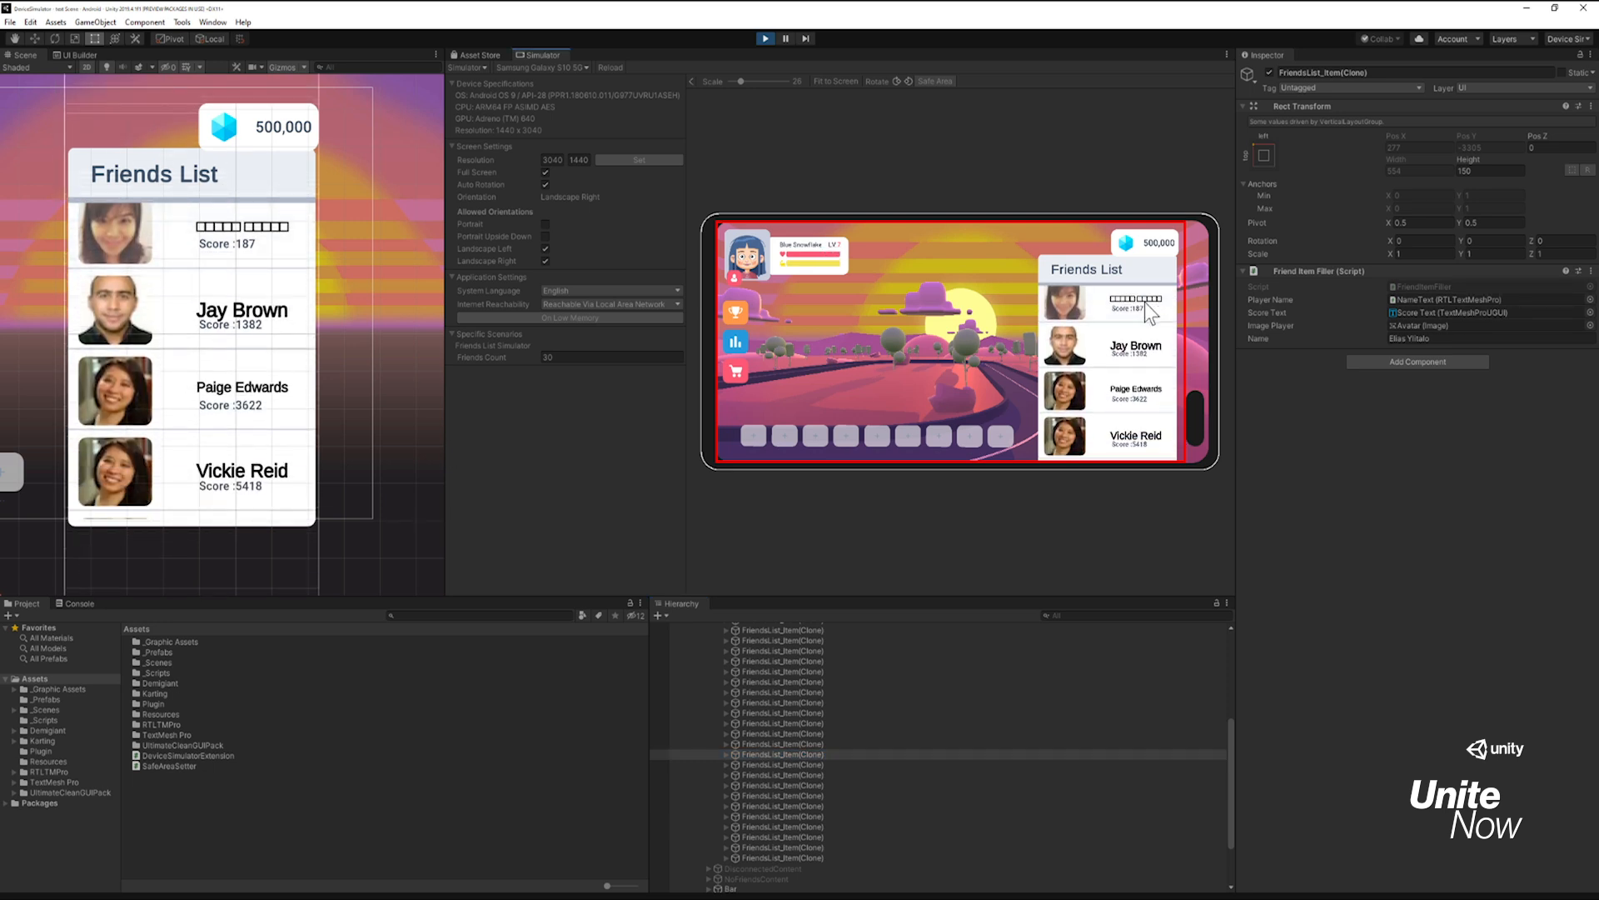
Step: Inspect the NameText object of the friend whose name shows unreadable characters, and stop the running game
click(237, 230)
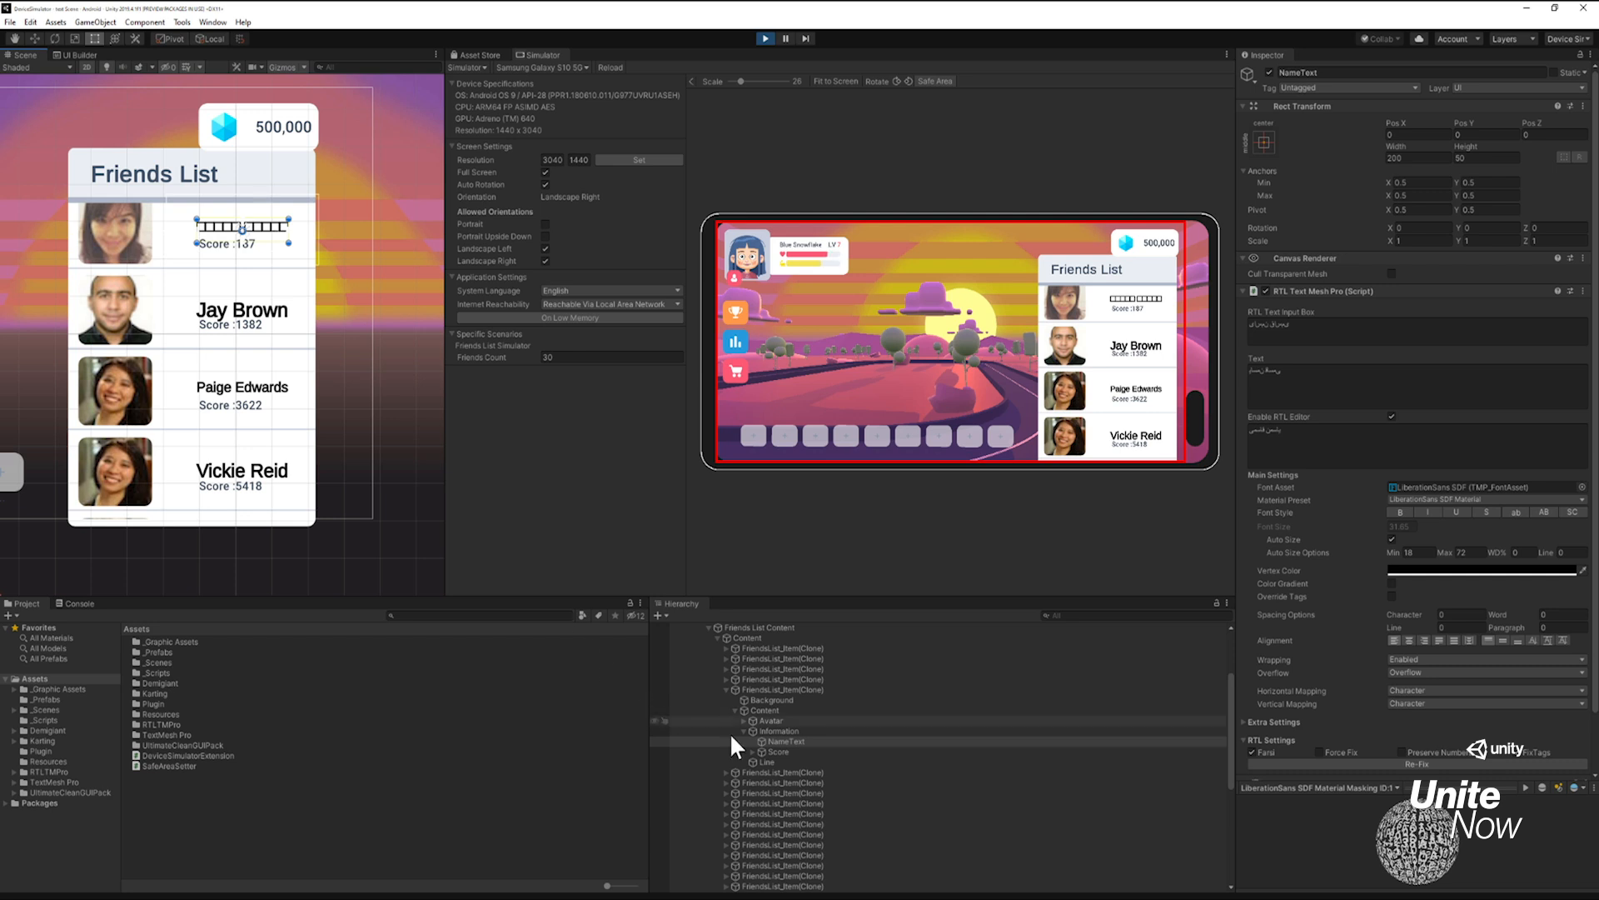
click(778, 739)
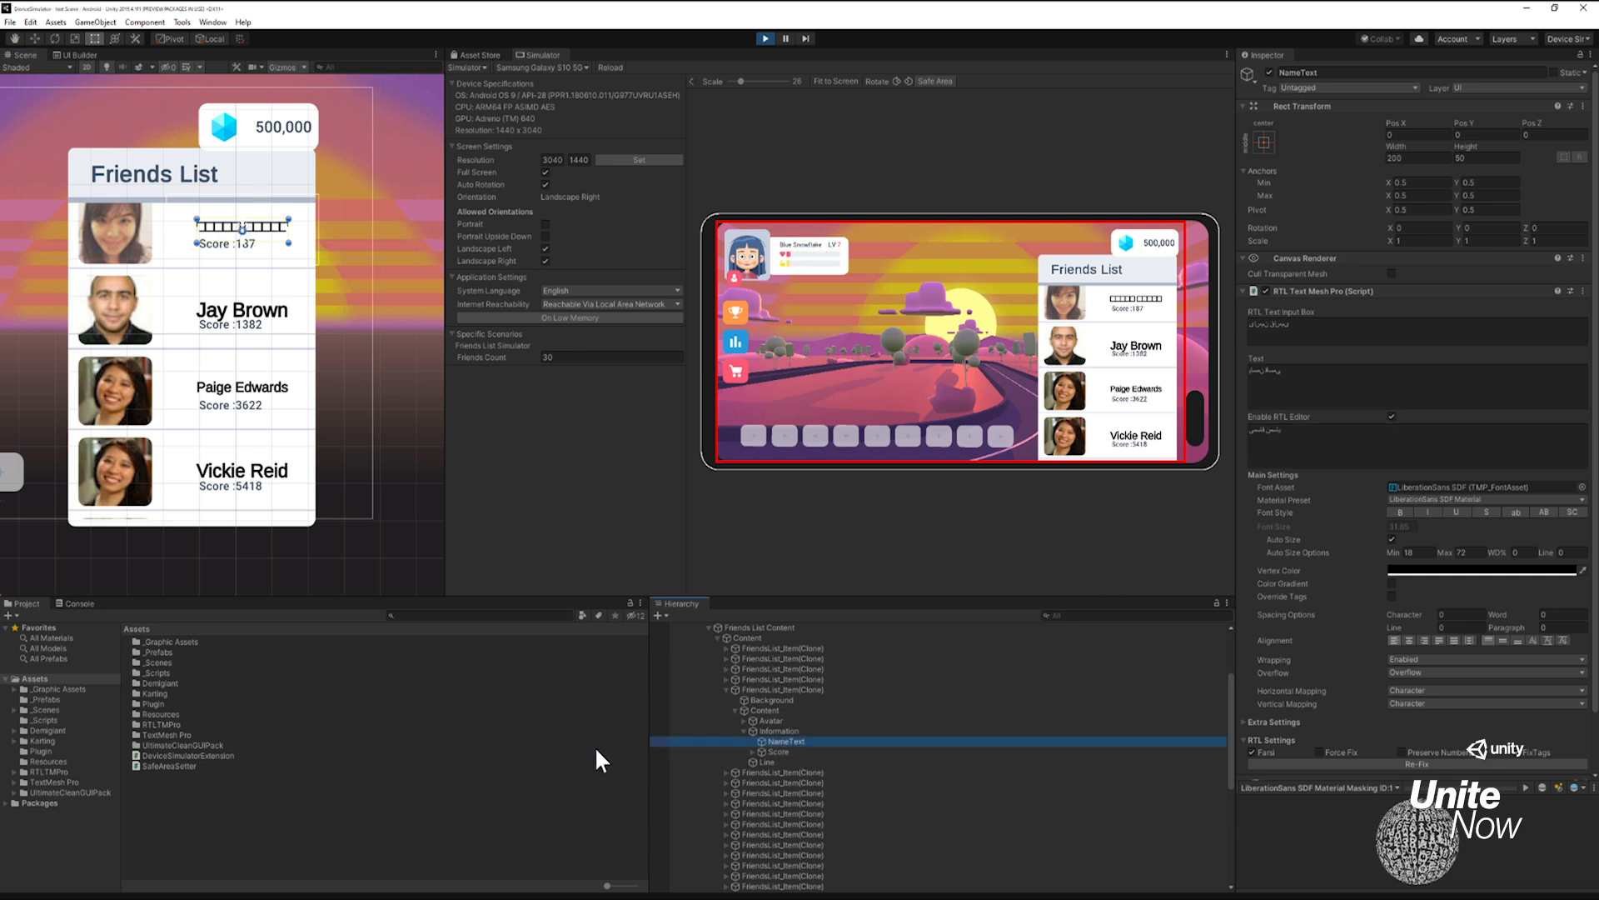
click(763, 38)
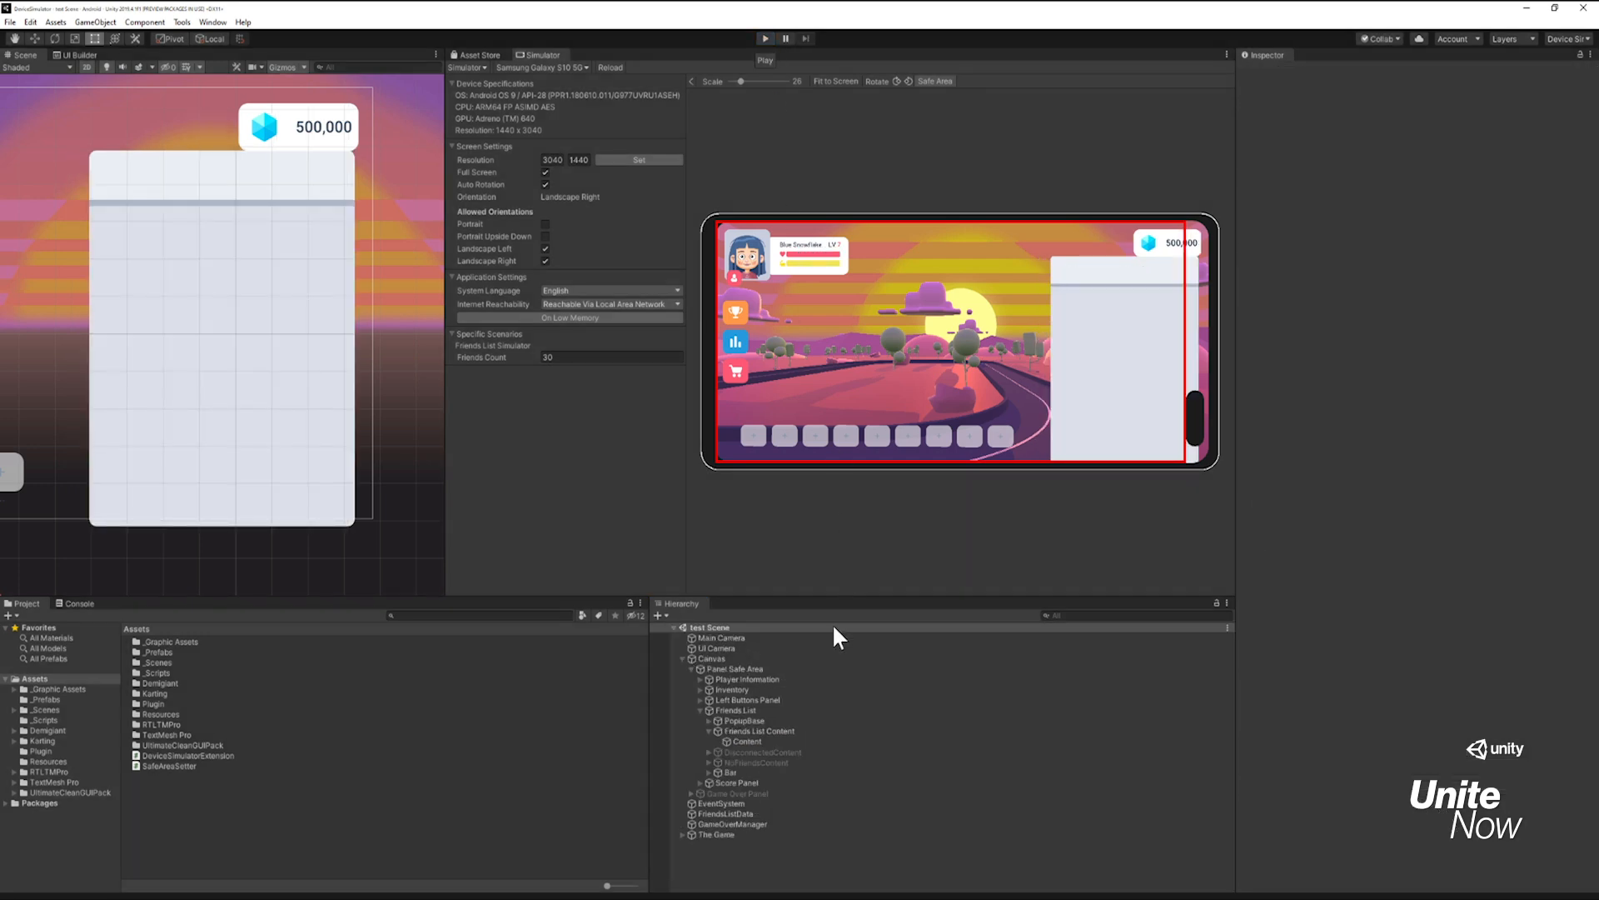
Step: Assign the FriendsList_Item_Arabic_Supported prefab as Prefab Friend in the Friends List object's Friends List Filler
click(815, 730)
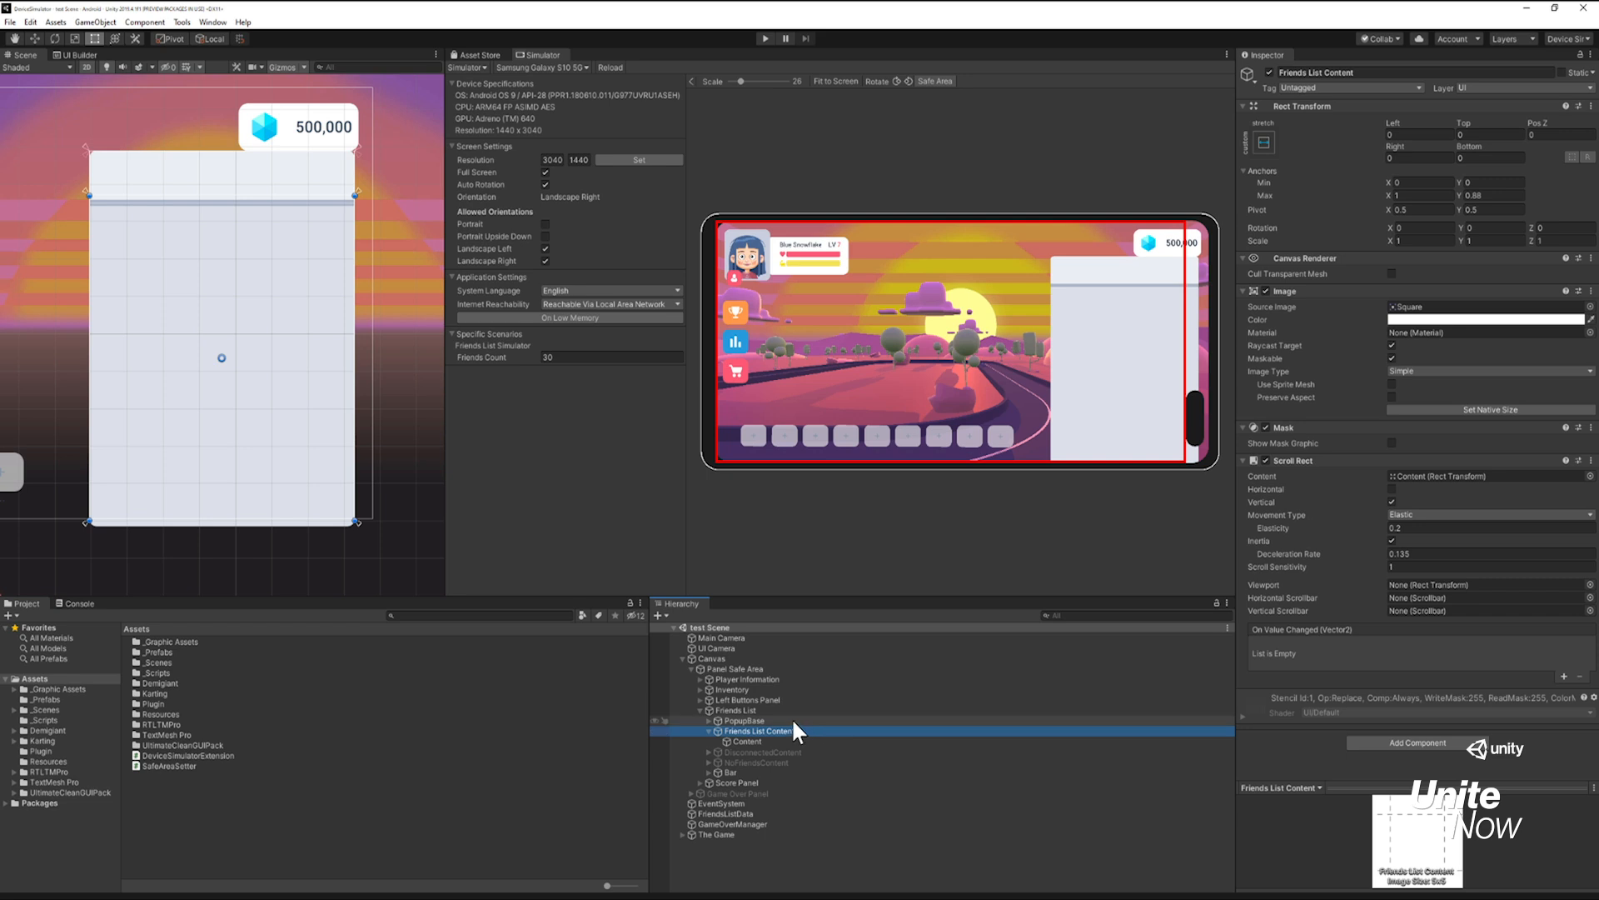
click(753, 707)
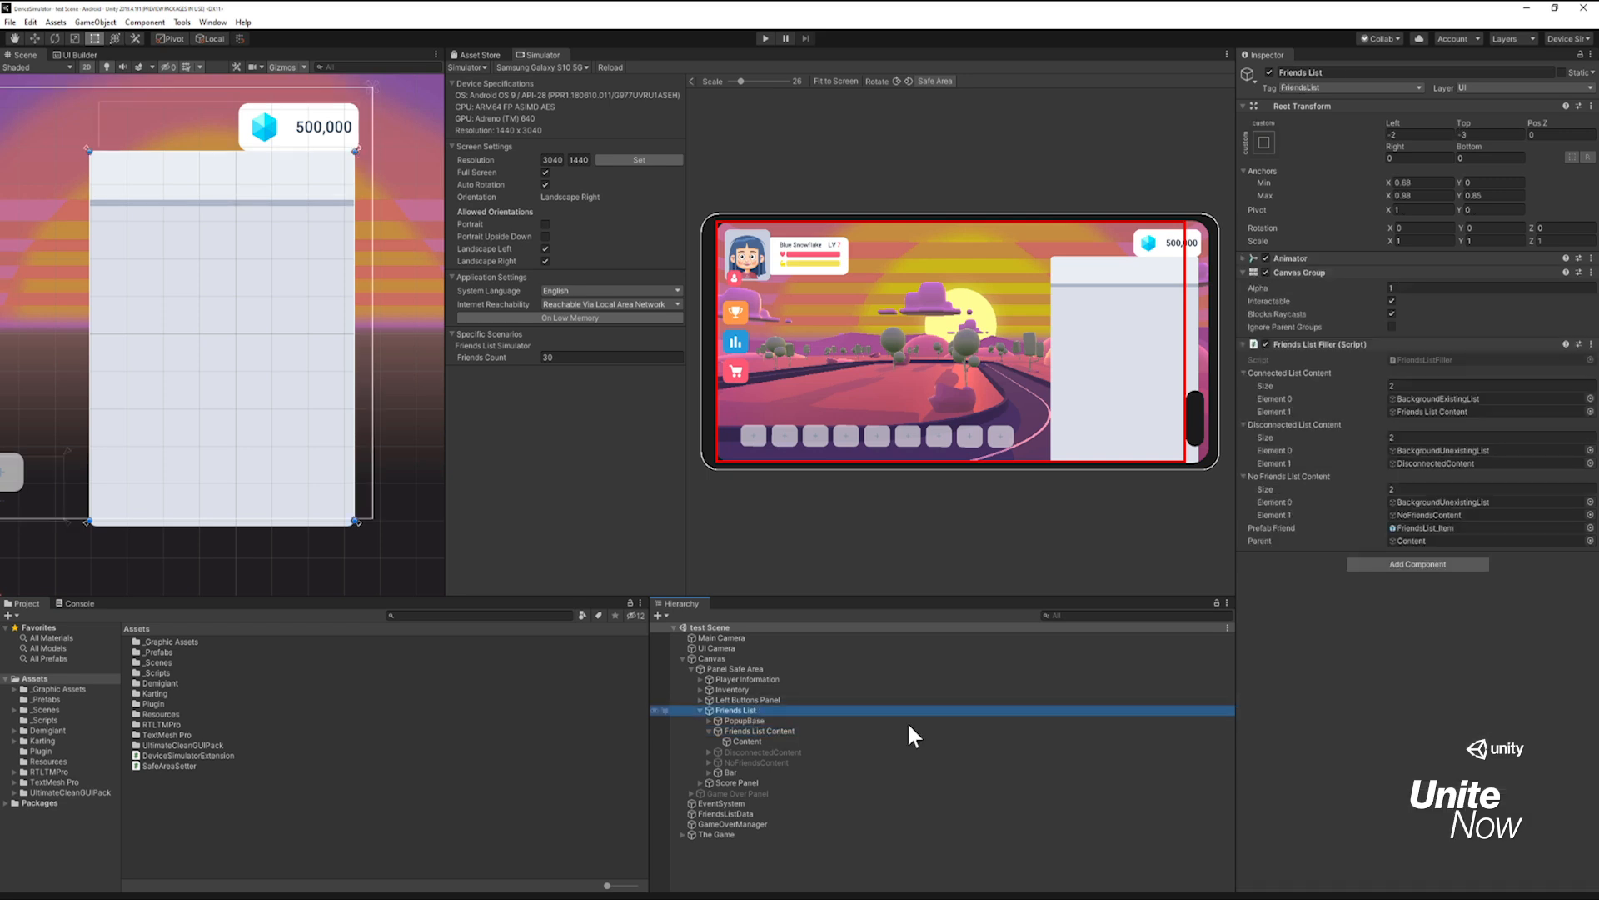
click(1561, 527)
drag(210, 681, 1474, 523)
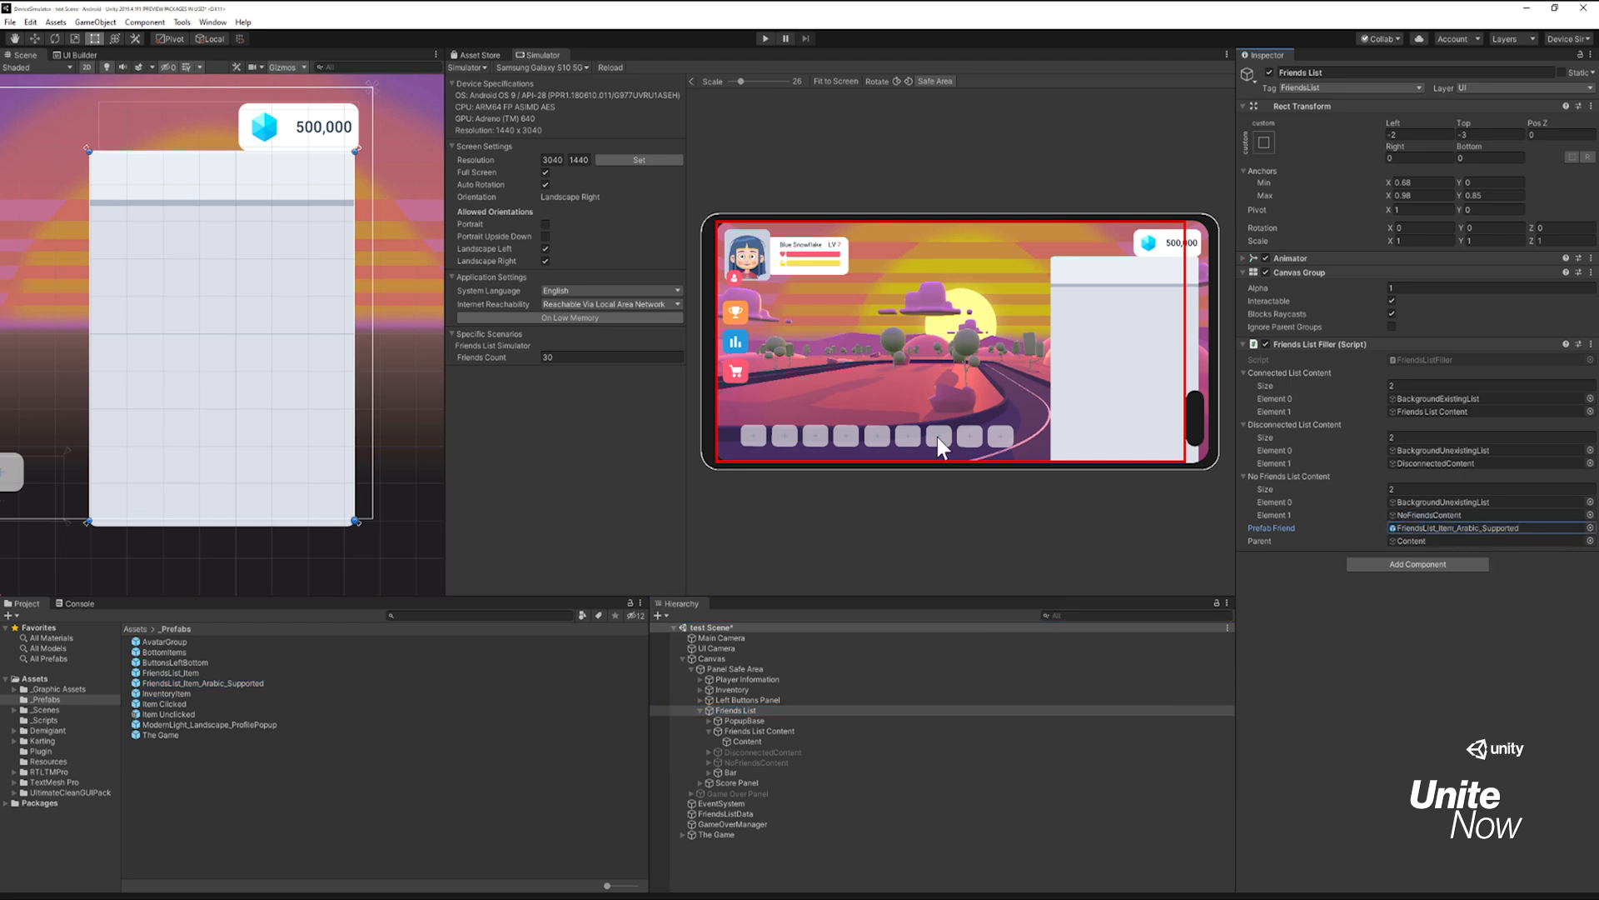
Step: Run the game with a Friends Count of 30, open the Friends List popup, and scroll through its entries
click(762, 40)
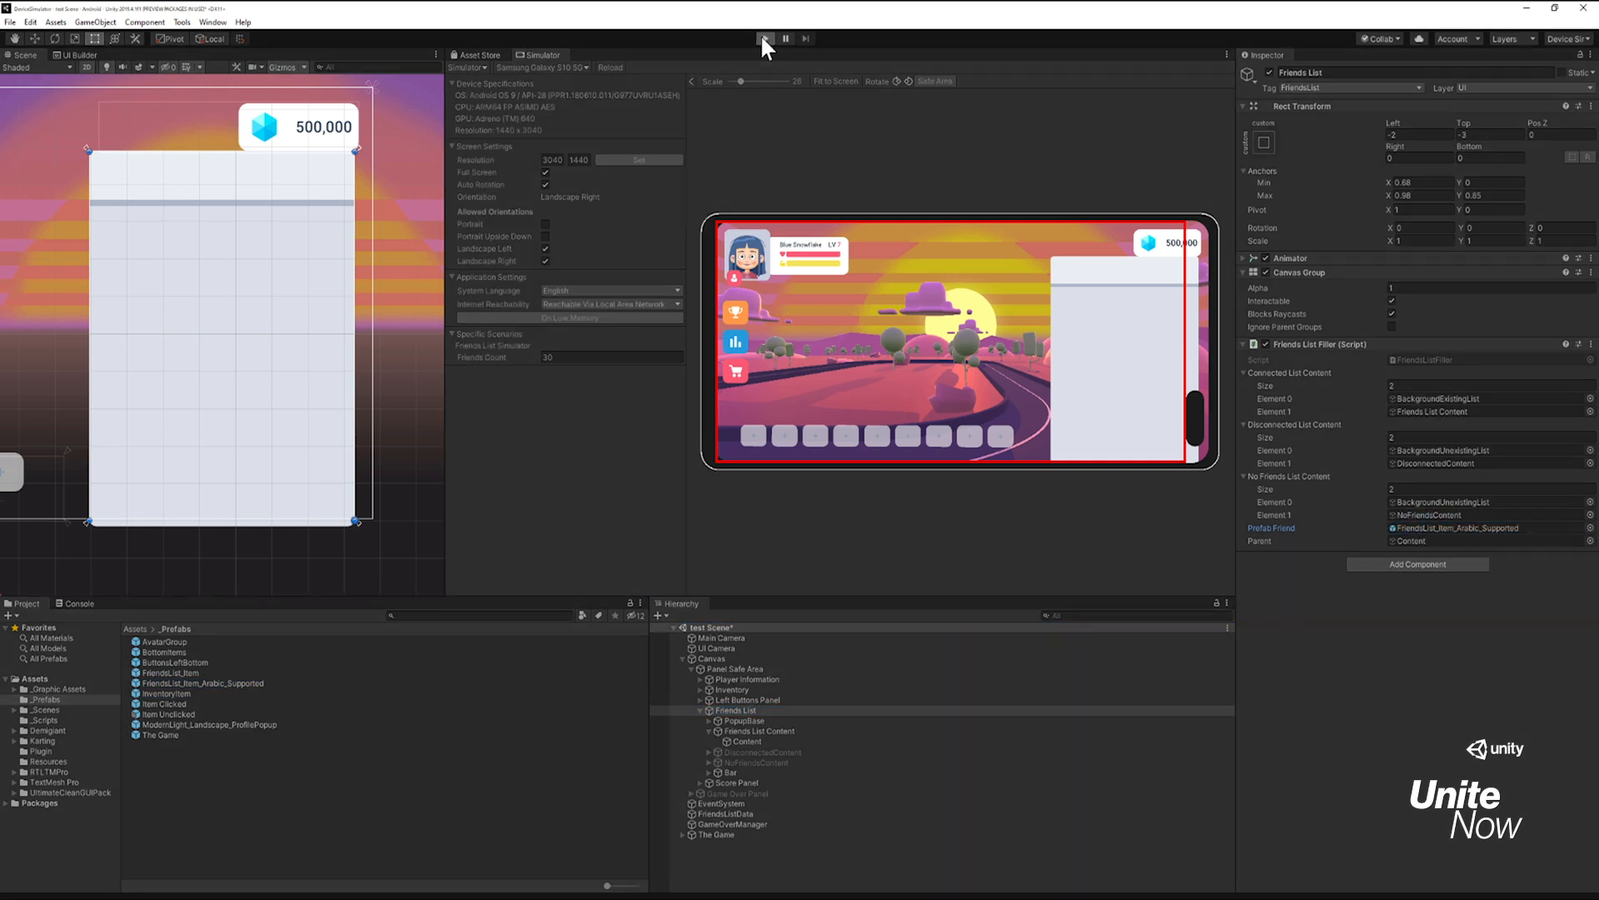
click(608, 357)
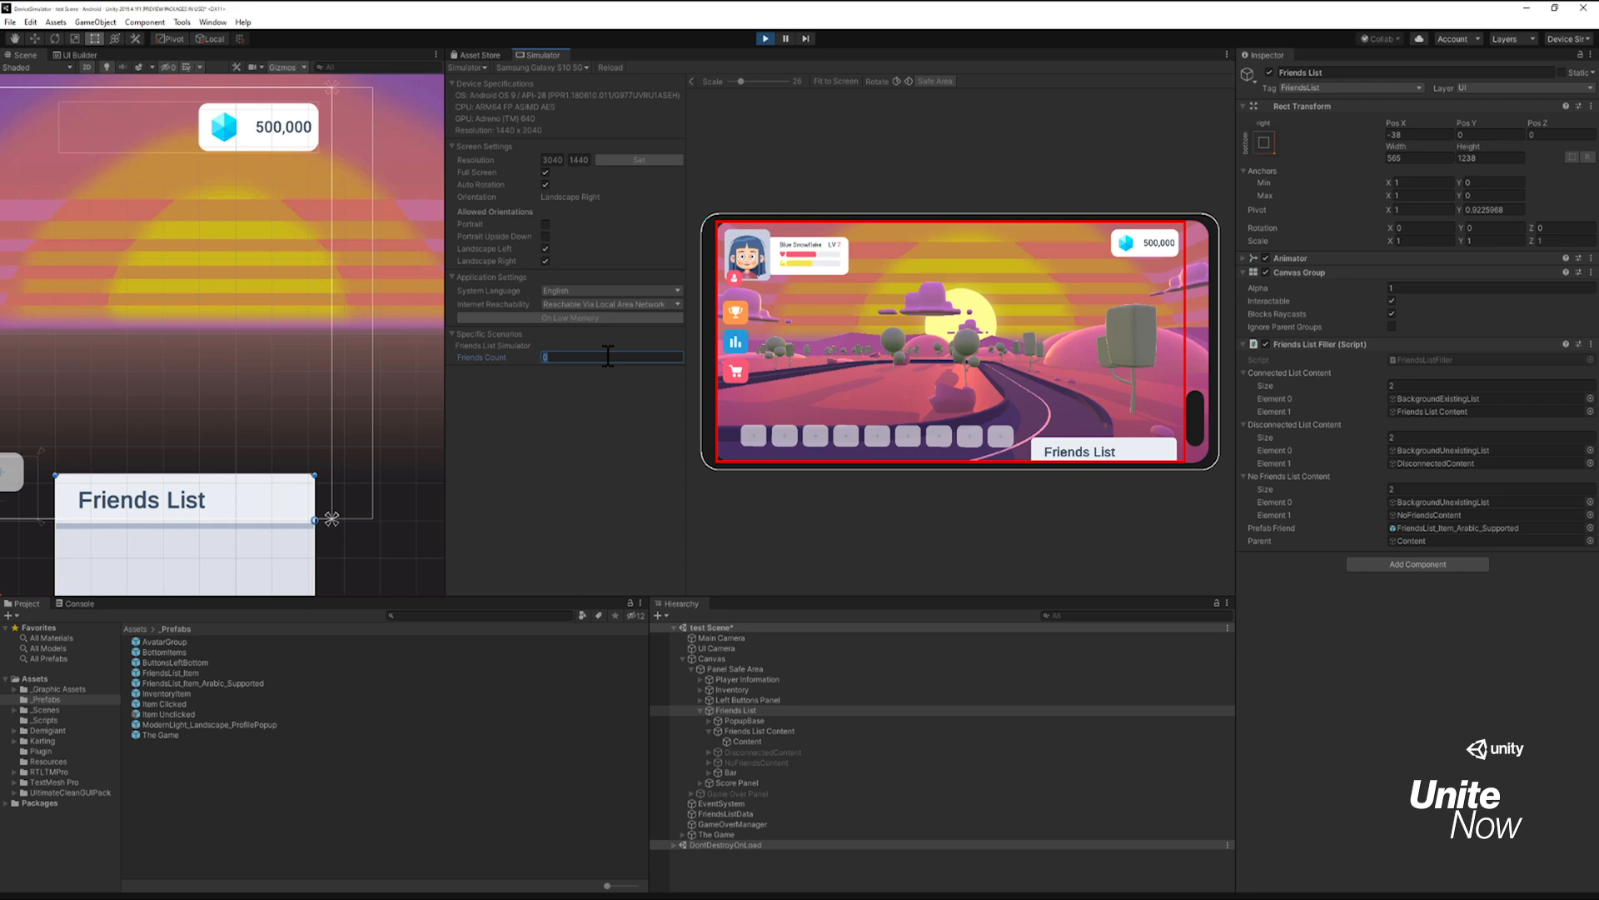
text(30)
click(1101, 458)
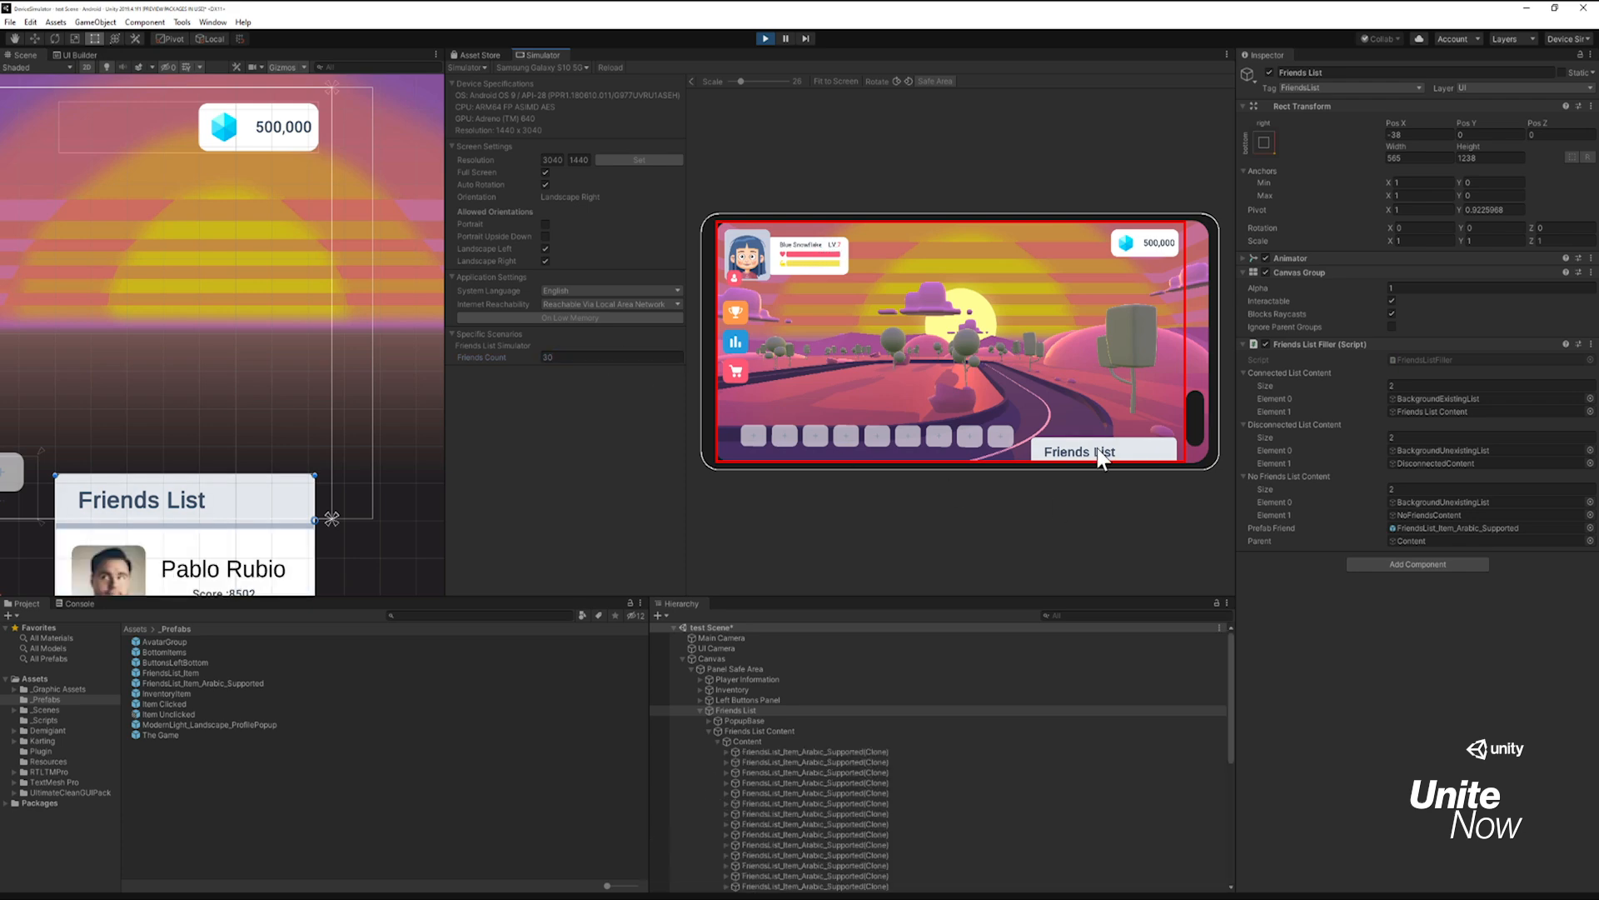
scroll(1122, 310, down, 10)
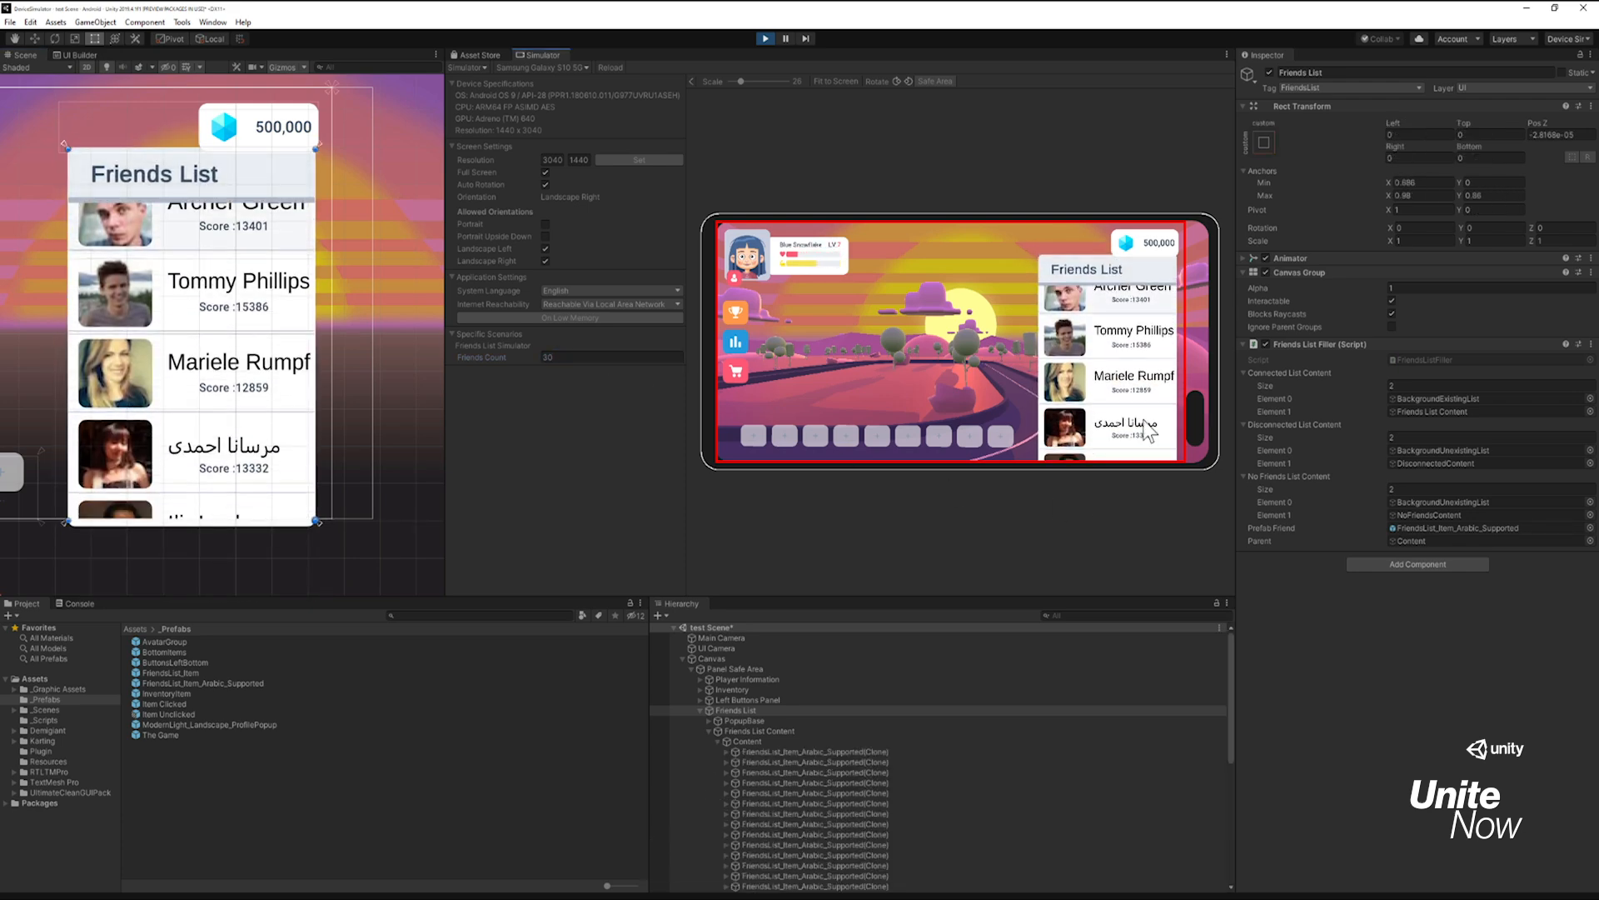
Step: Inspect the text object of an Arabic-script friend name in the Scene view, and stop the running game
click(247, 382)
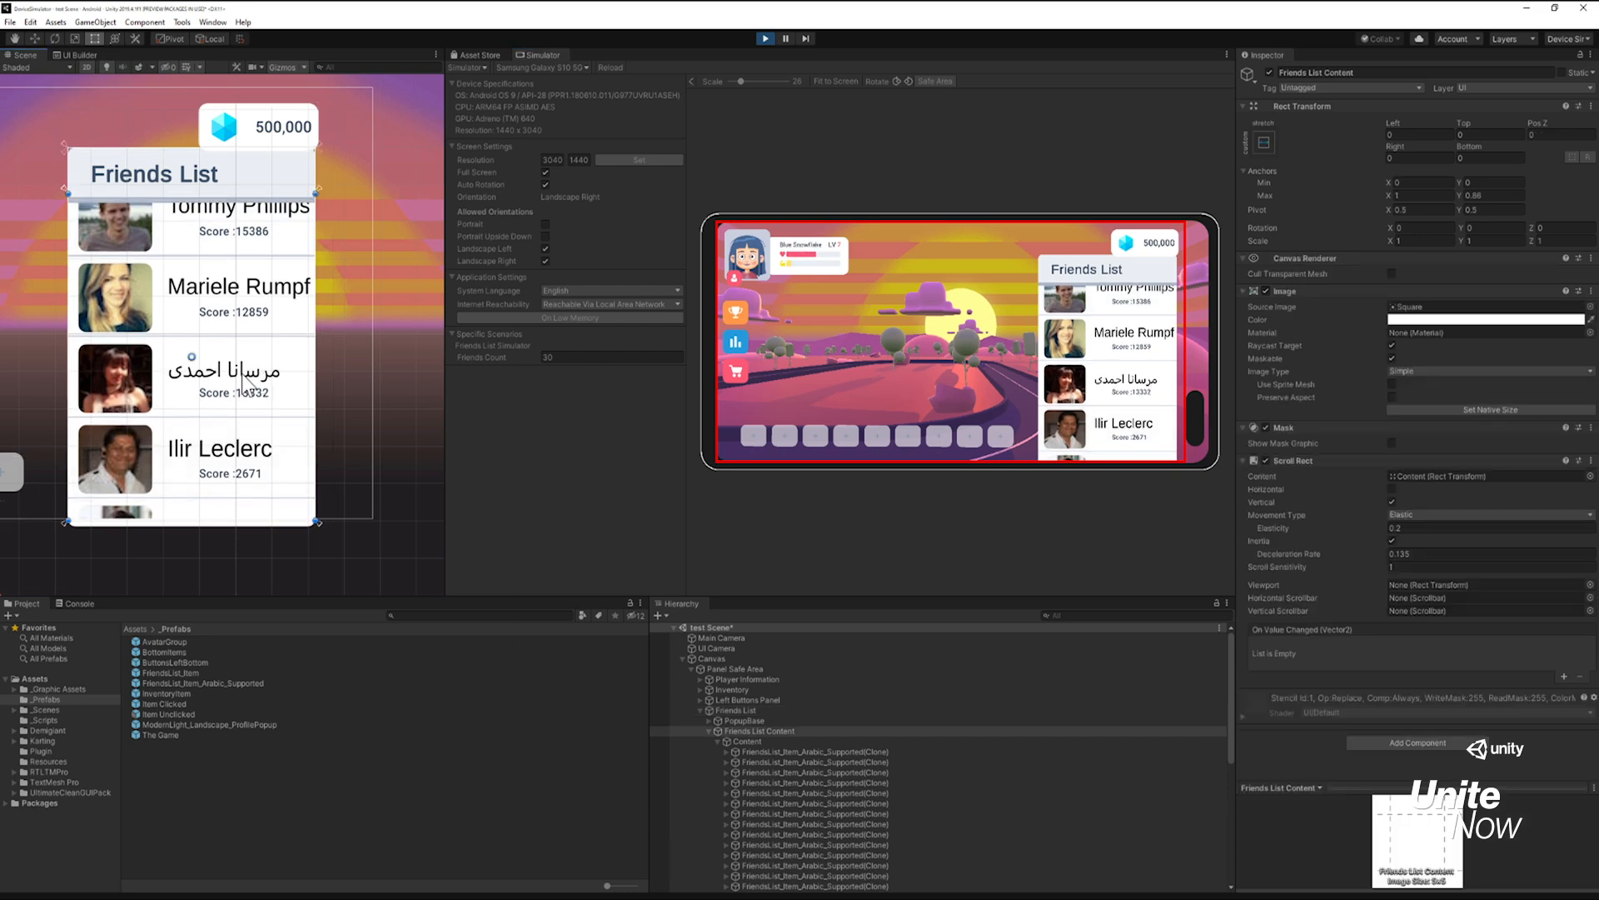
click(248, 381)
scroll(924, 754, up, 5)
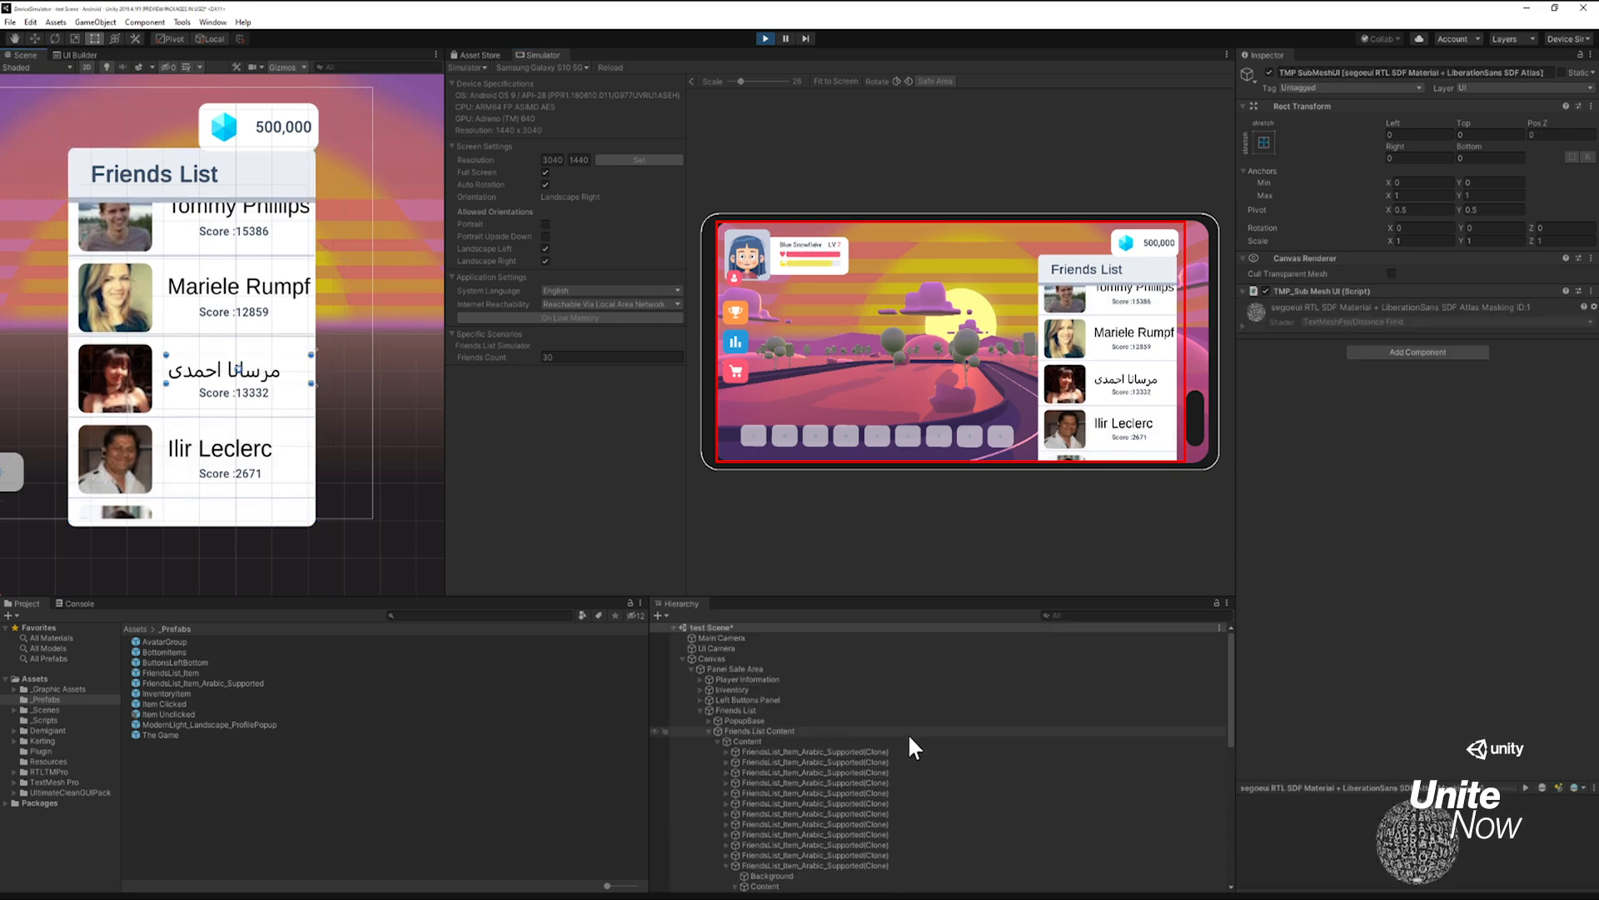
click(763, 38)
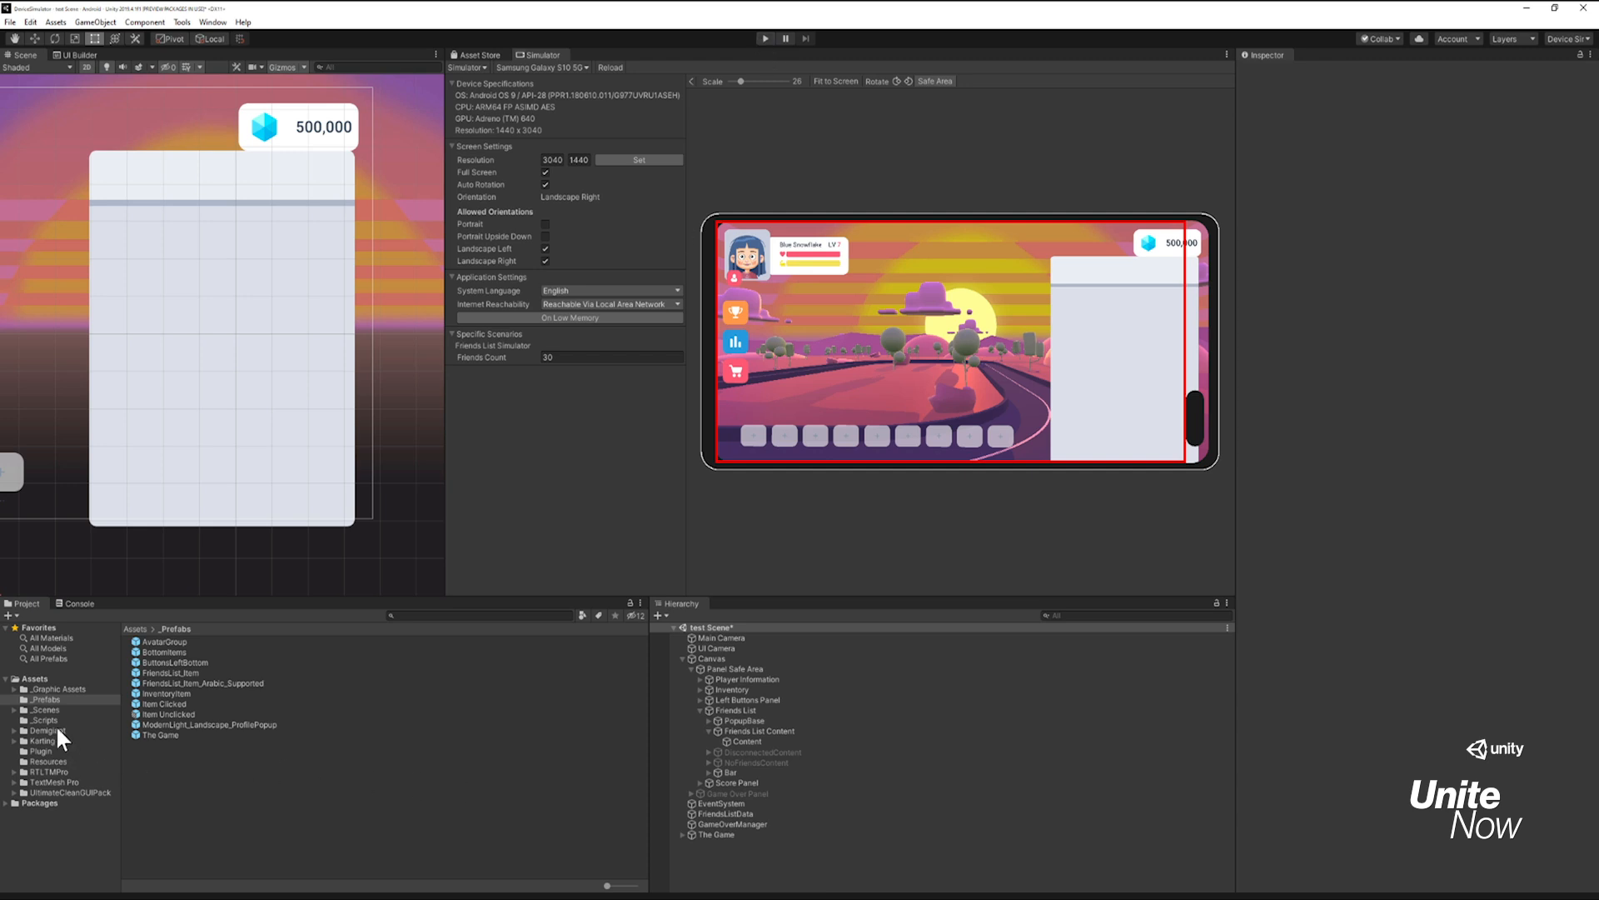
Step: Select the GameOverSimulator UI document in the Resources folder
click(47, 762)
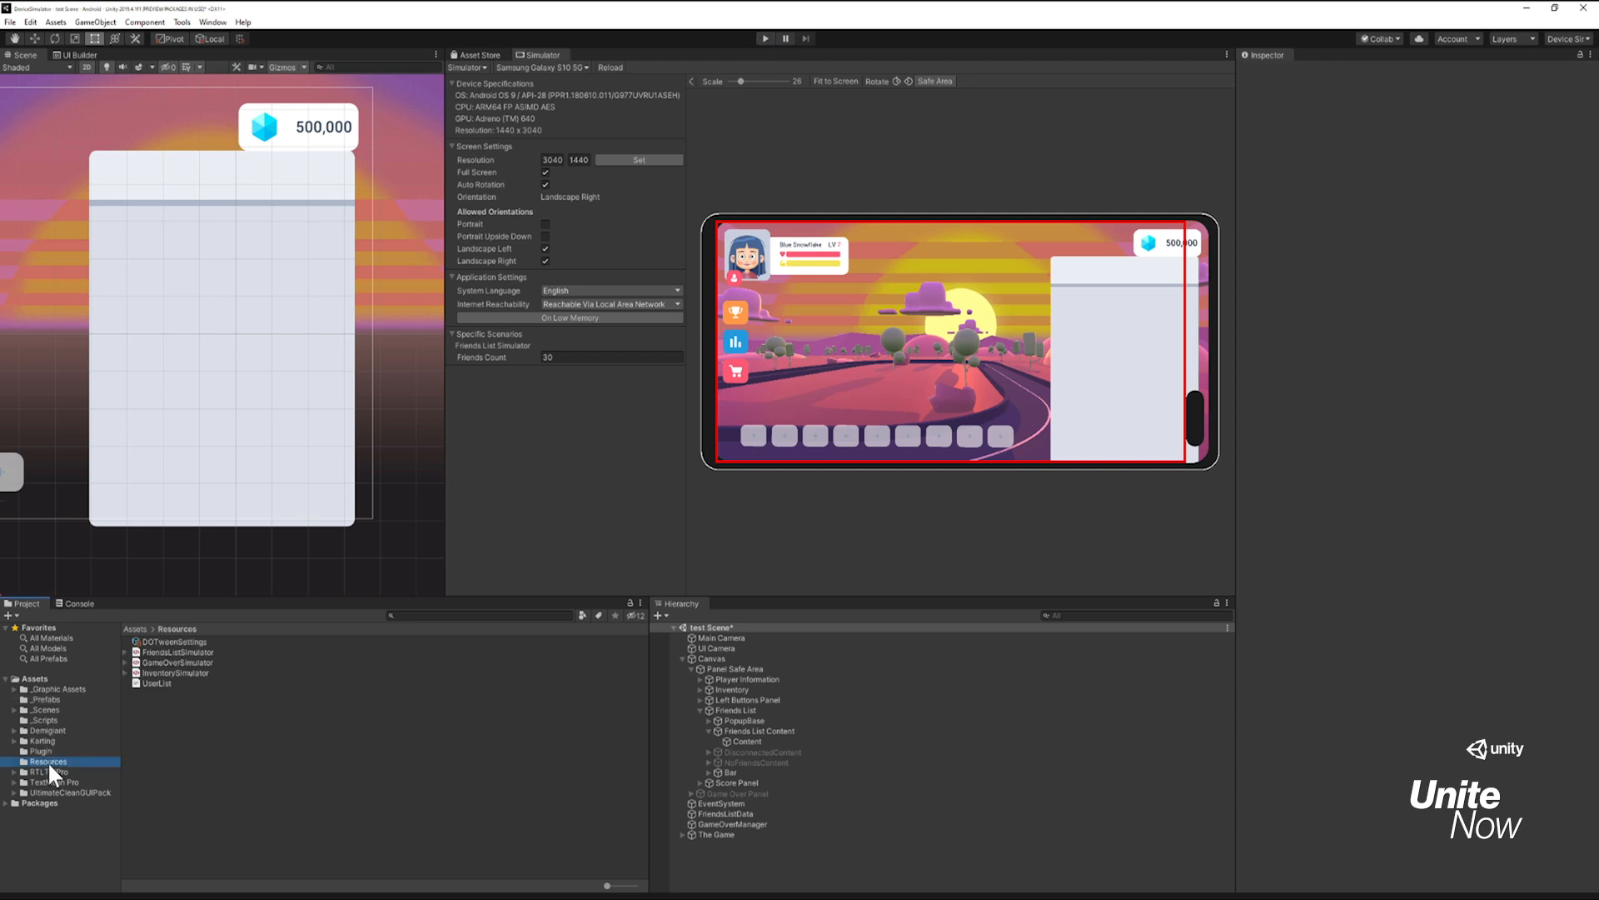
click(263, 746)
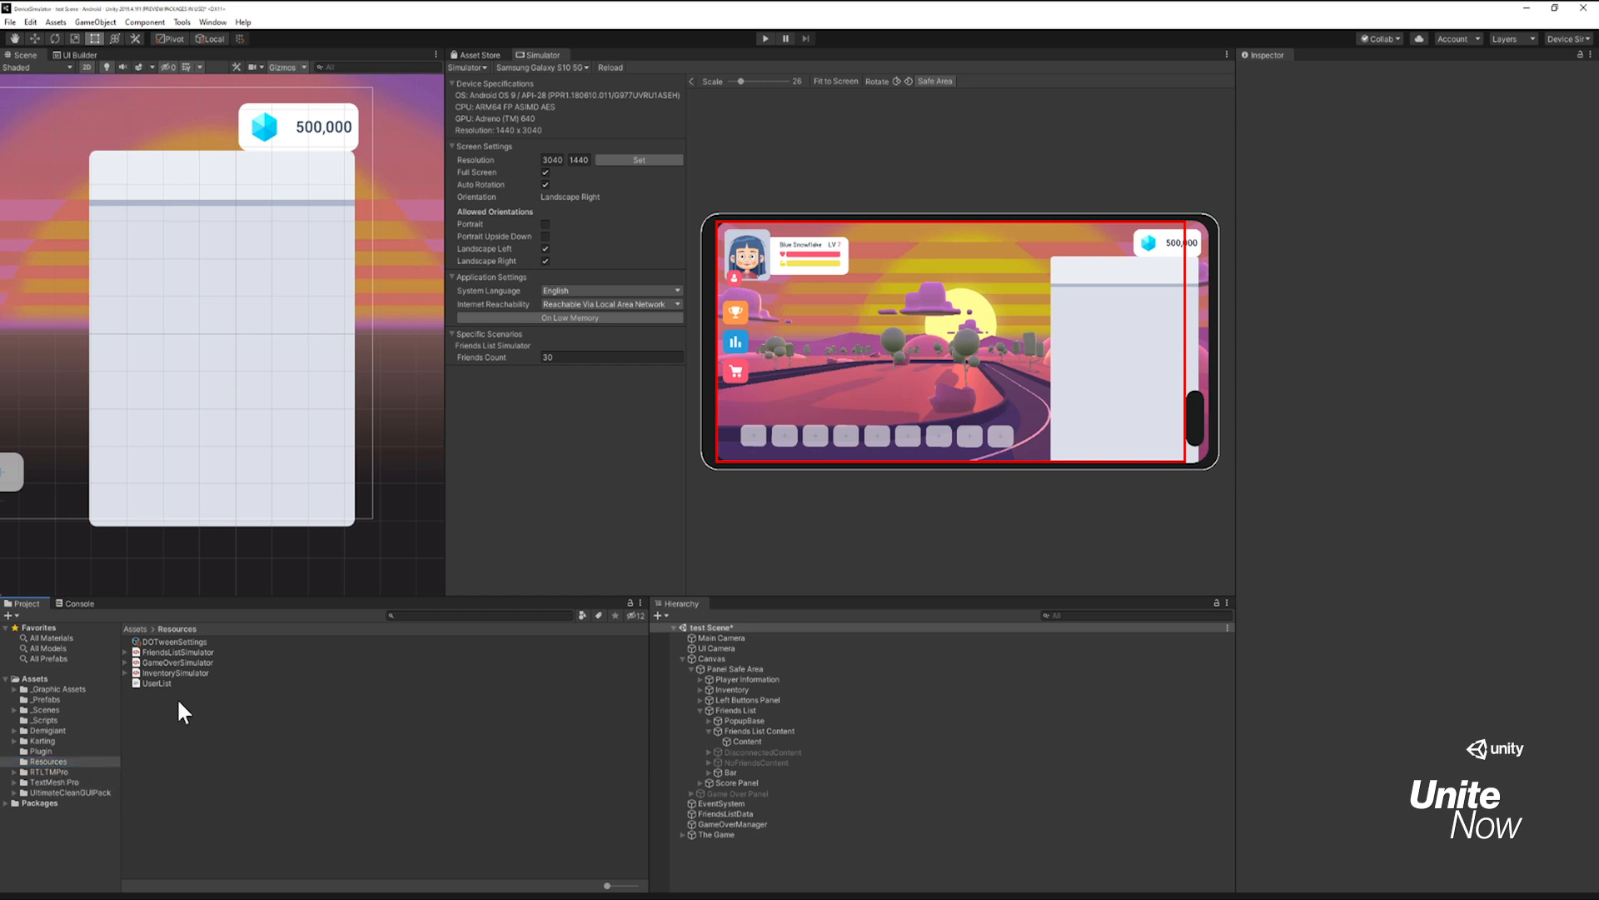
click(189, 662)
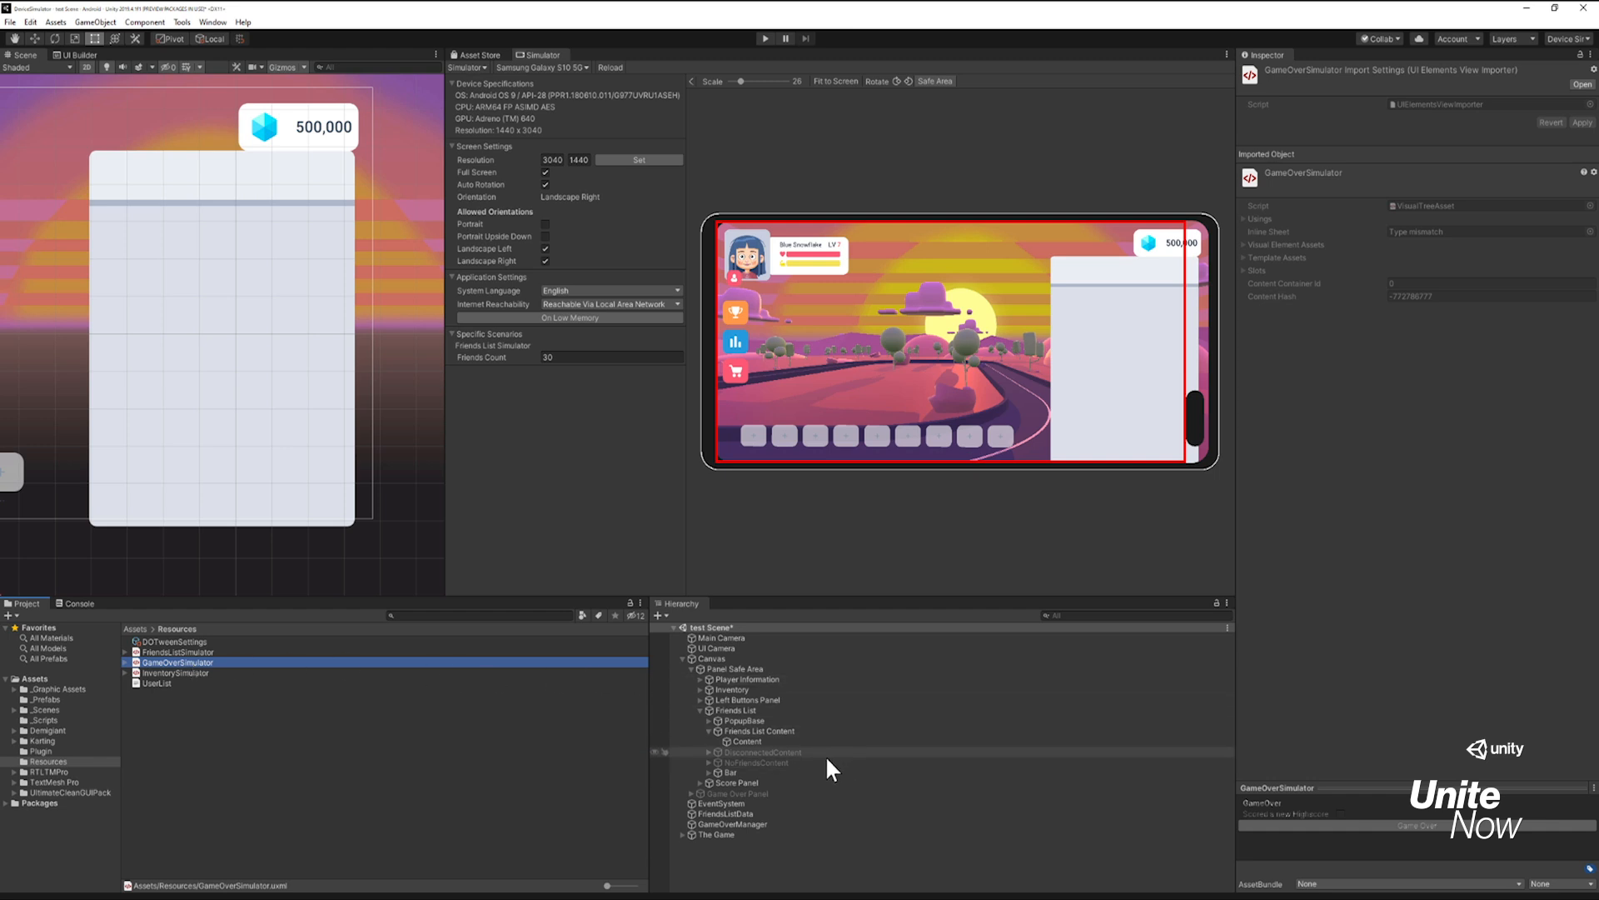
Step: Preview the Game Over Panel on the simulated device by activating it briefly, and deactivate it again
click(805, 792)
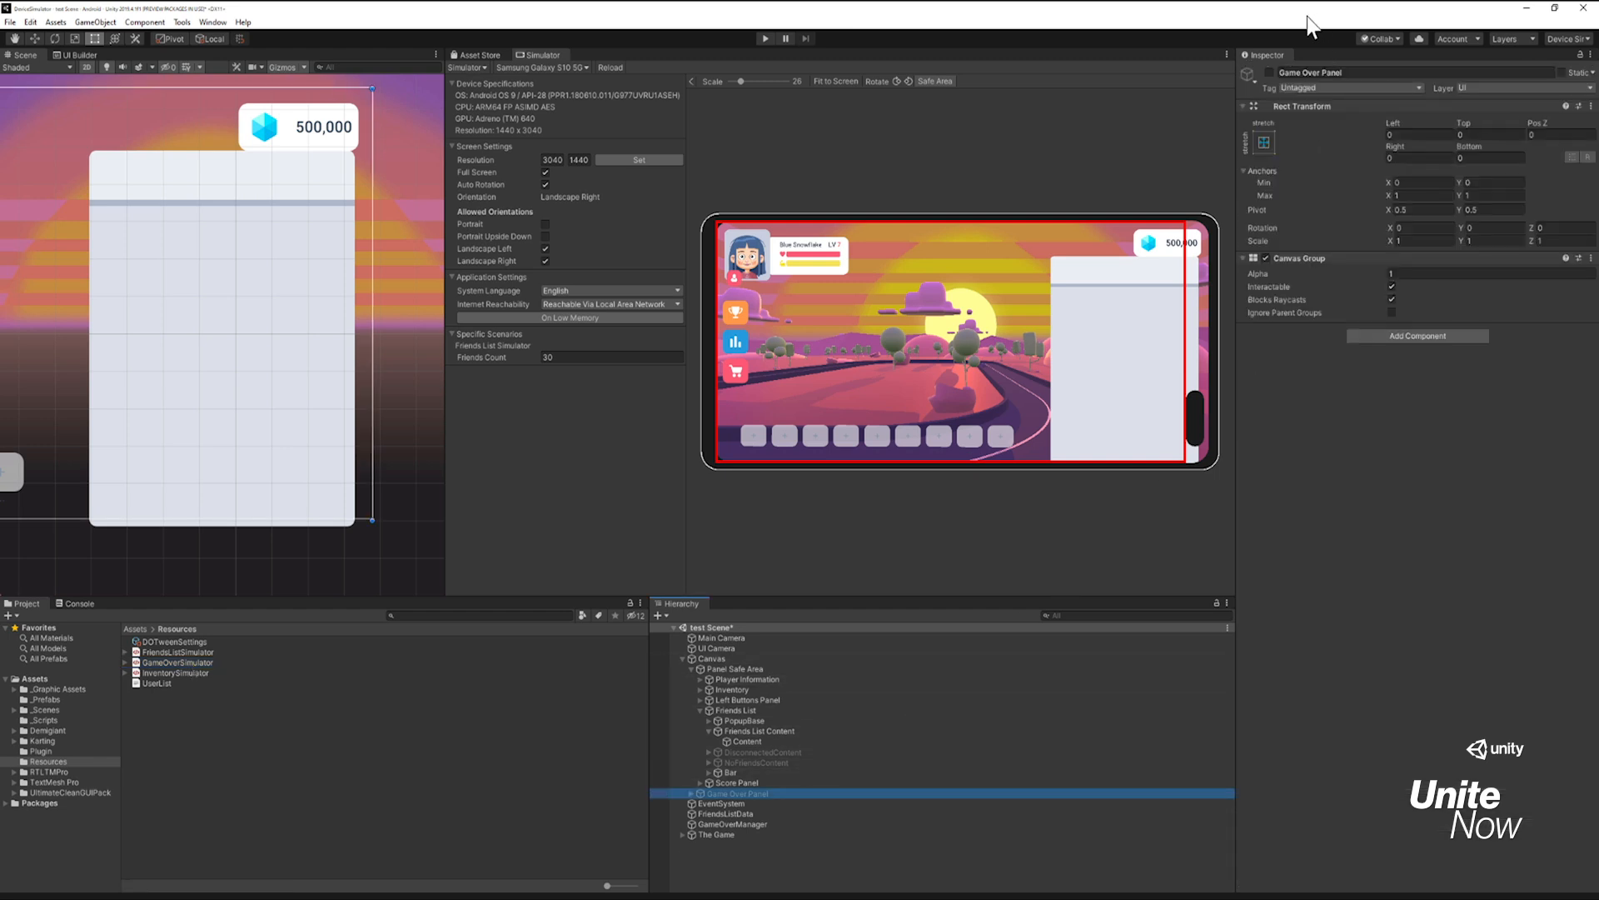
click(1269, 73)
click(1268, 72)
click(1268, 71)
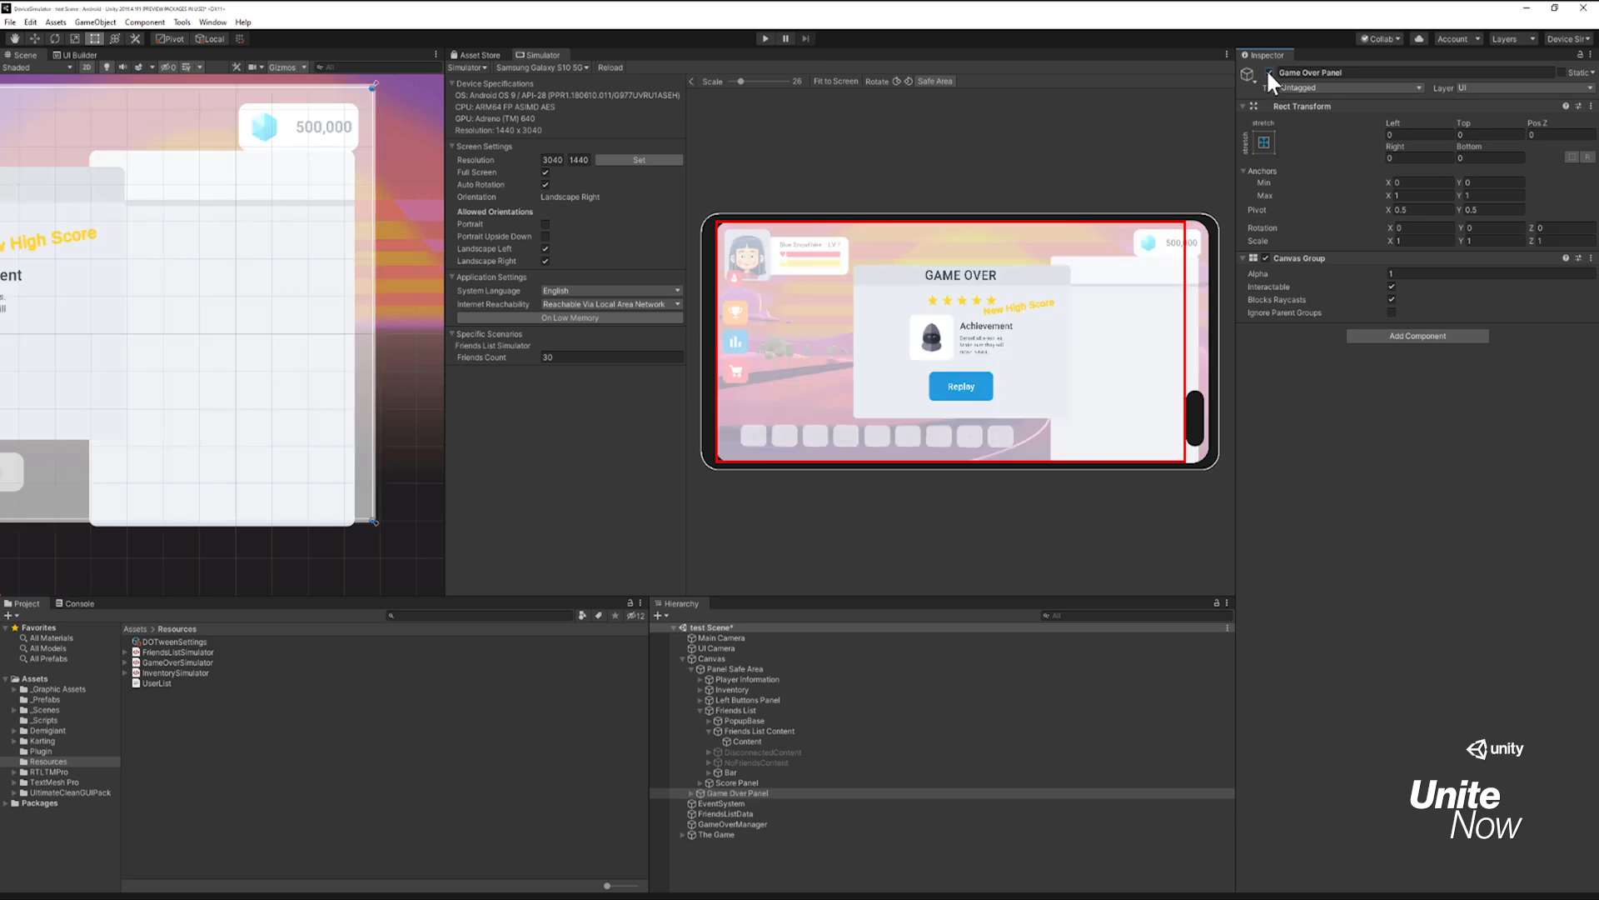
click(1267, 73)
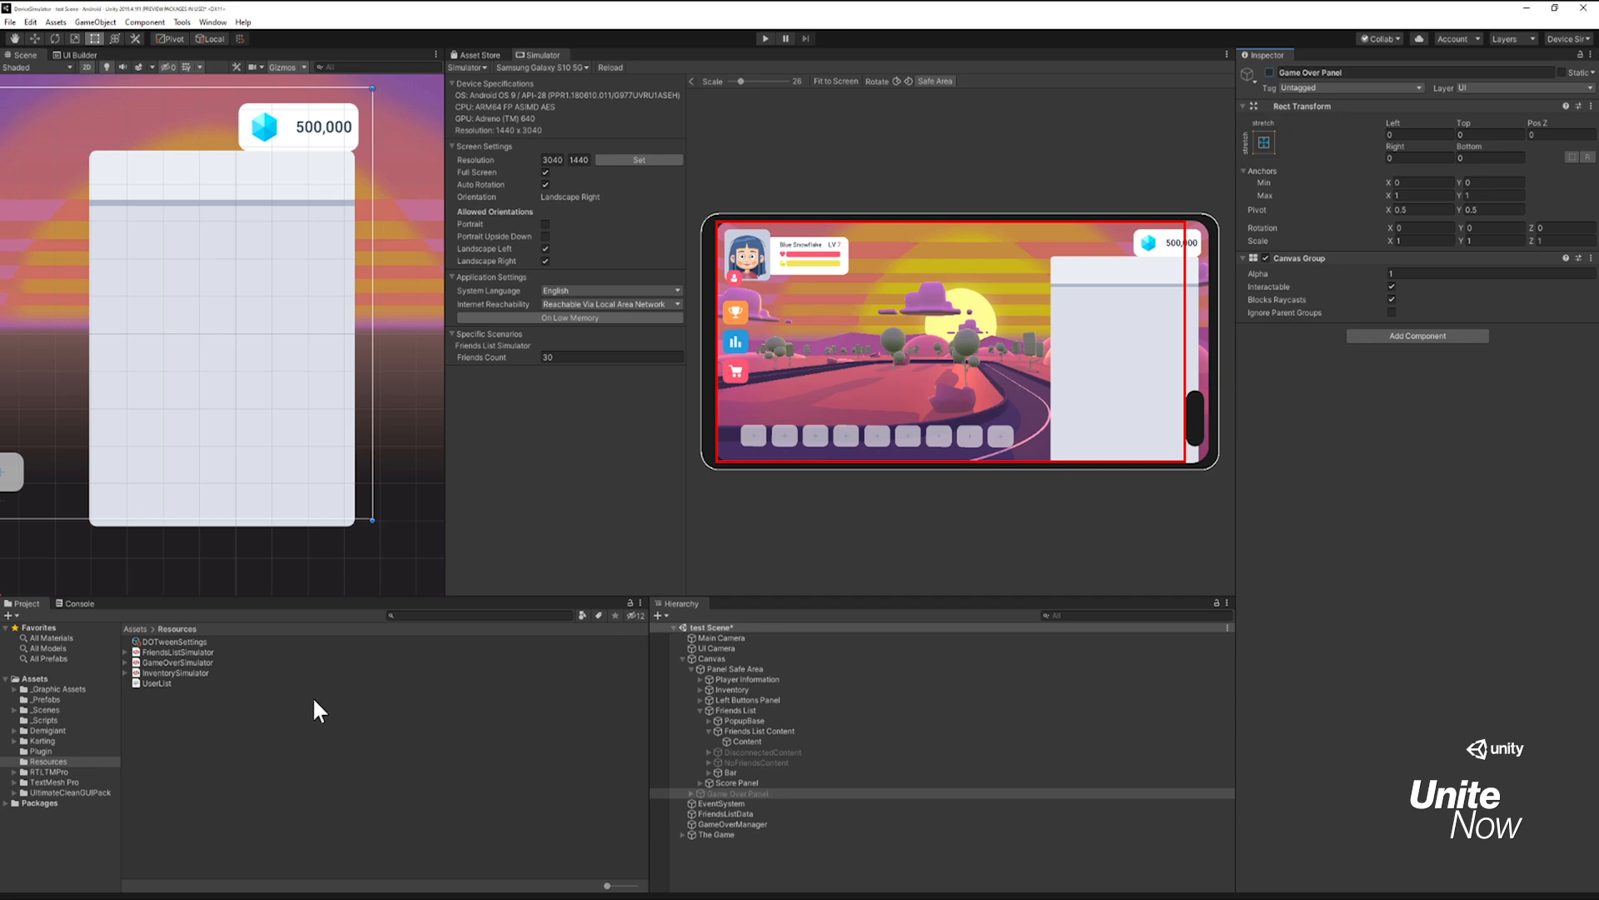
Step: Open GameOverSimulator in UI Builder with a wider view, and inspect its HighScore toggle and Title label
click(178, 661)
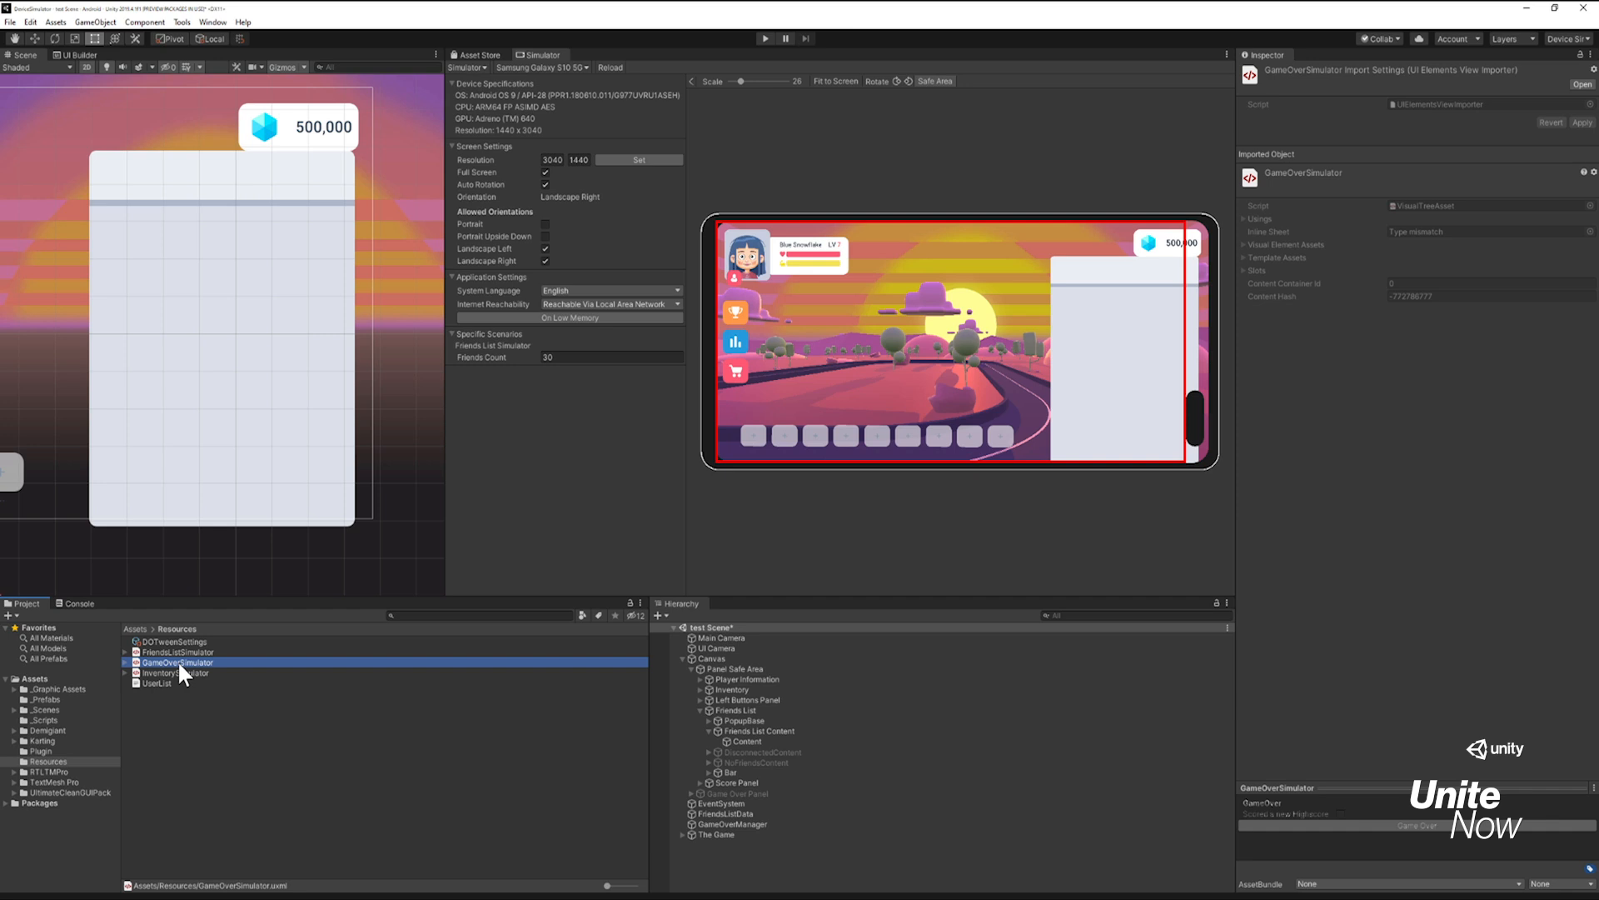
double_click(177, 662)
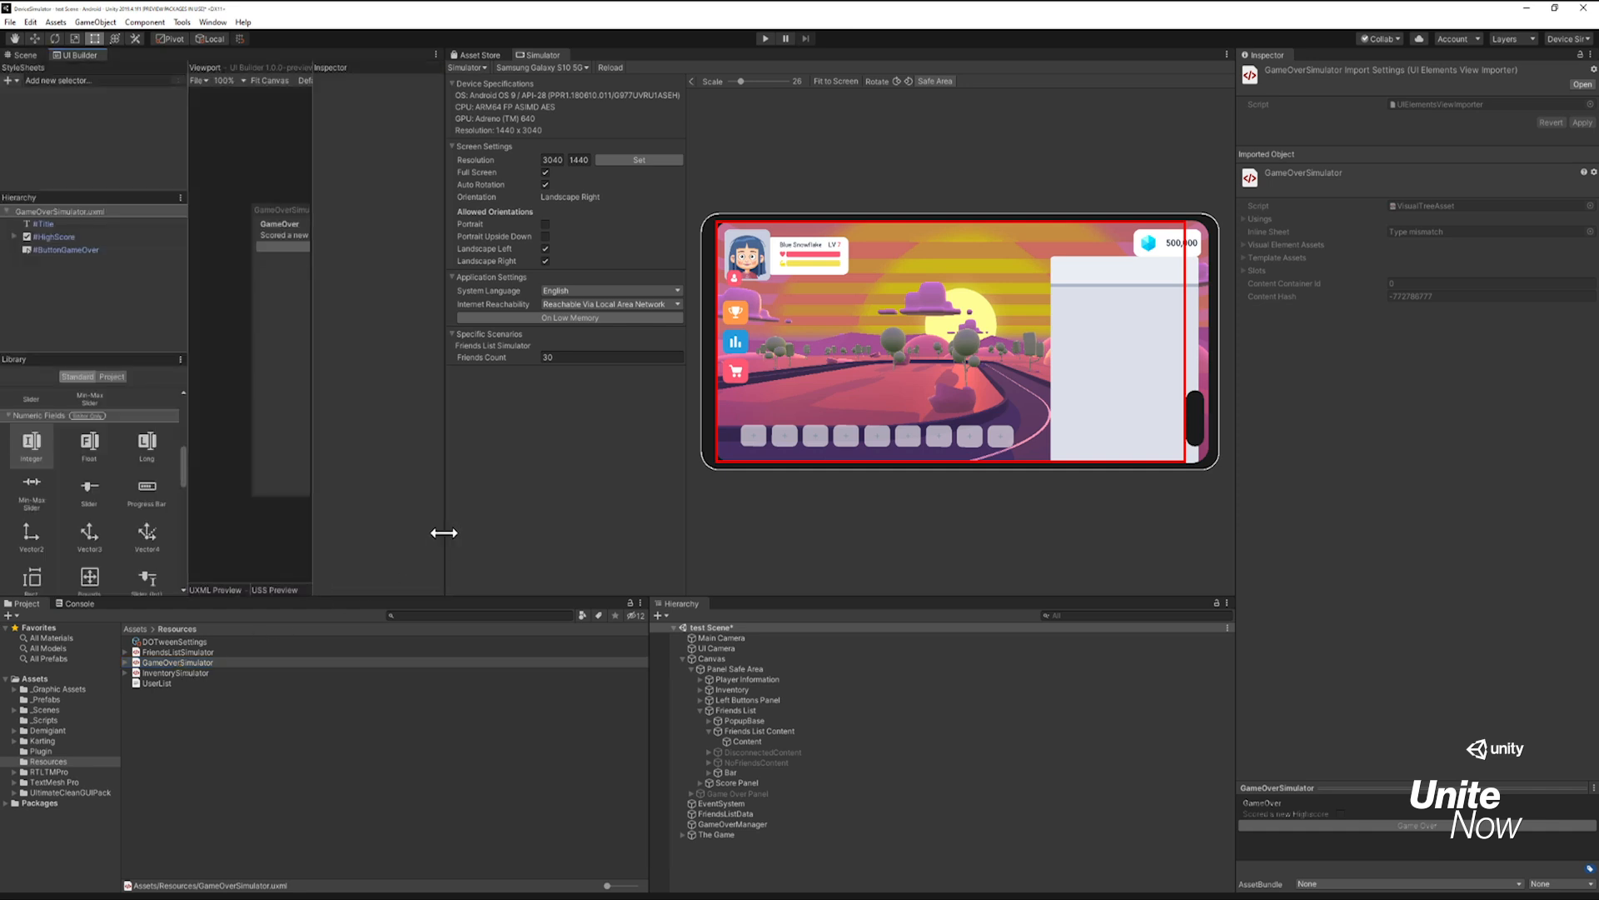
drag(444, 532, 727, 523)
click(349, 236)
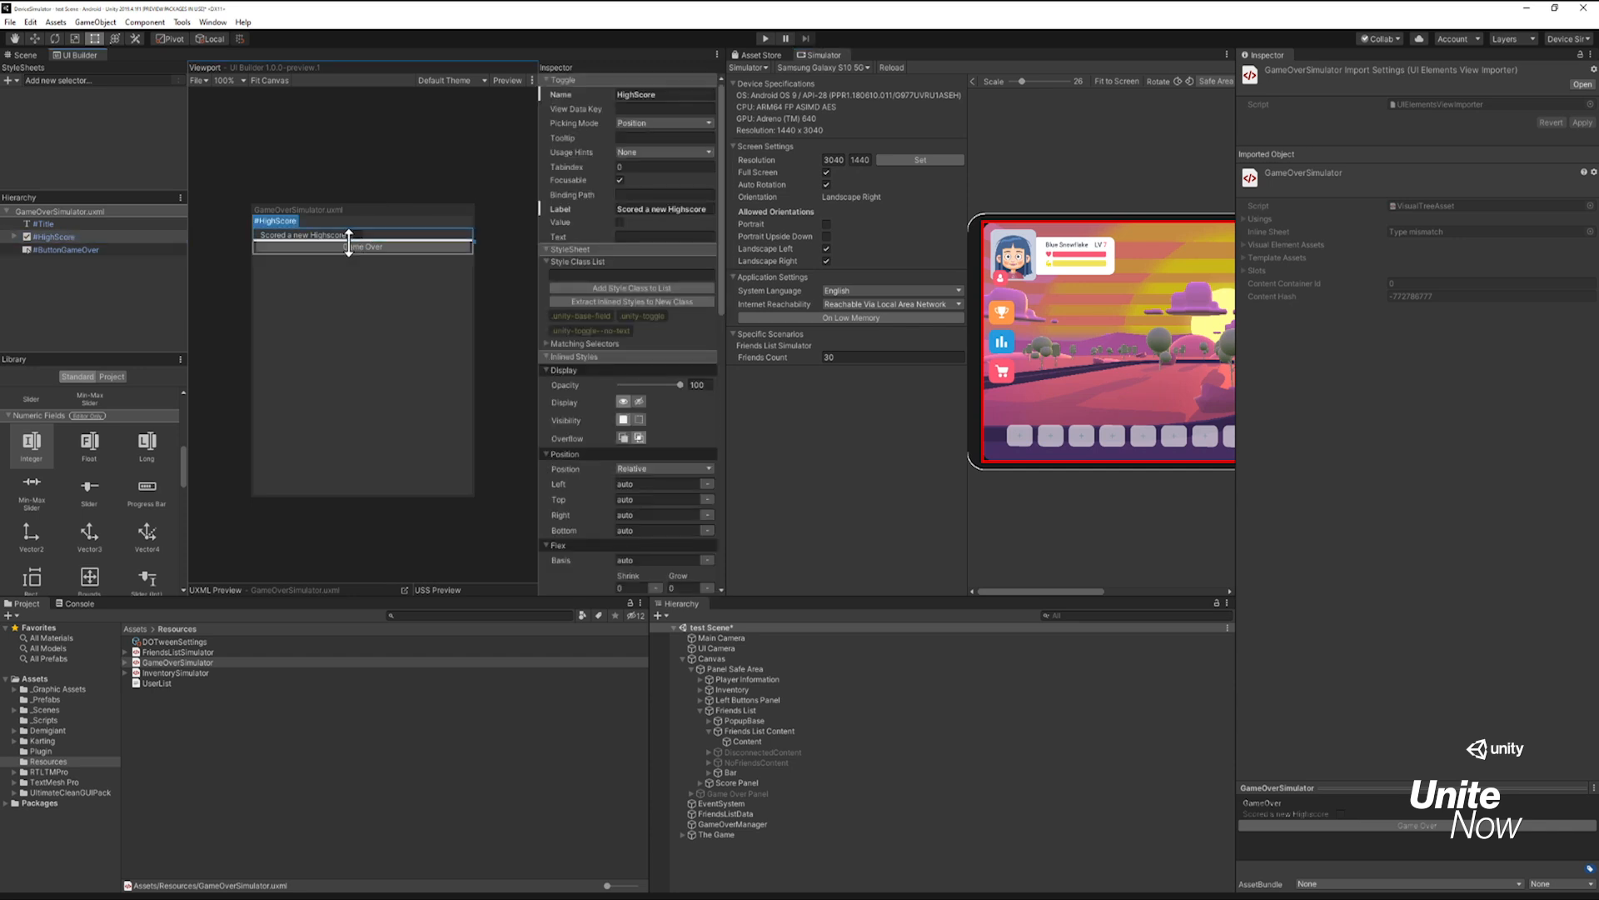
click(358, 224)
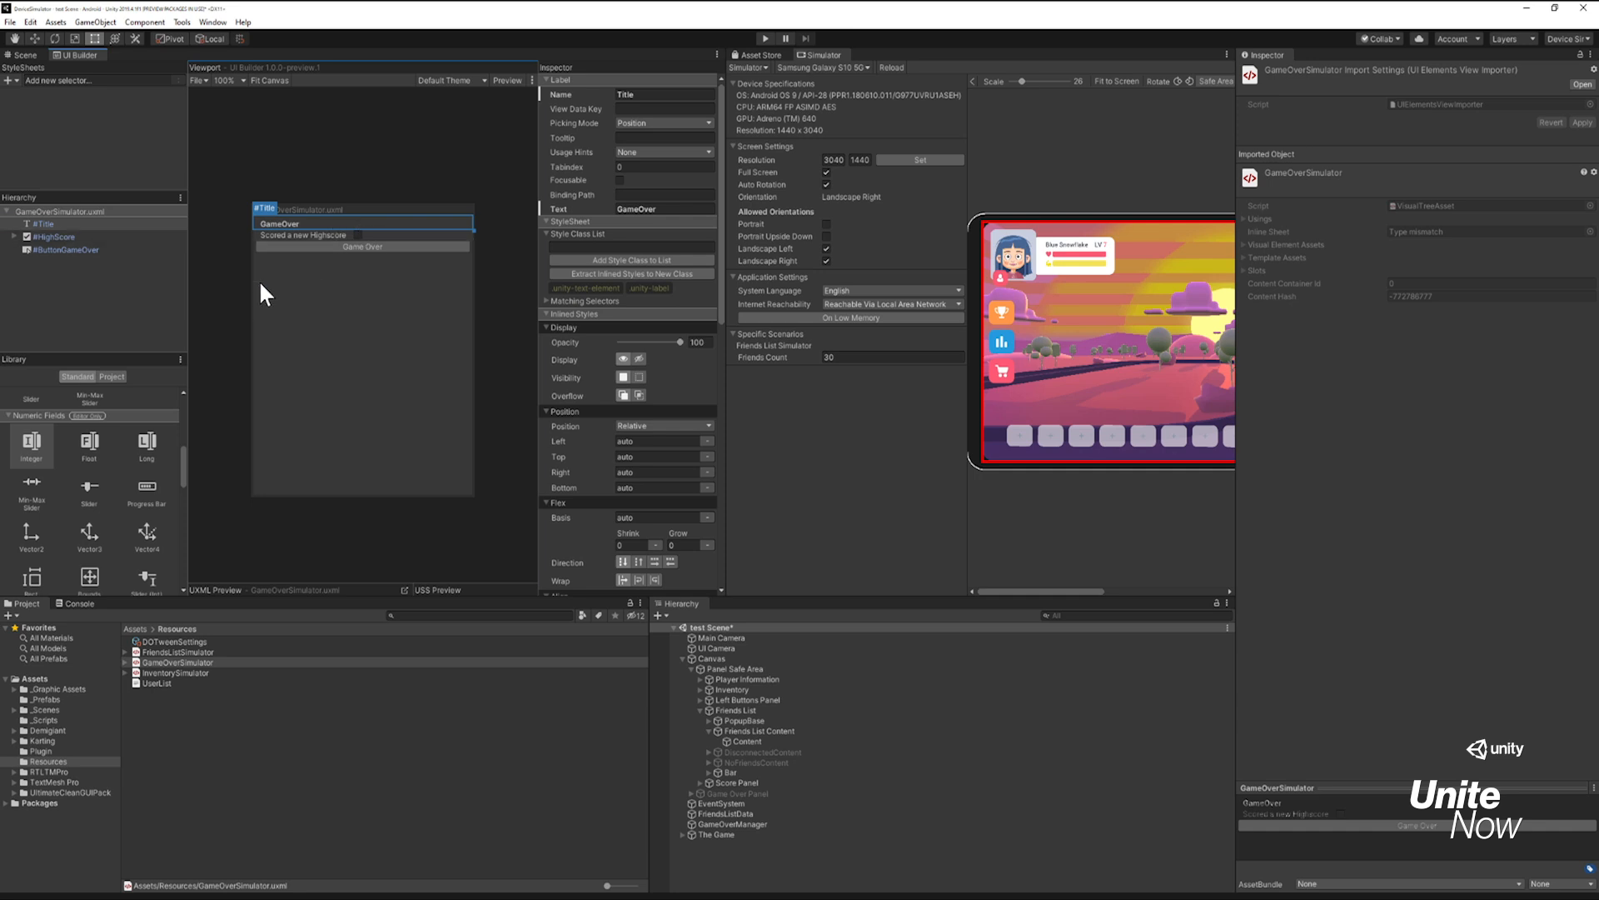
click(227, 284)
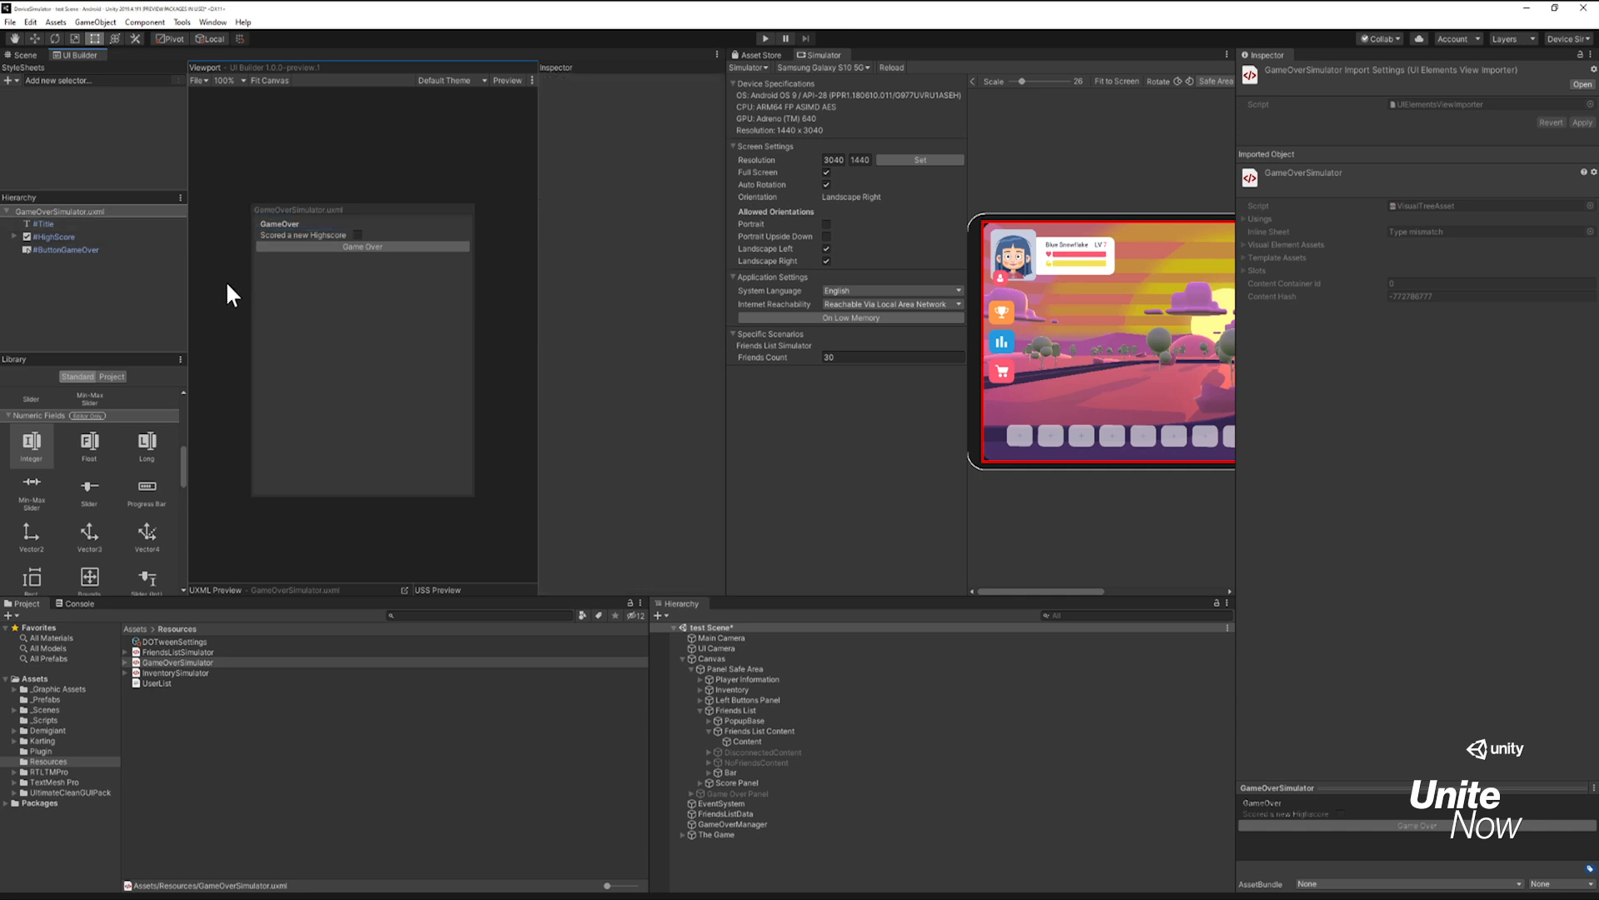
Step: In the DeviceSimulatorExtension script, after the friends list code, create a gameOver_VE visual element and clone the GameOverSimulator document's tree into it
click(40, 678)
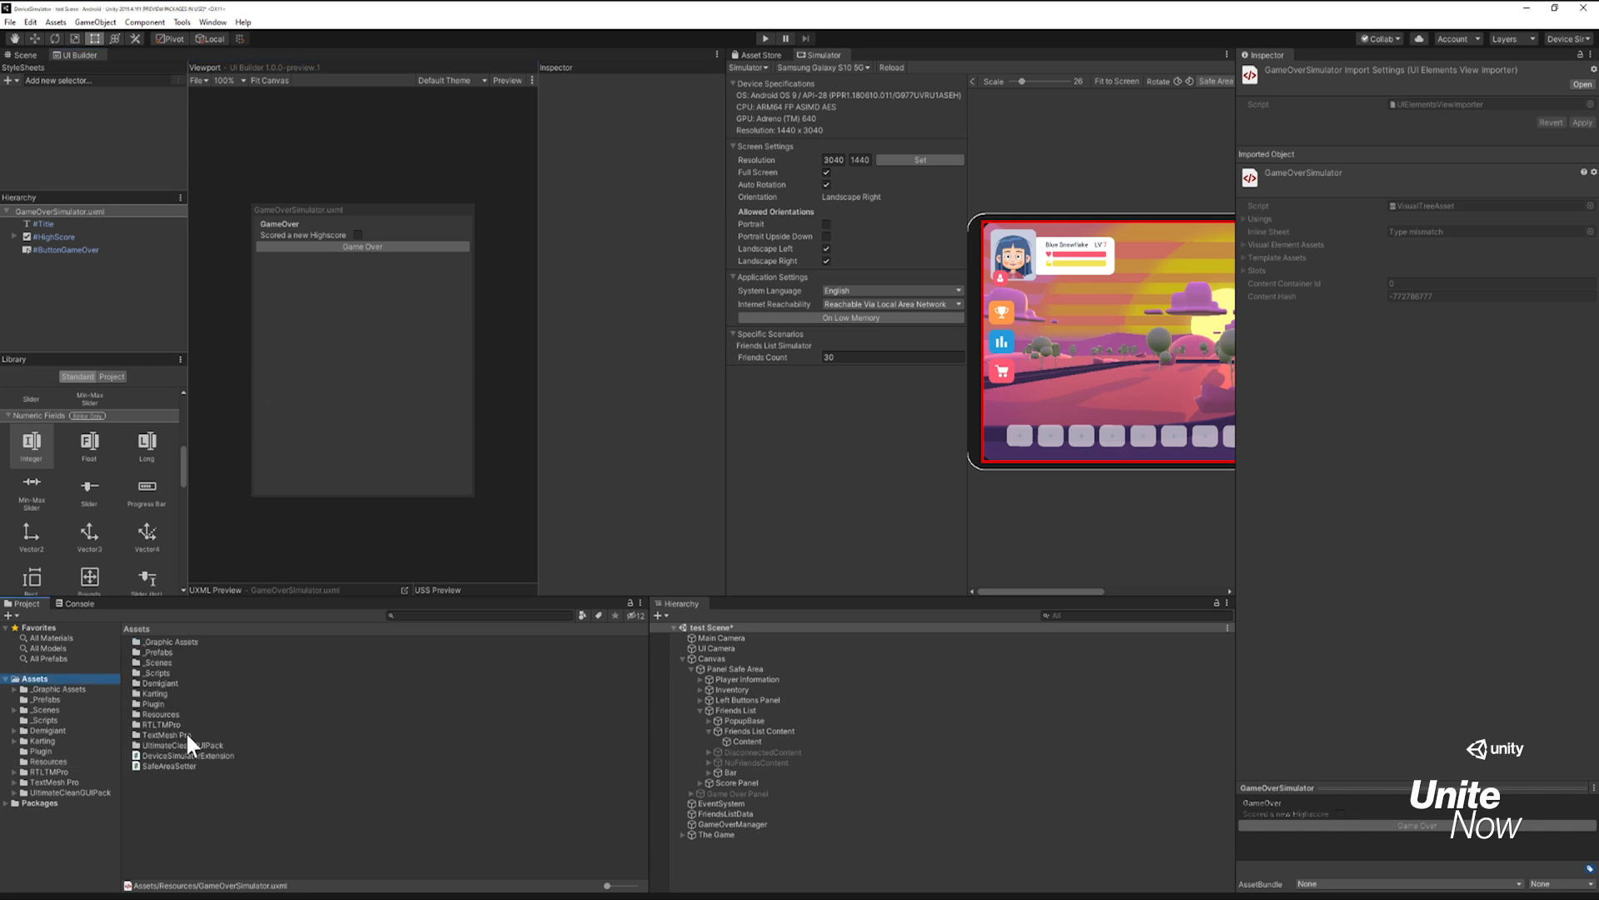
double_click(201, 757)
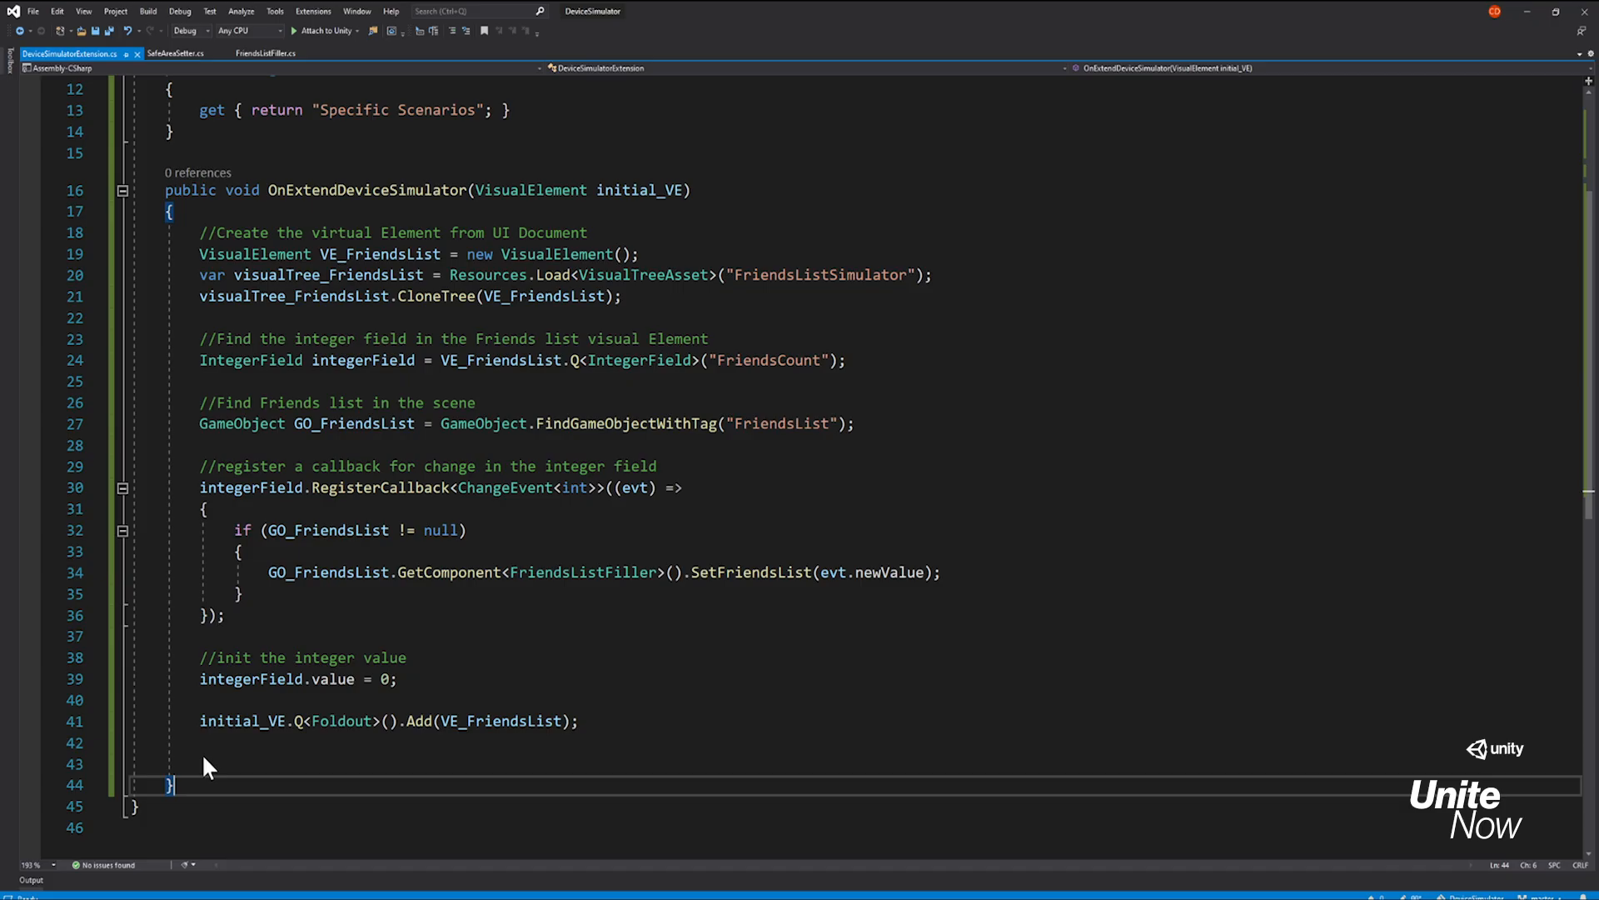
click(560, 659)
click(455, 739)
key(Return)
key(Return)
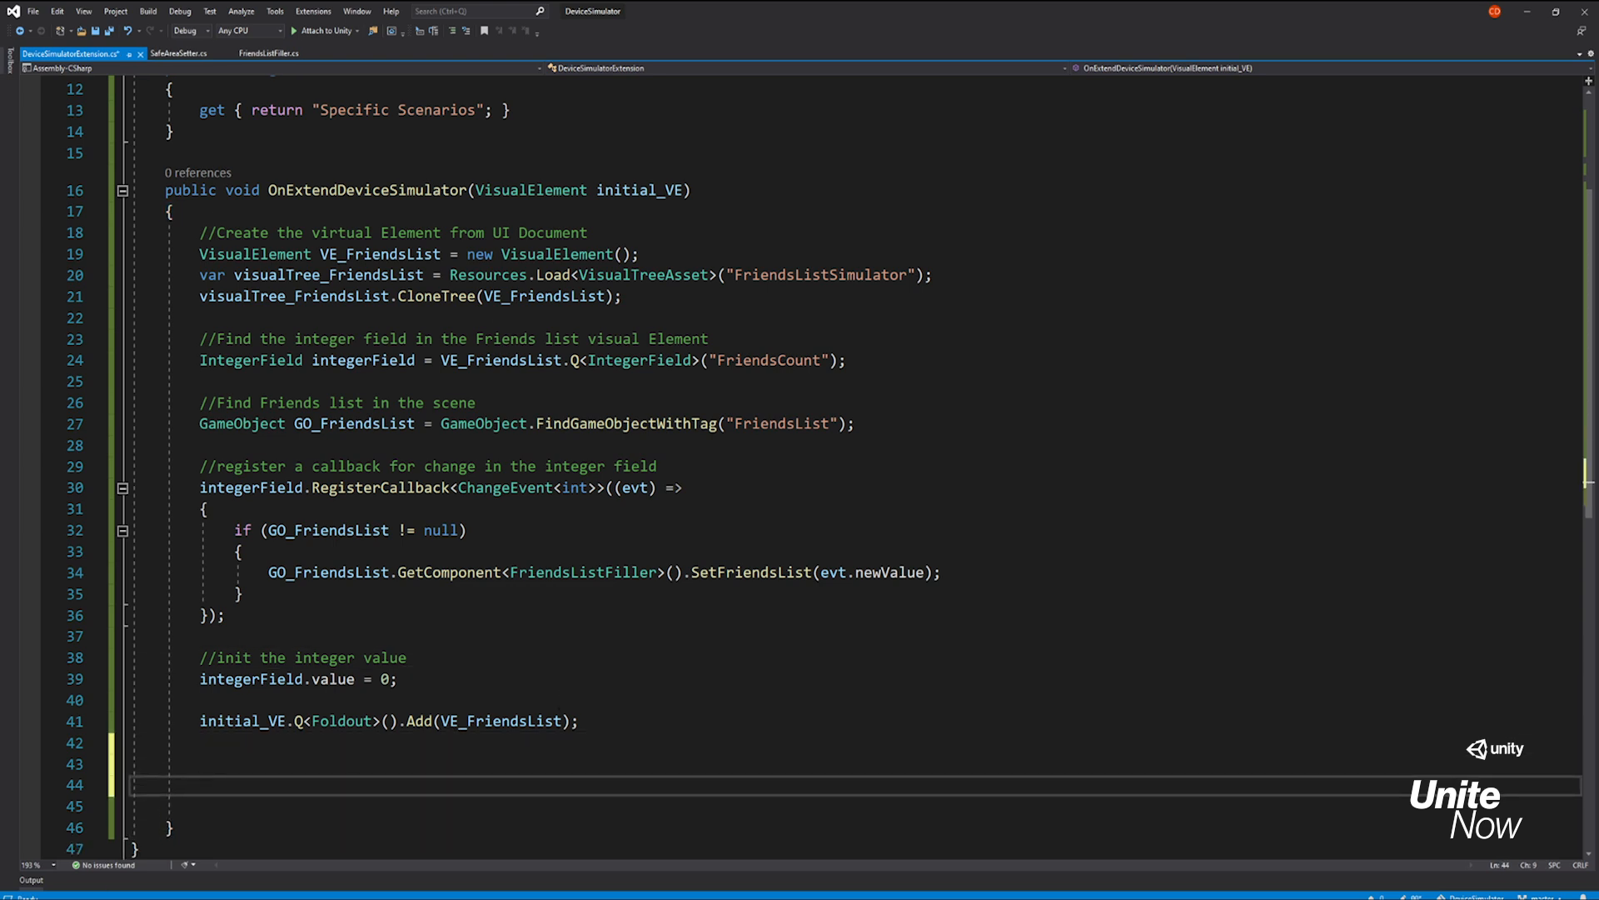
key(Up)
text(//Create visual element from the UI Document VisualElement gameOver_VE = new VisualElement(); var visualTree_GameOver = Resources.Load<VisualTreeAsset>("GameOverSimulator"); visualTree_GameOver.CloneTree(gameOver_VE);)
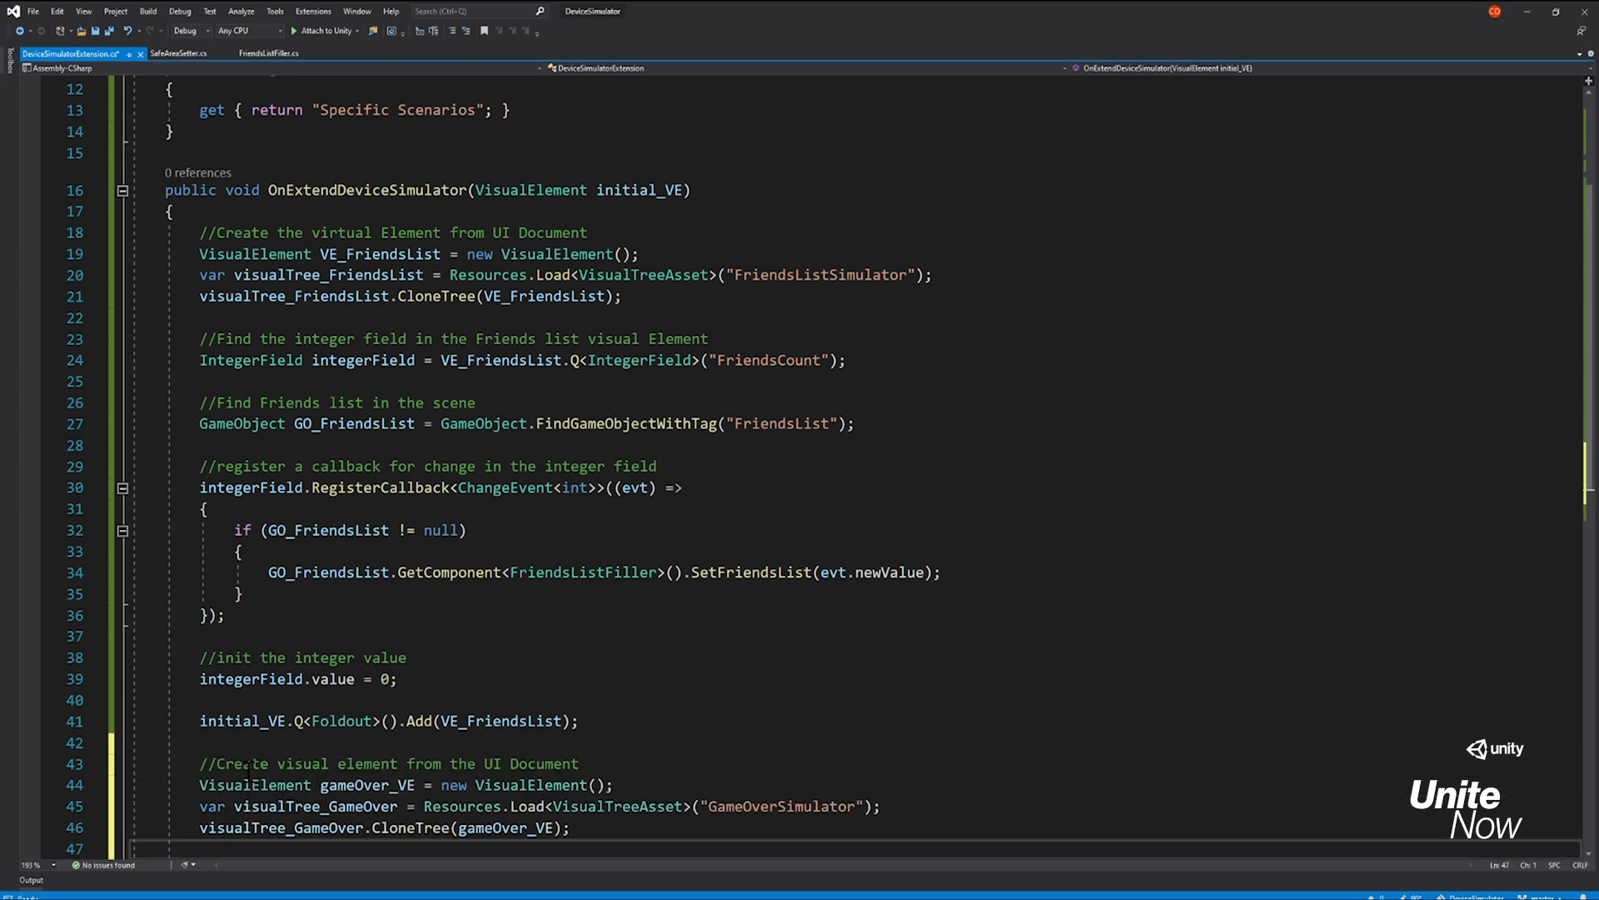
Step: Below OnExtendDeviceSimulator, add a hasHighScore field set to false and an OpenGameOver method calling SetGameOver on the GameOver-tagged object's GameOverManager
scroll(249, 770, down, 2)
click(207, 723)
key(Return)
key(Return)
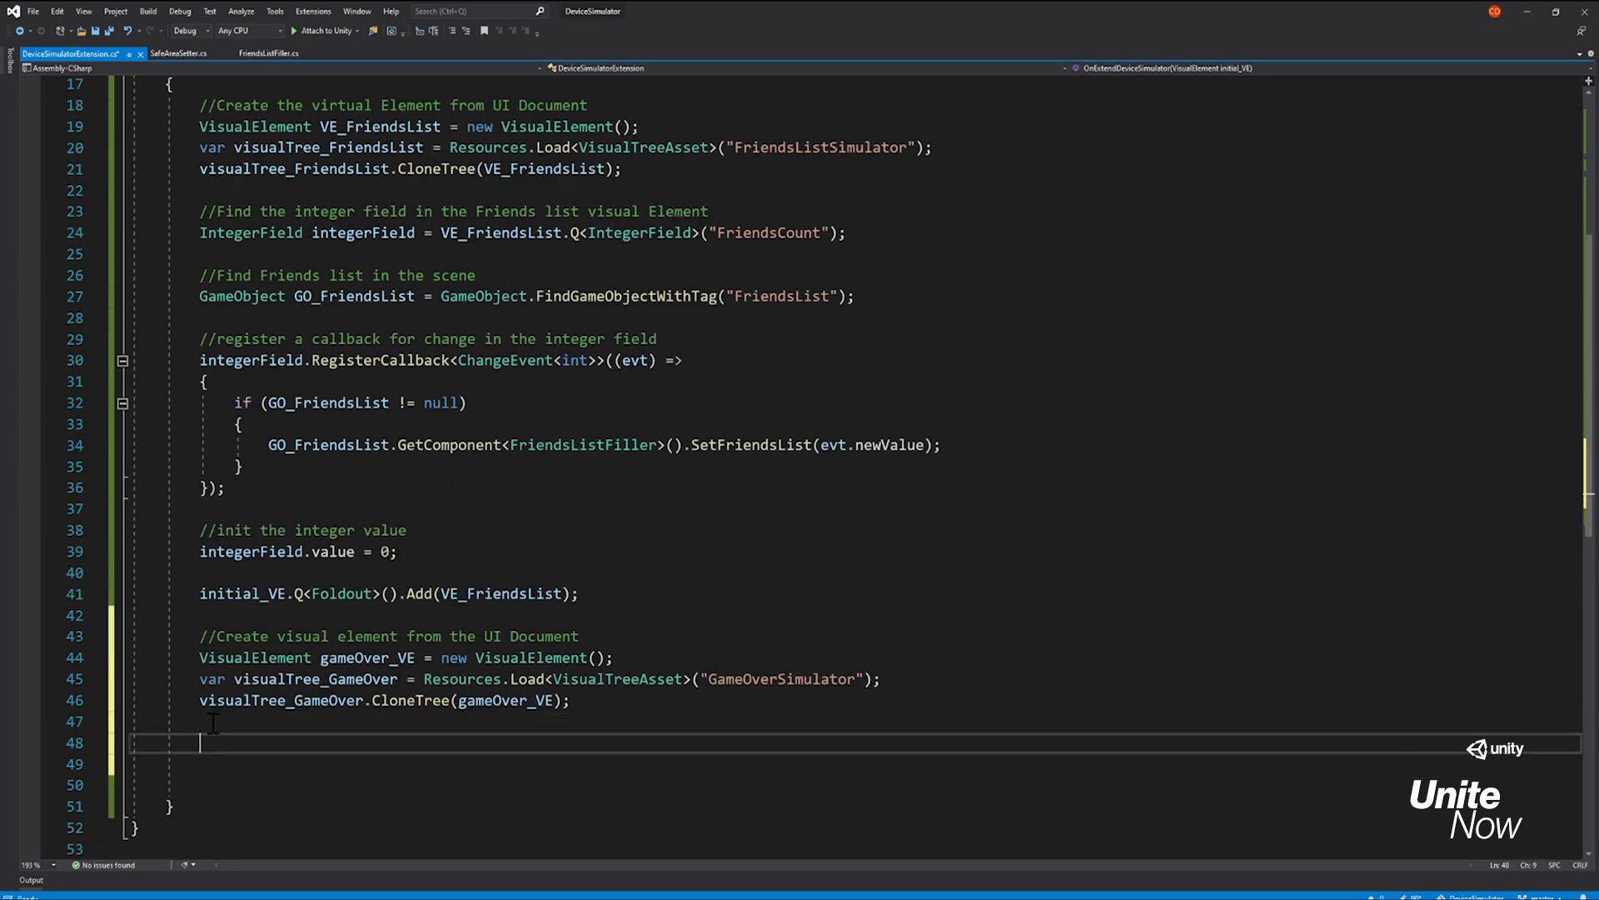
key(alt+Tab)
click(221, 823)
key(Return)
key(Return)
scroll(221, 823, down, 3)
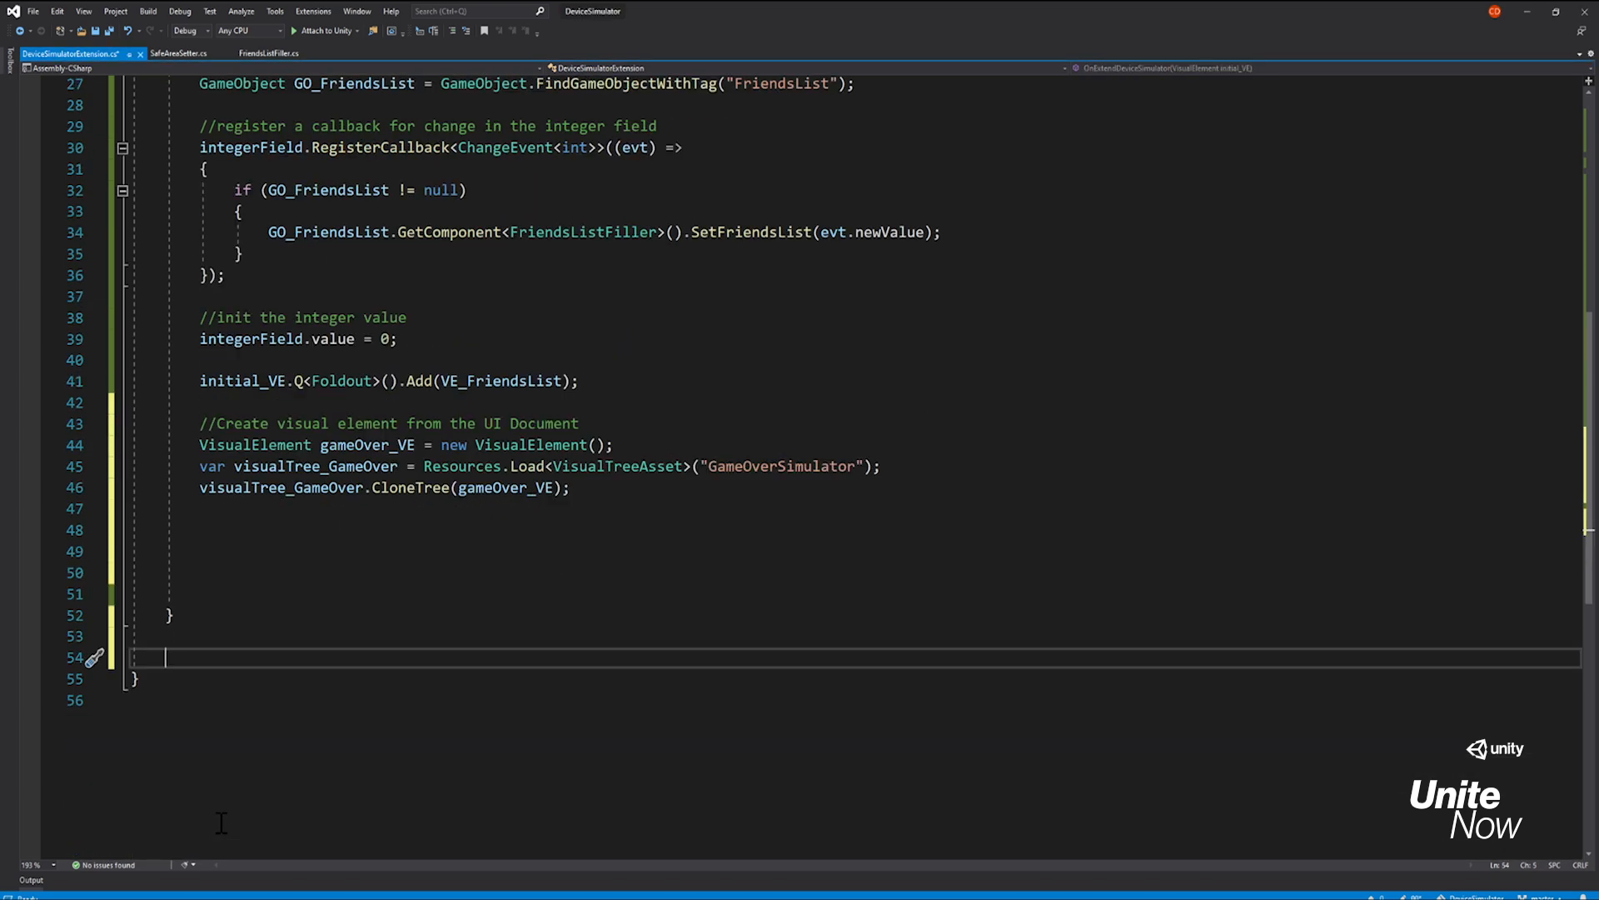
text(bool hasHighScore = false; void OpenGameOver() {      GameObject GO_GameOver = GameObject.FindGameObjectWithTag("GameOver");     if (GO_GameOver != null)     {         GO_GameOver.GetComponent<GameOverManager>().SetGameOver(hasHighScore);     }   })
click(380, 683)
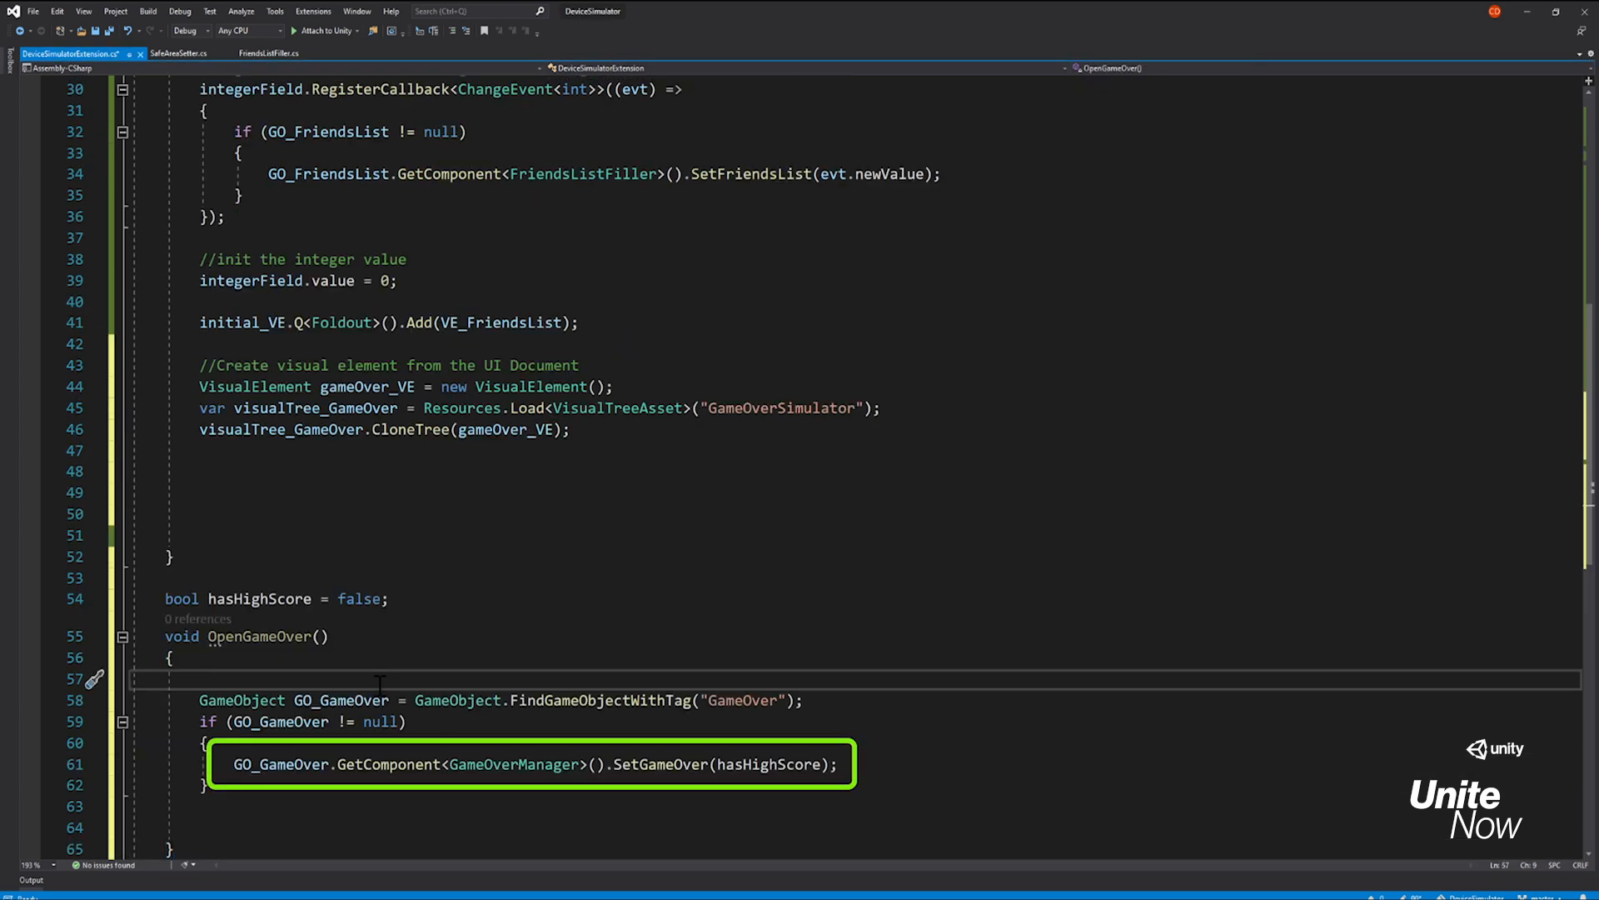
Step: After the gameOver_VE code, query the HighScore toggle and ButtonGameOver, register a callback updating hasHighScore, and subscribe OpenGameOver to the button's clicked event
key(alt+Tab)
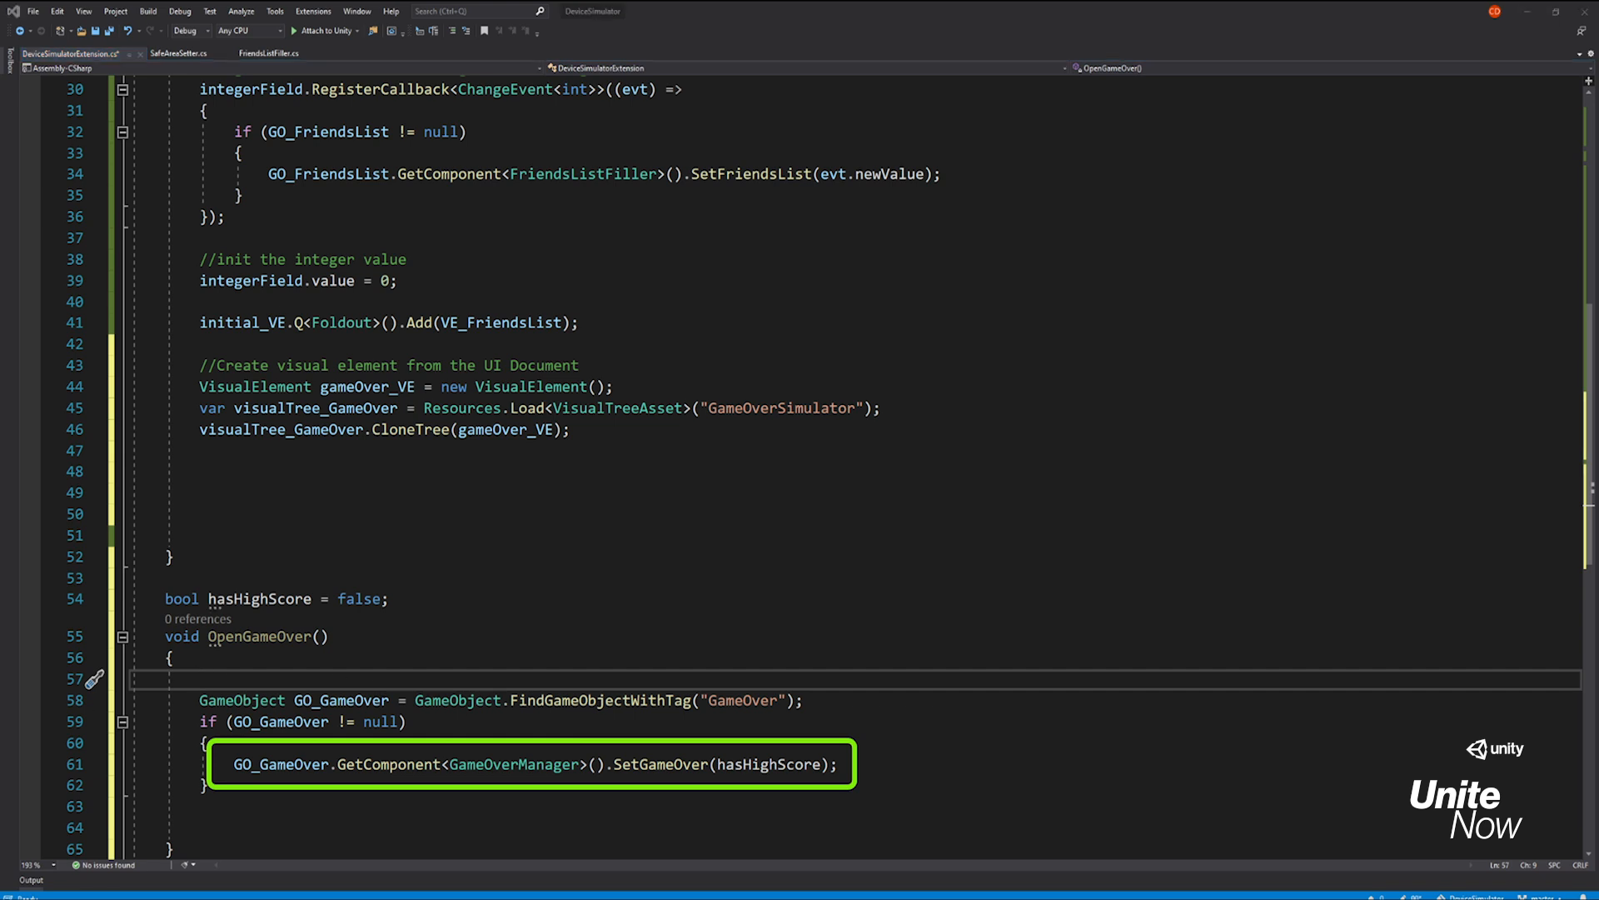
click(232, 454)
click(233, 476)
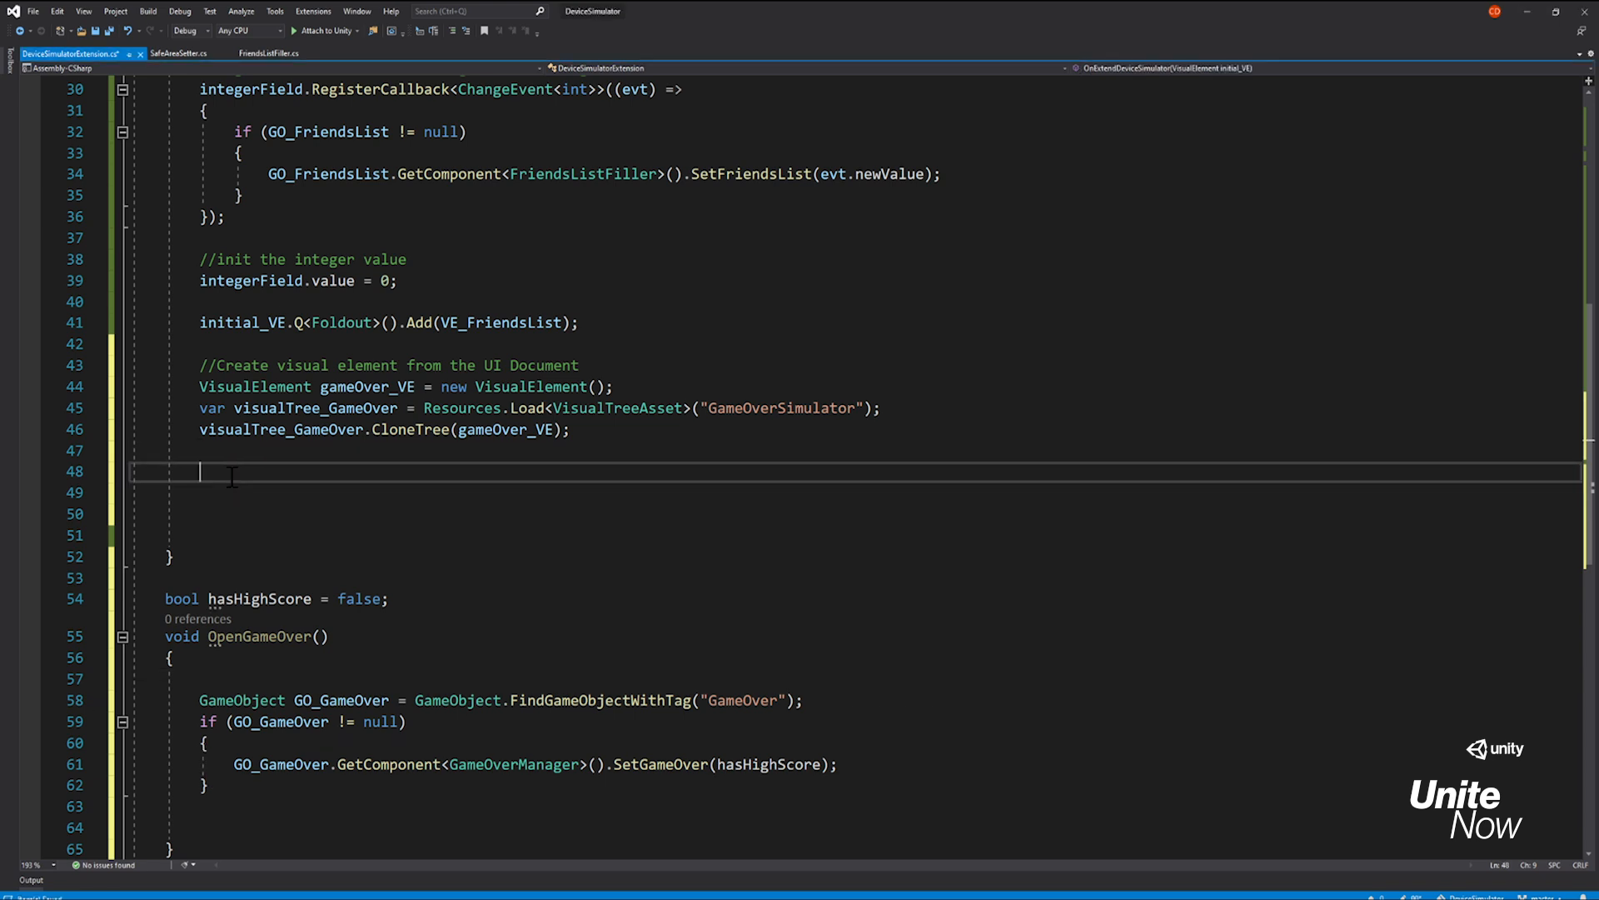
text(//find the toggle for high score         Toggle ToggleHighScore = gameOver_VE.Q<Toggle>("HighScore");         //Find the button for Game Over         Button buttonGameOver = gameOver_VE.Q<Button>("ButtonGameOver");          //Register callback for each time the toggle is checked or unchecked         ToggleHighScore.RegisterCallback<ChangeEvent<bool>>((evt) =>         {             hasHighScore = evt.newValue;          });         //Subscribe the Function to clicked event         buttonGameOver.clicked += OpenGameOver;)
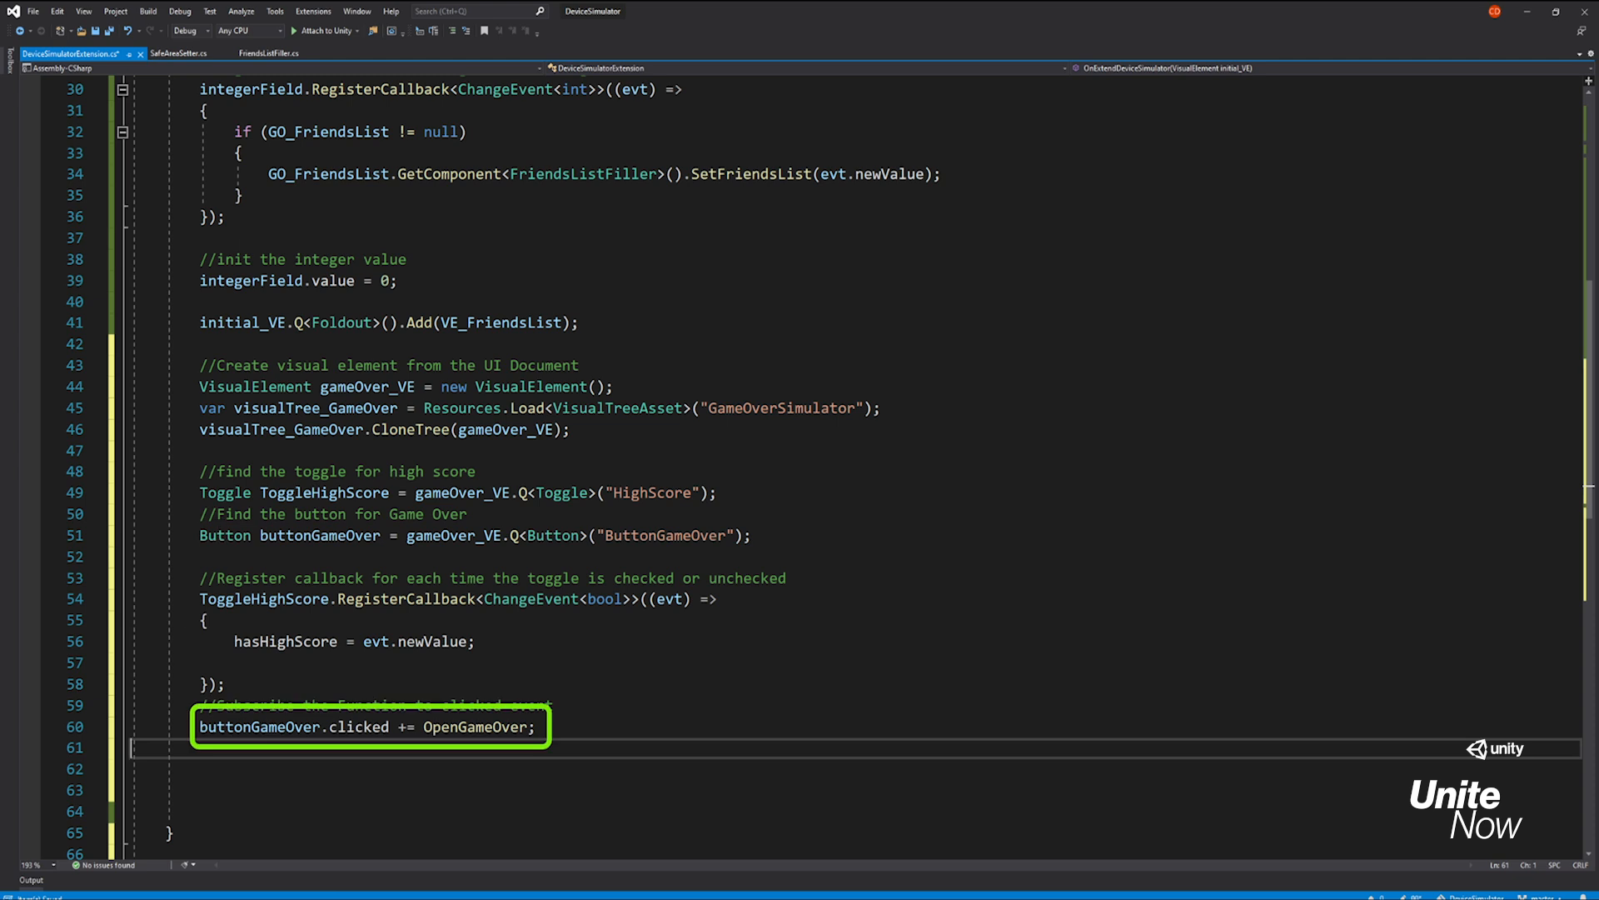
key(alt+Tab)
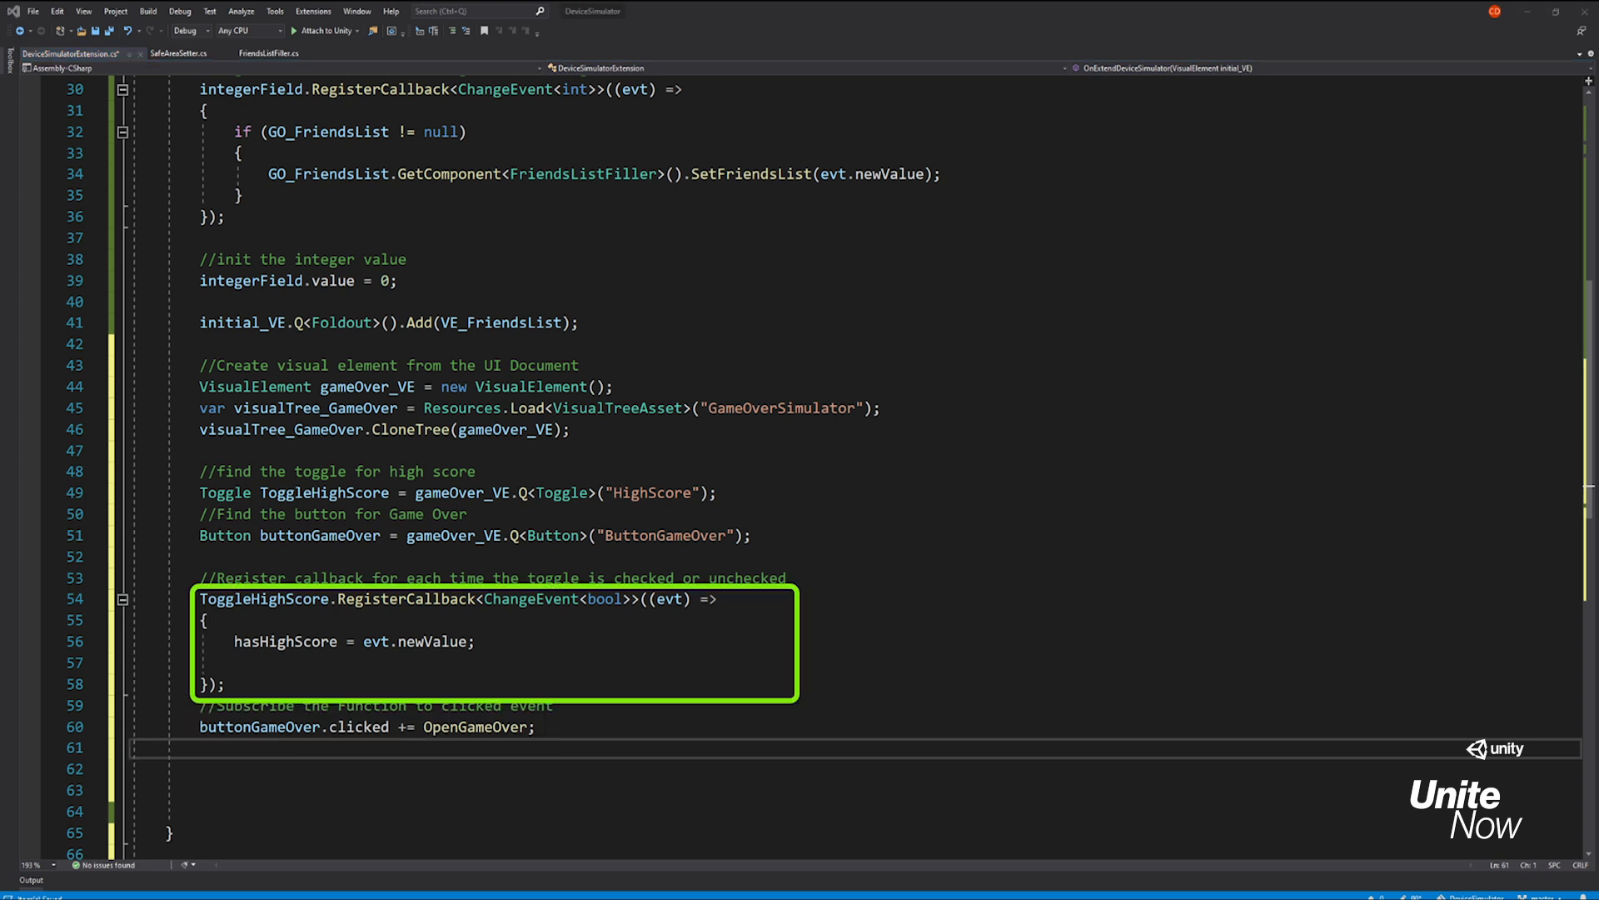
Step: After the OpenGameOver subscription, add gameOver_VE to initial_VE's Foldout, save the DeviceSimulatorExtension script and switch to Unity
click(251, 769)
text(initial_VE.Q<Foldout>().Add(gameOver_VE);)
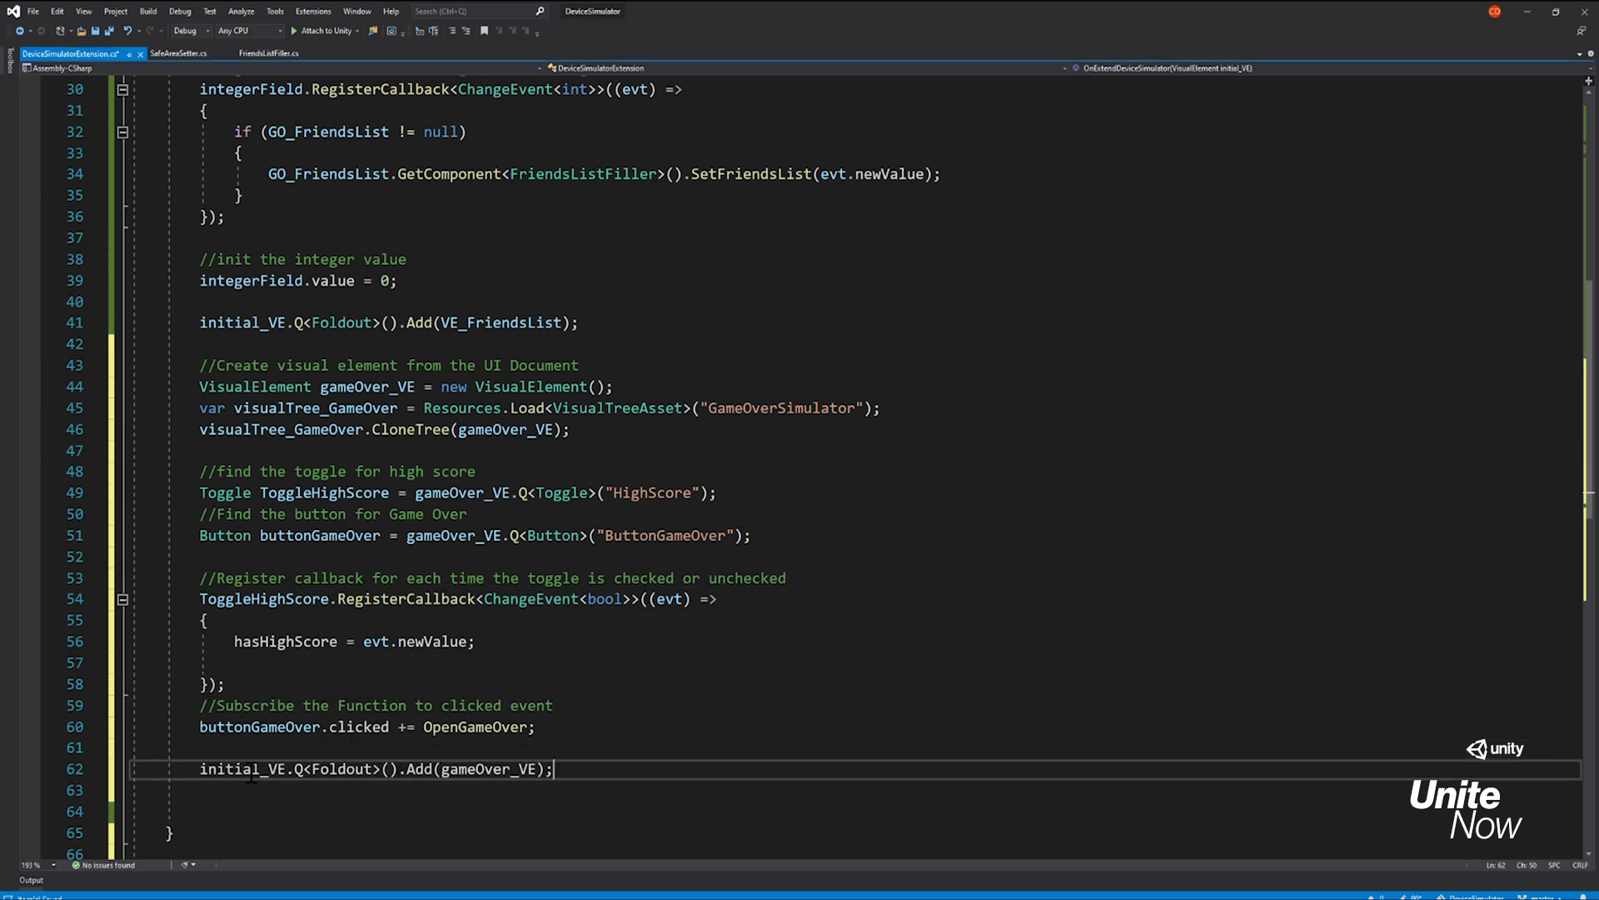
click(318, 805)
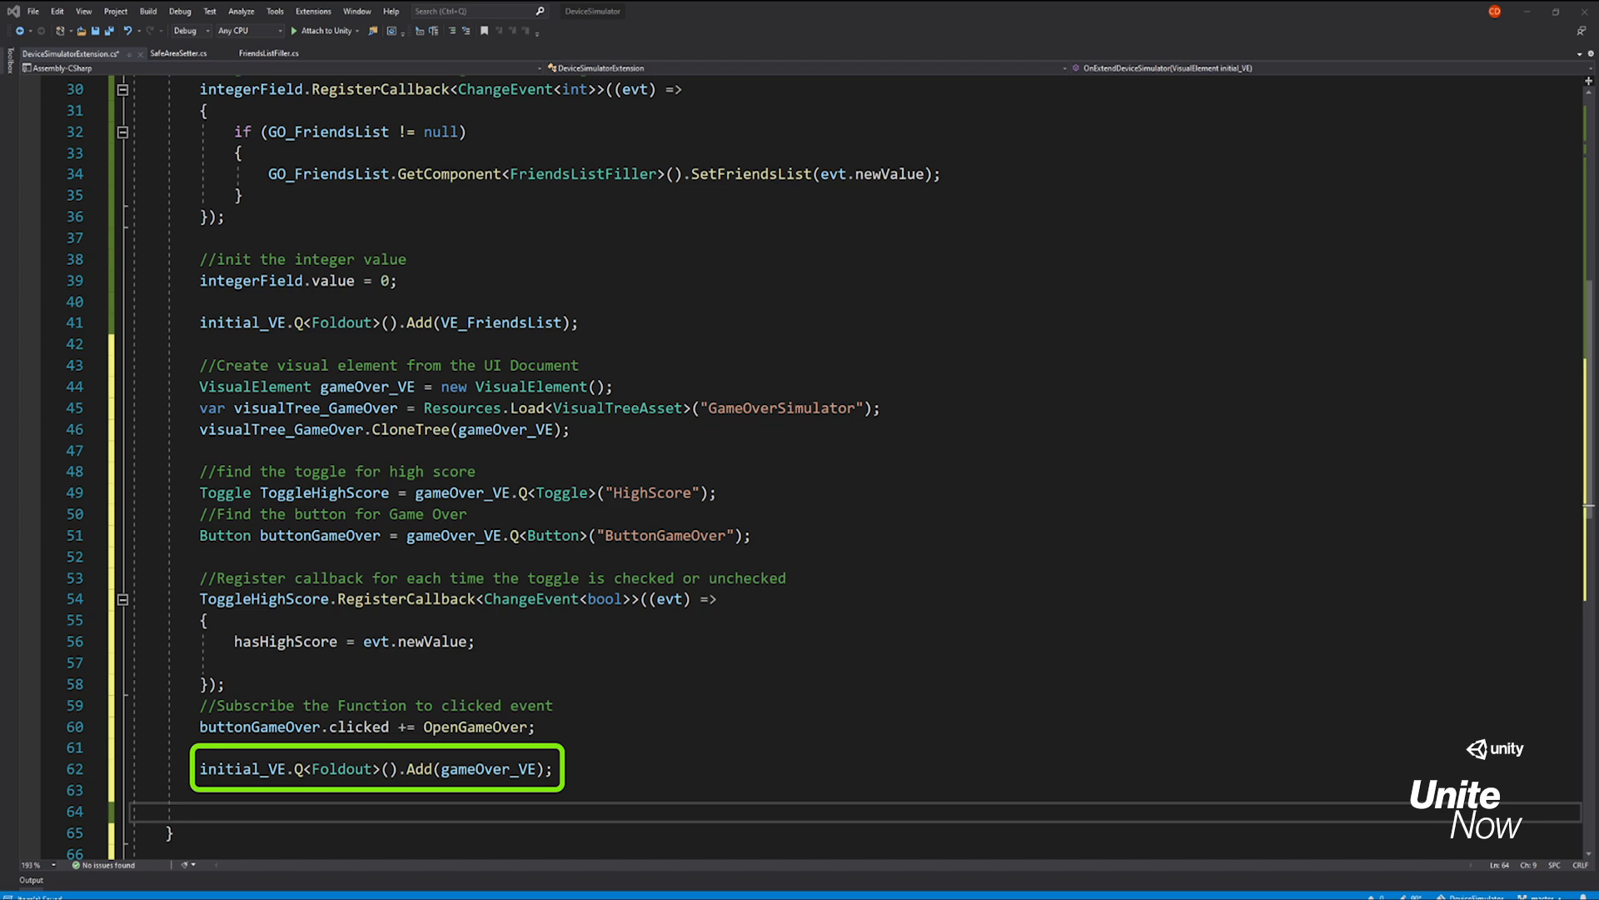
click(348, 705)
key(ctrl+s)
key(alt+Tab)
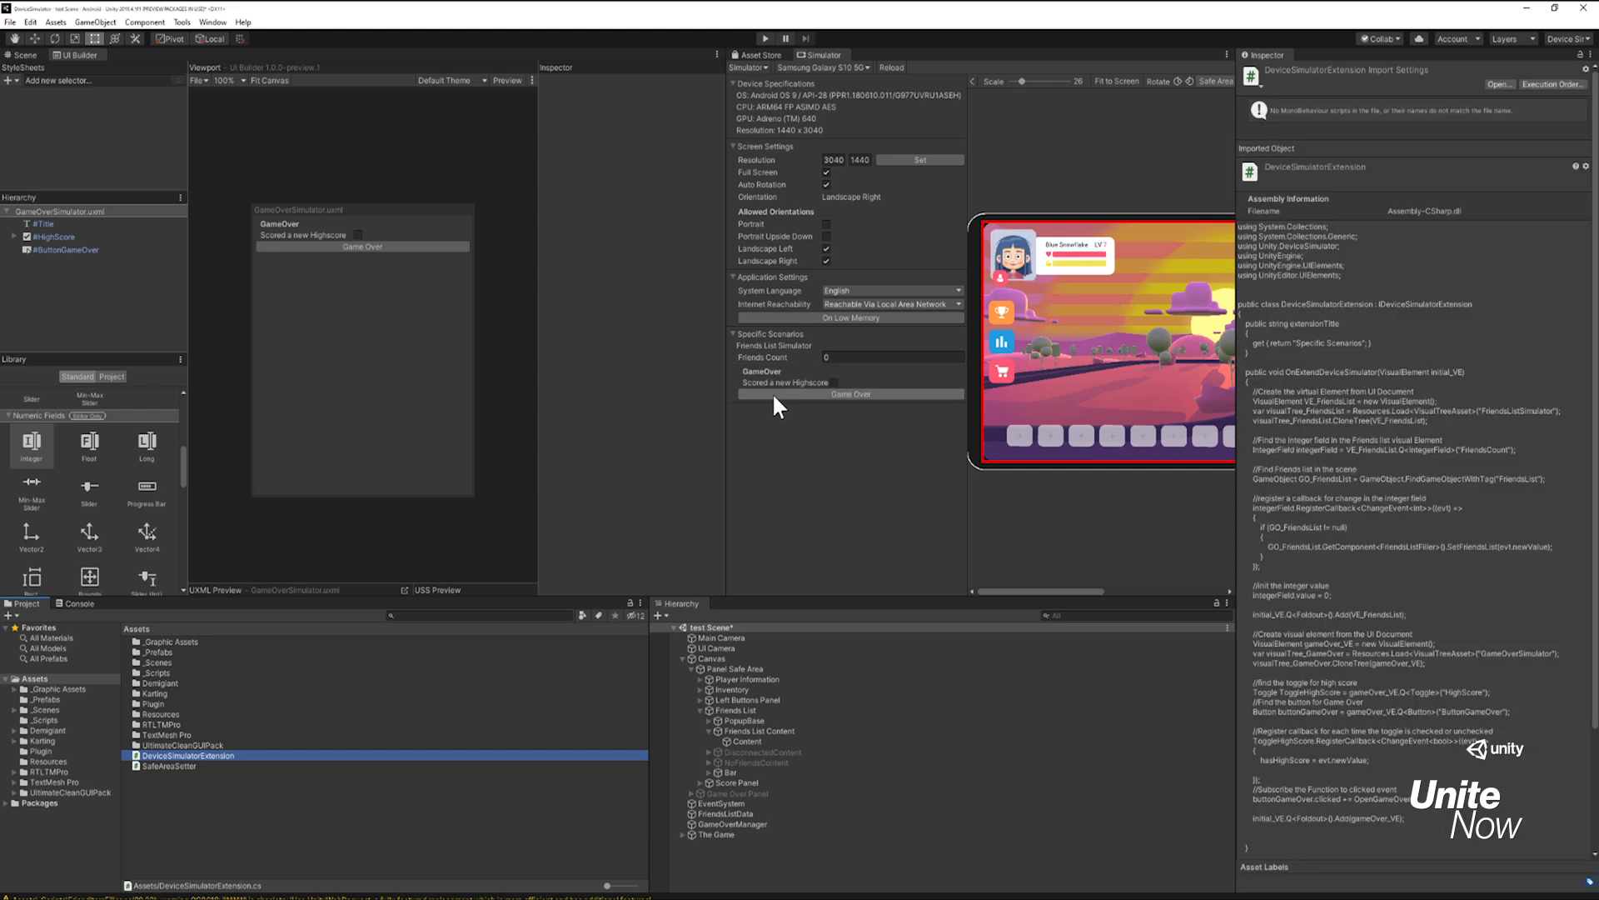
Step: Widen the Simulator view and run the game, test Game Over and Replay with Scored a new Highscore on and off, and stop playing
drag(725, 425, 431, 427)
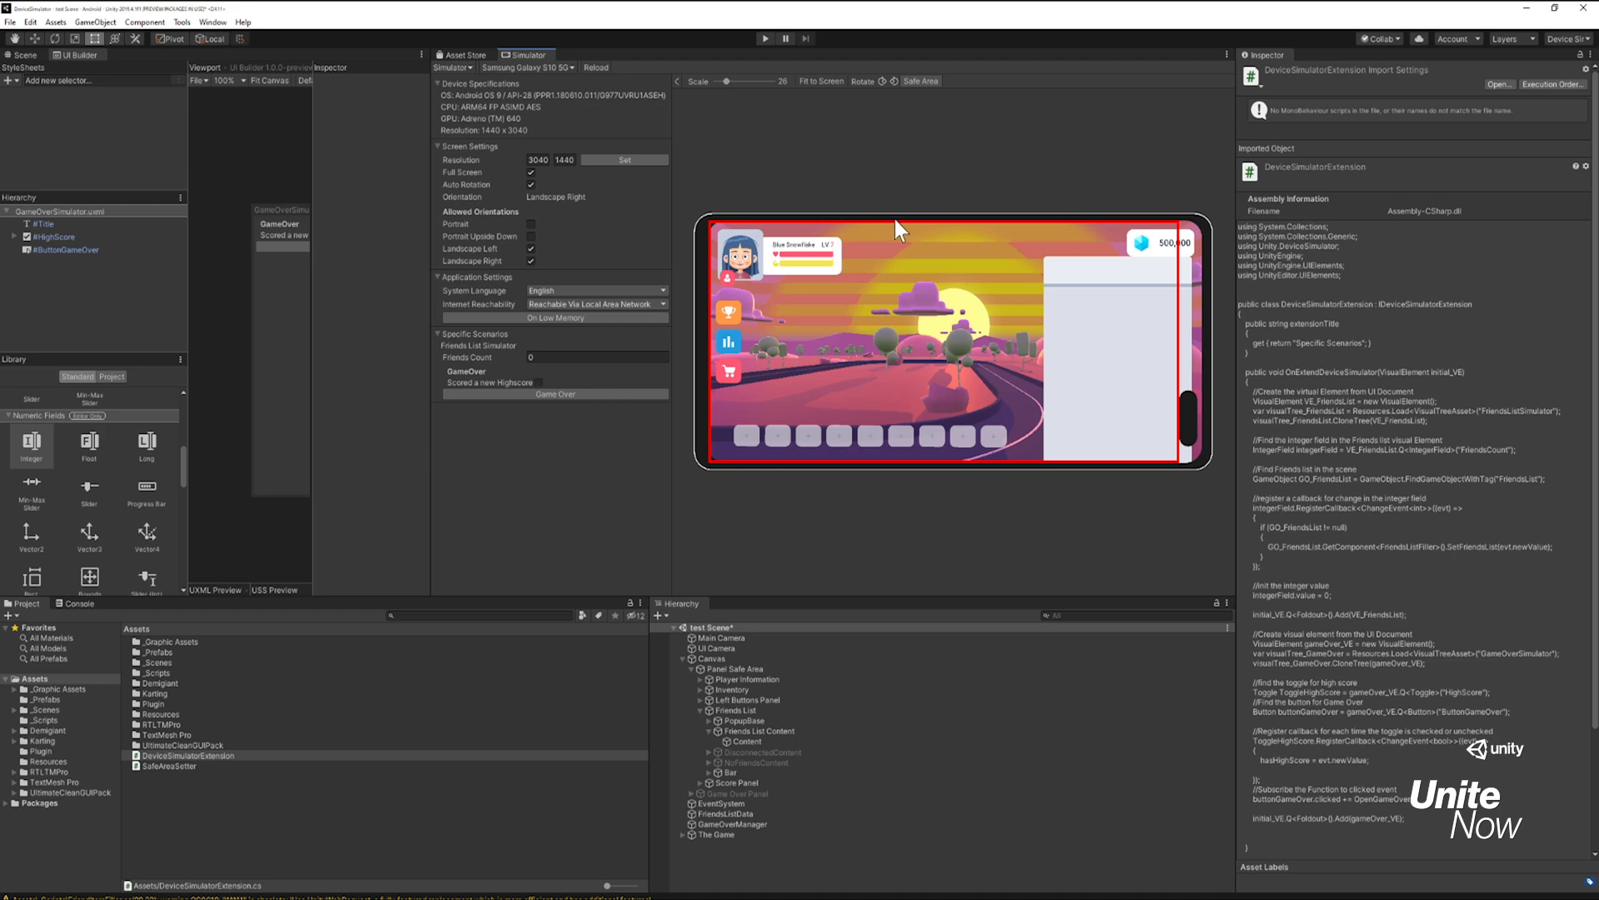
click(764, 37)
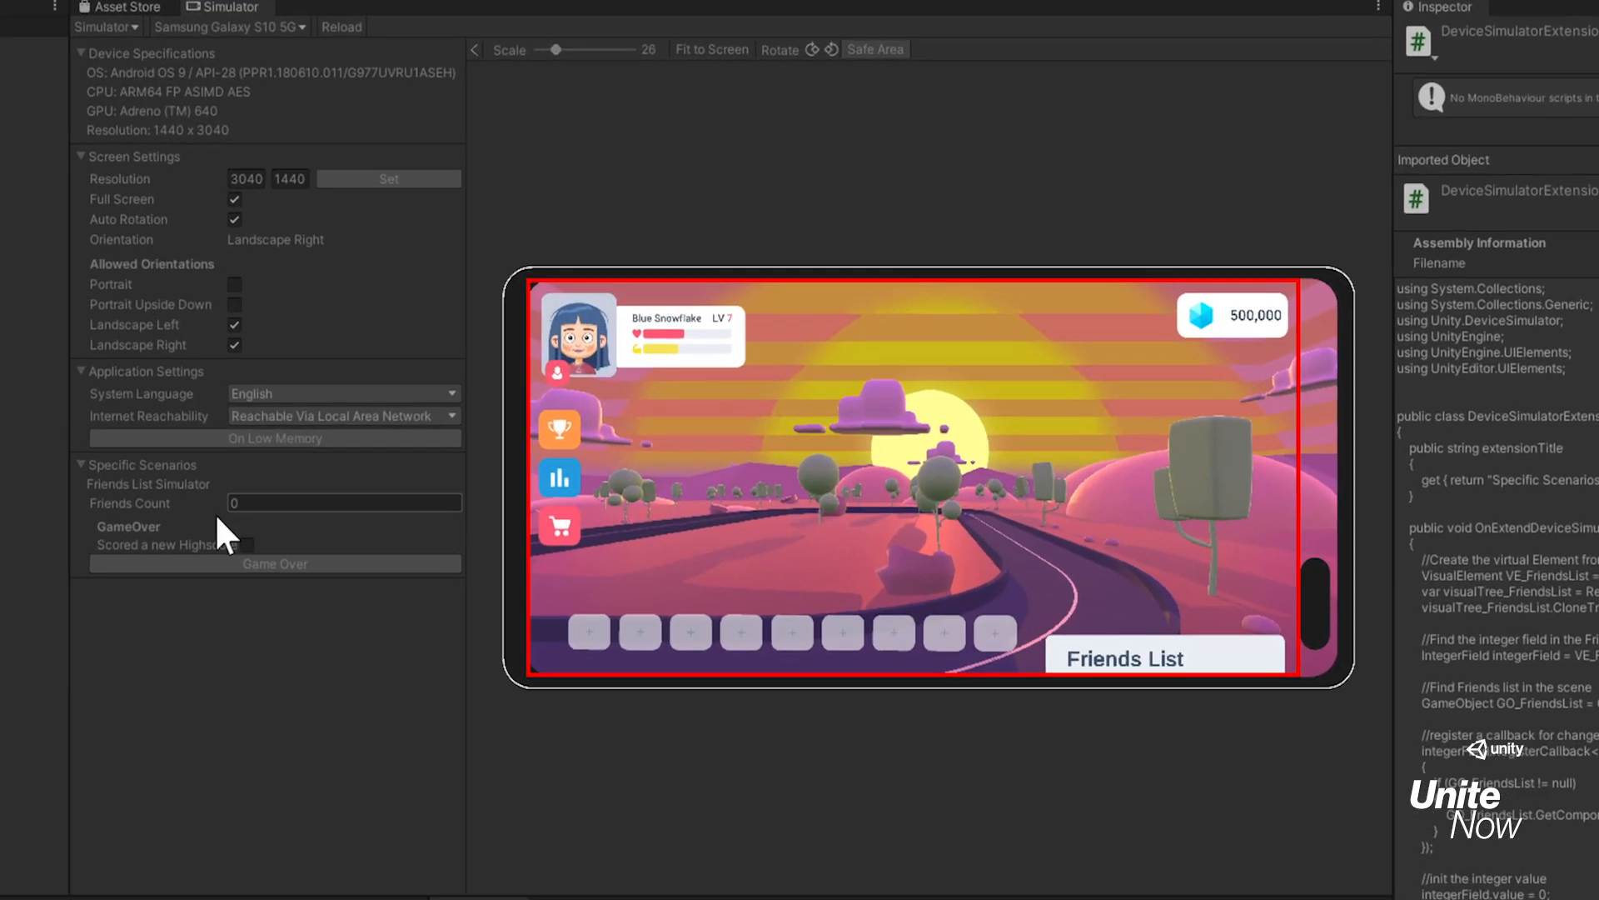
click(286, 567)
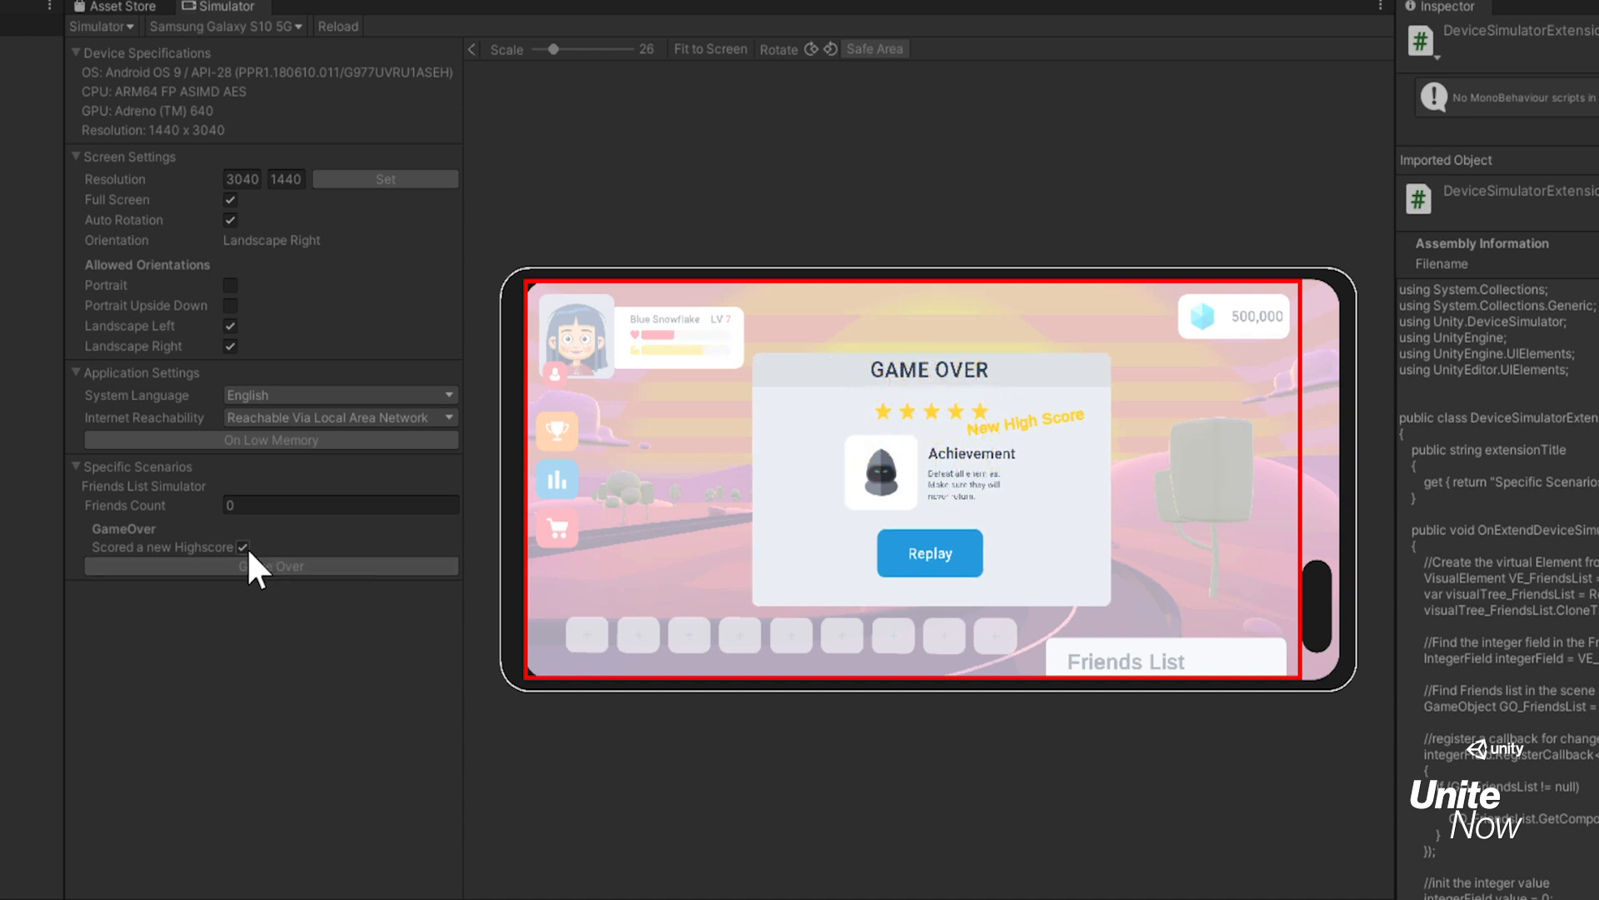
click(293, 566)
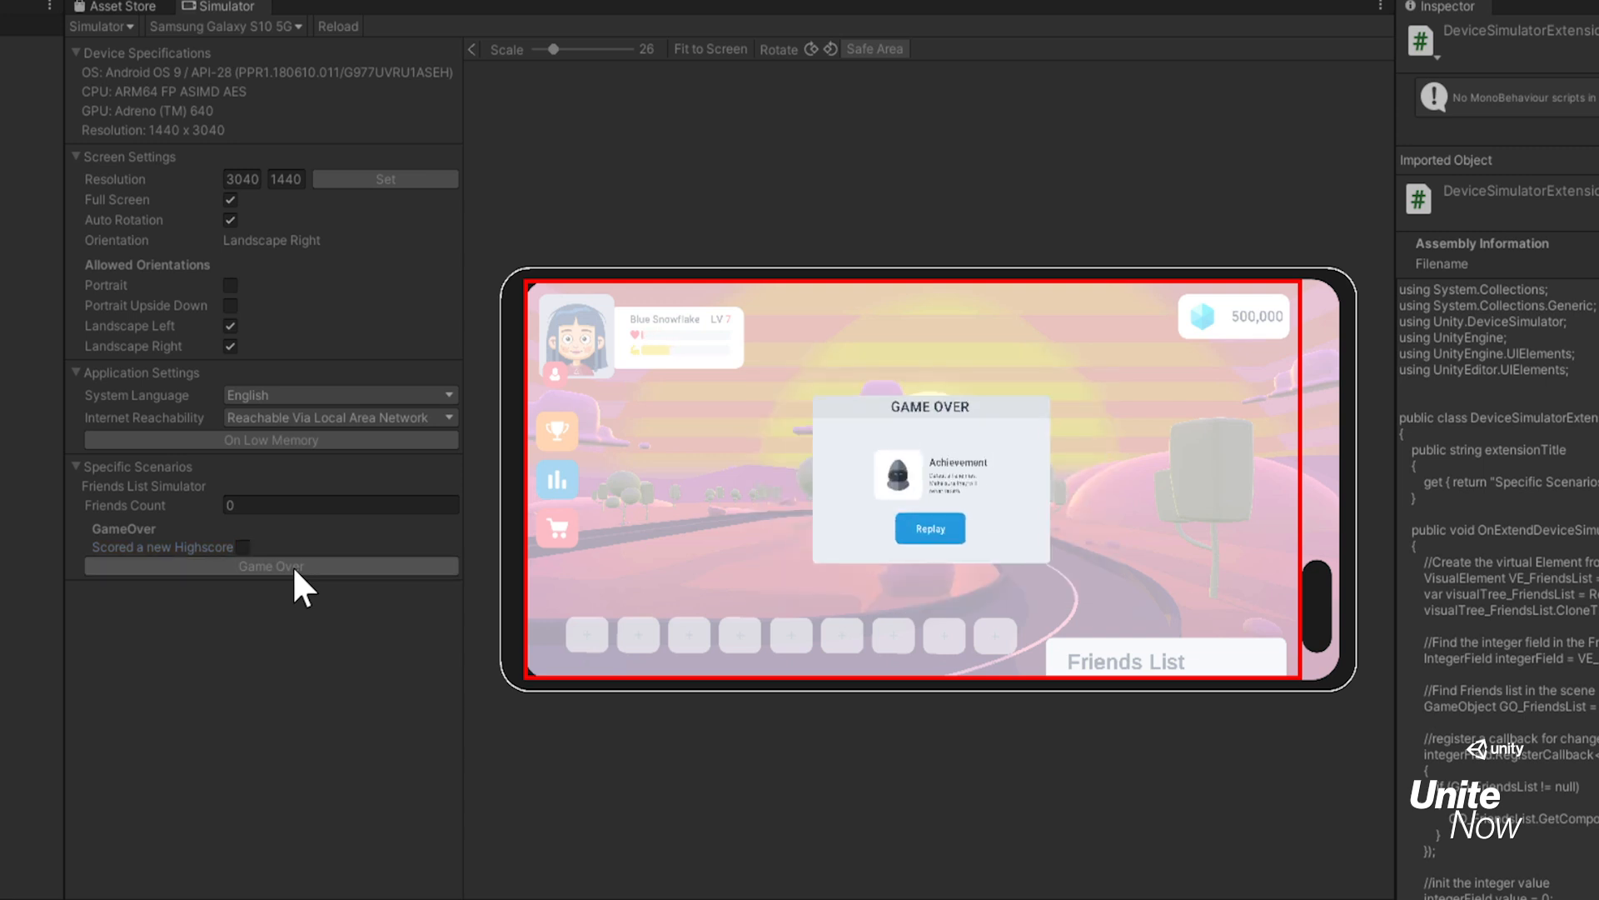
click(936, 558)
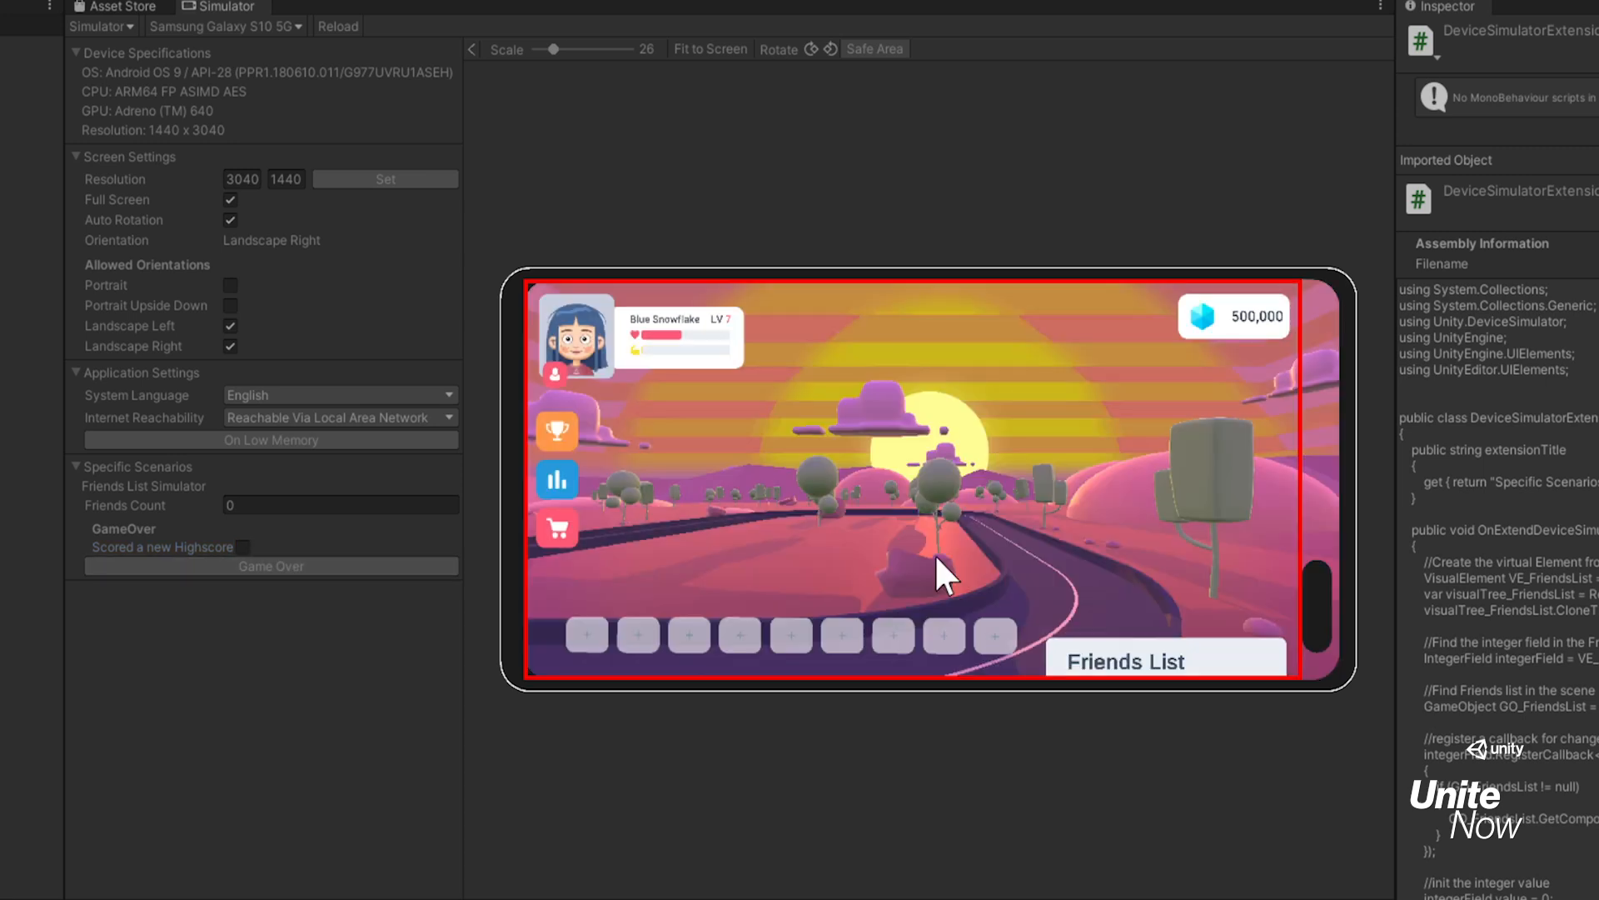
click(266, 561)
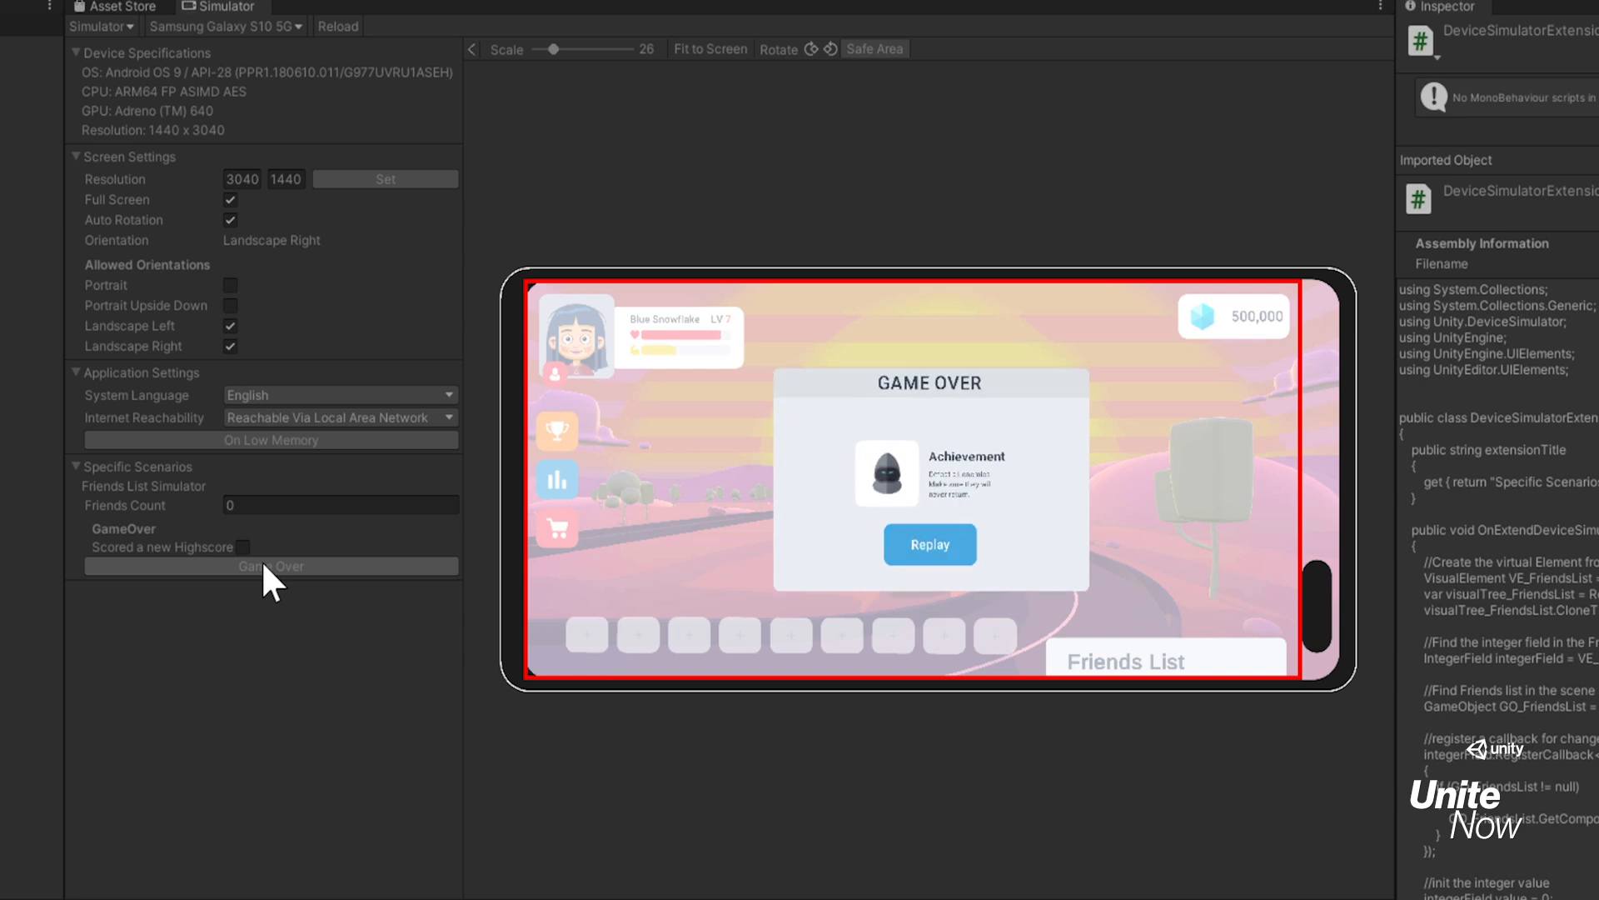
click(263, 564)
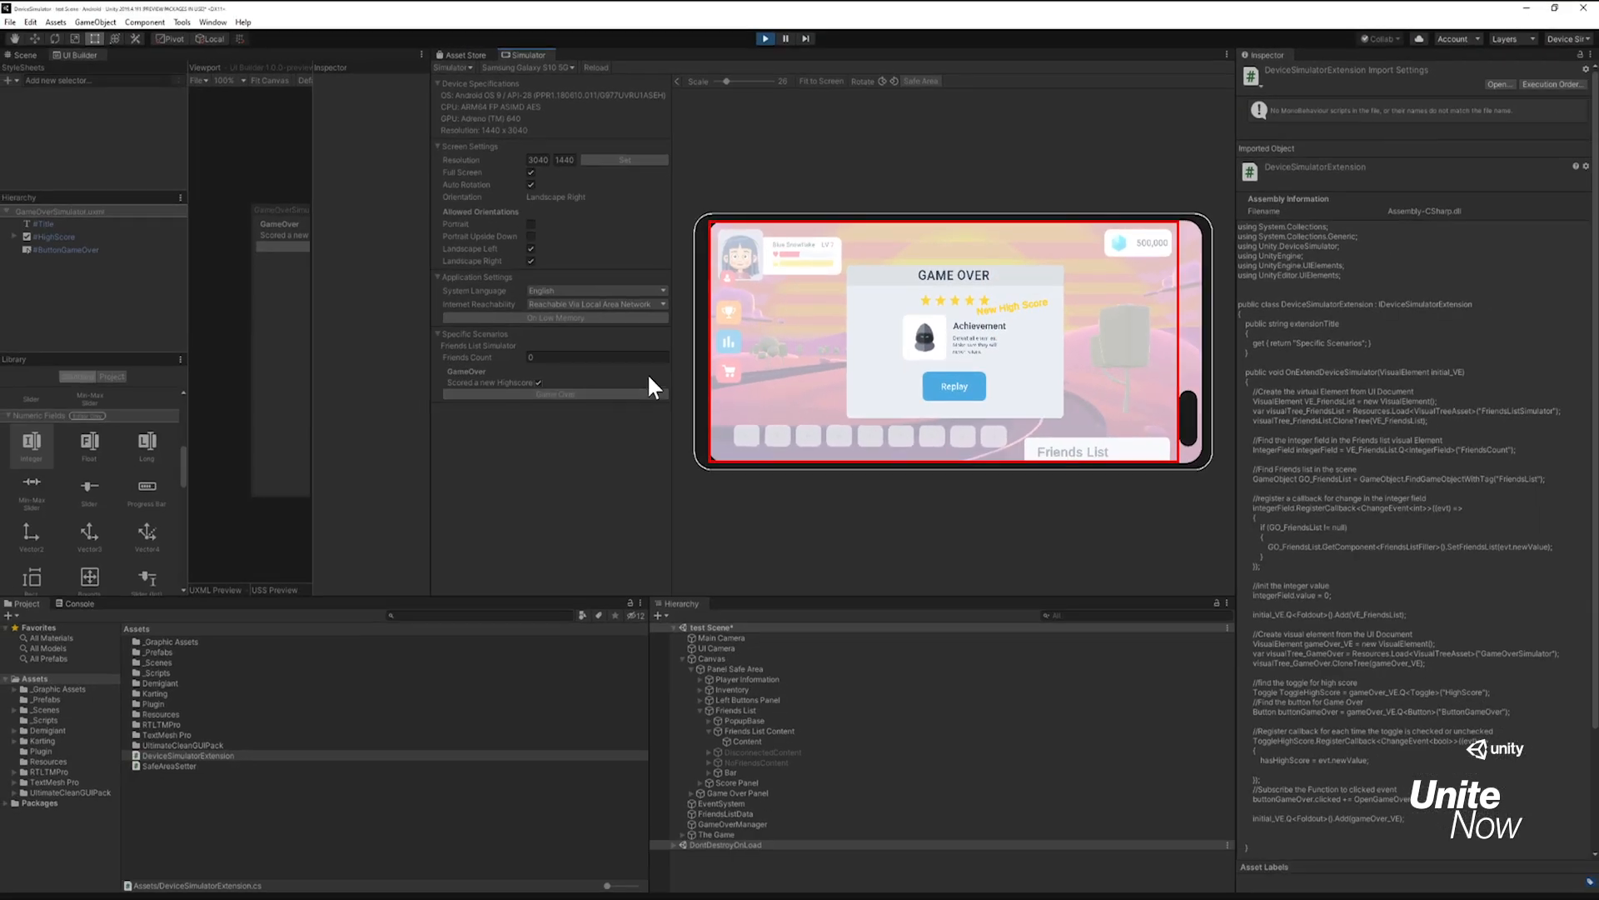
click(766, 38)
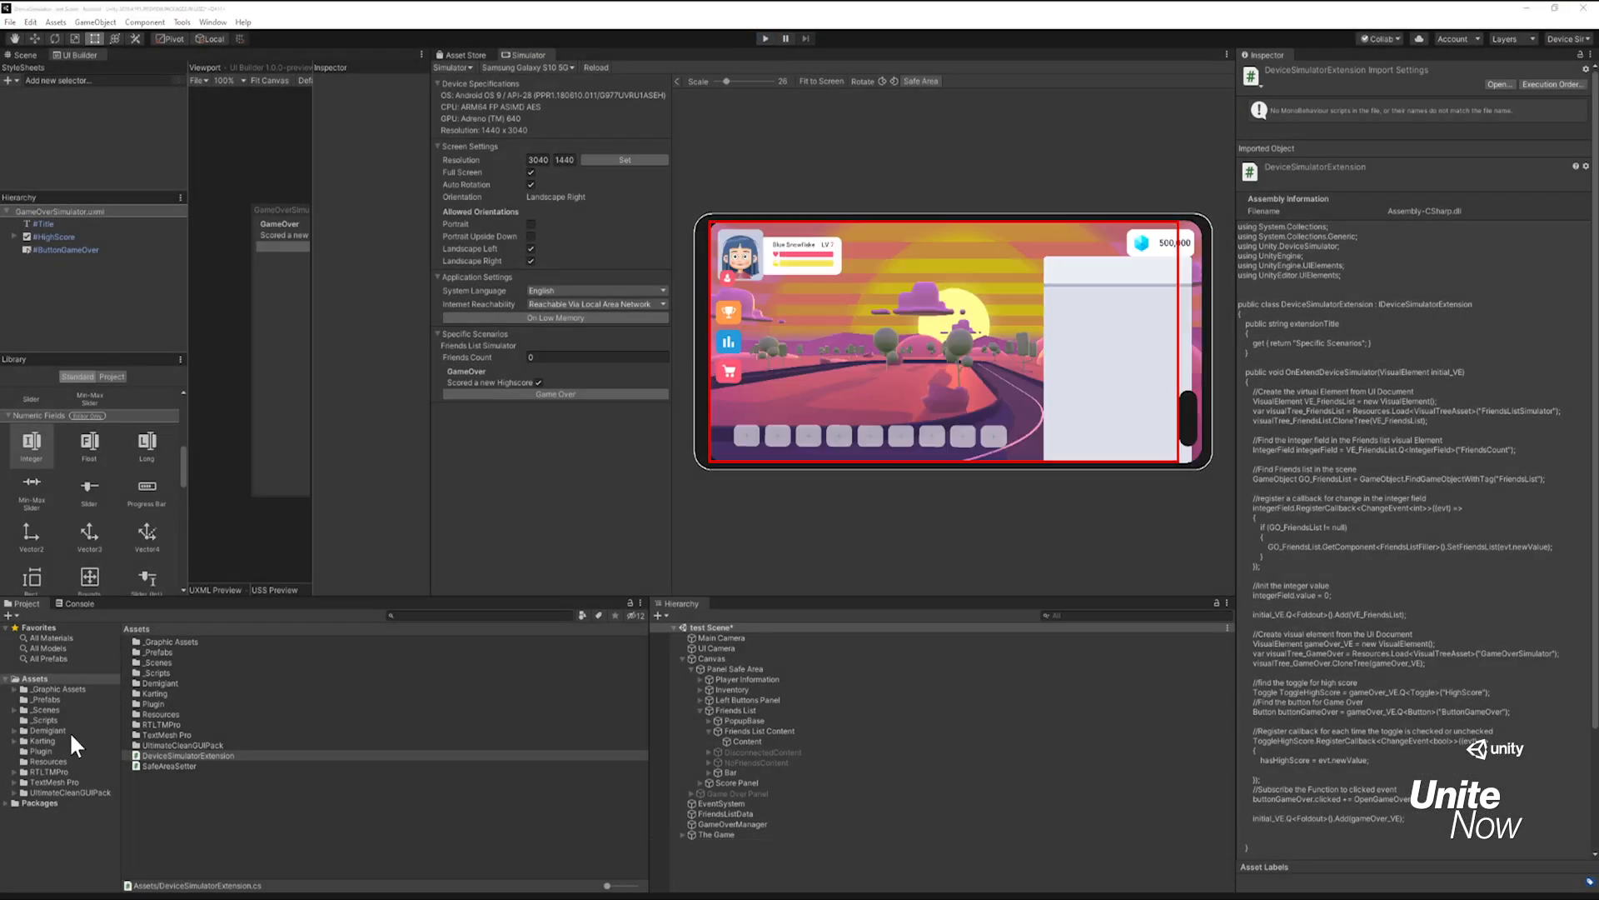
Step: Open the InventorySimulator document from the Resources folder in UI Builder and slightly widen the builder's area
click(50, 761)
double_click(212, 673)
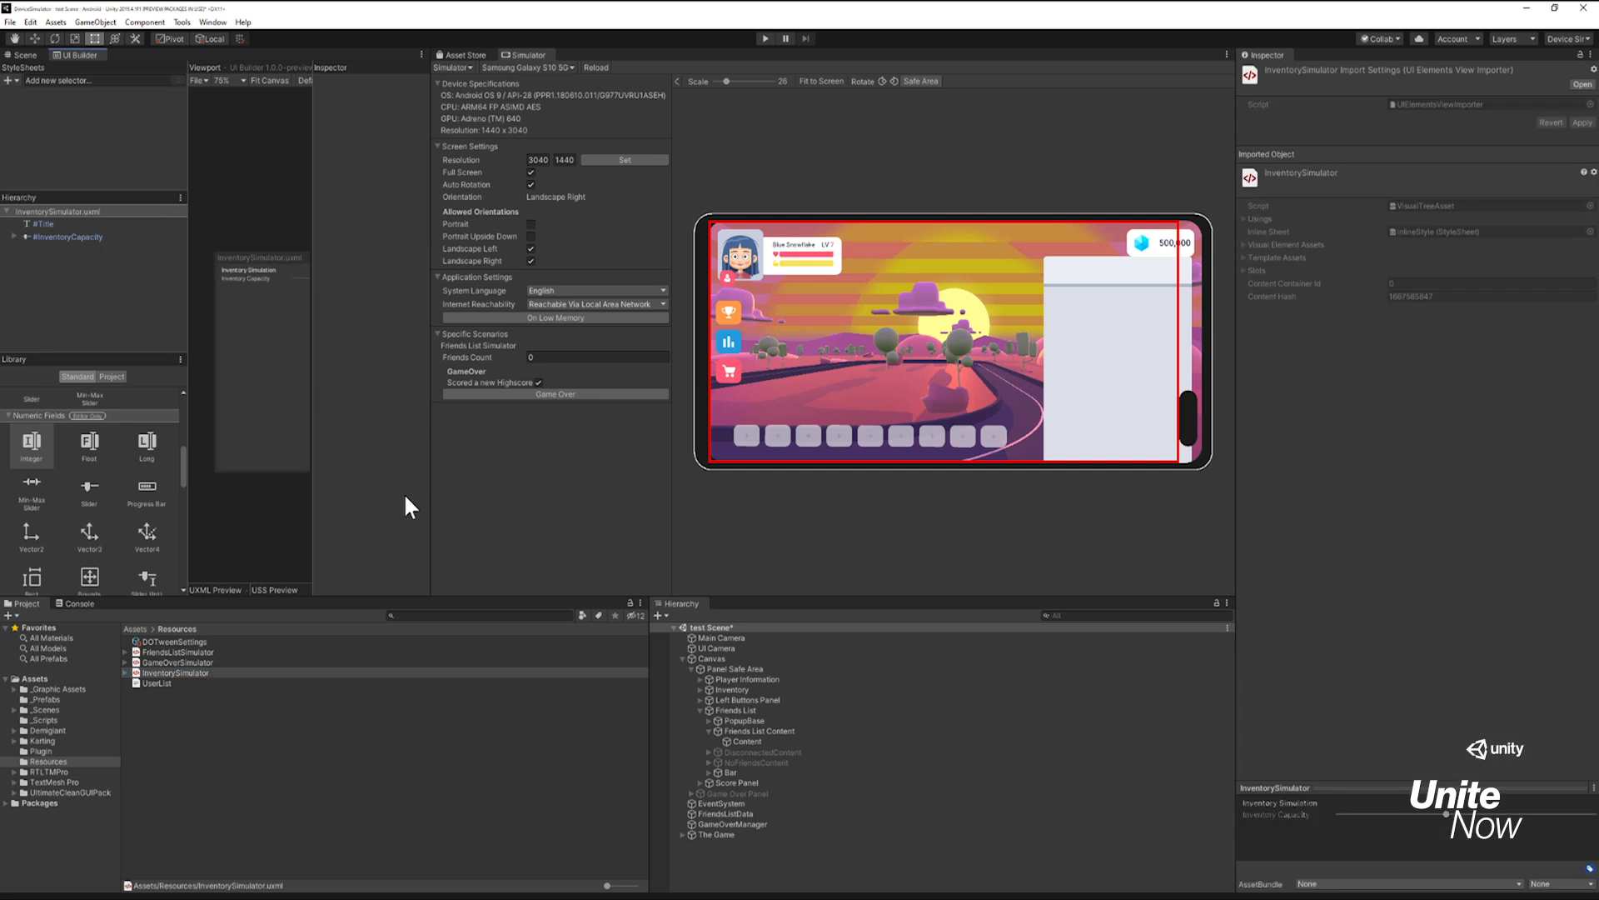
drag(432, 506, 476, 467)
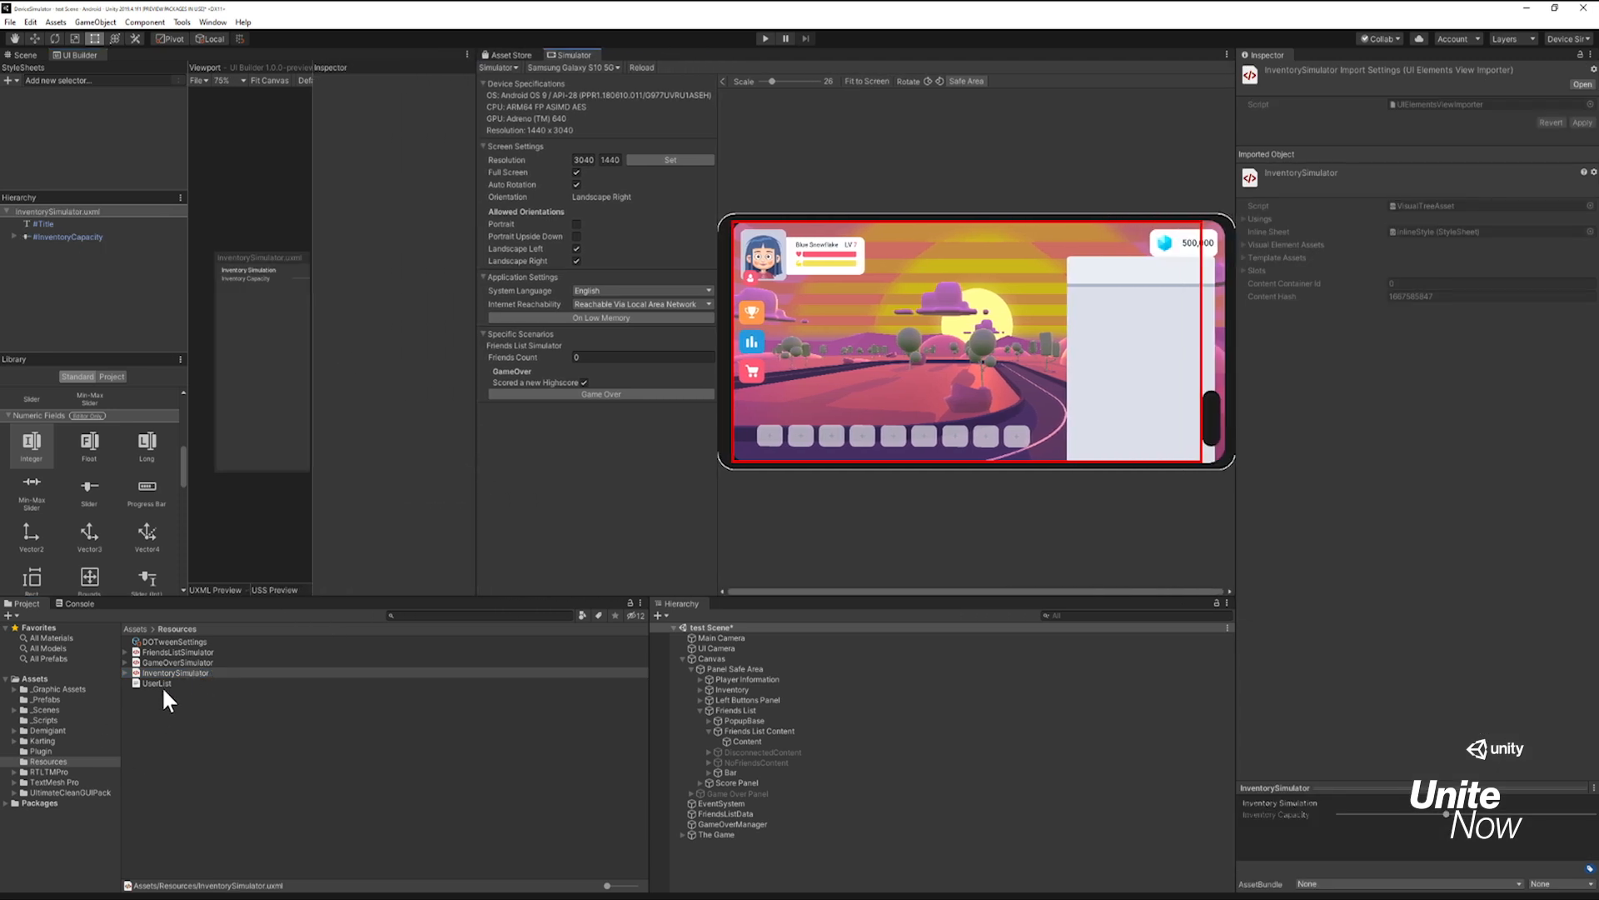
Step: Open the DeviceSimulatorExtension script, paste the prepared inventory simulation code after the game over code, and return to Unity
click(46, 720)
double_click(193, 751)
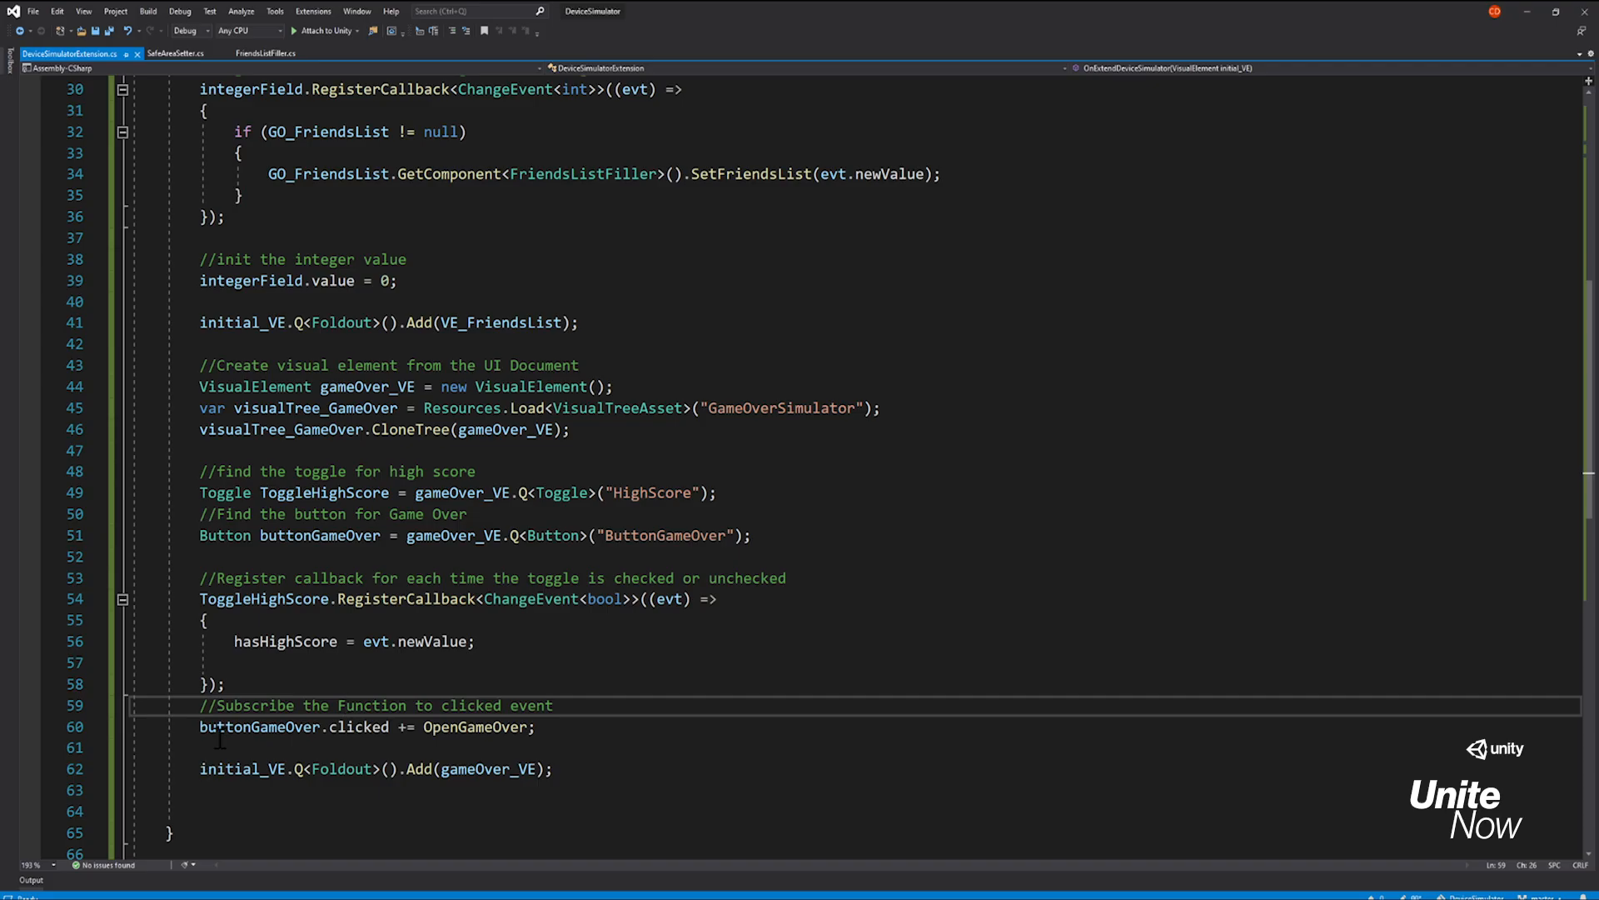
click(260, 811)
key(ctrl+v)
click(596, 738)
key(alt+Tab)
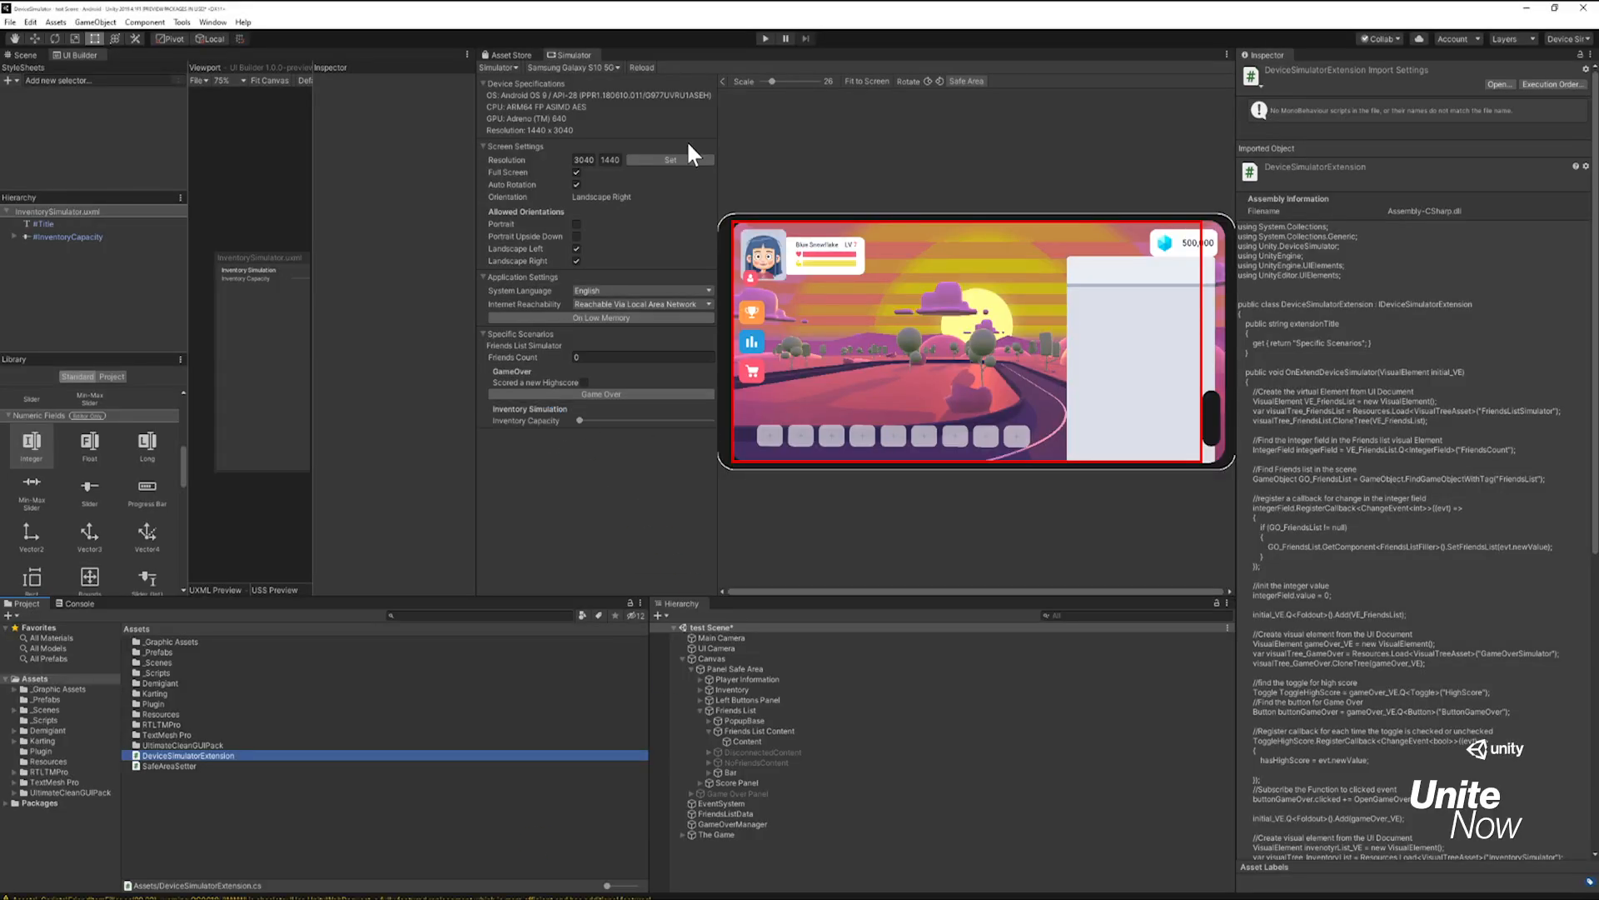
Step: Run the game and raise the Inventory Capacity slider to about its midpoint to test filling the inventory slots
click(765, 39)
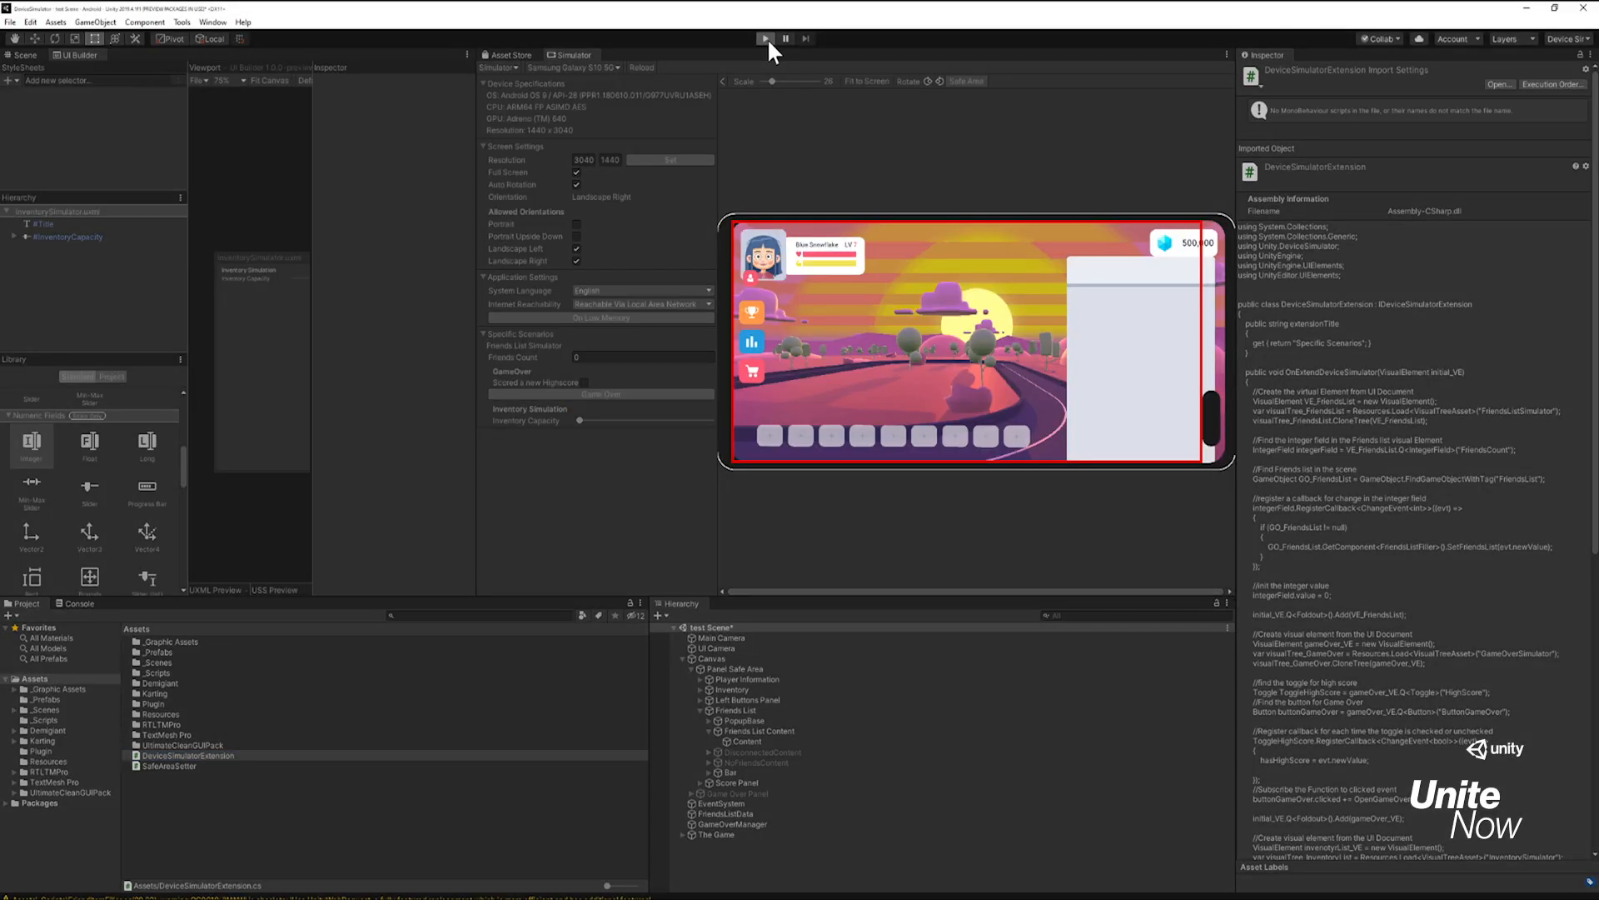
drag(581, 421, 642, 422)
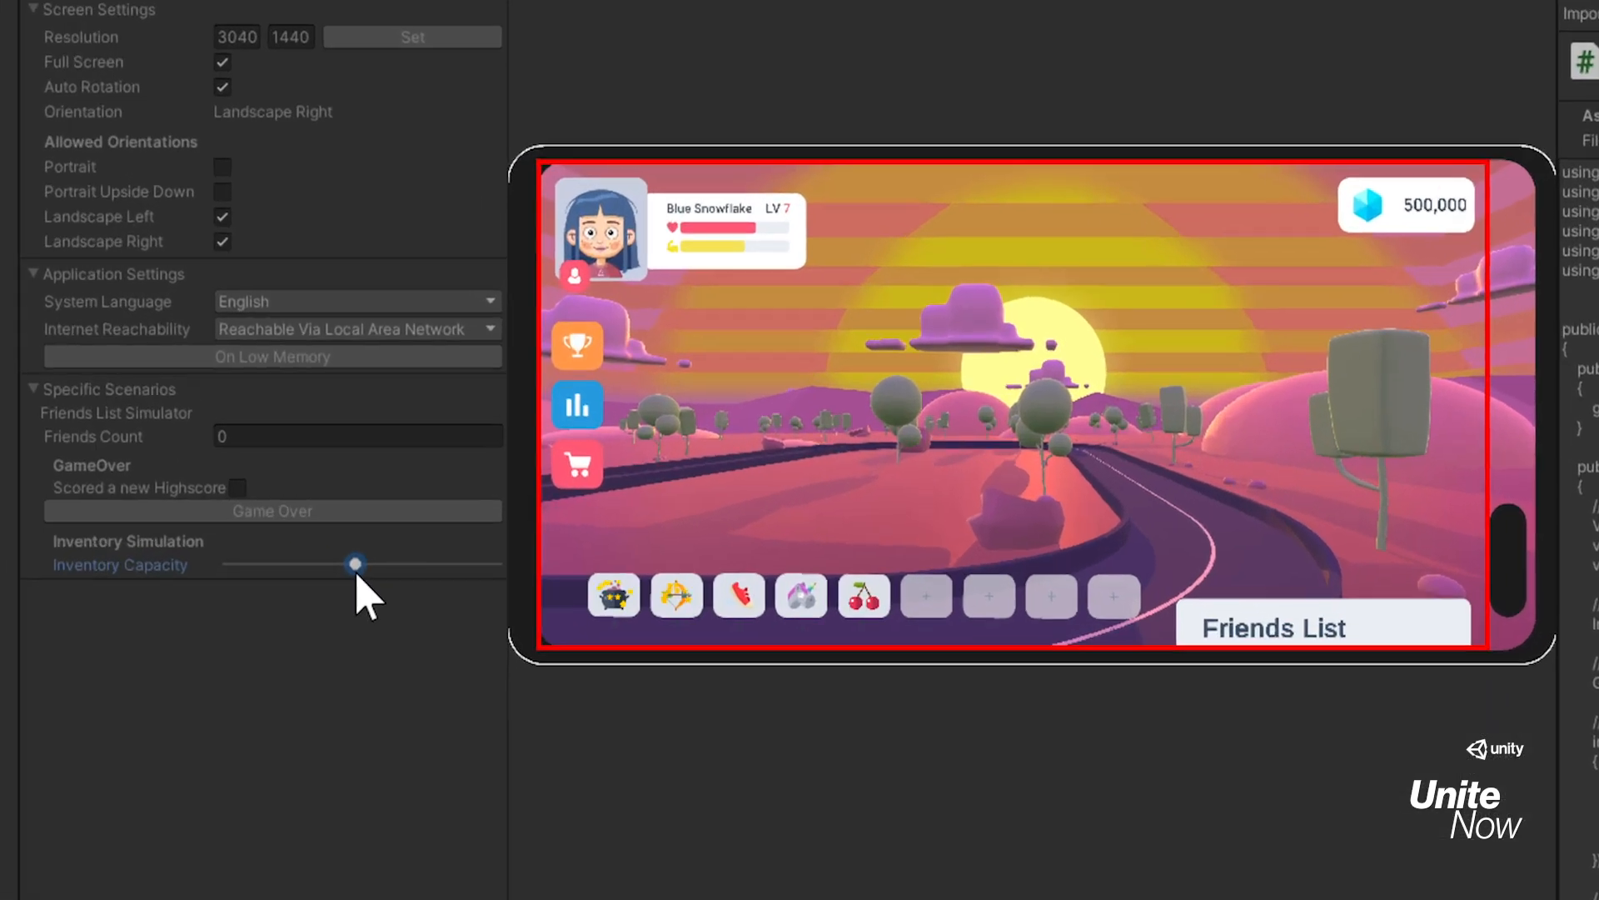
mouse_move(357, 575)
mouse_down()
mouse_move(416, 575)
mouse_move(259, 573)
mouse_move(369, 574)
mouse_up()
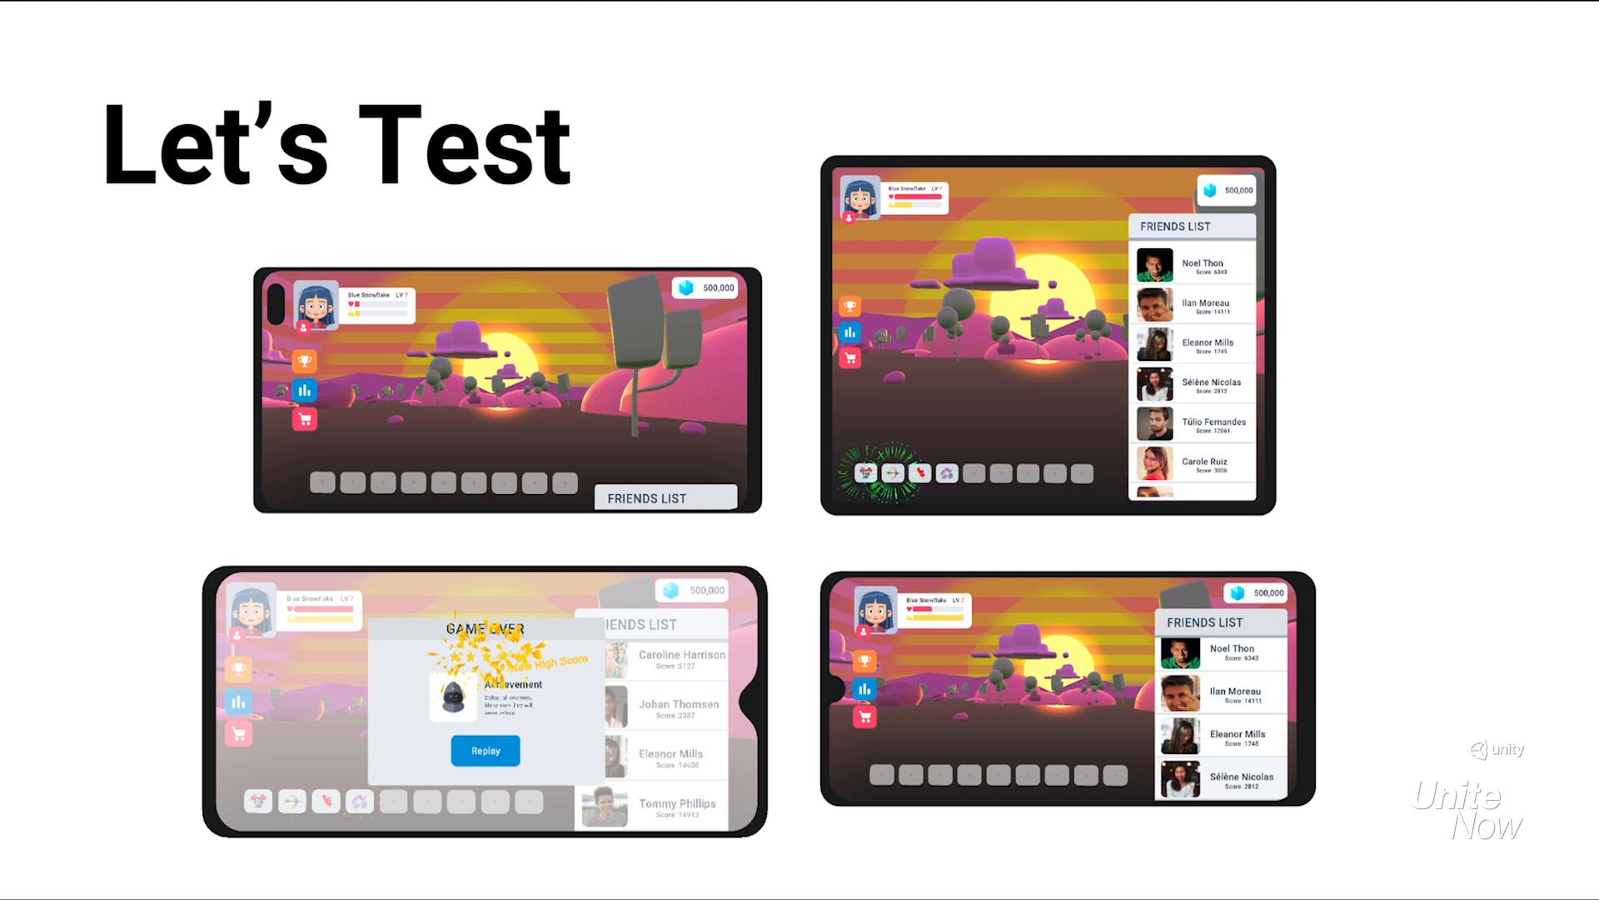
key(Right)
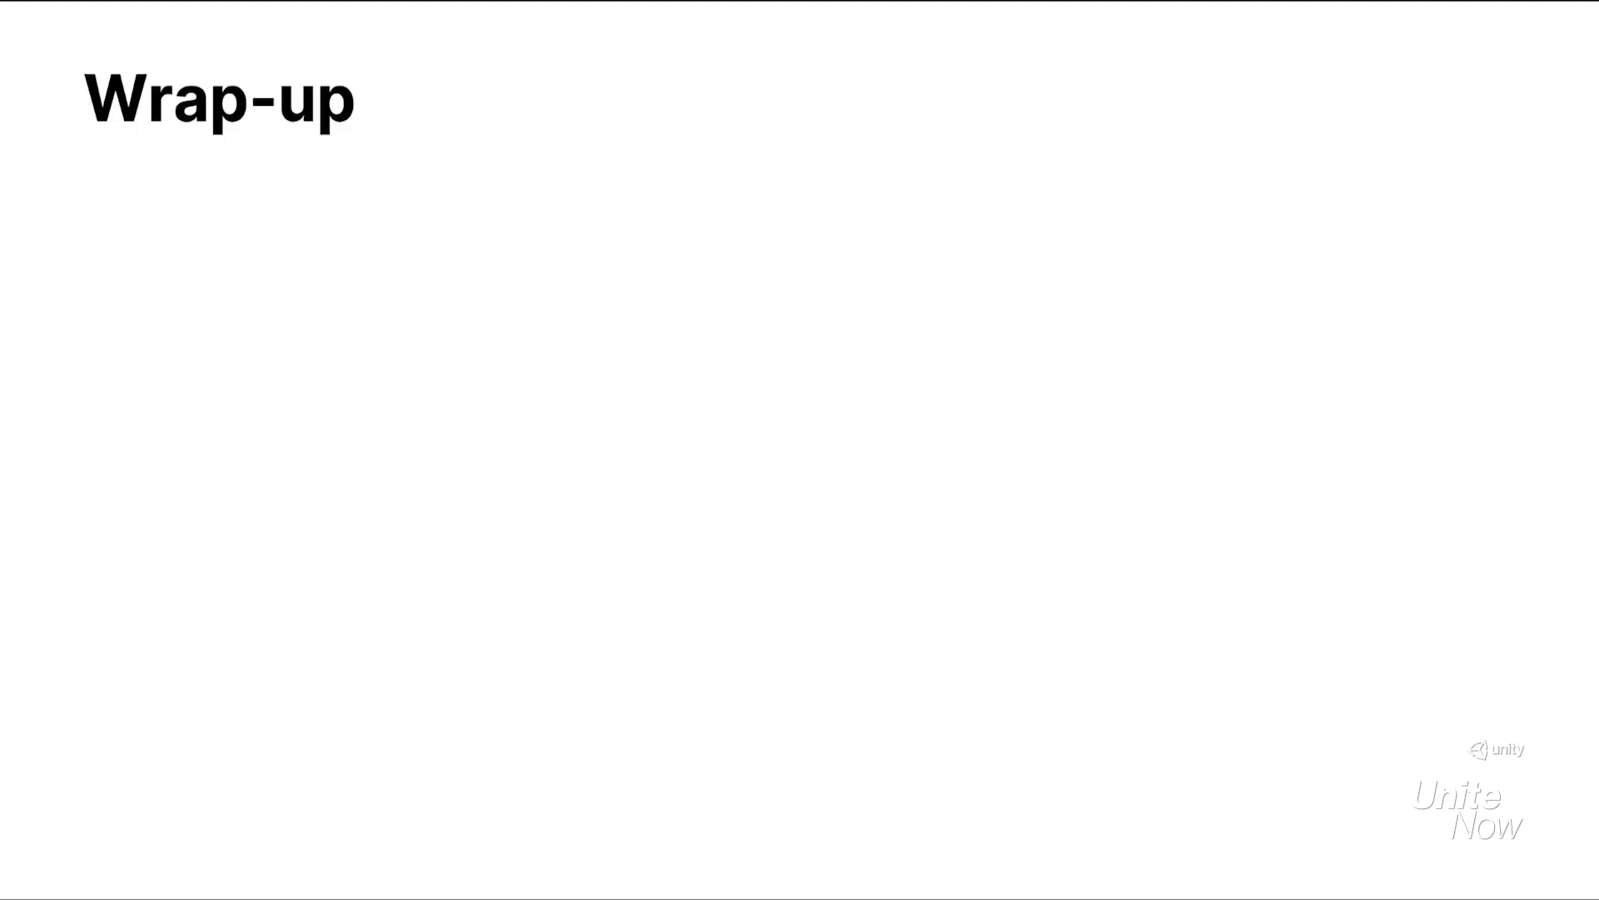